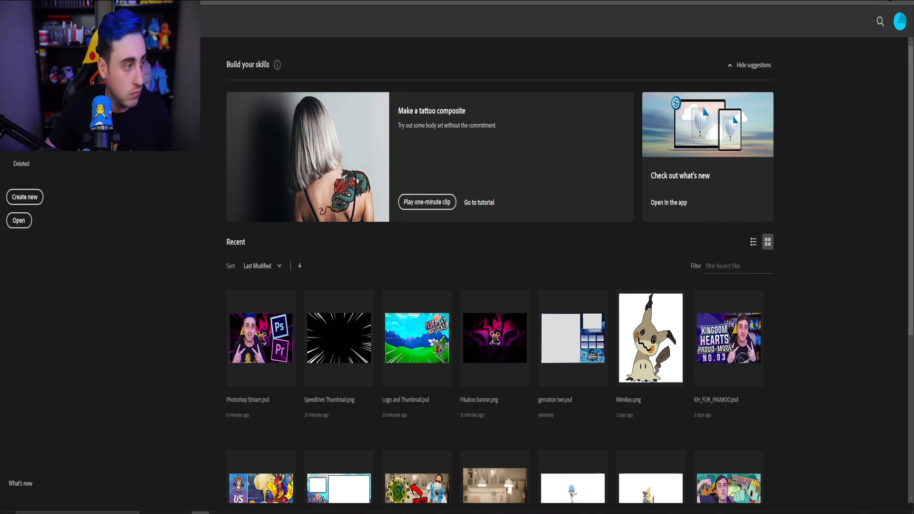
Launch Adobe Audition and choose to open the recovered previous session.
left_click(77, 513)
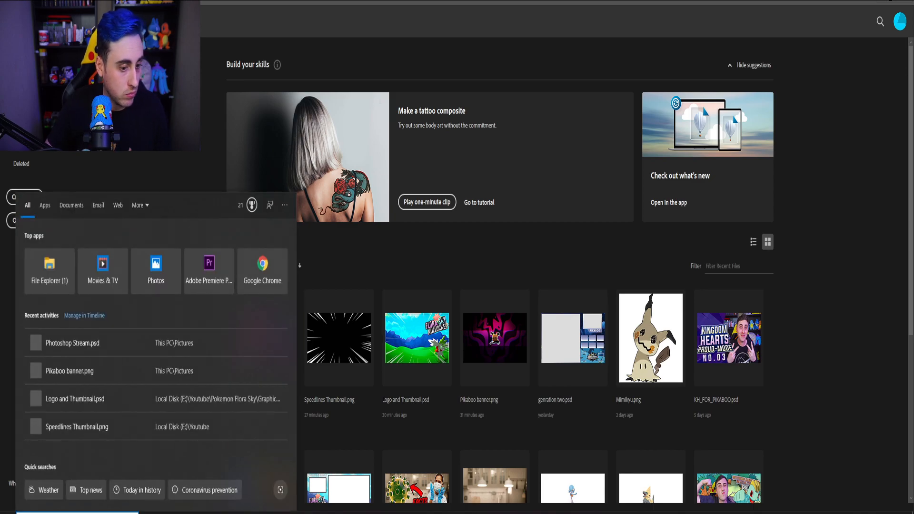
left_click(253, 513)
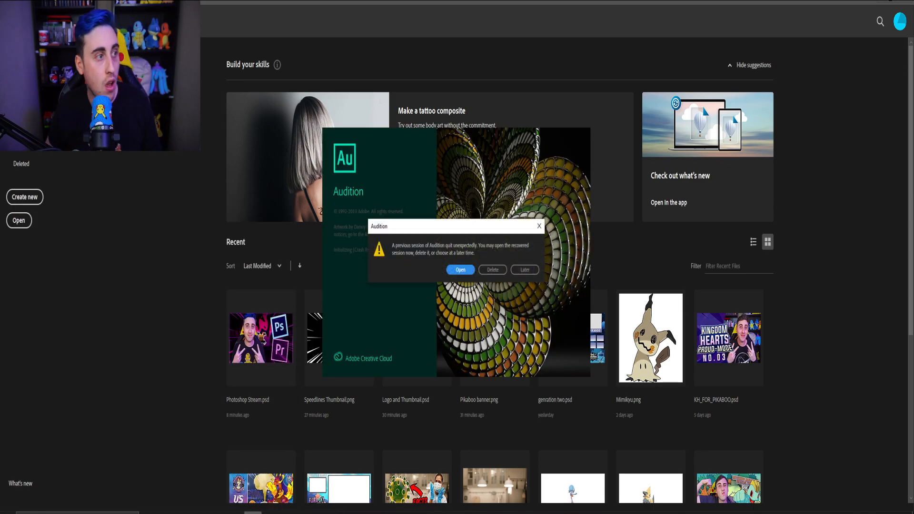
left_click(460, 270)
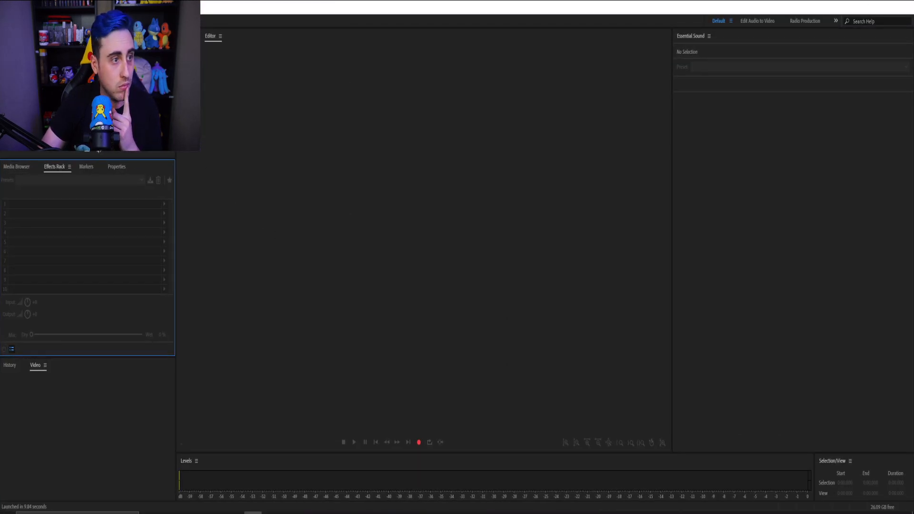
Create a new multitrack session with the offered session settings.
left_click(4, 8)
mouse_move(17, 21)
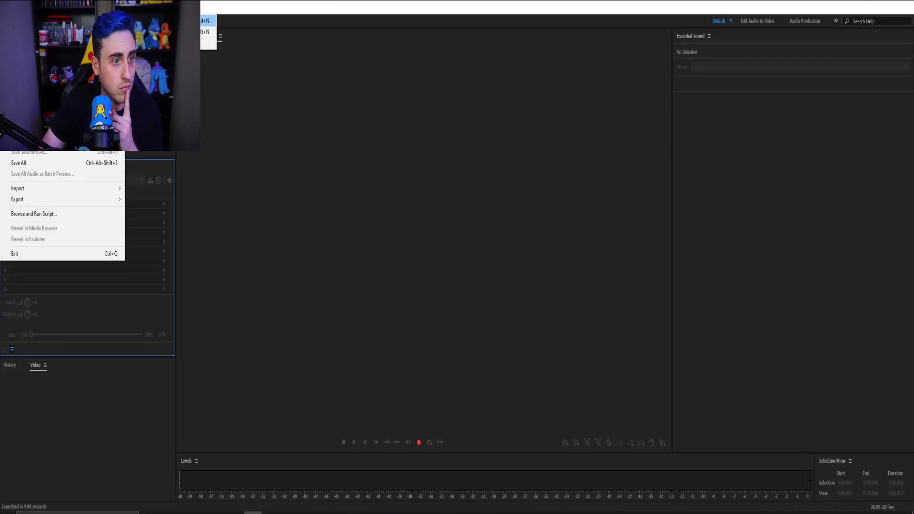
left_click(171, 20)
left_click(482, 304)
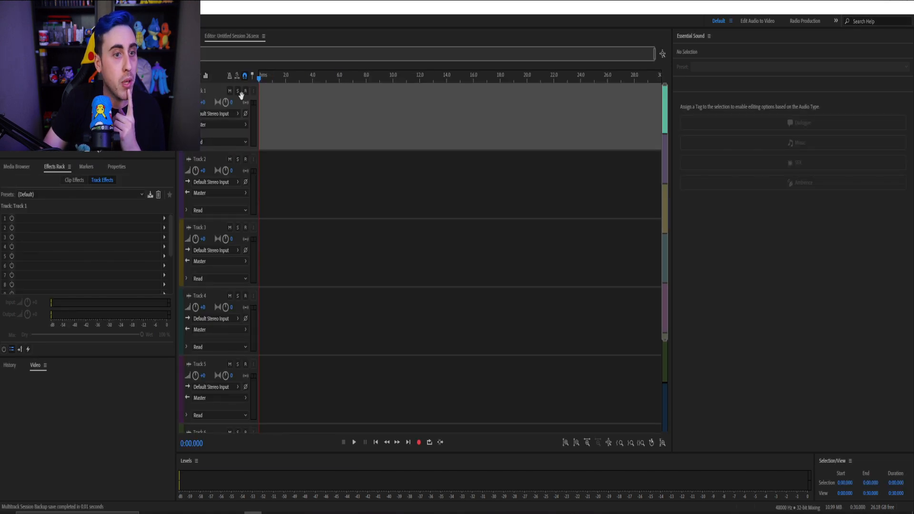
Set Track 1's input to mono [01M] Focusrite USB 1 and its output to the stereo Discord Audio device.
left_click(236, 113)
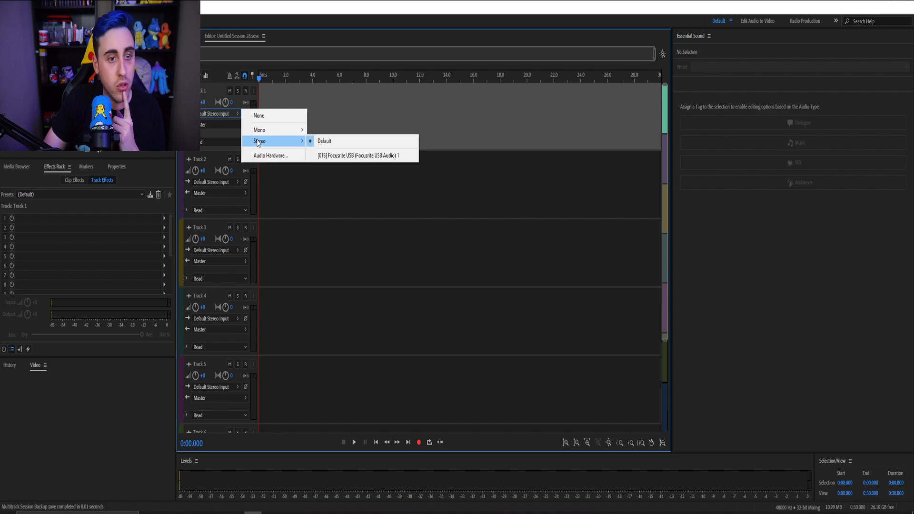
mouse_move(289, 131)
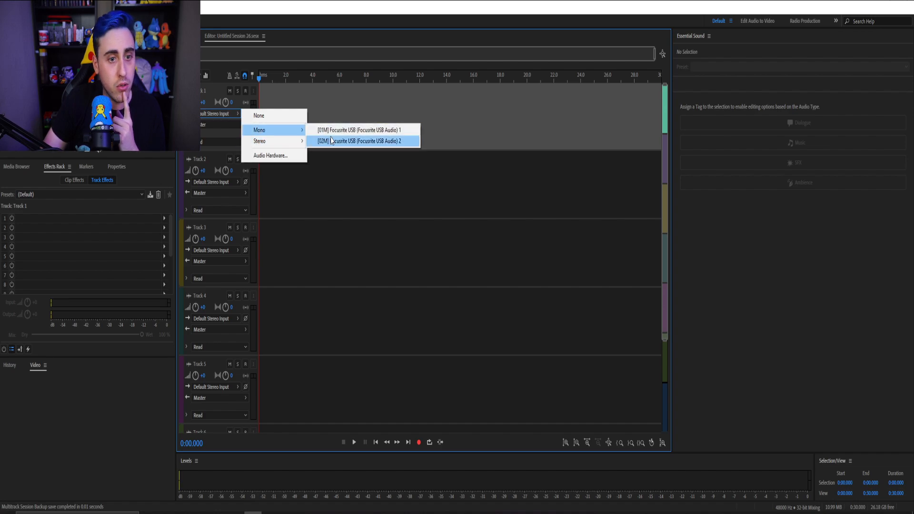
left_click(353, 131)
left_click(228, 124)
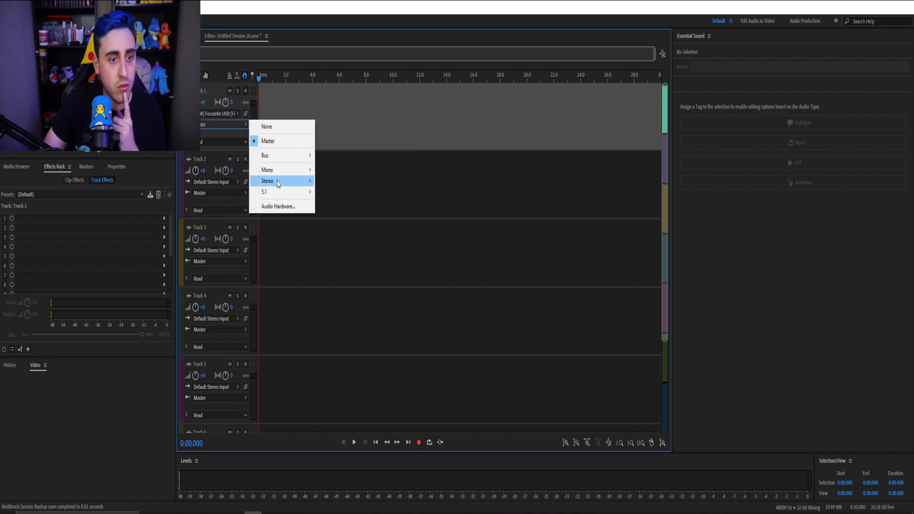
mouse_move(281, 181)
left_click(366, 195)
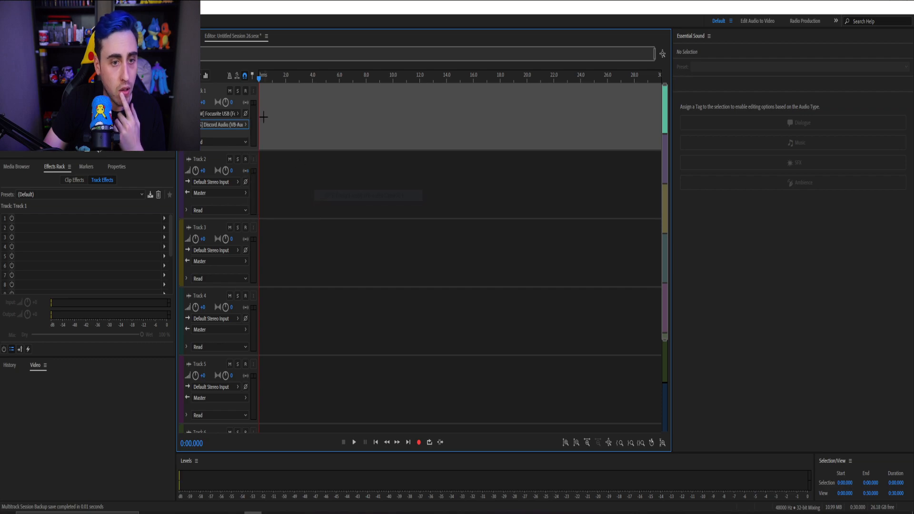
Arm Track 1 for recording with input monitoring and apply the Rode Pod Mic preset to its track effects.
left_click(246, 91)
left_click(254, 92)
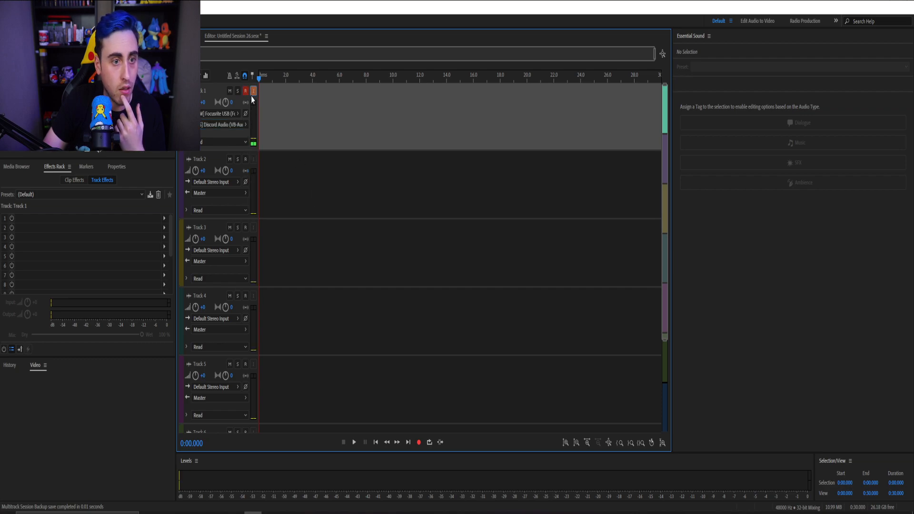
left_click(110, 193)
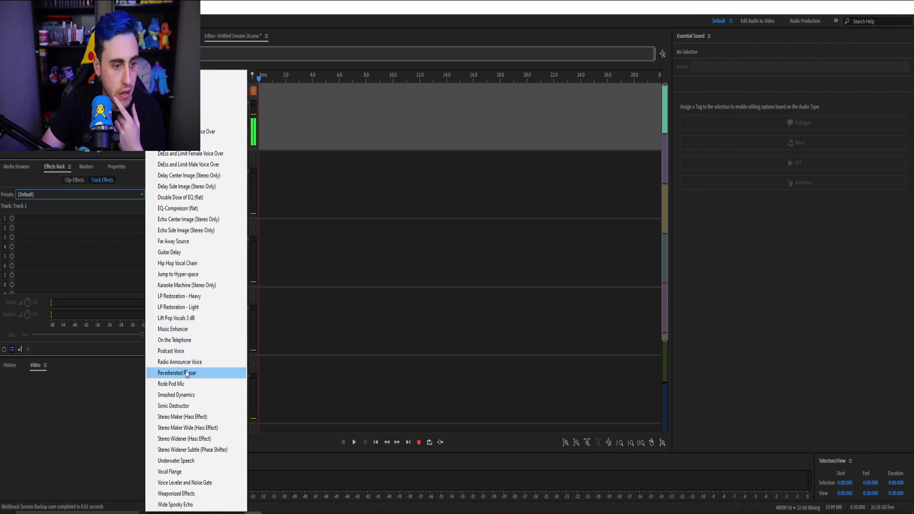
left_click(196, 384)
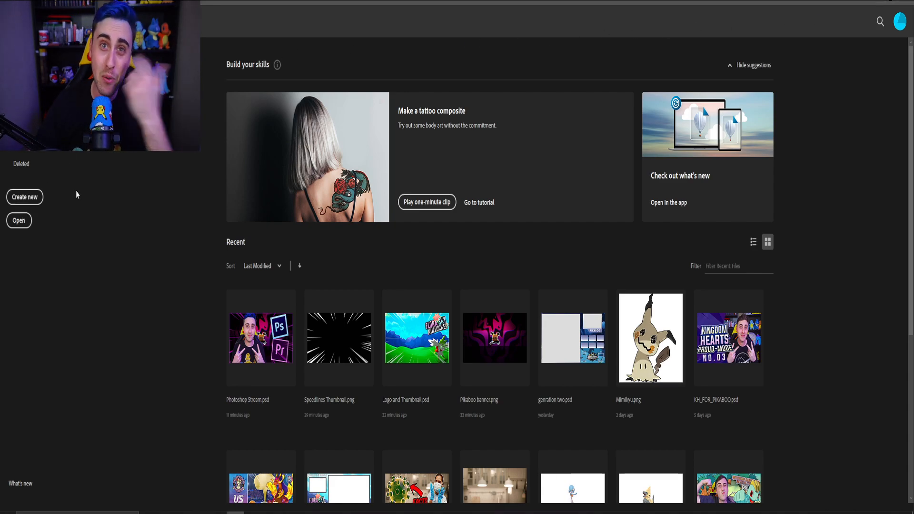
In Photoshop, create a transparent 1920 x 1080 px document at 300 ppi and add a video timeline.
left_click(18, 193)
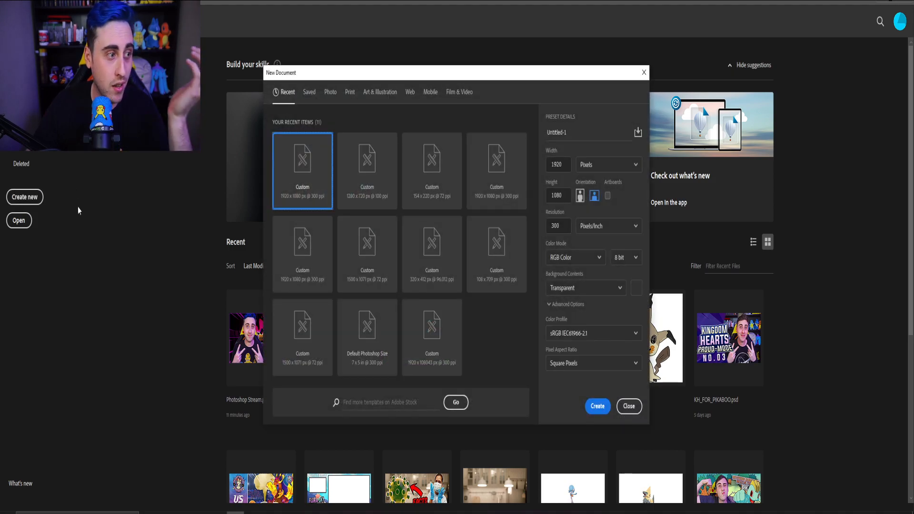
left_click(596, 407)
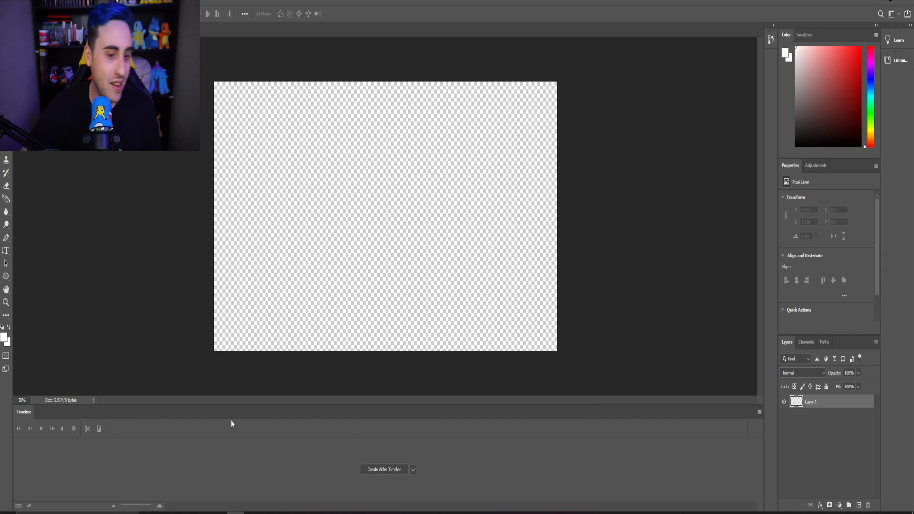
left_click(391, 469)
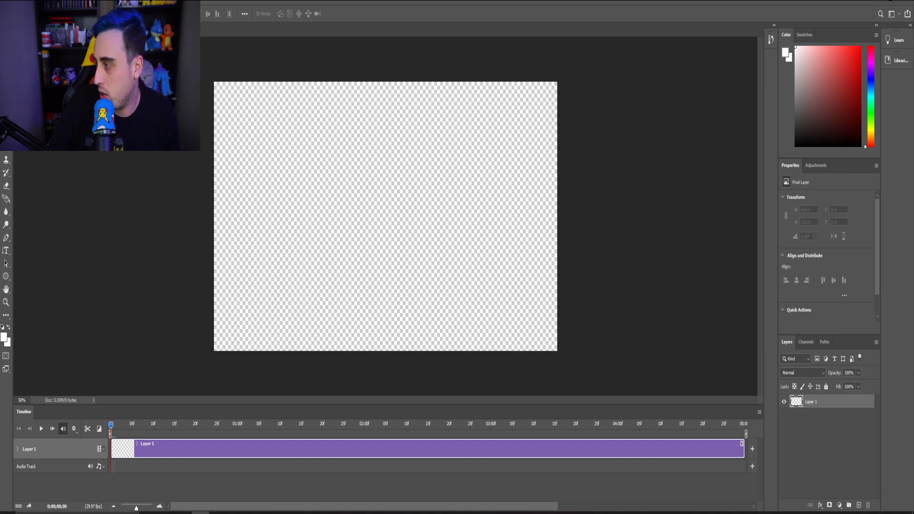
Open the neon city skyline image, copy all of it and paste it into the blank 1920 x 1080 px document.
left_click(15, 2)
left_click(24, 20)
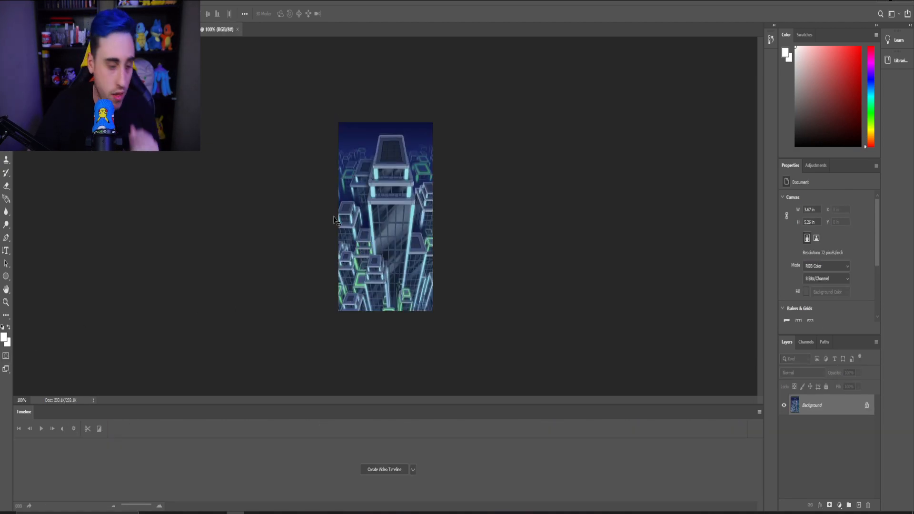
key("ctrl+a")
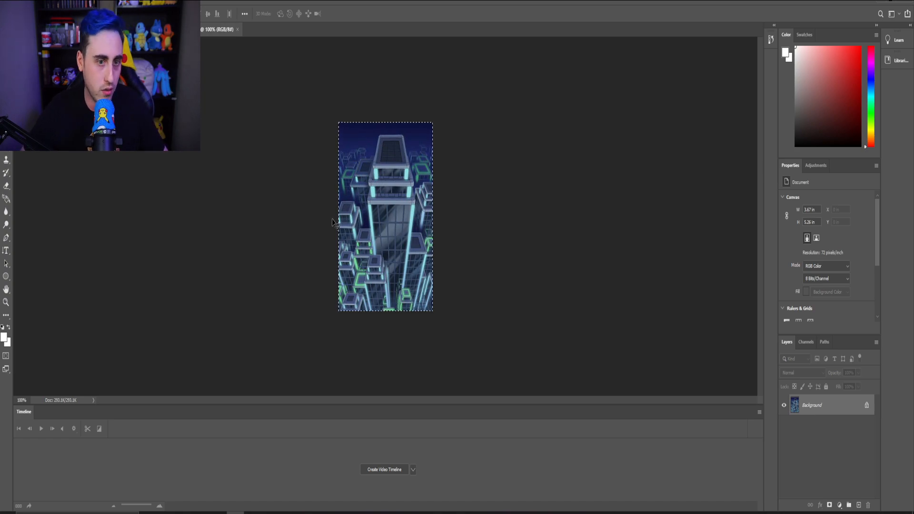
key("ctrl+c")
key("ctrl+Tab")
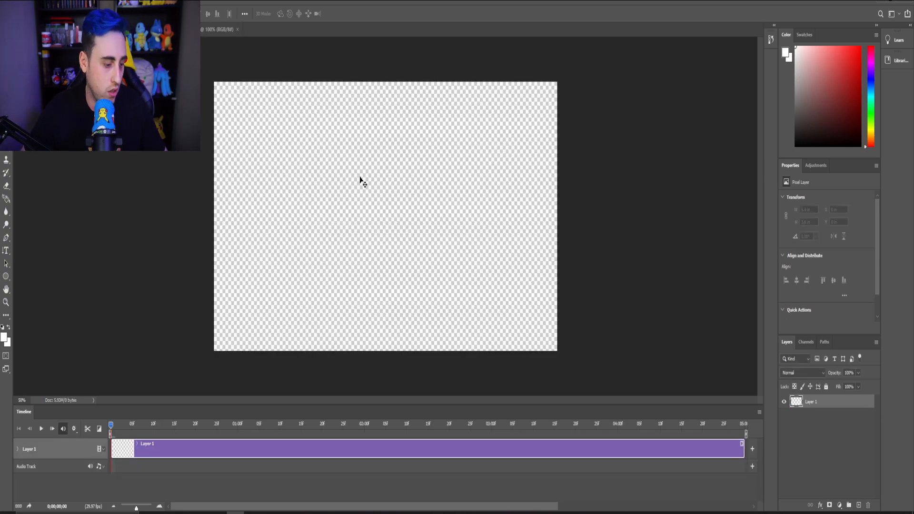
key("ctrl+v")
key("ctrl+t")
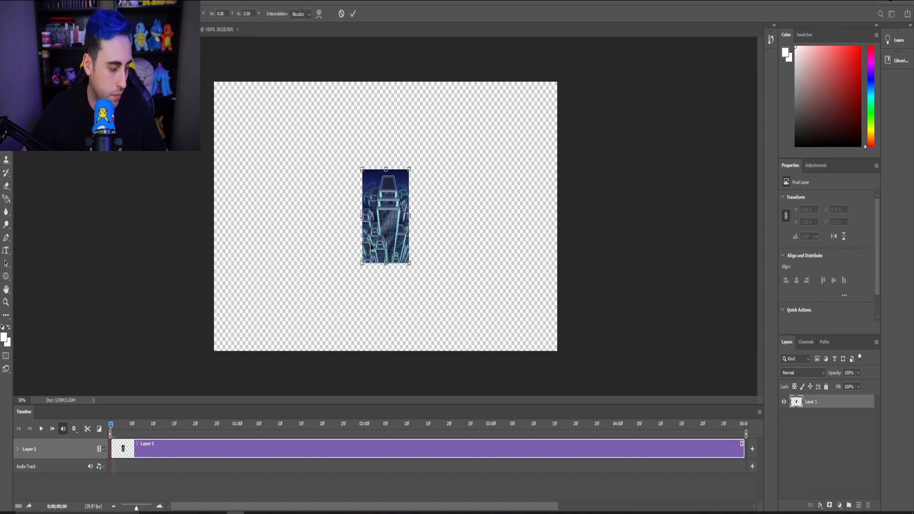
left_click(353, 14)
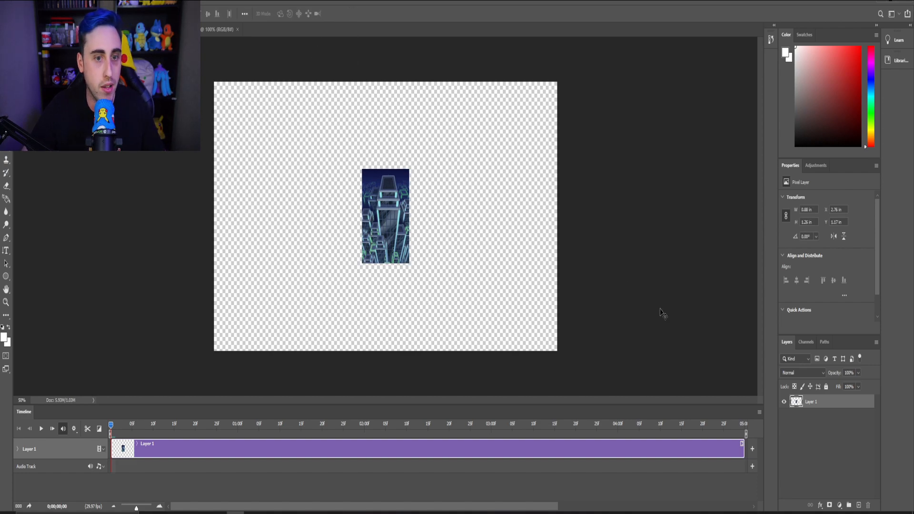
In the Image Size settings, set the resampling method to Preserve Details (enlargement).
left_click(39, 2)
mouse_move(53, 25)
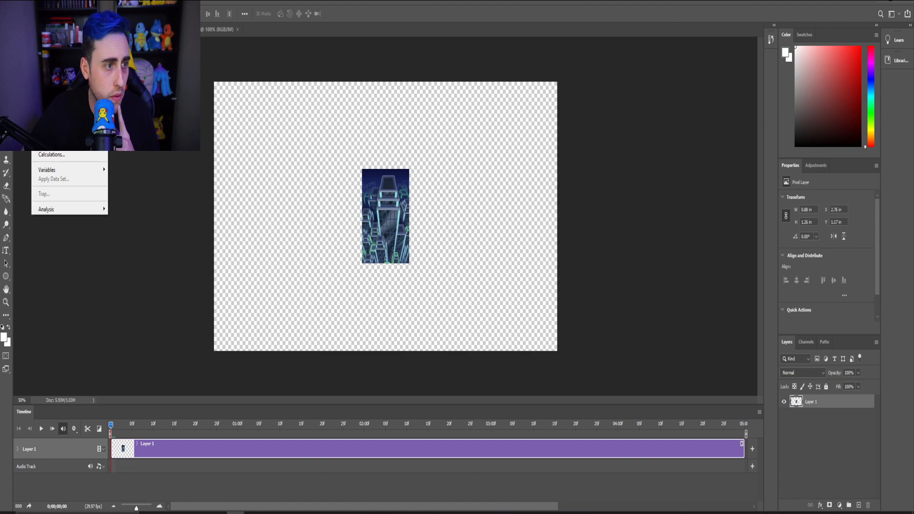
left_click(53, 75)
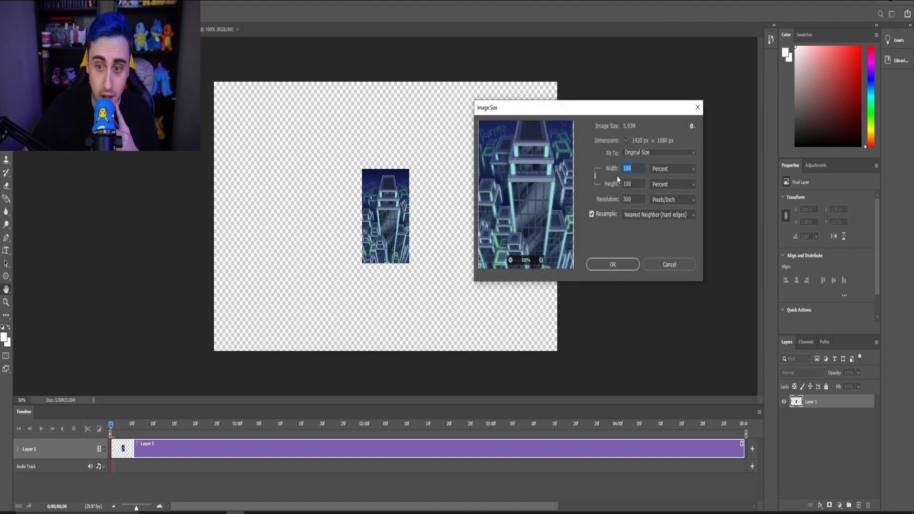
left_click(660, 215)
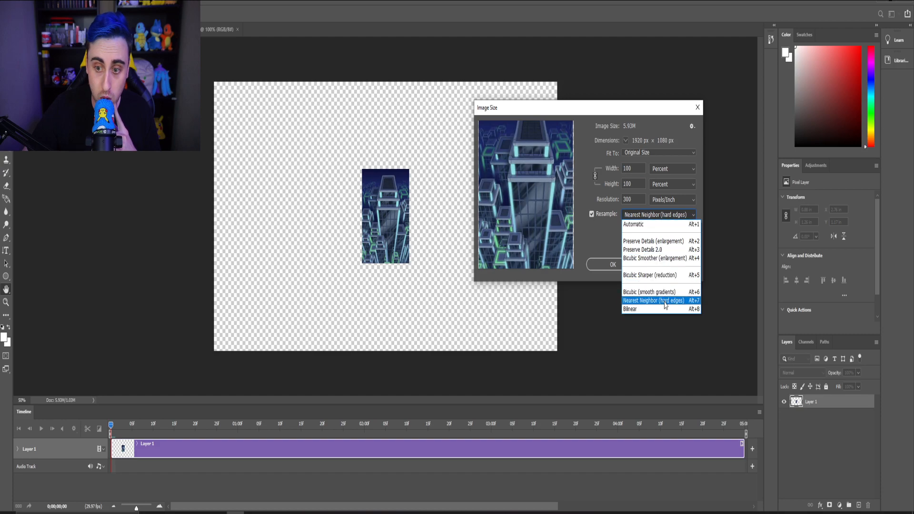
left_click(664, 242)
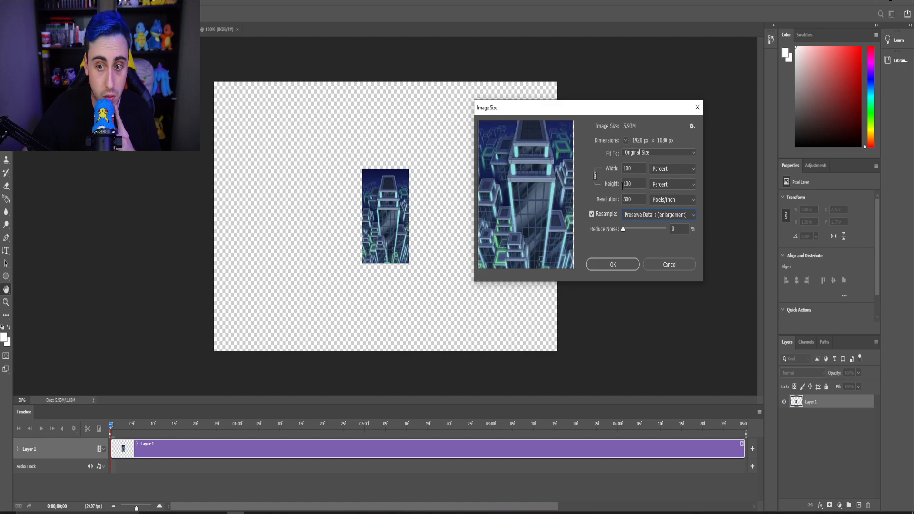
Switch the image width and height units to Pixels and apply the 1920 x 1080 image size.
left_click(660, 171)
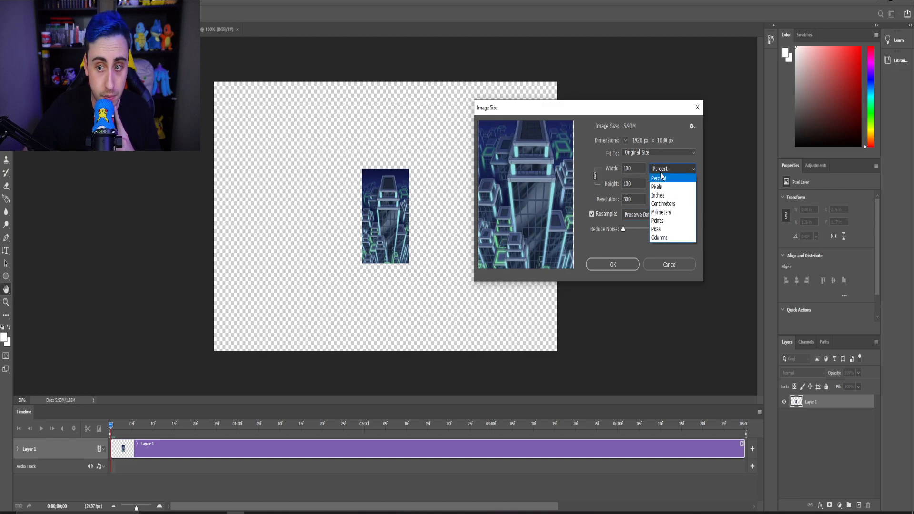
left_click(605, 162)
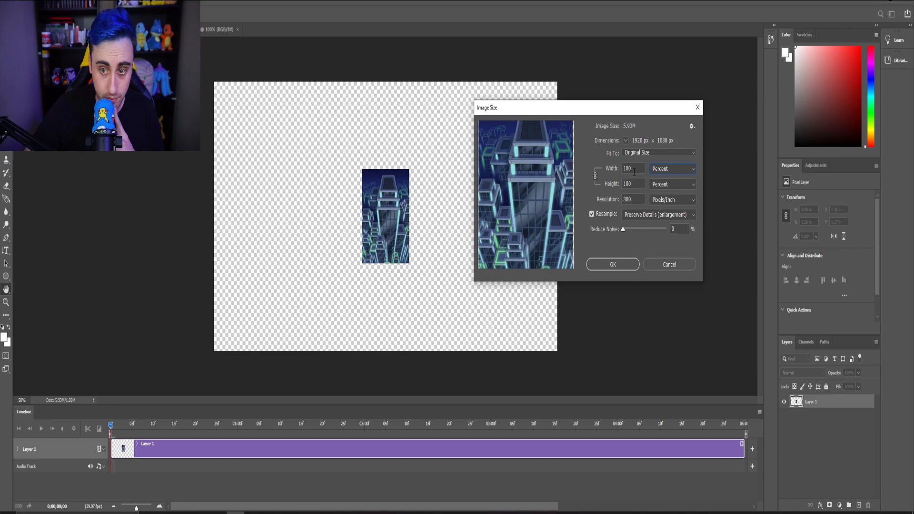
left_click_drag(651, 170, 606, 171)
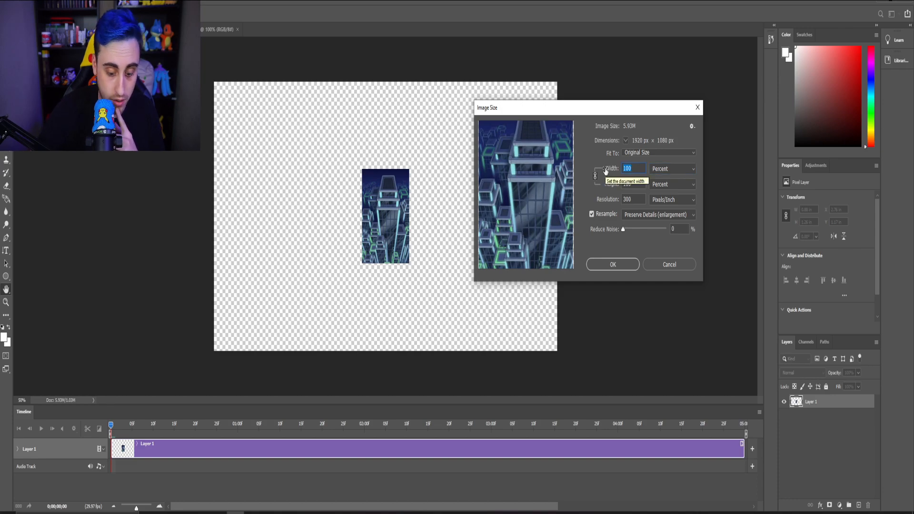
left_click(668, 171)
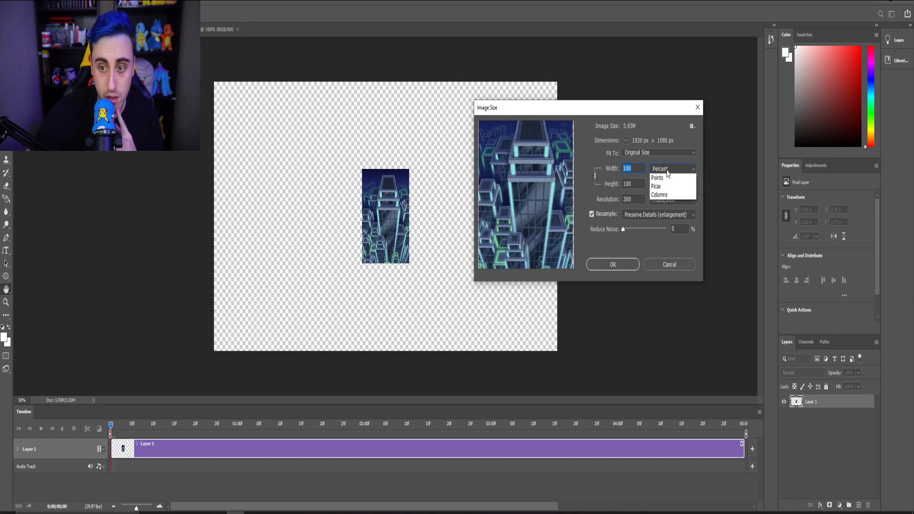
left_click(670, 186)
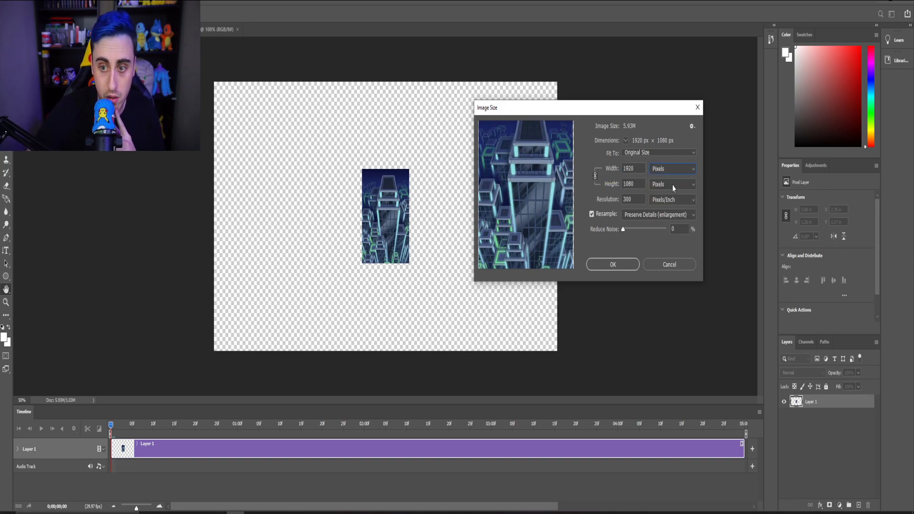
left_click(618, 263)
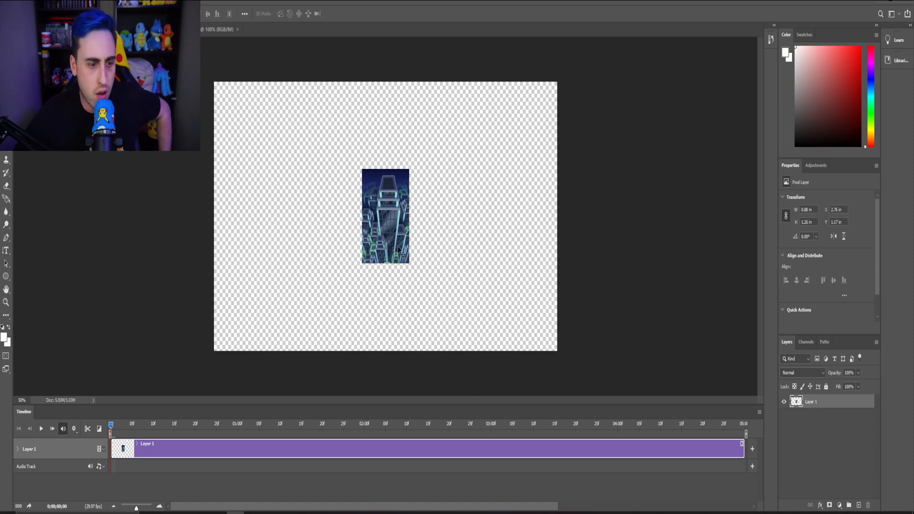
Scale the city image to the canvas height, align it with the canvas's left edge and stretch it to about 3.49 in wide.
key("ctrl+t")
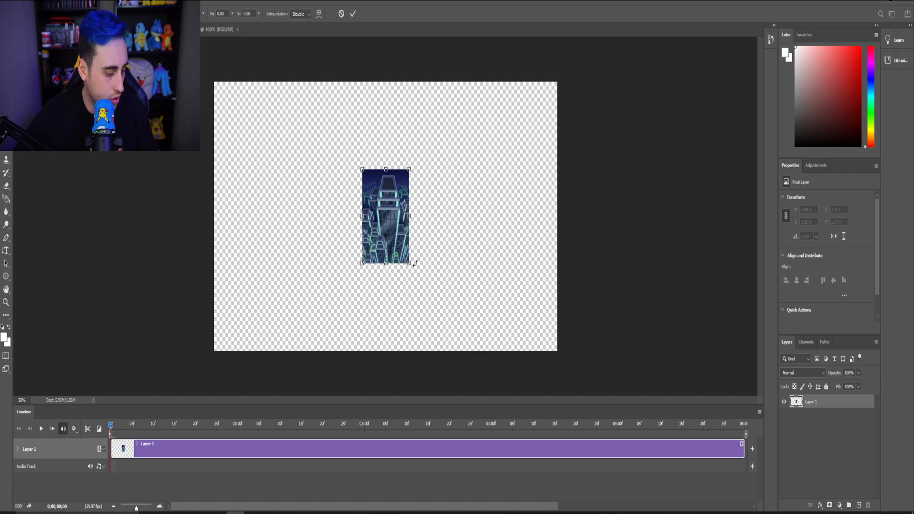
left_click_drag(411, 264, 465, 343)
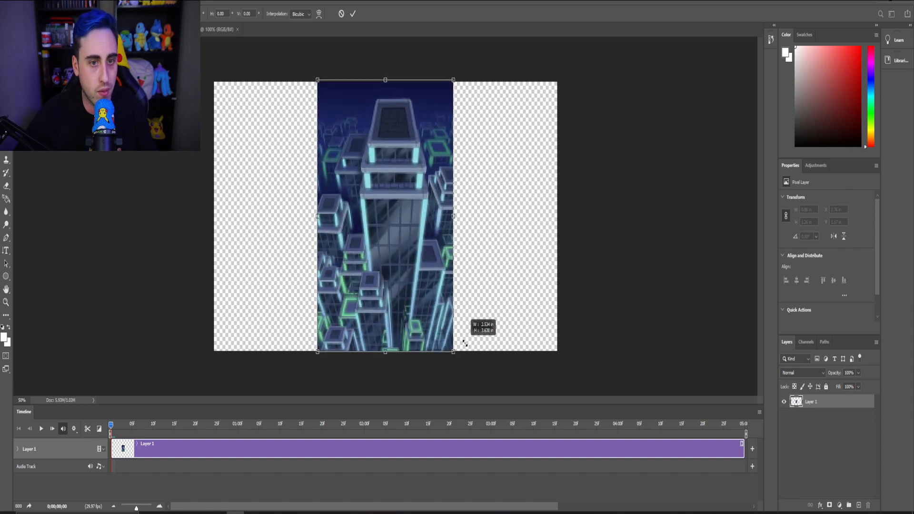
left_click_drag(421, 271, 318, 273)
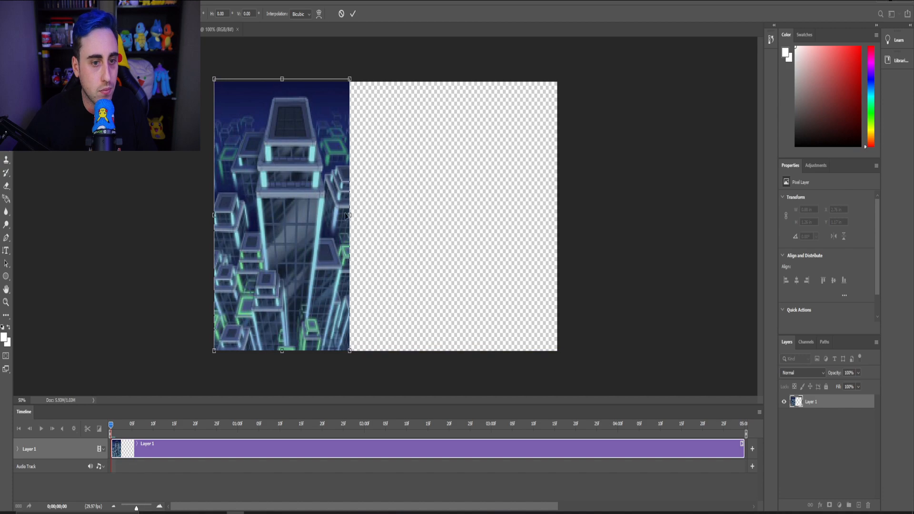
left_click_drag(347, 215, 402, 227)
left_click(353, 13)
left_click(136, 1)
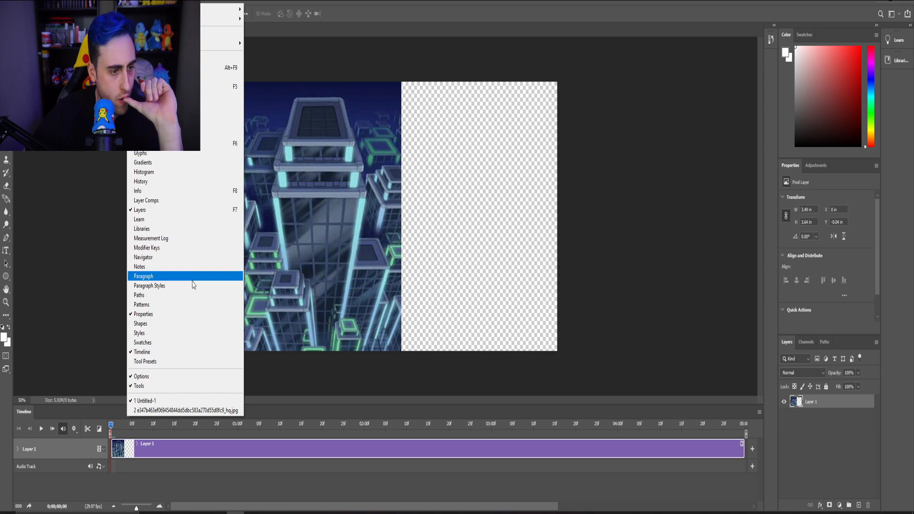
left_click(123, 243)
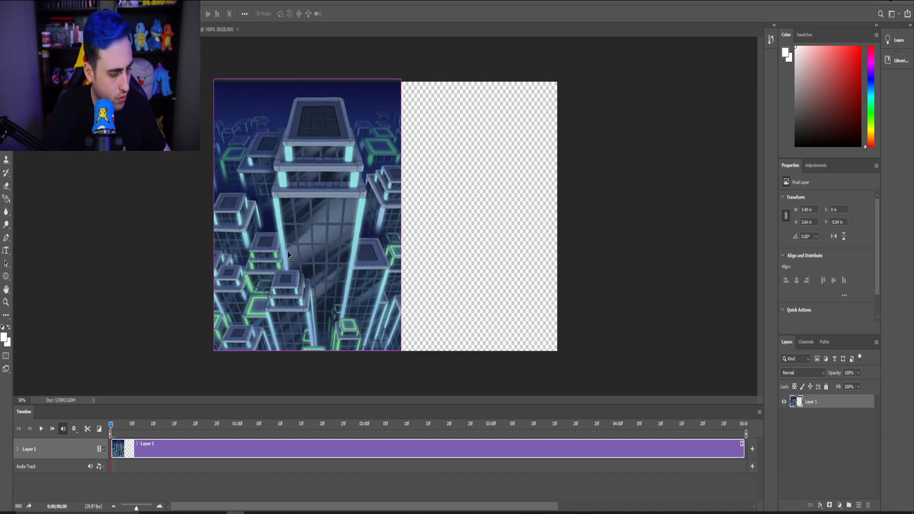
Show the rulers and place a vertical guide along the city image's right edge.
key("ctrl+r")
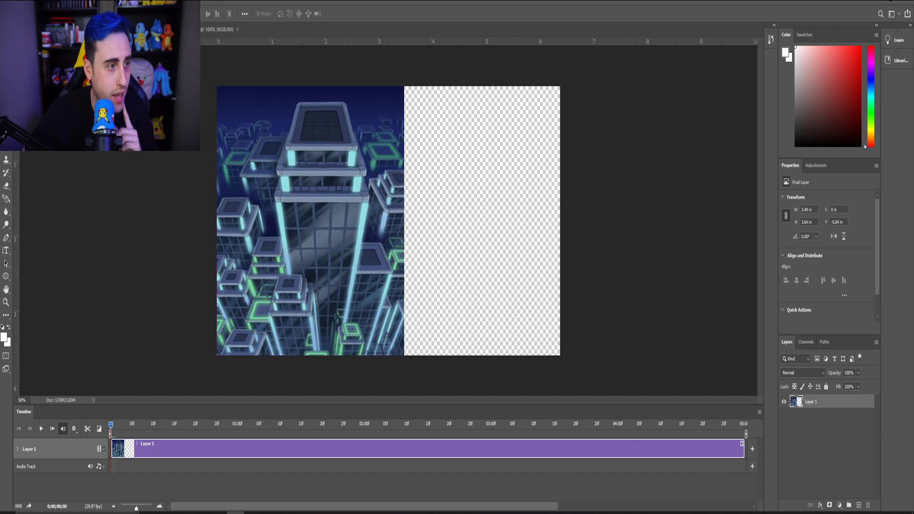
left_click_drag(15, 121, 406, 130)
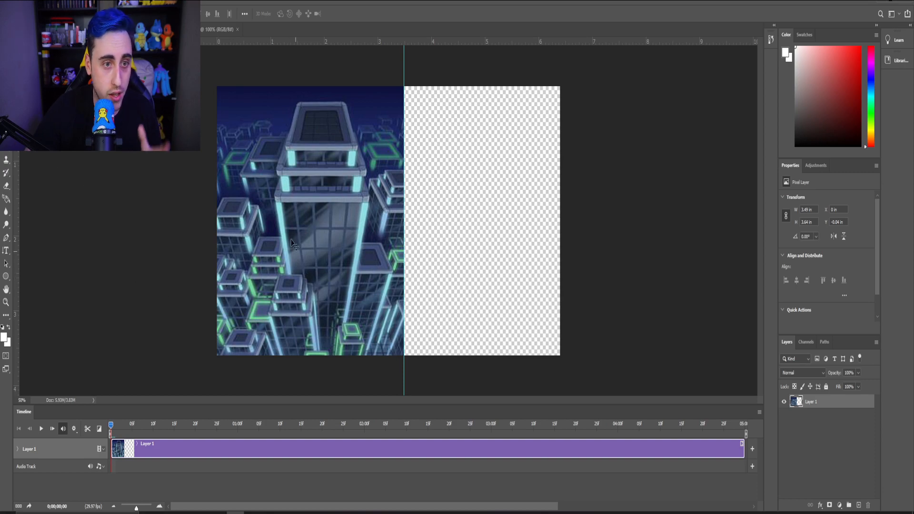
scroll(261, 128, "up", 5)
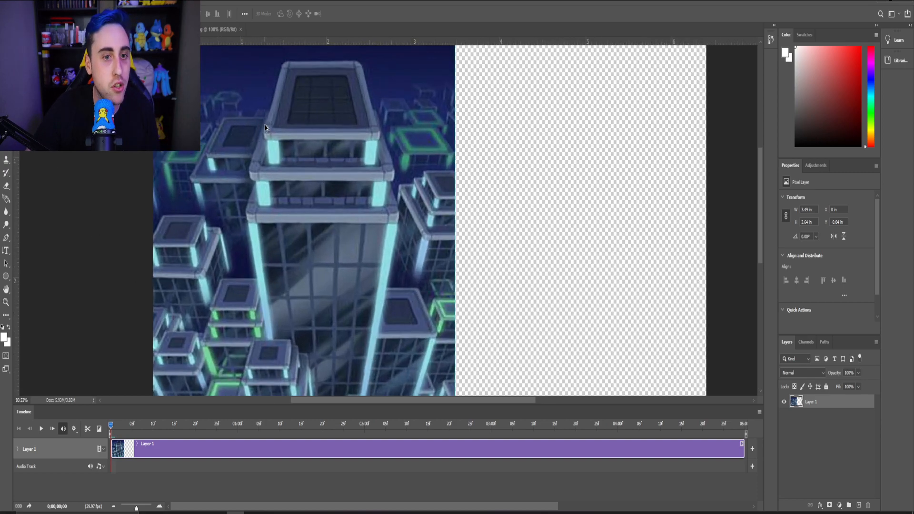
scroll(265, 126, "down", 5)
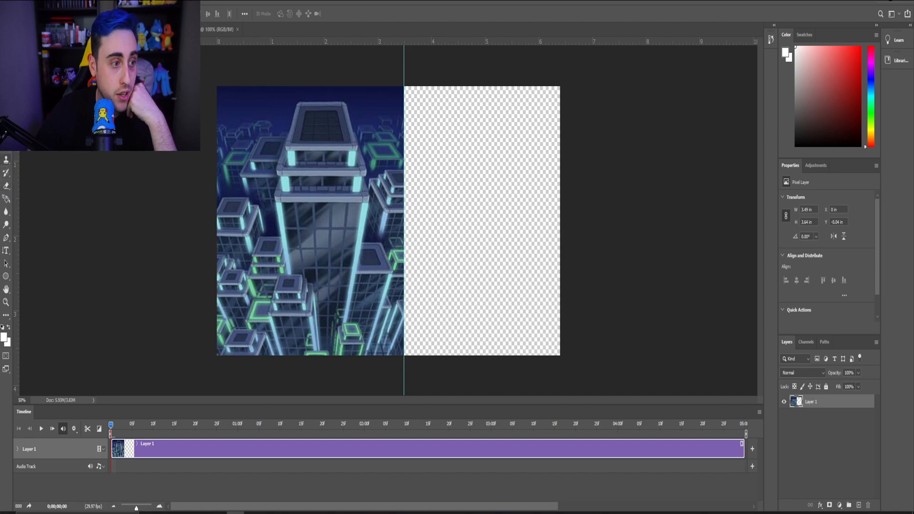
Choose fill and stroke options for the Pen tool, place a test anchor point at the guide and undo it.
left_click(5, 238)
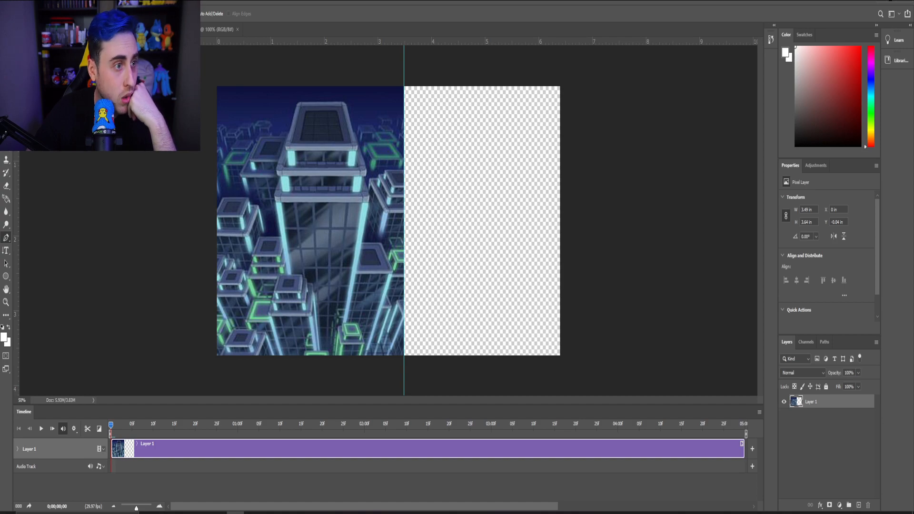
left_click(78, 14)
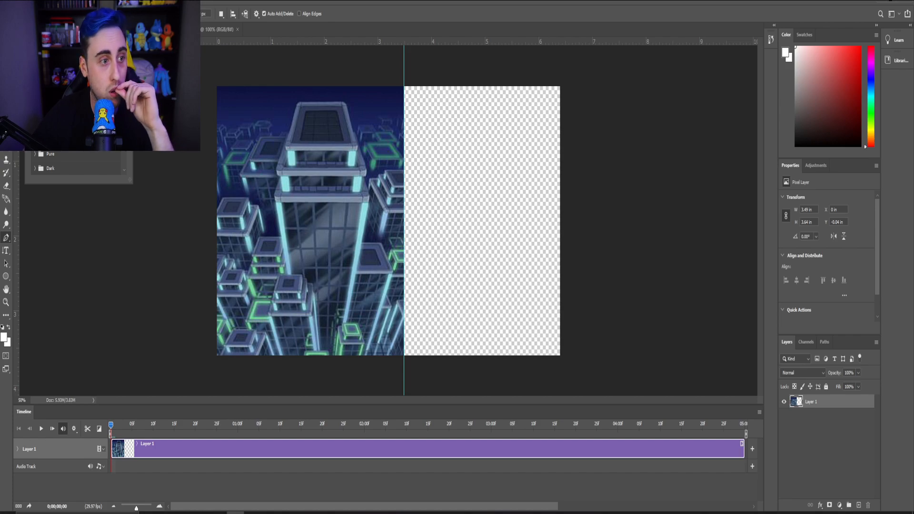
left_click(103, 14)
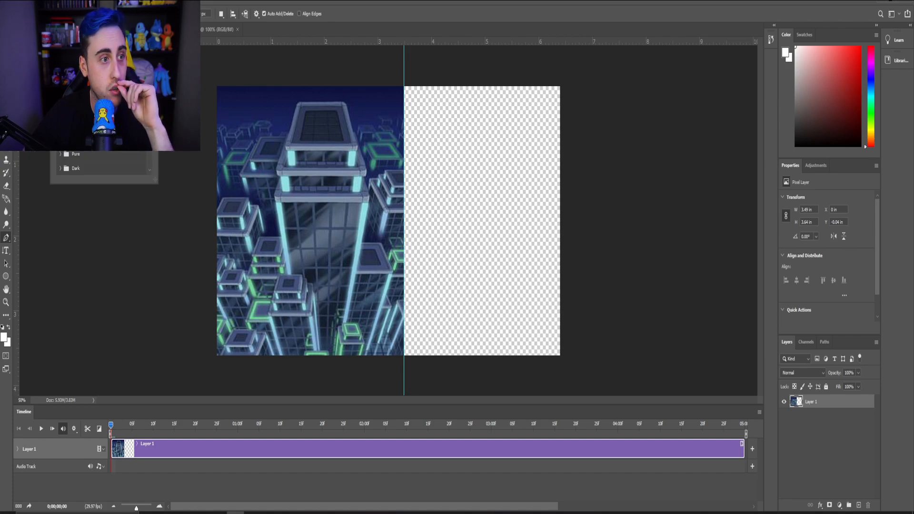
left_click(404, 86)
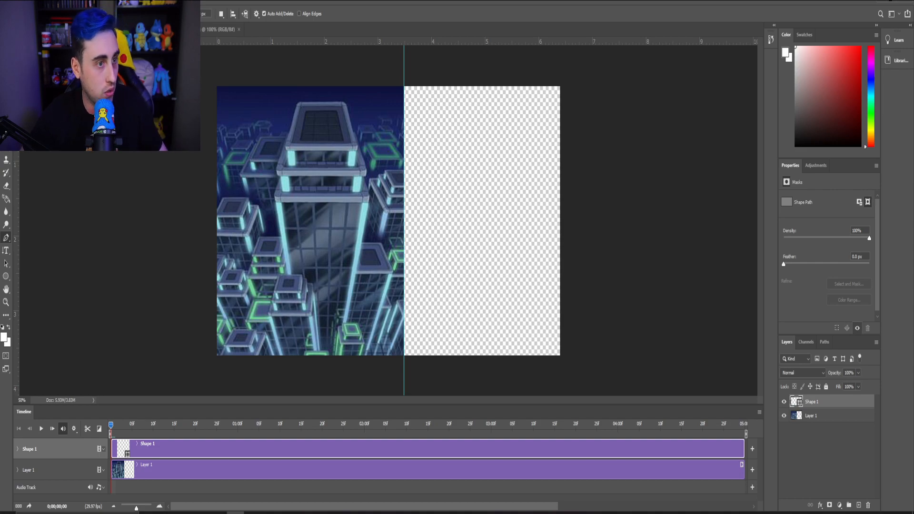
key("ctrl+z")
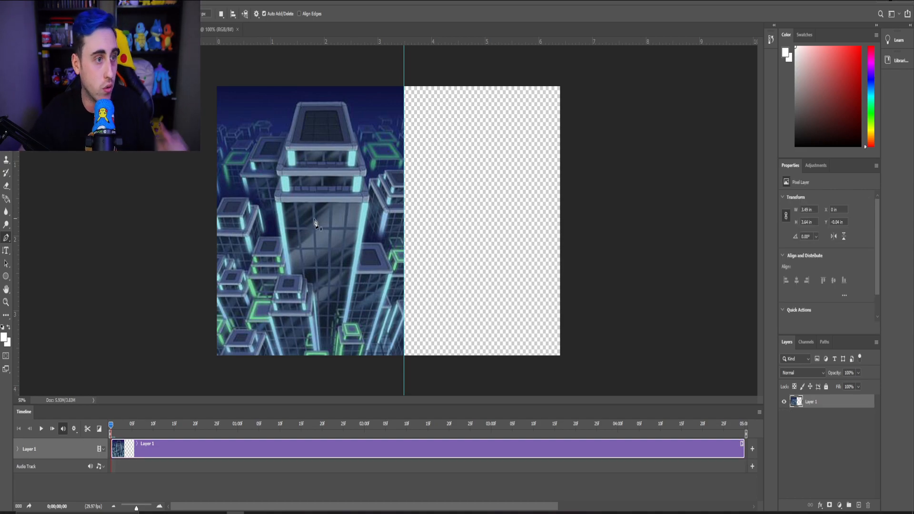
Add a new layer and trace the rounded upper-left corner of the tall tower's roof with the Pen tool.
left_click(859, 506)
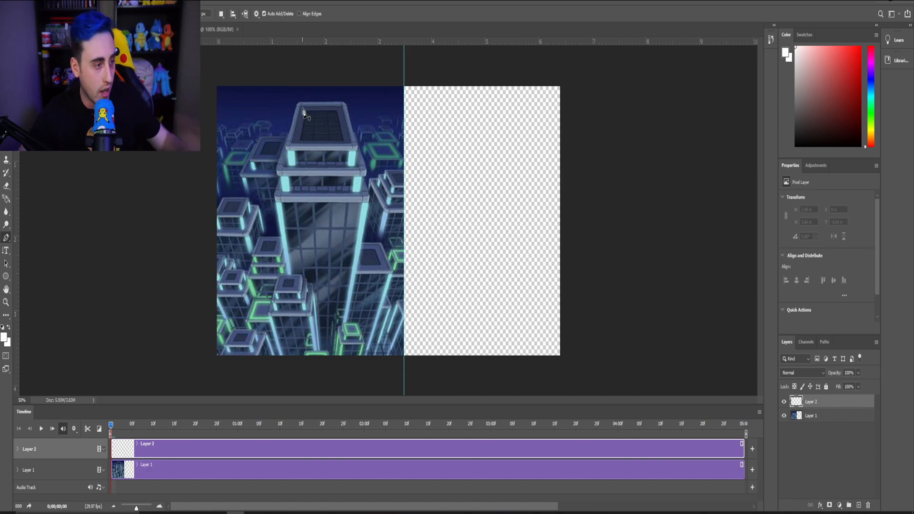
scroll(288, 113, "up", 2)
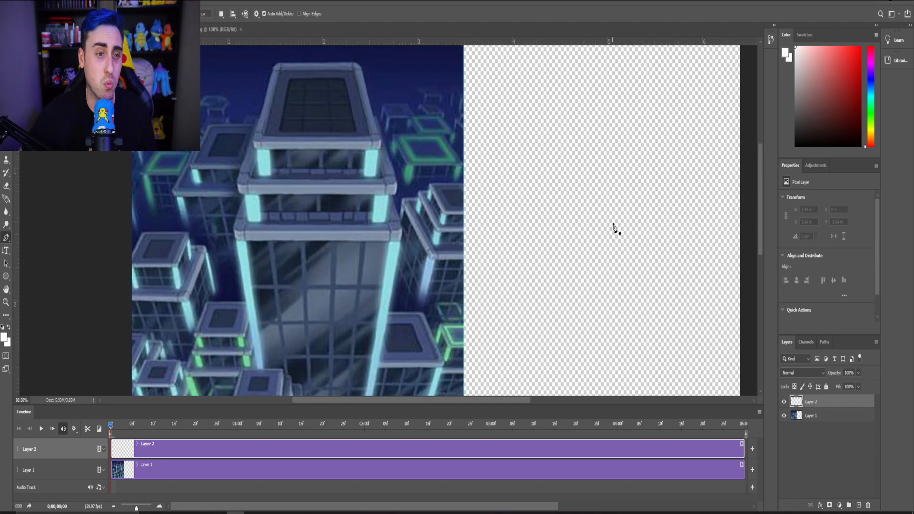
left_click_drag(759, 197, 759, 162)
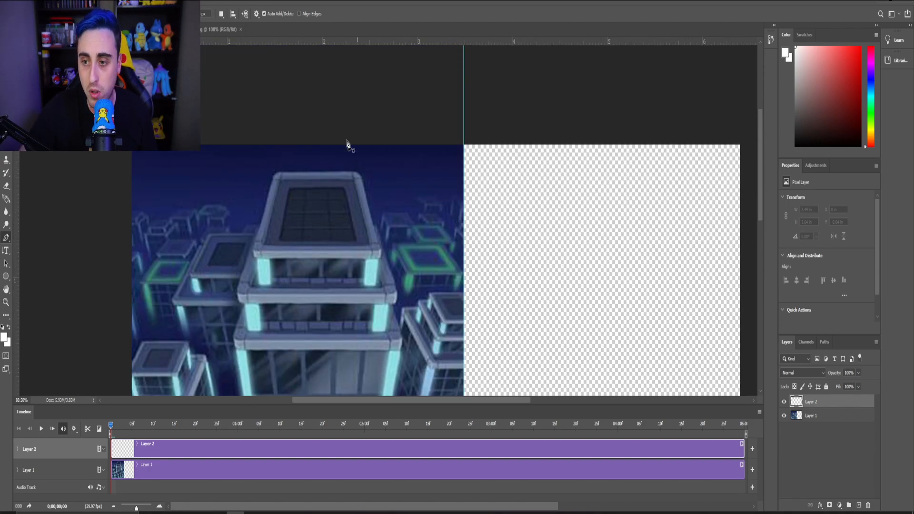
scroll(271, 157, "up", 4)
scroll(288, 189, "up", 2)
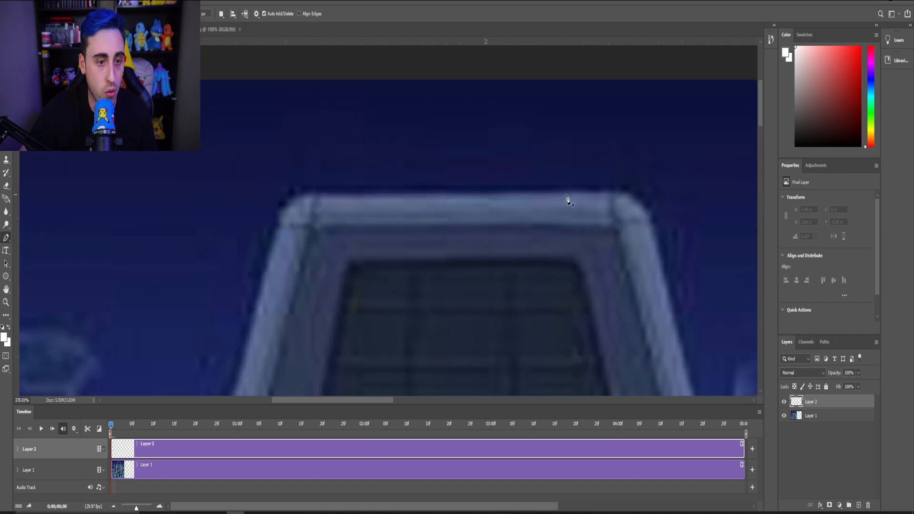
left_click(306, 195)
left_click(299, 196)
left_click(290, 203)
left_click(283, 210)
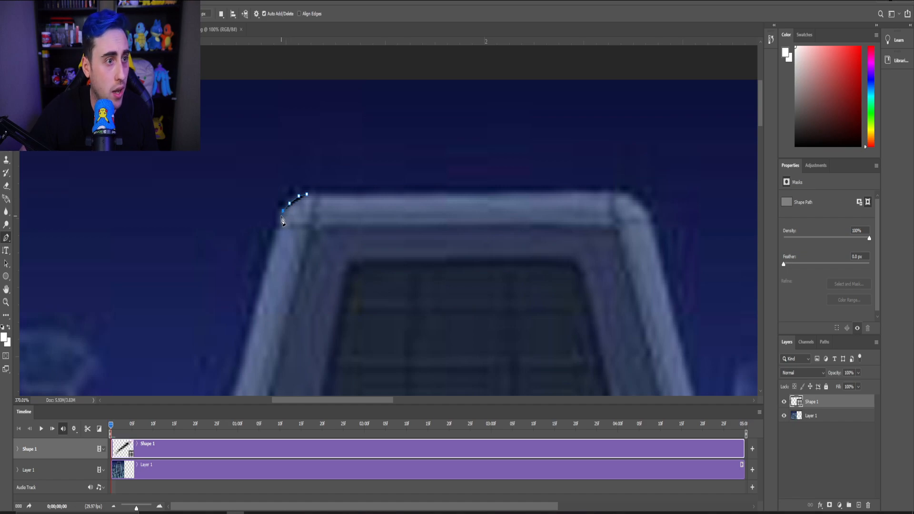
left_click(282, 213)
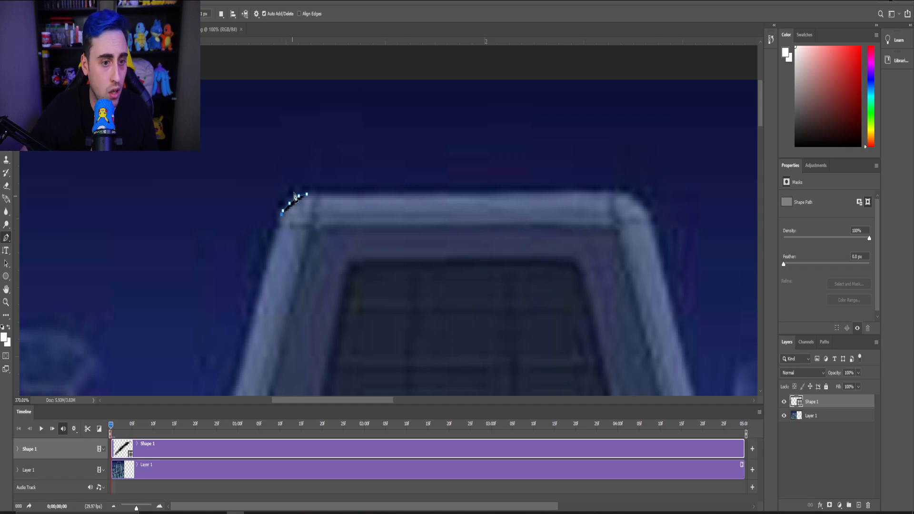
scroll(288, 212, "down", 4)
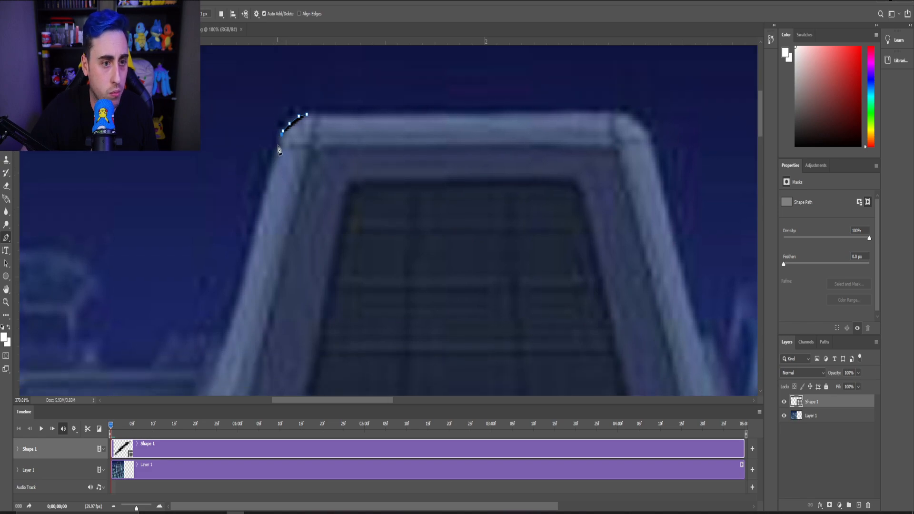
left_click(280, 151)
Extend the pen shape down the roof's left edge to its lower corner and across the width of the edge strip.
scroll(250, 241, "down", 8)
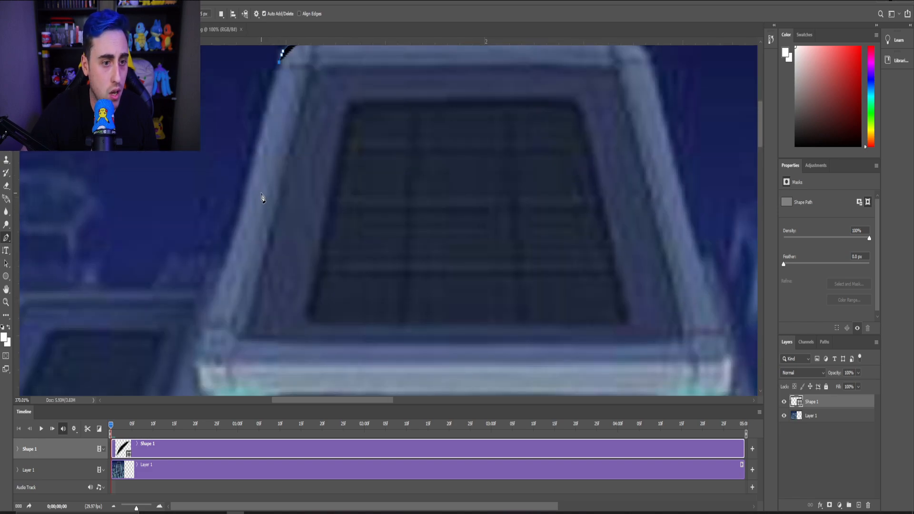
left_click(196, 278)
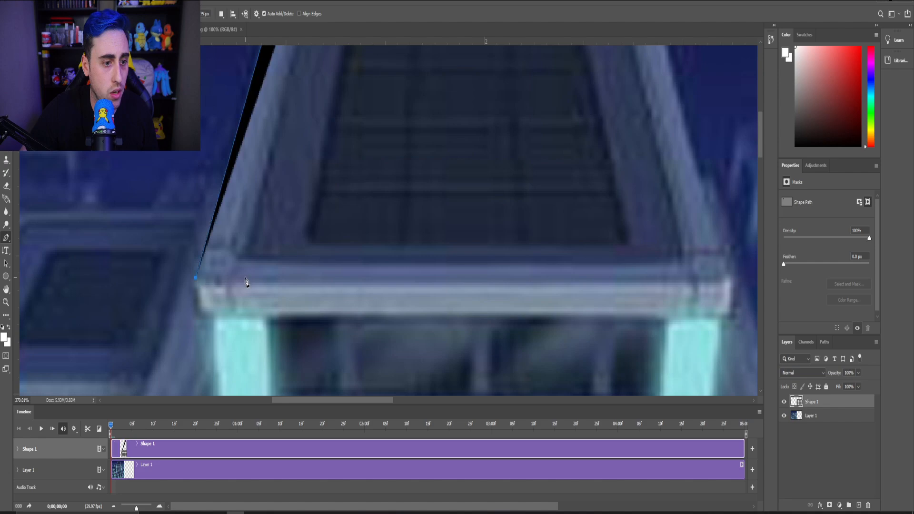
left_click(227, 281)
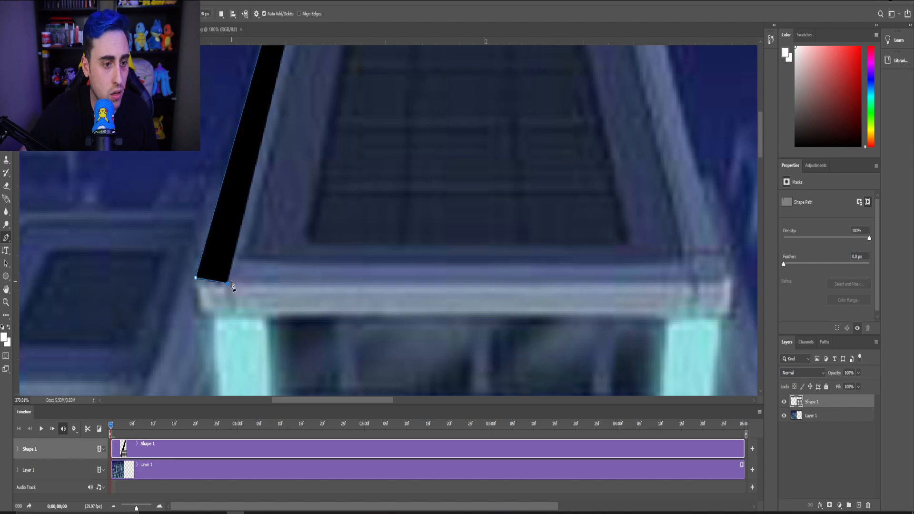
Try to widen the strip shape with an extra anchor point on the roof's upper edge and another at its lower corner.
scroll(236, 281, "up", 8)
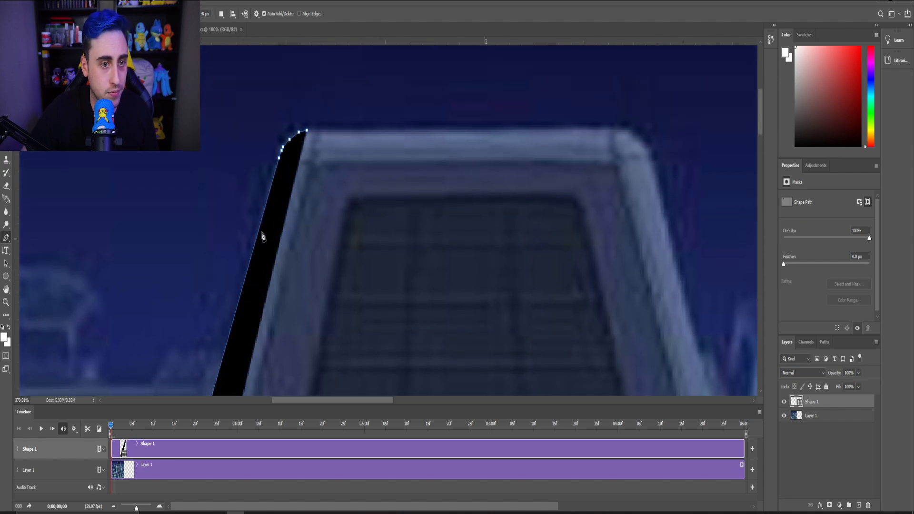
left_click(318, 132)
scroll(306, 170, "down", 8)
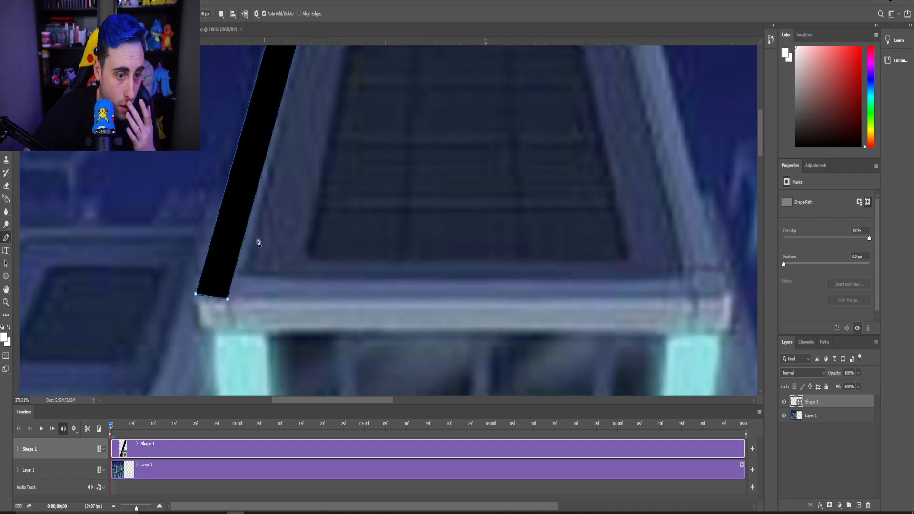
left_click(236, 297)
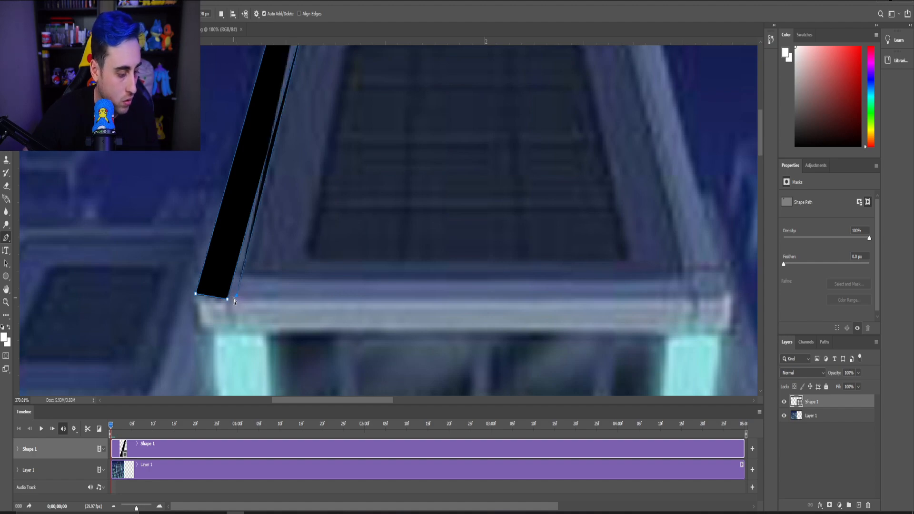
key("ctrl+z")
scroll(260, 238, "up", 5)
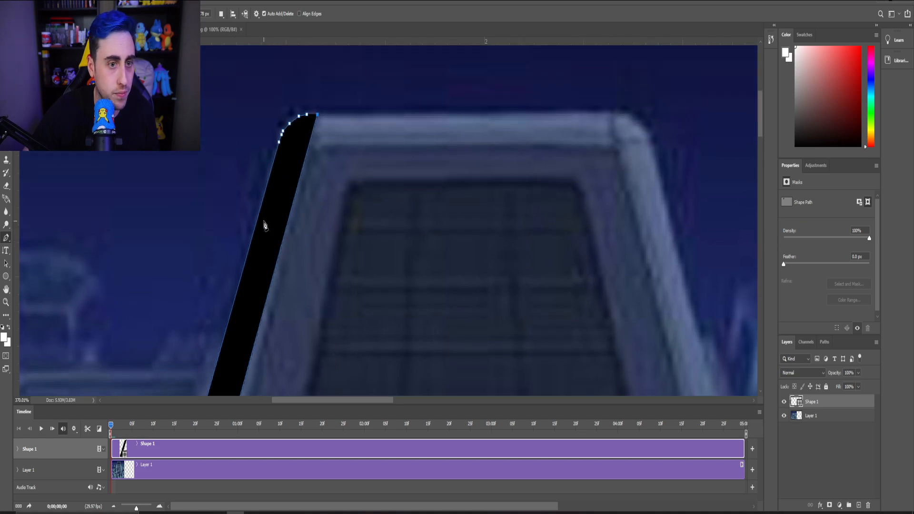
scroll(266, 223, "down", 3)
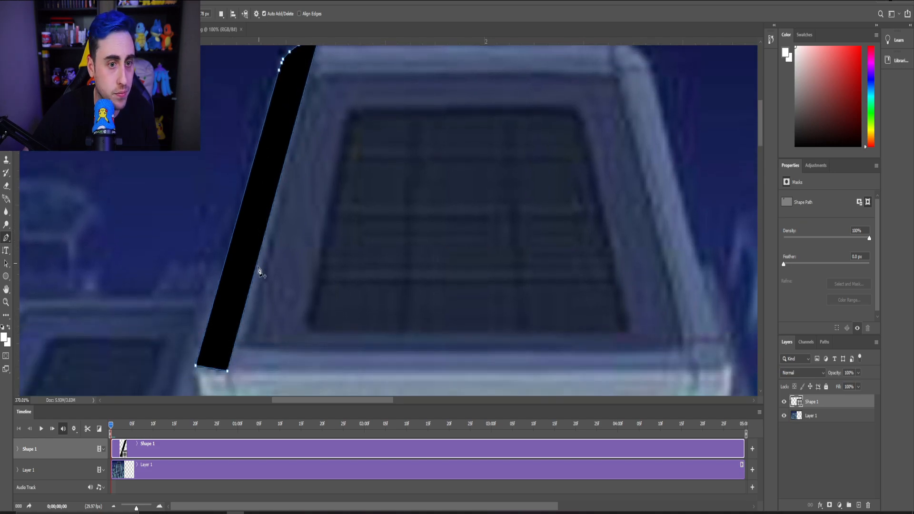
left_click(227, 371)
scroll(276, 299, "up", 1)
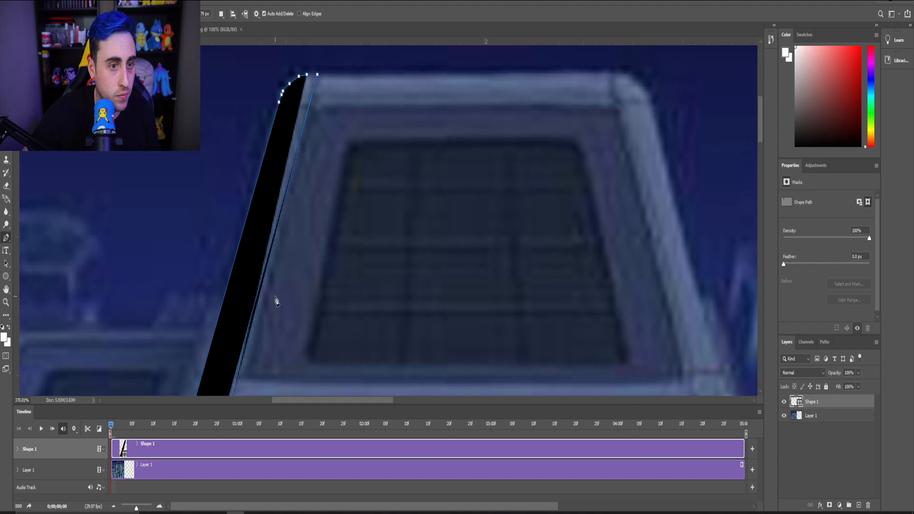
key("ctrl+z")
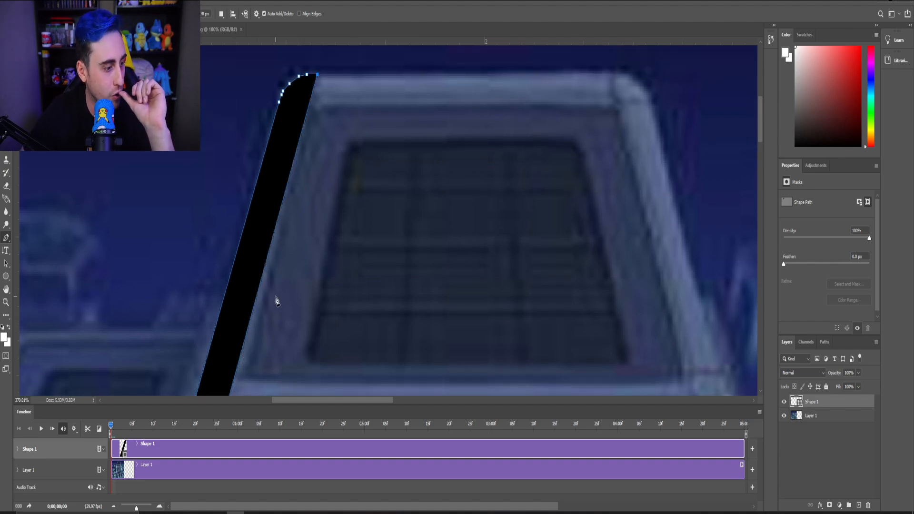
Try lowering the Shape 1 layer's opacity to 38% to compare the shape with the roof edge.
scroll(328, 112, "down", 3)
scroll(296, 262, "up", 3)
scroll(284, 270, "up", 1)
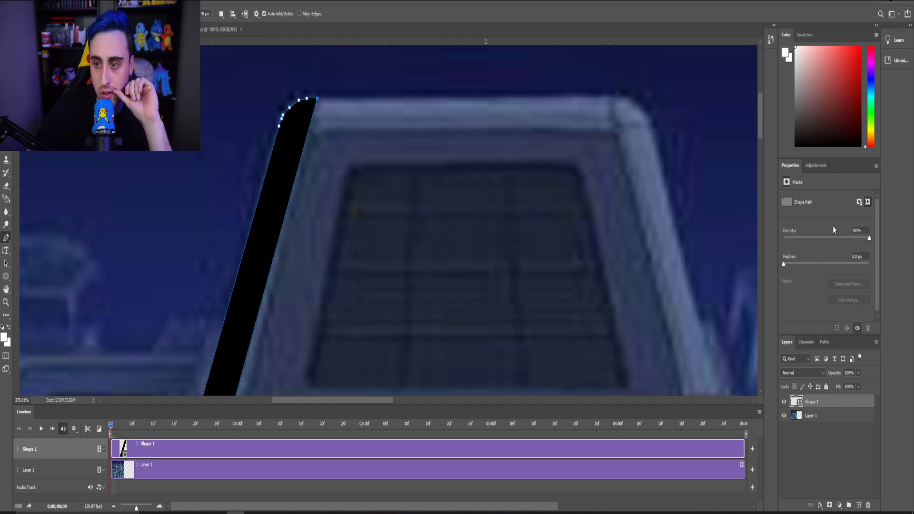
left_click(858, 373)
left_click_drag(858, 384, 840, 388)
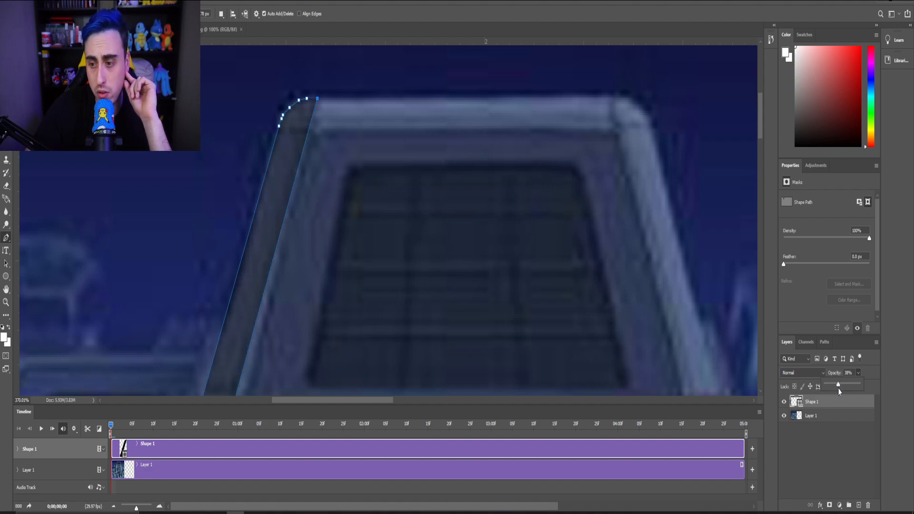
scroll(280, 147, "down", 2)
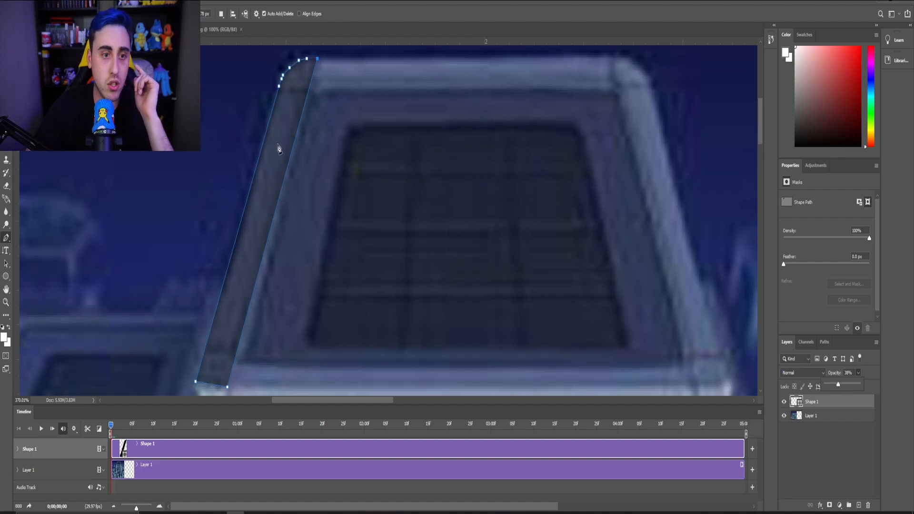
scroll(286, 181, "up", 2)
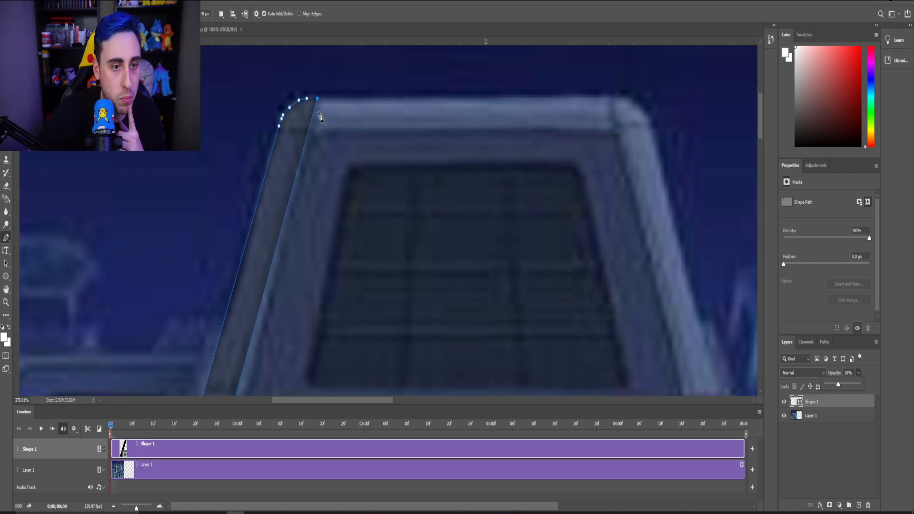
scroll(319, 126, "down", 3)
scroll(286, 271, "up", 2)
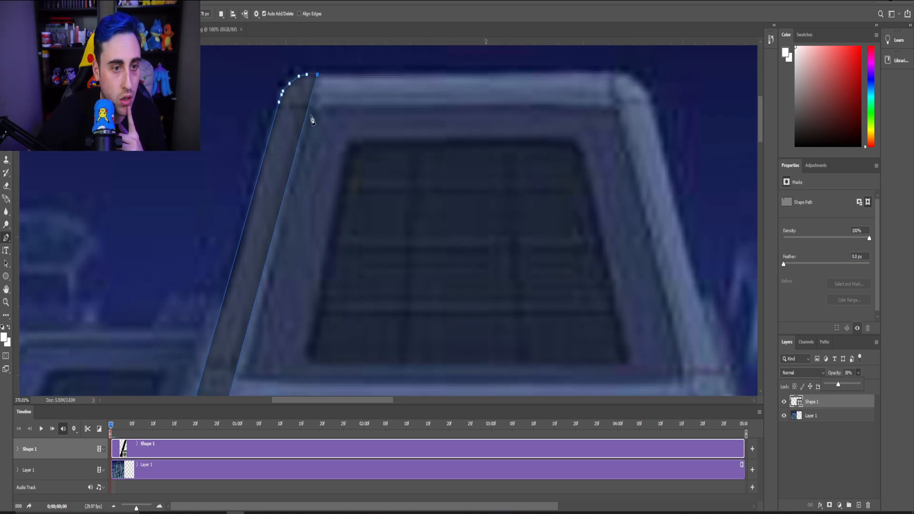
left_click(263, 223)
key("ctrl+z")
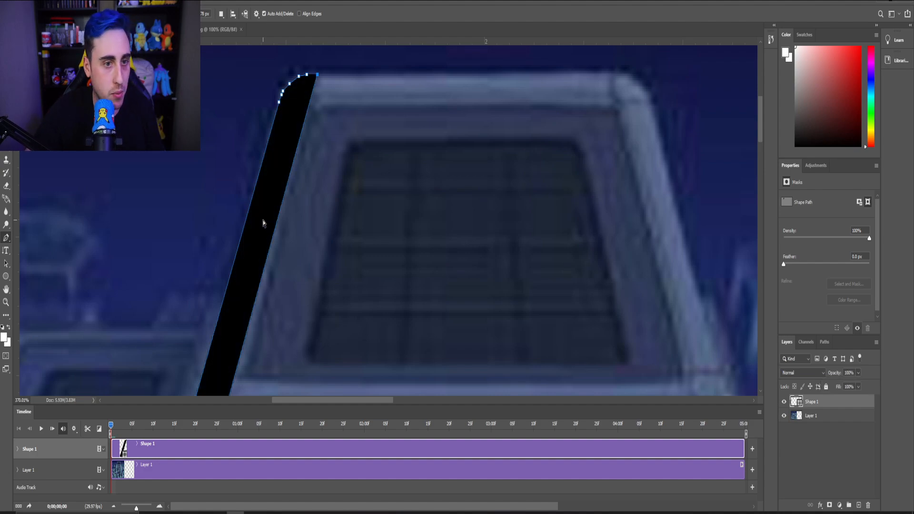
Add an anchor point just right of the strip's lower end and lower the Shape 1 layer's opacity to 53%.
scroll(314, 218, "down", 3)
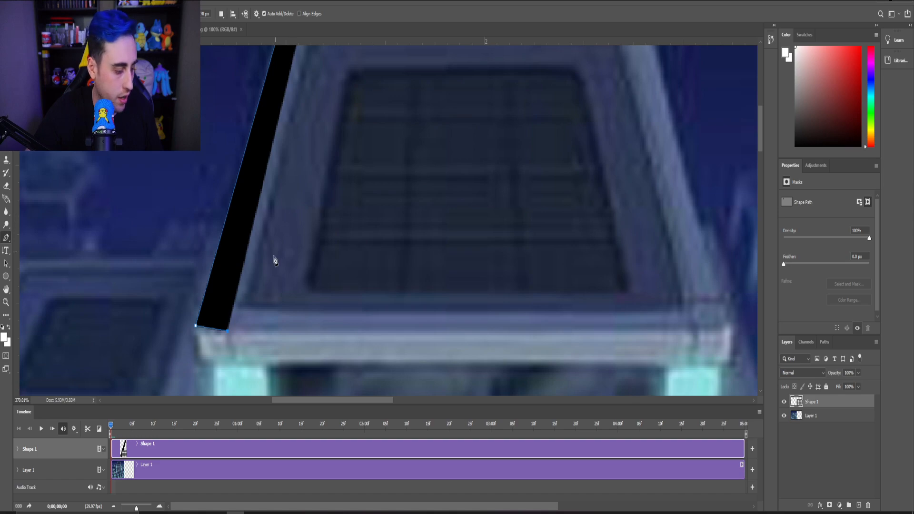
left_click(234, 332)
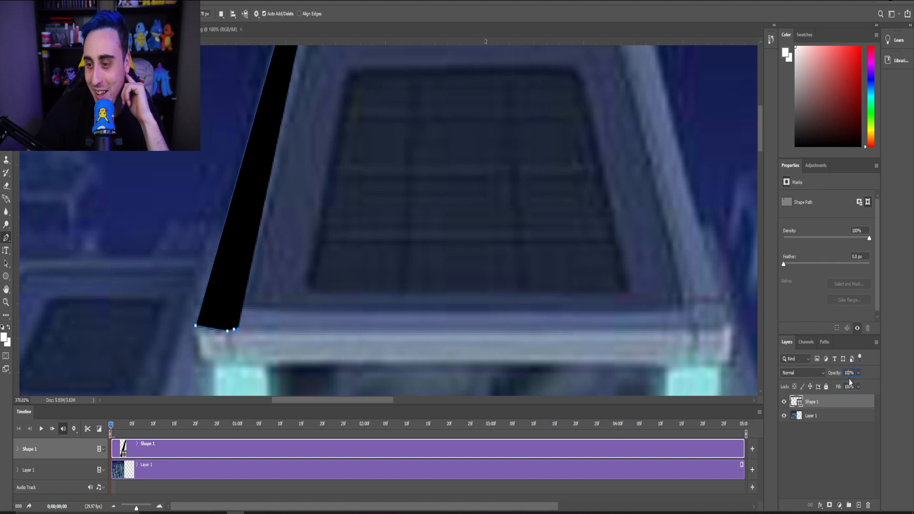
left_click_drag(859, 385, 857, 386)
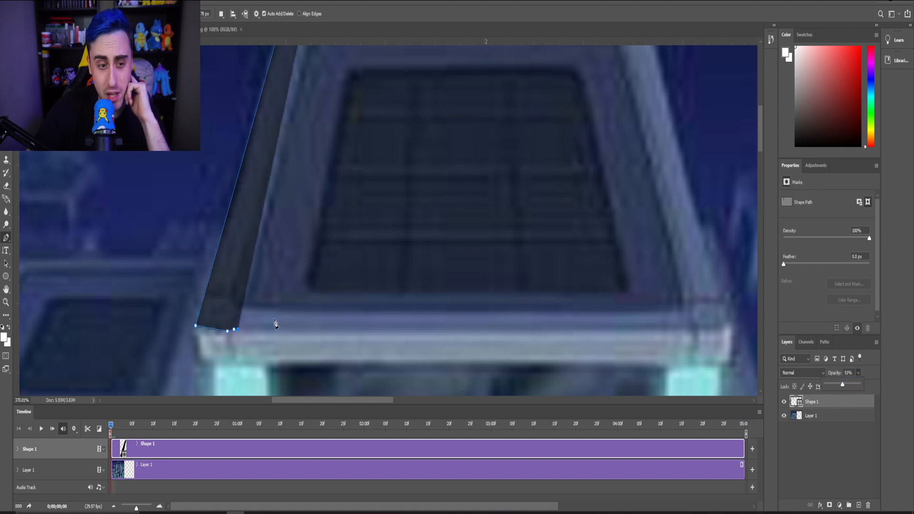
Close the strip shape with an anchor point on the roof's upper edge, just right of the rounded left corner.
scroll(269, 320, "up", 5)
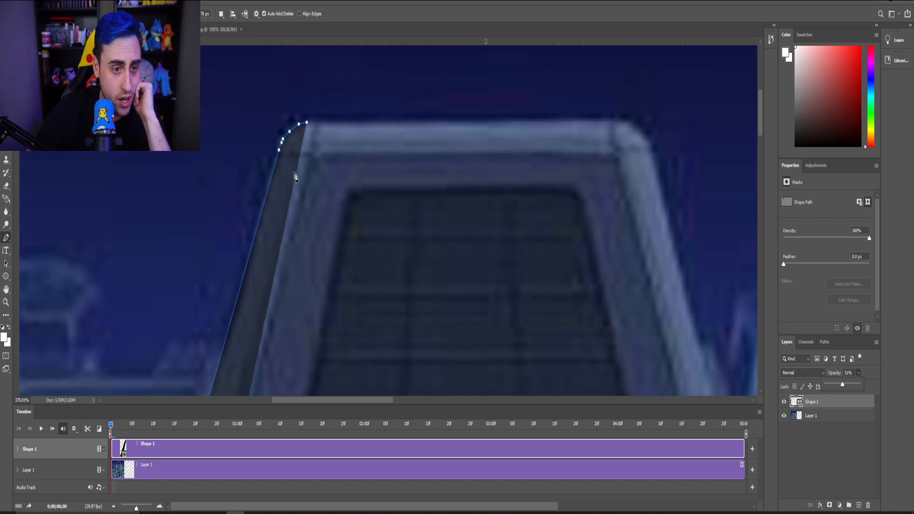
scroll(284, 305, "down", 3)
scroll(284, 305, "down", 1)
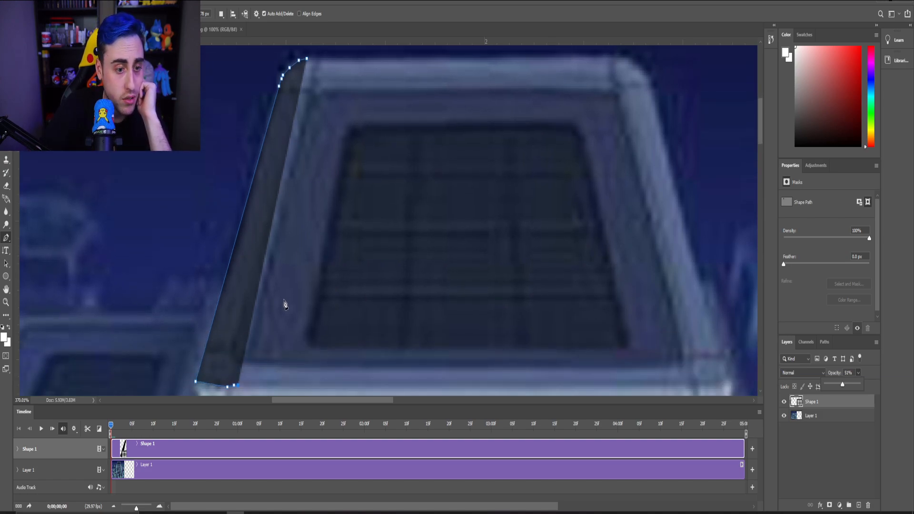
left_click(317, 55)
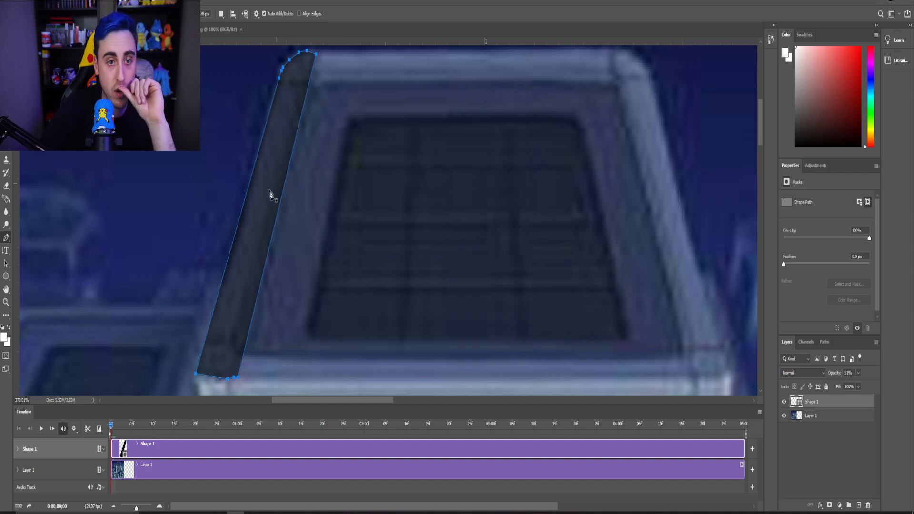
scroll(259, 241, "down", 4)
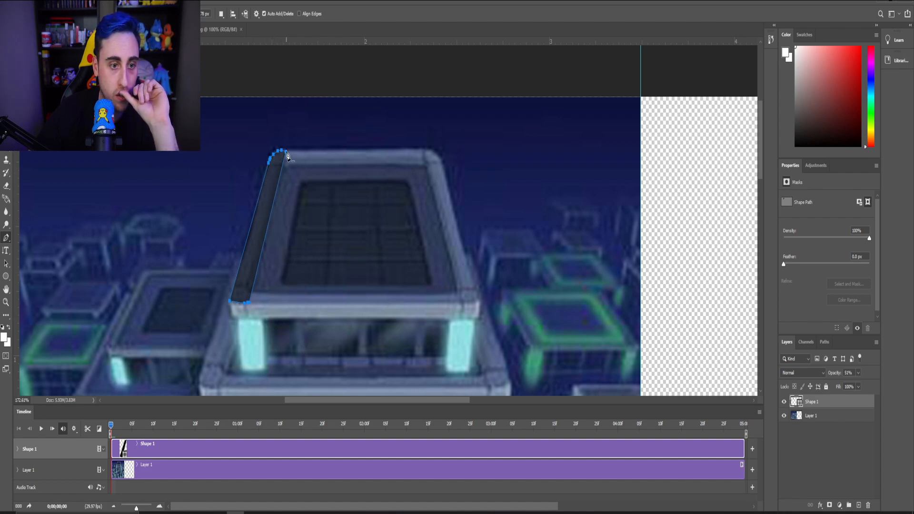
Add a Color Overlay to the Shape 1 layer in the blue-grey 5a6794, sampled from the roof's right edge strip.
right_click(810, 406)
key("Escape")
key("h")
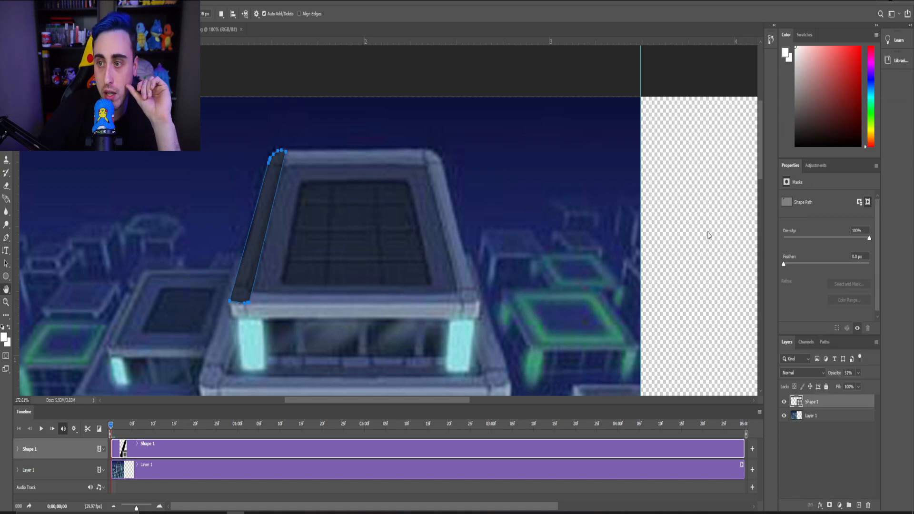
left_click(598, 203)
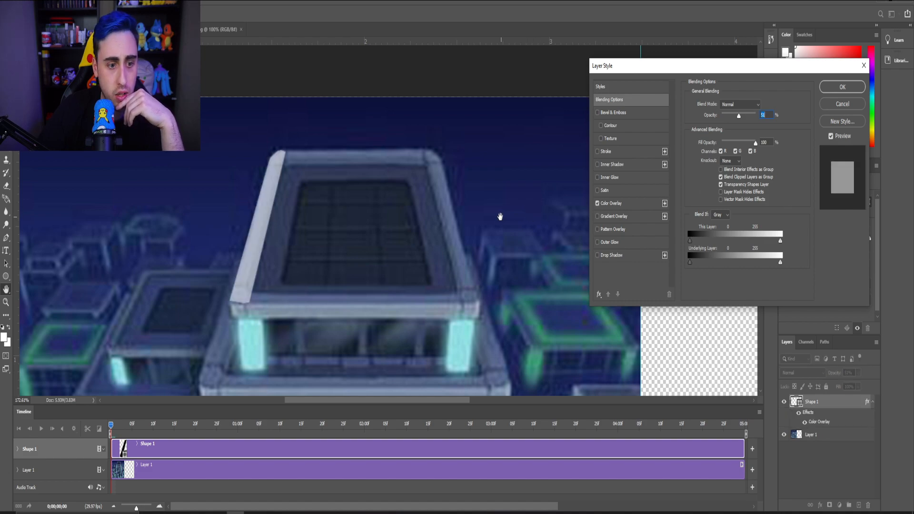
left_click(613, 204)
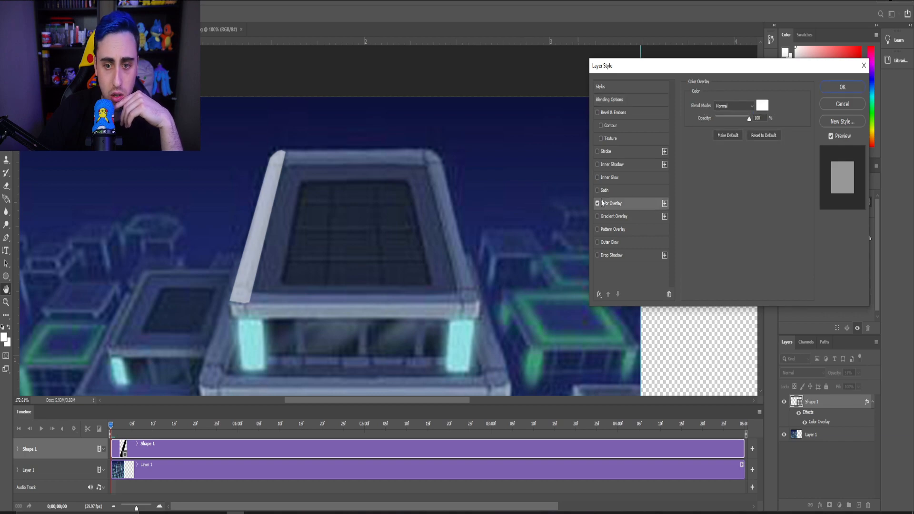
left_click(762, 106)
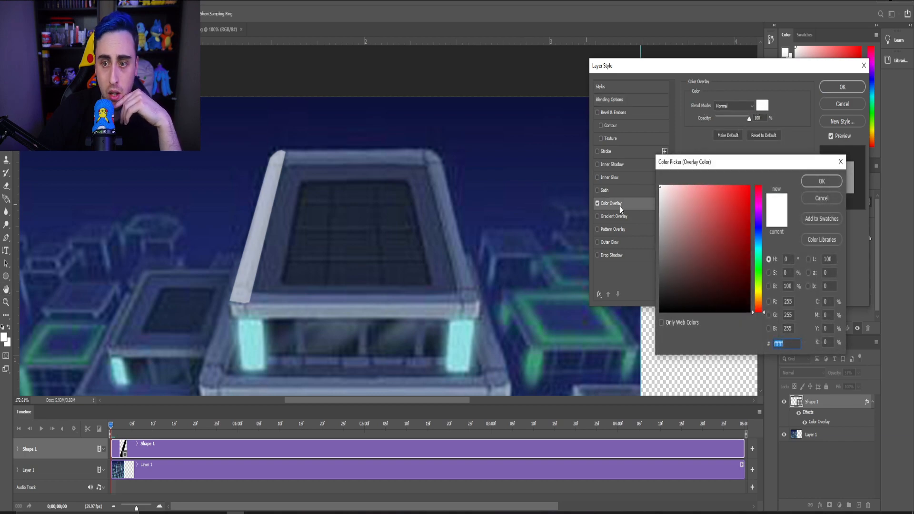
left_click(452, 198)
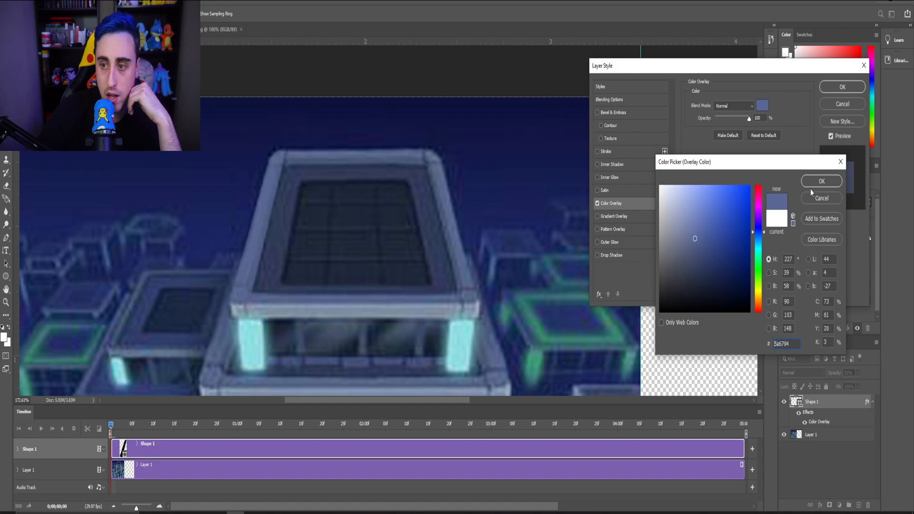
left_click(821, 183)
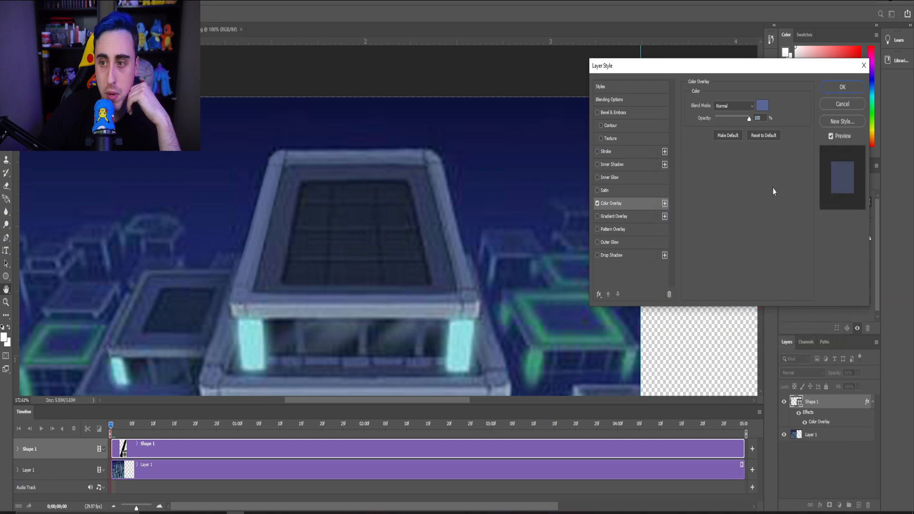
left_click(828, 89)
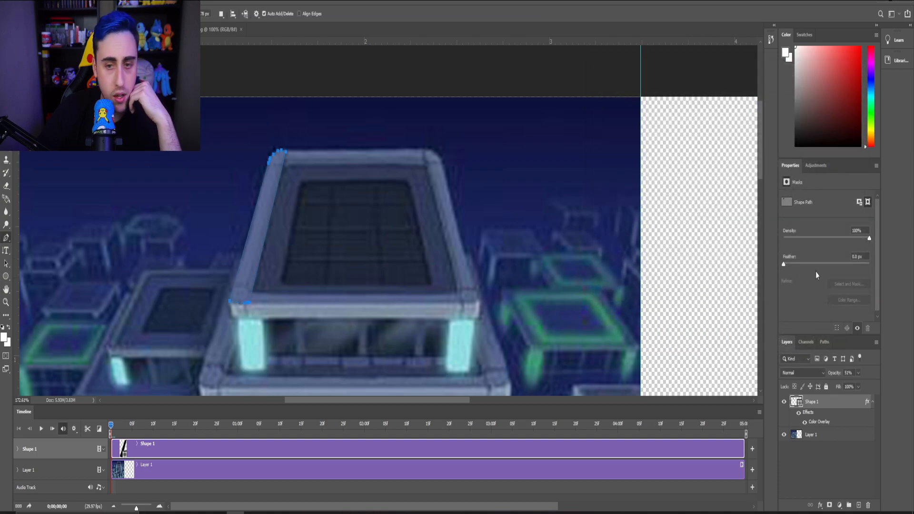
Compare the strip with the roof edge at 100% and 22% opacity, and set the Shape 1 layer's opacity to 33%.
left_click(858, 373)
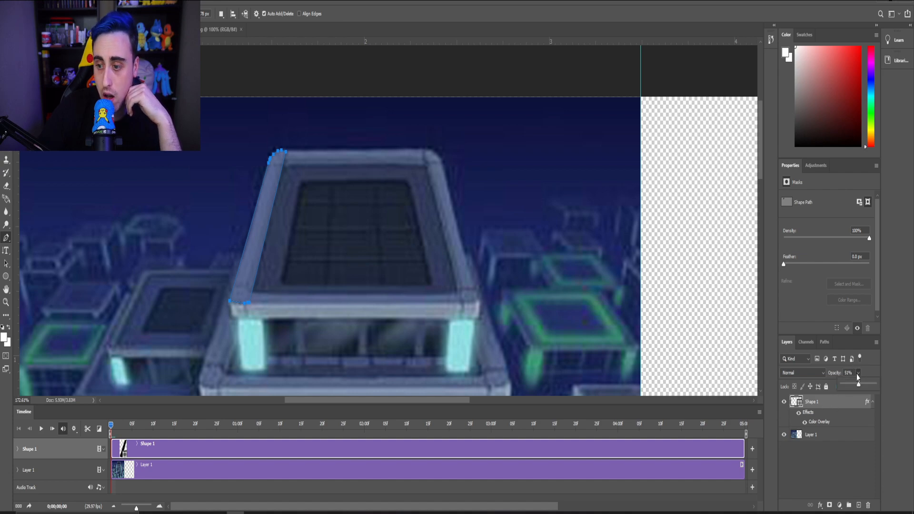
left_click_drag(863, 387, 882, 386)
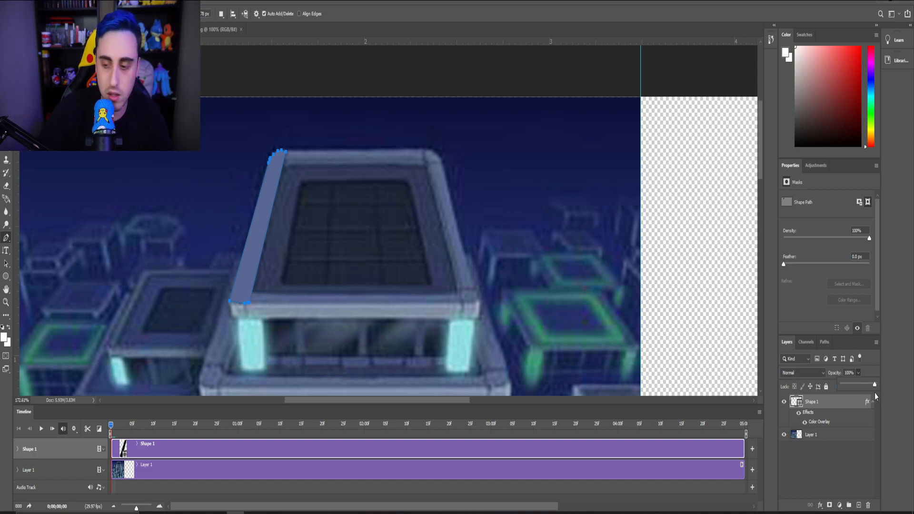
left_click_drag(860, 387, 850, 389)
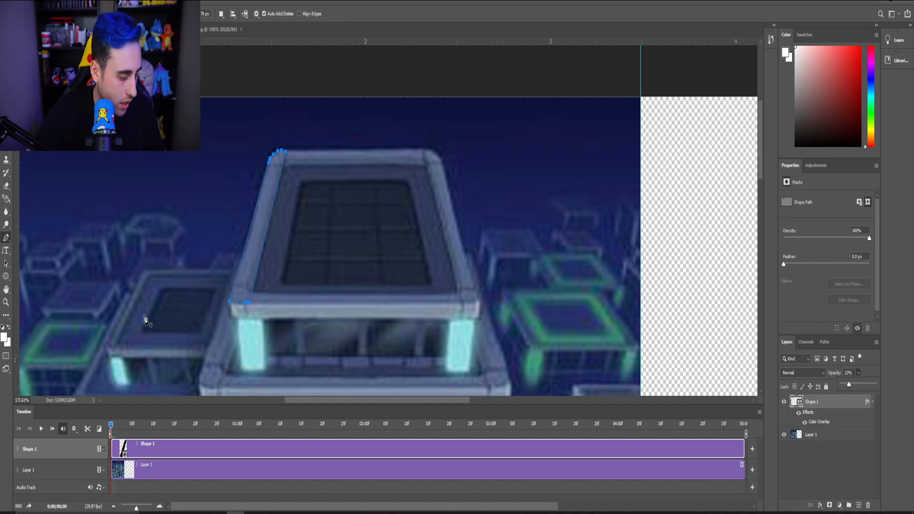
scroll(236, 329, "up", 5)
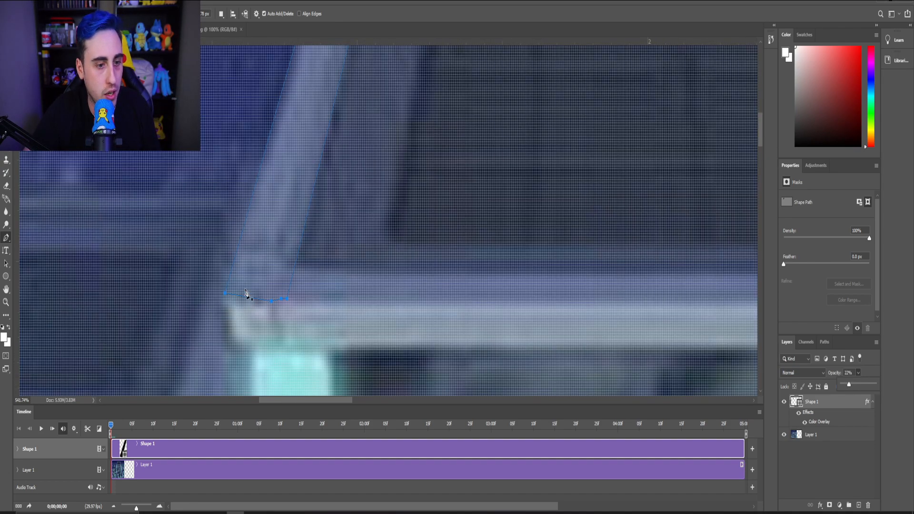
scroll(246, 292, "down", 5)
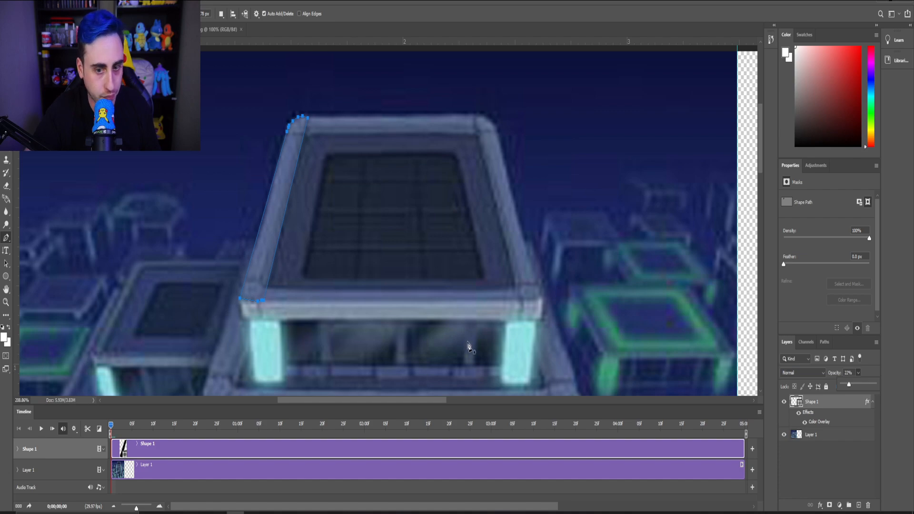
left_click_drag(851, 387, 854, 386)
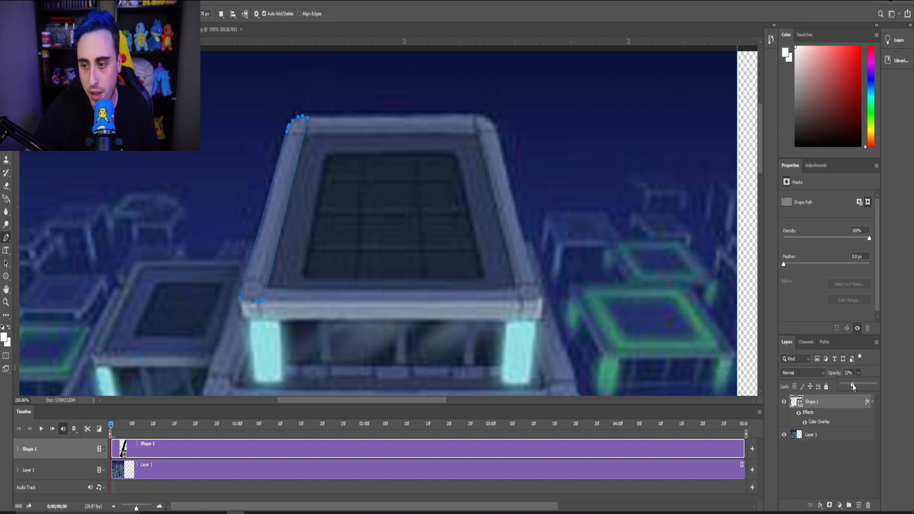
Add a new empty layer above Shape 1 and make it the active layer.
left_click(859, 505)
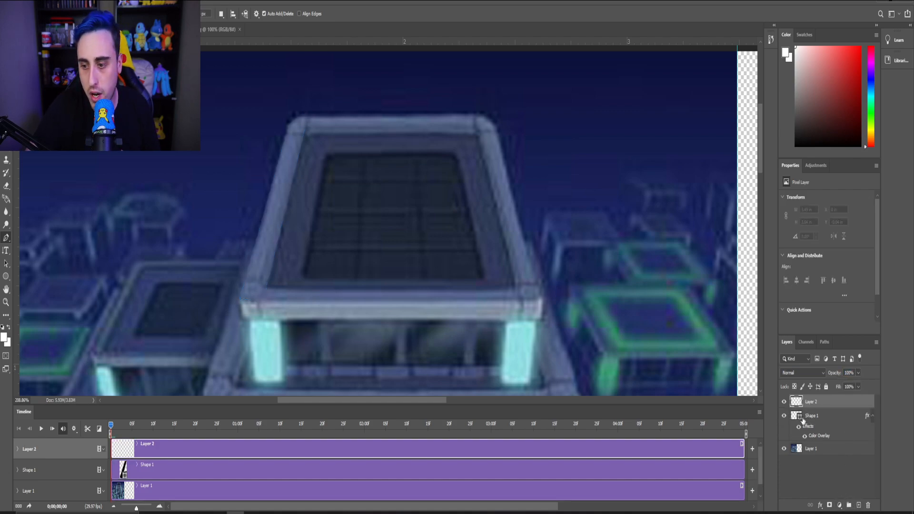
scroll(468, 288, "up", 2)
scroll(373, 304, "up", 2)
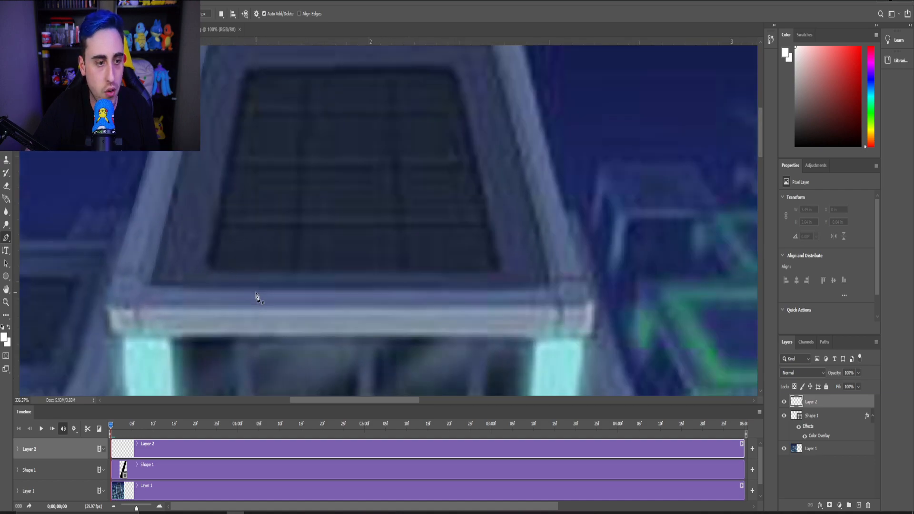
scroll(228, 295, "down", 2)
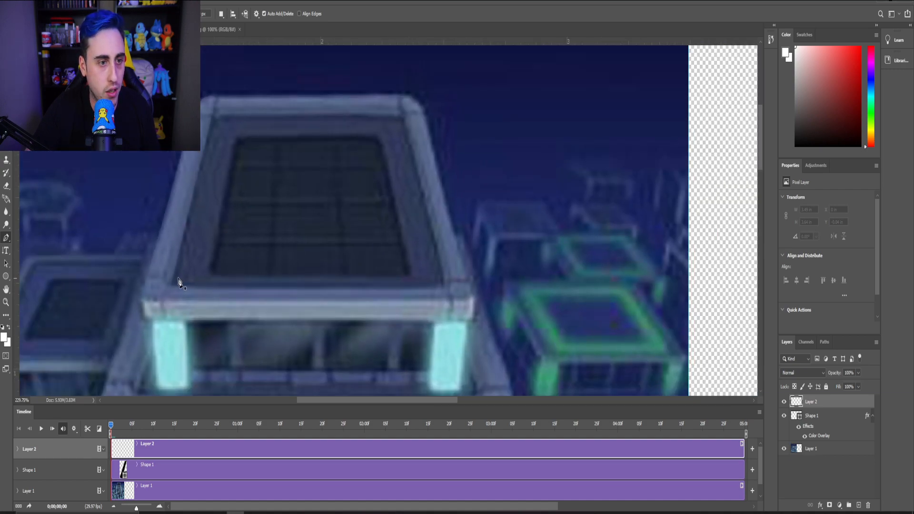
left_click(826, 416)
scroll(224, 286, "up", 3)
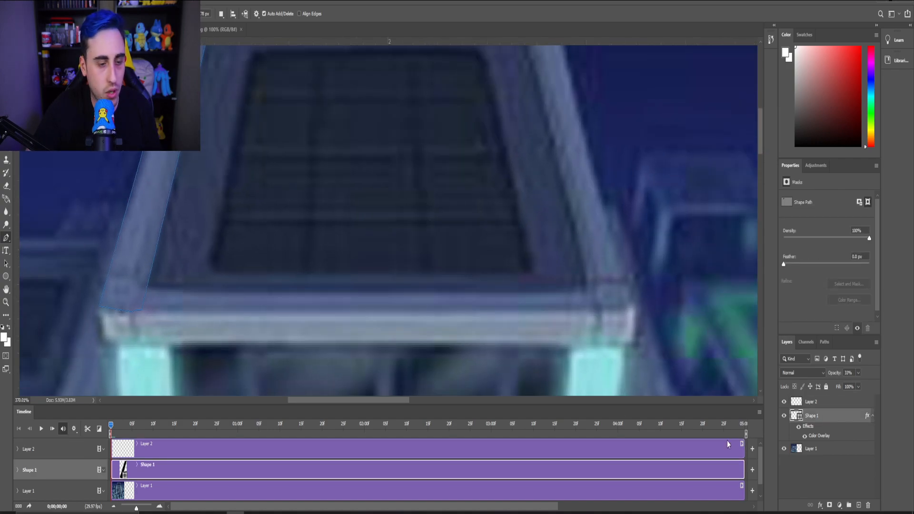
left_click(813, 406)
Start a pen shape with four anchor points around the roof's lower-right corner block, and lower its layer's opacity to 53%.
scroll(626, 328, "up", 3)
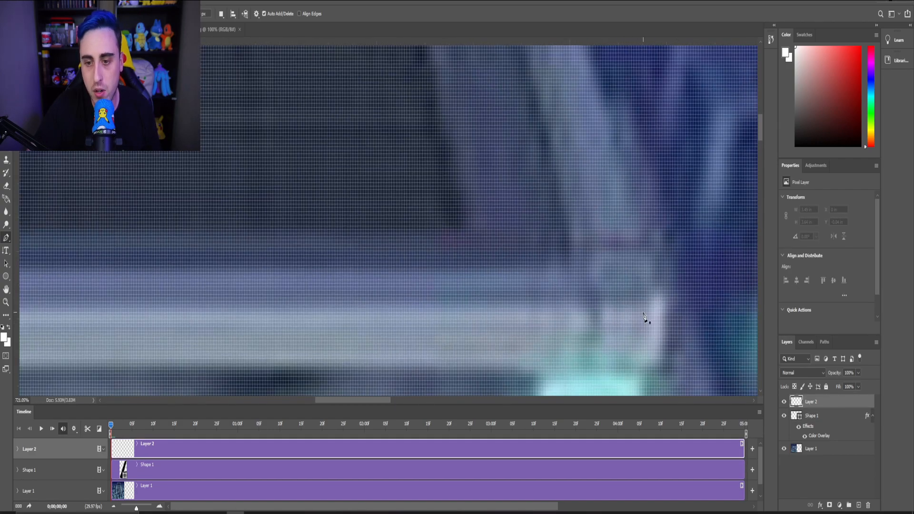
left_click(661, 303)
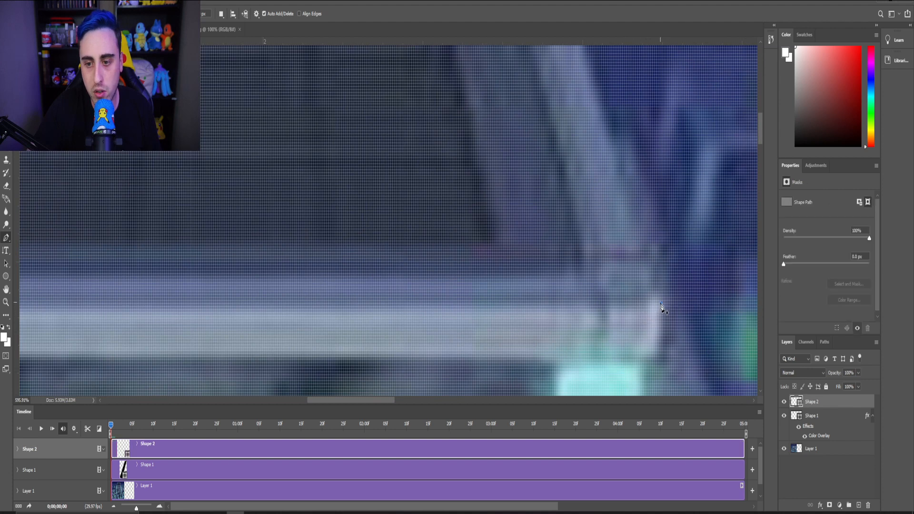
left_click(651, 262)
left_click(606, 256)
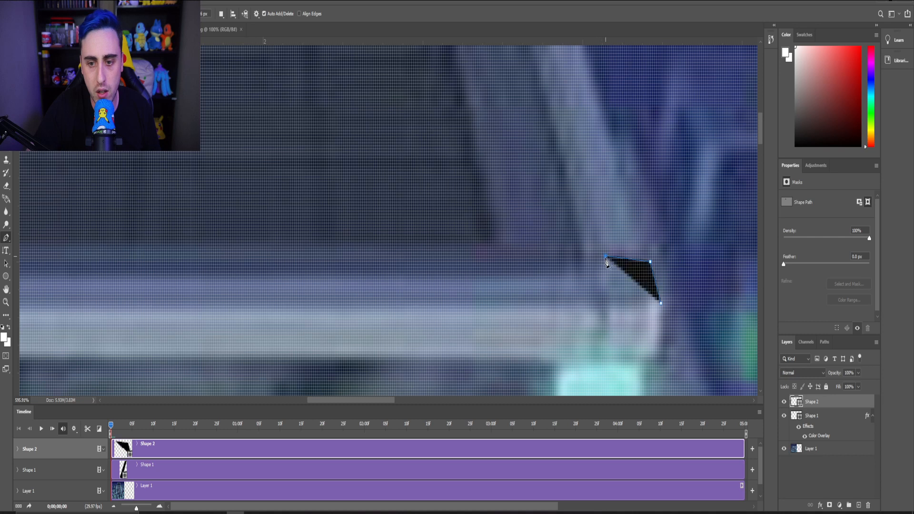
left_click(595, 276)
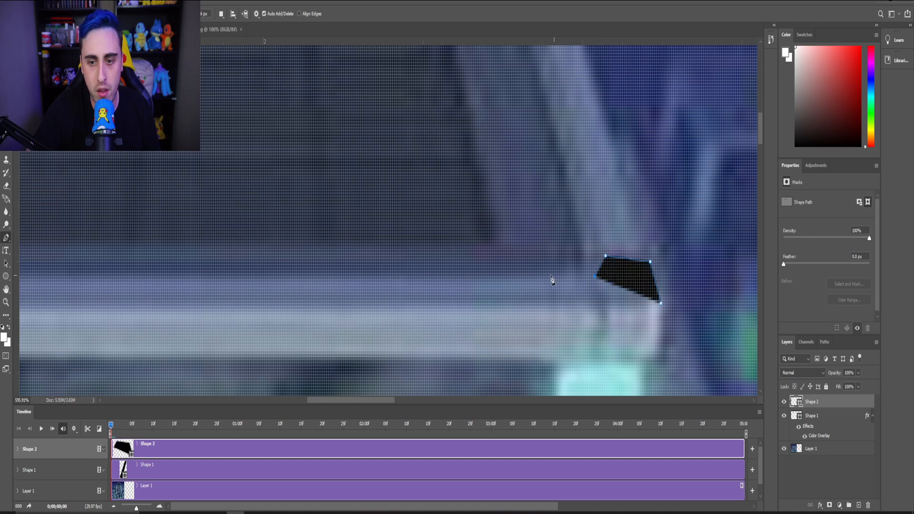
scroll(507, 291, "down", 12)
scroll(416, 292, "up", 5)
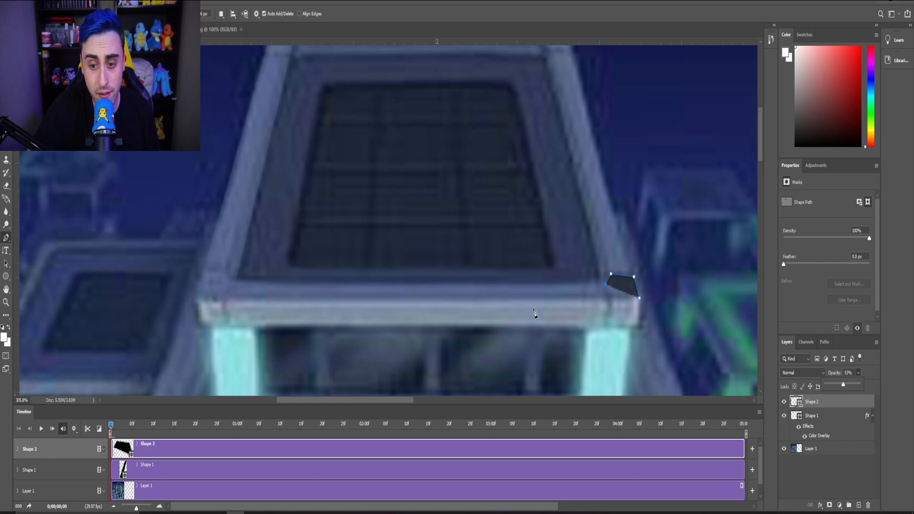
Extend the pen shape along the front strip's upper edge to the roof's lower-left corner and down that corner's outer side.
scroll(572, 310, "up", 4)
scroll(619, 295, "down", 3)
left_click(651, 276)
left_click(213, 269)
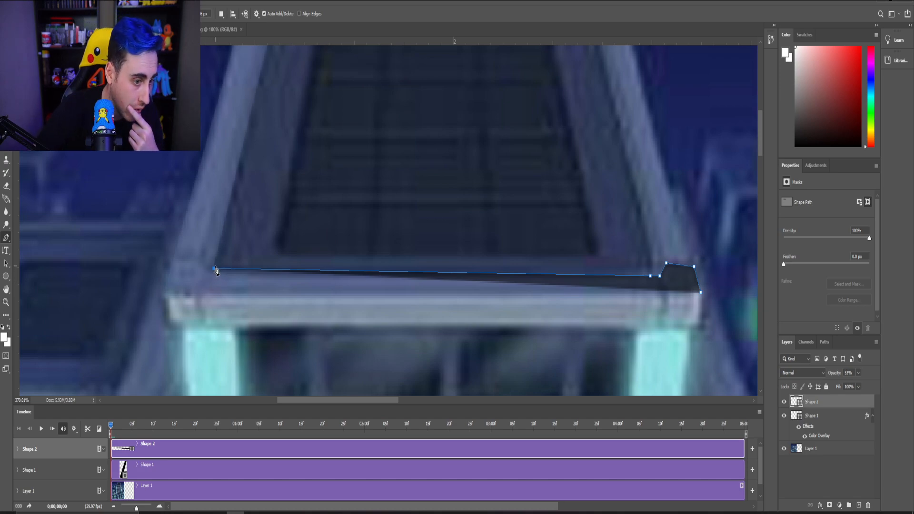
left_click(175, 263)
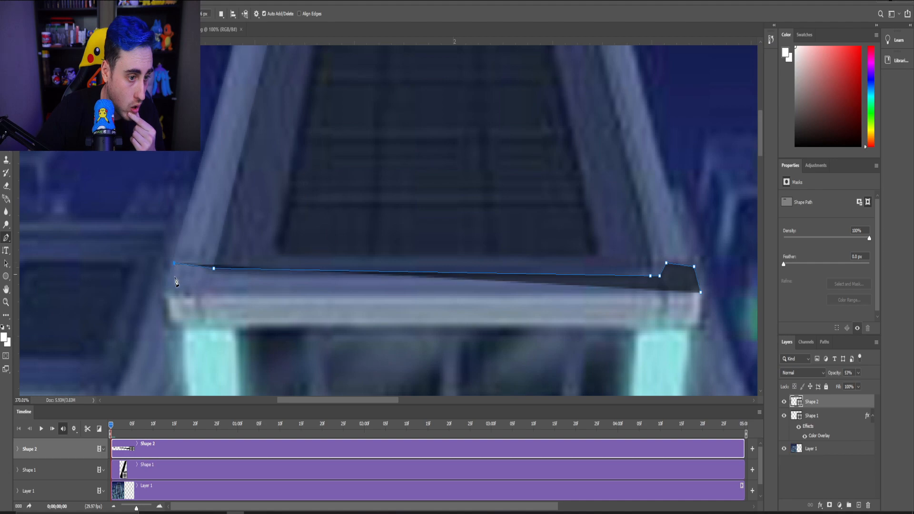
left_click(165, 294)
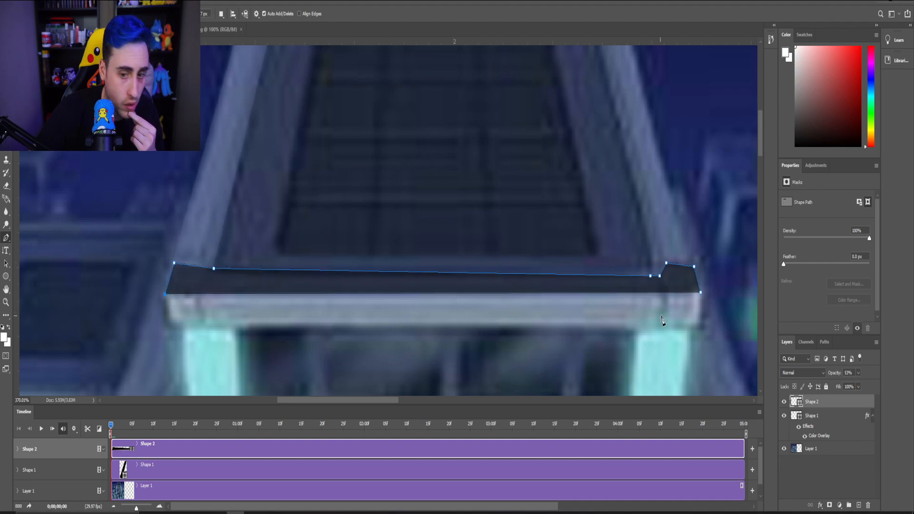
left_click(166, 298)
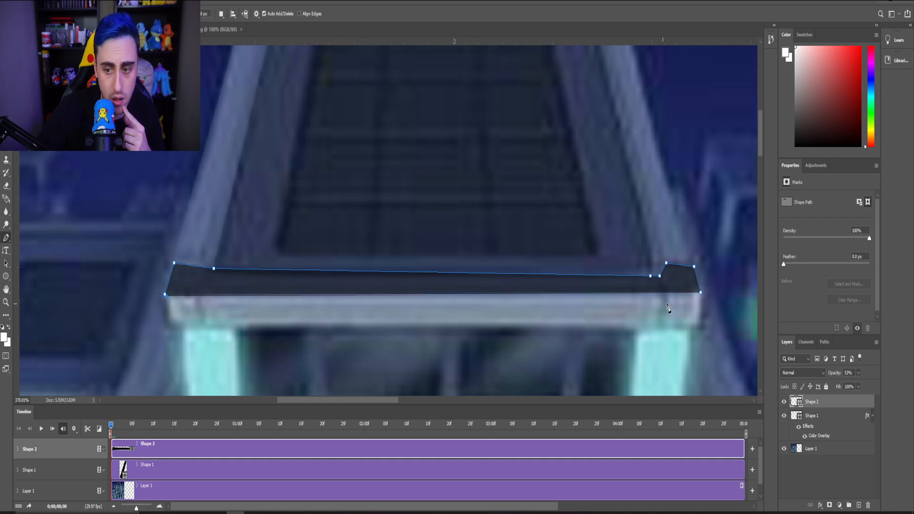
Trace the front strip's lower edge with anchor points from the left corner to the right corner and close the shape.
left_click(198, 298)
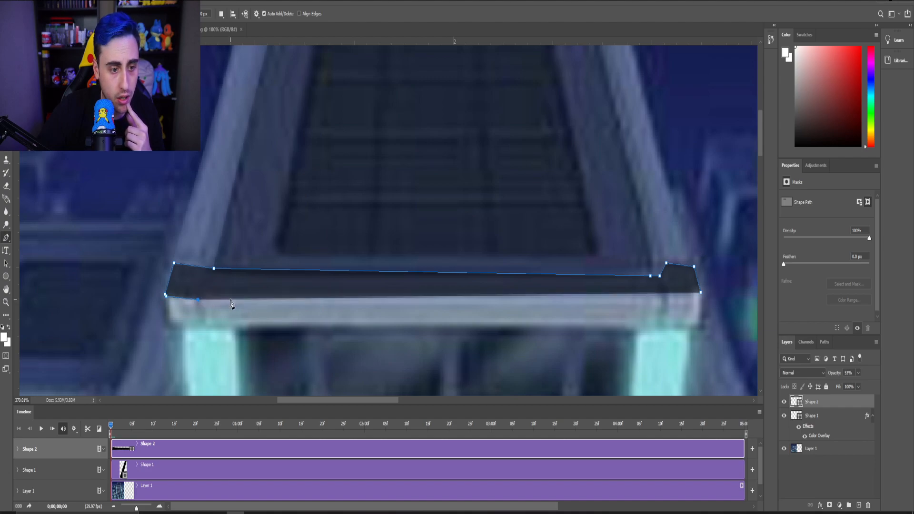
left_click(232, 300)
left_click(313, 300)
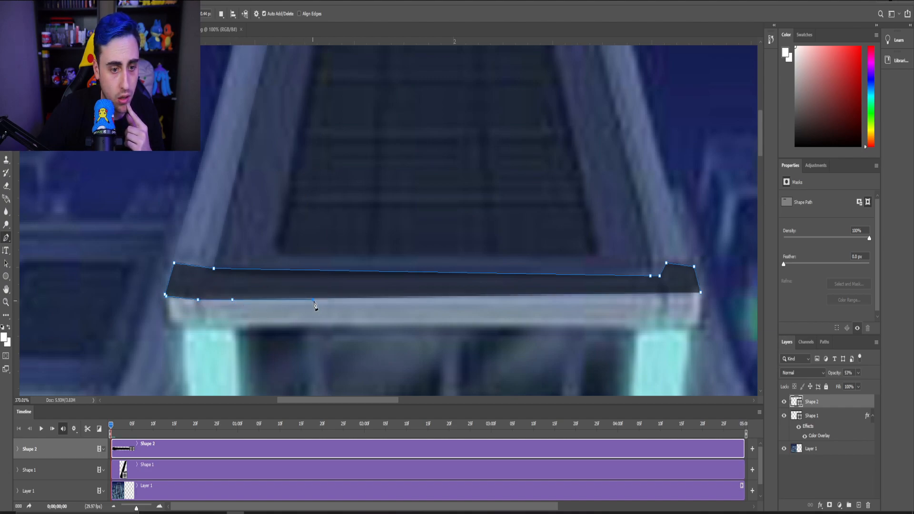
left_click(413, 298)
left_click(479, 299)
left_click(563, 298)
left_click(615, 299)
left_click(645, 296)
left_click(668, 296)
left_click(686, 297)
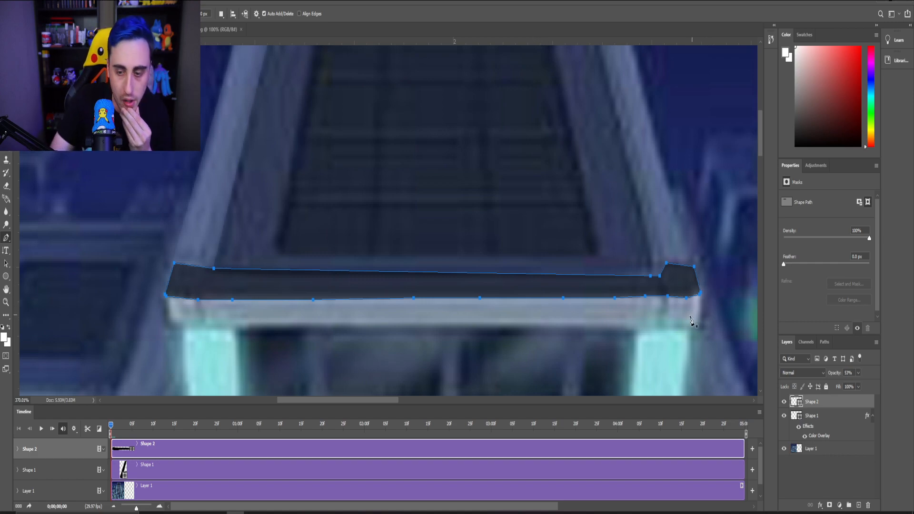
Toggle the Shape 2 layer's visibility to compare the traced front strip with the image underneath.
left_click(784, 401)
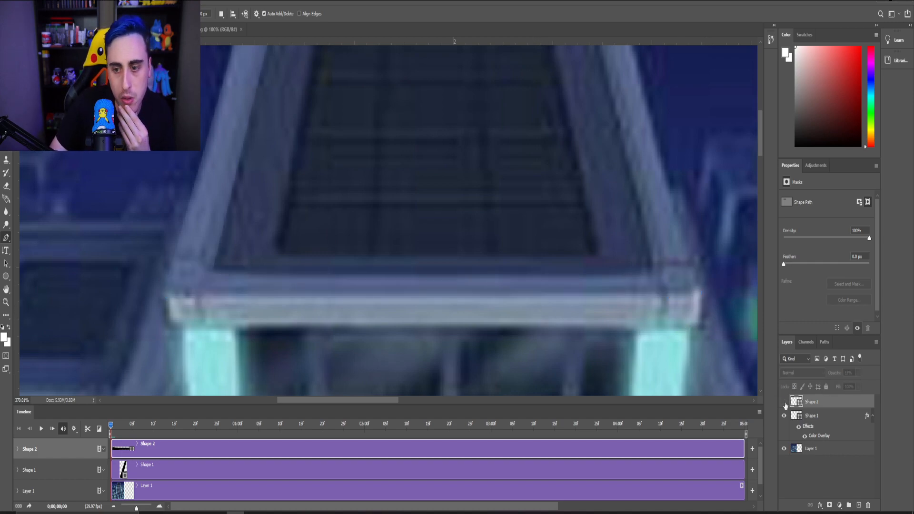
left_click(785, 404)
left_click(785, 404)
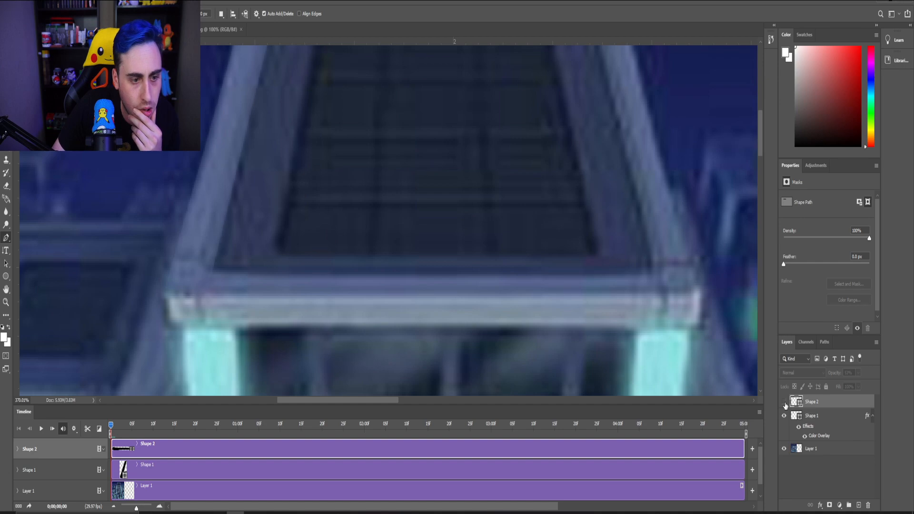
Show the Shape 2 layer again and apply a blue-grey Color Overlay to it.
left_click(786, 404)
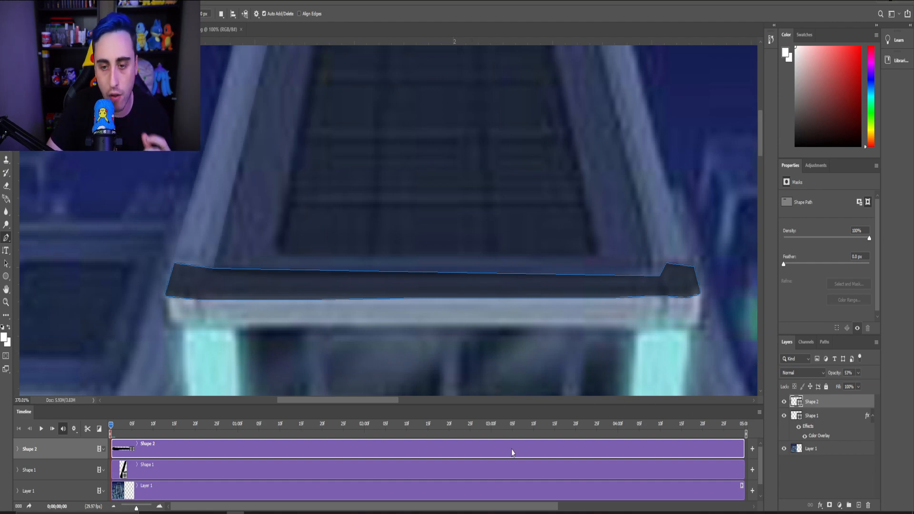
scroll(255, 303, "up", 3)
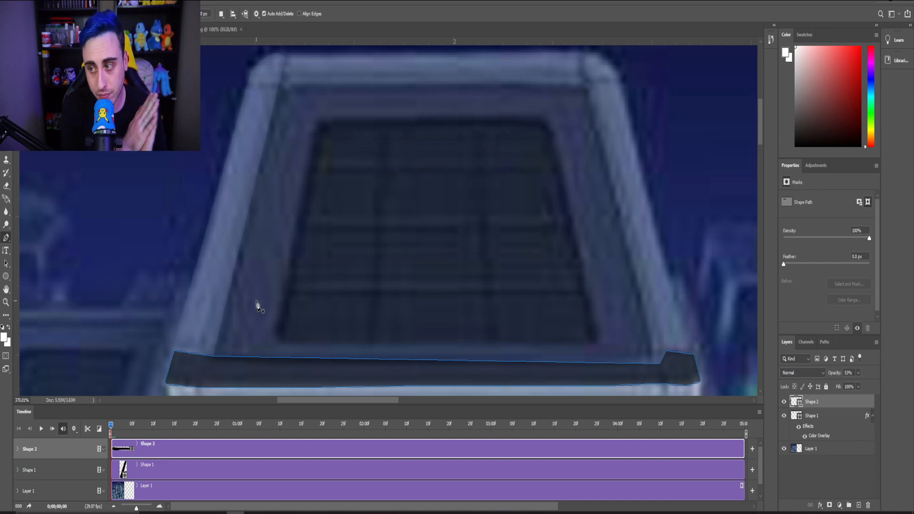
scroll(258, 307, "down", 6)
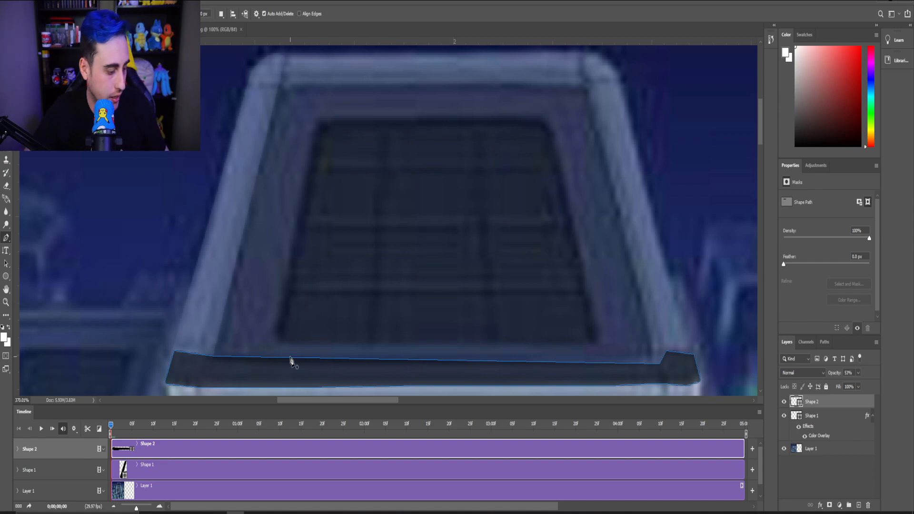
scroll(336, 343, "down", 2)
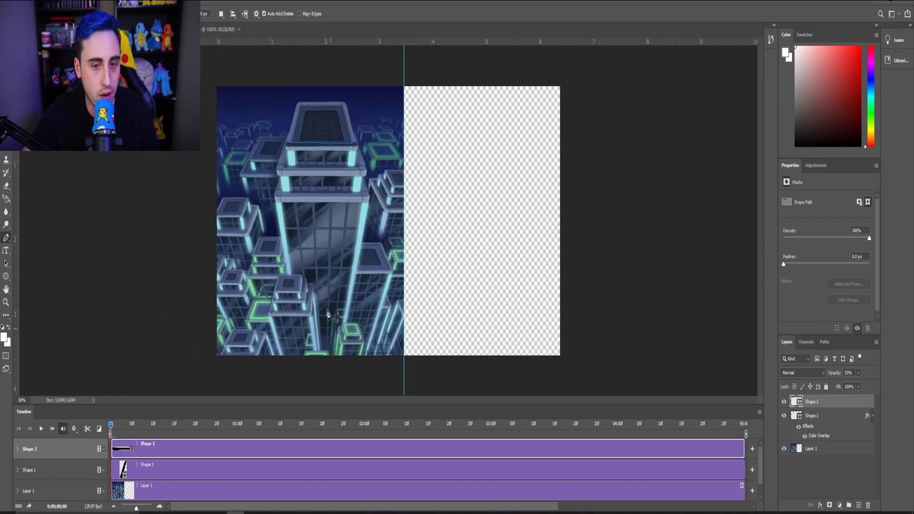
scroll(322, 139, "up", 4)
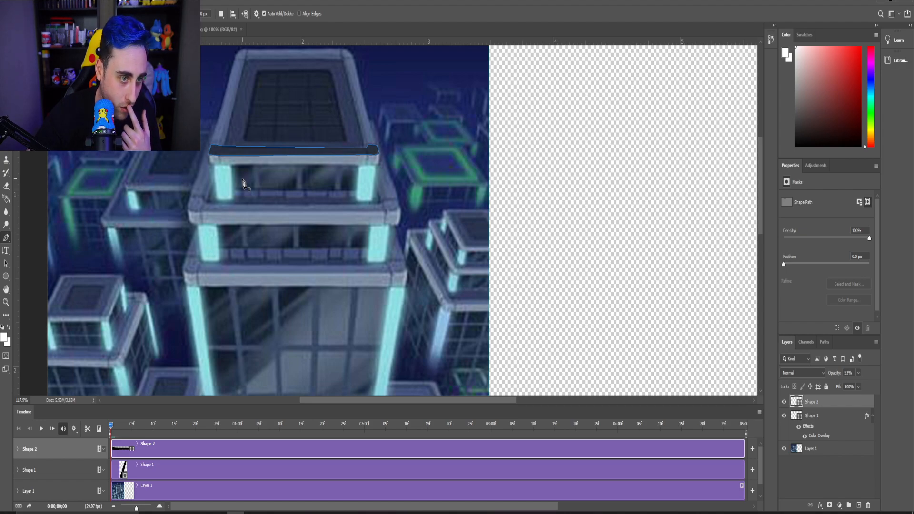
scroll(257, 195, "up", 3)
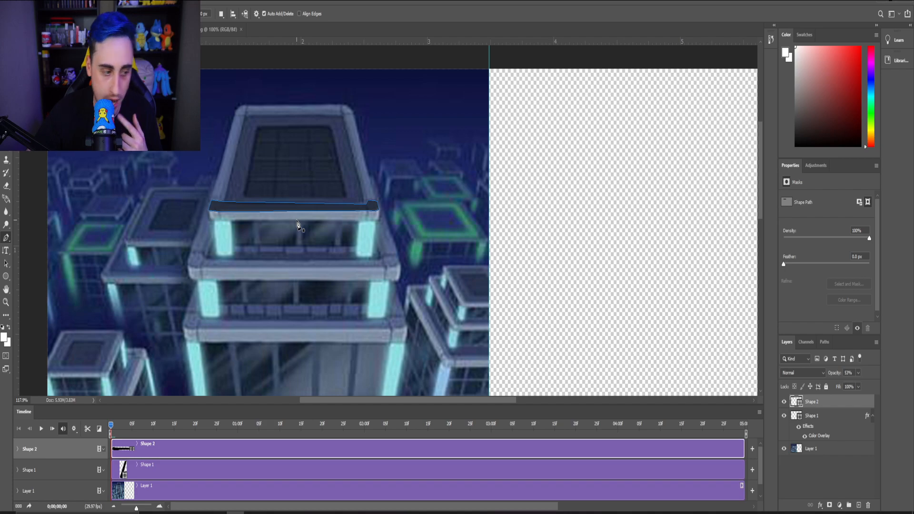
scroll(351, 162, "up", 6)
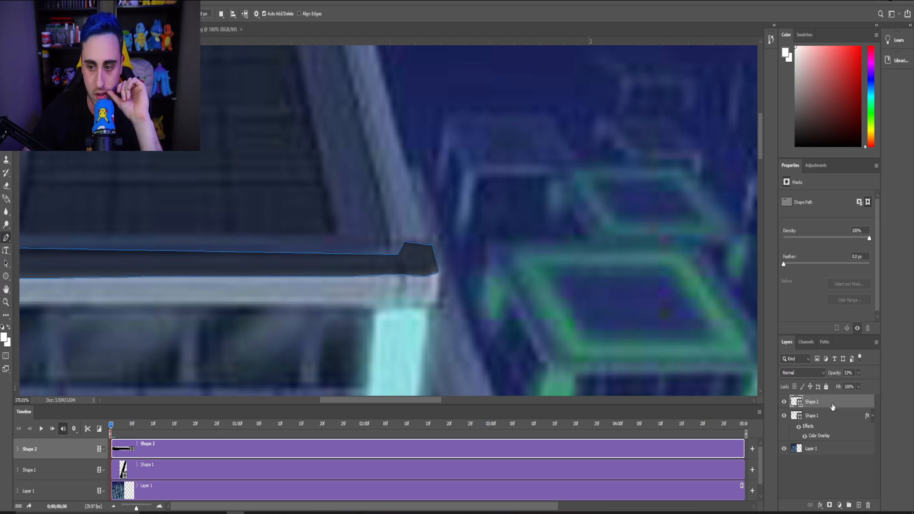
right_click(815, 403)
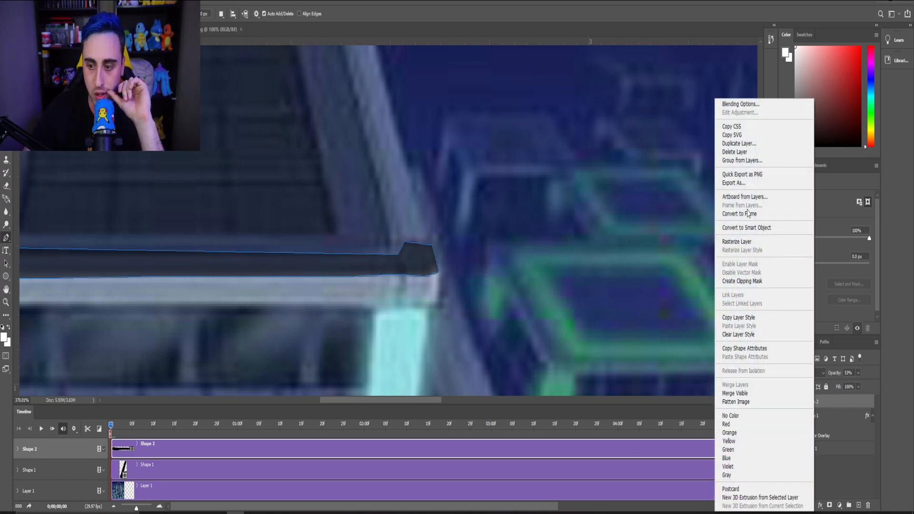
left_click(740, 104)
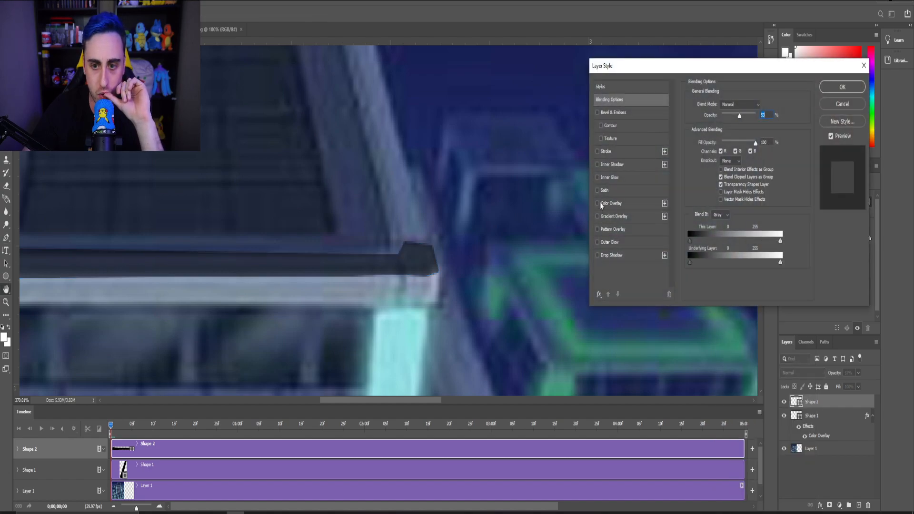
left_click(598, 204)
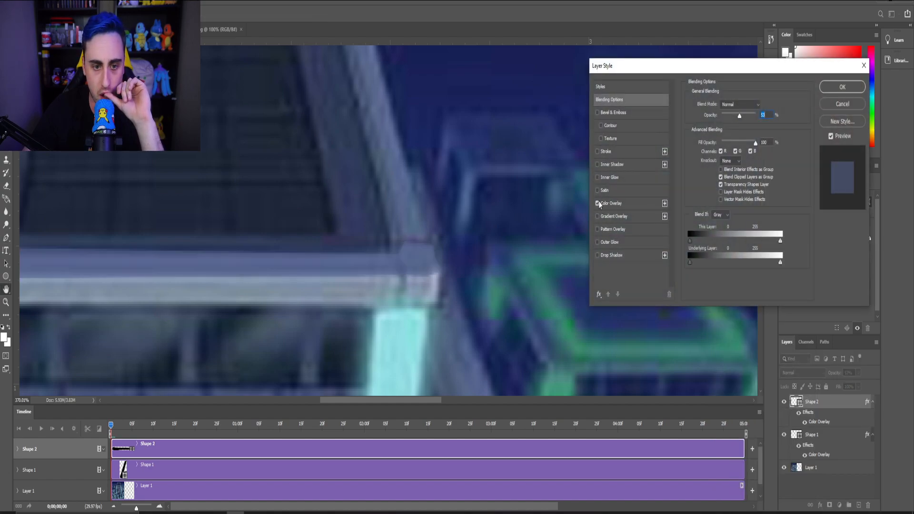
left_click(843, 86)
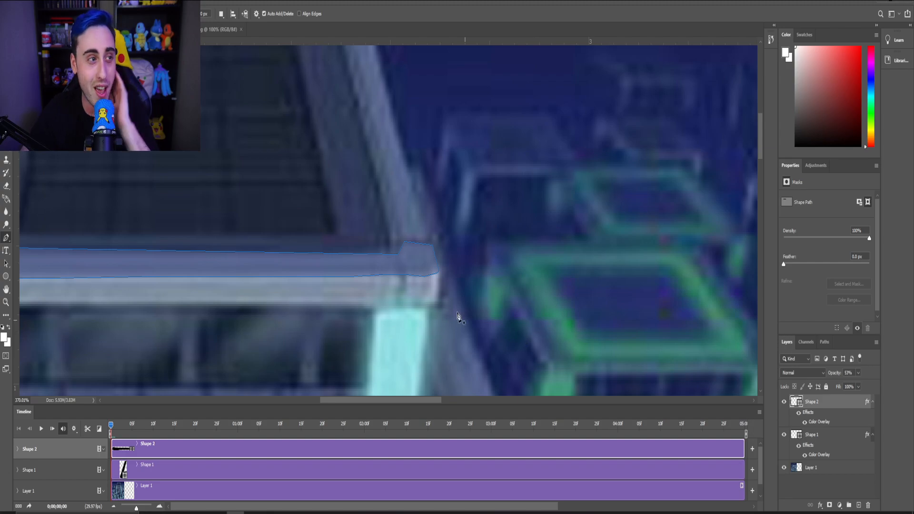
Add a new layer above Shape 2 and lower its opacity to 53%.
scroll(213, 220, "down", 5)
scroll(214, 221, "up", 4)
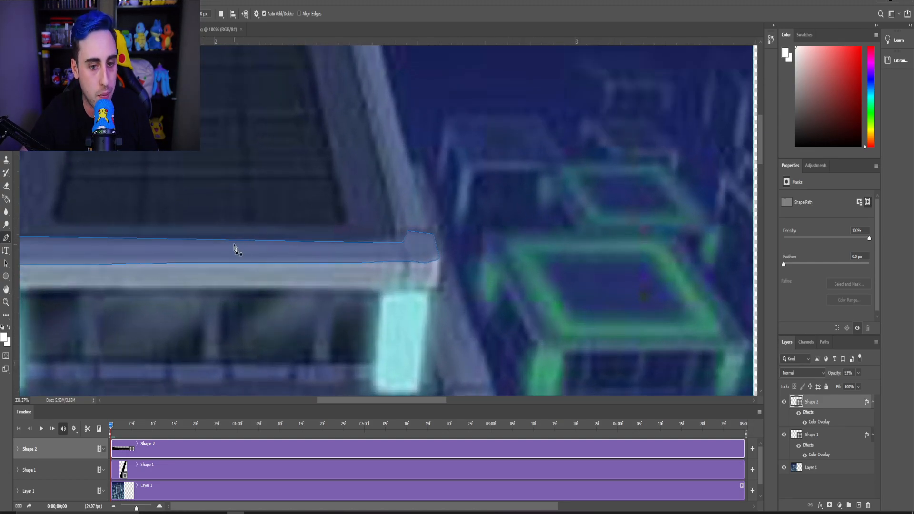
left_click(860, 506)
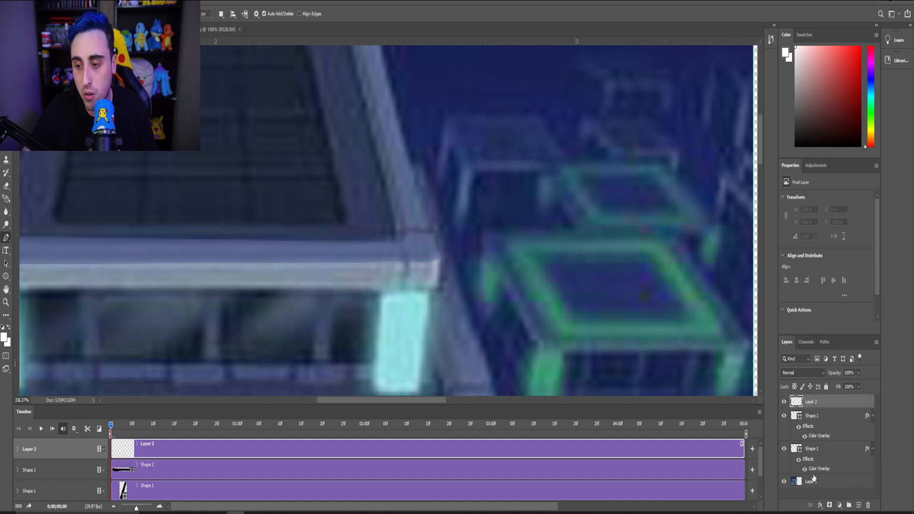
left_click(858, 374)
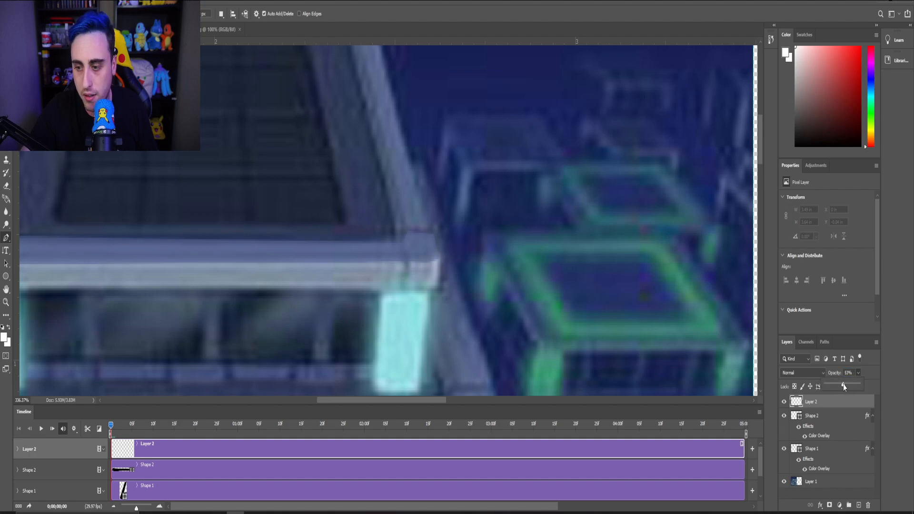
Start a pen shape down the light front face's right end and along its lower edge above the right cyan pillar, undoing the last extra point.
scroll(433, 286, "up", 3)
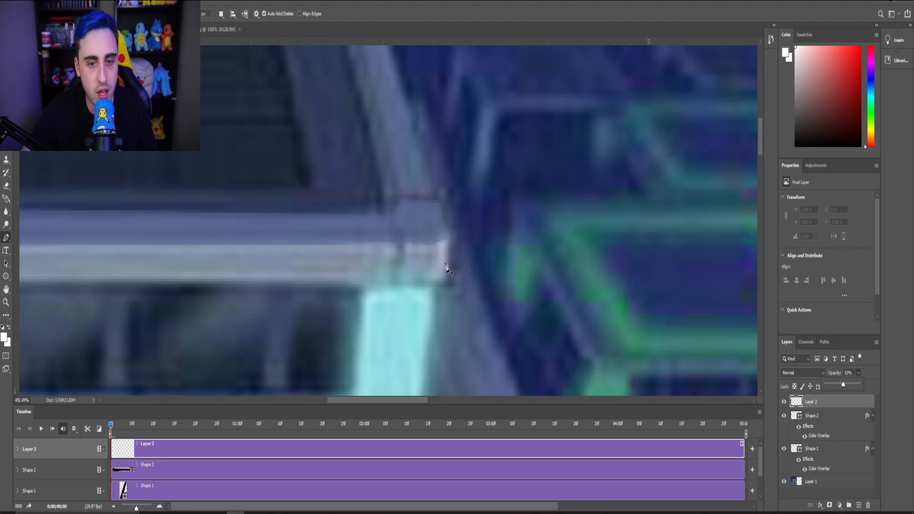
left_click(450, 240)
left_click(449, 283)
scroll(388, 279, "up", 2)
scroll(390, 283, "down", 3)
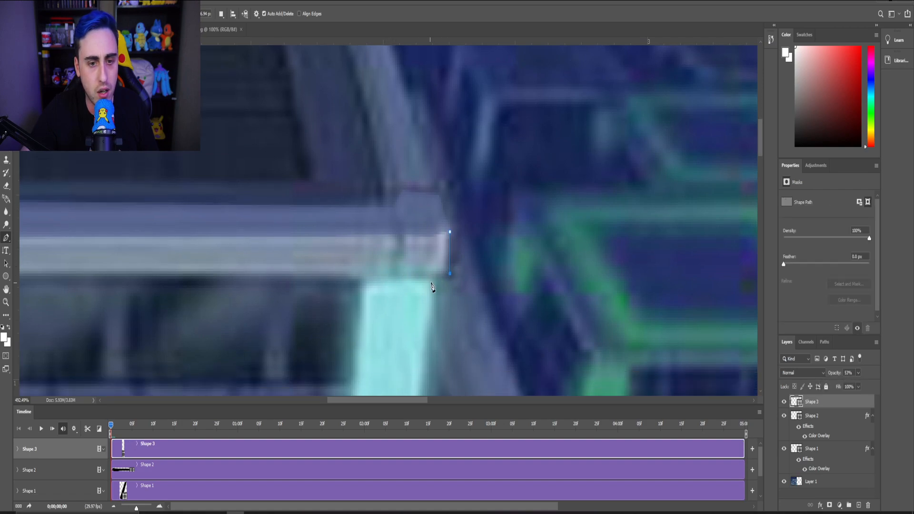
left_click(406, 276)
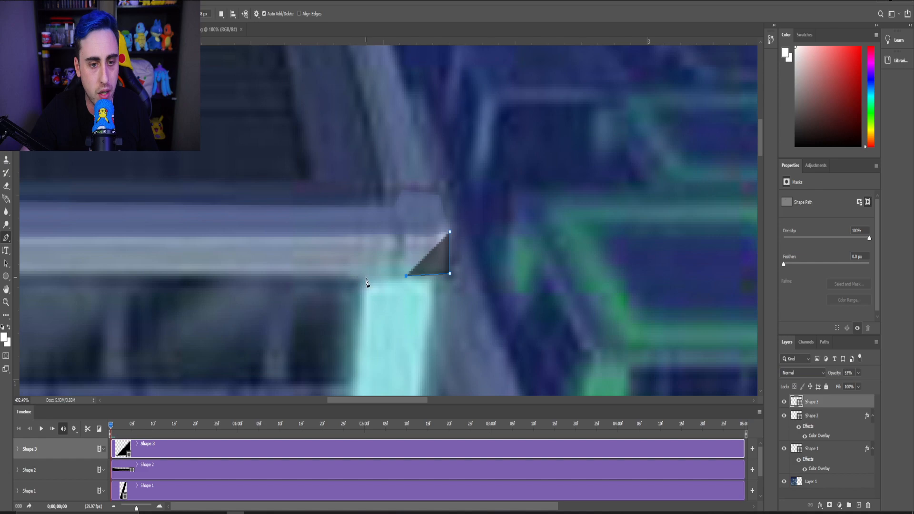
left_click(370, 279)
left_click(344, 274)
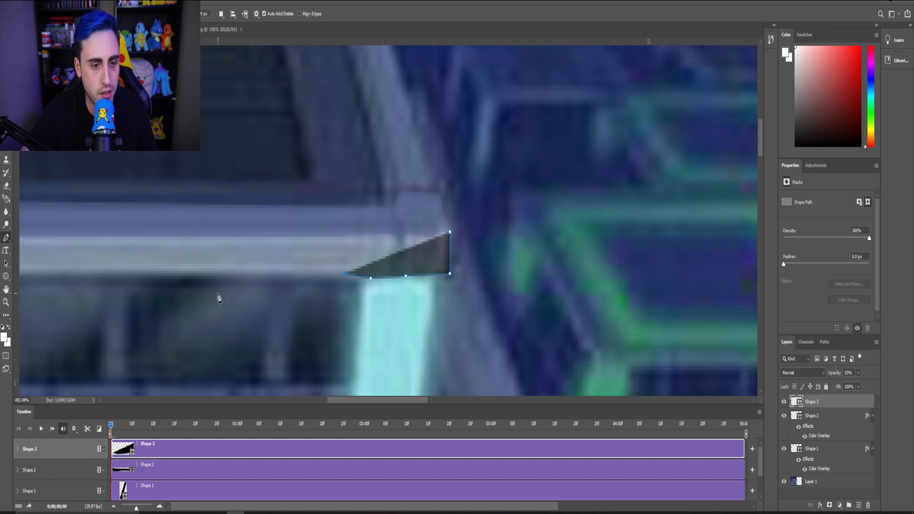
key("ctrl+z")
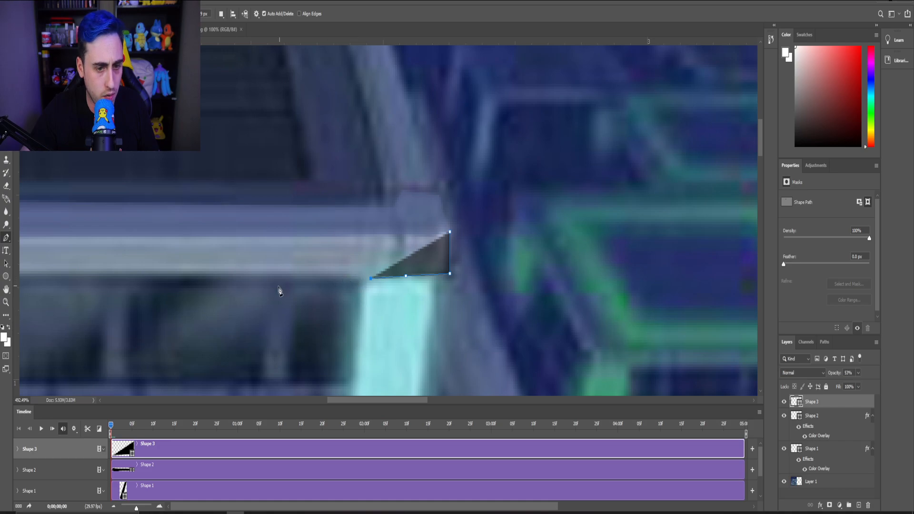
Extend the pen shape along the lower edge to the face's left end, around that corner and up to its upper-left corner.
scroll(136, 274, "down", 5)
scroll(74, 310, "down", 2)
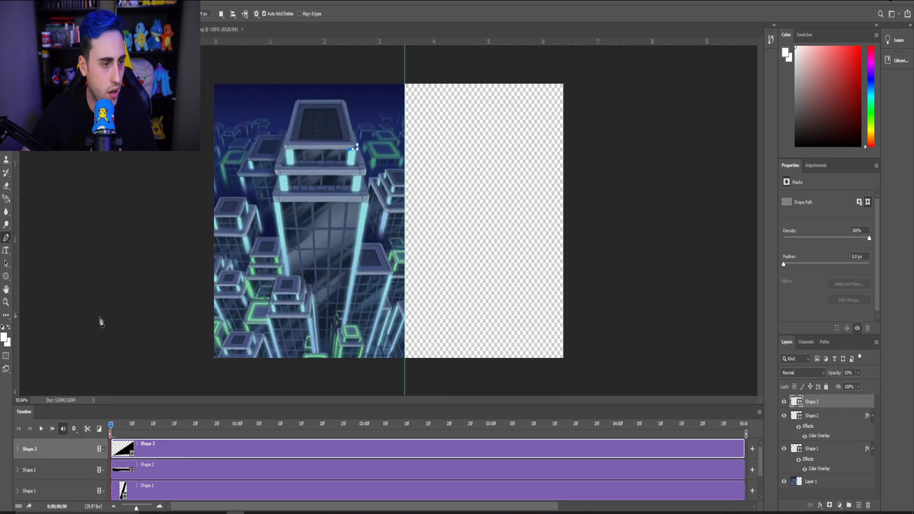
scroll(238, 170, "up", 8)
scroll(238, 170, "up", 3)
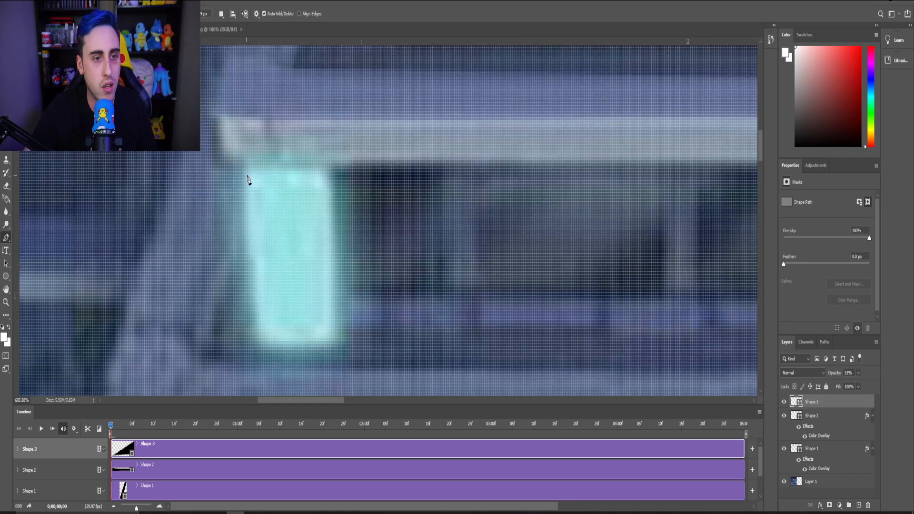
left_click(280, 157)
left_click(240, 157)
left_click(222, 153)
left_click(214, 153)
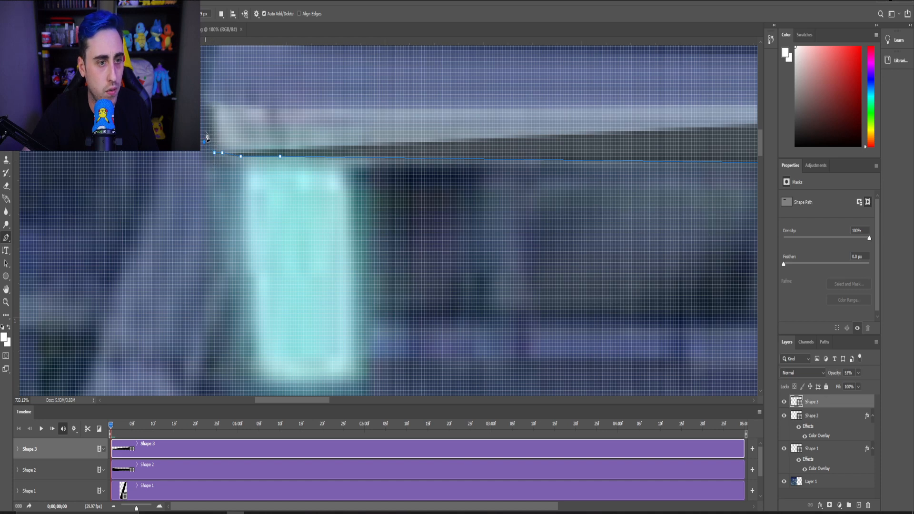
left_click(204, 142)
left_click(204, 99)
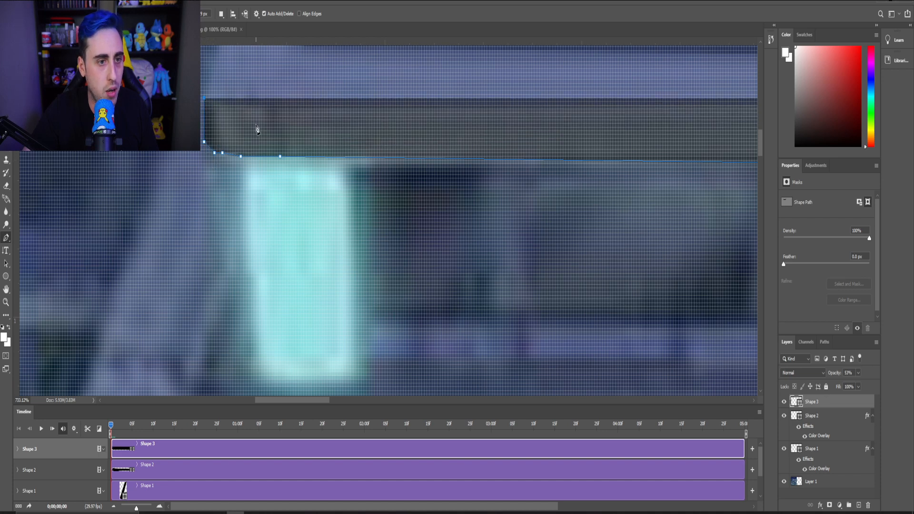
Examine the traced front face's outline at its right end and against the whole roof.
scroll(257, 129, "down", 5)
scroll(473, 126, "up", 5)
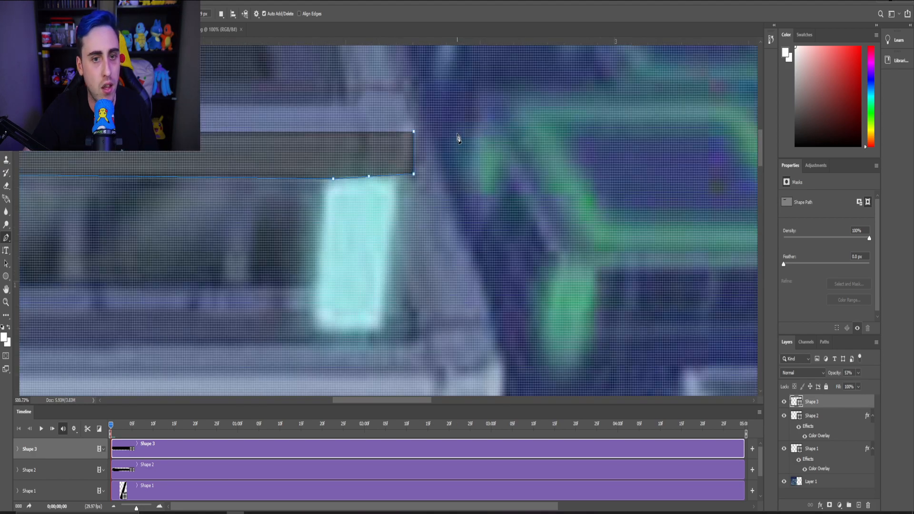
scroll(458, 139, "down", 3)
scroll(452, 139, "up", 6)
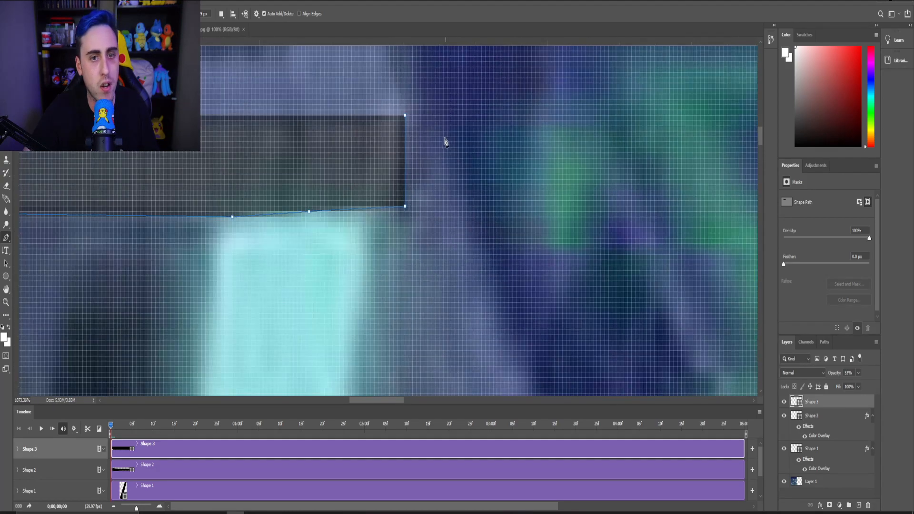
scroll(422, 129, "down", 8)
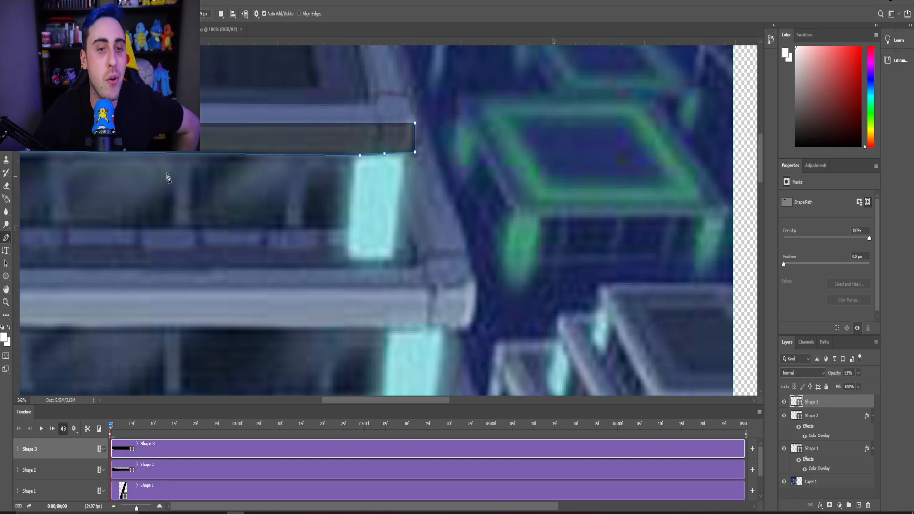
scroll(82, 172, "up", 2)
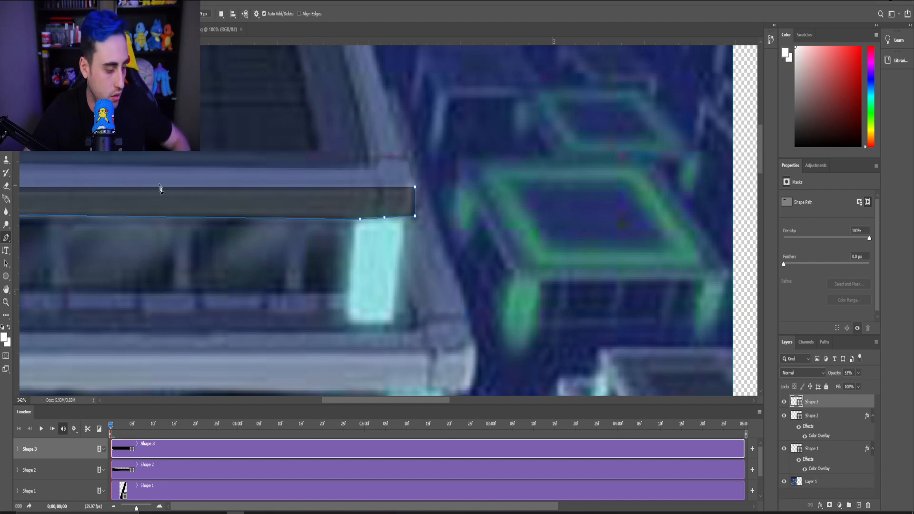
scroll(164, 226, "down", 10)
scroll(138, 199, "down", 2)
scroll(112, 192, "up", 6)
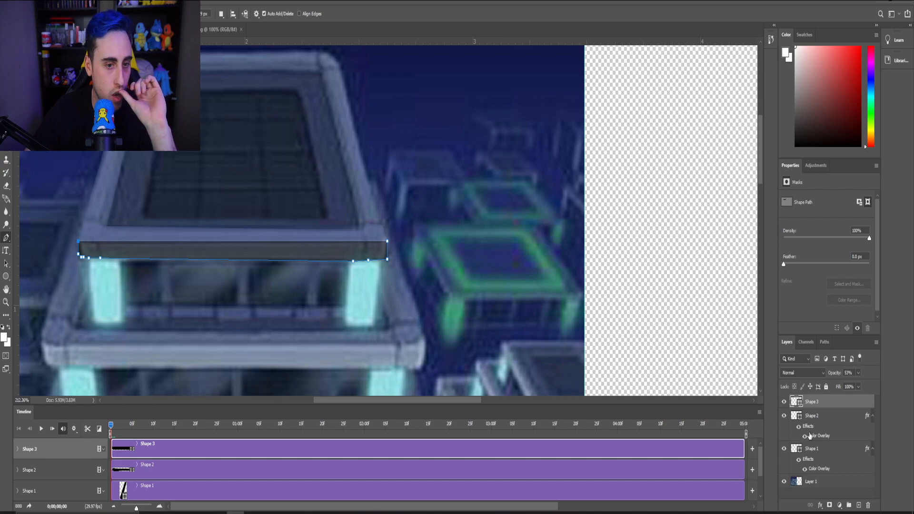
Apply a blue-grey Color Overlay to the Shape 3 layer of the traced front face.
right_click(817, 421)
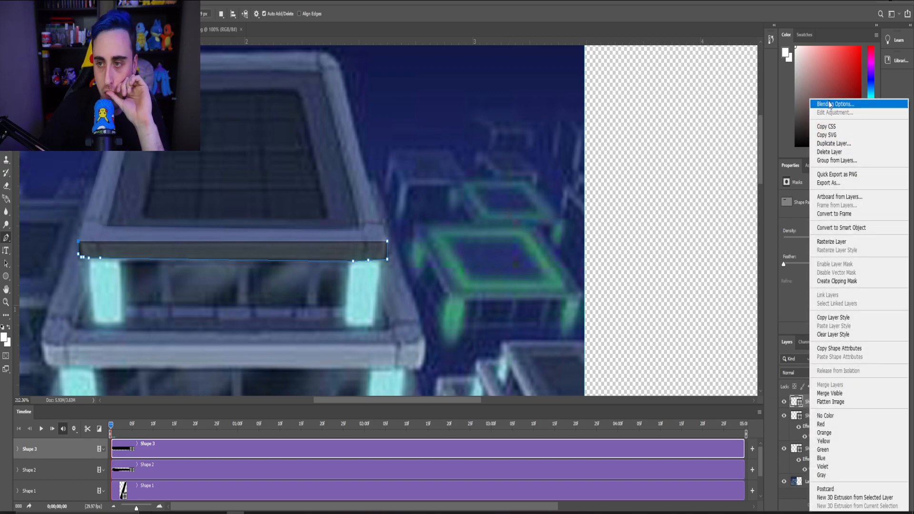
left_click(657, 264)
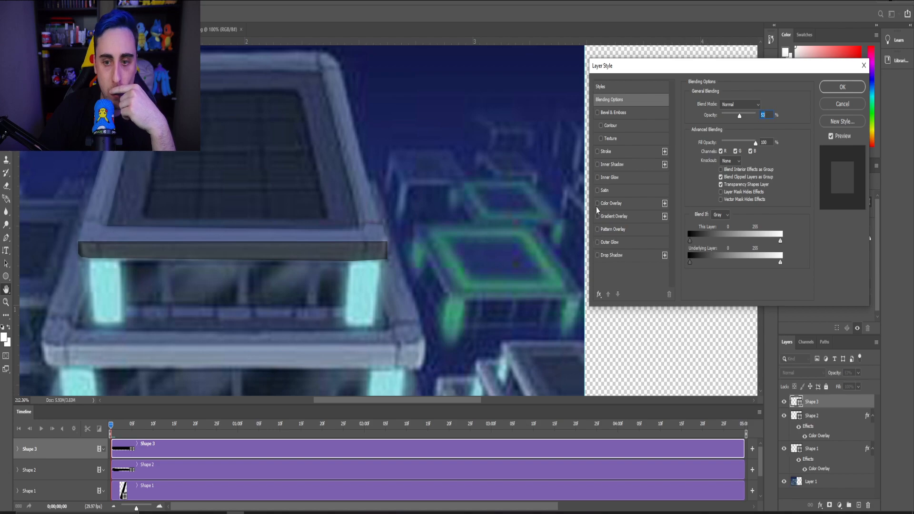
left_click(597, 204)
left_click(831, 91)
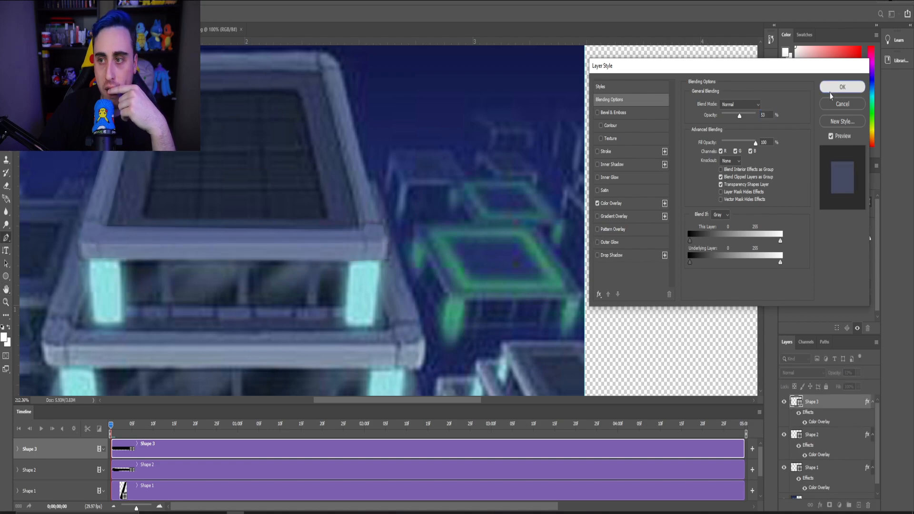
Hide the Layer 1 city image and raise the Shape 1 layer's opacity to 100%.
scroll(795, 451, "down", 1)
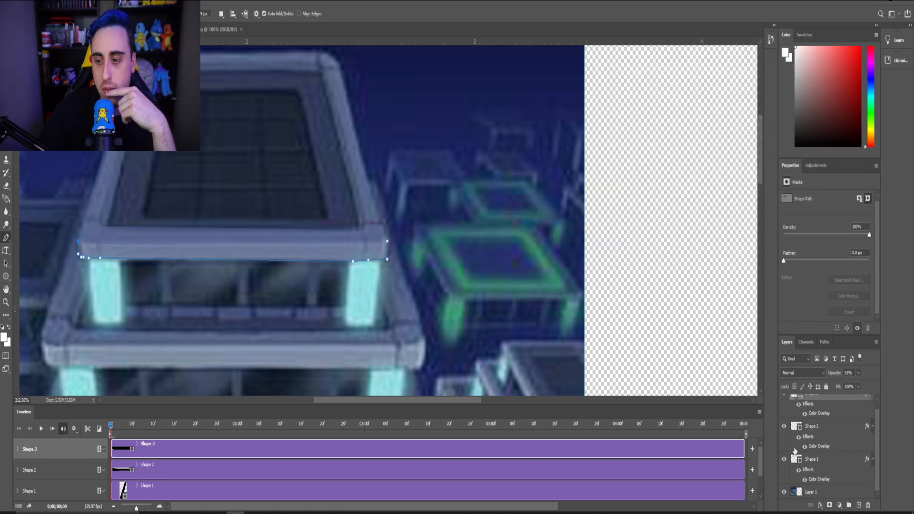
left_click(784, 493)
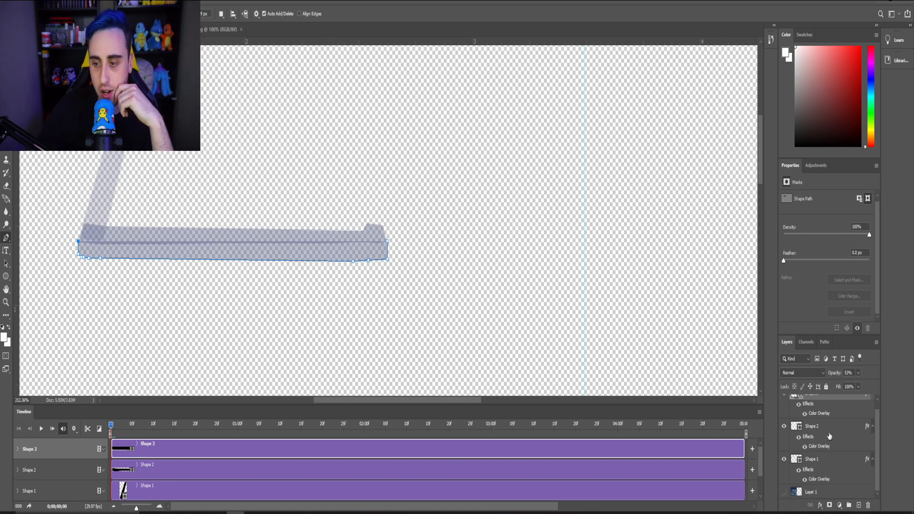
left_click(814, 459)
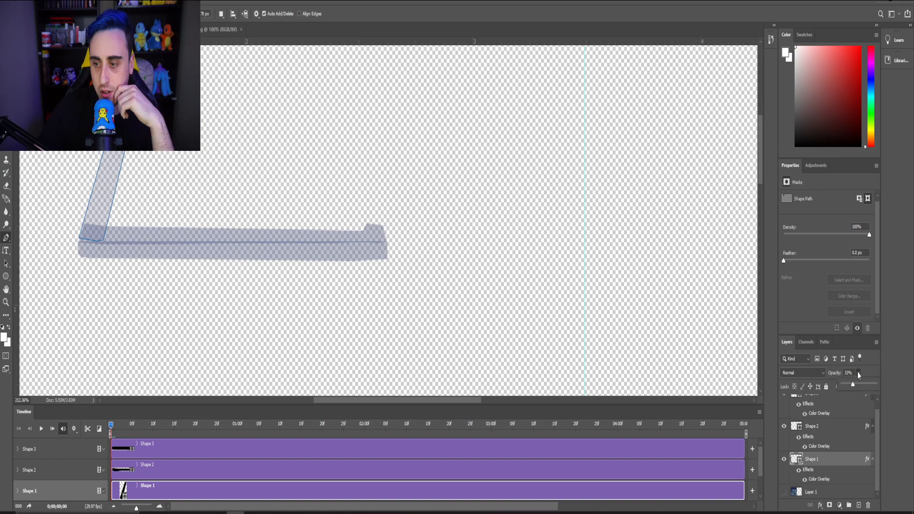
left_click_drag(853, 384, 906, 389)
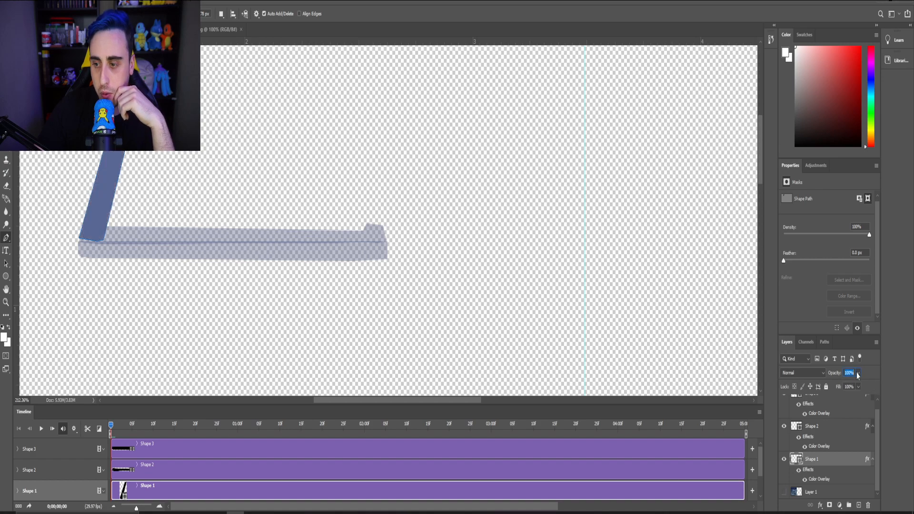
Raise the opacity of the Shape 2 and Shape 3 layers to 100%.
left_click(818, 430)
left_click(859, 374)
left_click_drag(859, 387, 897, 389)
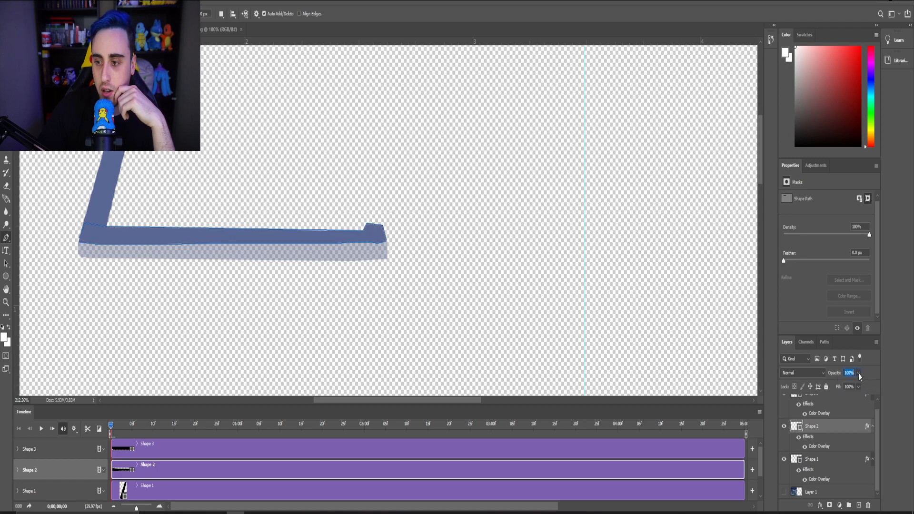
scroll(834, 412, "up", 1)
left_click(827, 405)
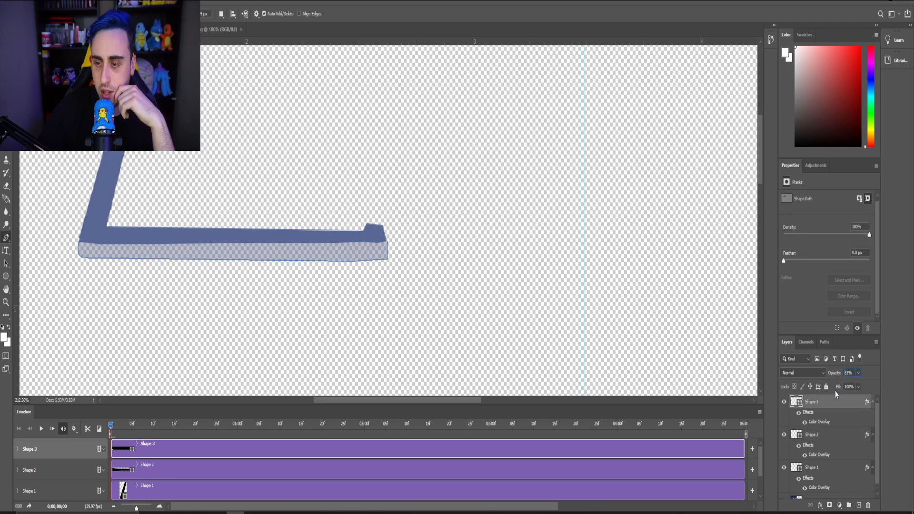
left_click(858, 374)
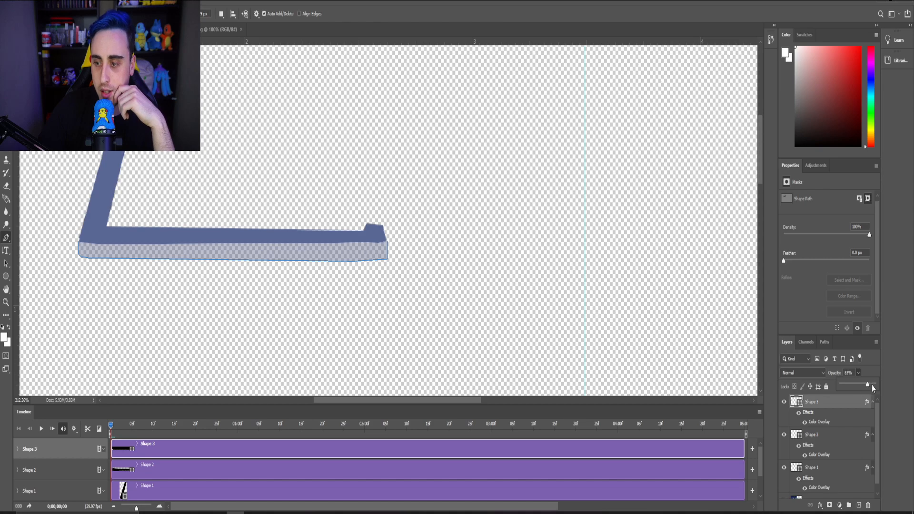
left_click_drag(868, 385, 882, 376)
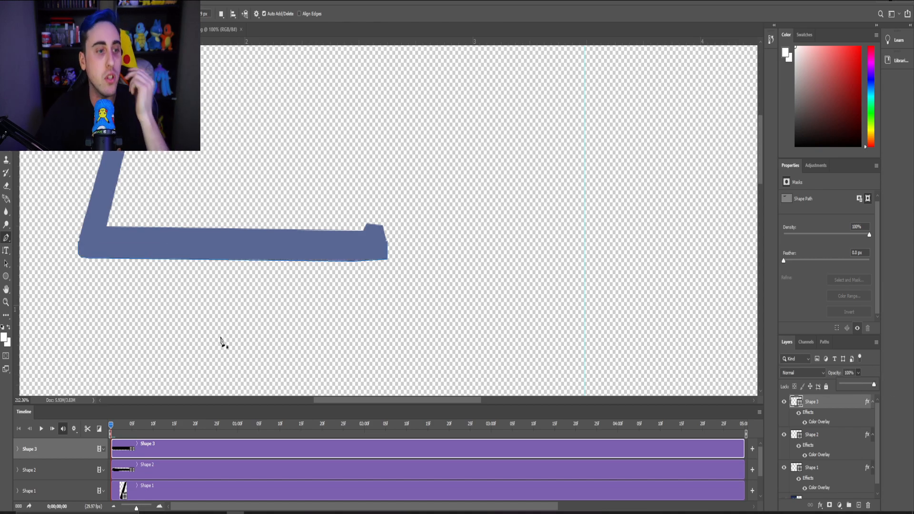
Toggle the Layer 1 city image to compare it with the traced shapes, leaving it visible.
scroll(190, 271, "down", 3)
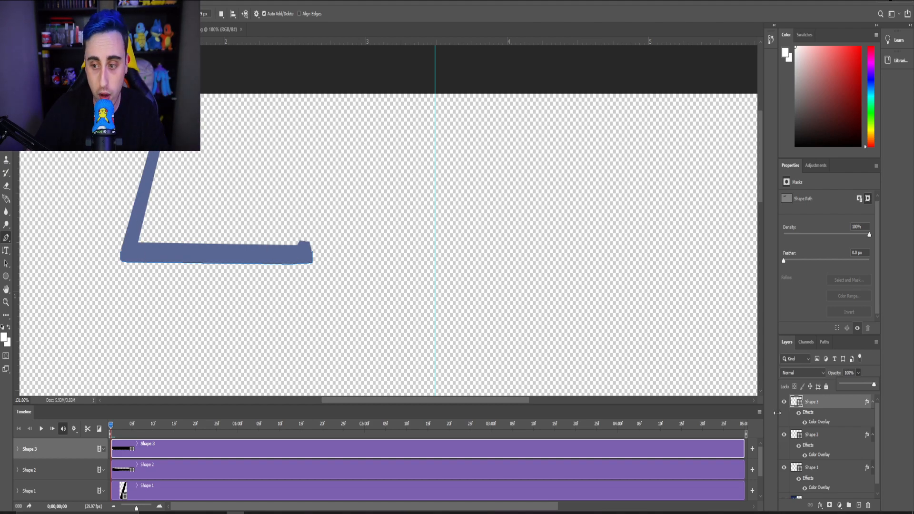
scroll(777, 482, "down", 1)
left_click(786, 492)
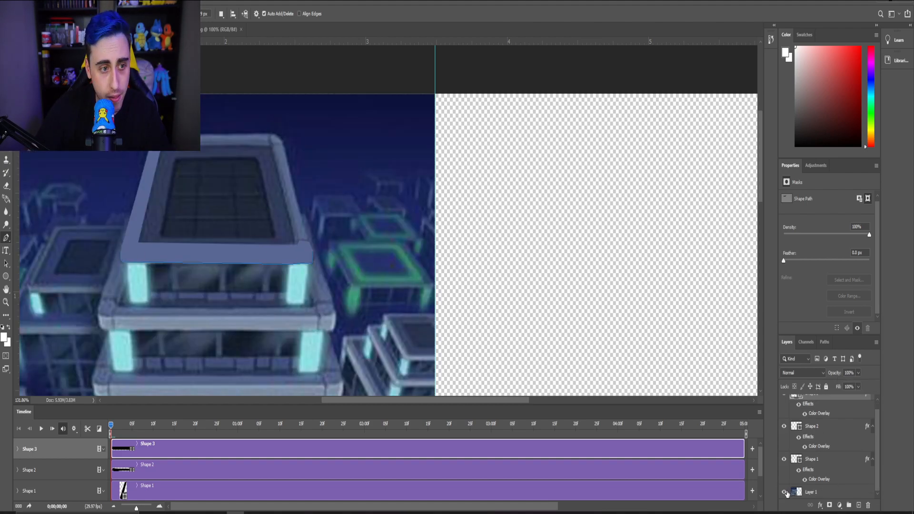
left_click(787, 493)
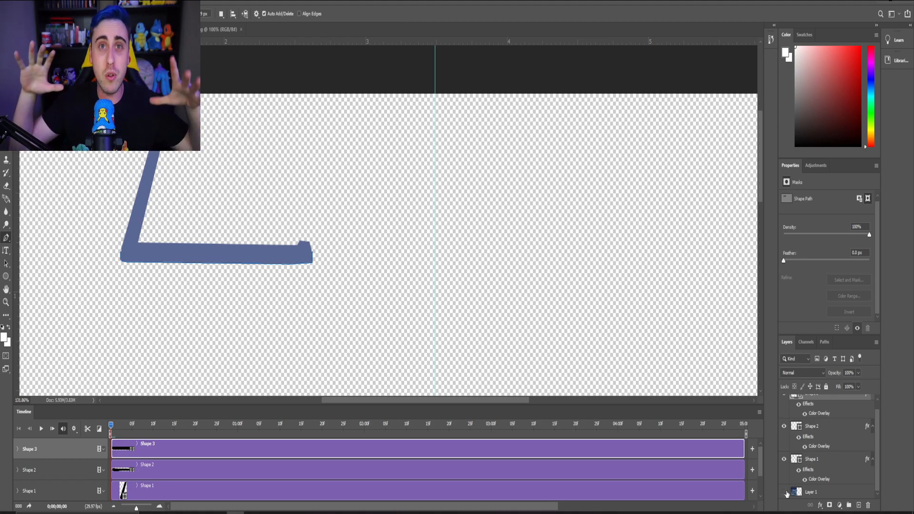
left_click(785, 492)
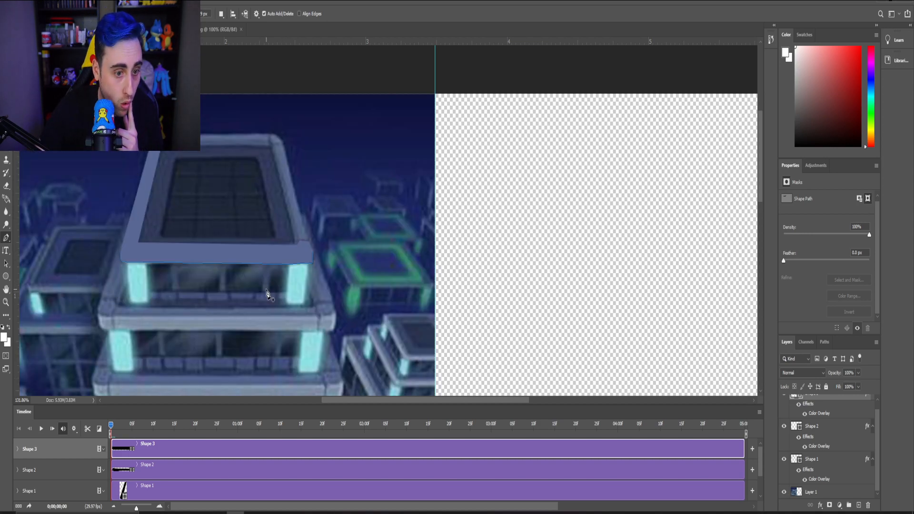
Examine the tower's storeys below the traced roof edge, up close and within the whole canvas.
scroll(210, 326, "up", 6)
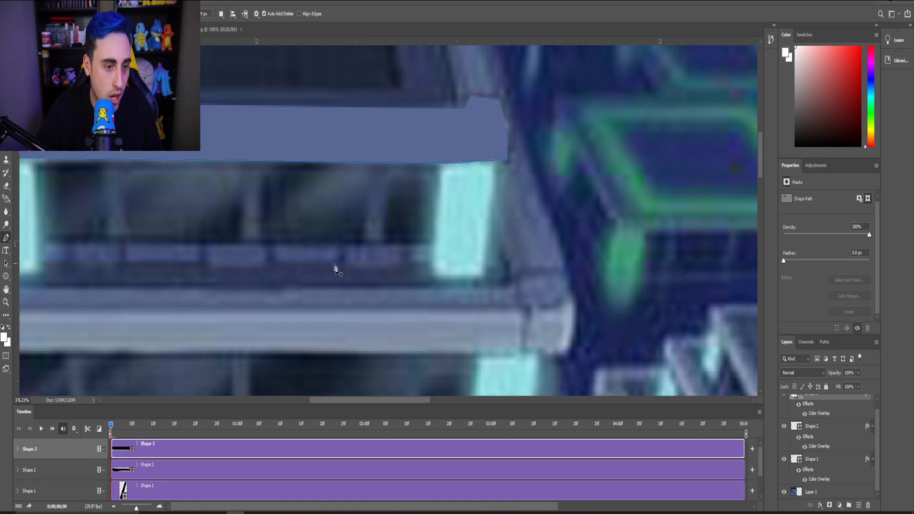
scroll(281, 260, "down", 2)
scroll(293, 250, "up", 2)
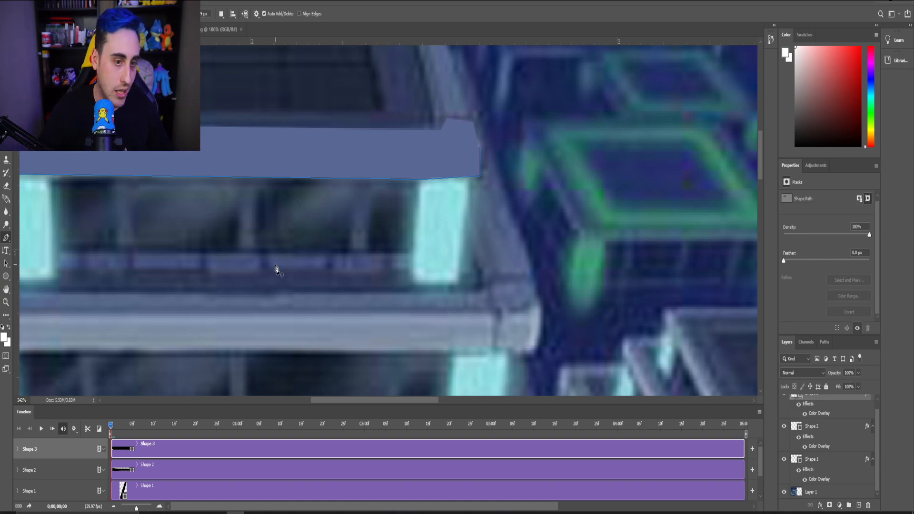
scroll(253, 257, "down", 5)
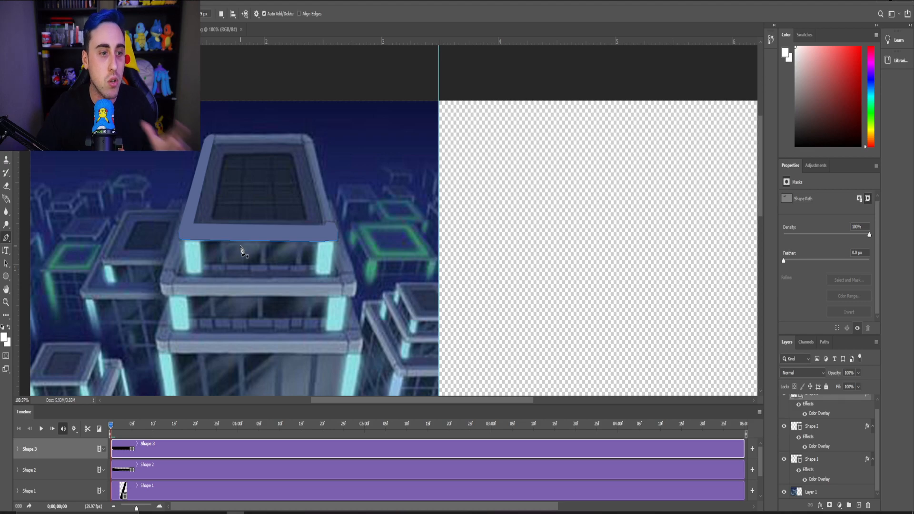
scroll(244, 254, "down", 3)
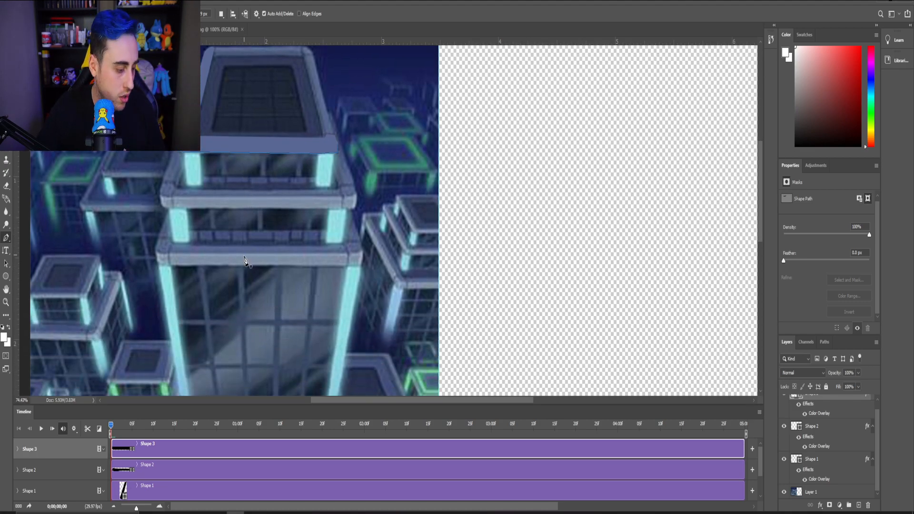
scroll(246, 256, "down", 2)
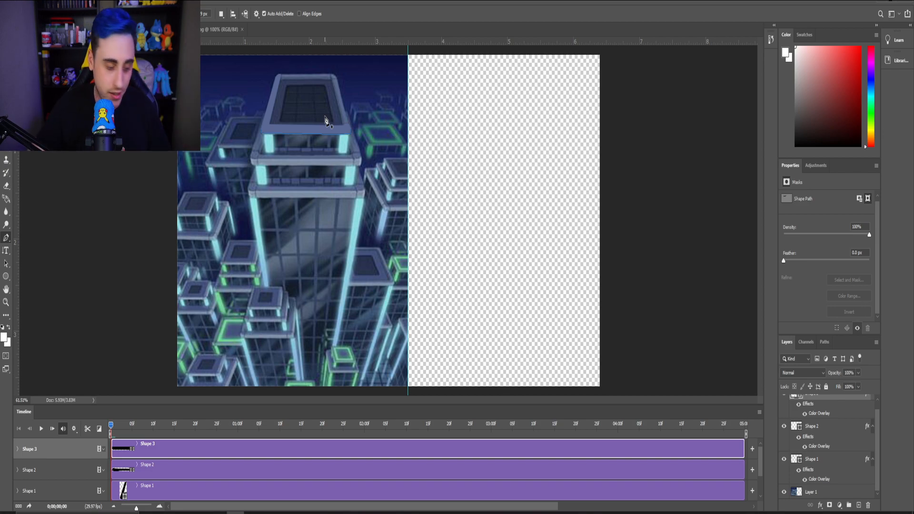
scroll(285, 164, "up", 3)
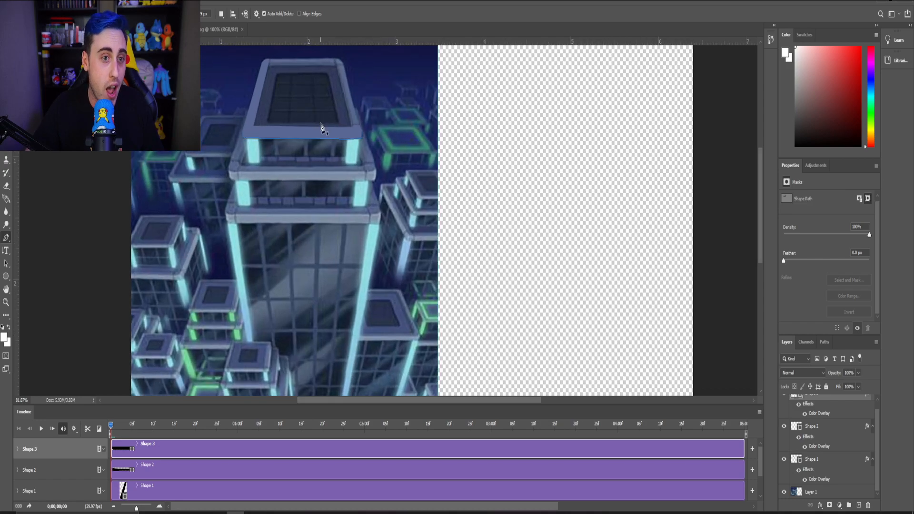
scroll(827, 485, "up", 1)
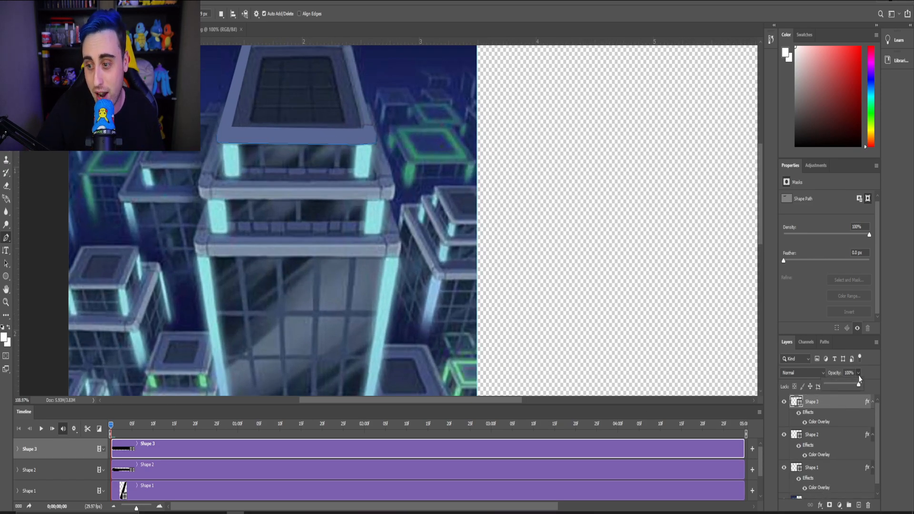
Lower the Shape 3 layer's opacity to 59% and add a new empty layer above it.
left_click_drag(840, 386, 846, 386)
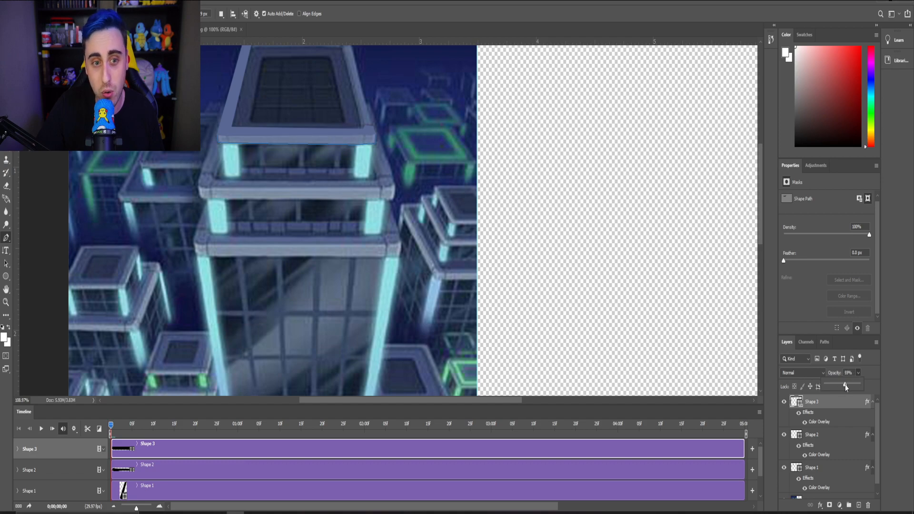
left_click(879, 378)
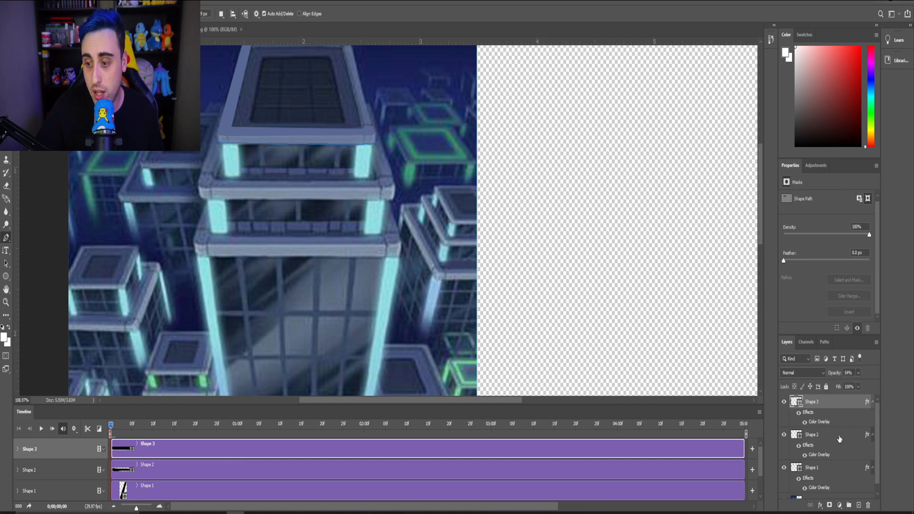
left_click(860, 506)
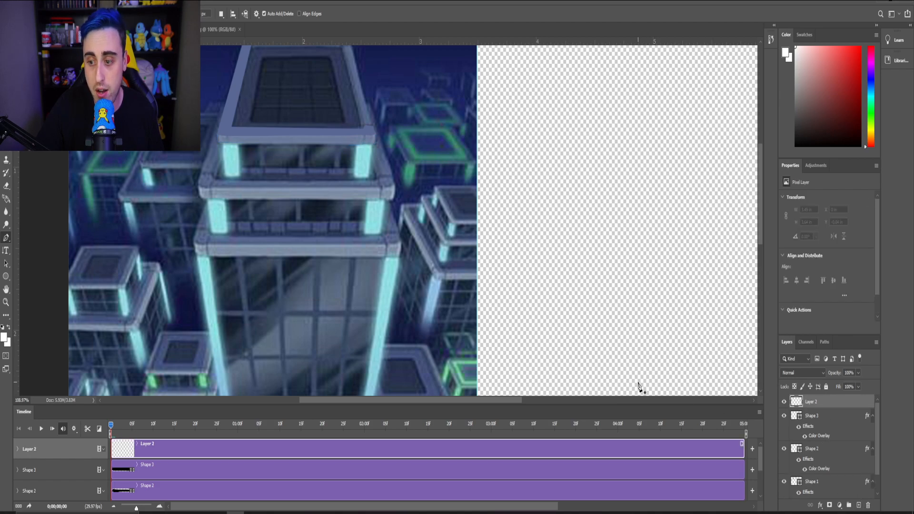
Trace a new pen shape from the roof's lower-right corner up its outer right edge and around the rounded upper-right corner.
scroll(381, 138, "up", 4)
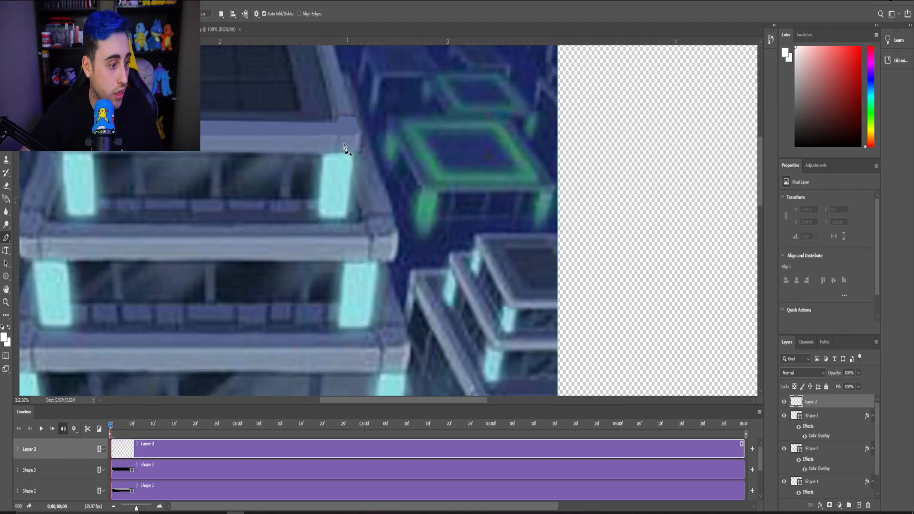
scroll(314, 155, "up", 5)
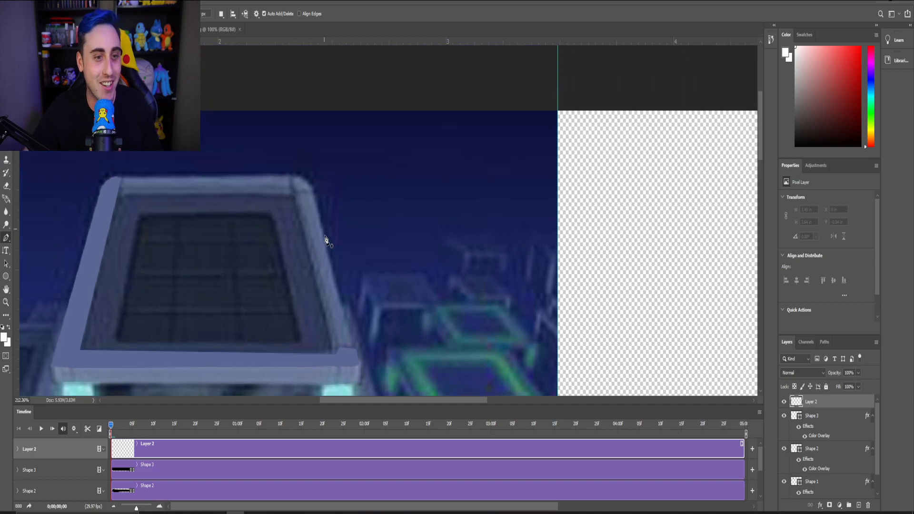
scroll(327, 235, "up", 3)
scroll(343, 337, "down", 2)
scroll(359, 315, "down", 2)
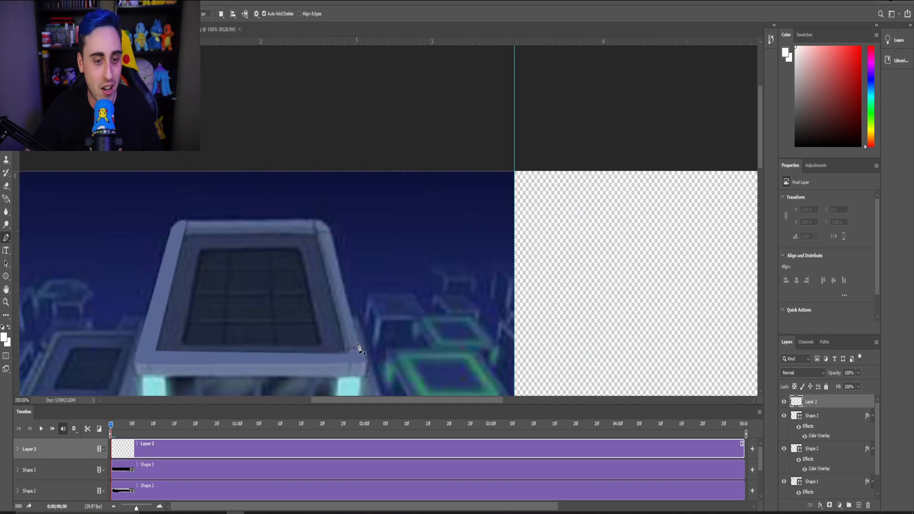
scroll(333, 286, "up", 6)
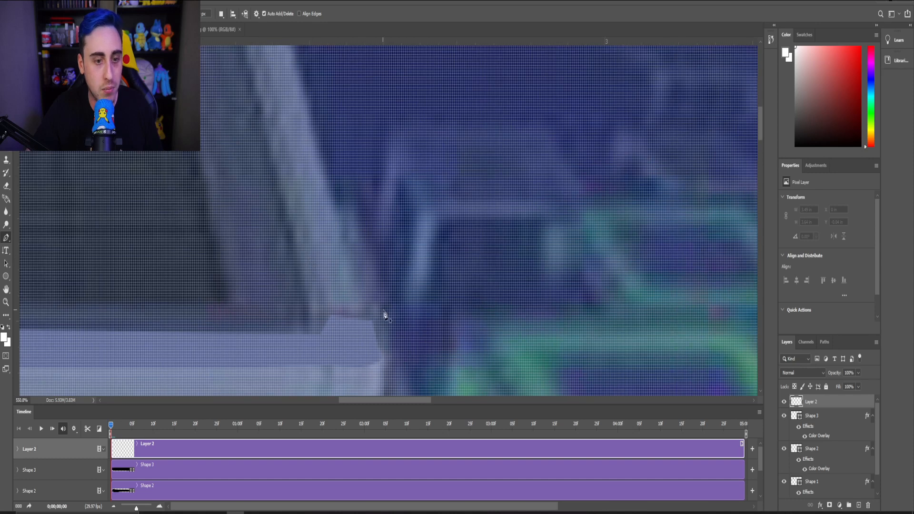
scroll(370, 316, "down", 2)
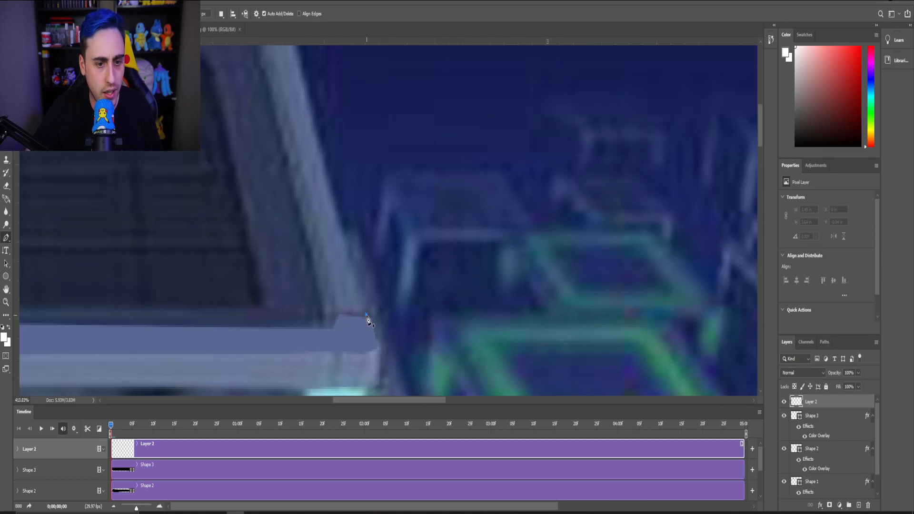
left_click(366, 319)
scroll(336, 210, "up", 5)
left_click(287, 141)
left_click(280, 126)
left_click(272, 118)
left_click(266, 112)
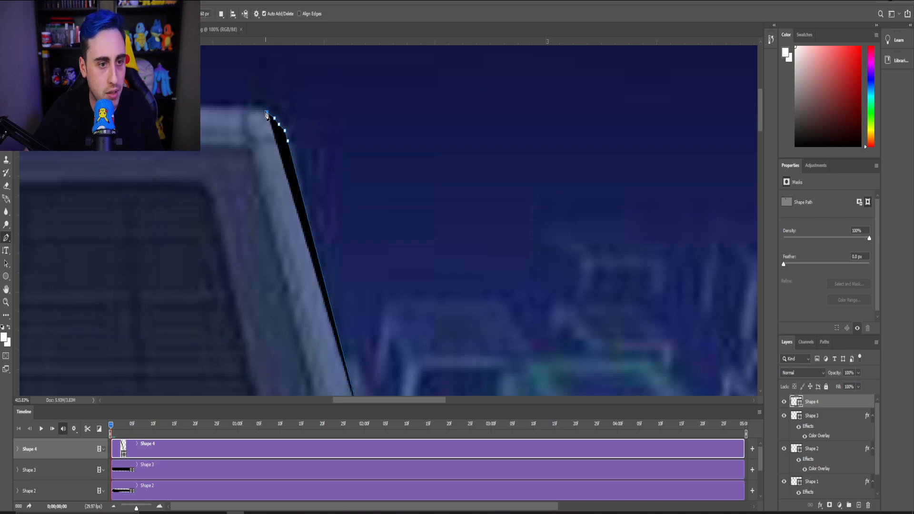
left_click(257, 109)
left_click(251, 109)
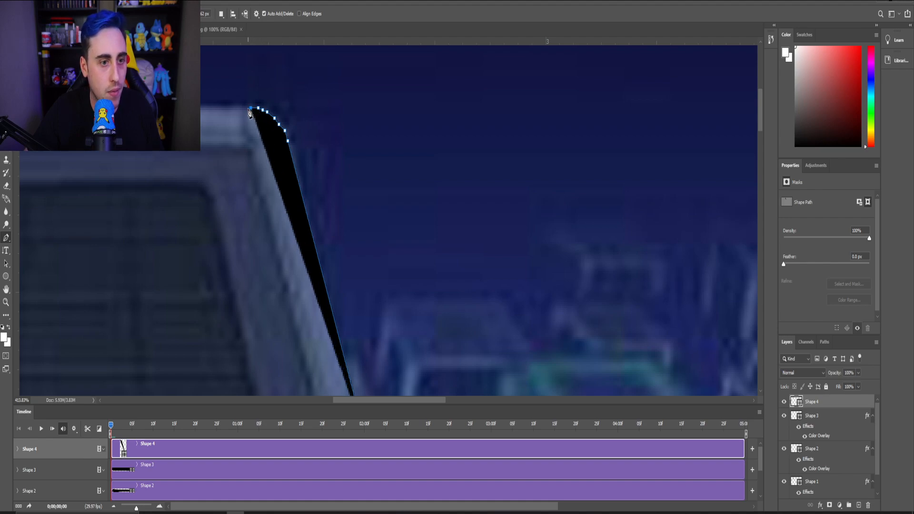
Extend the pen shape down the inner side of the roof's right rim to the front band's corner.
scroll(285, 205, "down", 5)
scroll(301, 200, "up", 3)
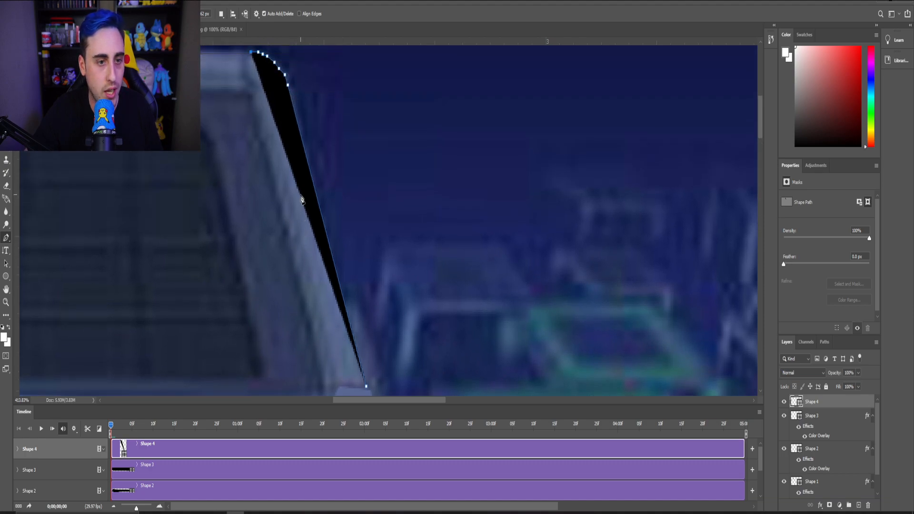
scroll(300, 194, "up", 2)
scroll(284, 219, "down", 2)
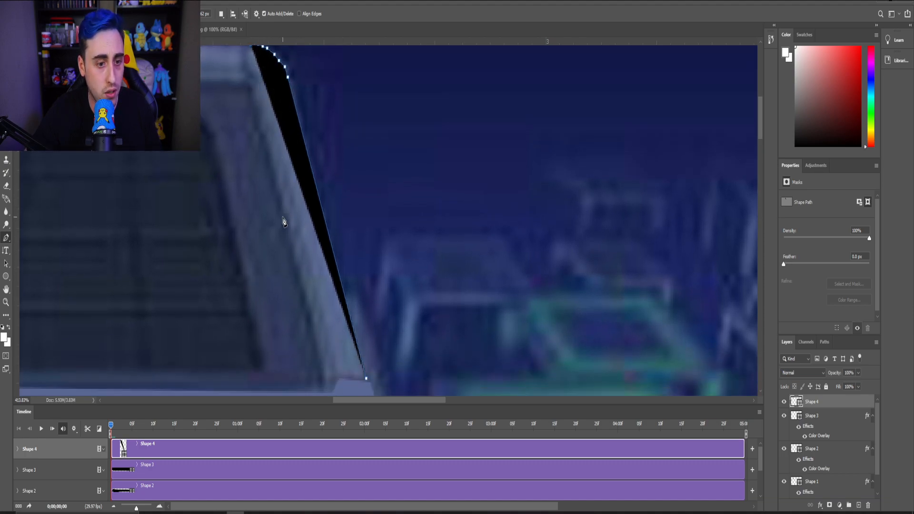
left_click(299, 221)
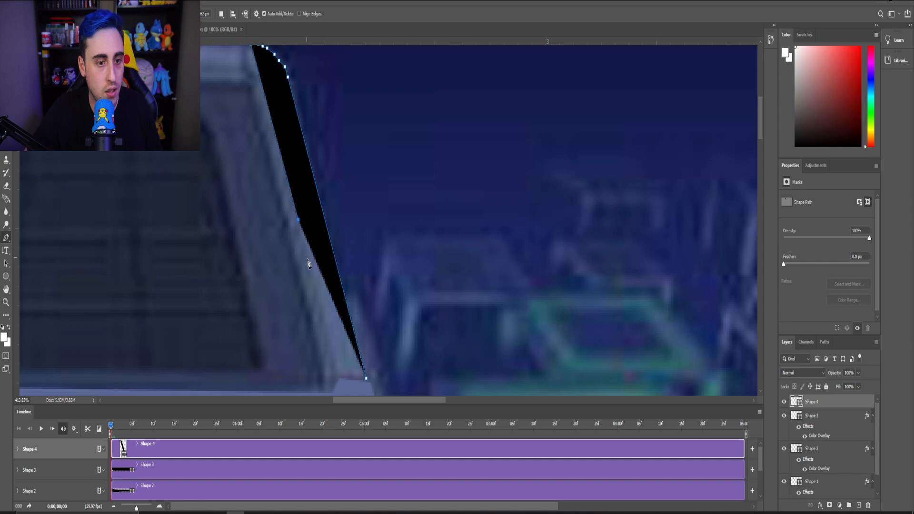
left_click(334, 354)
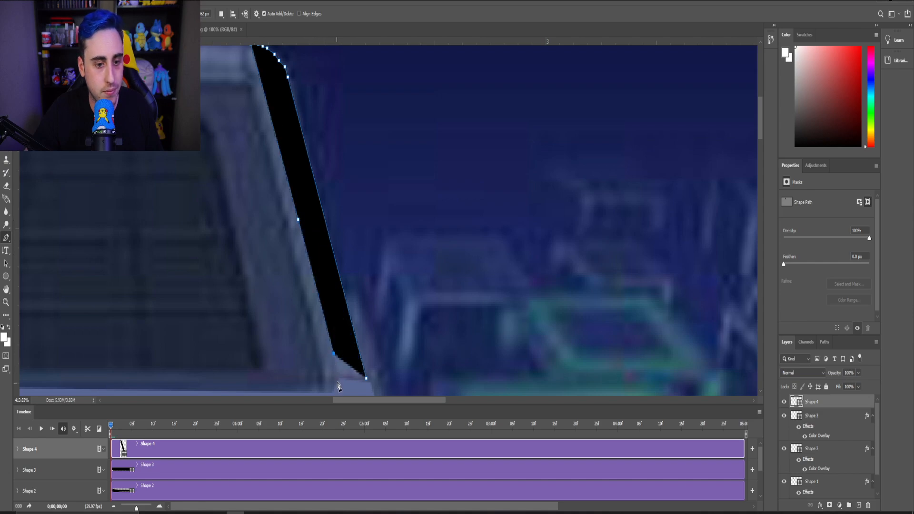
left_click(338, 374)
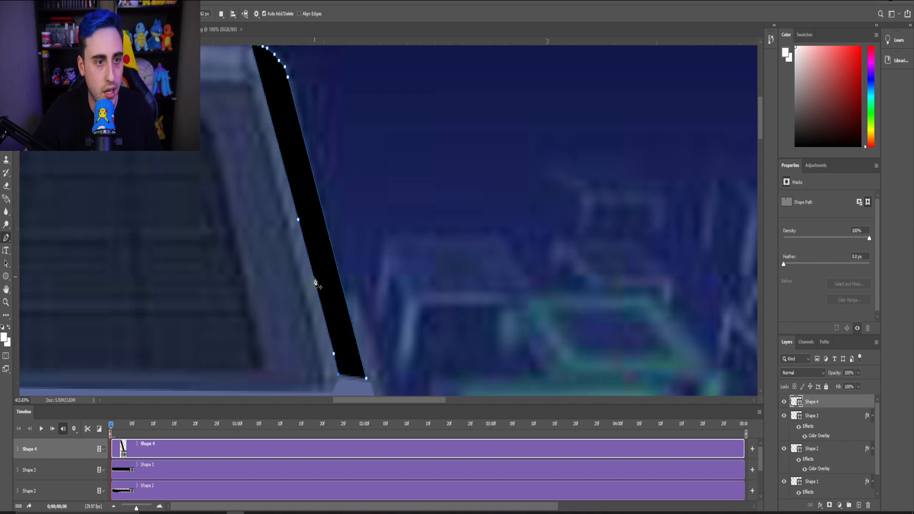
Lower the Shape 4 layer's opacity to about 53% so the image shows through the right rim.
scroll(315, 283, "up", 2)
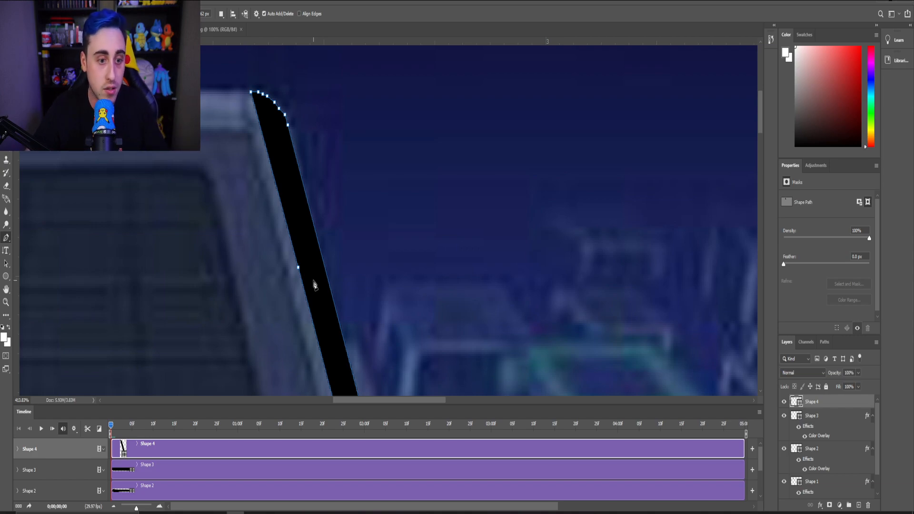
left_click(859, 373)
left_click_drag(858, 384, 844, 386)
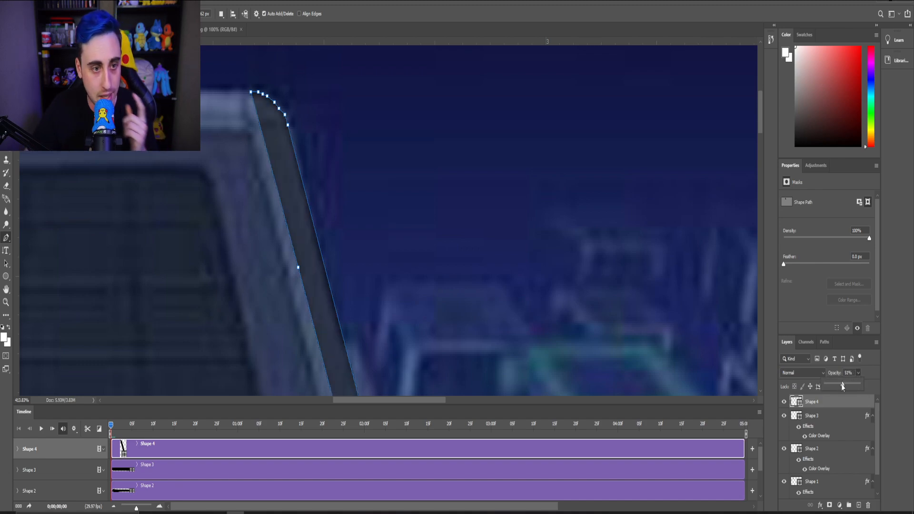
Add a Color Overlay effect to the Shape 4 layer so the right rim takes on the blue-gray roof color.
scroll(220, 179, "down", 5)
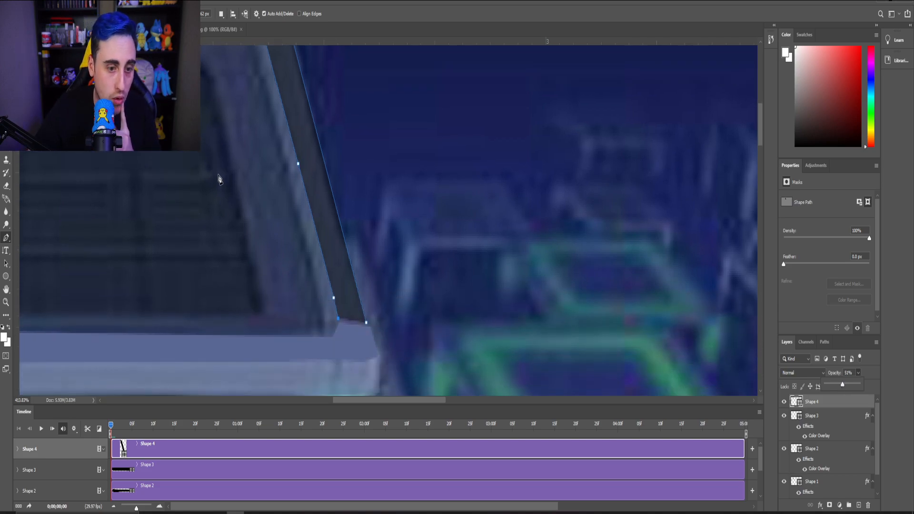
right_click(817, 406)
left_click(741, 101)
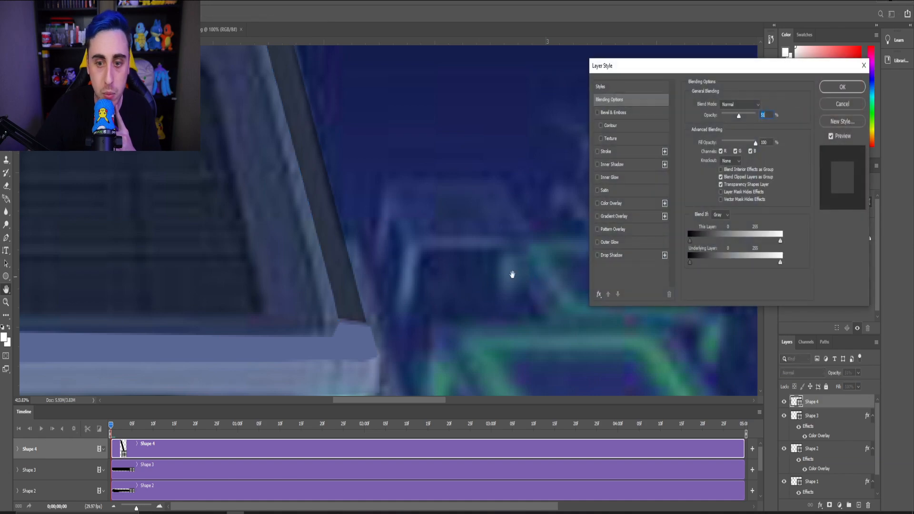
left_click(597, 204)
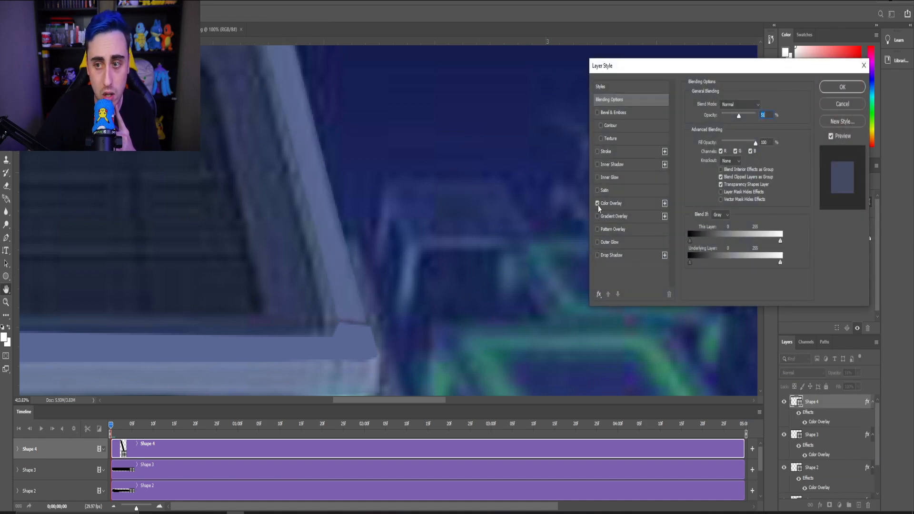
left_click(838, 87)
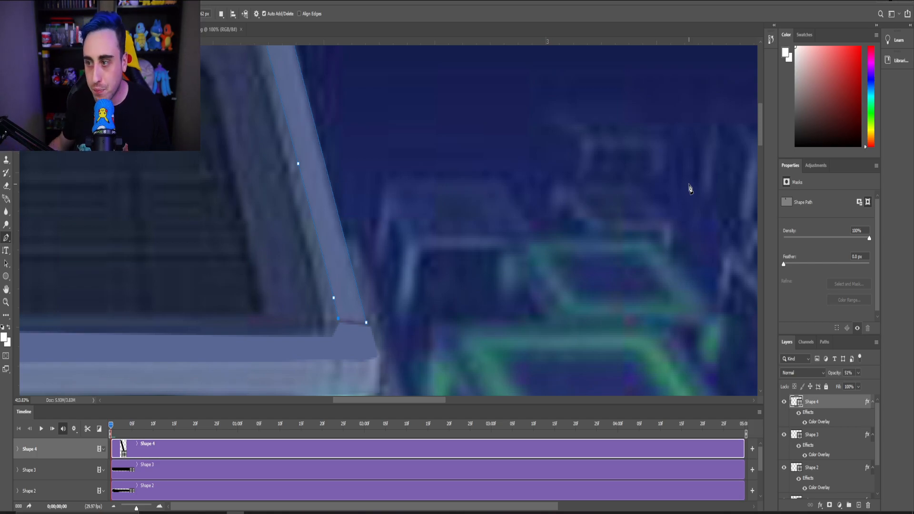
Review the traced roof rims up close and against the whole tower image.
scroll(279, 174, "down", 2)
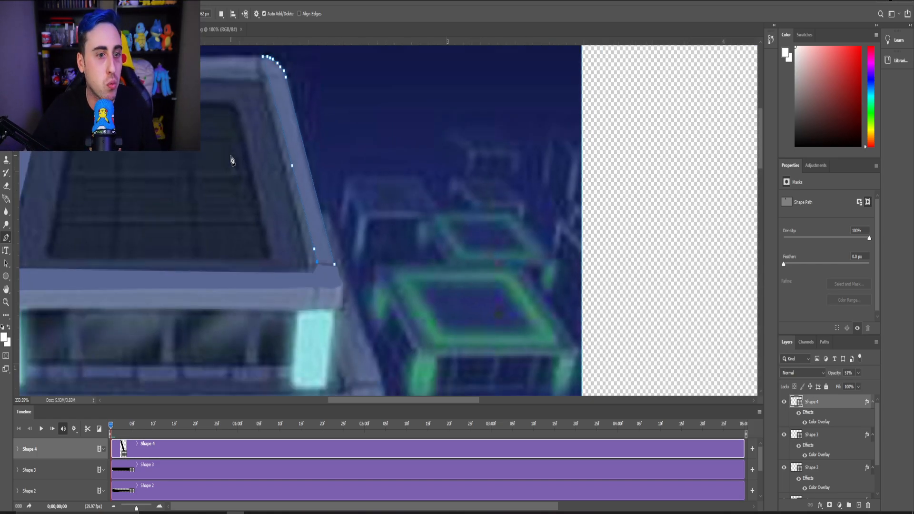
scroll(233, 161, "up", 1)
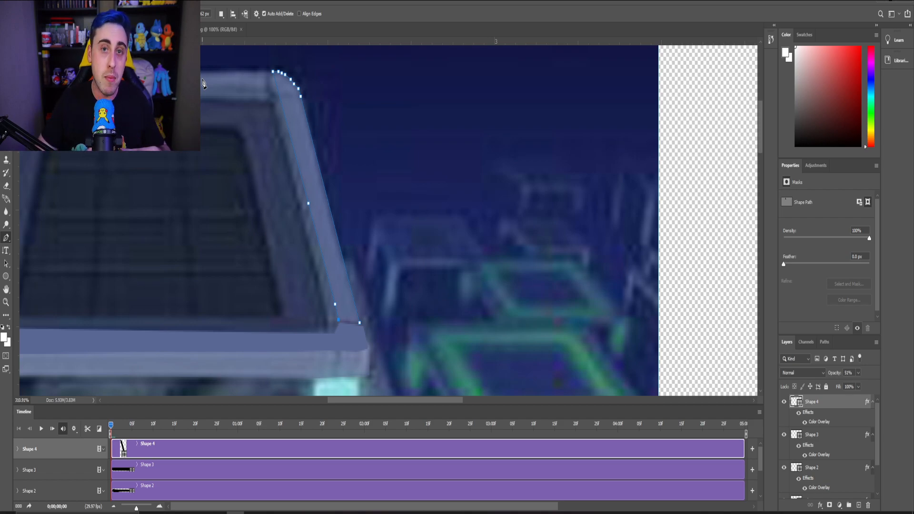
scroll(224, 224, "down", 5)
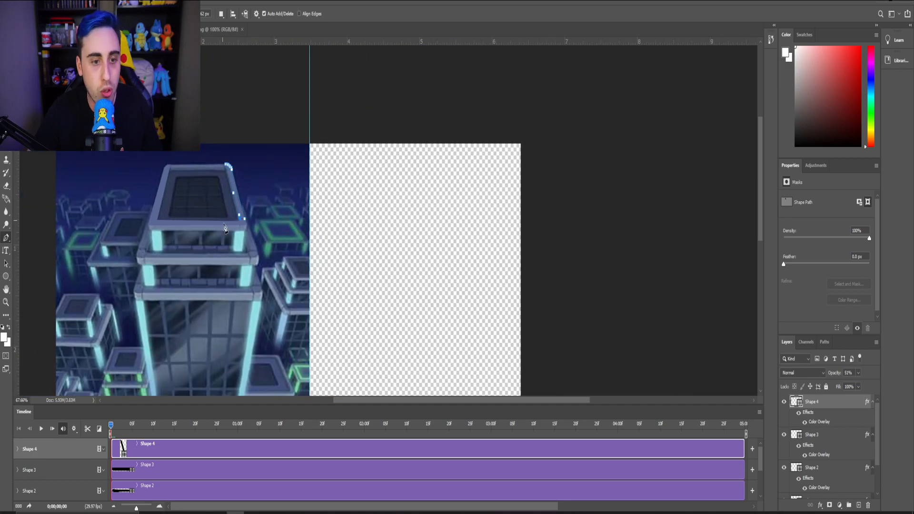
scroll(224, 225, "down", 3)
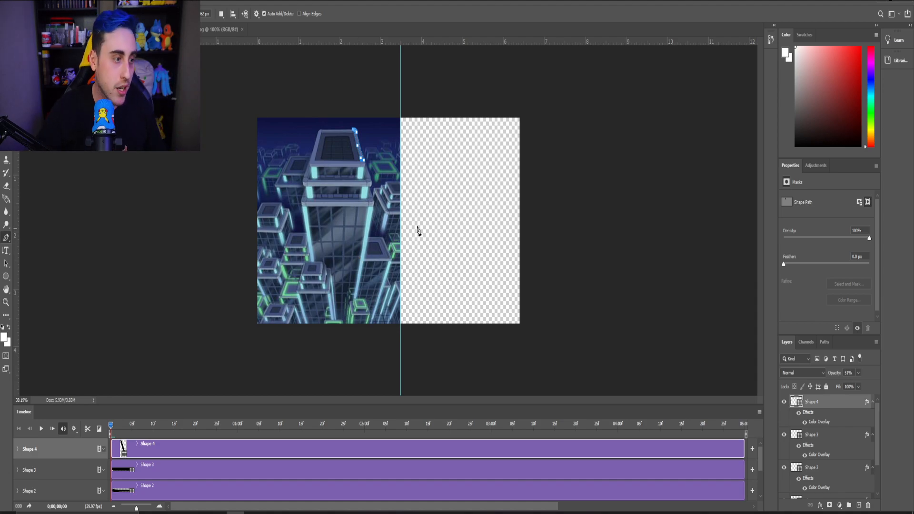
scroll(337, 131, "up", 2)
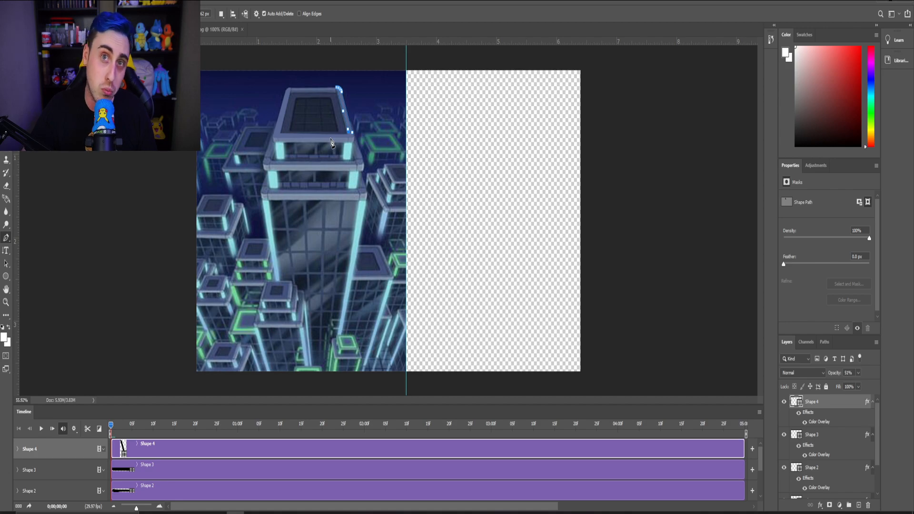
scroll(342, 138, "up", 5)
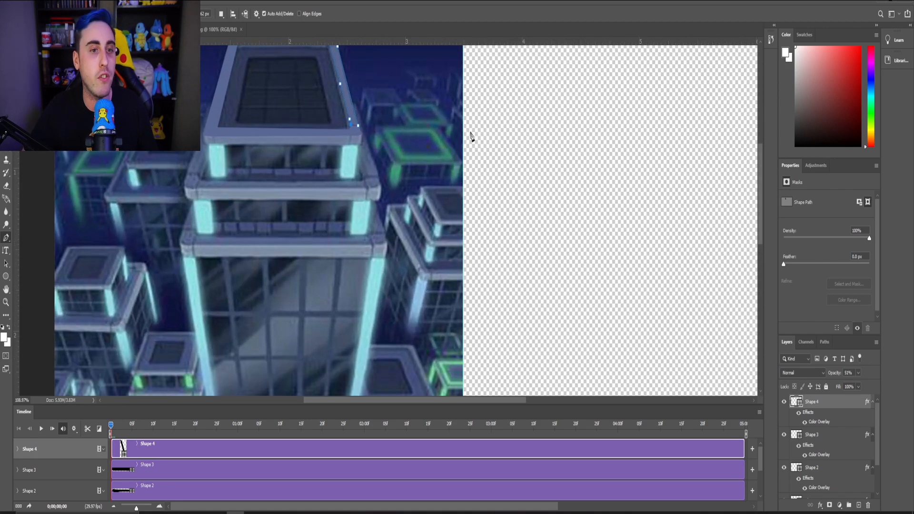
scroll(699, 198, "up", 2)
scroll(300, 151, "up", 6)
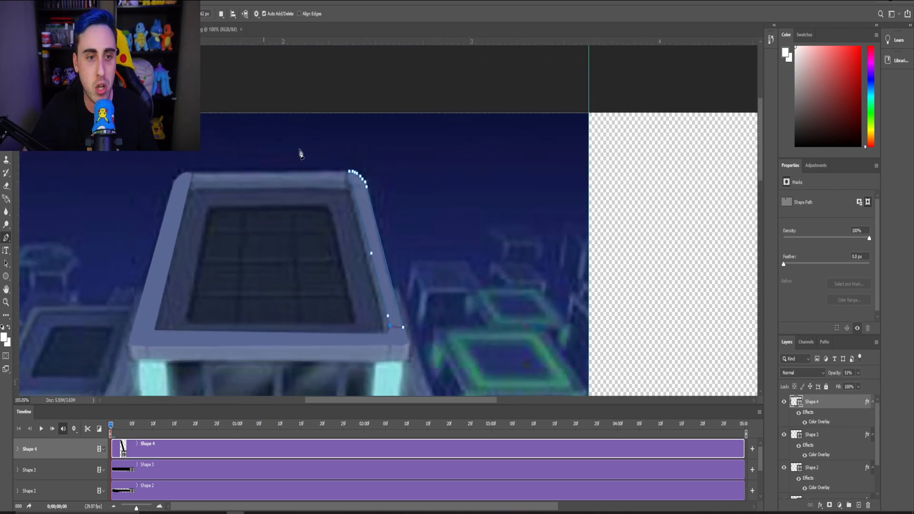
Add a new layer above Shape 4 and start a pen shape at the roof's upper-right corner.
scroll(353, 171, "up", 3)
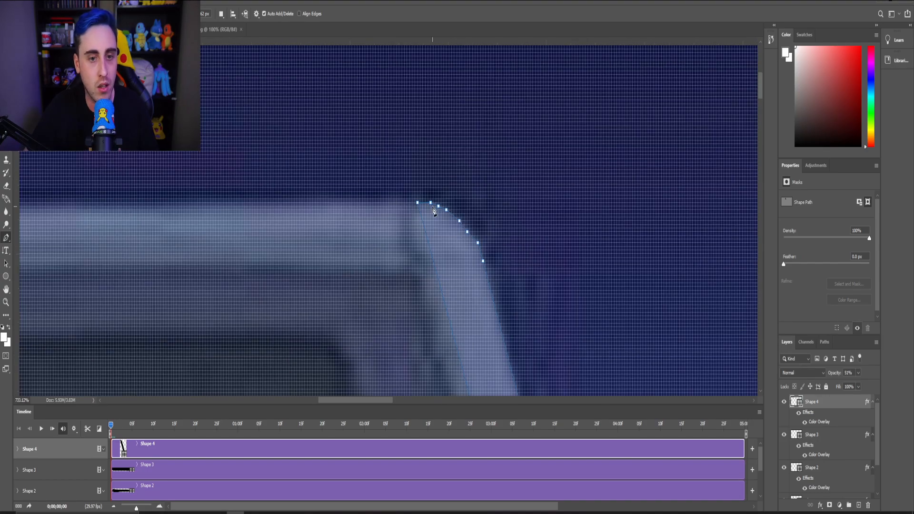
scroll(822, 443, "down", 2)
scroll(814, 453, "up", 2)
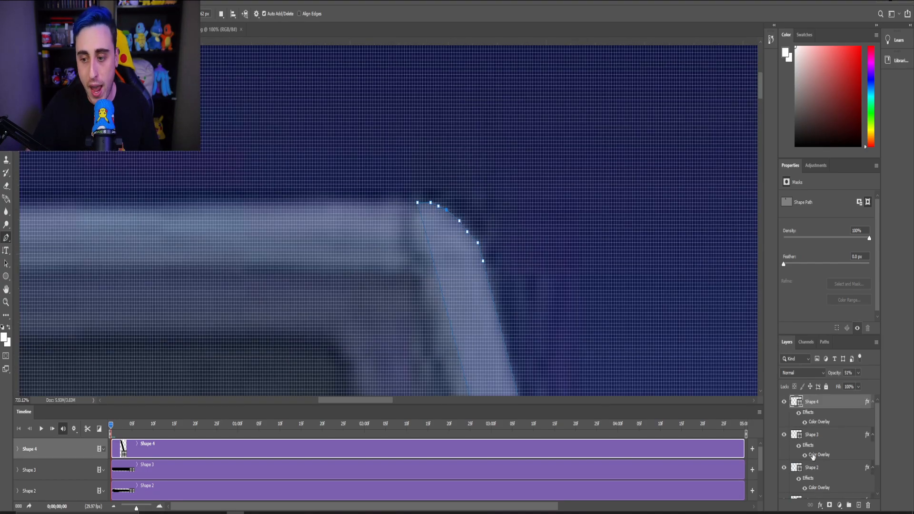
left_click(858, 506)
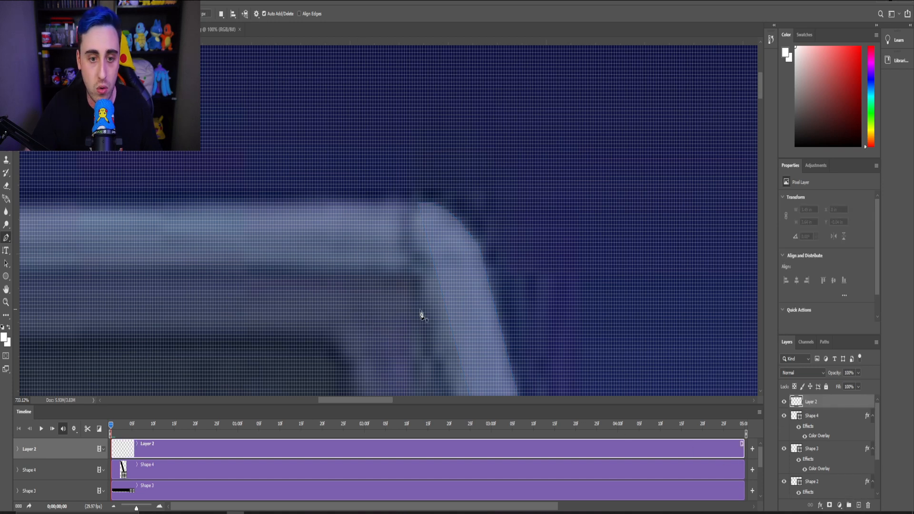
scroll(426, 302, "down", 8)
scroll(409, 280, "up", 8)
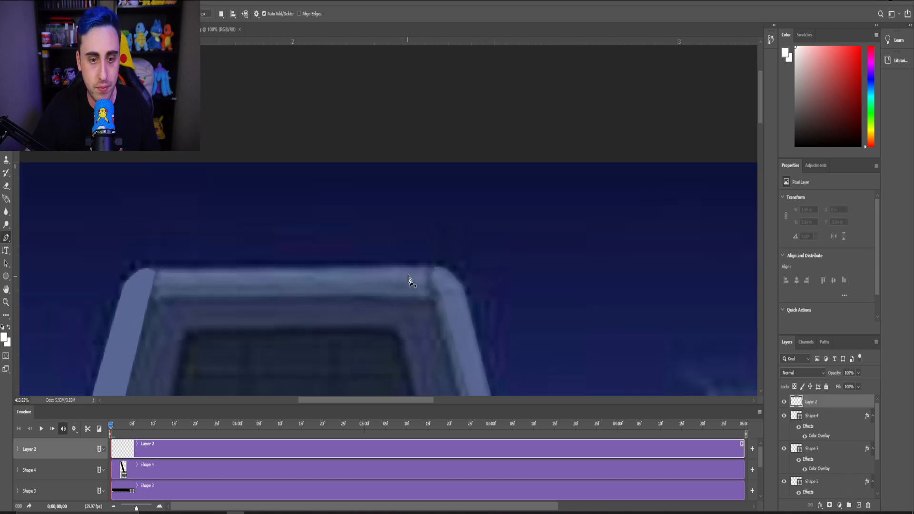
scroll(429, 281, "up", 1)
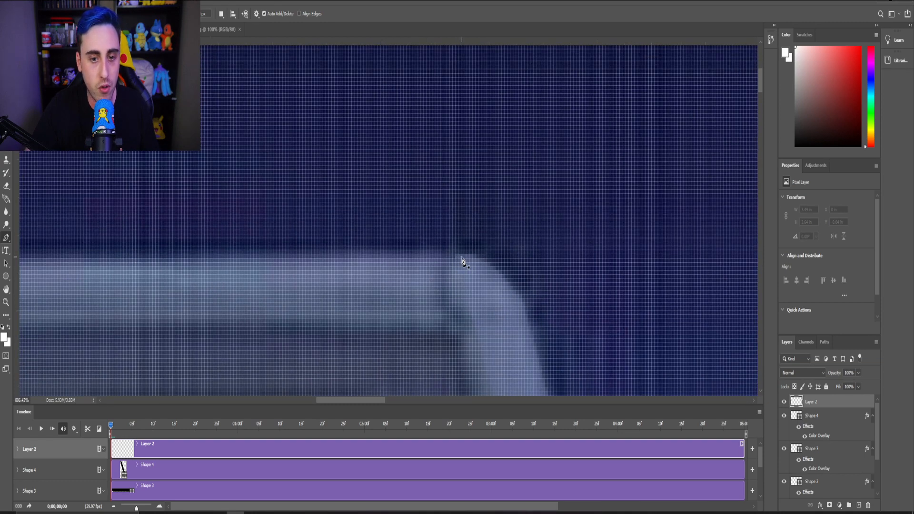
left_click(461, 259)
scroll(187, 275, "down", 4)
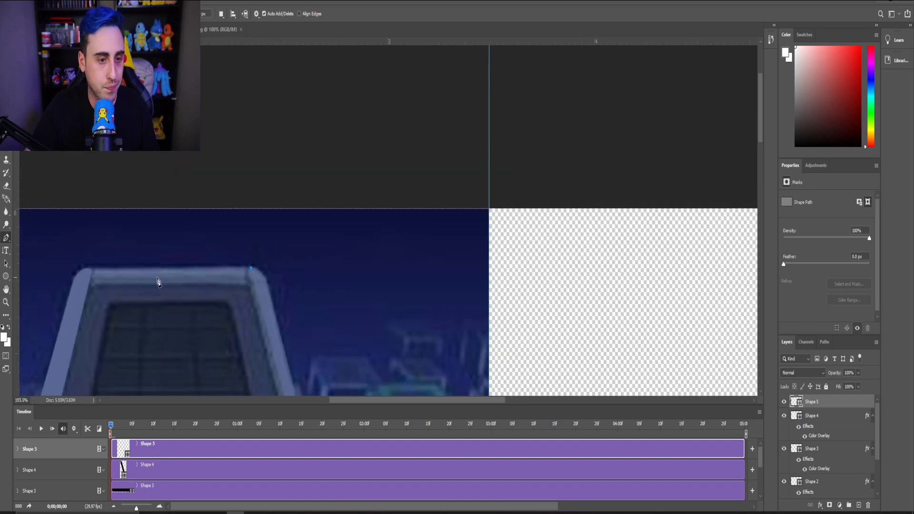
Lower the Shape 1 layer's opacity to 0% so the image shows through the roof's left rim.
scroll(74, 272, "up", 3)
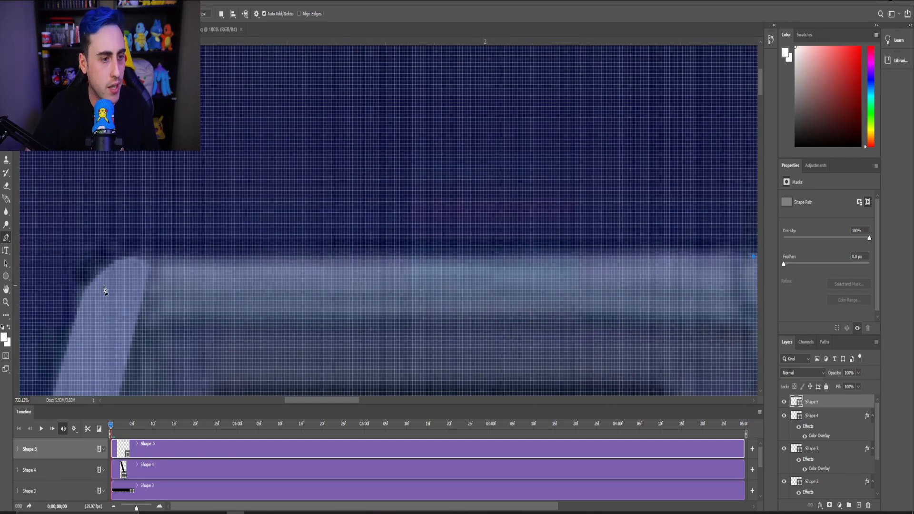
scroll(827, 452, "down", 3)
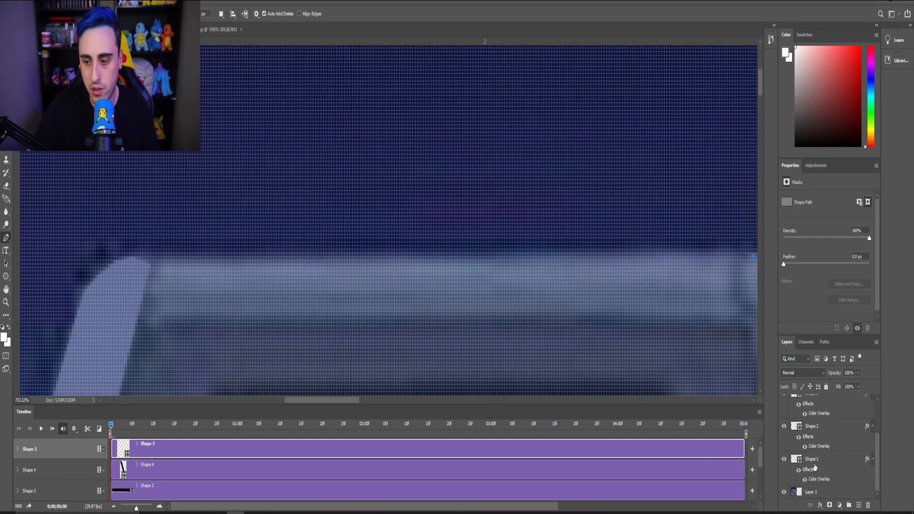
left_click(815, 469)
left_click(859, 373)
left_click_drag(854, 385, 856, 387)
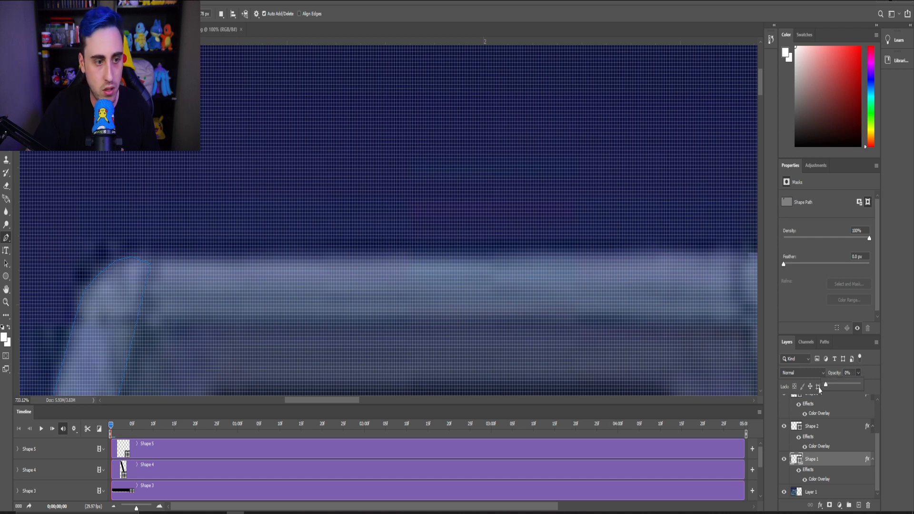
left_click(154, 262)
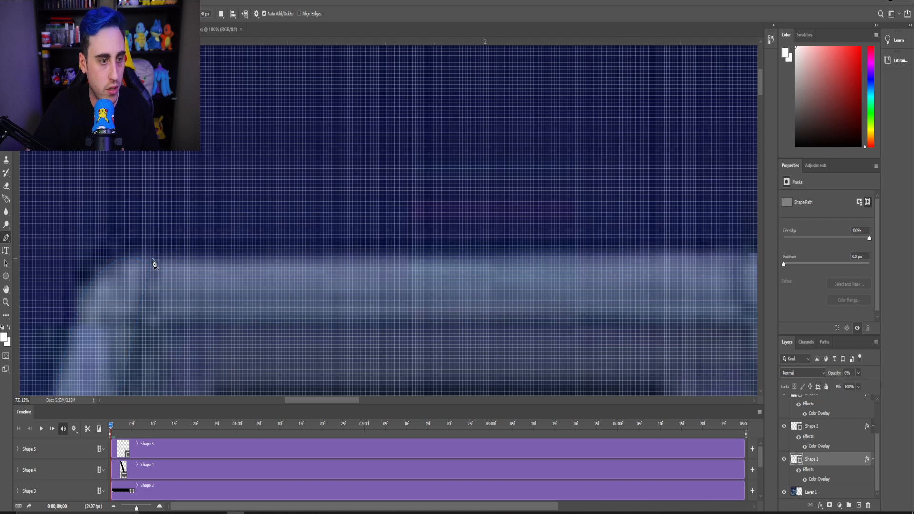
left_click(153, 260)
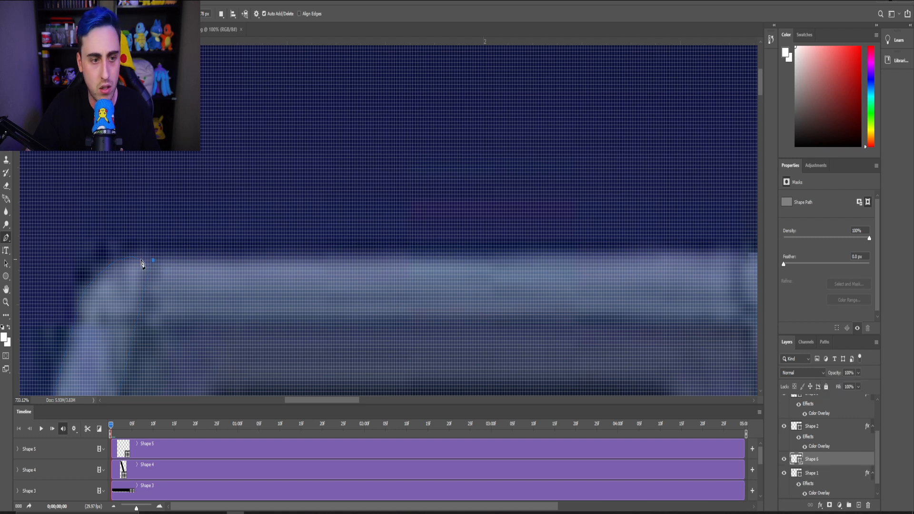
scroll(202, 297, "down", 5)
key("ctrl+z")
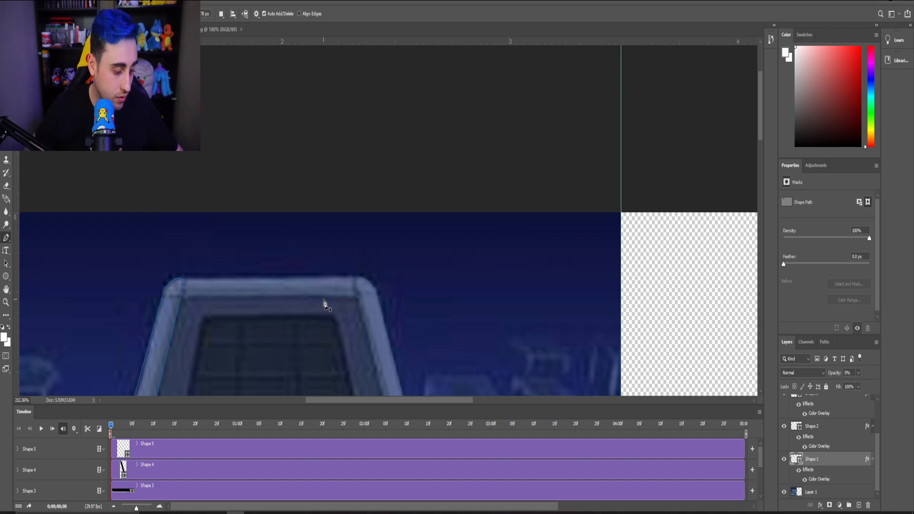
Trace a new pen shape from the roof's upper-right corner along the back edge and around the rounded upper-left corner.
scroll(286, 333, "up", 5)
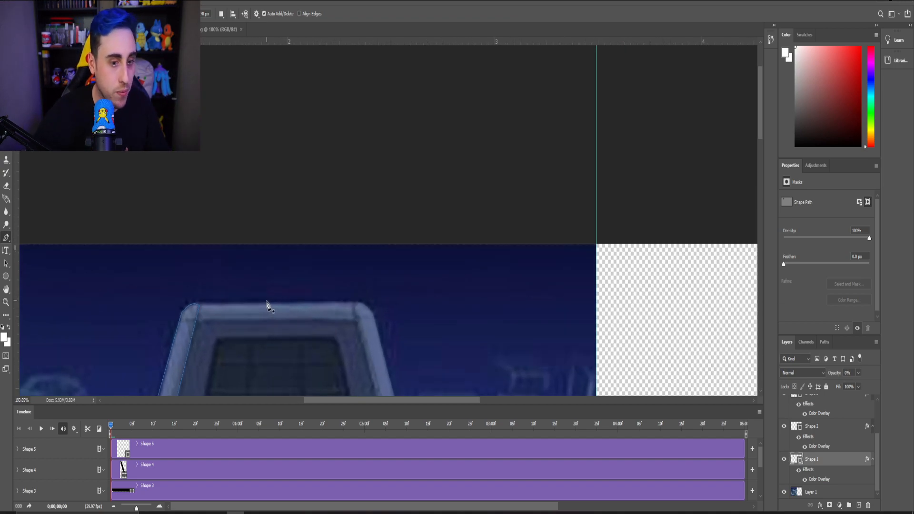
scroll(389, 320, "down", 3)
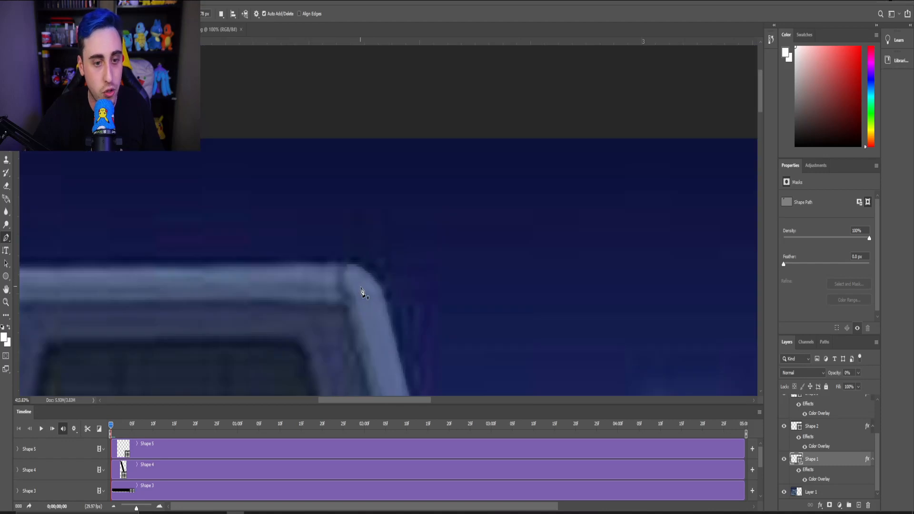
scroll(360, 273, "up", 3)
scroll(354, 274, "down", 3)
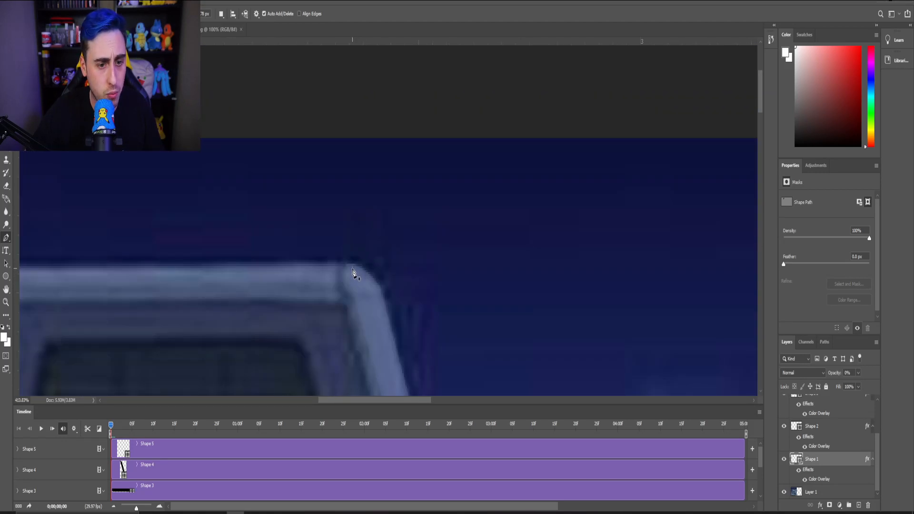
left_click(351, 269)
scroll(124, 284, "up", 1)
scroll(59, 301, "down", 10)
scroll(33, 304, "up", 15)
scroll(27, 309, "down", 4)
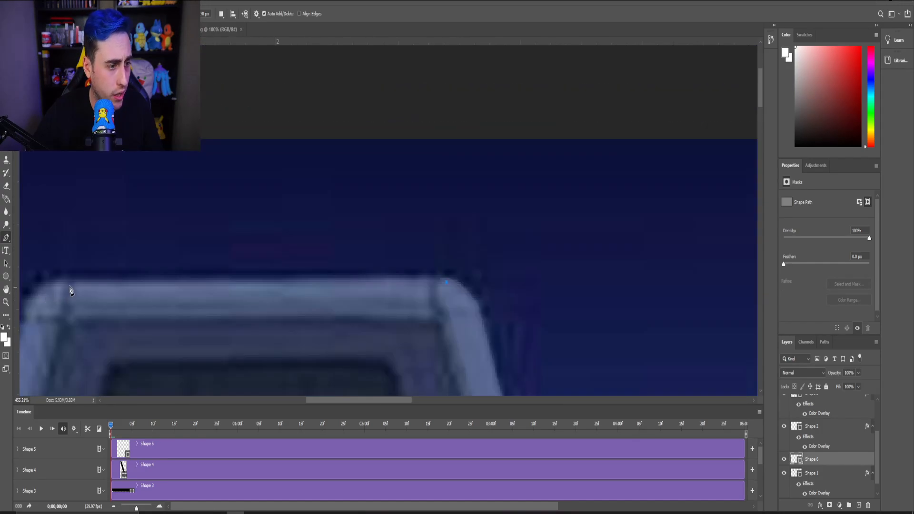
left_click(65, 284)
left_click(44, 287)
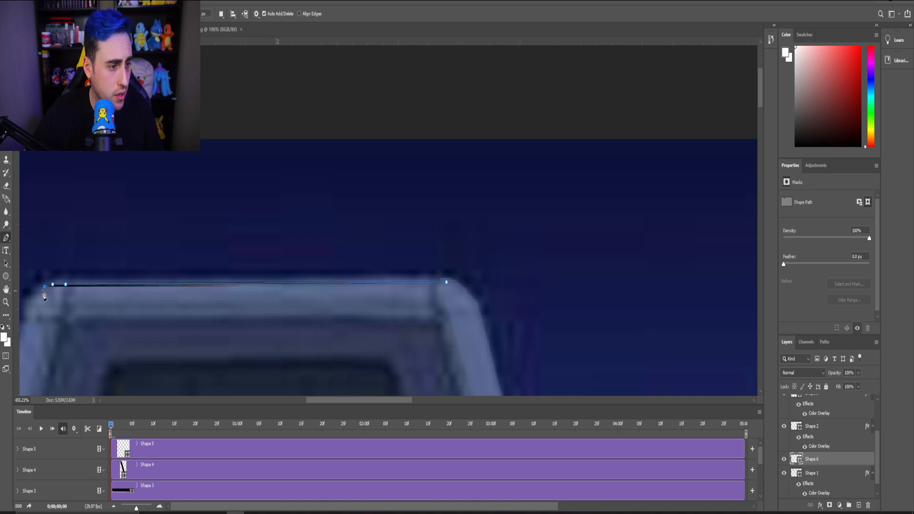
left_click(36, 295)
left_click(33, 304)
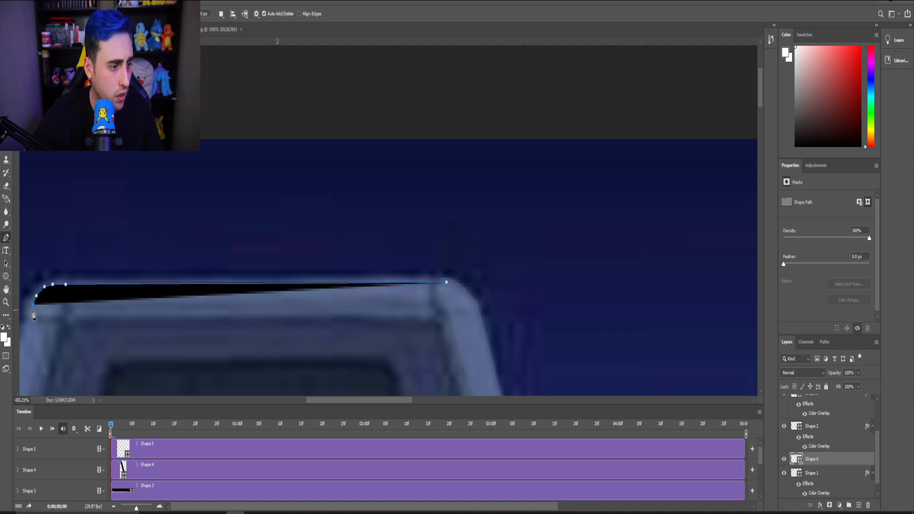
left_click(30, 315)
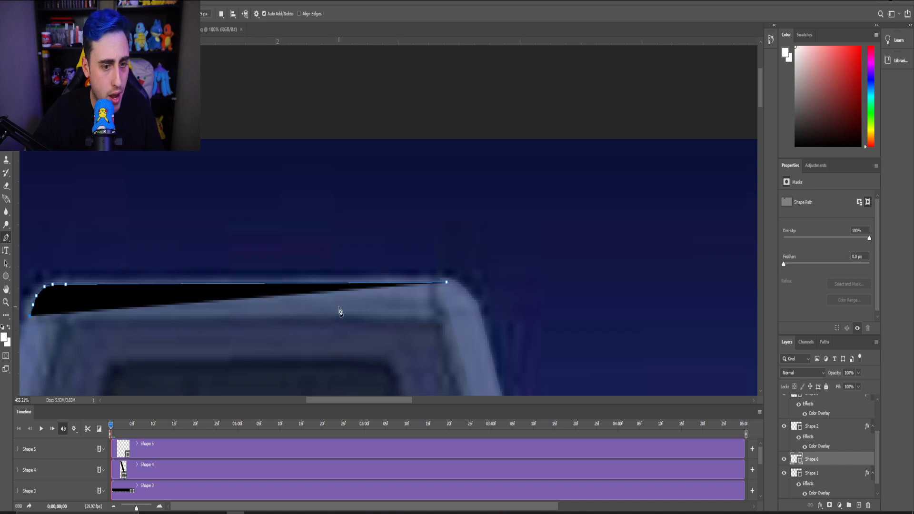
Extend the pen shape along the inner side of the roof's back rim and close it at its starting point.
left_click(380, 310)
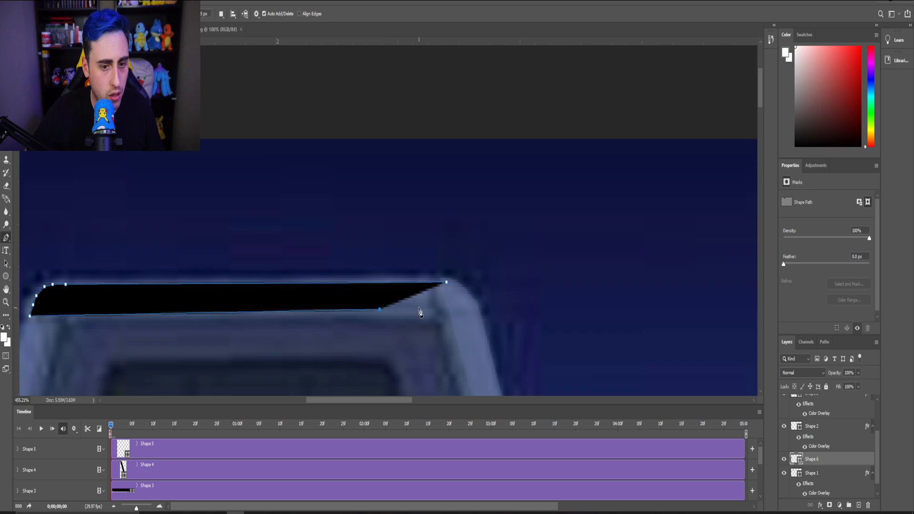
left_click(420, 307)
left_click(435, 307)
left_click(445, 307)
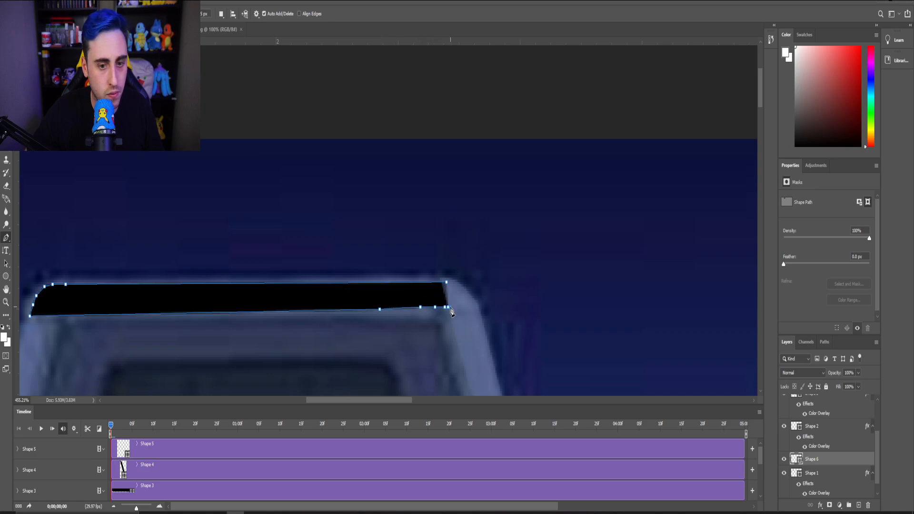
left_click(447, 282)
scroll(238, 312, "down", 4)
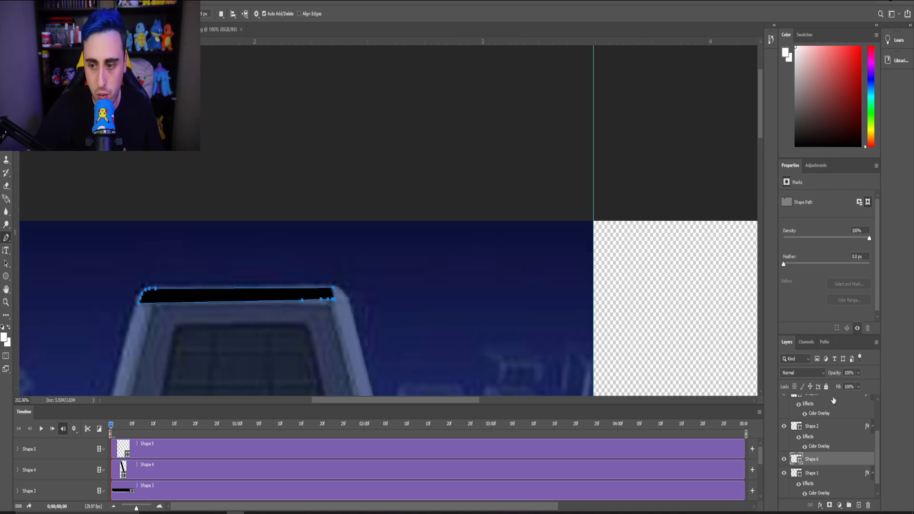
scroll(816, 441, "up", 3)
scroll(816, 430, "down", 3)
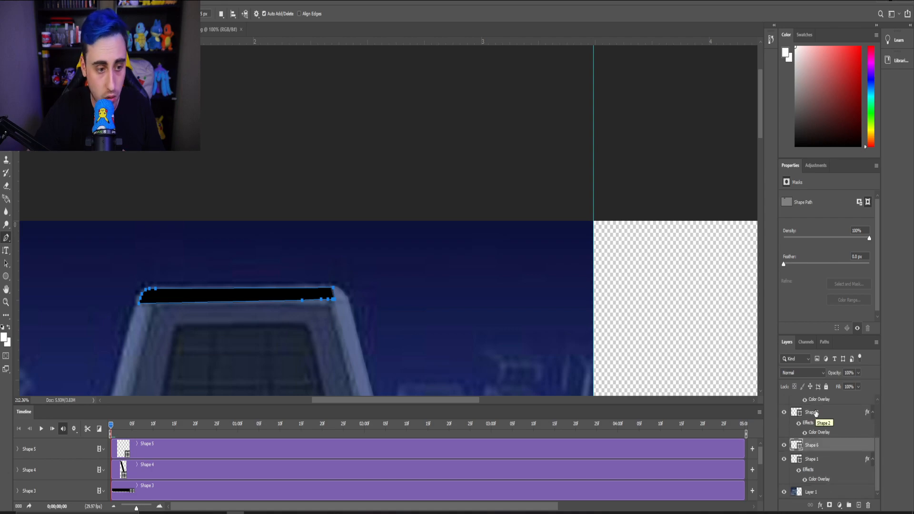
scroll(815, 448, "up", 3)
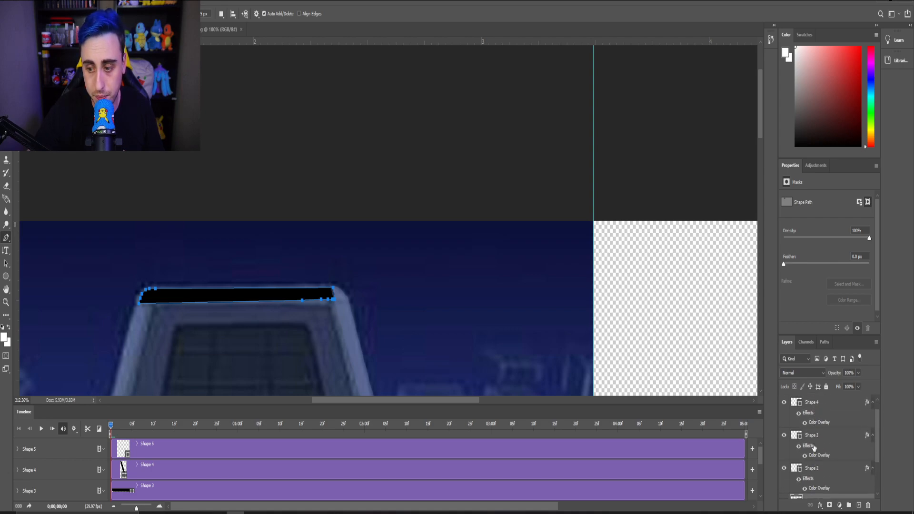
Apply the blue Color Overlay layer style to the Shape 6 back rim so it matches the other roof pieces.
scroll(814, 447, "down", 3)
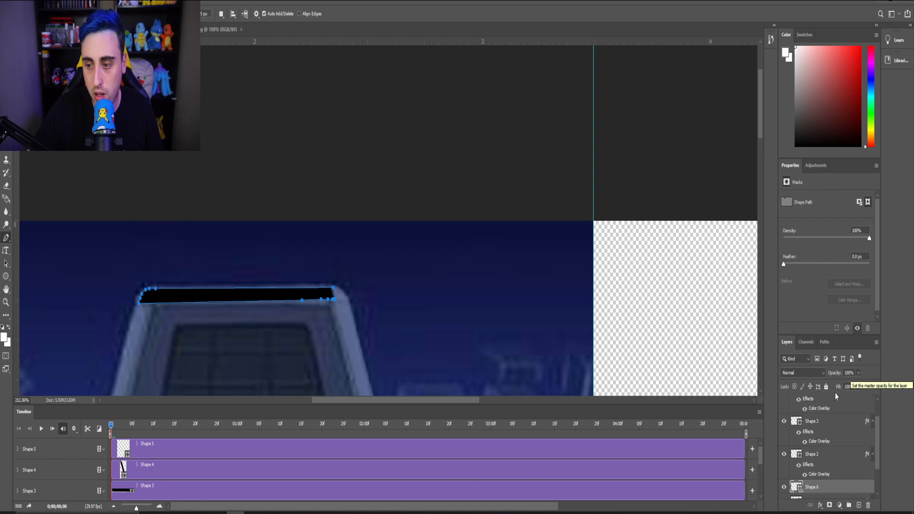
right_click(821, 488)
left_click(837, 77)
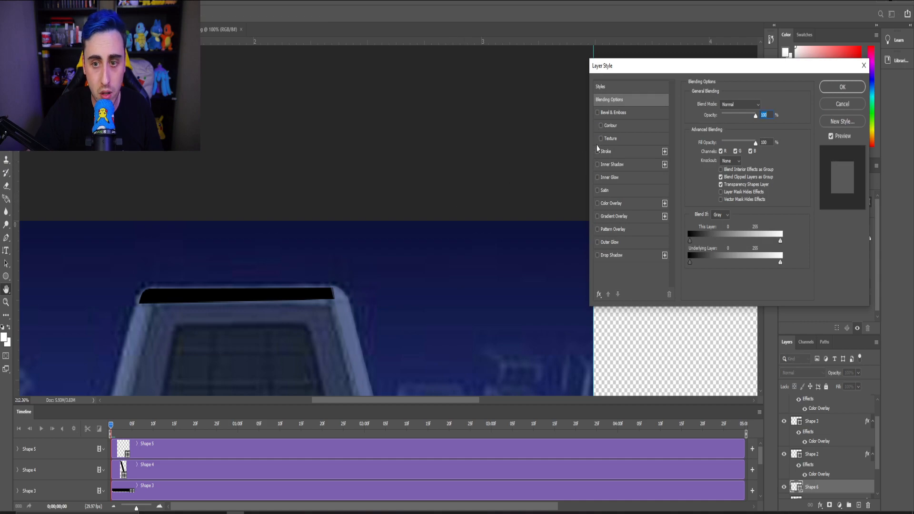
left_click(597, 203)
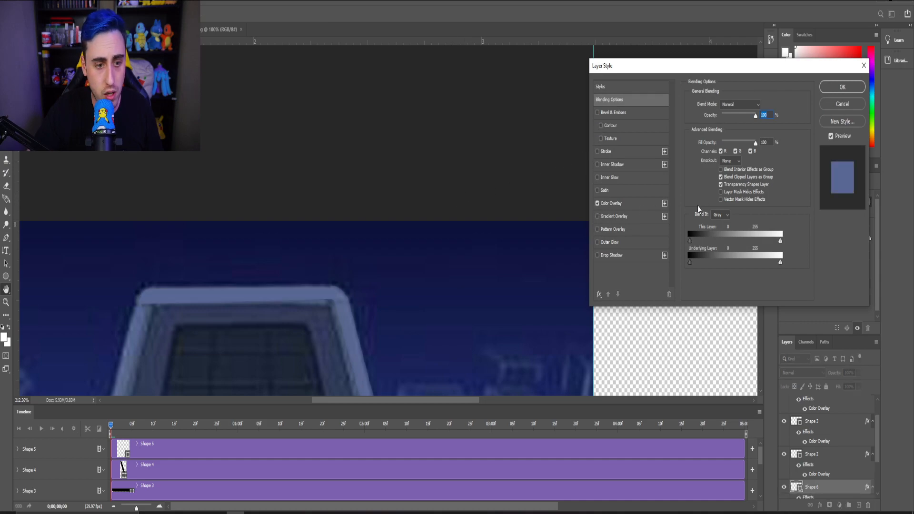
left_click(841, 87)
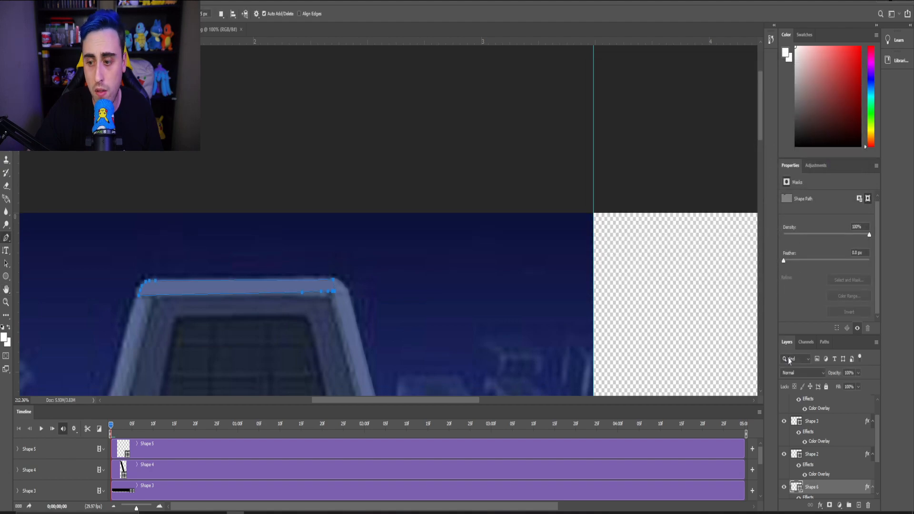
Raise the Shape 1 layer's opacity to 100% so the roof's left rim is opaque.
scroll(825, 475, "down", 2)
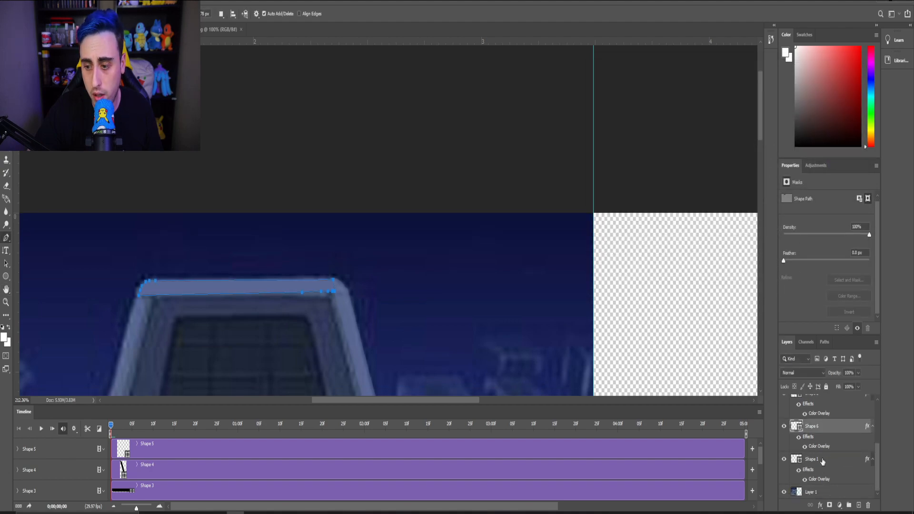
left_click(823, 461)
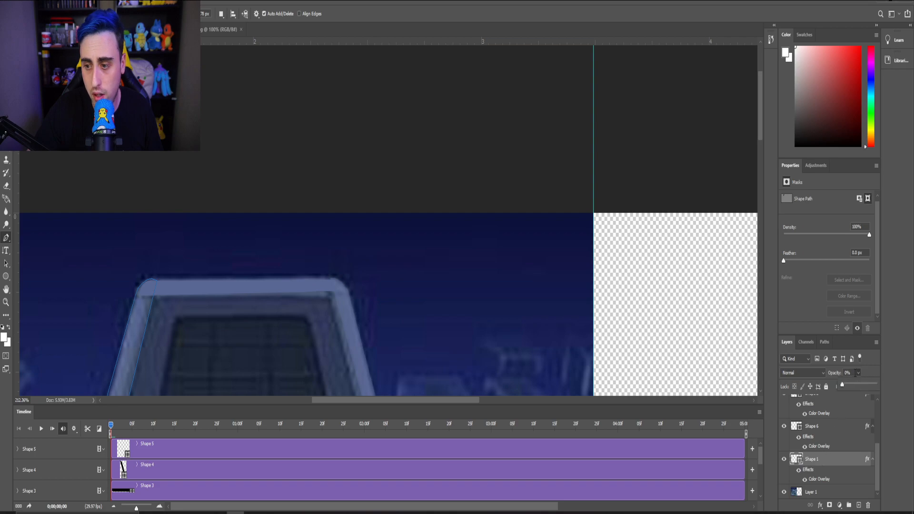
left_click_drag(843, 386, 889, 389)
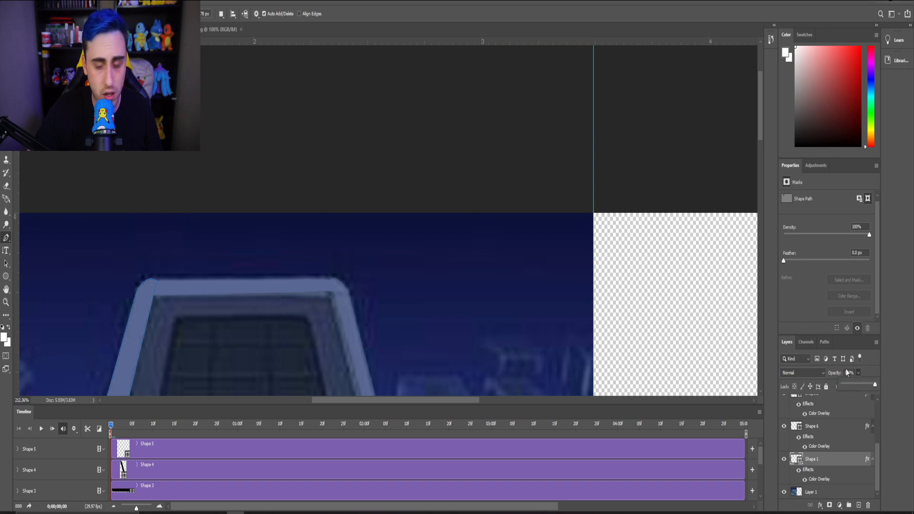
Go through the remaining shape layers and raise the opacity of Shape 3 and Shape 4 to 100%.
left_click(821, 430)
scroll(829, 433, "up", 1)
left_click(832, 407)
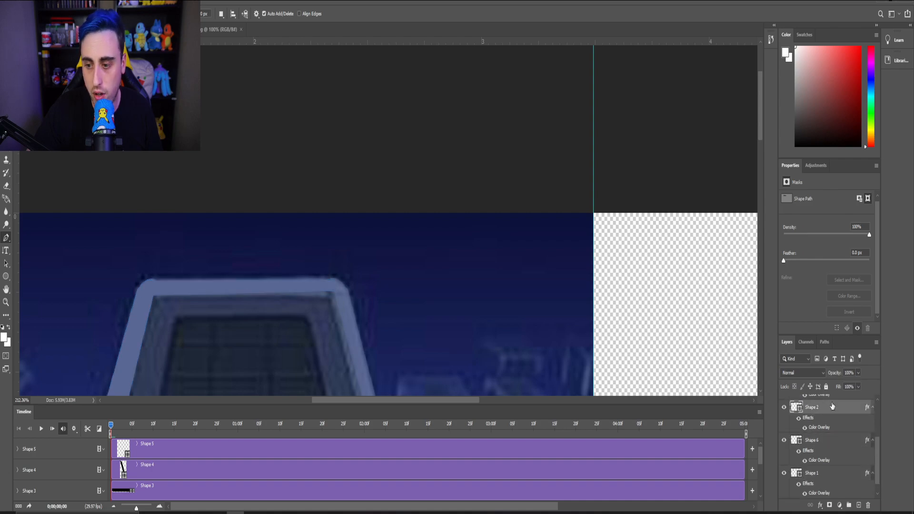
scroll(820, 419, "up", 3)
left_click(822, 418)
scroll(823, 417, "up", 1)
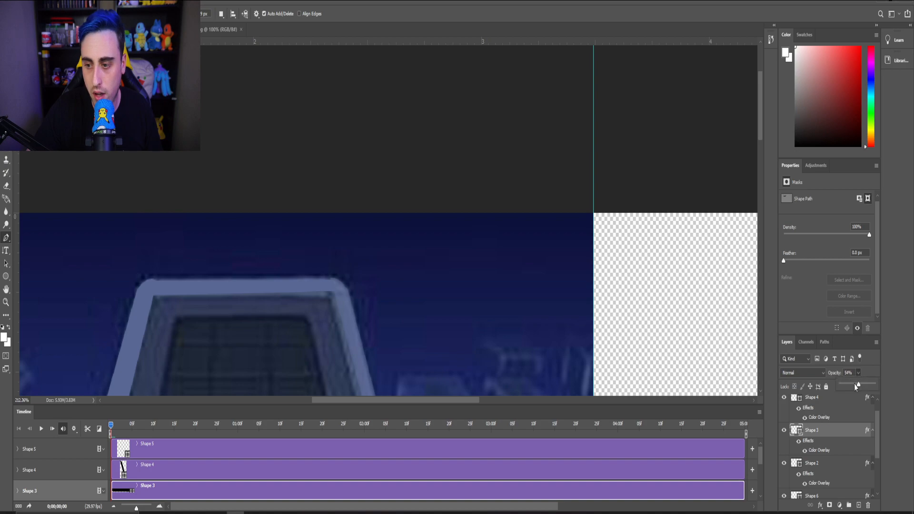
left_click_drag(860, 388, 859, 387)
scroll(829, 419, "up", 2)
left_click(827, 417)
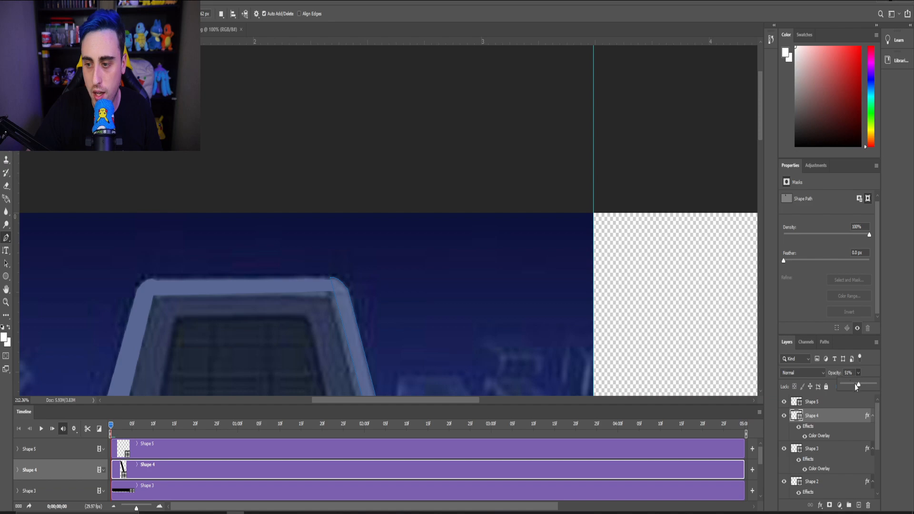
left_click_drag(864, 388, 893, 388)
left_click(819, 404)
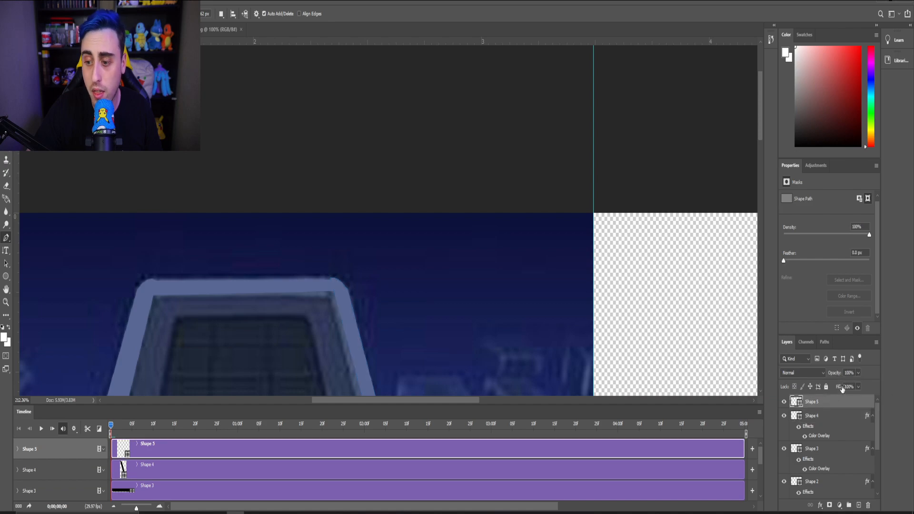
Fit the canvas in view and hide the Layer 1 city image to isolate the traced roof shapes.
key("ctrl+0")
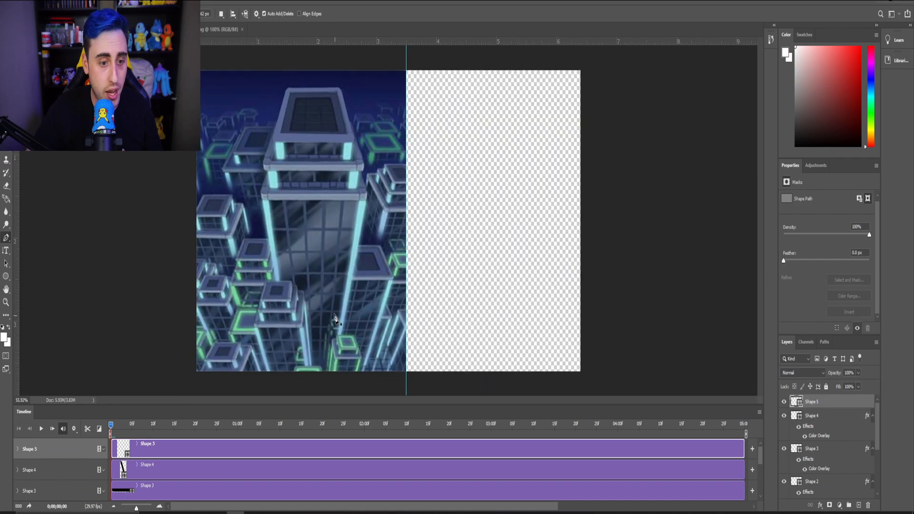
scroll(784, 471, "down", 5)
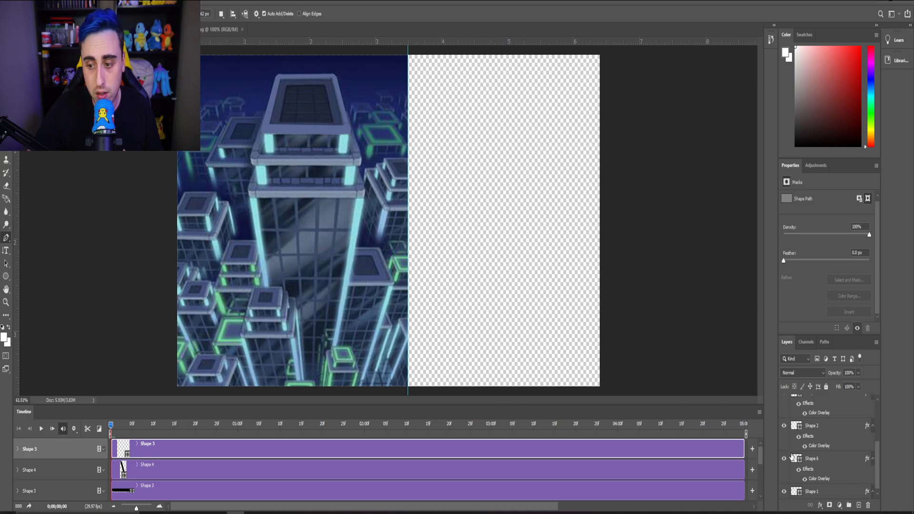
left_click(785, 492)
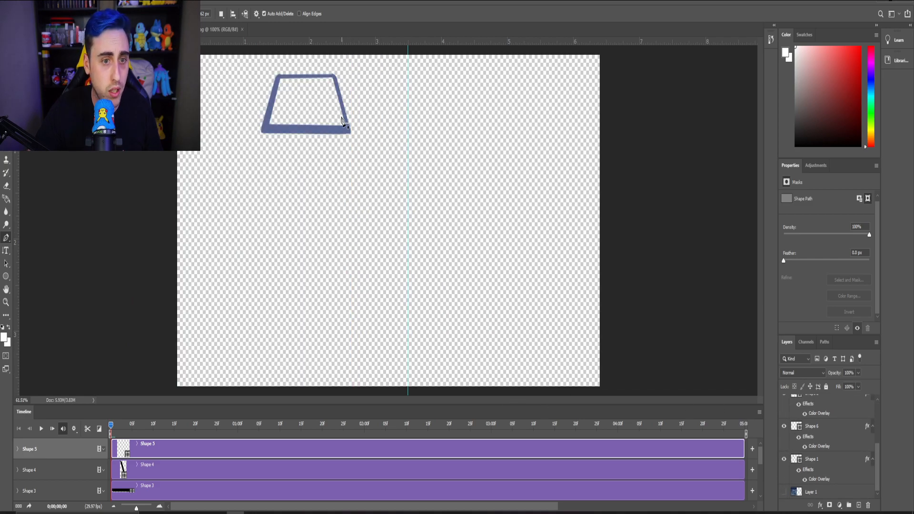
Draw a closed four-point pen shape over the gap between the roof's right rim and front rim.
scroll(334, 119, "up", 5)
scroll(362, 148, "up", 1)
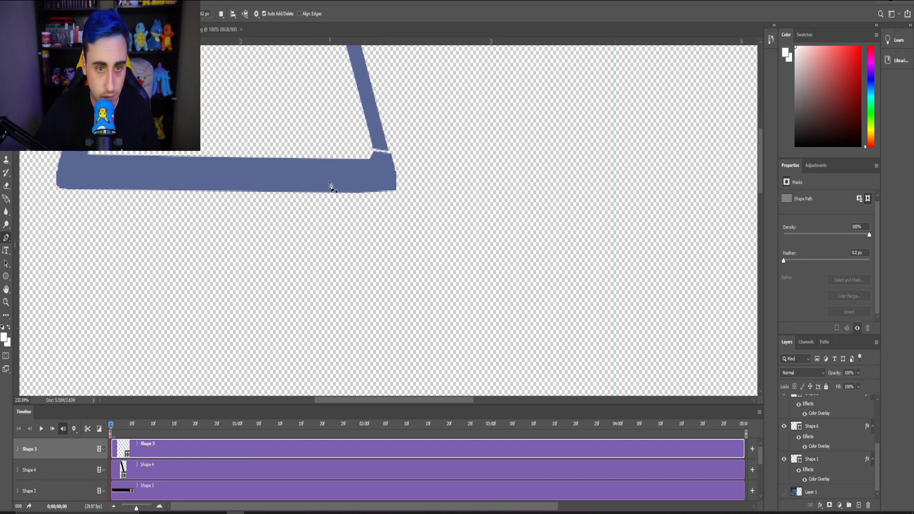
scroll(365, 136, "up", 10)
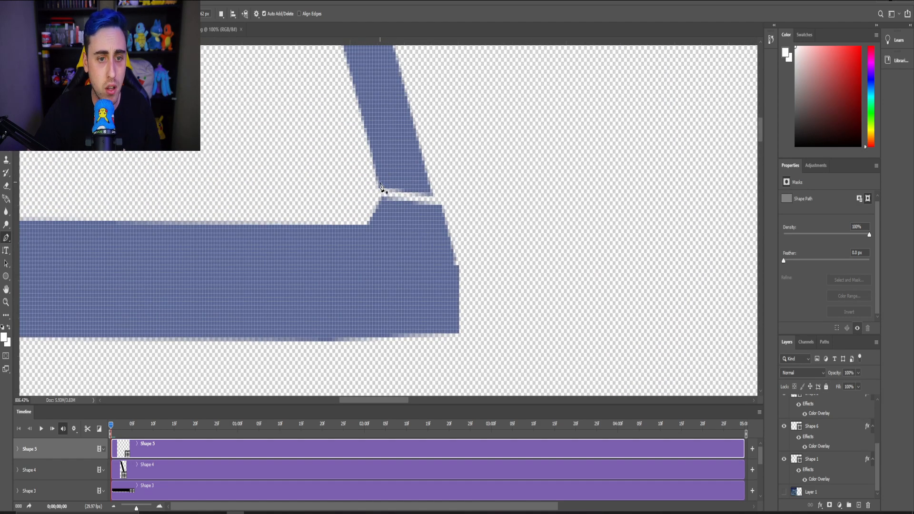
left_click(379, 181)
left_click(381, 200)
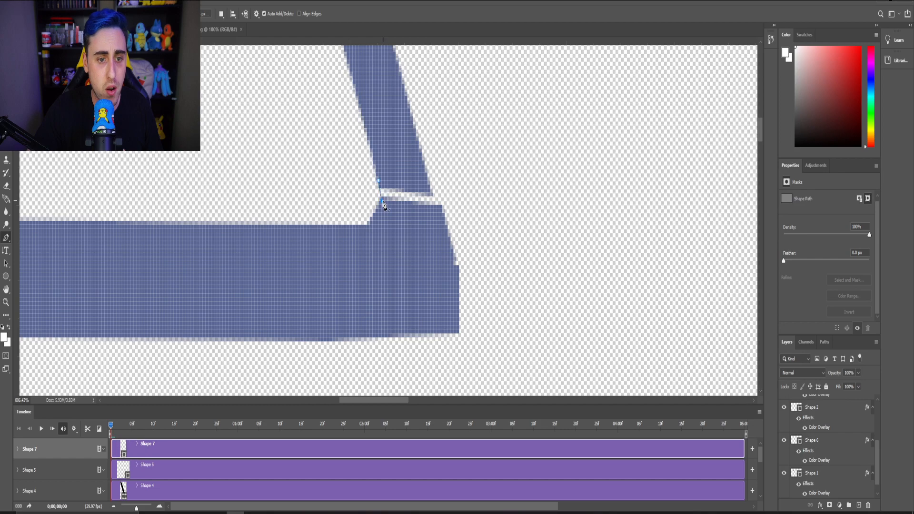
left_click(439, 206)
left_click(435, 200)
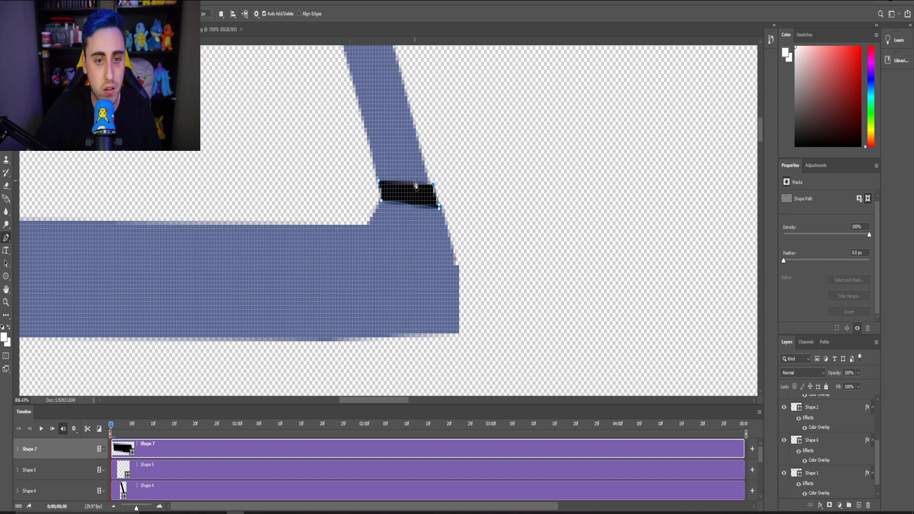
left_click(380, 181)
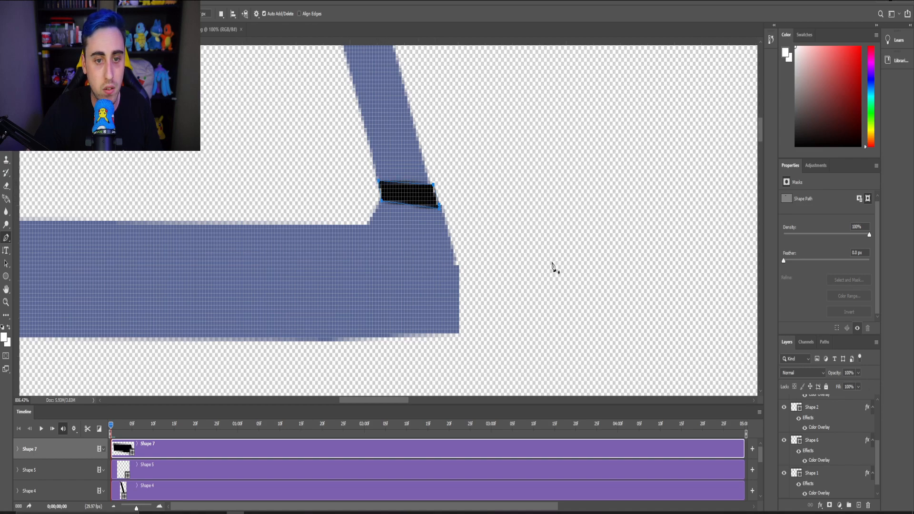
Apply the blue Color Overlay layer style to the Shape 7 patch at the roof's lower-right corner.
scroll(819, 450, "up", 5)
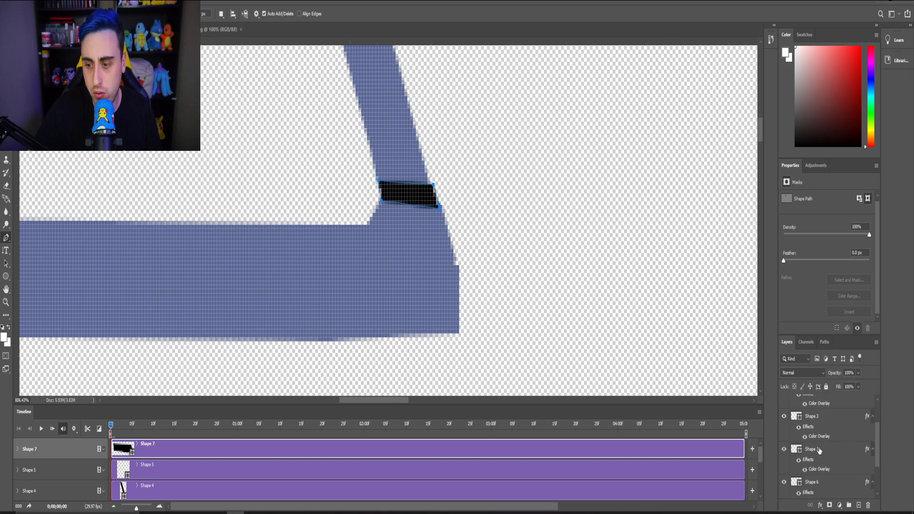
right_click(817, 406)
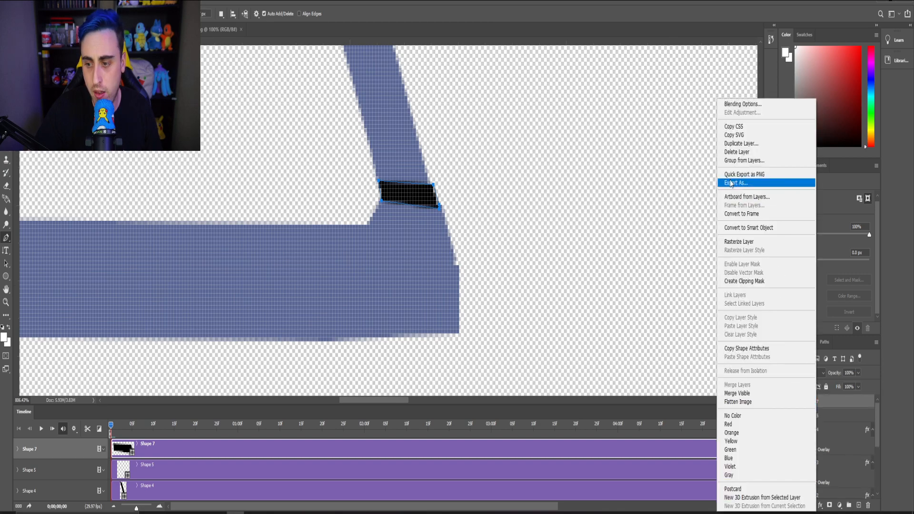
left_click(736, 107)
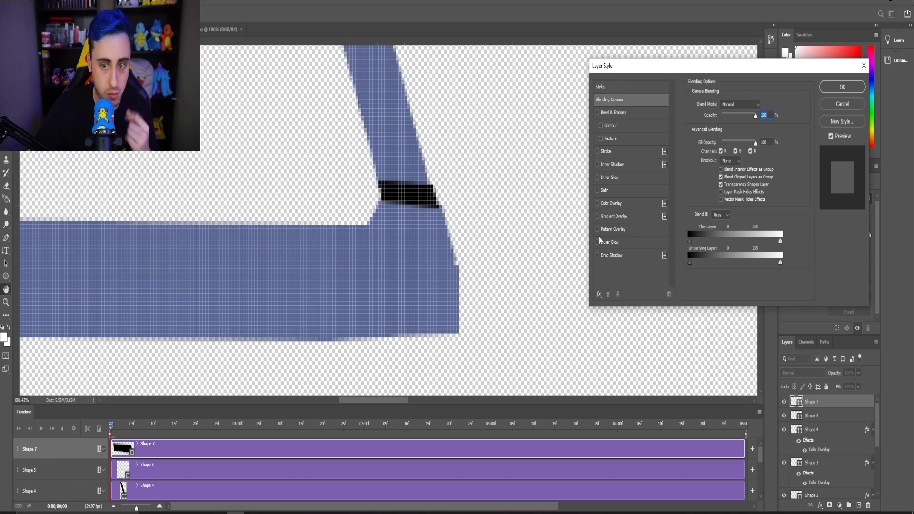
left_click(598, 203)
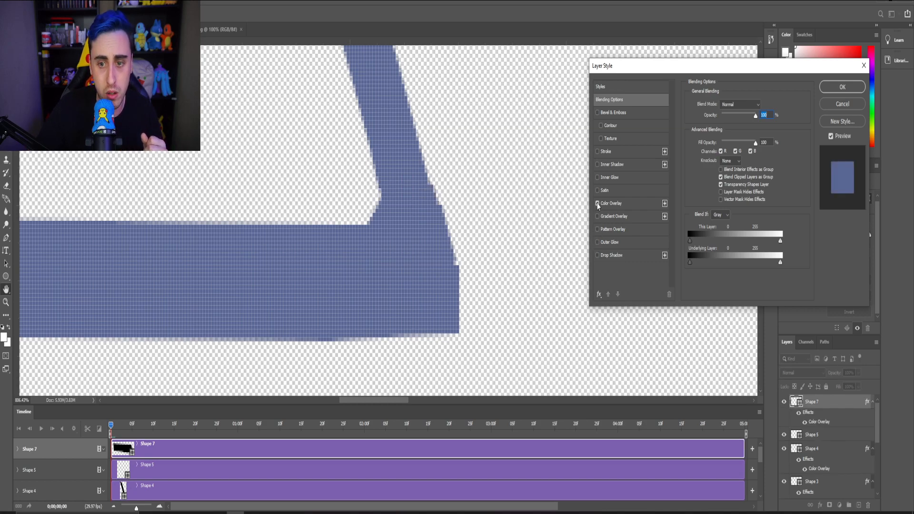
left_click(843, 87)
key("p")
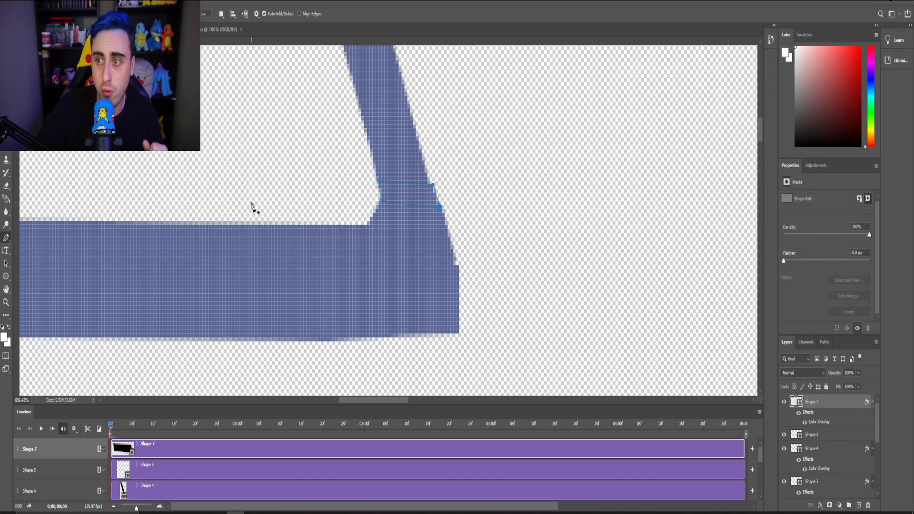
Check the traced roof frame for remaining gaps and show the Layer 1 city image again.
scroll(153, 219, "down", 14)
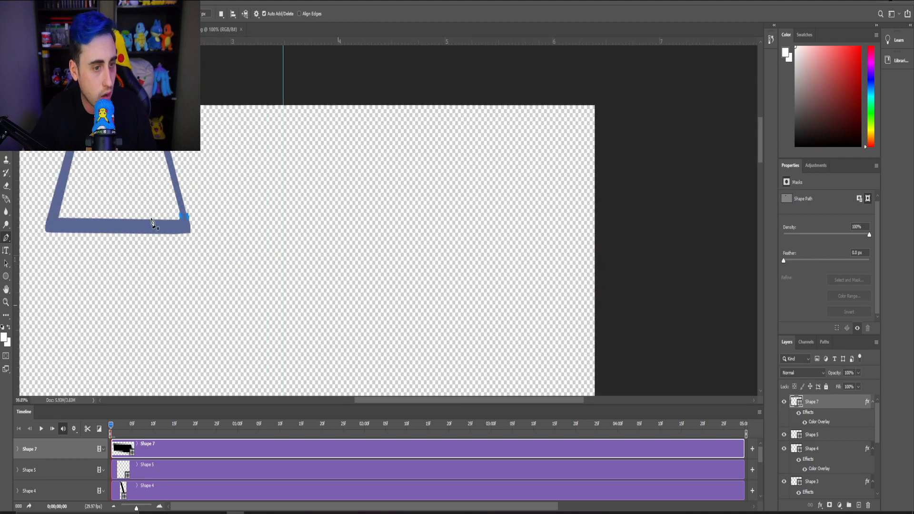
scroll(303, 58, "up", 6)
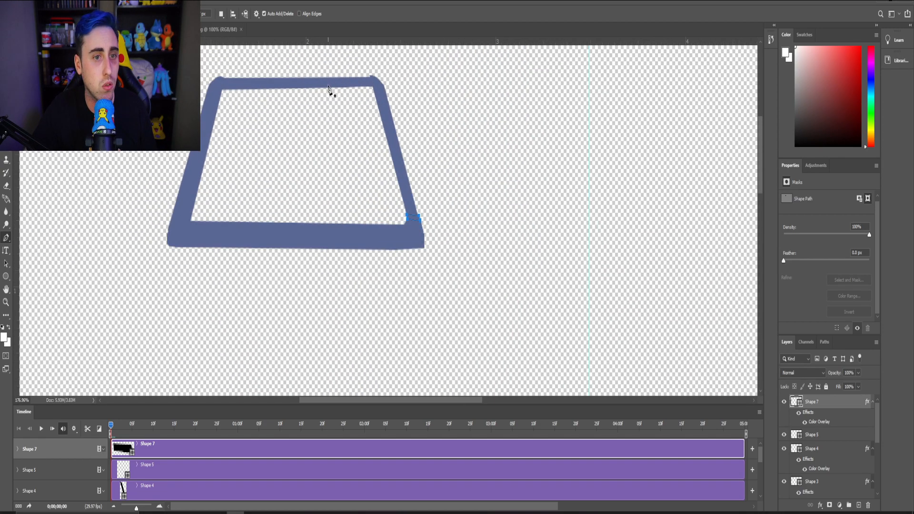
scroll(352, 100, "up", 5)
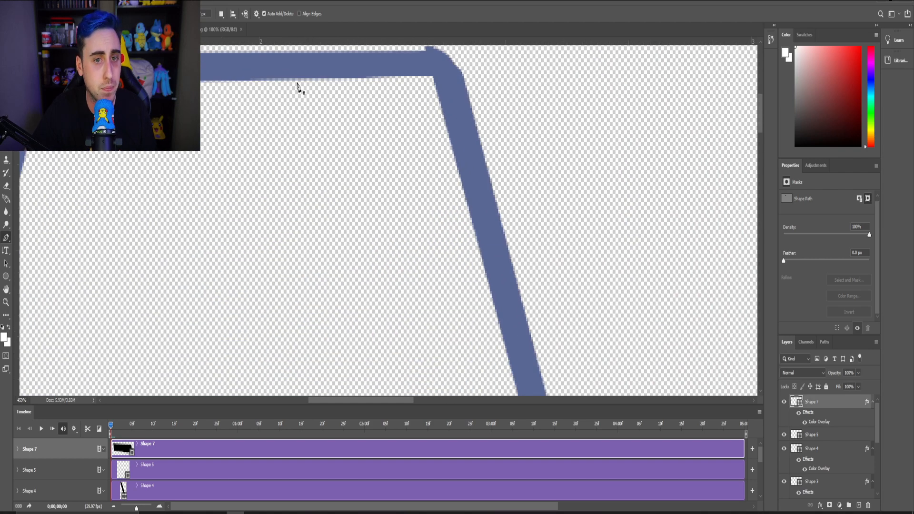
scroll(366, 93, "down", 4)
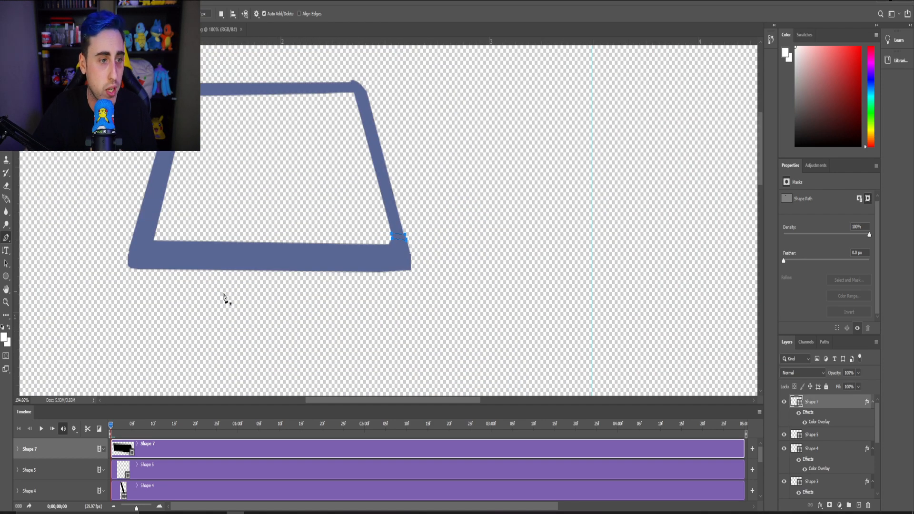
scroll(232, 161, "down", 2)
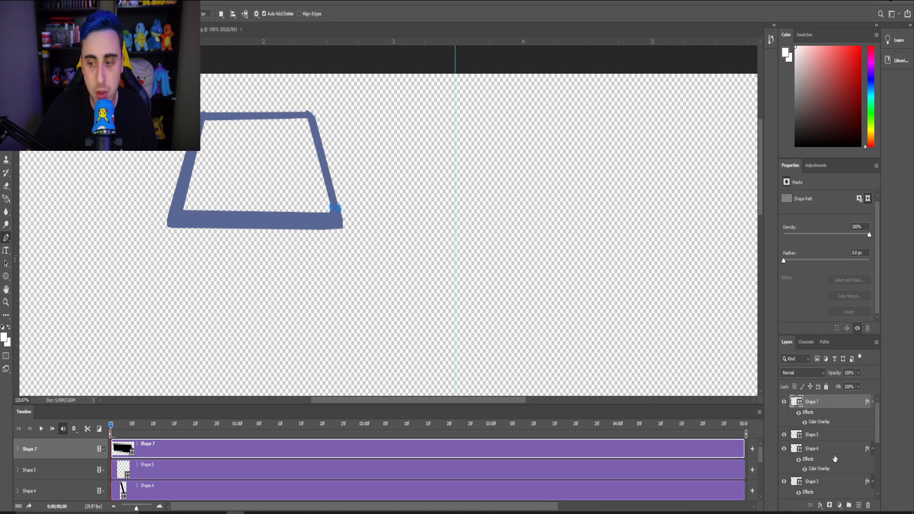
scroll(832, 457, "down", 4)
left_click(785, 492)
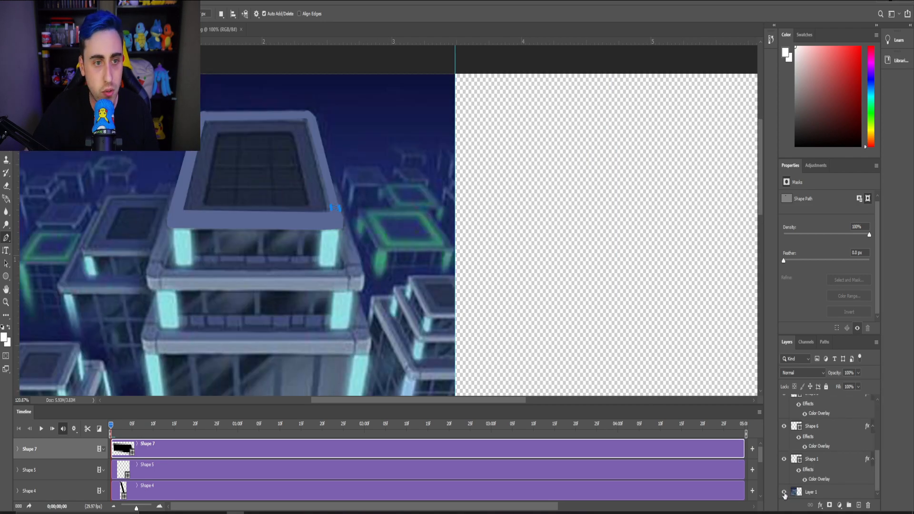
scroll(301, 146, "up", 5)
scroll(301, 145, "down", 4)
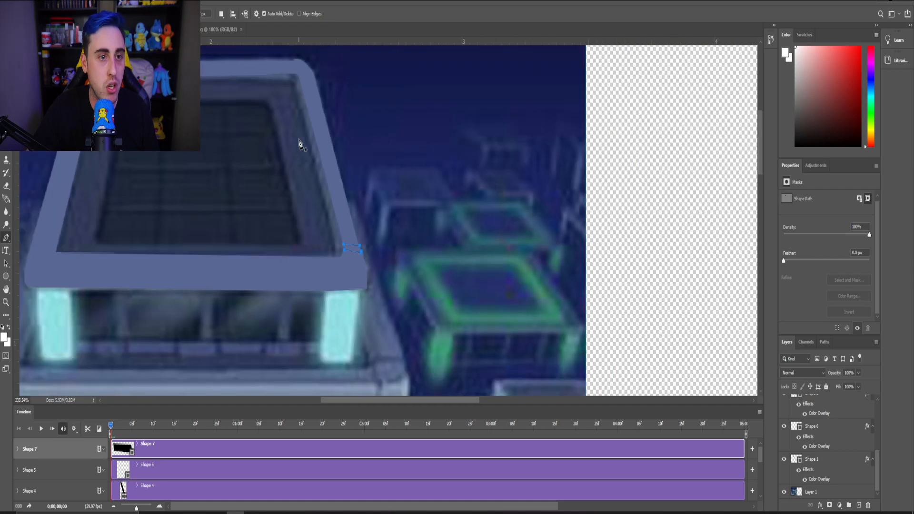
scroll(280, 79, "up", 3)
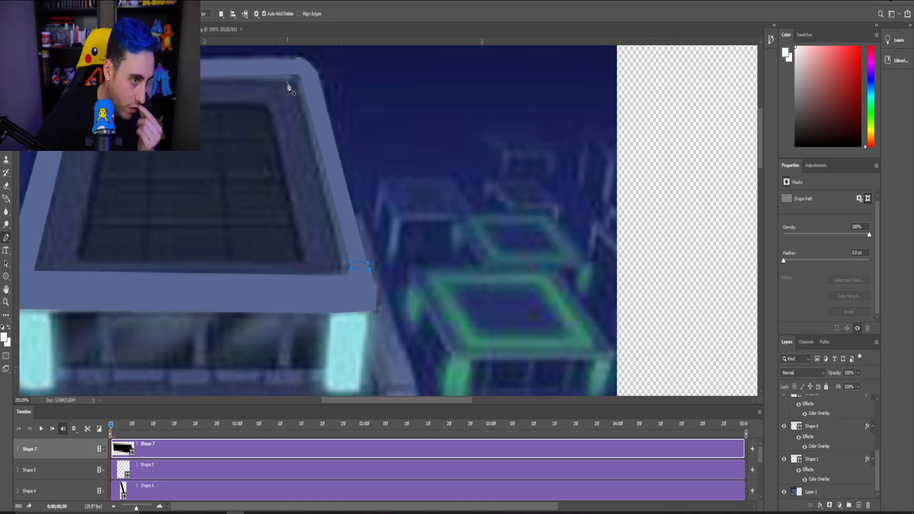
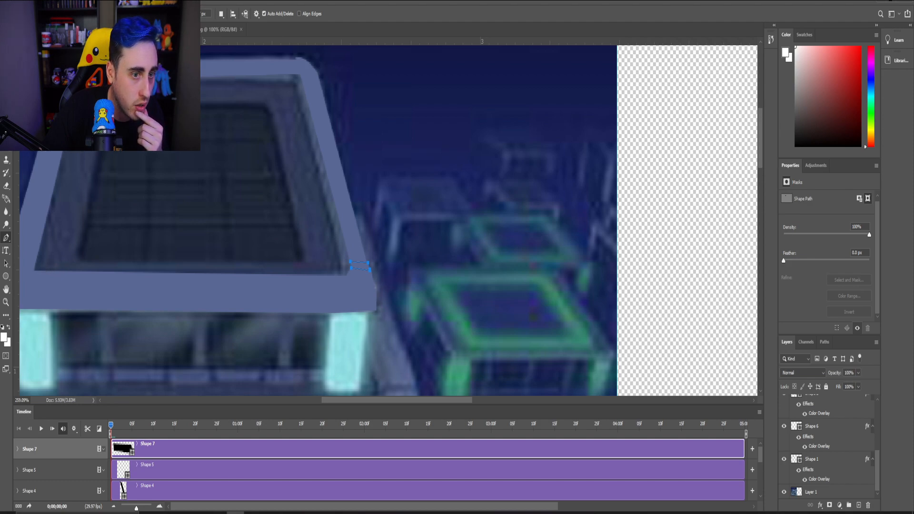
scroll(298, 62, "up", 2)
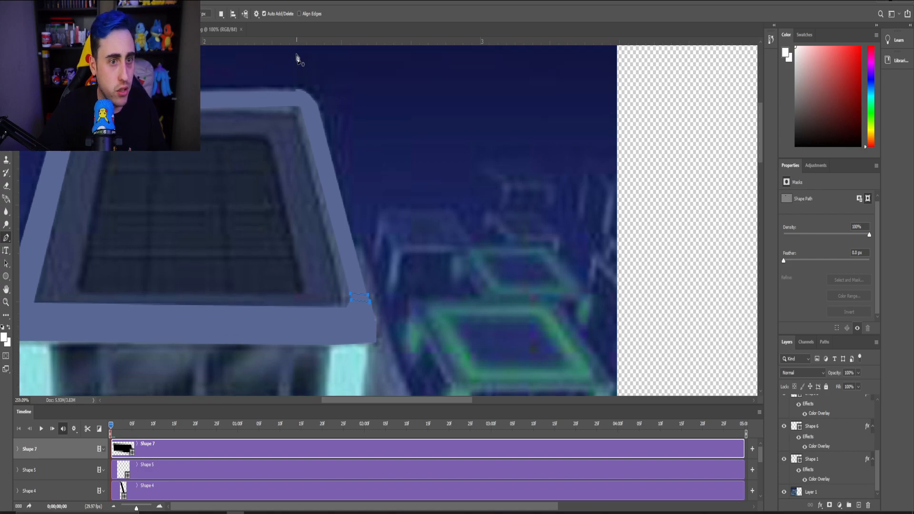
scroll(298, 62, "up", 3)
key("super")
left_click(403, 173)
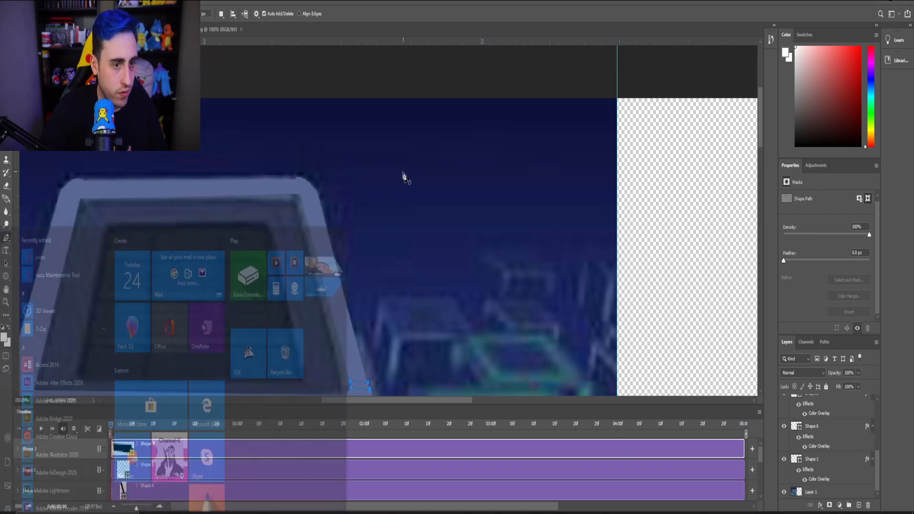
Start a pen shape at the roof's inner lower-right corner and run its edge along the right rim up to the inner upper-right corner.
scroll(297, 172, "up", 8)
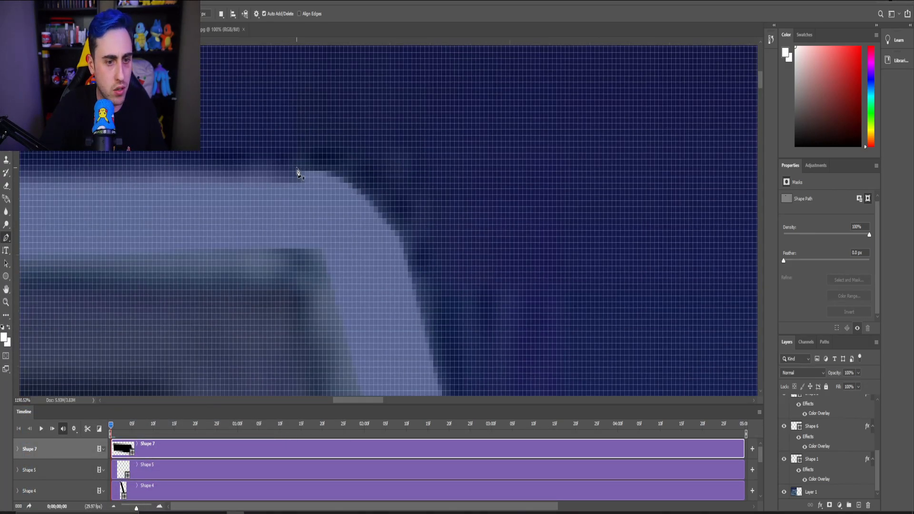
scroll(292, 181, "down", 4)
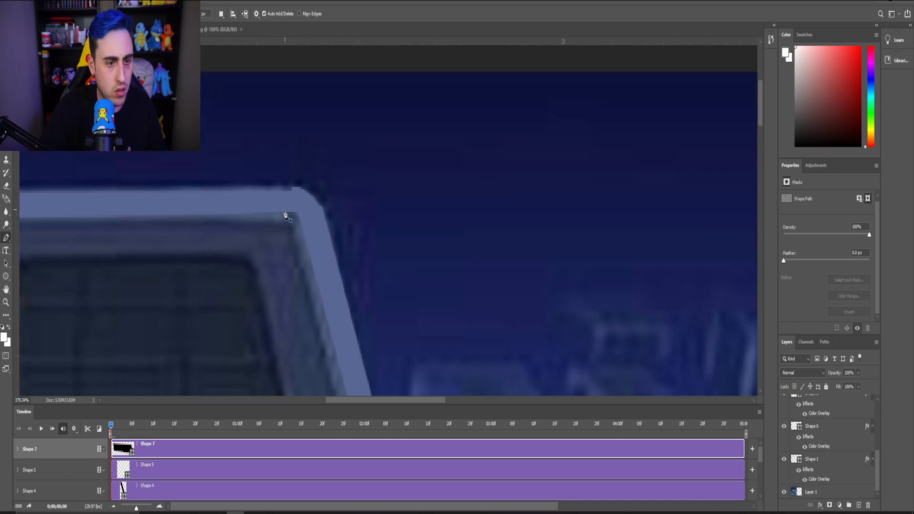
scroll(287, 214, "up", 3)
scroll(301, 223, "down", 6)
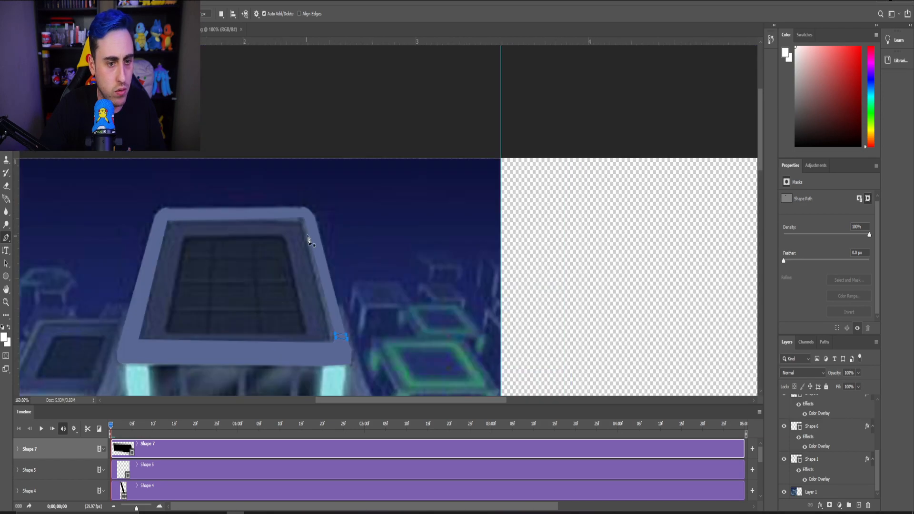
scroll(331, 351, "up", 6)
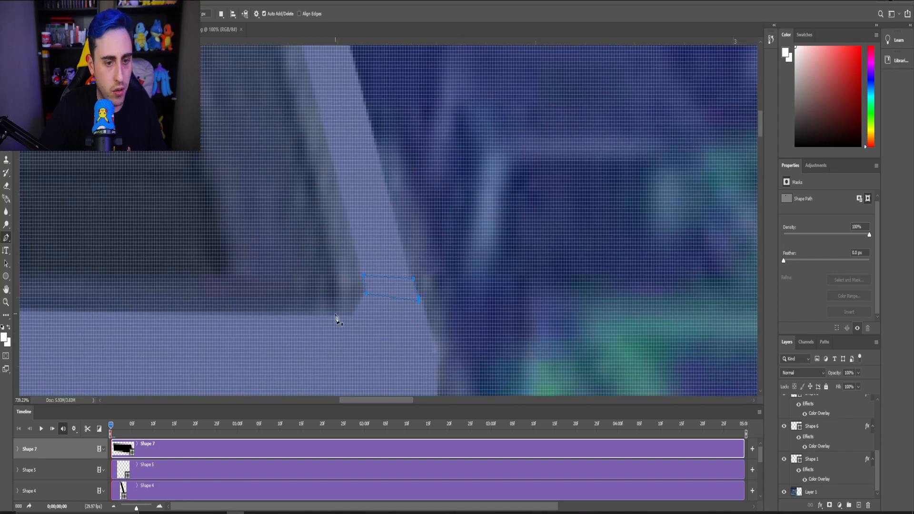
scroll(337, 319, "down", 3)
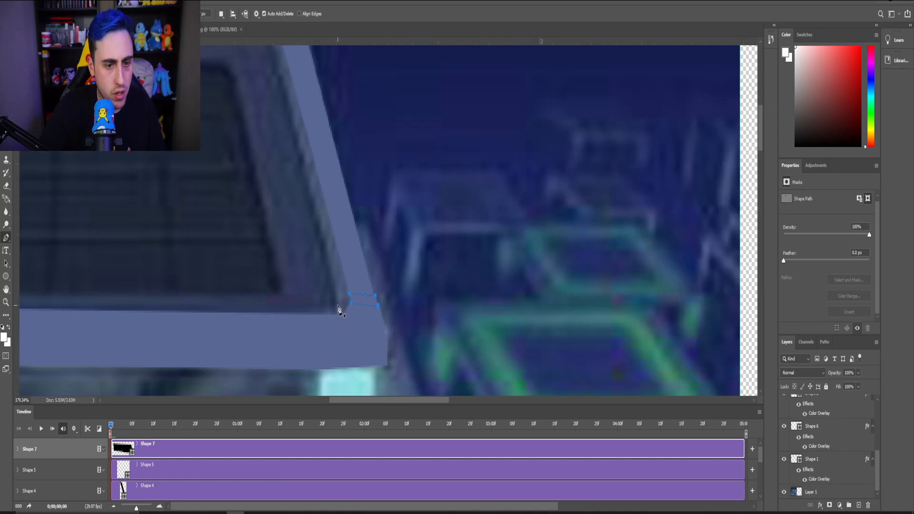
left_click(335, 313)
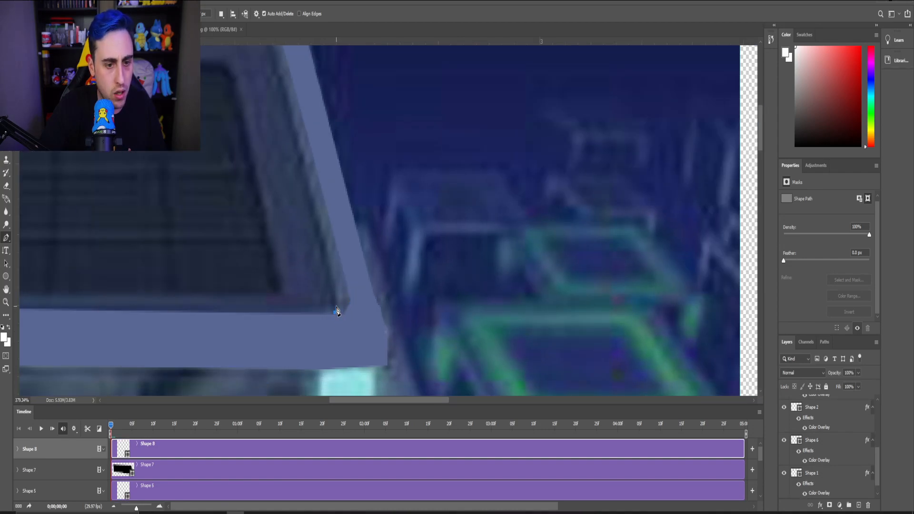
scroll(809, 419, "up", 5)
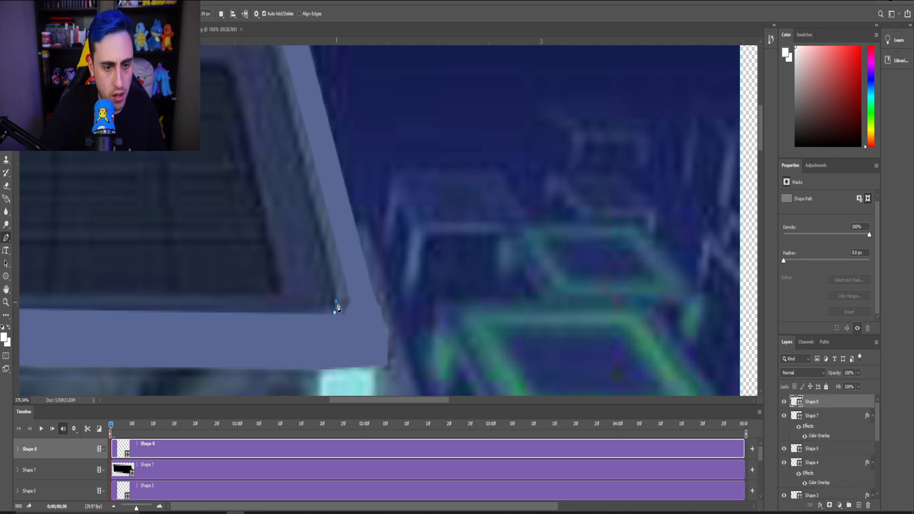
scroll(315, 219, "up", 3)
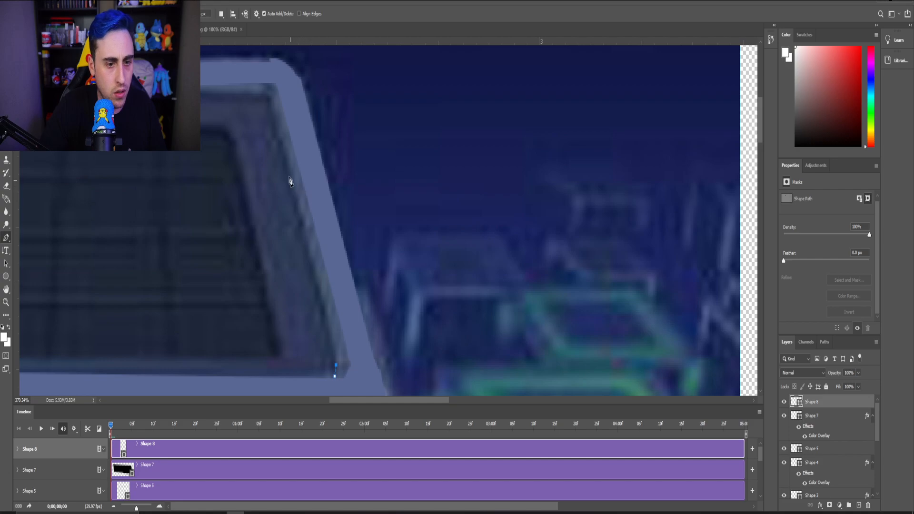
left_click(267, 95)
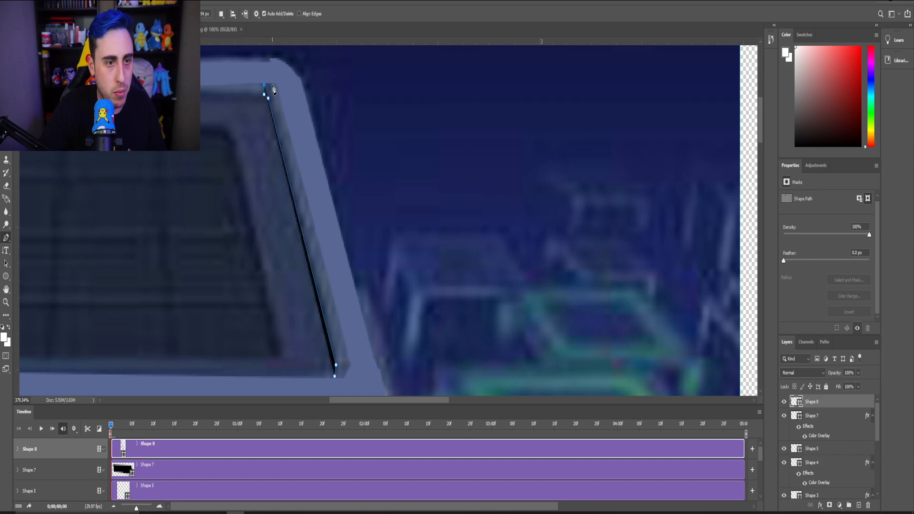
left_click(264, 86)
left_click(278, 85)
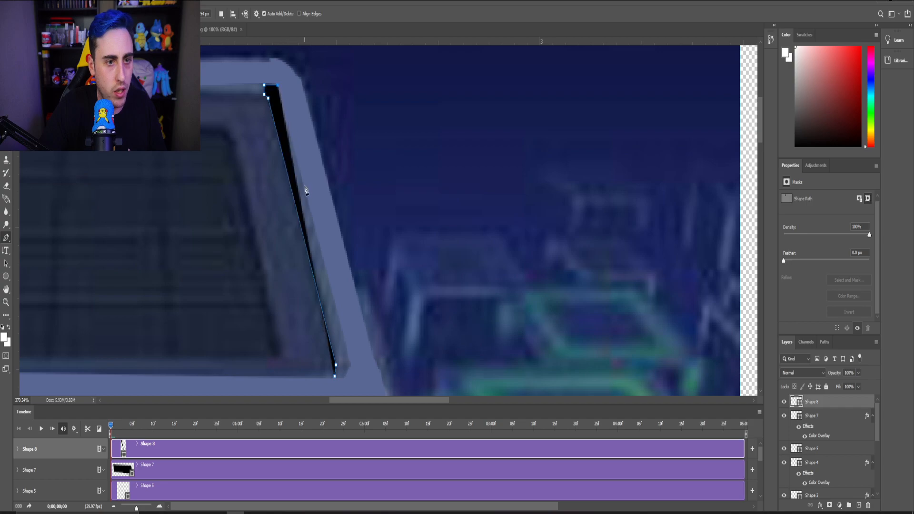
Trace the strip's outer edge down along the right rim with closely spaced points and finish it at the front rim.
left_click(312, 220)
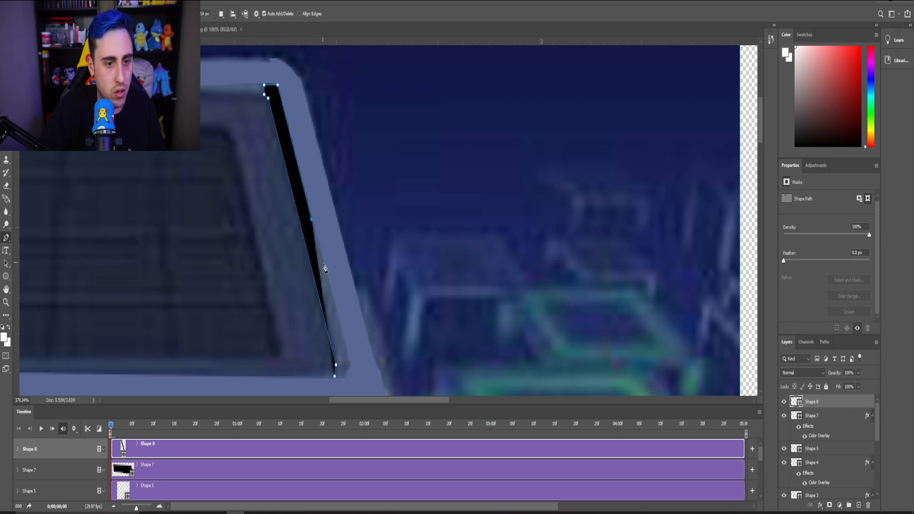
left_click(326, 271)
left_click(332, 299)
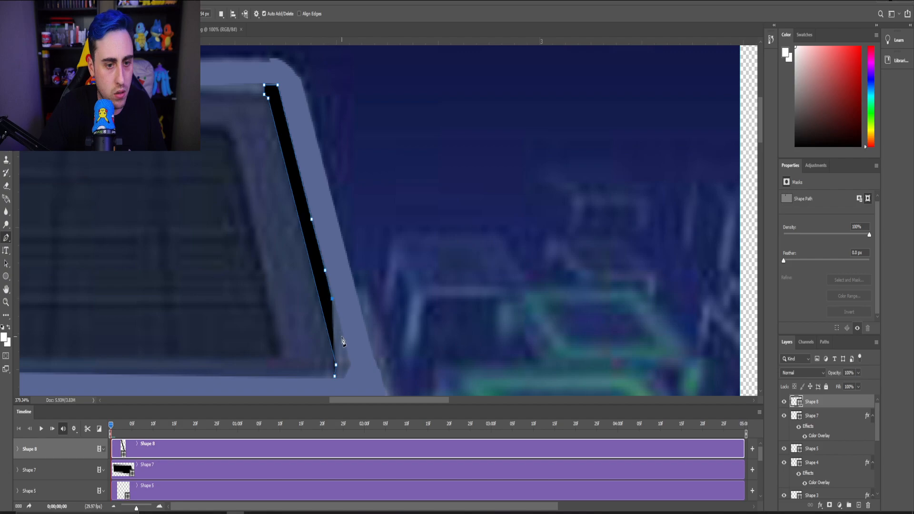
left_click(345, 349)
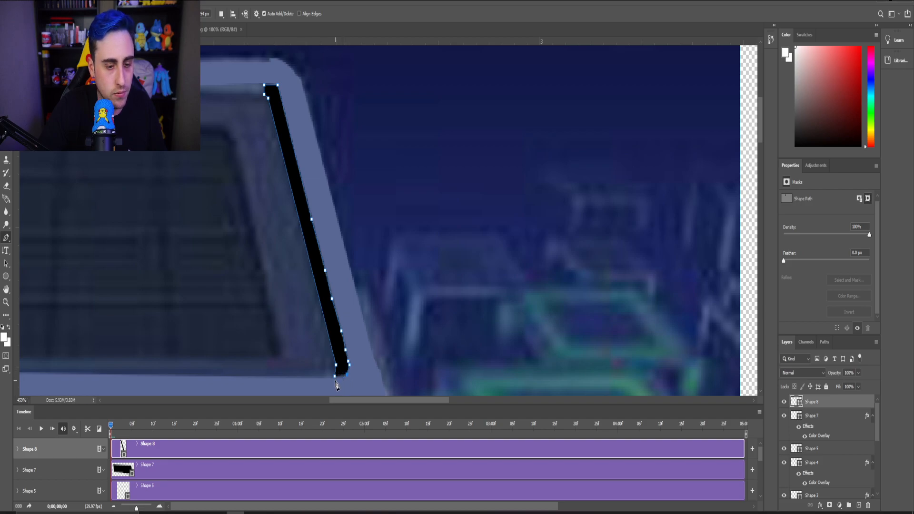
scroll(345, 383, "up", 5)
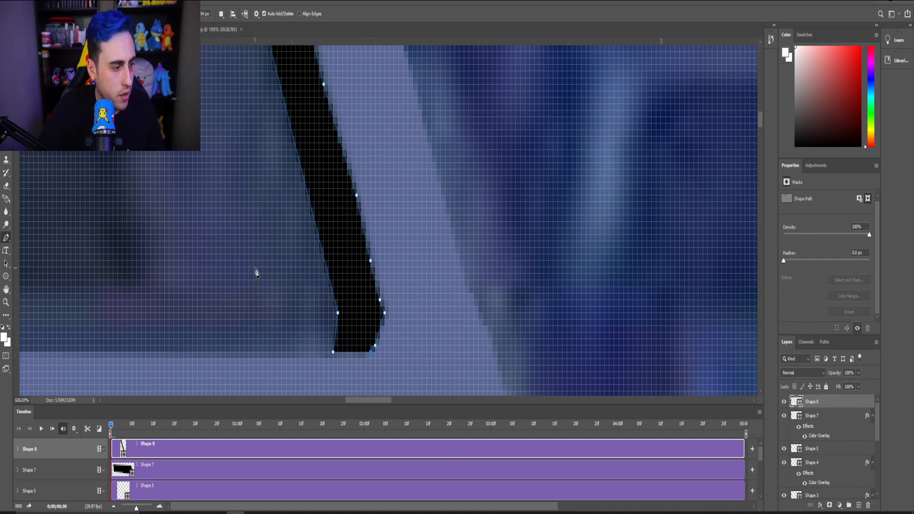
Apply the blue Color Overlay layer style to the new Shape 8 strip.
scroll(255, 272, "down", 5)
right_click(833, 409)
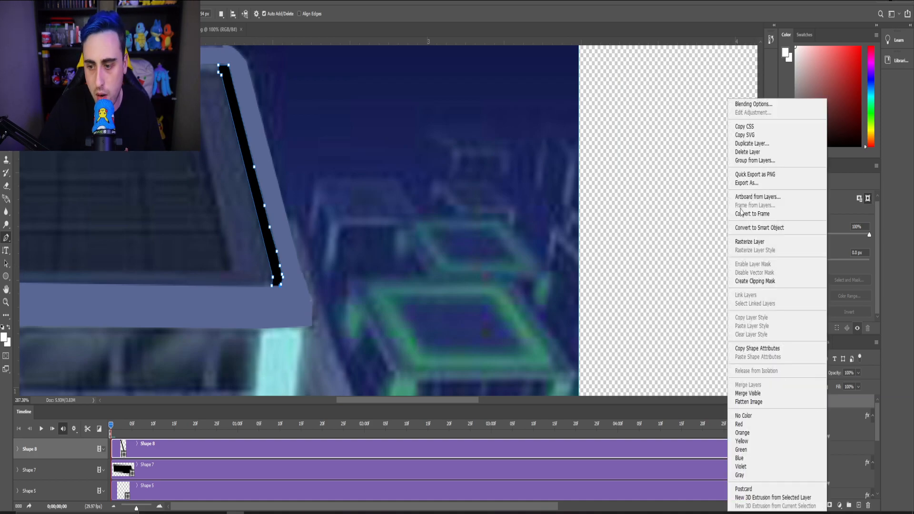
left_click(751, 104)
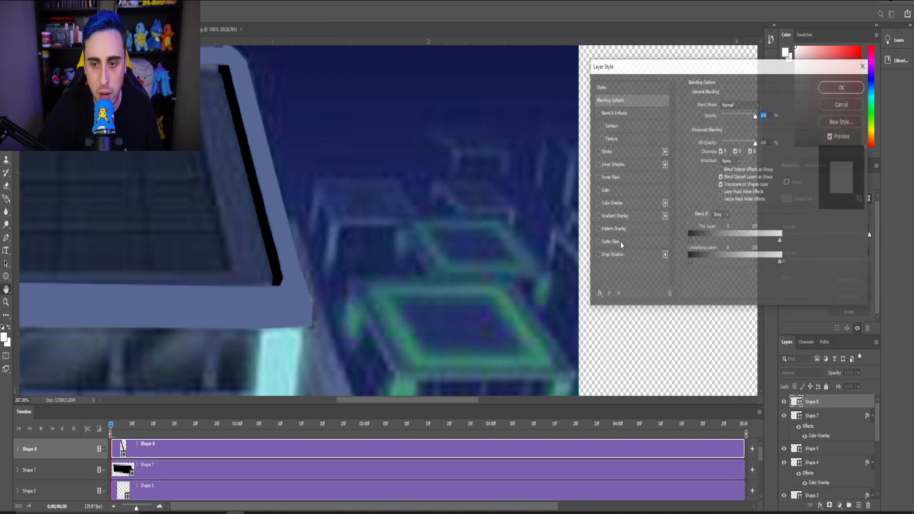
left_click(598, 203)
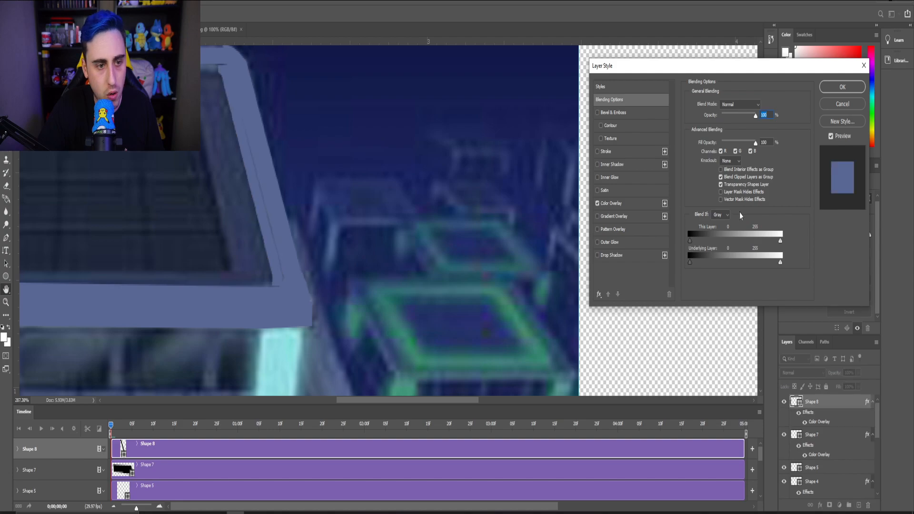
key("alt")
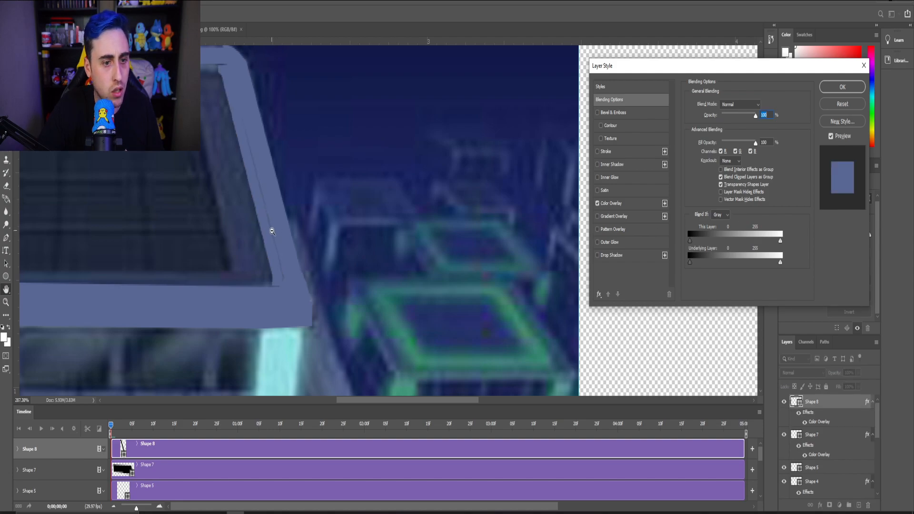
left_click(841, 87)
Shift the Shape 8 strip slightly right to close the thin seam between it and the roof's right rim.
scroll(282, 275, "up", 5)
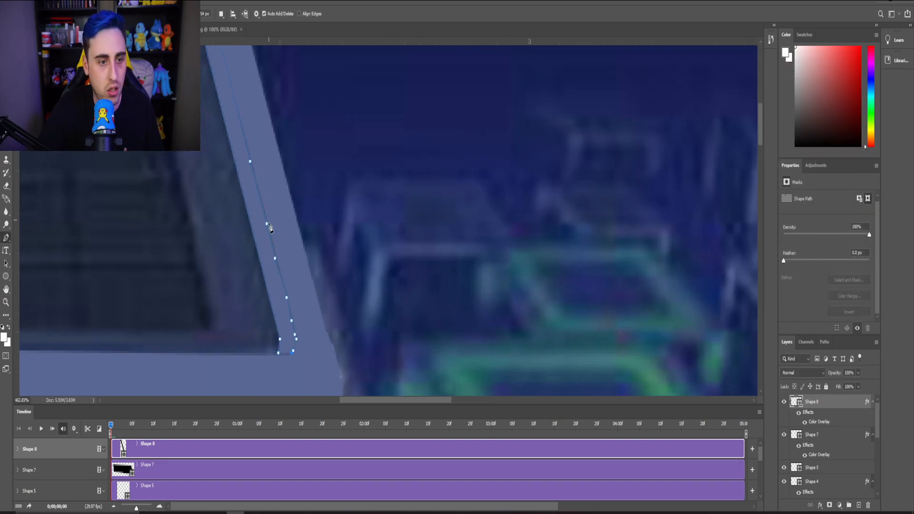
scroll(282, 275, "up", 1)
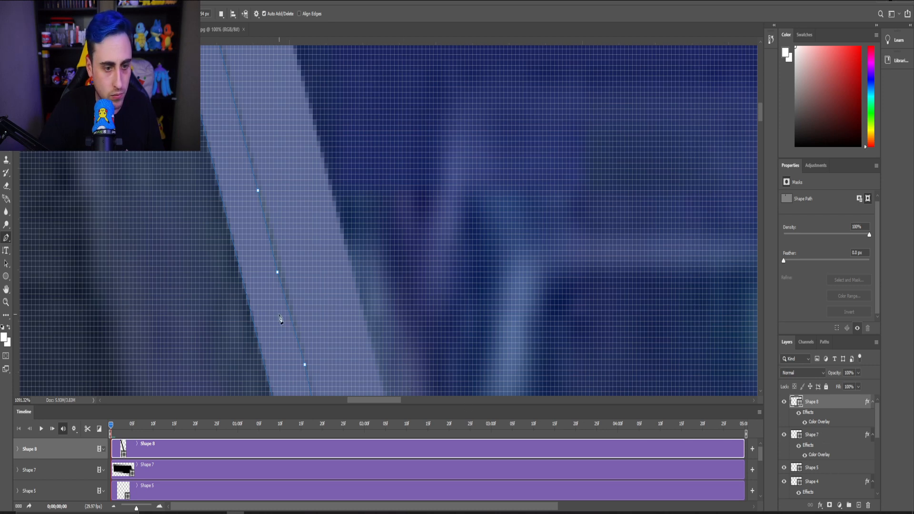
key("ctrl+z")
key("v")
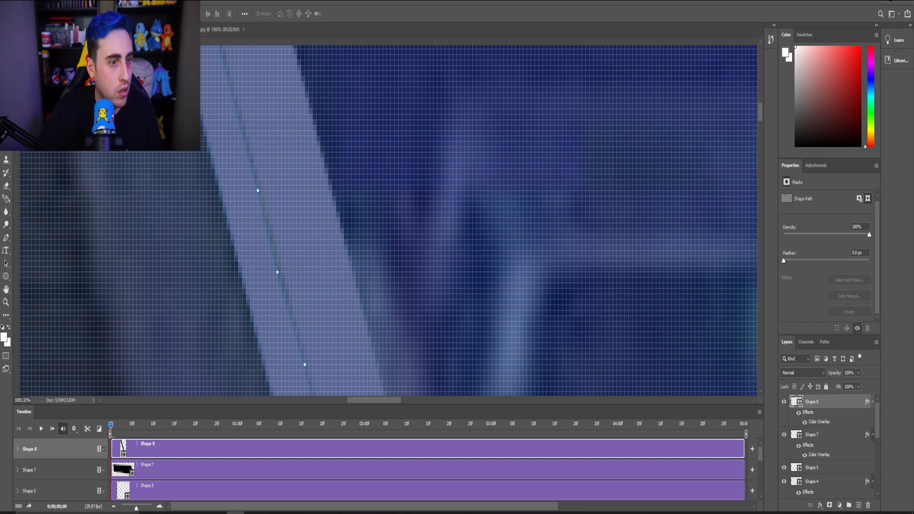
left_click_drag(244, 242, 250, 240)
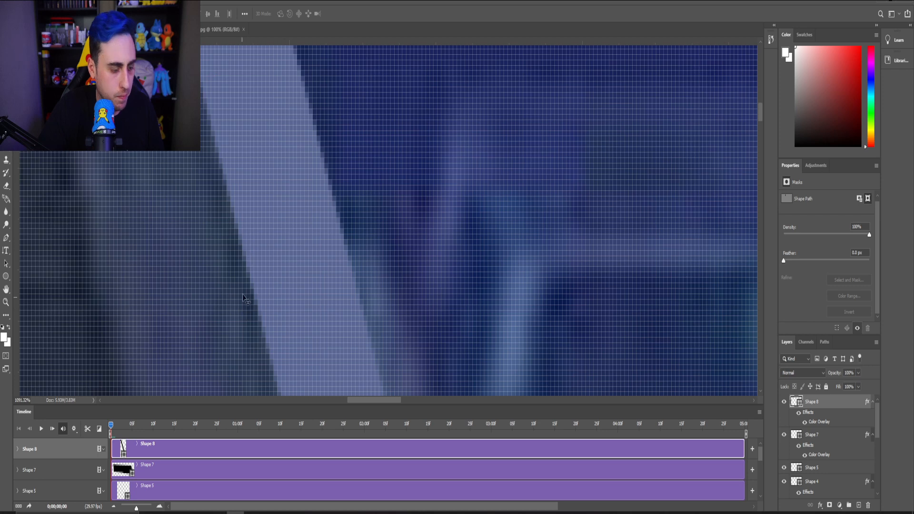
Stretch the bottom edge of the Shape 8 strip slightly down with Free Transform to meet the roof's front rim.
scroll(255, 330, "down", 5)
scroll(255, 334, "down", 3)
scroll(260, 379, "up", 12)
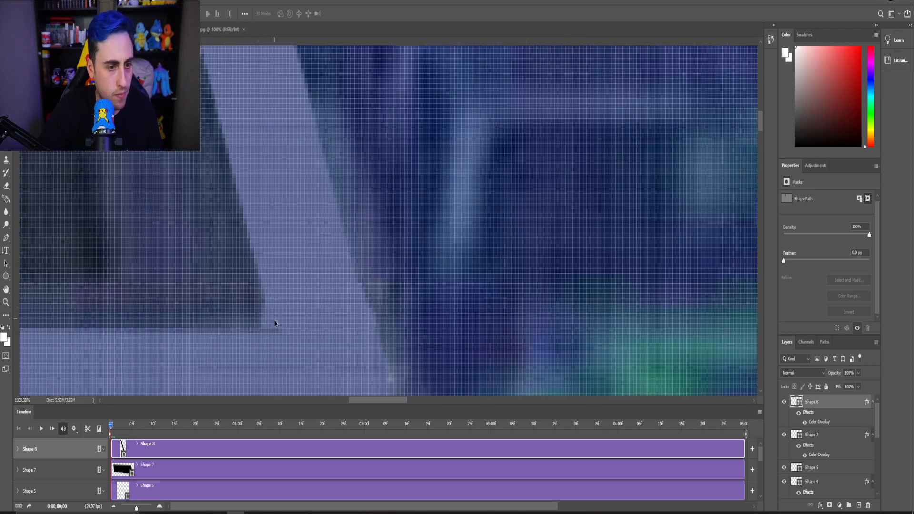
key("ctrl+t")
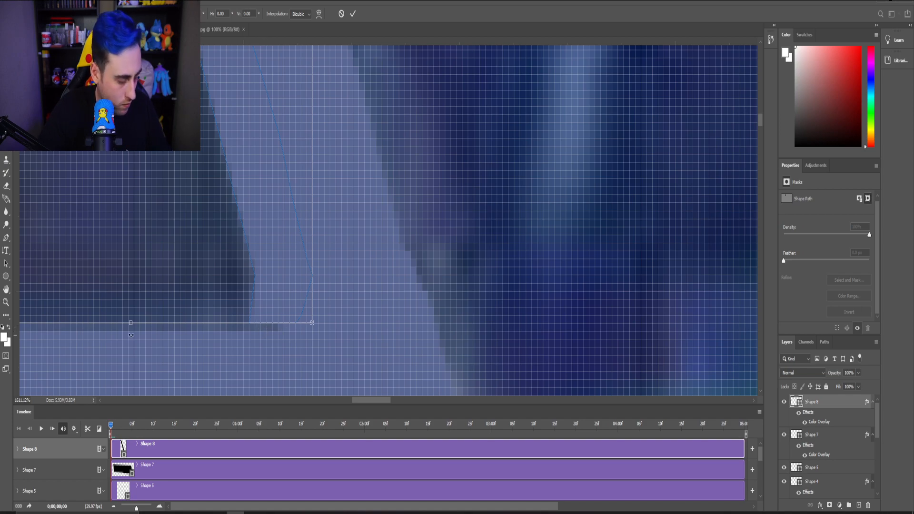
left_click_drag(130, 324, 130, 328)
scroll(163, 297, "down", 6)
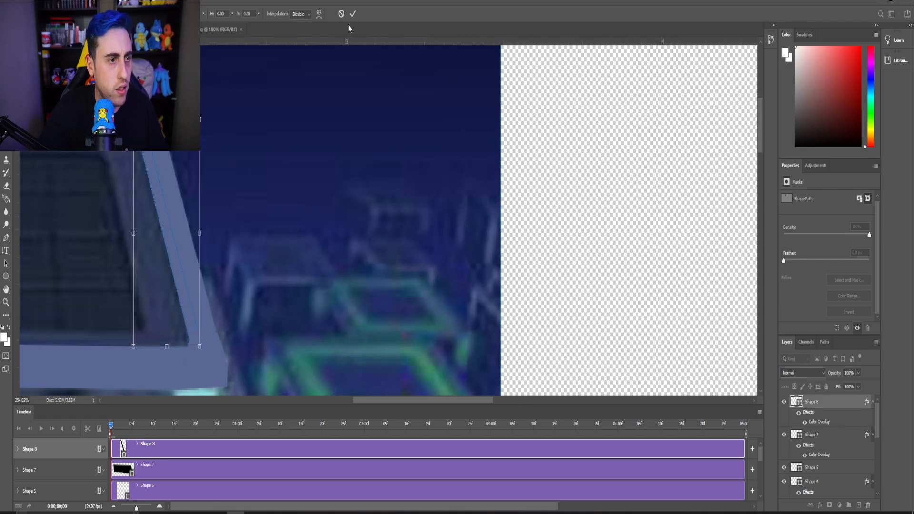
left_click(353, 13)
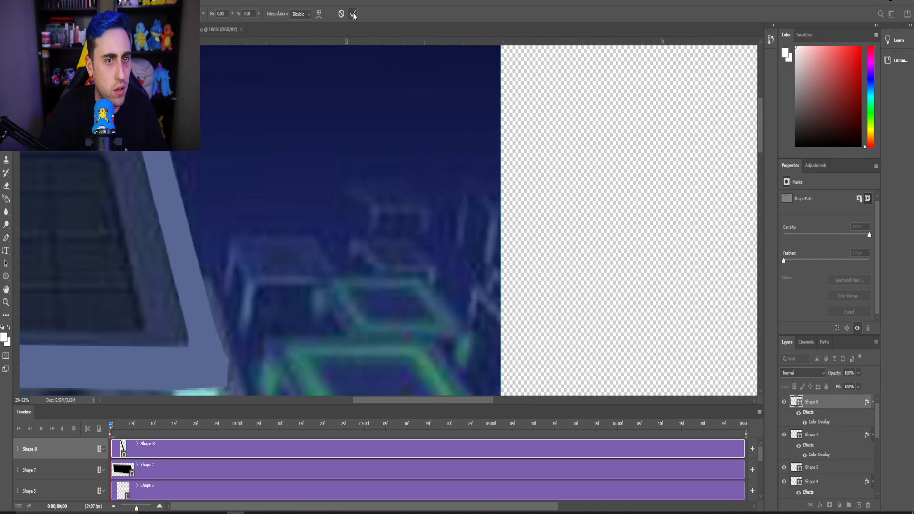
Stretch the top edge of the Shape 8 strip slightly up with Free Transform to meet the roof's back rim.
scroll(181, 229, "up", 5)
scroll(254, 163, "up", 1)
key("ctrl+t")
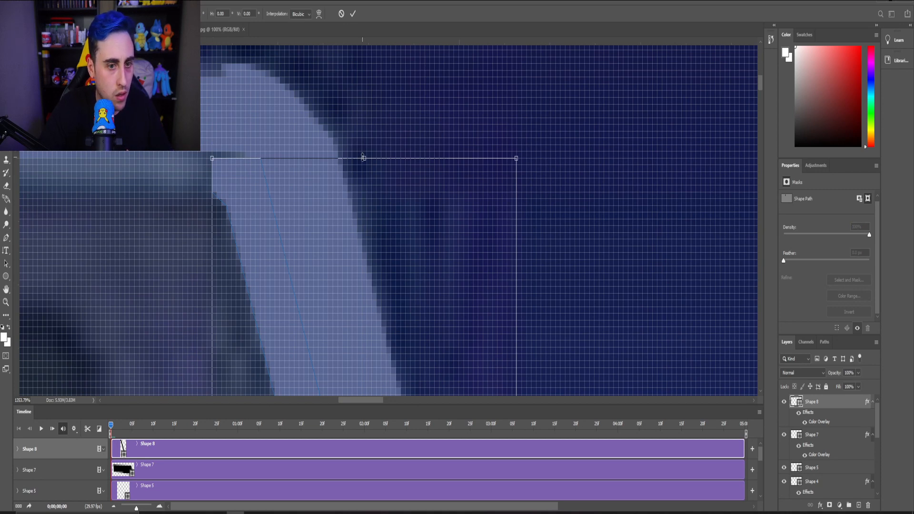
left_click_drag(364, 157, 360, 147)
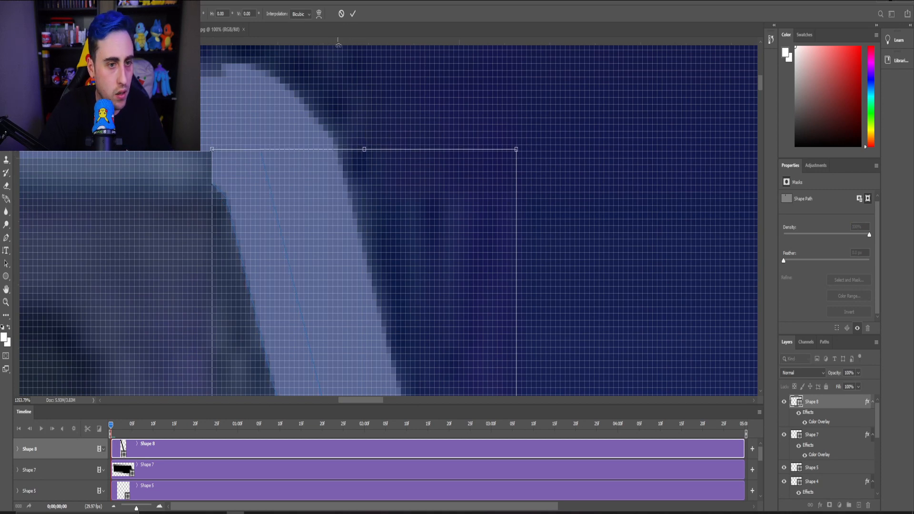
left_click(353, 13)
Inspect the roof frame's right rim and inner corners for gaps, and select the Layer 1 city image.
scroll(292, 310, "down", 5)
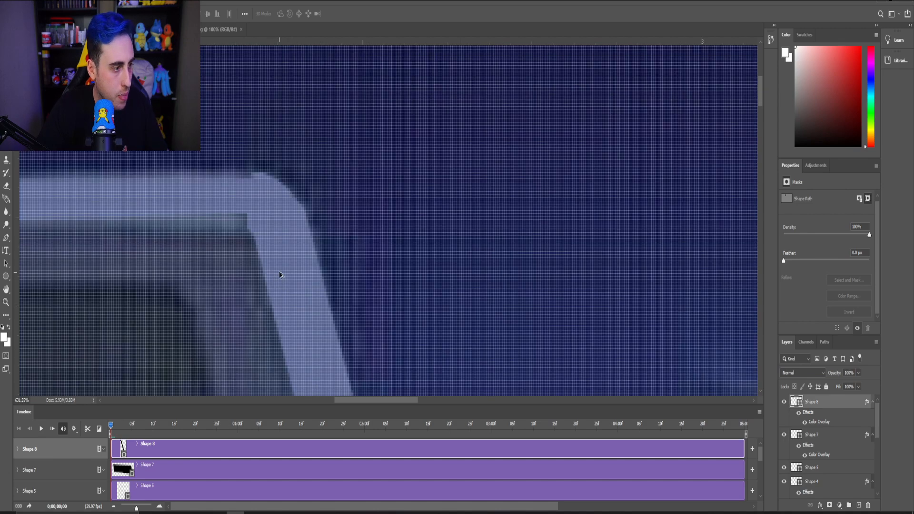
scroll(298, 382, "down", 2)
scroll(300, 381, "up", 8)
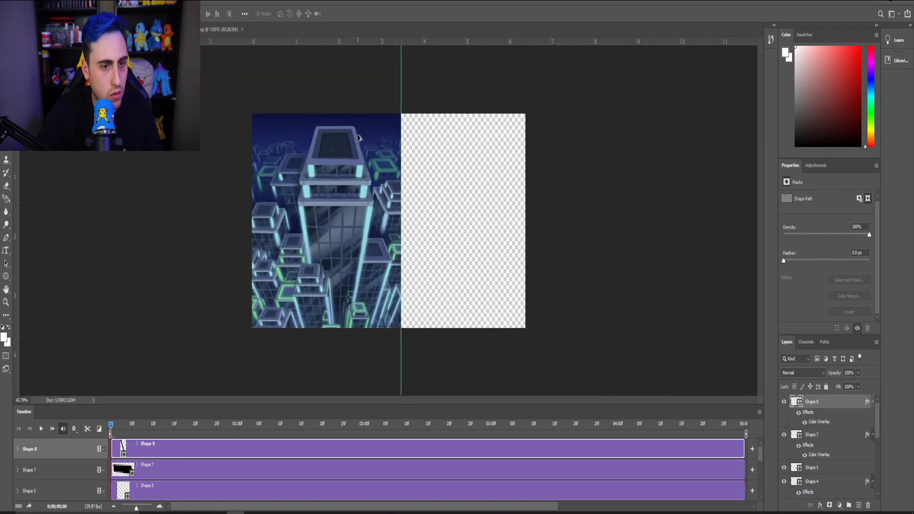
scroll(347, 92, "up", 3)
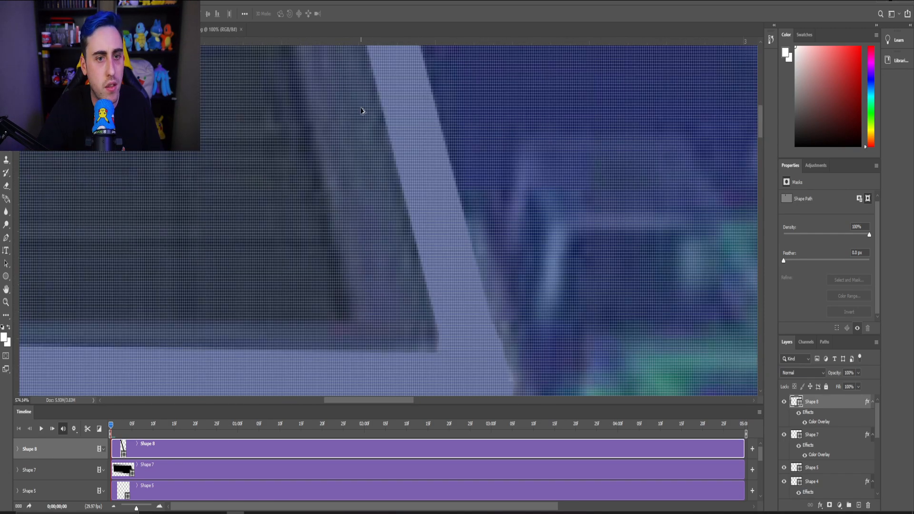
scroll(364, 112, "down", 4)
scroll(333, 100, "up", 3)
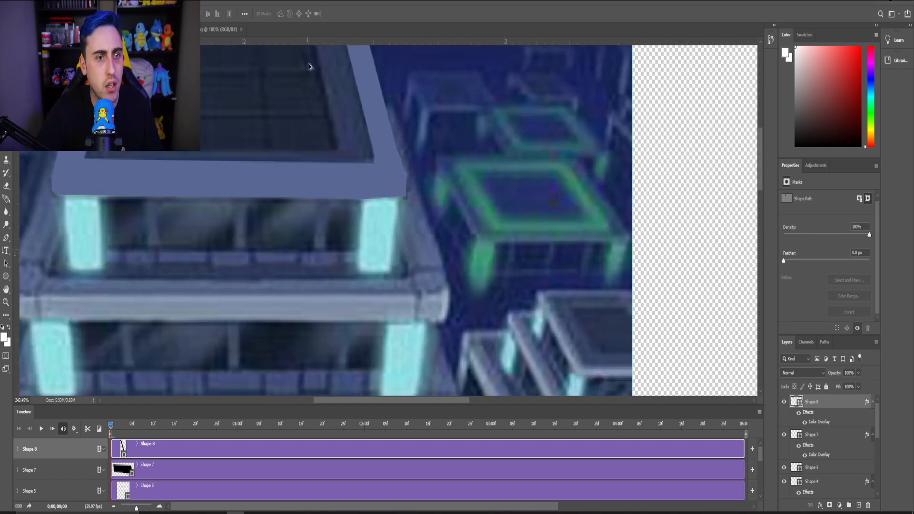
scroll(717, 163, "up", 3)
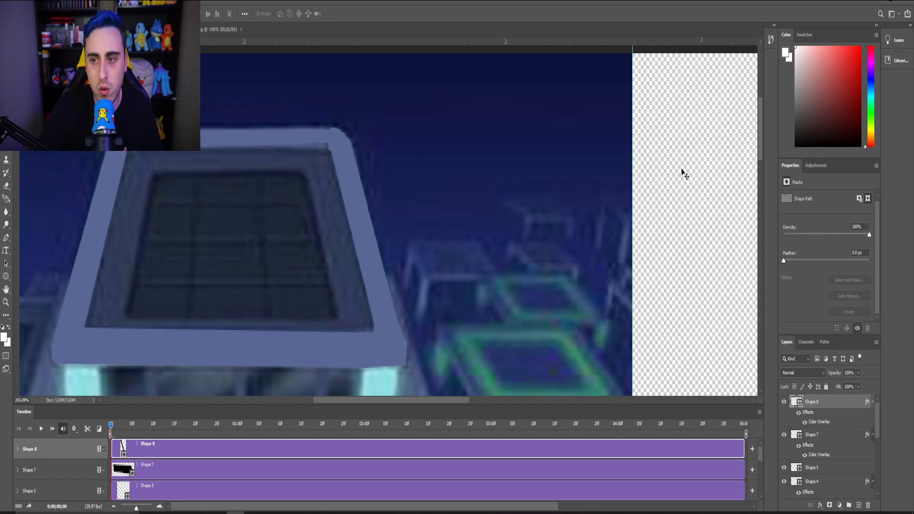
scroll(251, 127, "up", 3)
scroll(388, 192, "up", 1)
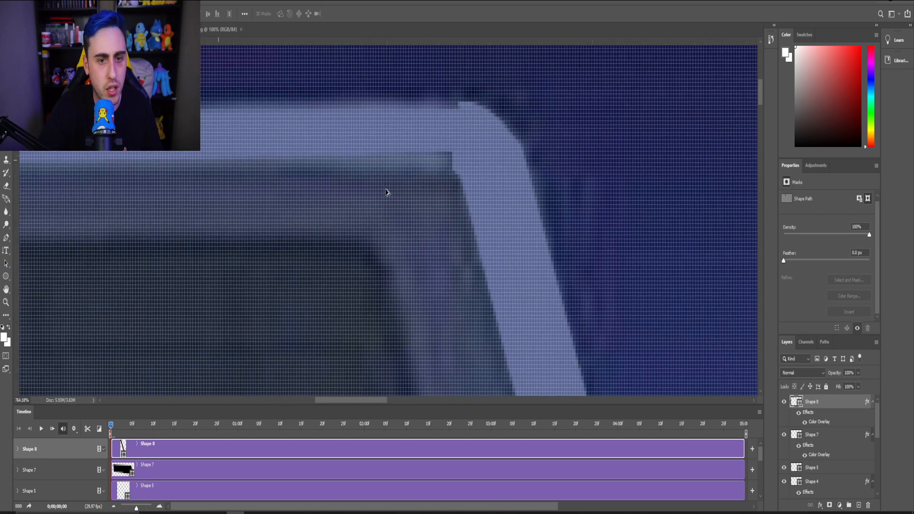
left_click(452, 177)
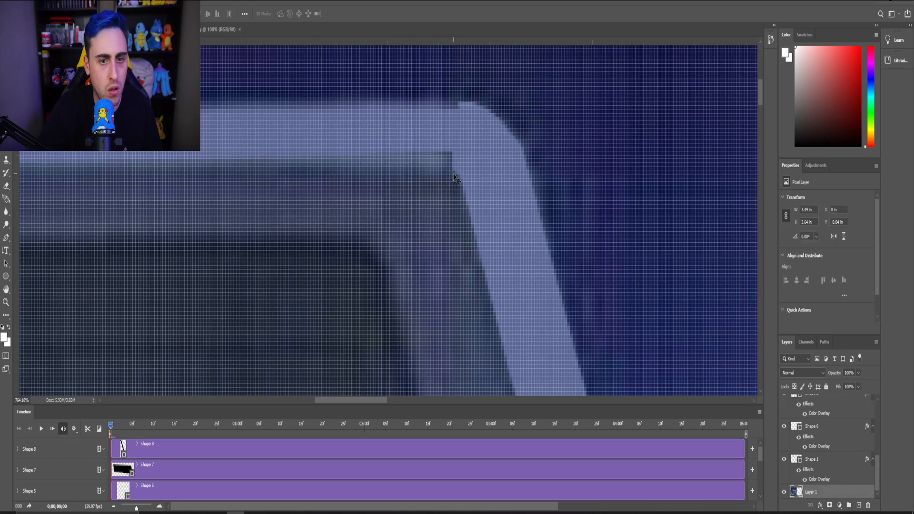
Trace the lower edge of the roof's back rim with the Pen tool, from the right inner corner to the left one, directly above Layer 1.
left_click(6, 237)
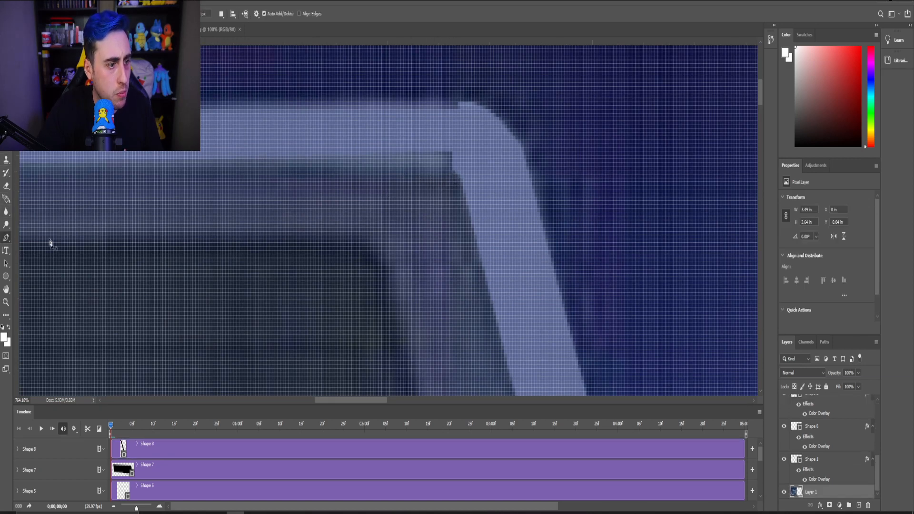
left_click(456, 178)
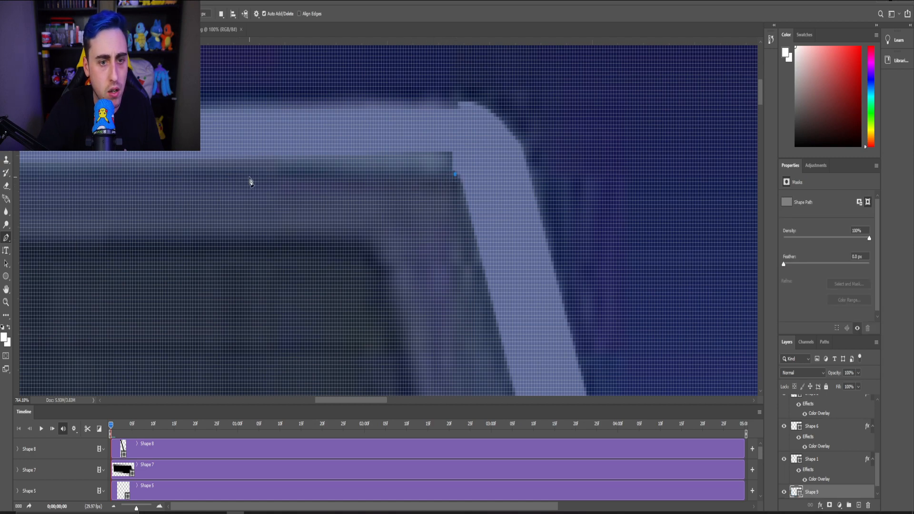
scroll(205, 186, "up", 1)
scroll(147, 204, "down", 3)
scroll(84, 204, "up", 2)
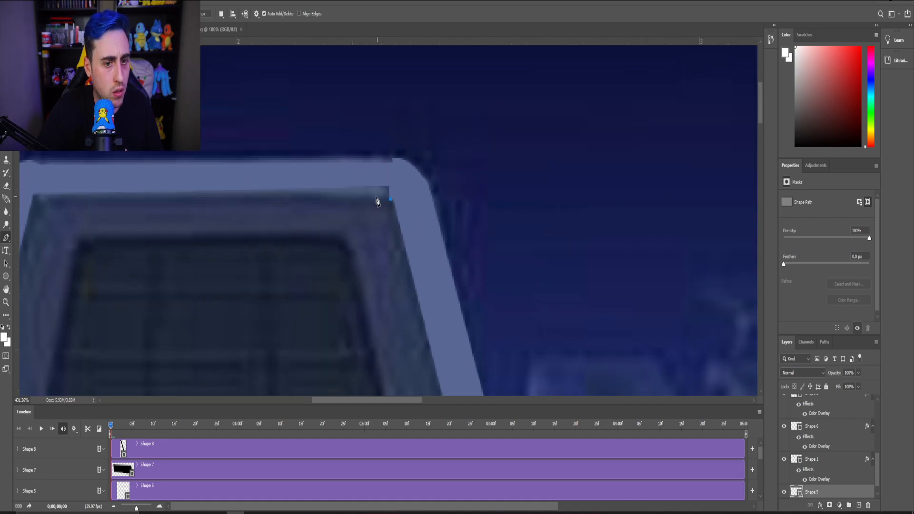
left_click(309, 195)
left_click(249, 195)
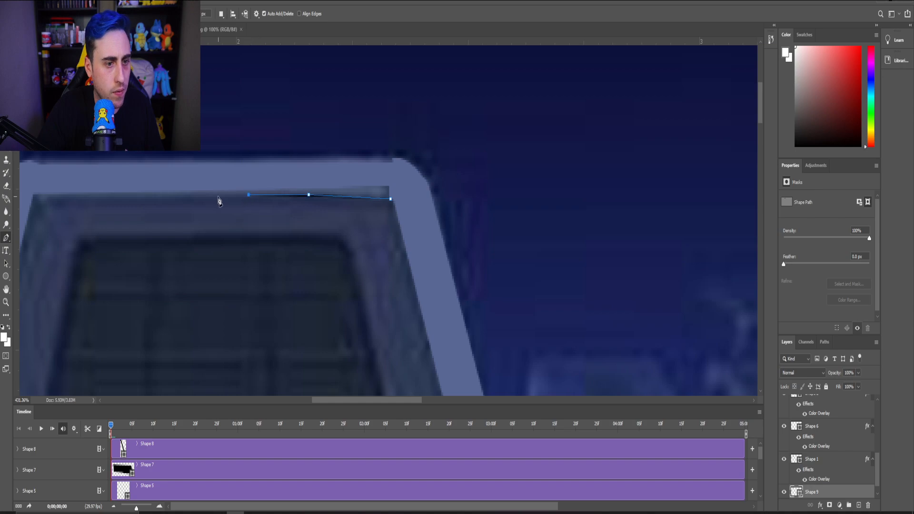
left_click(194, 195)
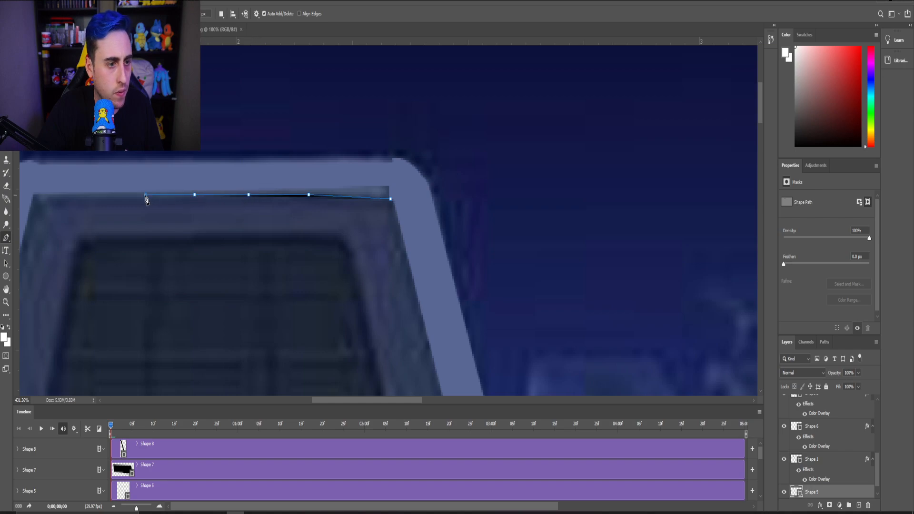
left_click(82, 195)
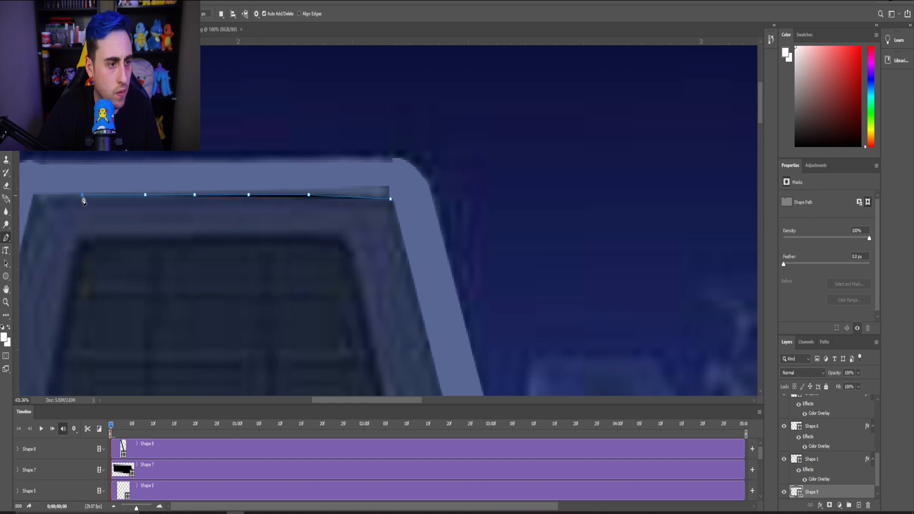
left_click(48, 194)
left_click(34, 192)
Carry the Pen tool path back through the middle of the roof's back rim to its right end, filling the gap beneath the rim.
left_click(45, 171)
left_click(252, 171)
left_click(358, 176)
left_click(383, 175)
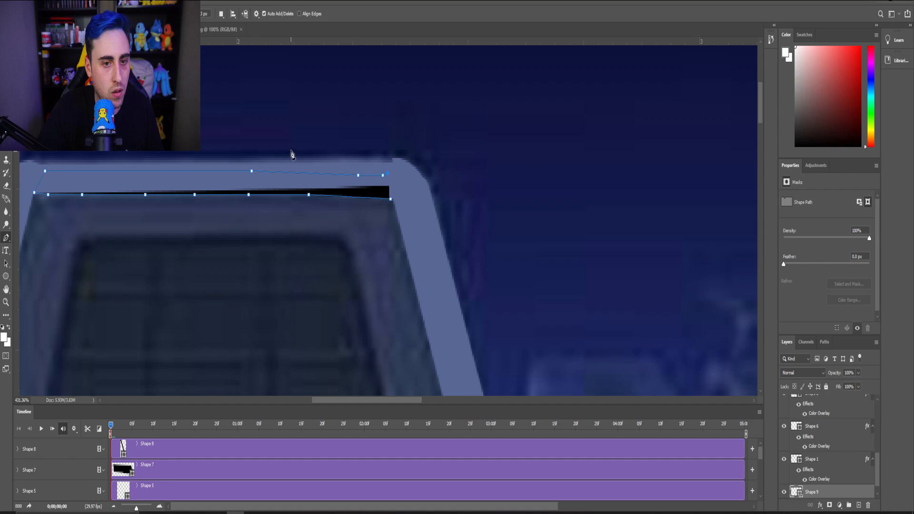
Apply the blue-grey Color Overlay layer style to the Shape 9 strip along the roof's back rim.
scroll(812, 453, "down", 1)
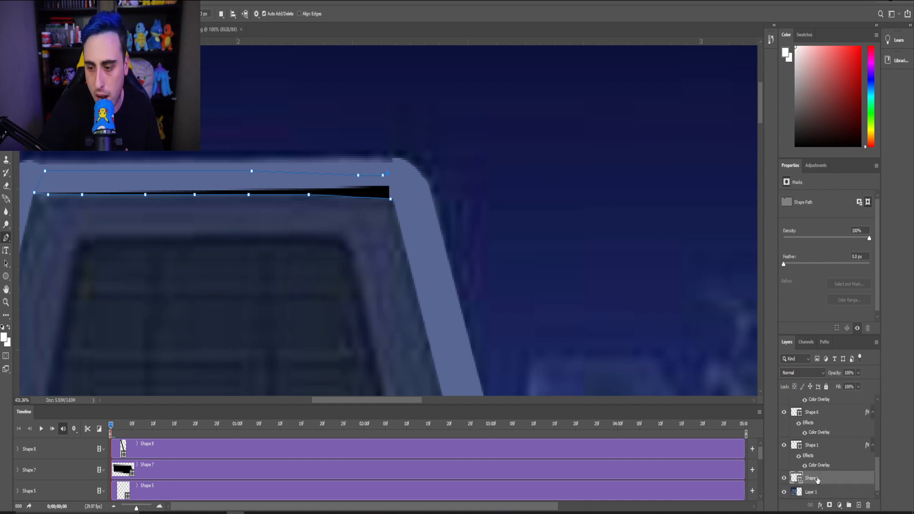
right_click(817, 476)
left_click(837, 71)
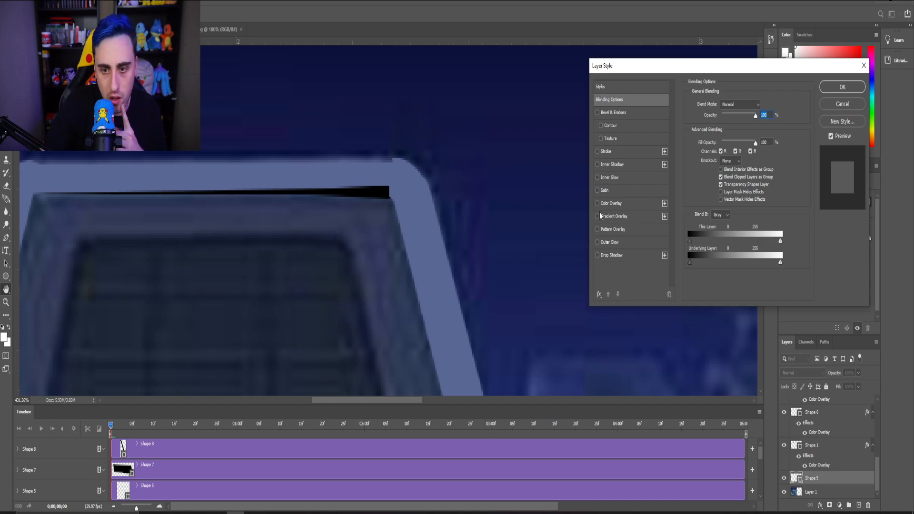
left_click(597, 204)
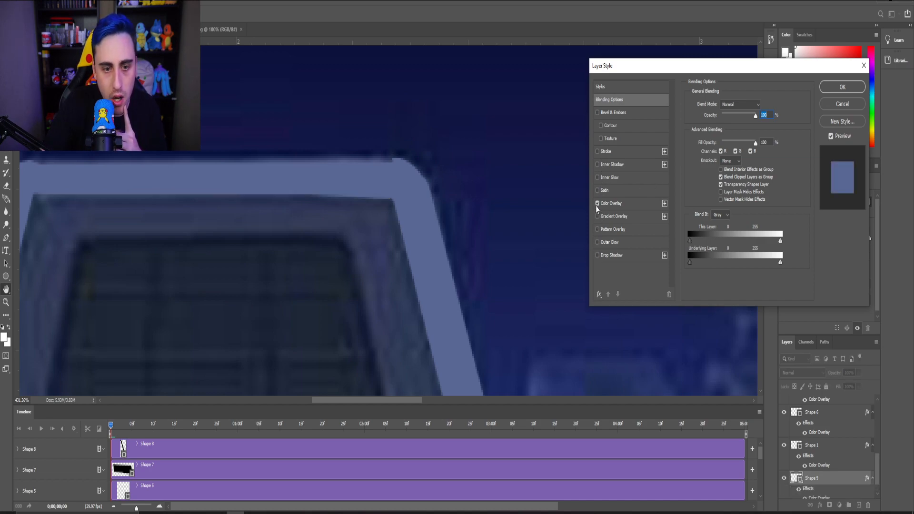
left_click(842, 87)
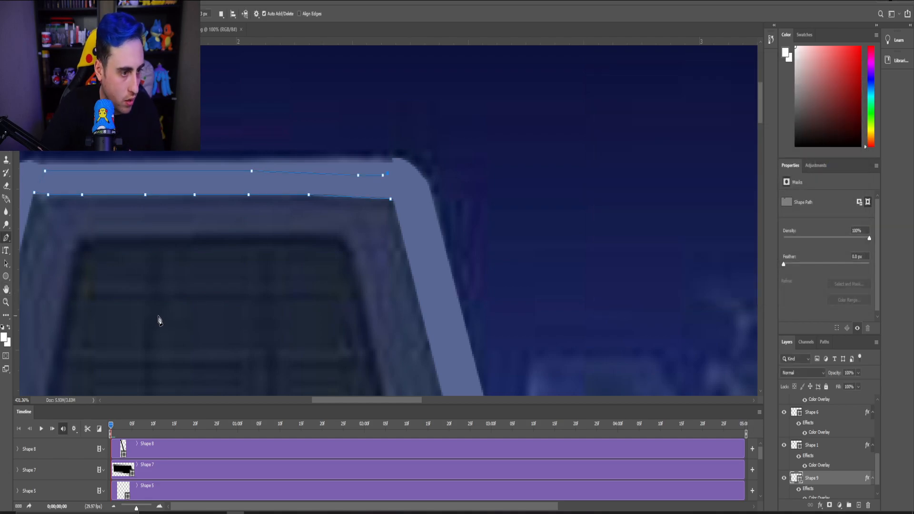
Hide the Layer 1 city image and examine the traced roof frame on its own for gaps and uneven edges.
scroll(103, 322, "down", 5)
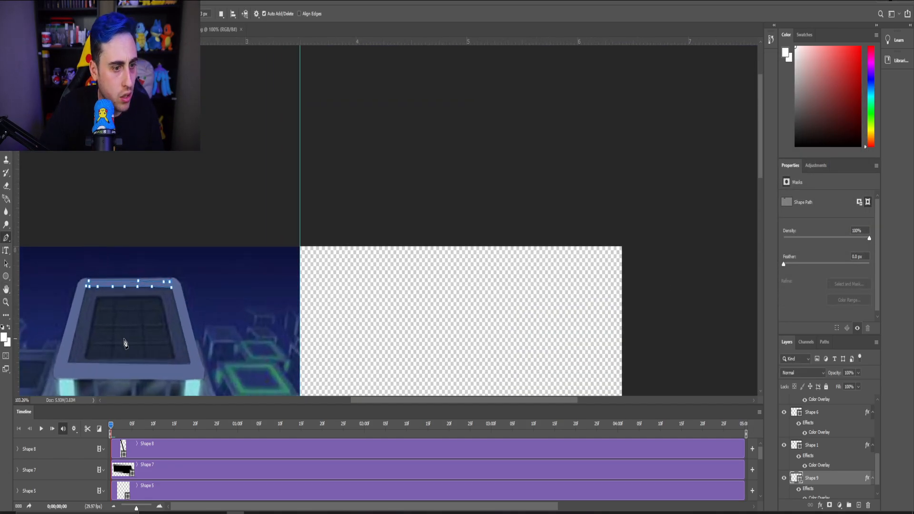
scroll(812, 455, "down", 1)
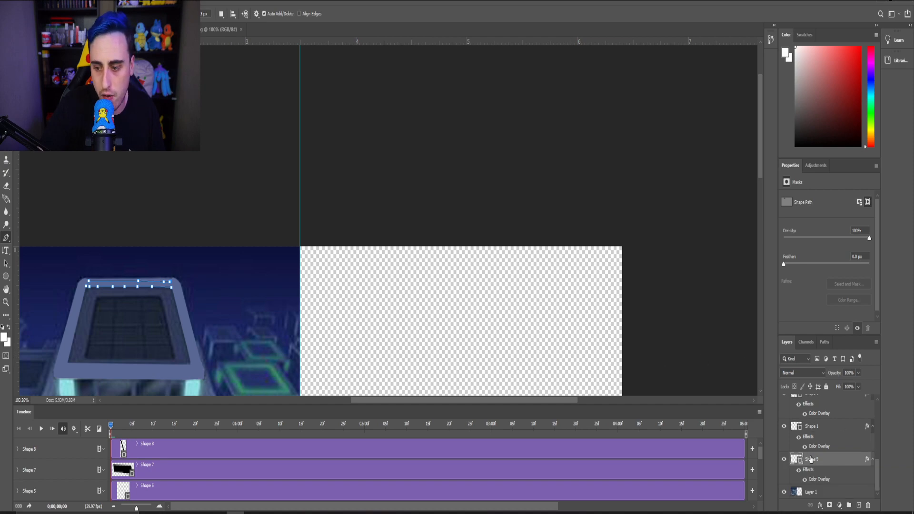
left_click(784, 492)
left_click(151, 316)
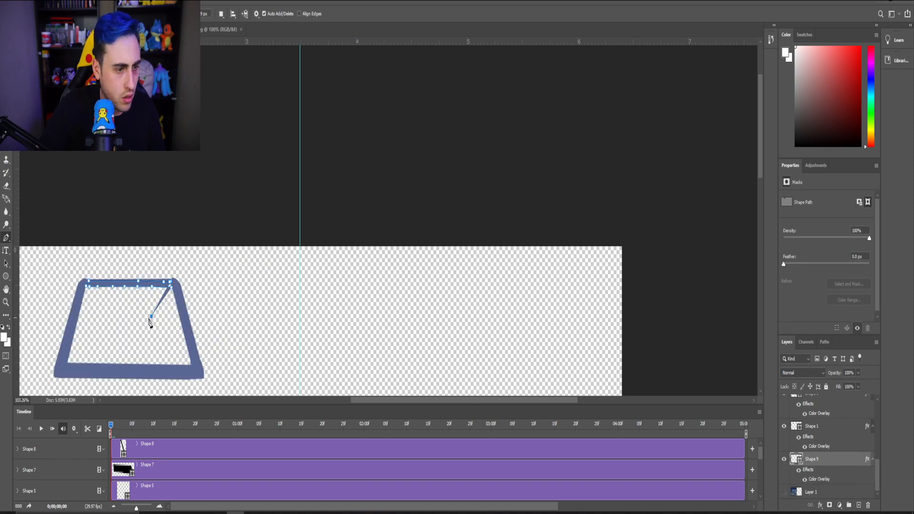
key("ctrl+z")
key("v")
scroll(145, 344, "down", 1)
scroll(144, 343, "up", 1)
left_click(143, 341)
scroll(121, 334, "down", 2)
scroll(120, 336, "up", 3)
scroll(121, 338, "up", 1)
scroll(121, 339, "down", 3)
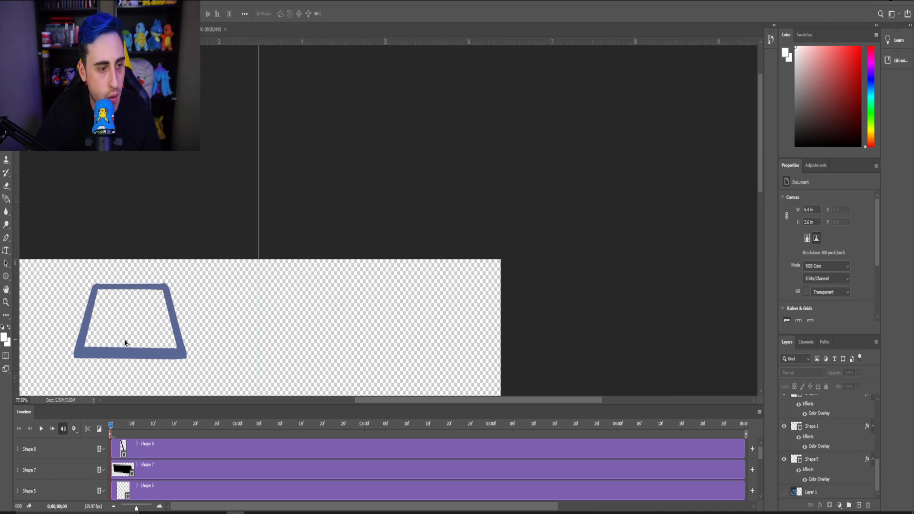
scroll(124, 342, "down", 1)
scroll(126, 326, "down", 2)
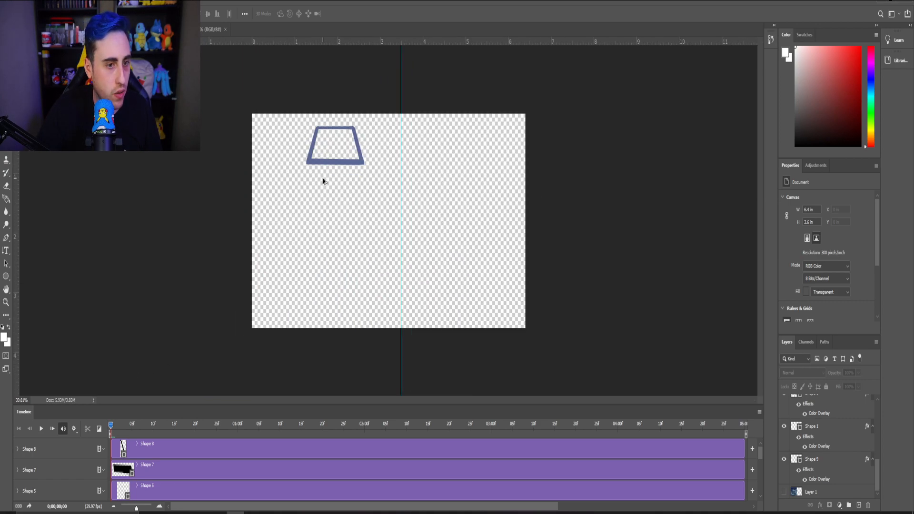
scroll(335, 151, "up", 1)
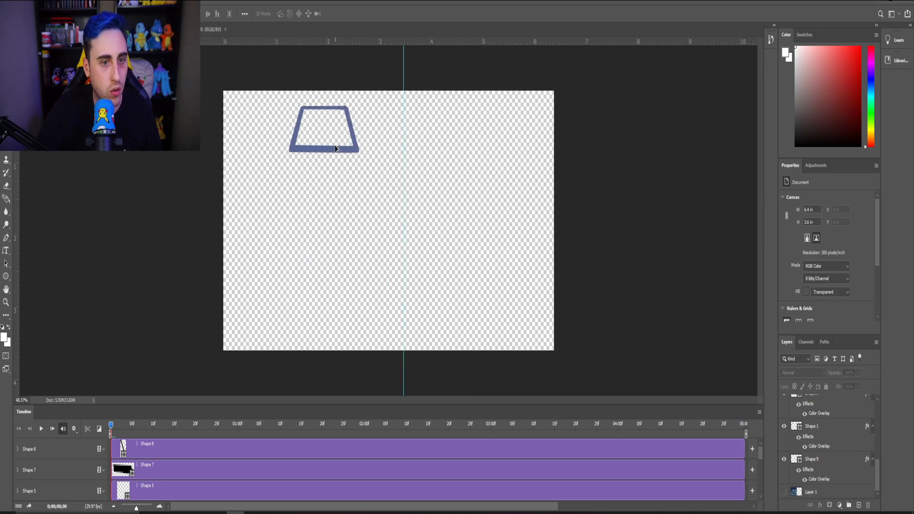
Show the Layer 1 city image again and add a new empty layer above Shape 8.
left_click(785, 493)
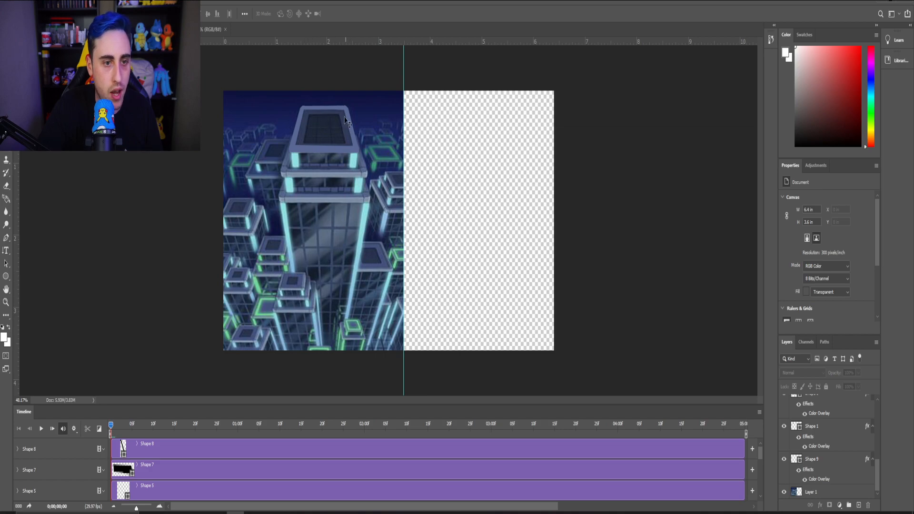
scroll(393, 214, "up", 5)
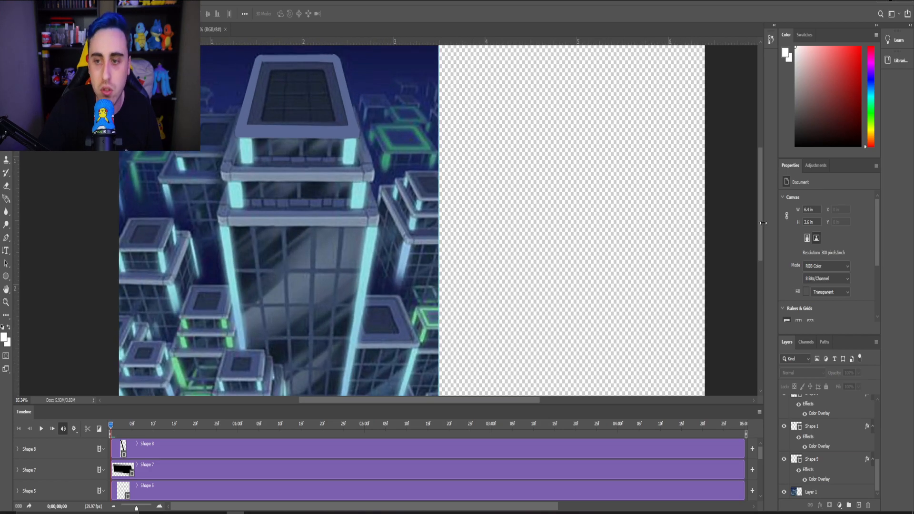
scroll(757, 195, "up", 2)
scroll(275, 144, "up", 4)
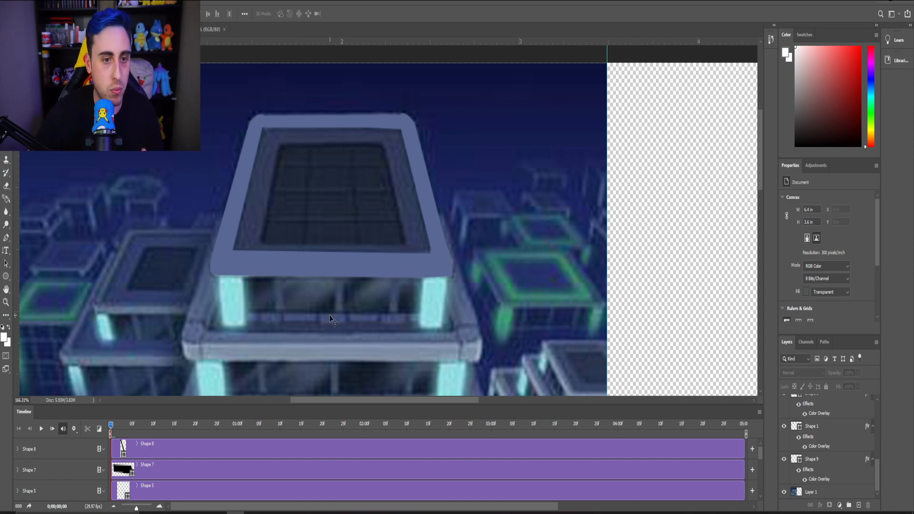
scroll(267, 140, "up", 5)
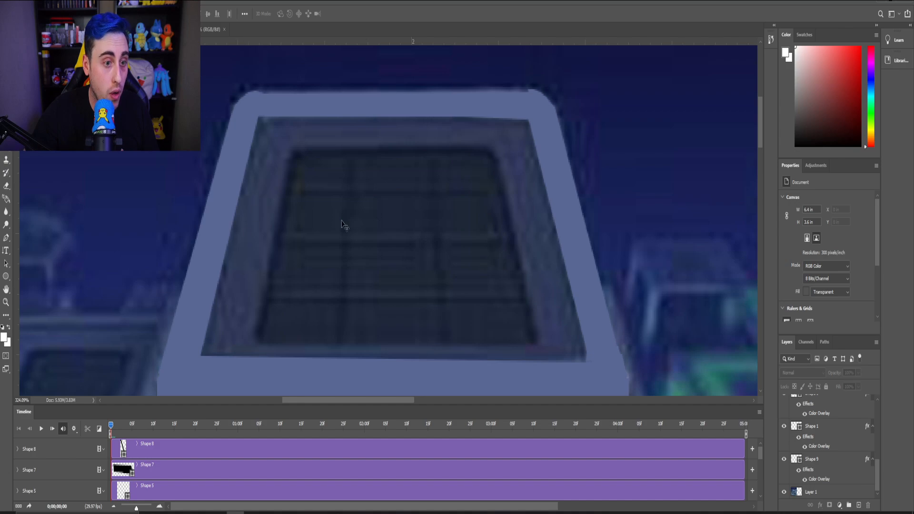
scroll(846, 460, "up", 5)
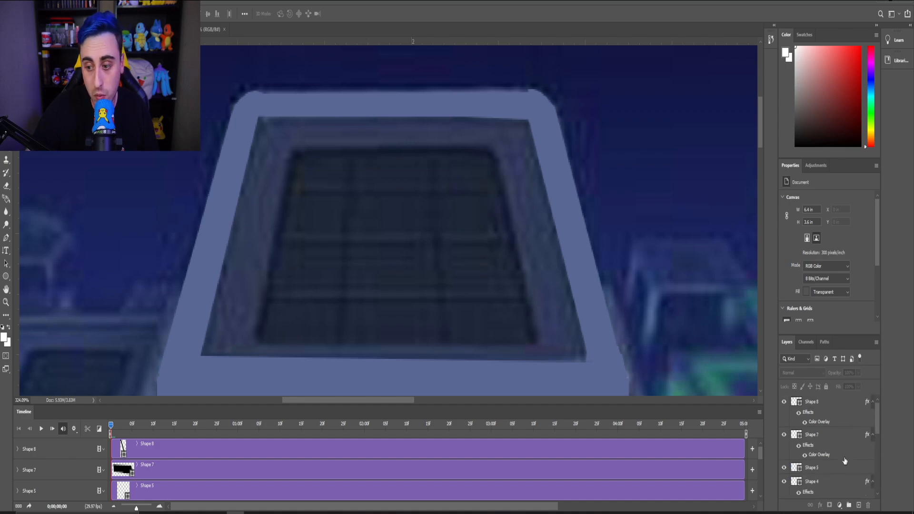
left_click(858, 505)
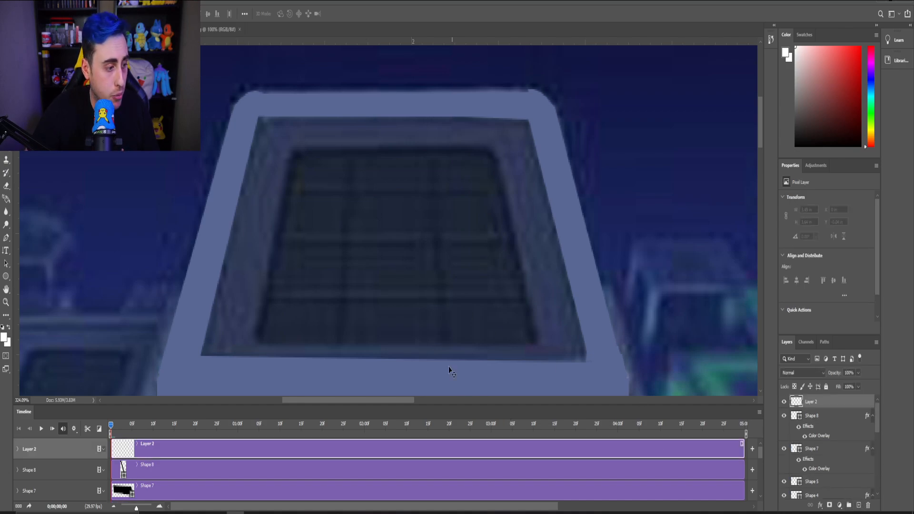
Trace the inner edge of the roof recess's left border with the Pen tool, from the back-left corner around the dark panel's front-left corner.
scroll(274, 129, "up", 5)
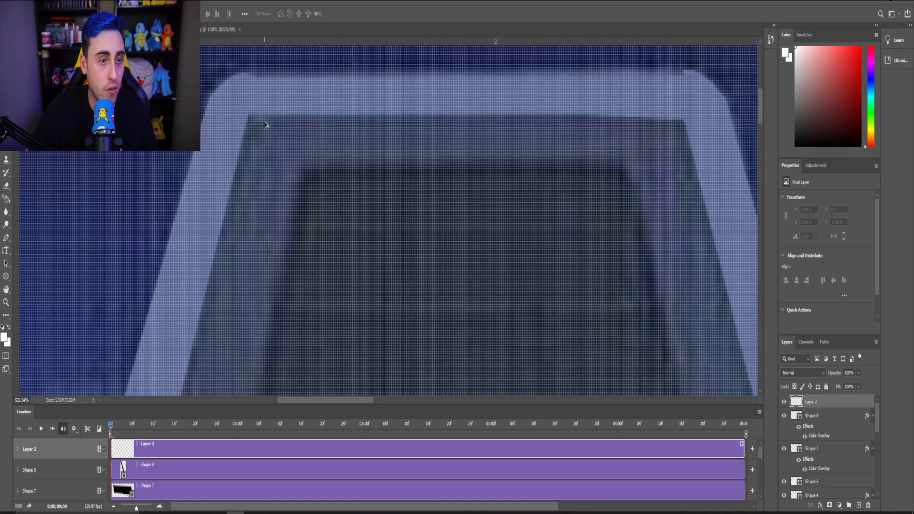
scroll(266, 136, "down", 4)
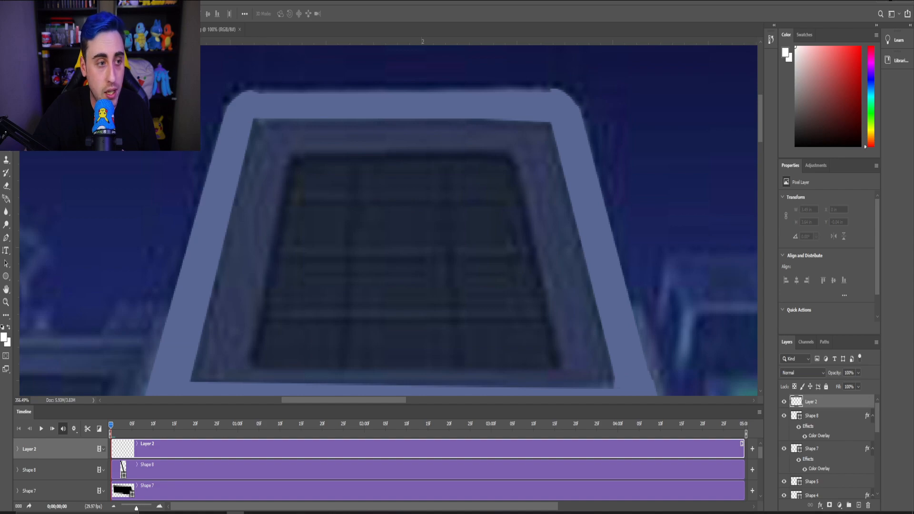
left_click(6, 238)
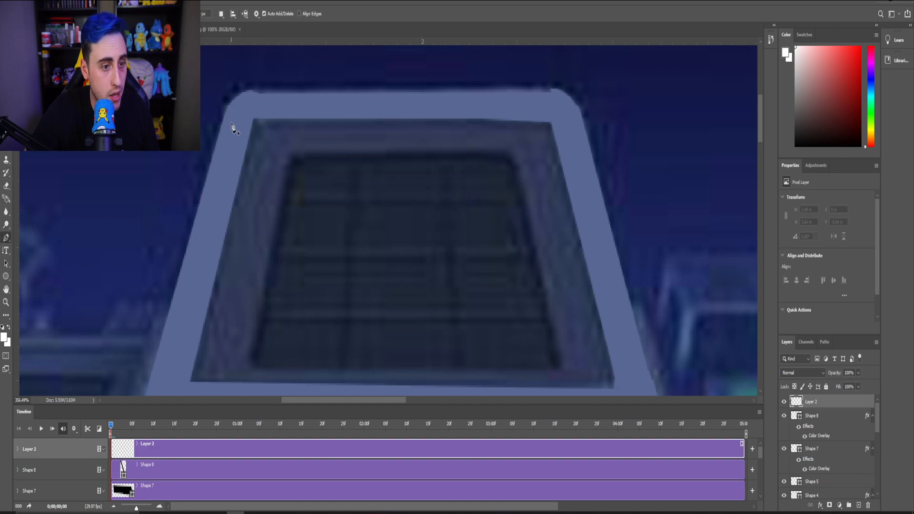
scroll(274, 146, "down", 2)
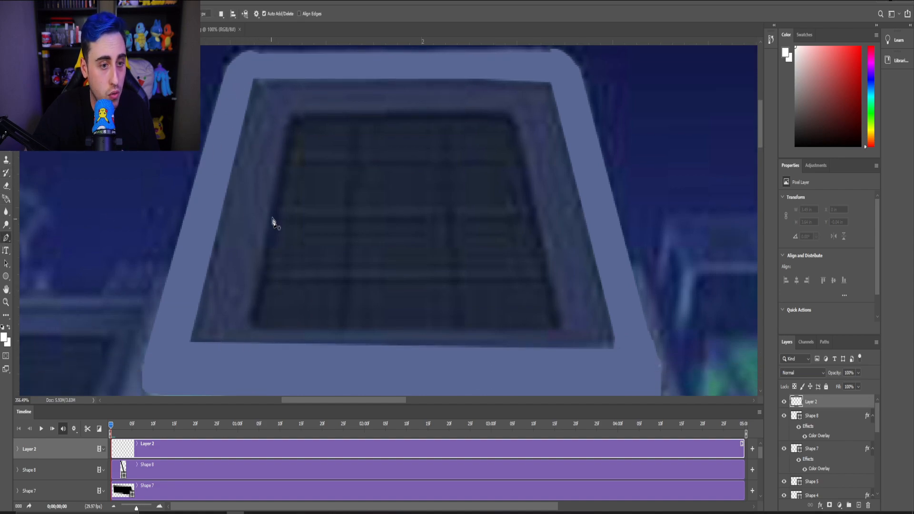
left_click(256, 79)
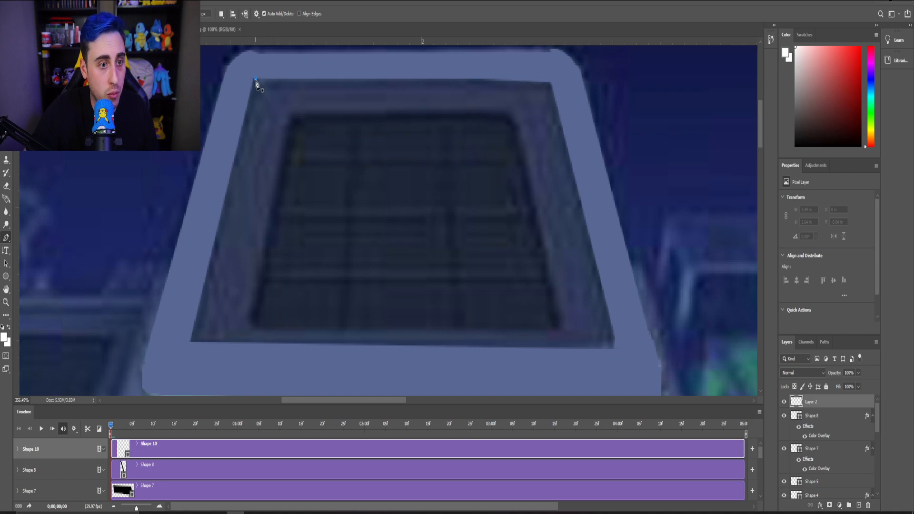
left_click(288, 128)
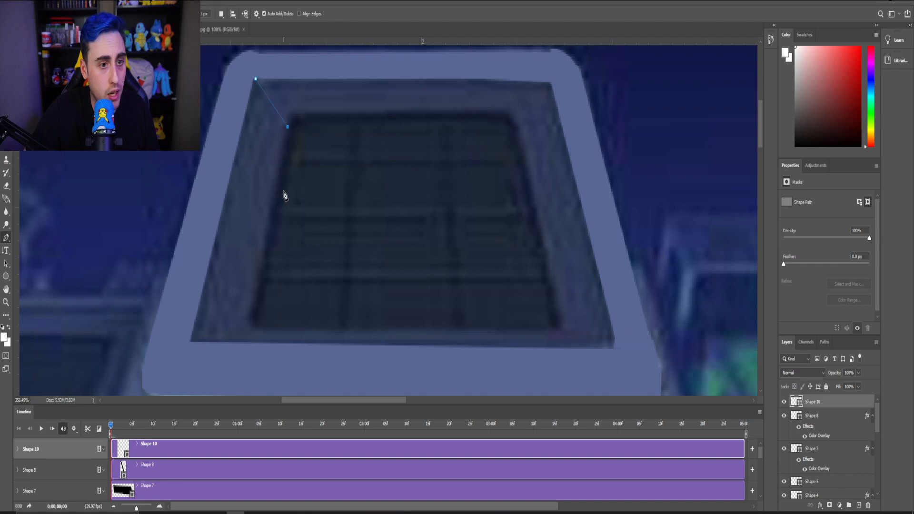
left_click(250, 317)
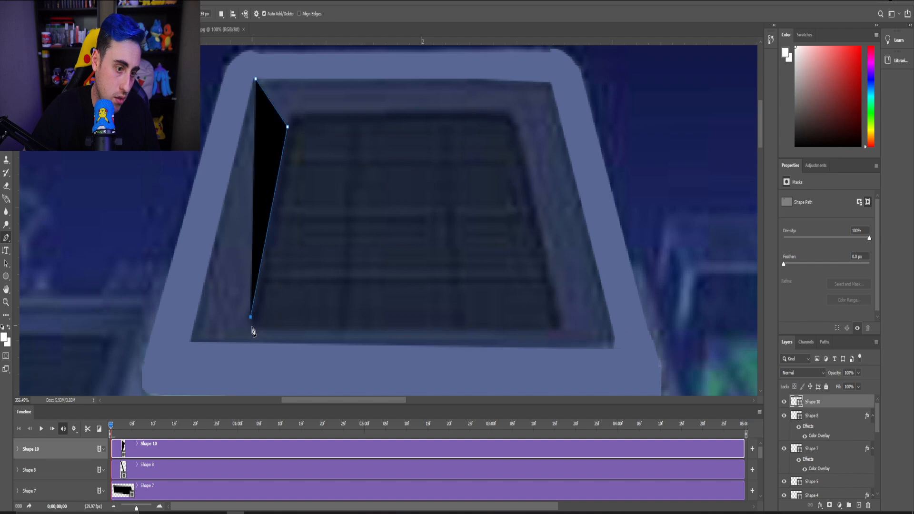
left_click(253, 329)
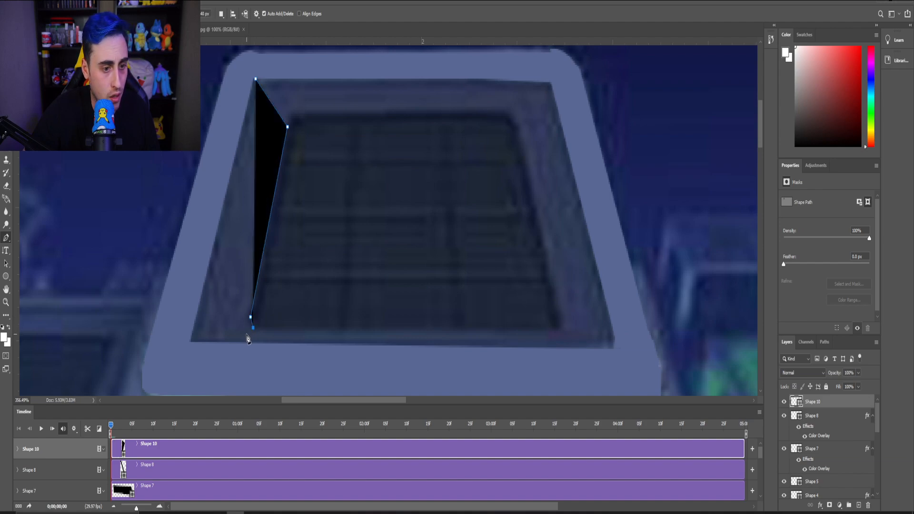
left_click(243, 335)
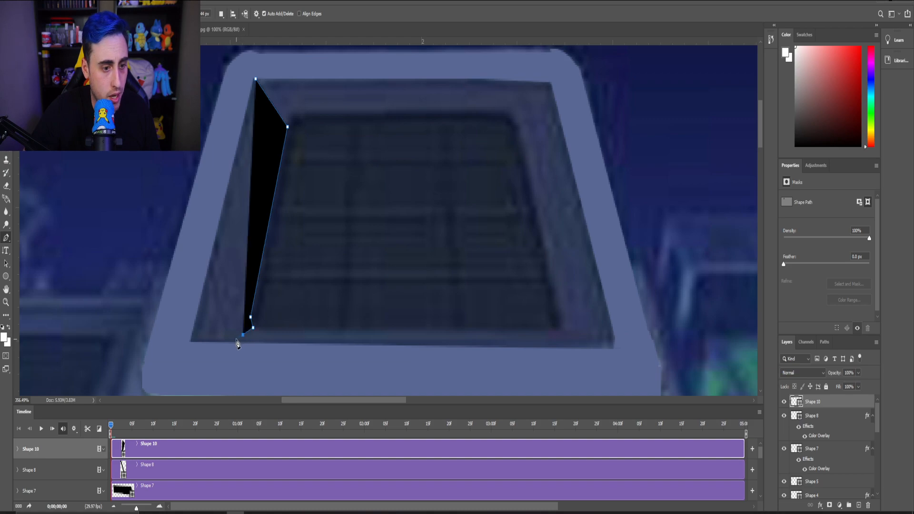
left_click(237, 340)
left_click(230, 342)
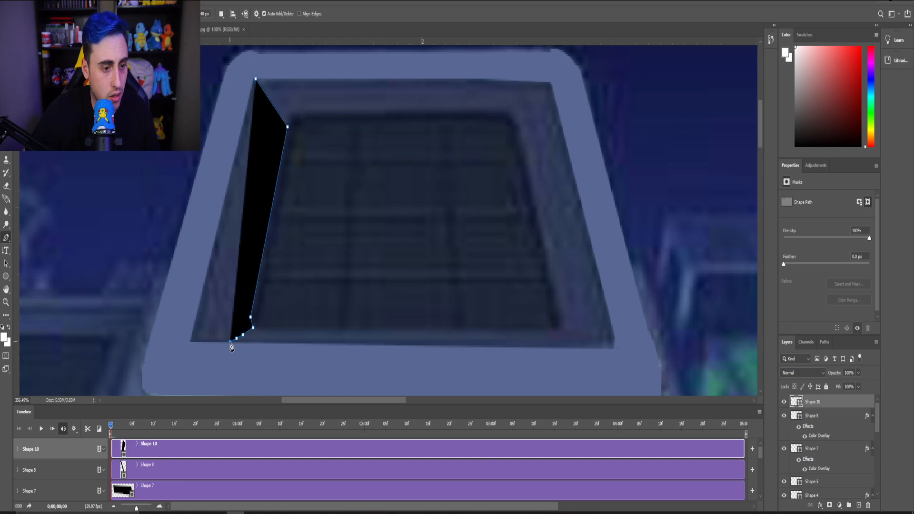
left_click(224, 340)
key("ctrl+z")
key("ctrl+z")
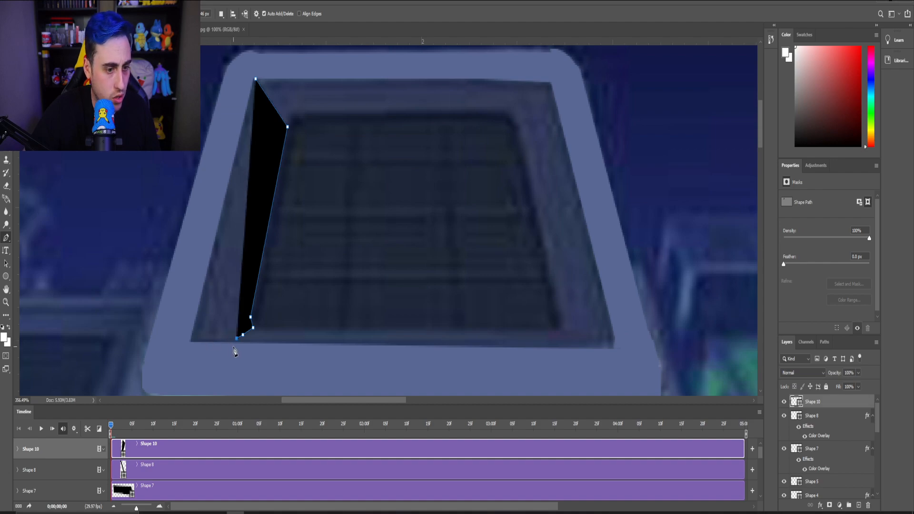
Continue the Pen tool outline of the recess's left border along the front rim to the front-left corner and close it at the back-left corner.
left_click(231, 344)
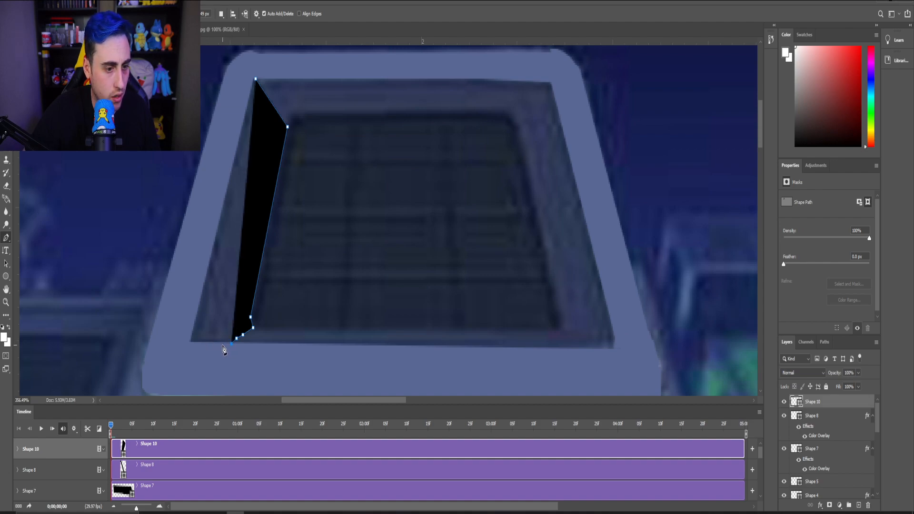
left_click(223, 345)
left_click(213, 345)
left_click(205, 343)
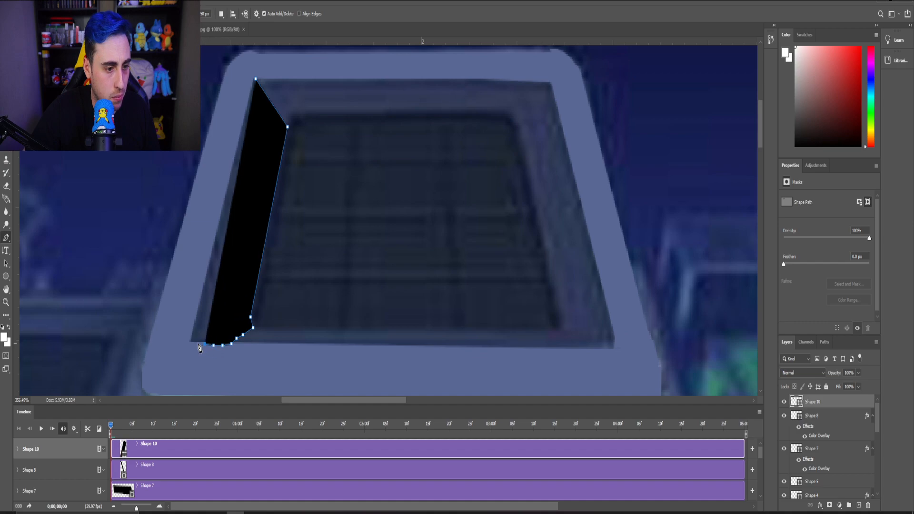
left_click(195, 344)
left_click(189, 343)
left_click(188, 343)
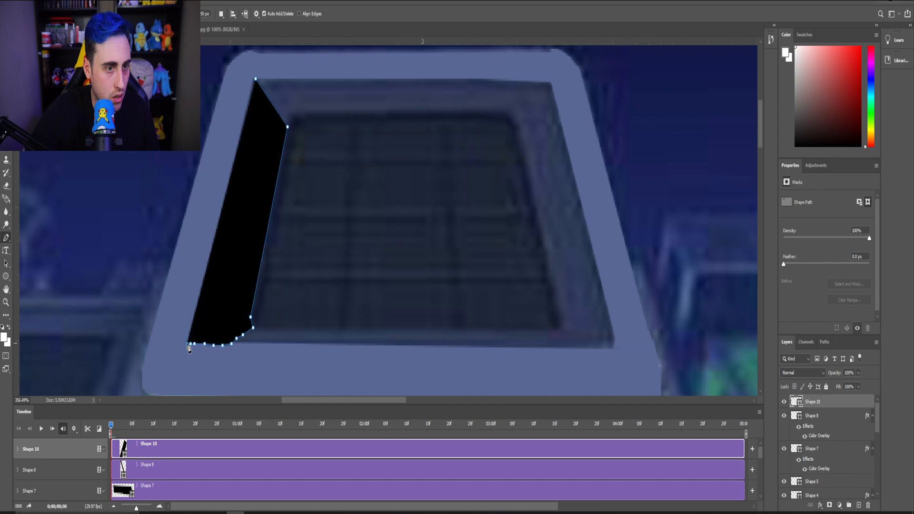
left_click(255, 79)
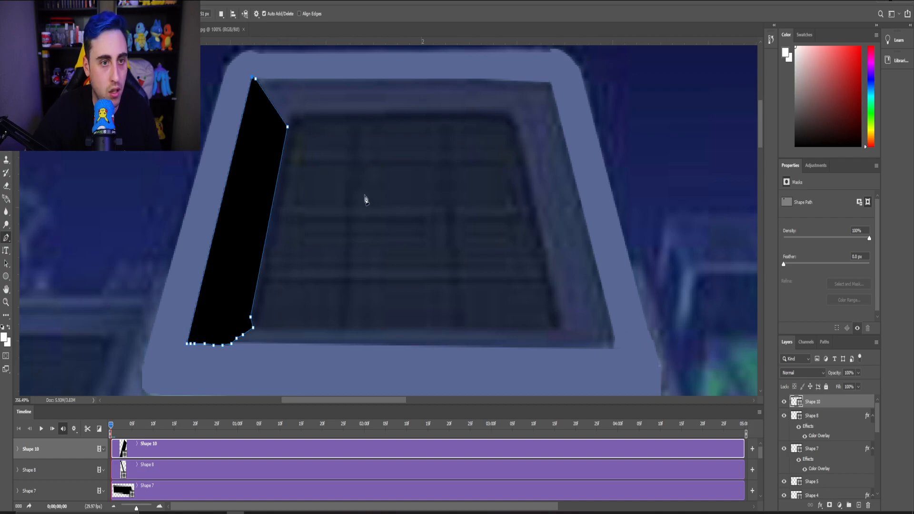
Lower the opacity of the Shape 10 left border to 47% so the city image shows through.
right_click(813, 403)
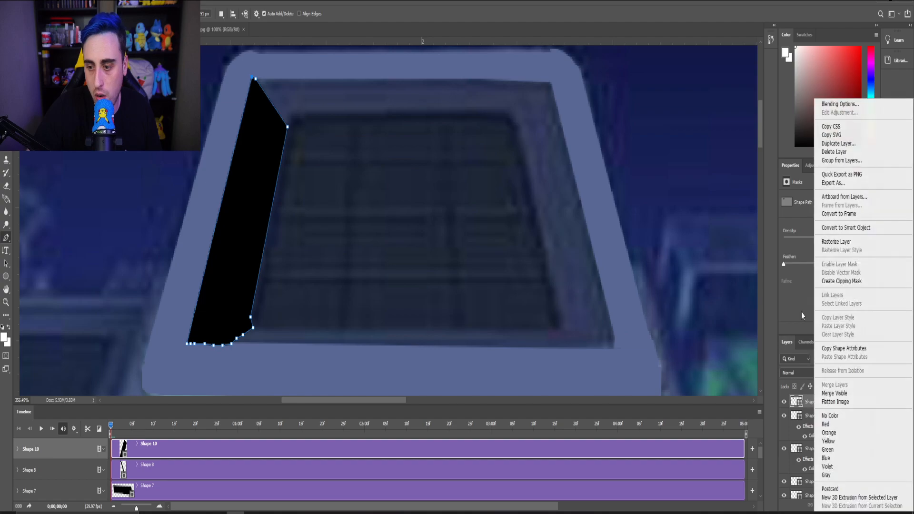
left_click(766, 266)
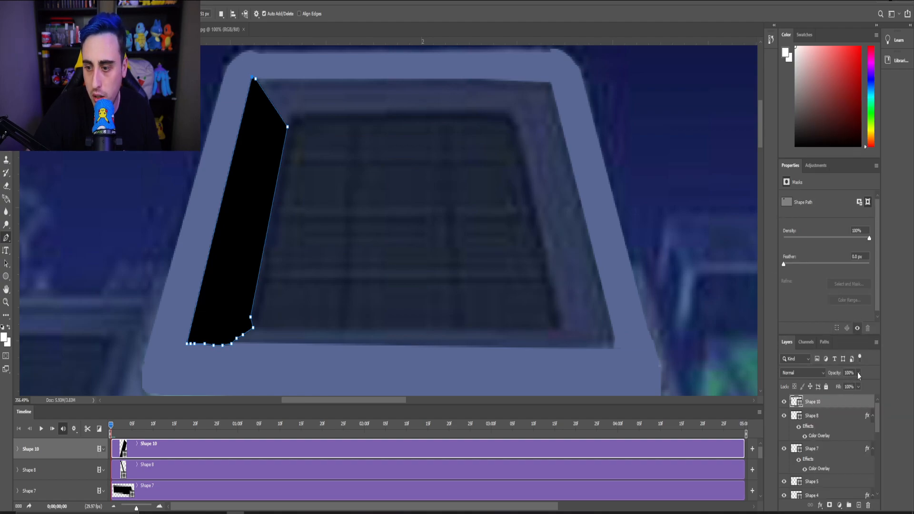
left_click_drag(846, 388, 843, 388)
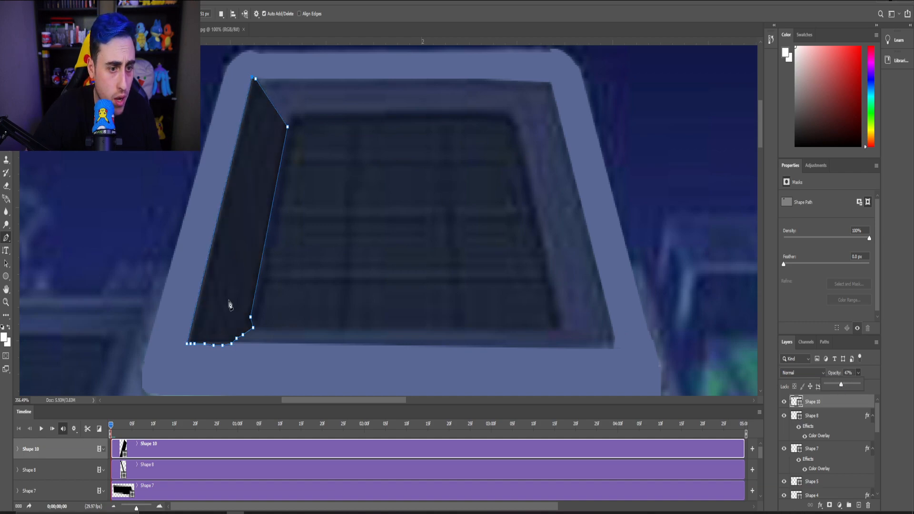
Add a Color Overlay to Shape 10 using the dark blue 2d3858 sampled from the recess's right inner border.
right_click(817, 405)
left_click(736, 102)
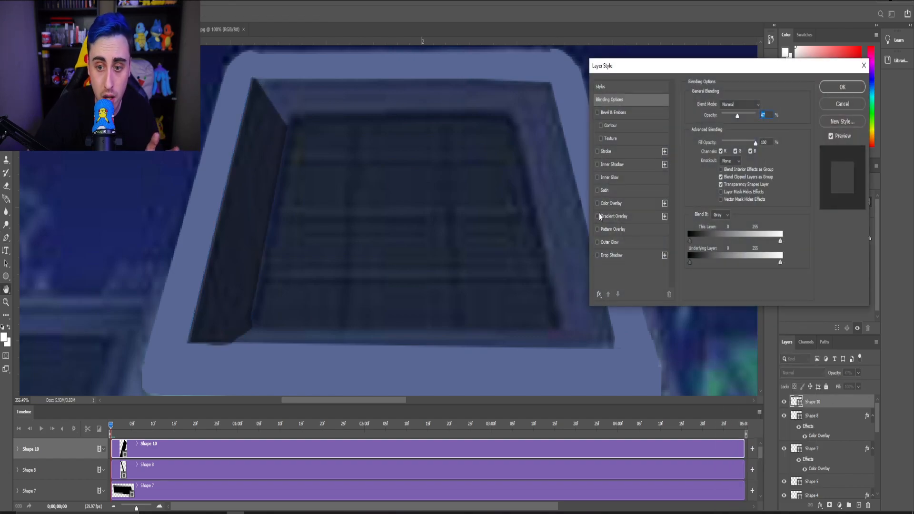
left_click(598, 204)
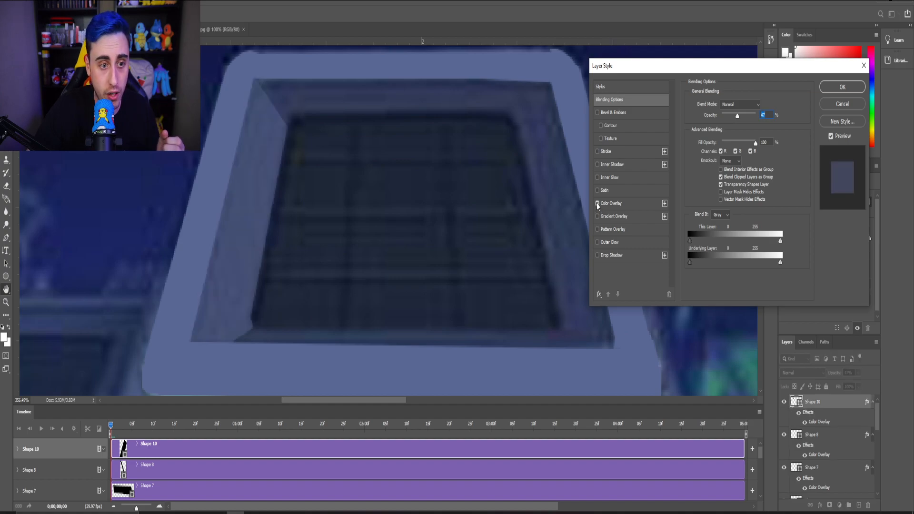
left_click(614, 204)
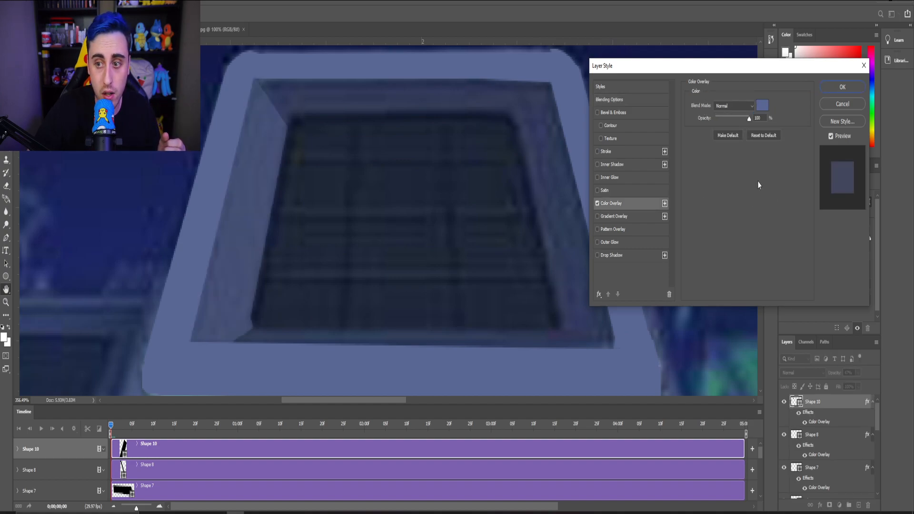
left_click(762, 106)
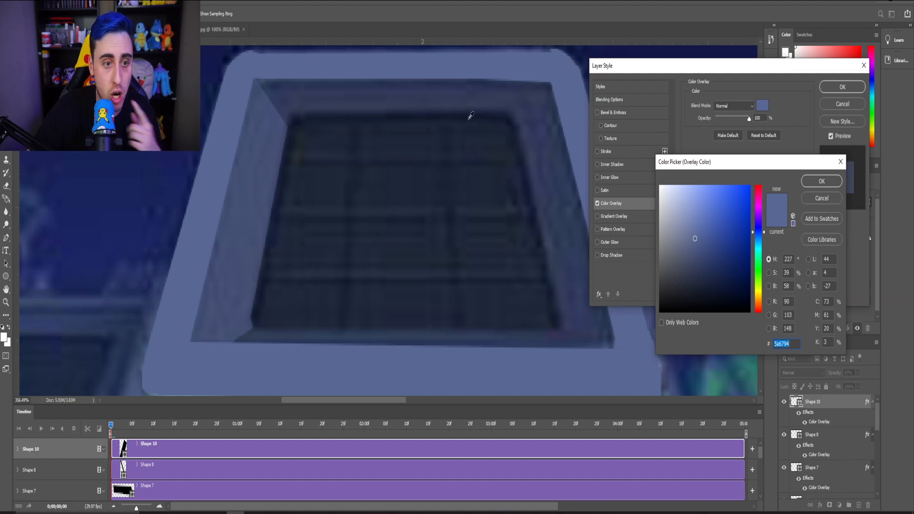
left_click(554, 180)
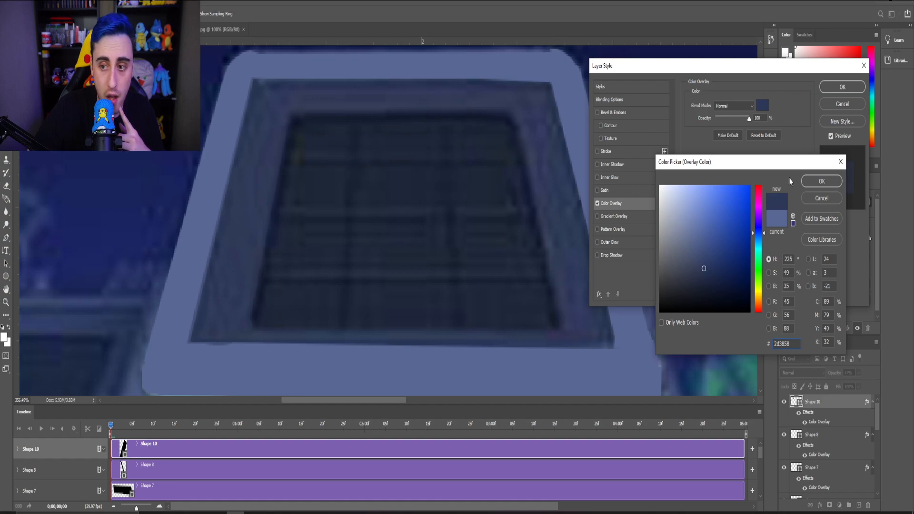
left_click(814, 182)
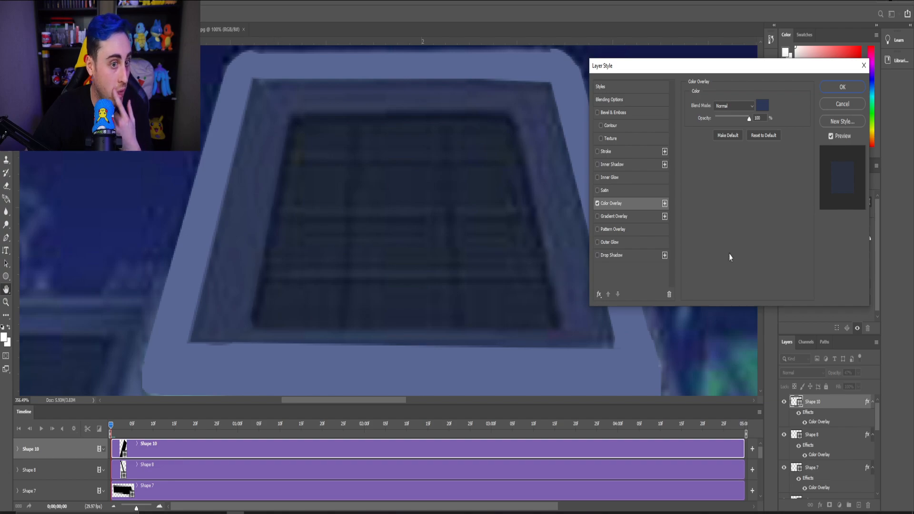
left_click(827, 88)
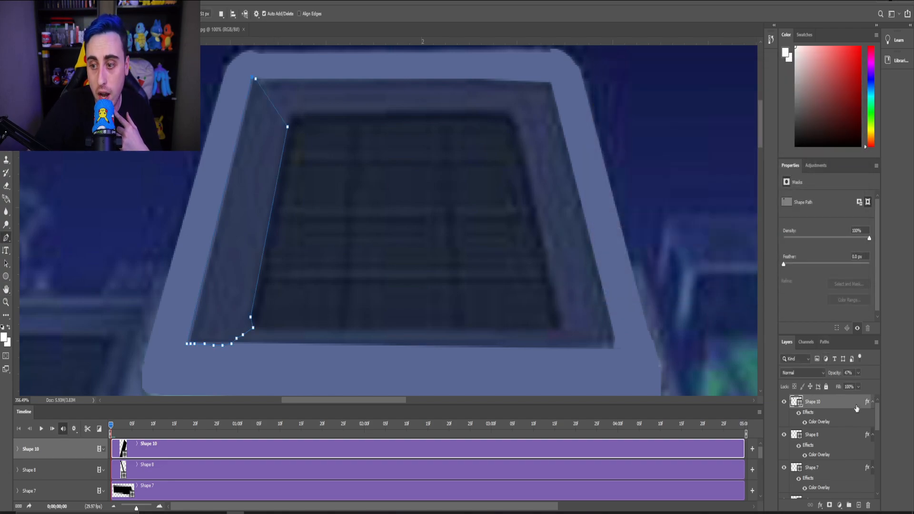
Set the Shape 10 layer's opacity to 100%.
left_click(858, 375)
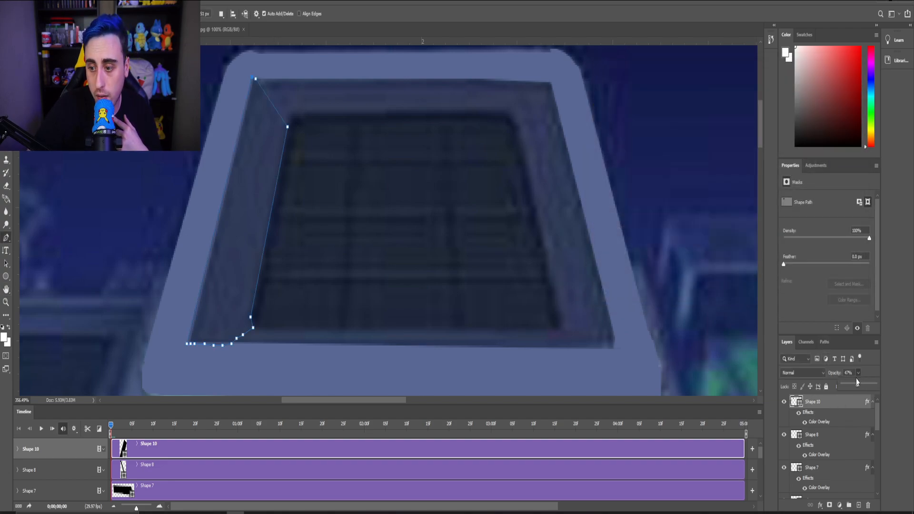
left_click_drag(858, 386, 886, 388)
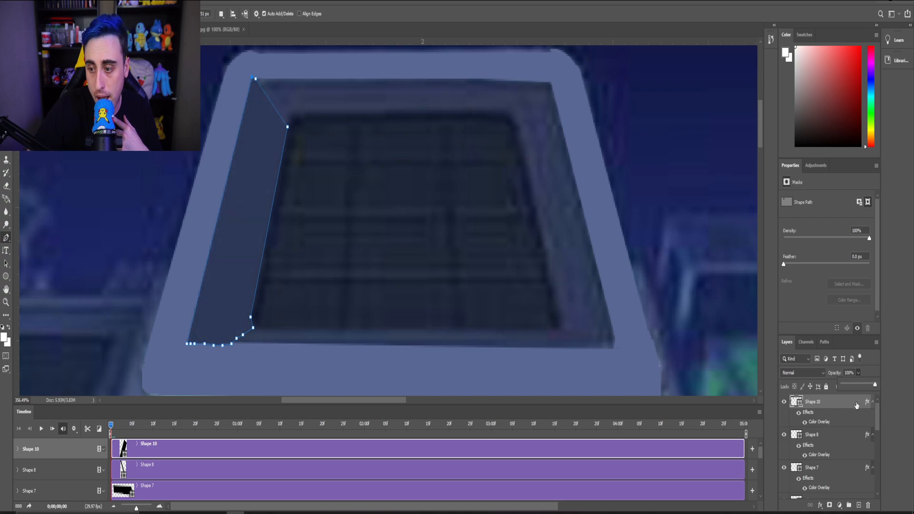
left_click(874, 366)
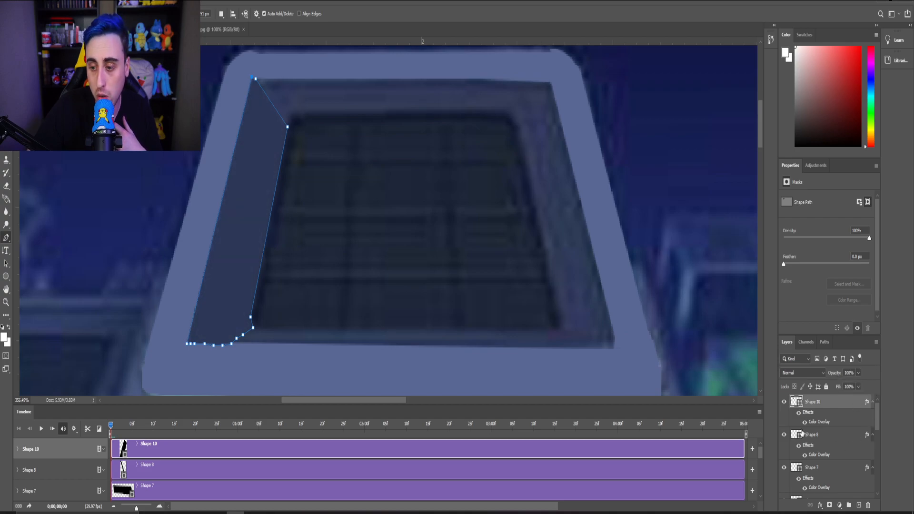
Hide the Layer 1 city image and examine the dark left inner border together with the traced roof frame.
scroll(740, 399, "right", 1)
scroll(801, 450, "down", 5)
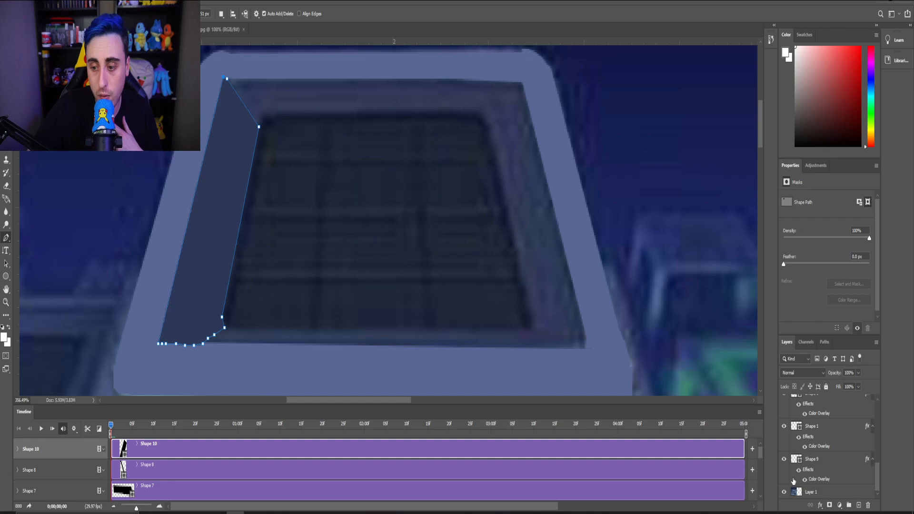
left_click(784, 493)
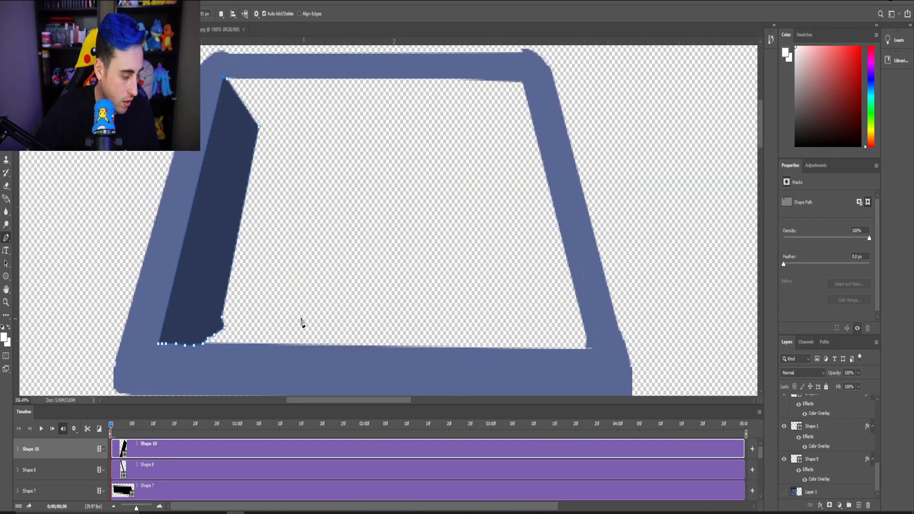
scroll(216, 305, "down", 2)
scroll(217, 304, "down", 1)
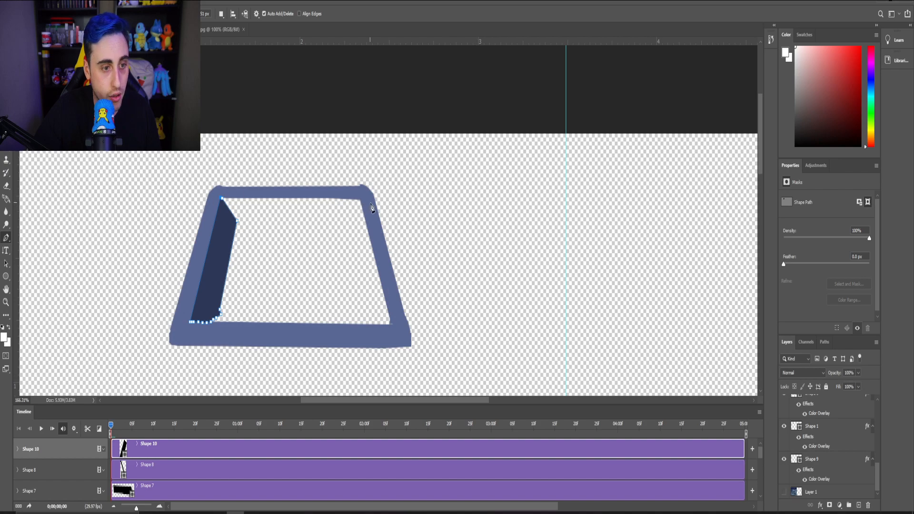
Show the Layer 1 city image again and open the Shape 10 layer's opacity for editing.
left_click(785, 492)
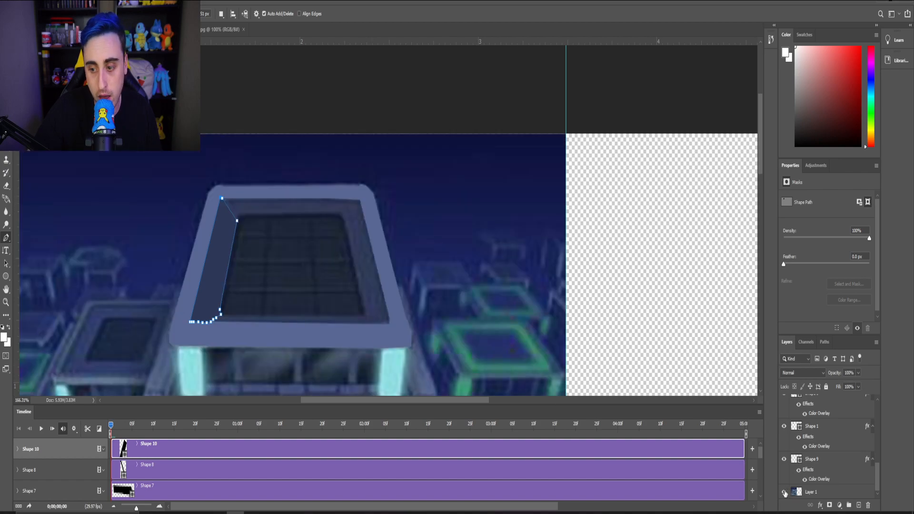
scroll(234, 210, "up", 3)
scroll(831, 439, "up", 5)
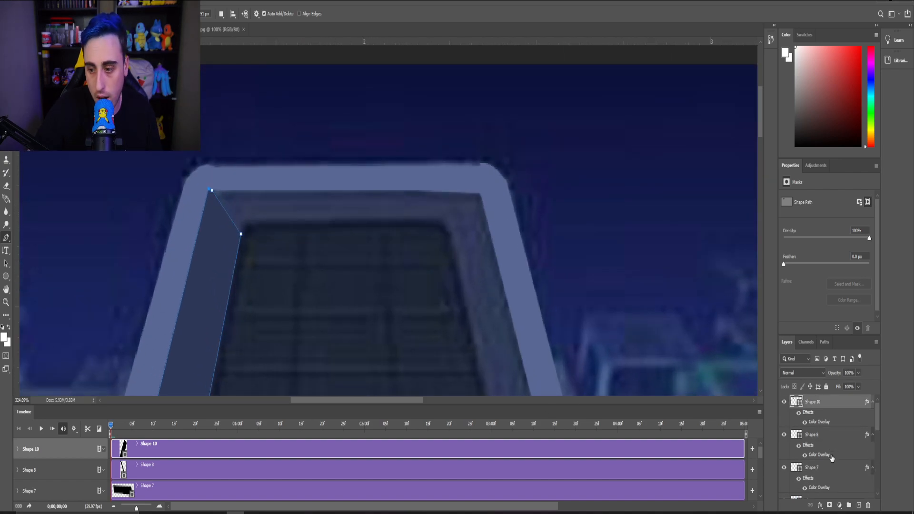
left_click(857, 375)
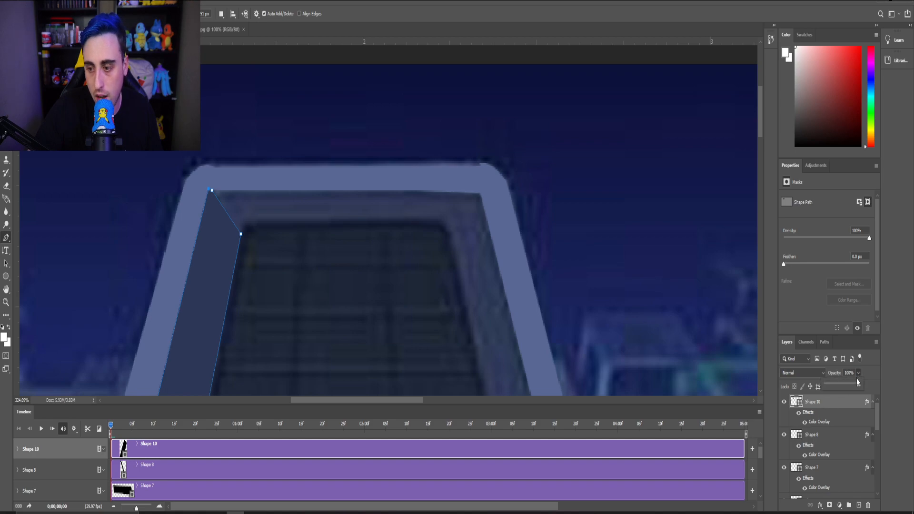
Lower the Shape 10 layer's opacity to 58% and hide the layer.
left_click(846, 384)
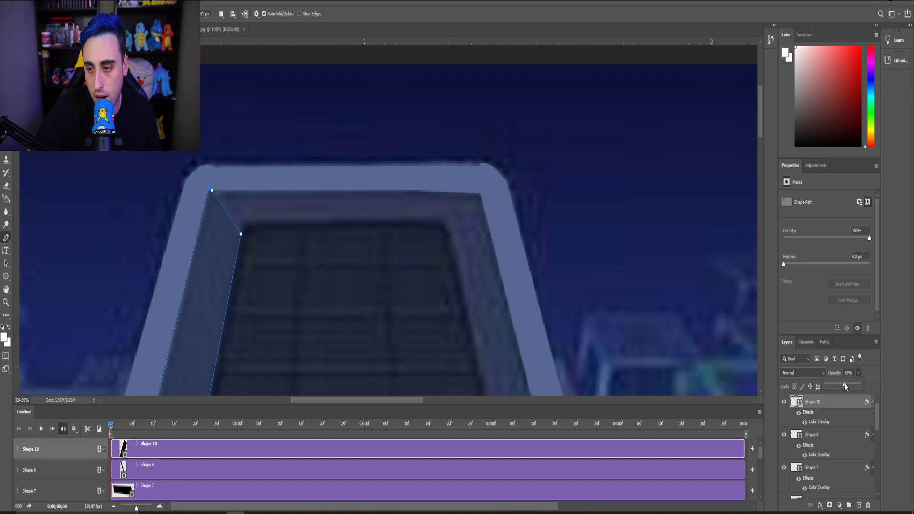
left_click(869, 376)
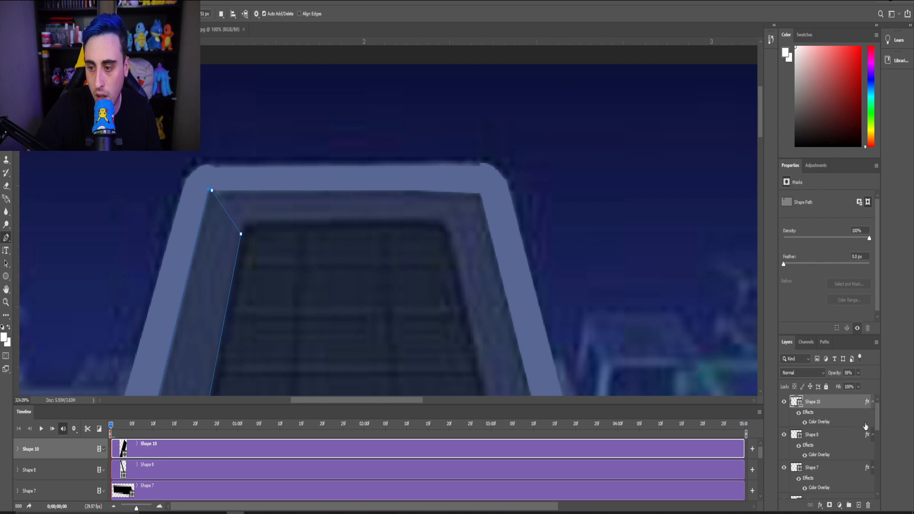
left_click(784, 402)
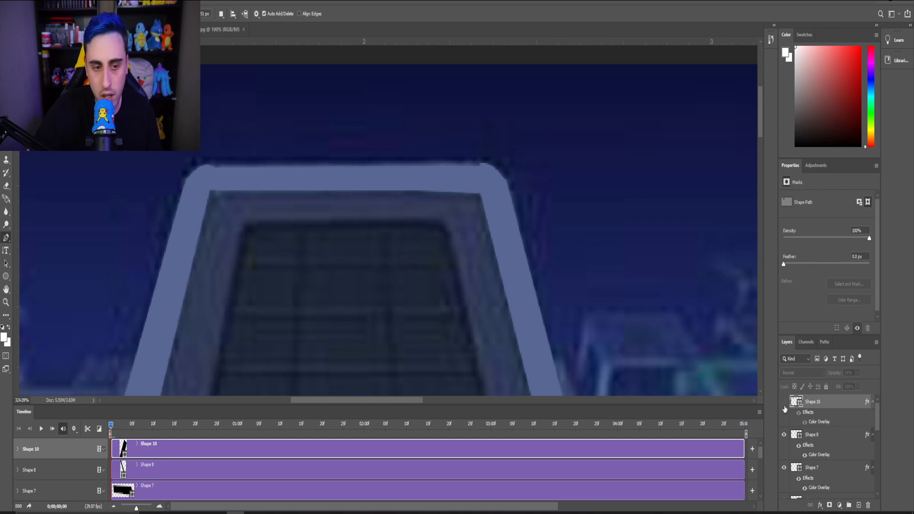
scroll(839, 428, "down", 3)
scroll(845, 428, "up", 3)
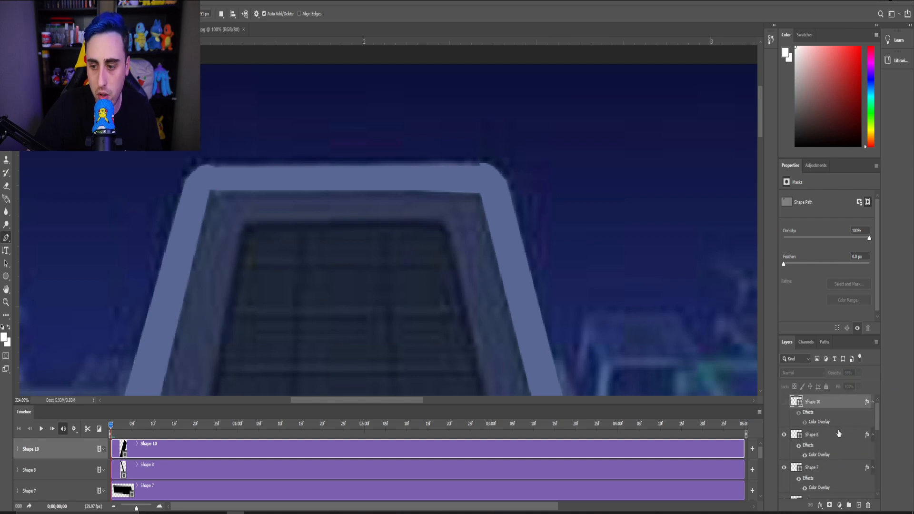
left_click(814, 446)
scroll(838, 439, "down", 3)
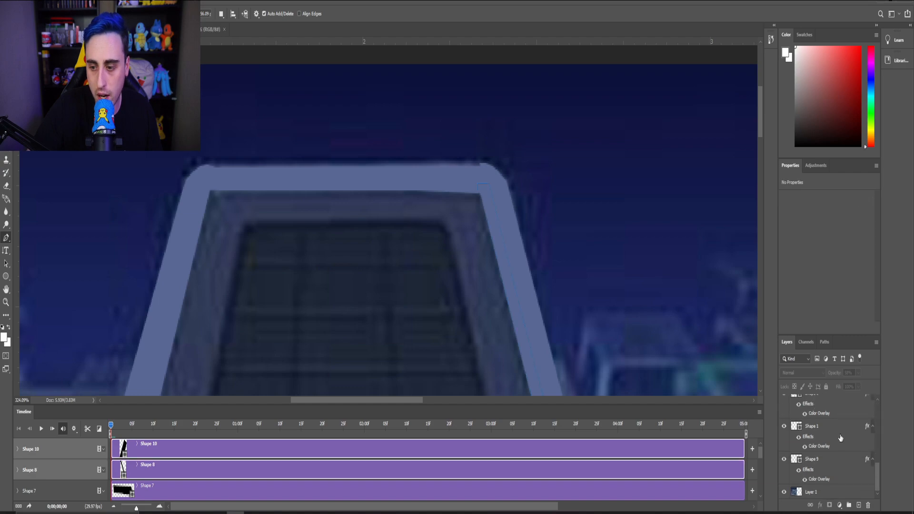
left_click(819, 459)
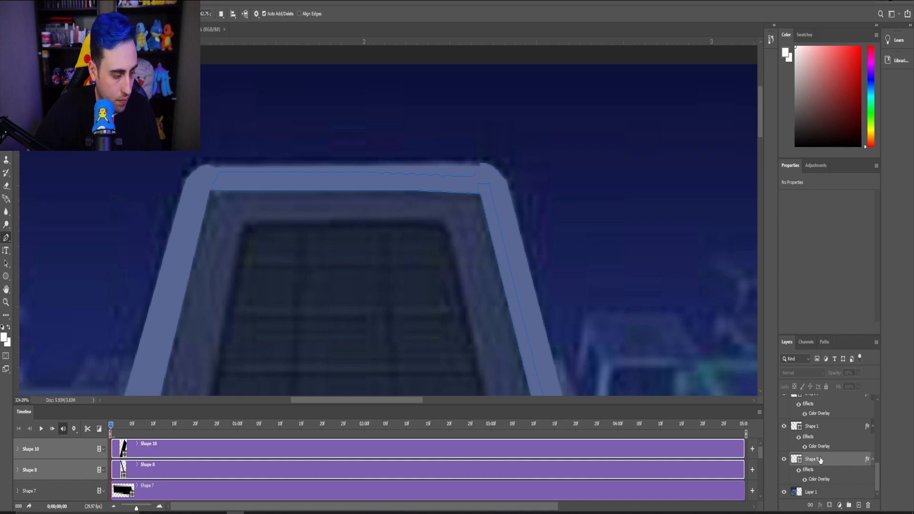
left_click(815, 427)
scroll(819, 441, "up", 2)
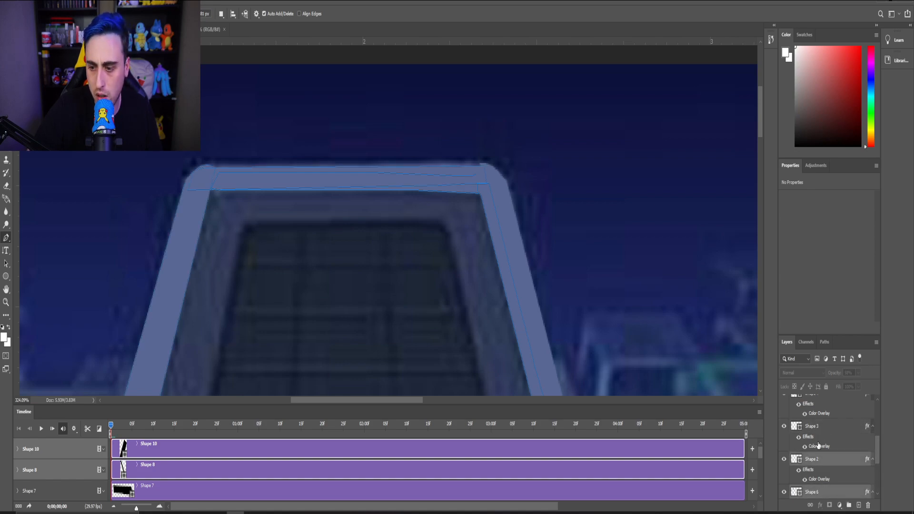
scroll(819, 445, "up", 3)
left_click(817, 458)
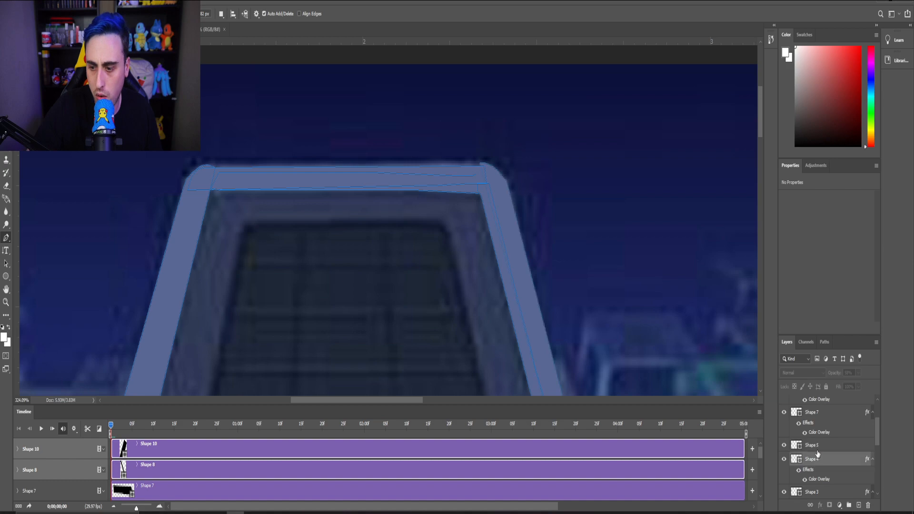
left_click(822, 447, "ctrl")
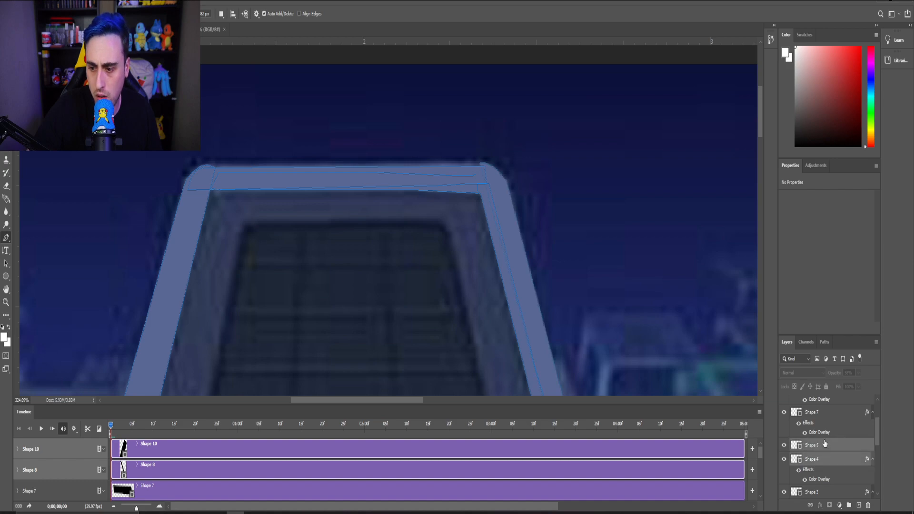
scroll(820, 428, "up", 2)
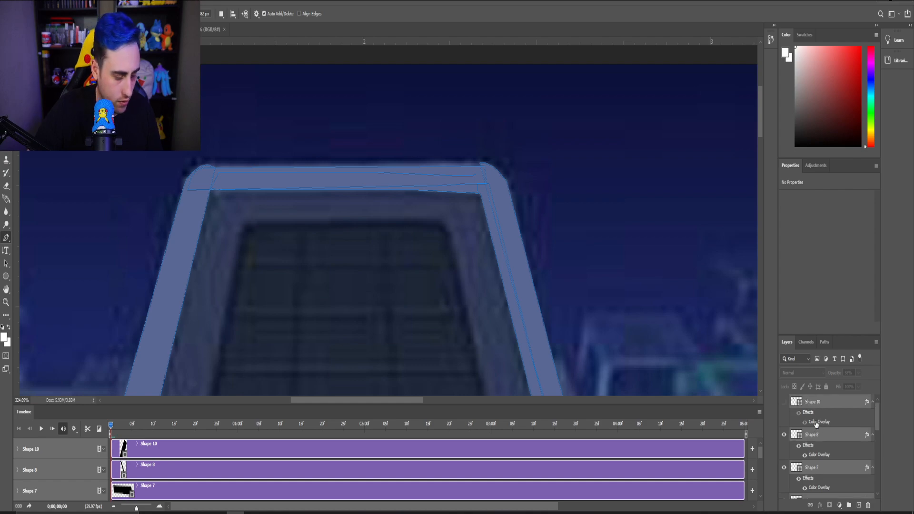
left_click(829, 407)
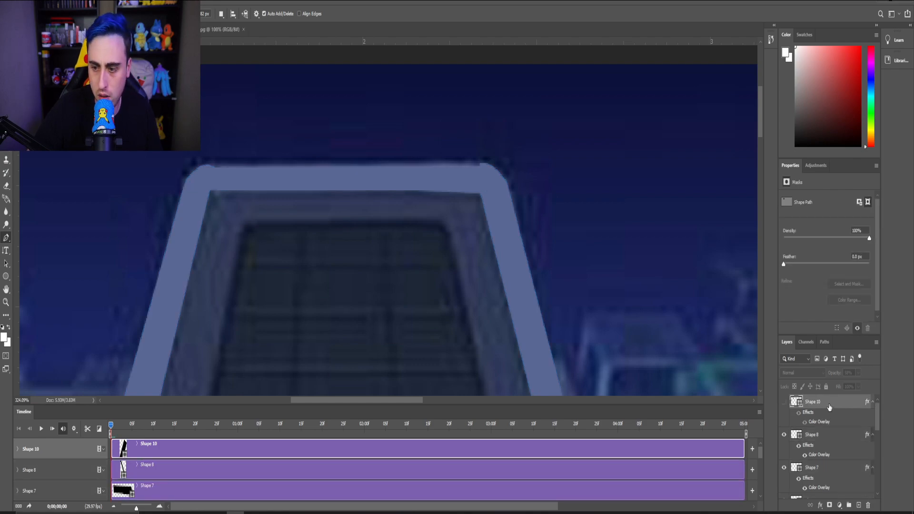
Group all the shape layers between Shape 10 and Layer 1, from Shape 8 downward, leaving Shape 10 out.
left_click(826, 437)
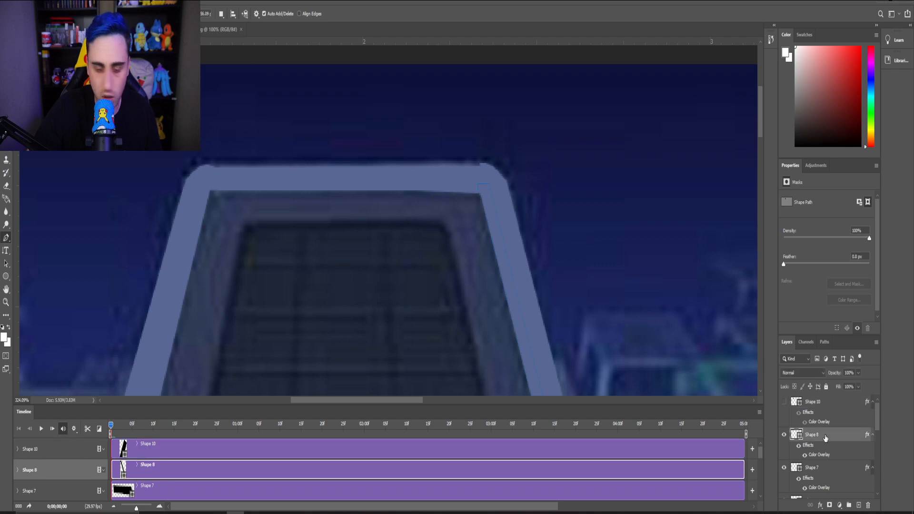
scroll(827, 440, "down", 3)
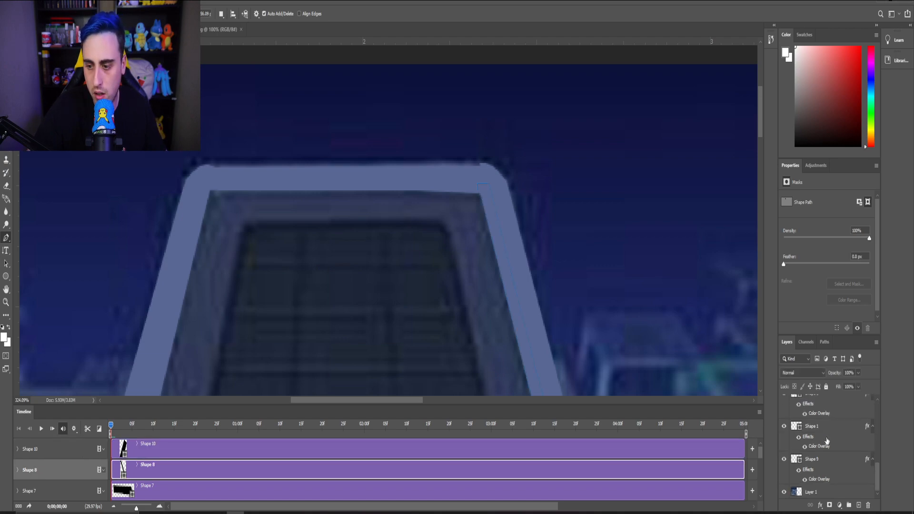
left_click(822, 461, "shift")
right_click(826, 446)
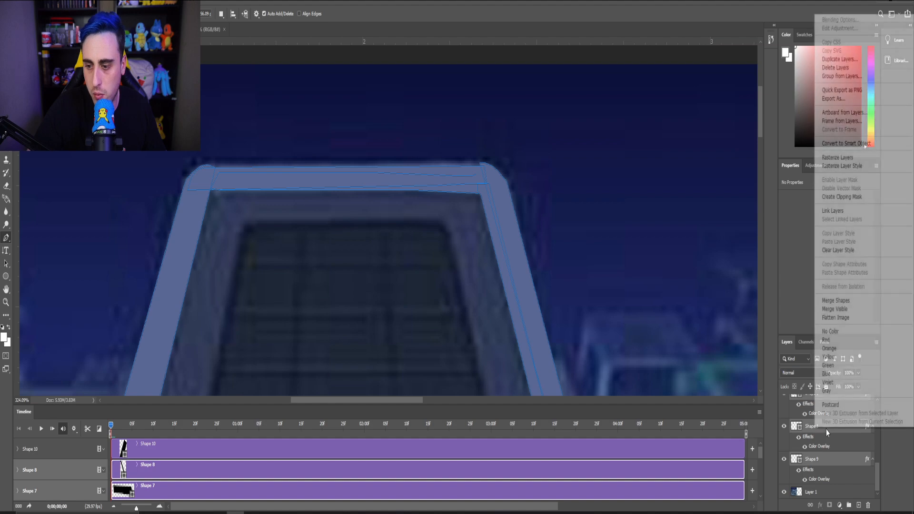
left_click(896, 448)
left_click(849, 506)
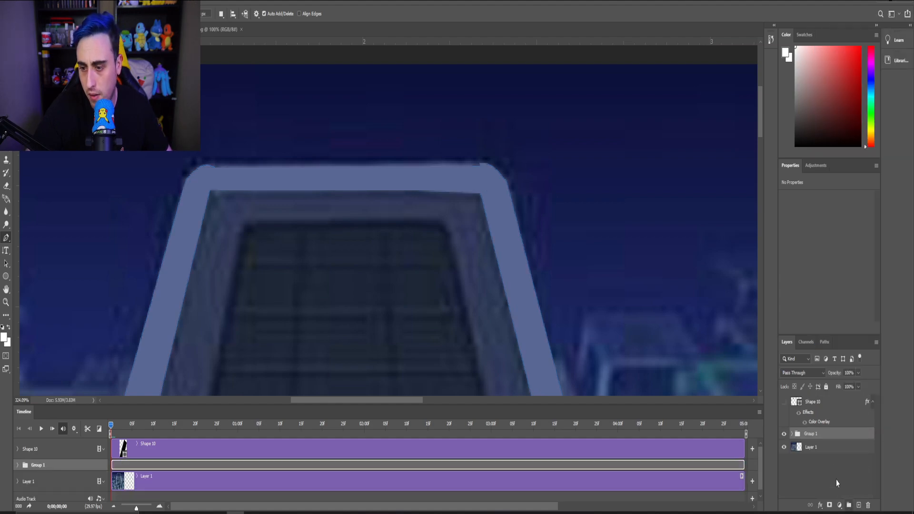
Rename the new layer group as Outter Roof.
double_click(812, 434)
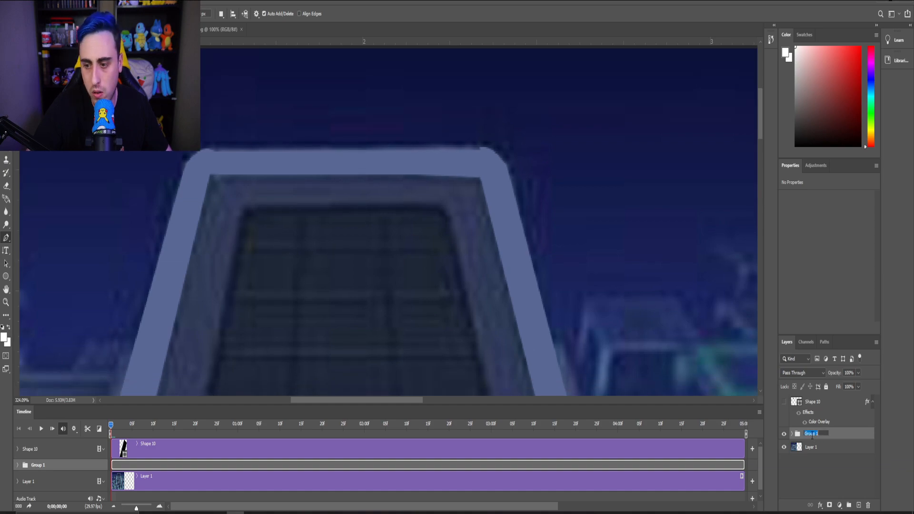
type("G")
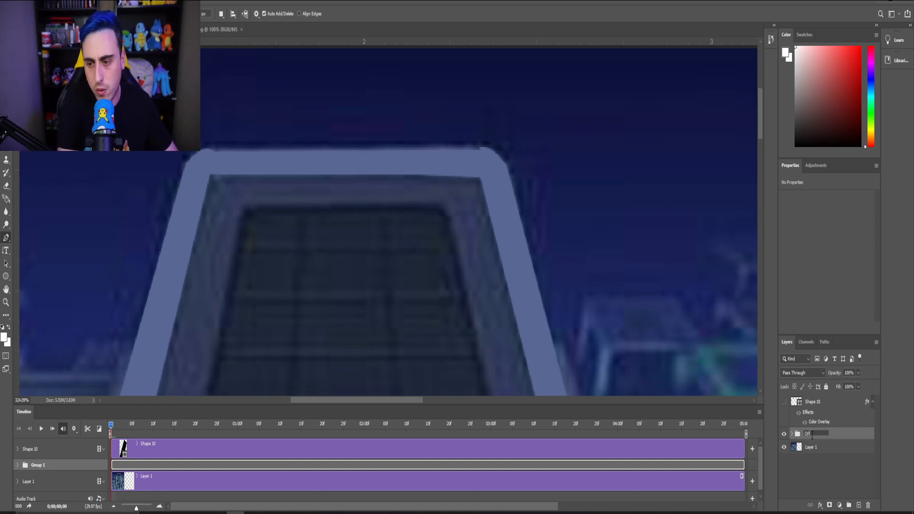
type("utter Roof")
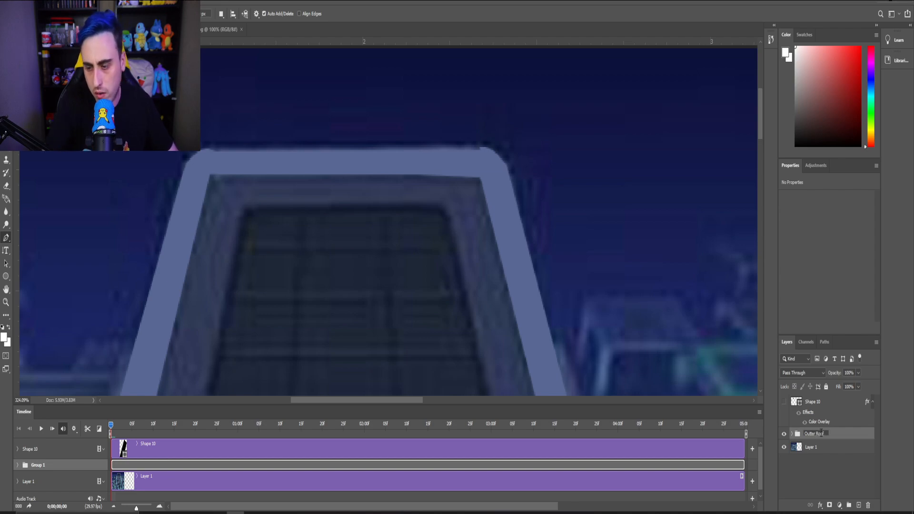
left_click(846, 422)
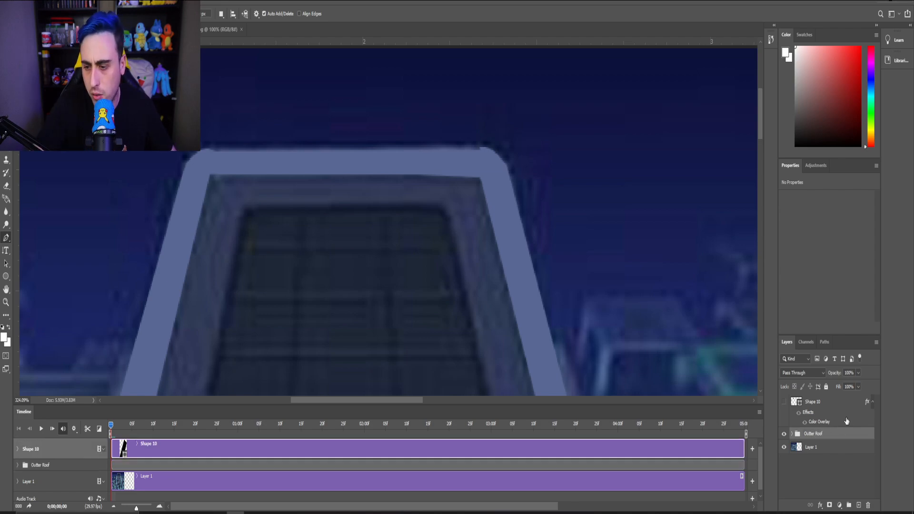
Move the Outter Roof group above the Shape 10 layer.
scroll(808, 442, "up", 1)
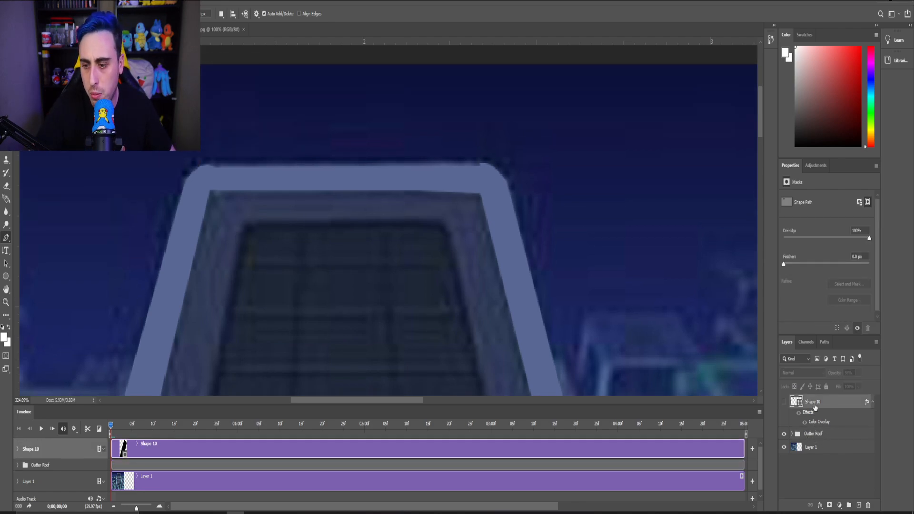
left_click_drag(812, 439, 809, 401)
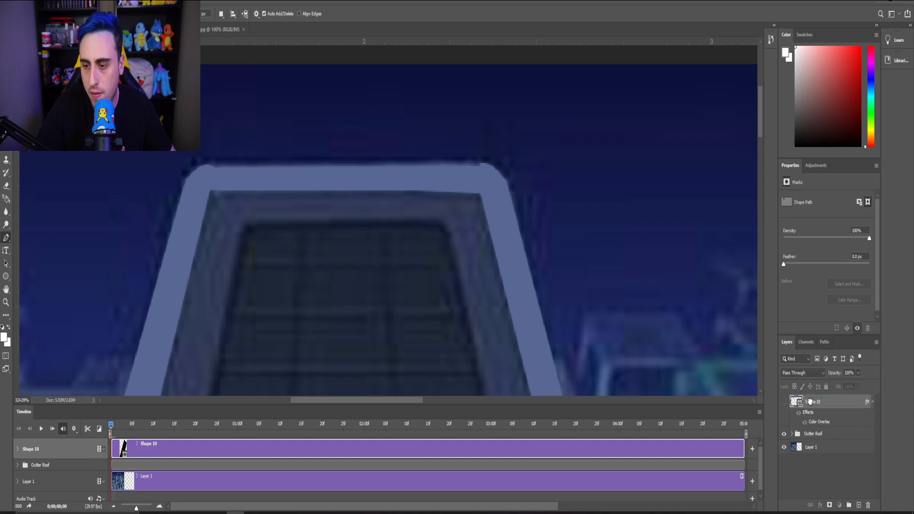
scroll(299, 323, "down", 4)
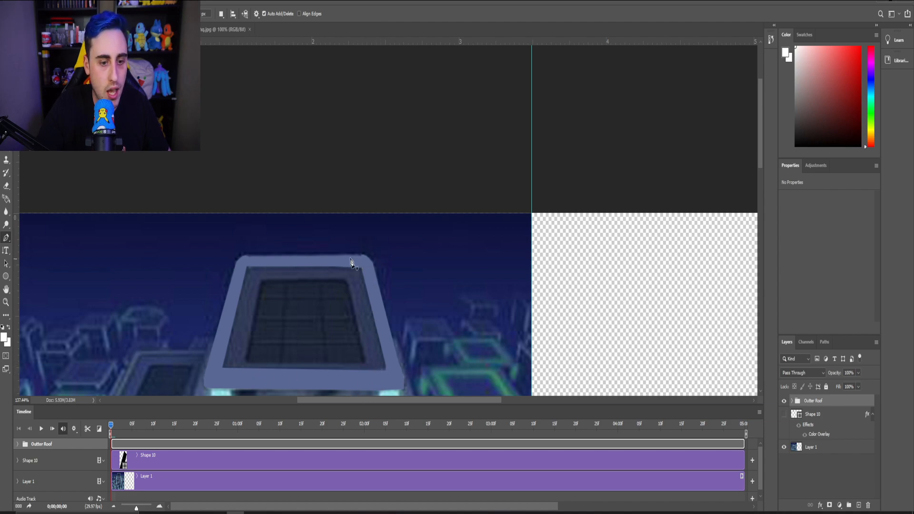
Make Shape 10 visible again and briefly hide the Layer 1 reference image to check the traced shapes.
left_click(793, 414)
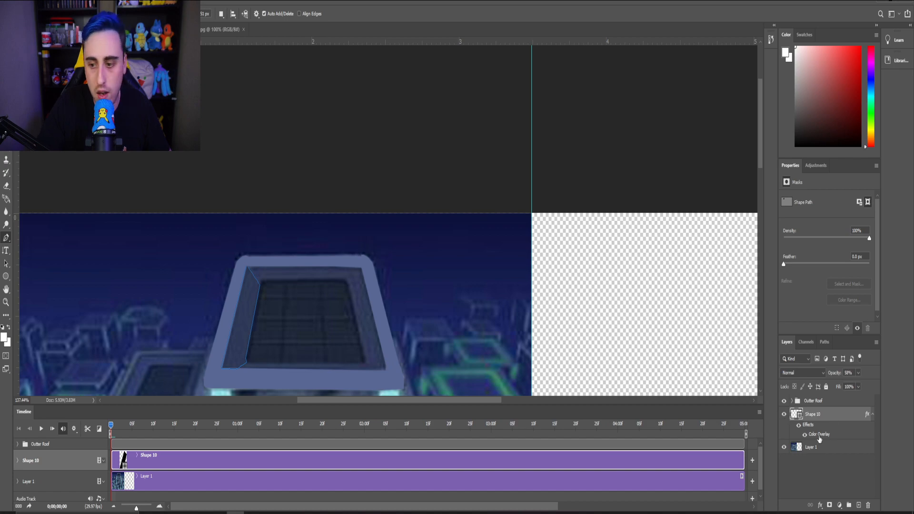
left_click(784, 447)
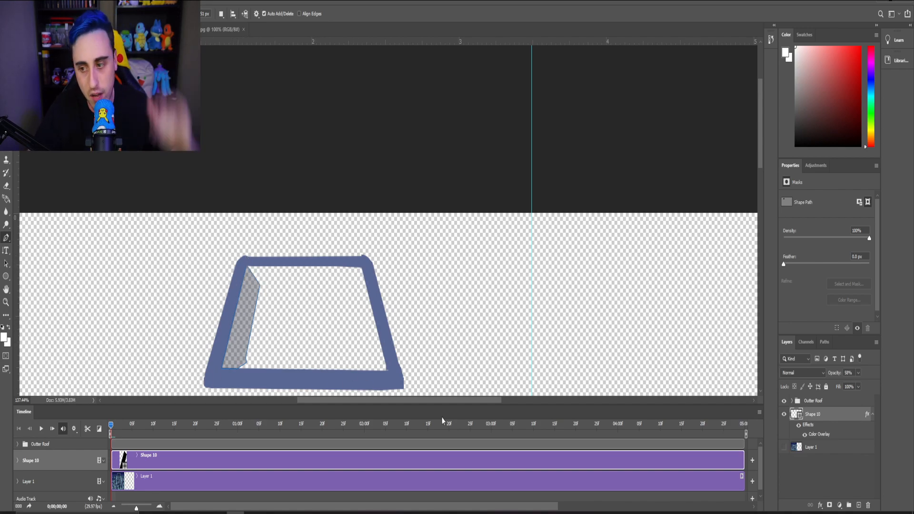
left_click(784, 448)
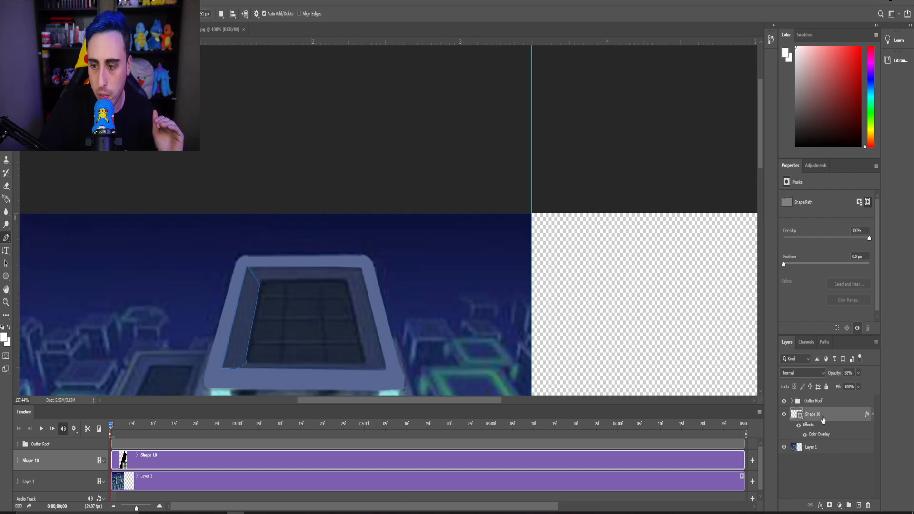
Add a new empty layer between the Outter Roof group and Shape 10, and keep it active for drawing.
left_click(859, 506)
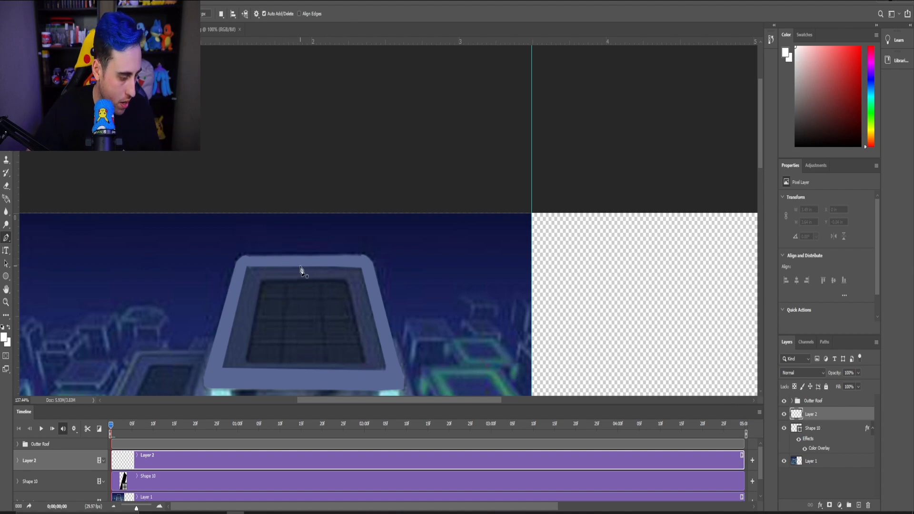
scroll(257, 286, "up", 5)
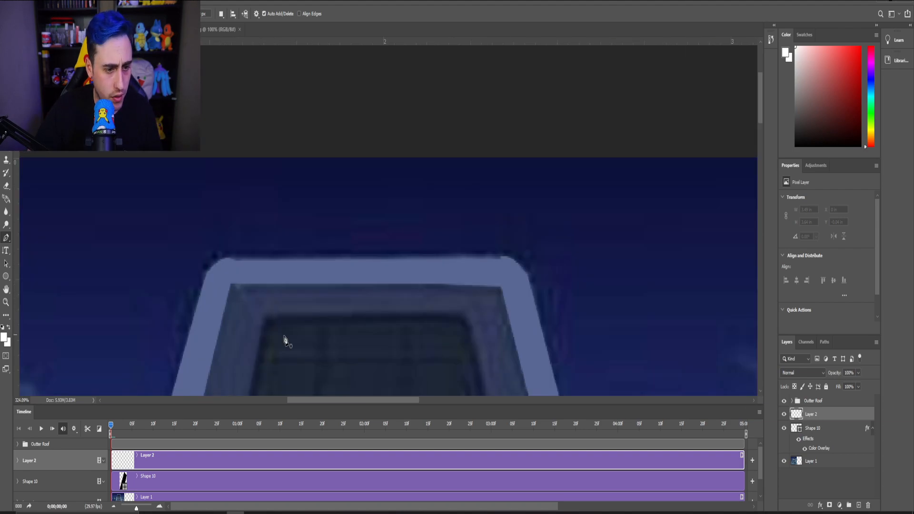
left_click(821, 434)
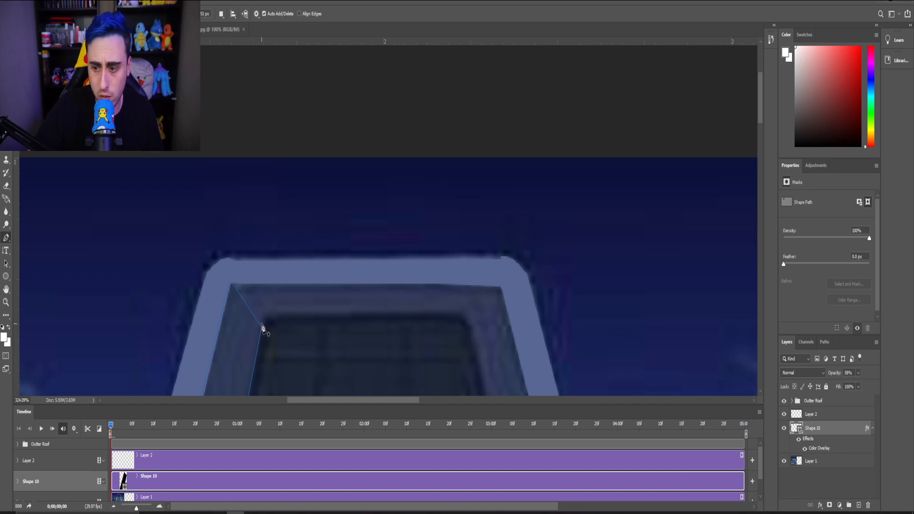
left_click(822, 416)
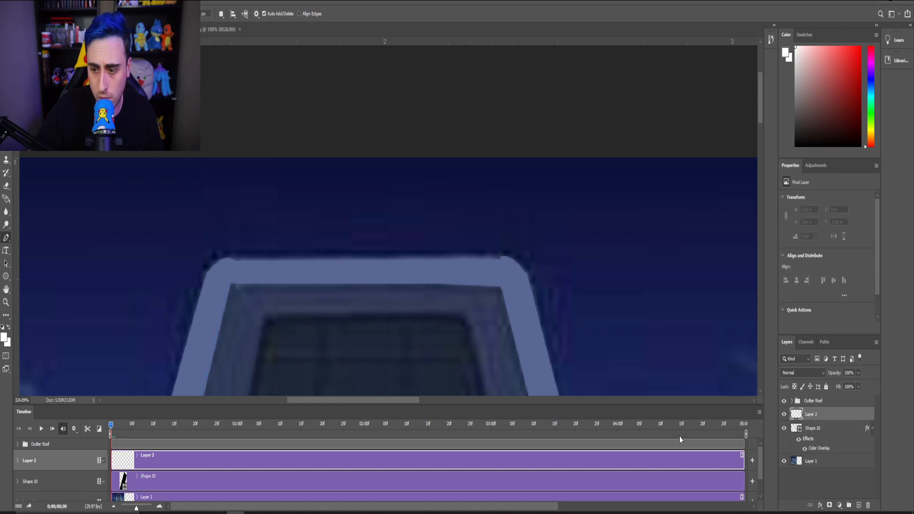
Trace the upper edge of the dark inner roof panel with the Pen tool, from its upper-left corner to its upper-right corner.
left_click(260, 325)
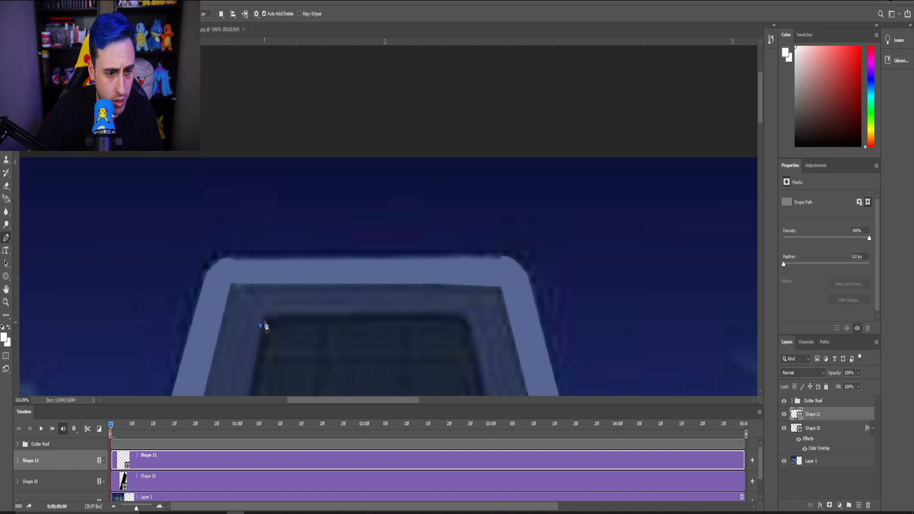
left_click(265, 319)
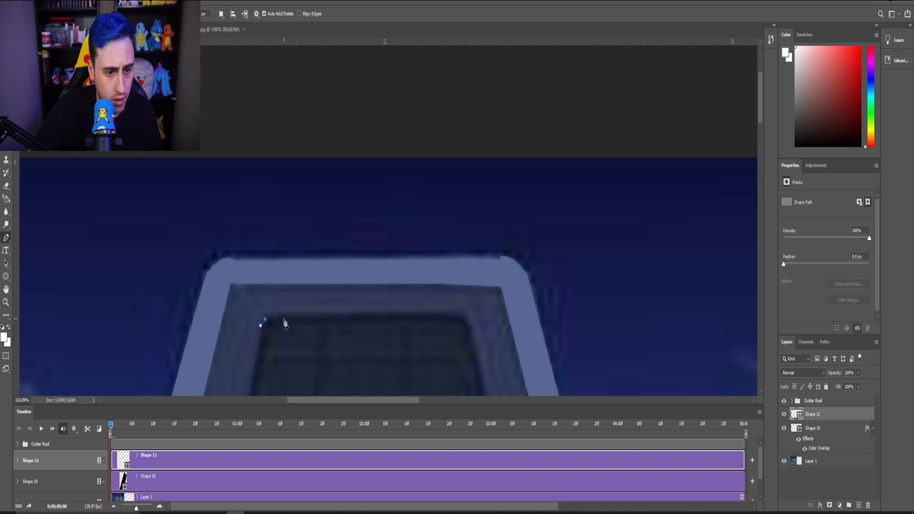
scroll(285, 324, "up", 2)
scroll(280, 319, "down", 1)
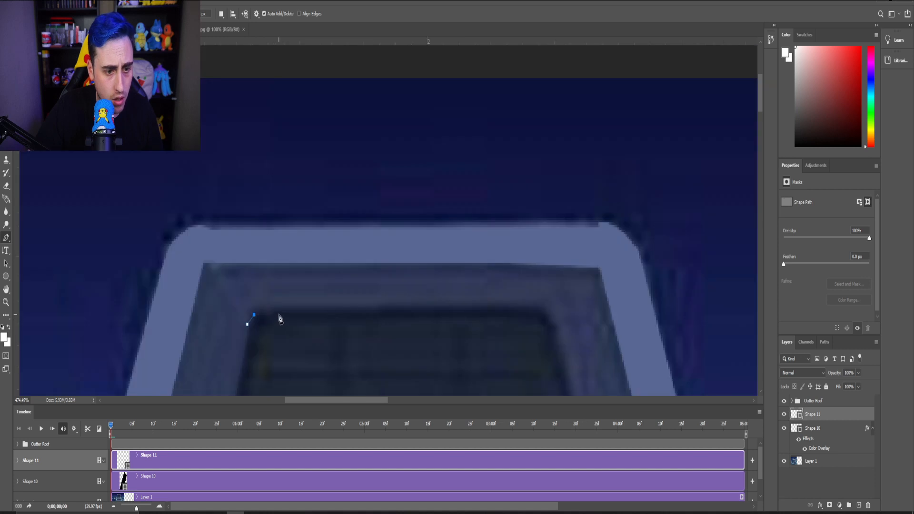
left_click(273, 313)
left_click(313, 315)
left_click(358, 315)
left_click(392, 314)
left_click(443, 315)
left_click(474, 314)
left_click(506, 314)
left_click(533, 315)
left_click(548, 314)
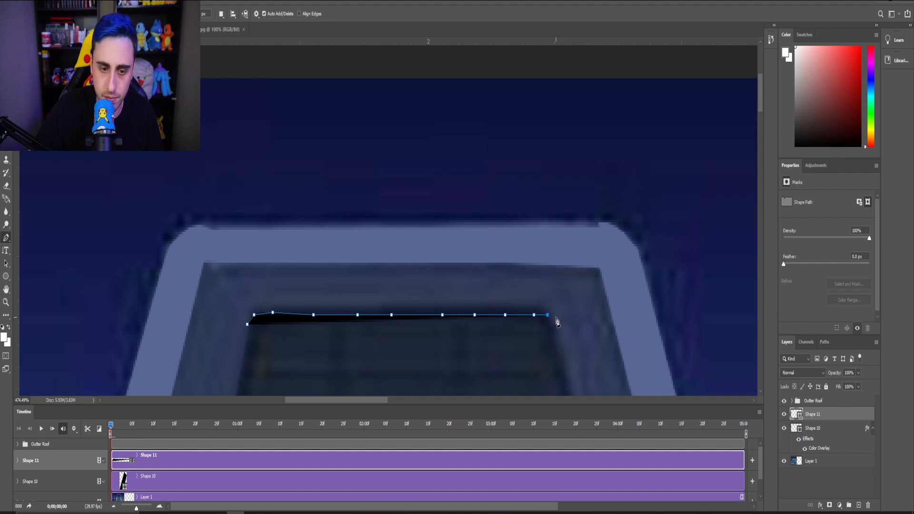
Extend Shape 11's lower edge to the roof frame's right inner side and carry the outline up past the frame's upper-right inner corner.
scroll(571, 320, "down", 3)
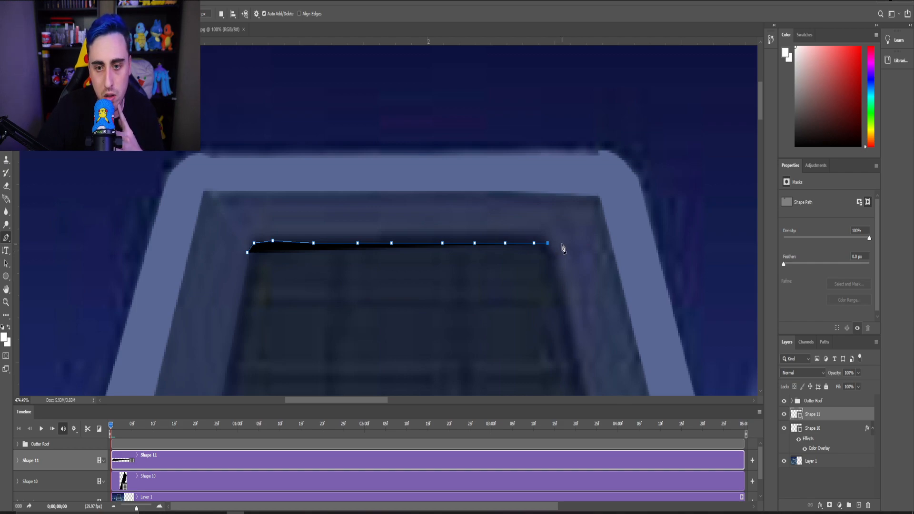
left_click(584, 243)
left_click(599, 243)
left_click(609, 242)
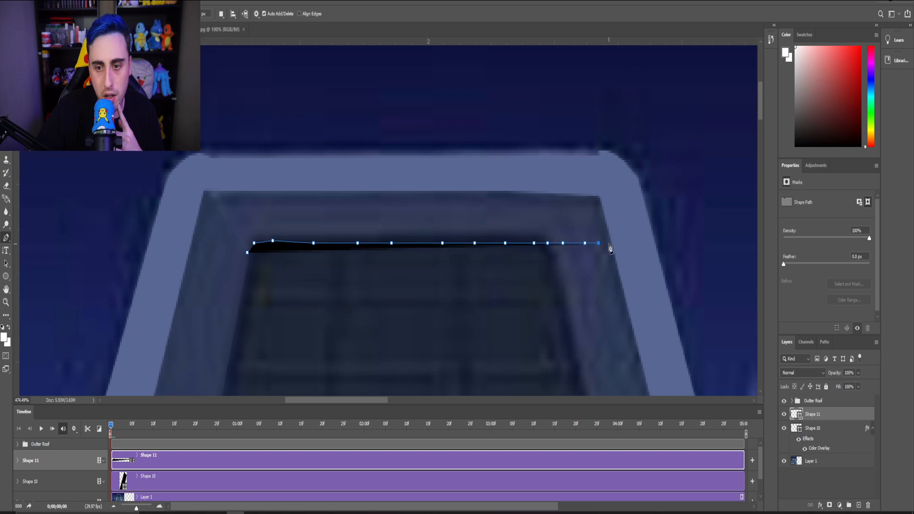
left_click(598, 196)
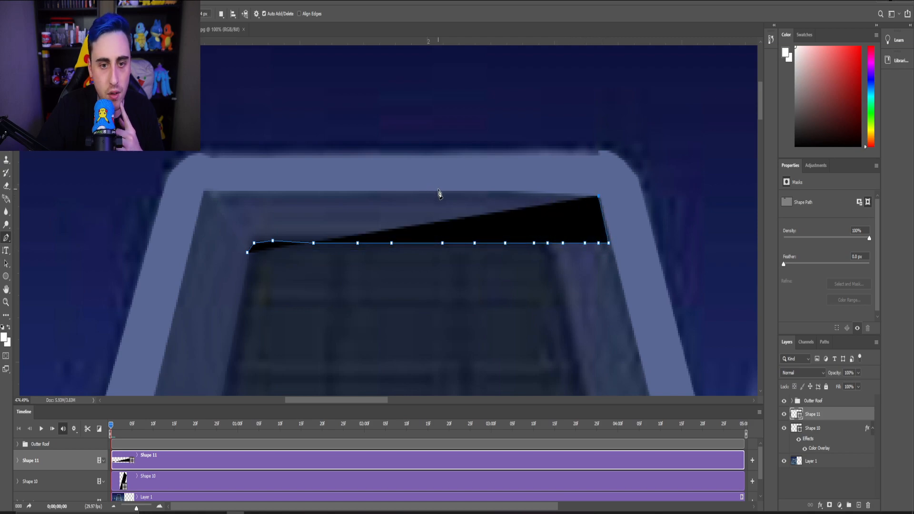
left_click(597, 189)
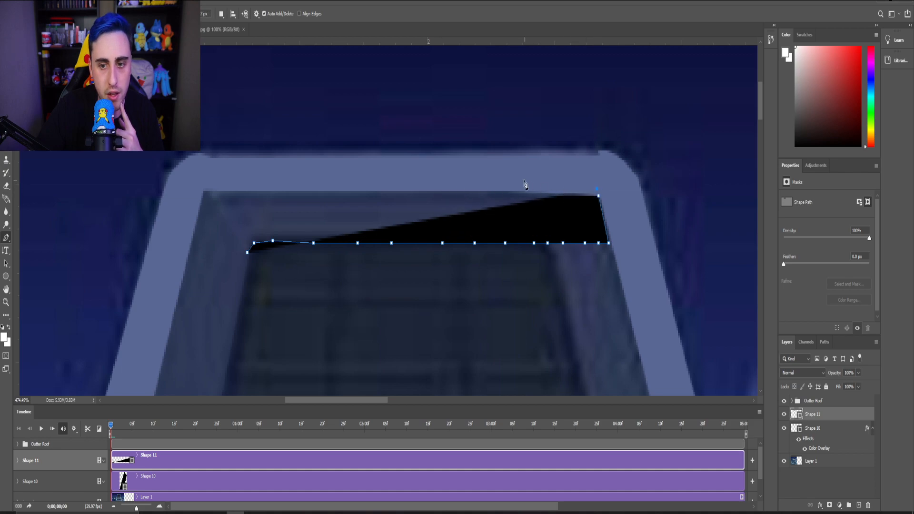
Continue Shape 11's outline leftward underneath the upper roof frame to the frame's upper-left inner corner.
left_click(483, 184)
left_click(428, 181)
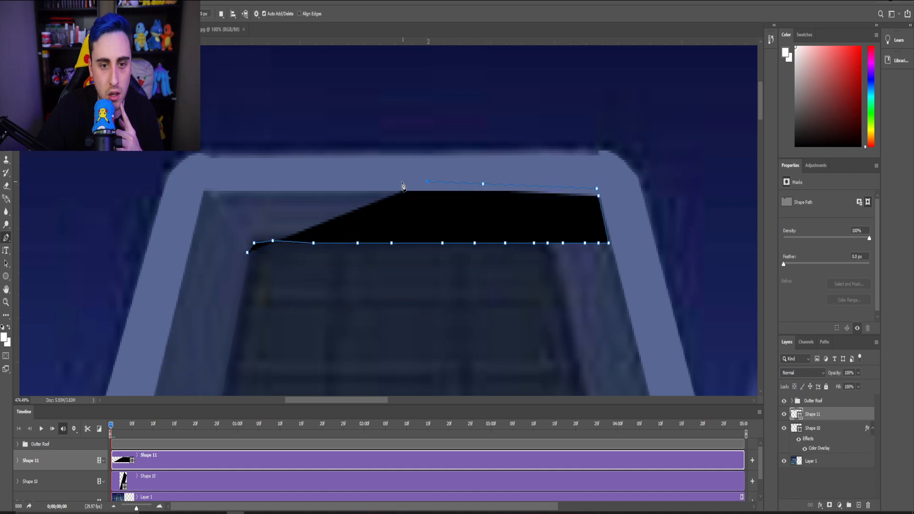
left_click(370, 182)
left_click(317, 181)
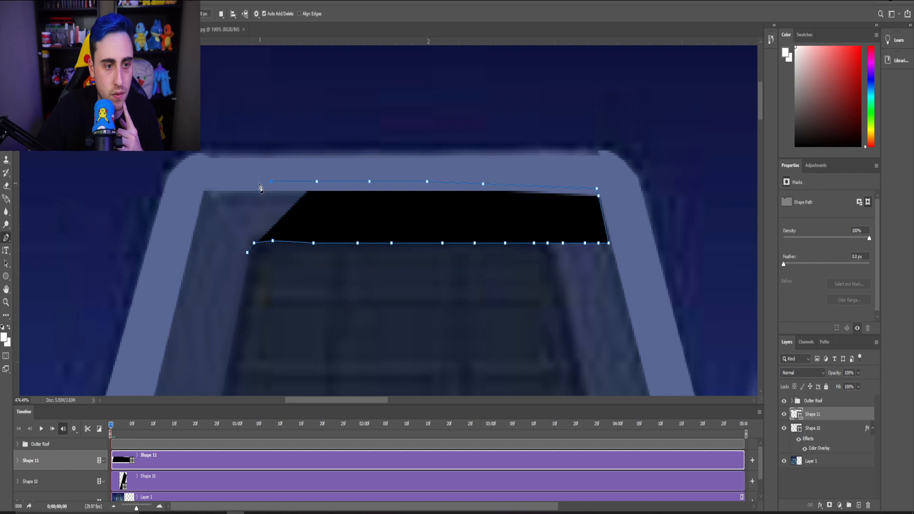
left_click(271, 181)
left_click(224, 183)
left_click(213, 182)
left_click(202, 182)
left_click(194, 182)
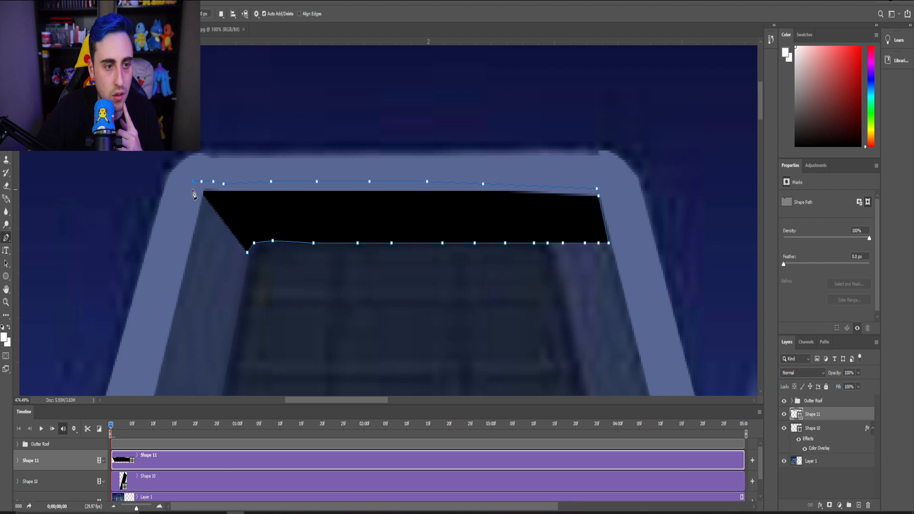
Apply a dark blue Color Overlay at 100% opacity to Shape 11.
right_click(829, 422)
left_click(836, 10)
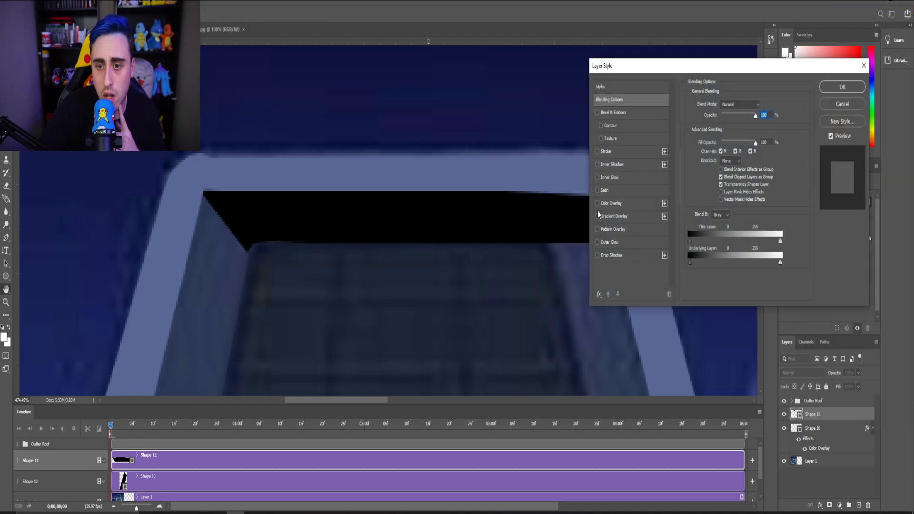
left_click(597, 204)
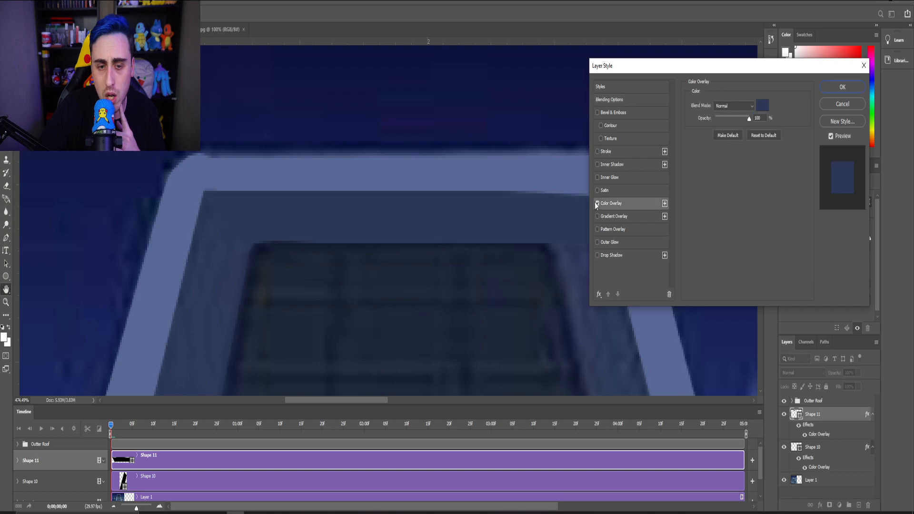
left_click(839, 88)
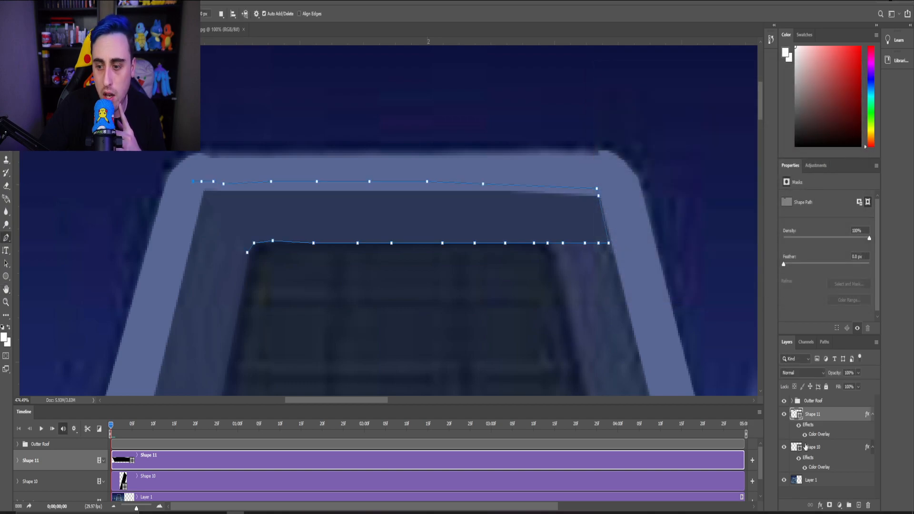
Hide the Layer 1 reference image and examine how Shape 11 fits the traced roof, undoing the stray anchor point.
left_click(785, 481)
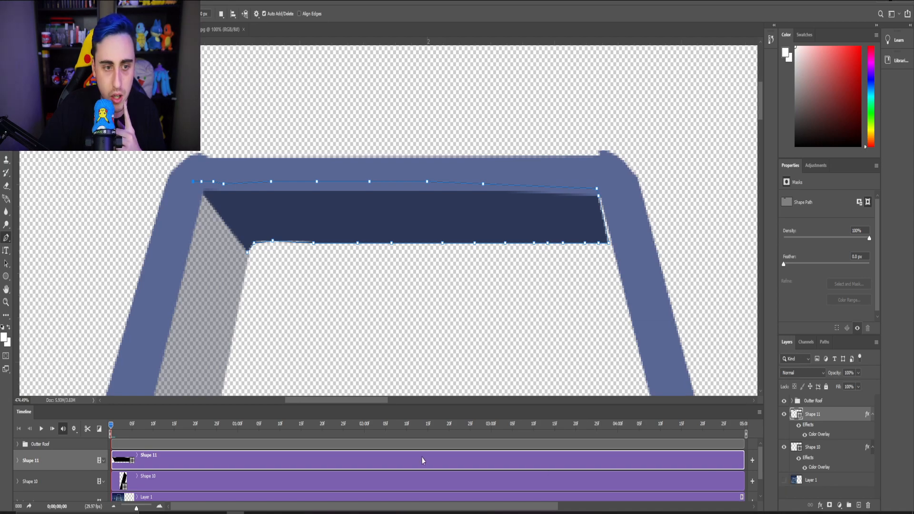
left_click(309, 324)
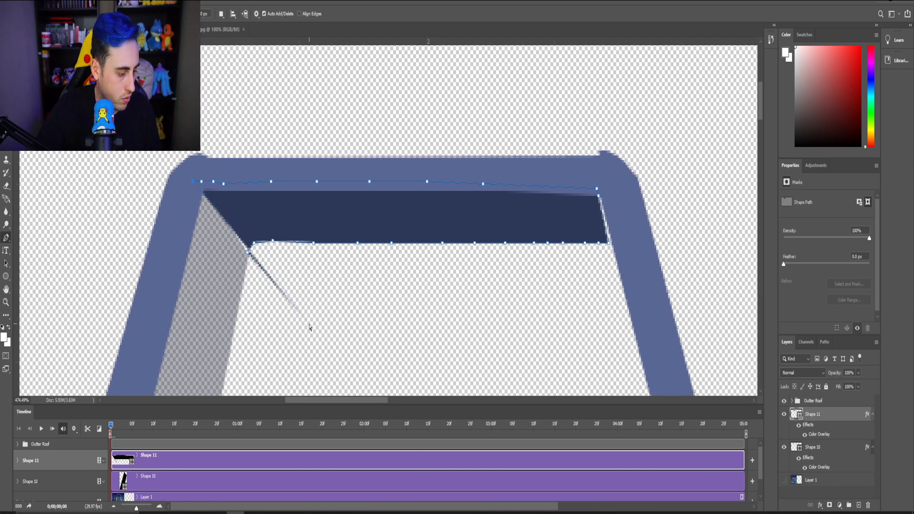
key("ctrl+z")
key("v")
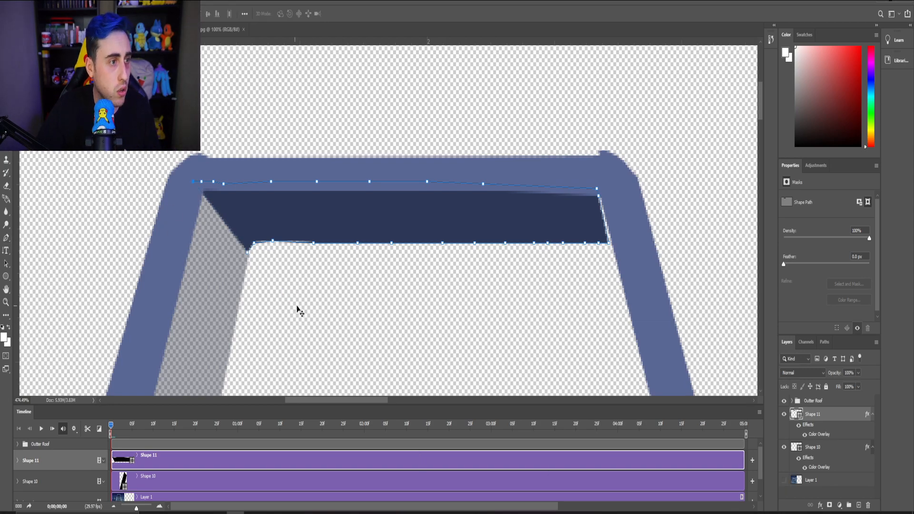
scroll(345, 329, "down", 8)
scroll(326, 341, "down", 1)
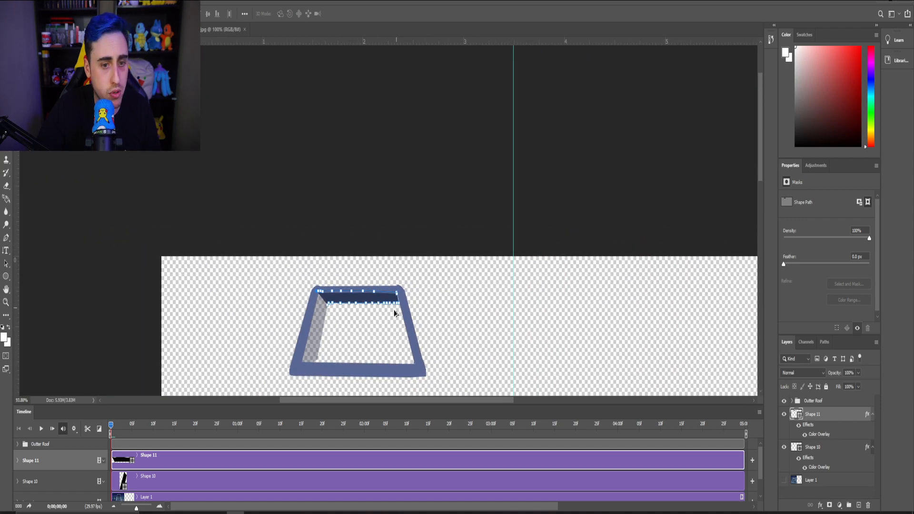
scroll(356, 345, "up", 6)
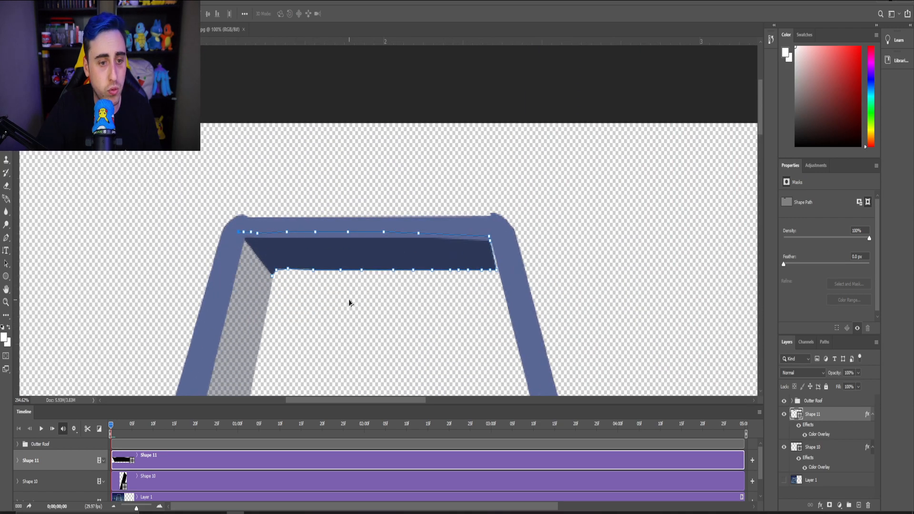
Set the Shape 10 layer's opacity to 100% and check the roof's inner corners.
left_click(817, 447)
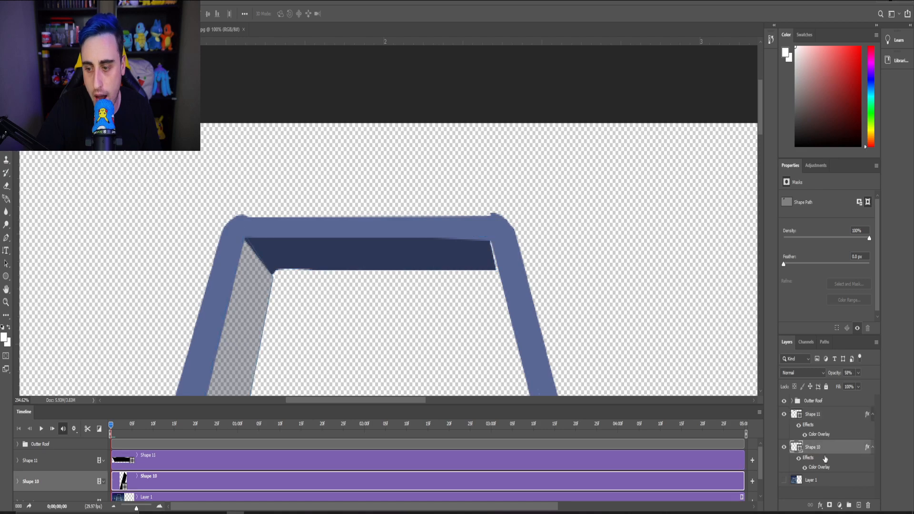
left_click(858, 373)
left_click_drag(860, 384, 873, 383)
scroll(338, 304, "down", 3)
scroll(338, 304, "down", 2)
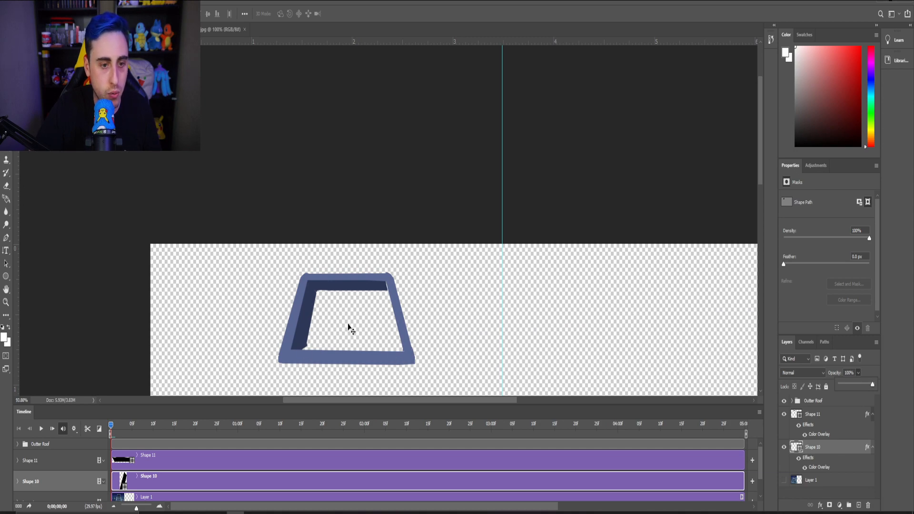
scroll(391, 286, "up", 8)
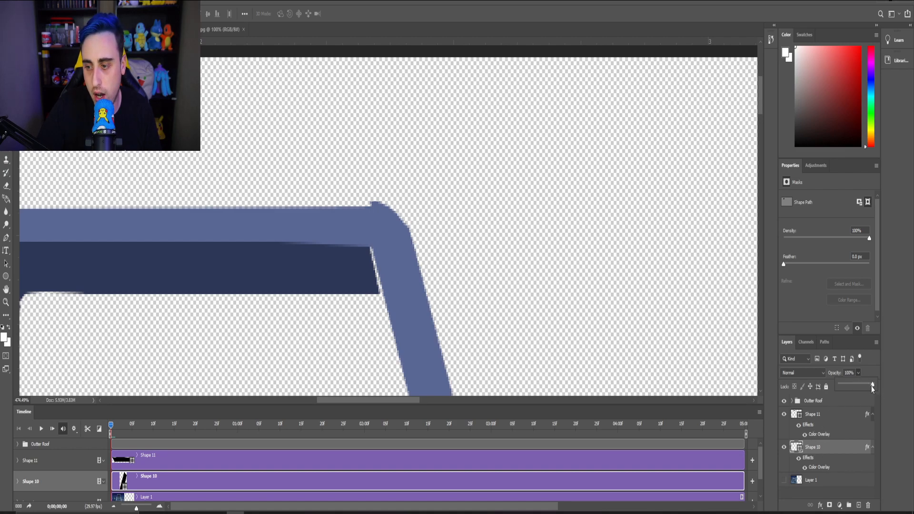
Lower the Shape 11 layer's opacity to 46% and make the Layer 1 reference image visible again.
left_click(820, 415)
left_click(860, 388)
left_click(858, 374)
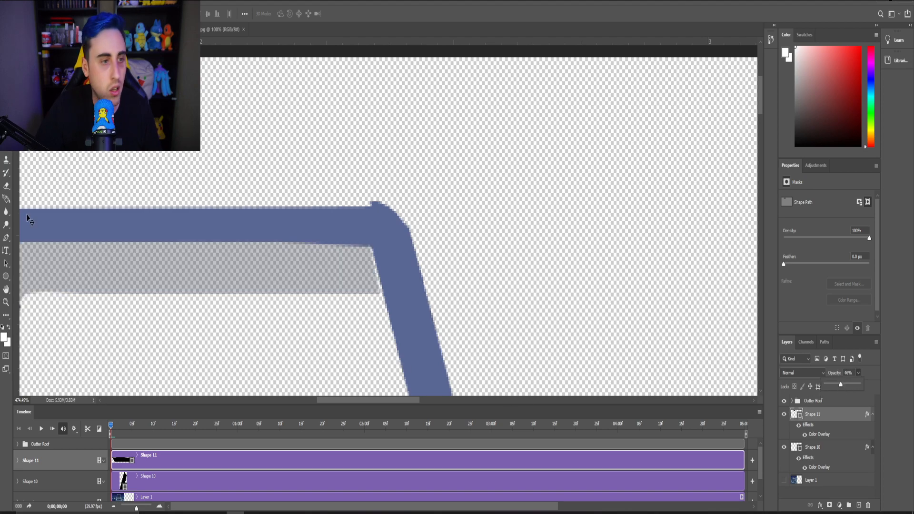
left_click(785, 481)
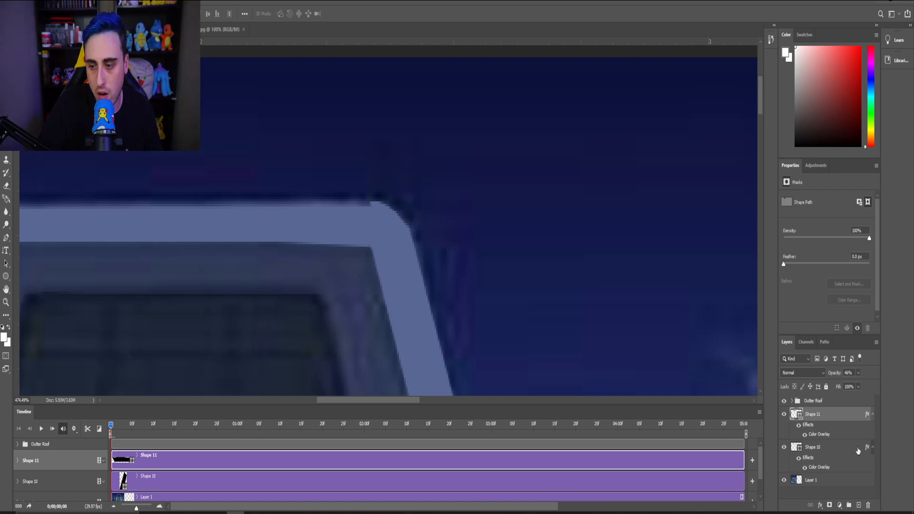
Add a layer above Shape 11 and trace the dark roof panel's right edge with the Pen tool, down to the lower roof frame.
left_click(858, 506)
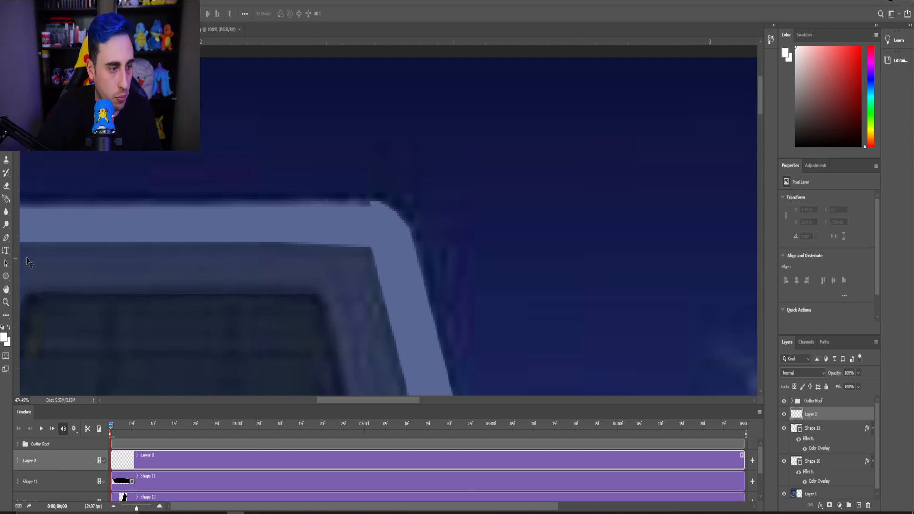
left_click(6, 238)
scroll(383, 333, "down", 4)
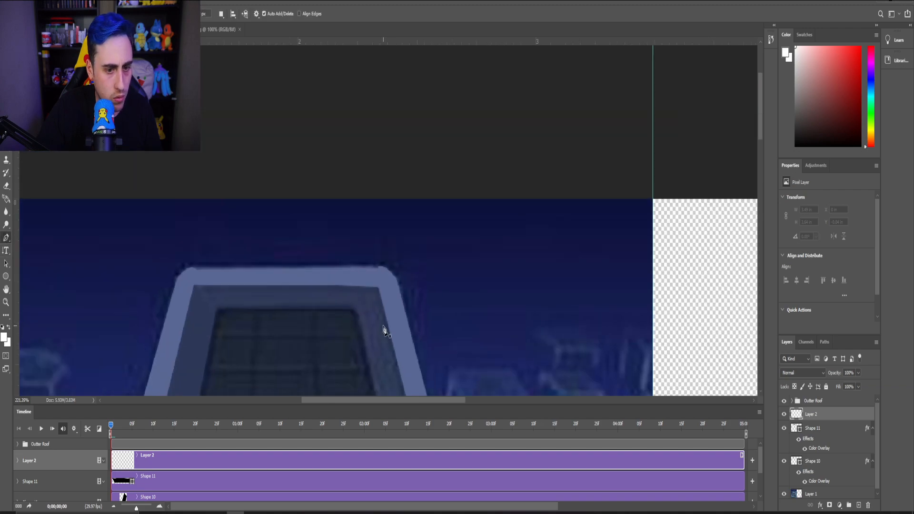
scroll(364, 258, "up", 5)
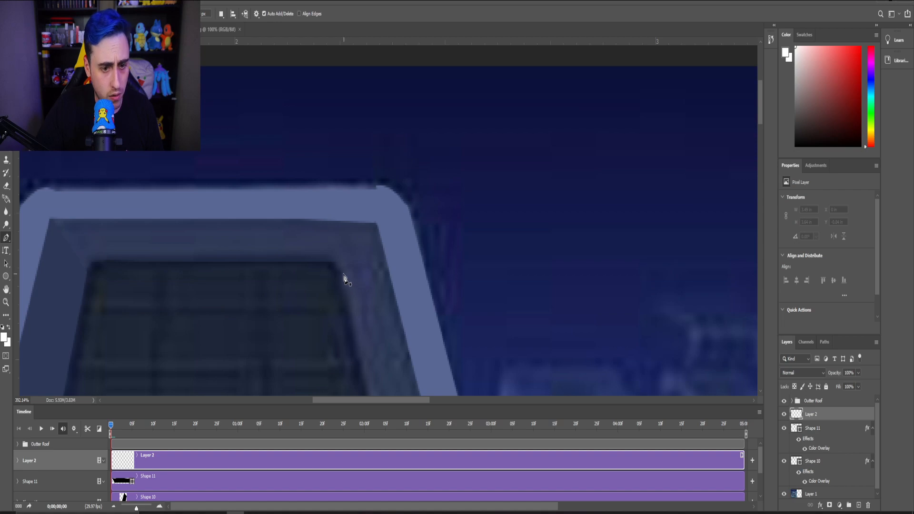
left_click(345, 278)
scroll(347, 290, "down", 6)
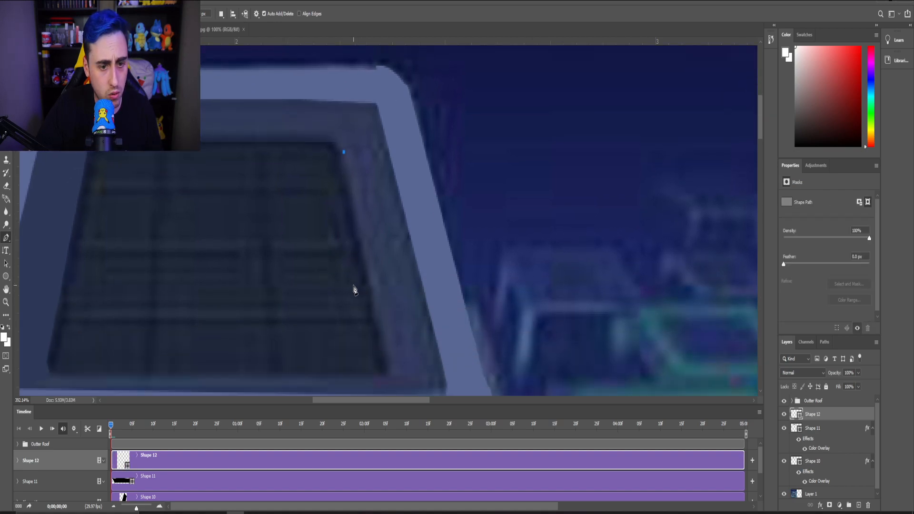
left_click(389, 343)
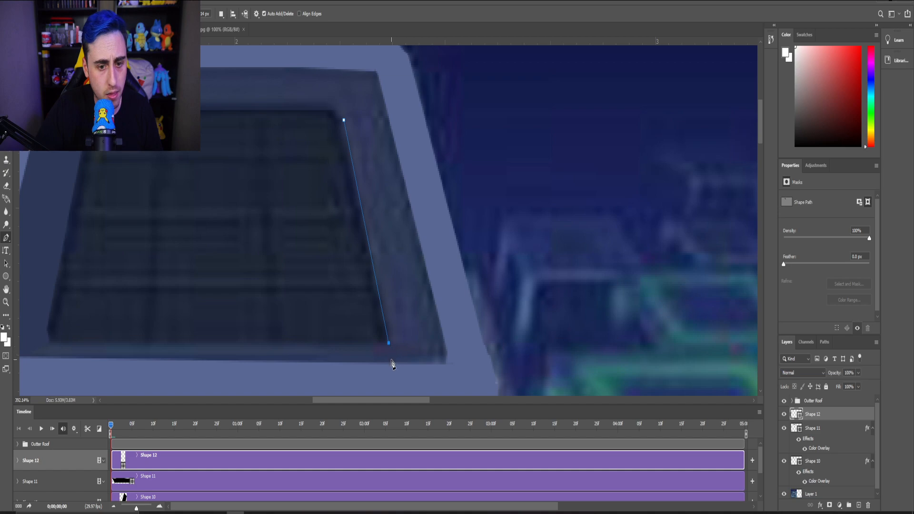
left_click(392, 368)
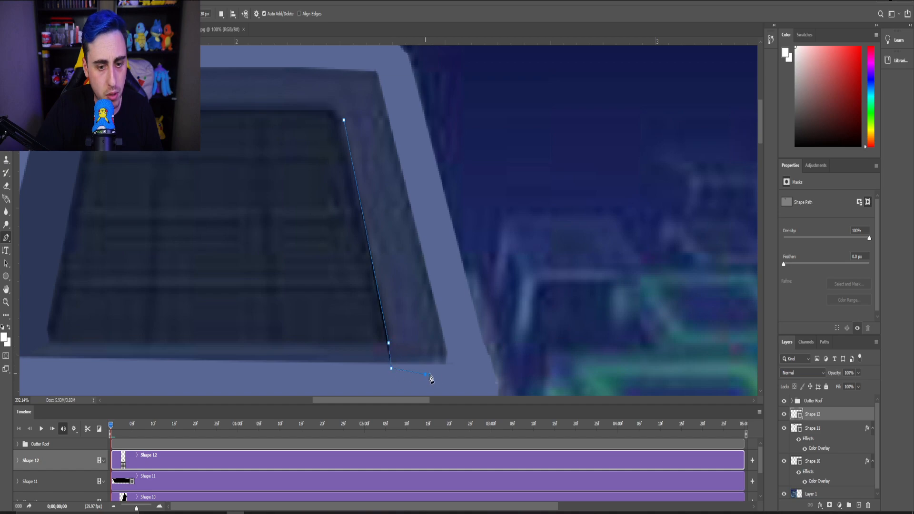
Continue Shape 12's outline under the lower roof frame and around the frame's lower-right inner corner.
left_click(425, 374)
left_click(450, 371)
left_click(460, 366)
left_click(457, 339)
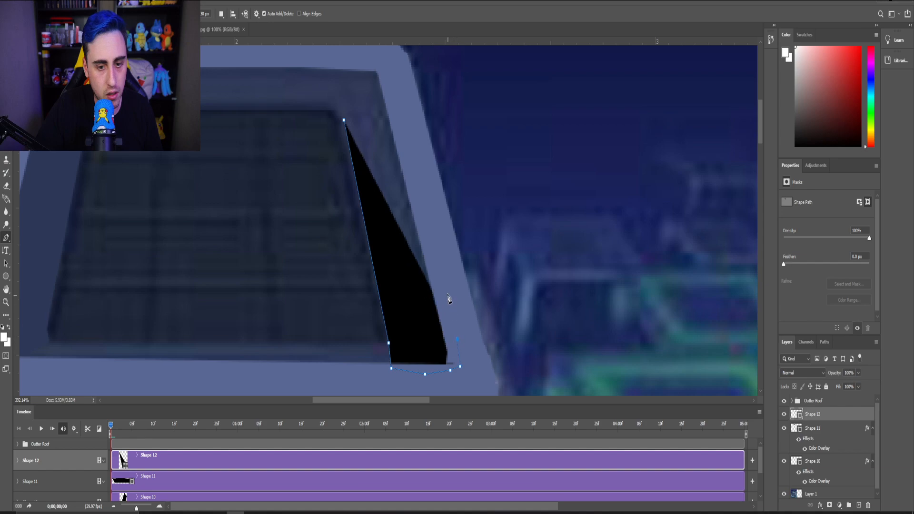
Carry Shape 12's outline up beneath the right roof frame and around its upper-right corner onto the upper frame.
left_click(410, 143)
left_click(395, 86)
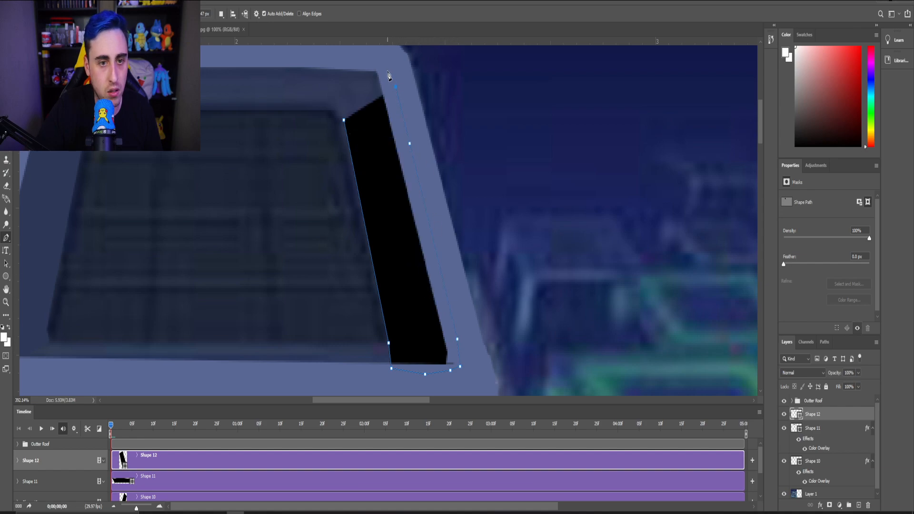
left_click(384, 63)
left_click(376, 54)
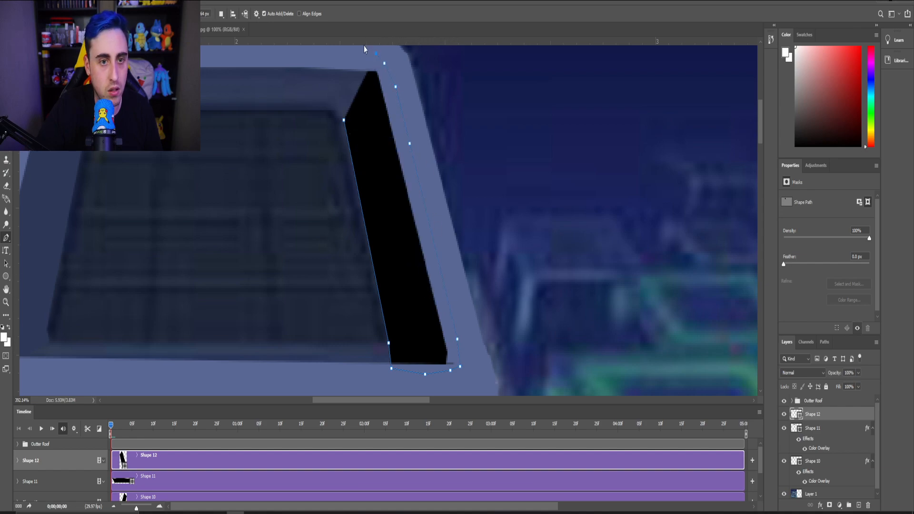
scroll(364, 67, "up", 1)
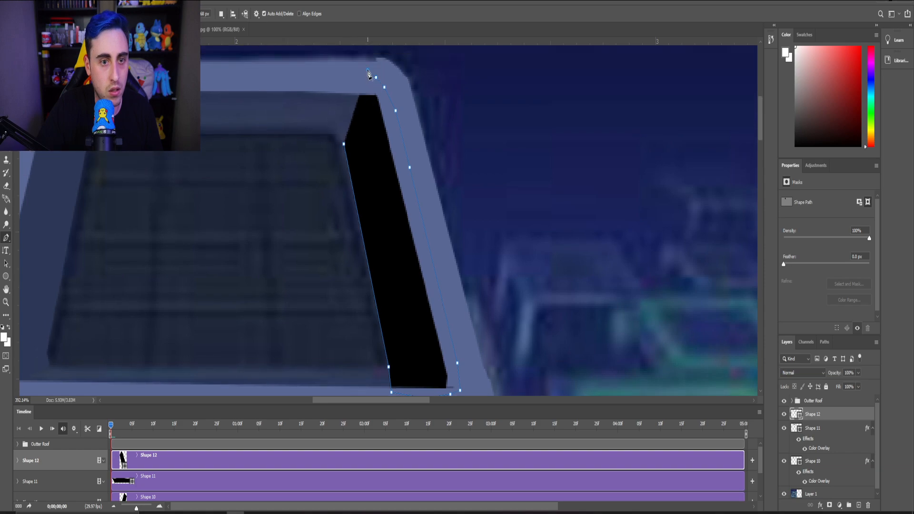
left_click(356, 67)
left_click(342, 68)
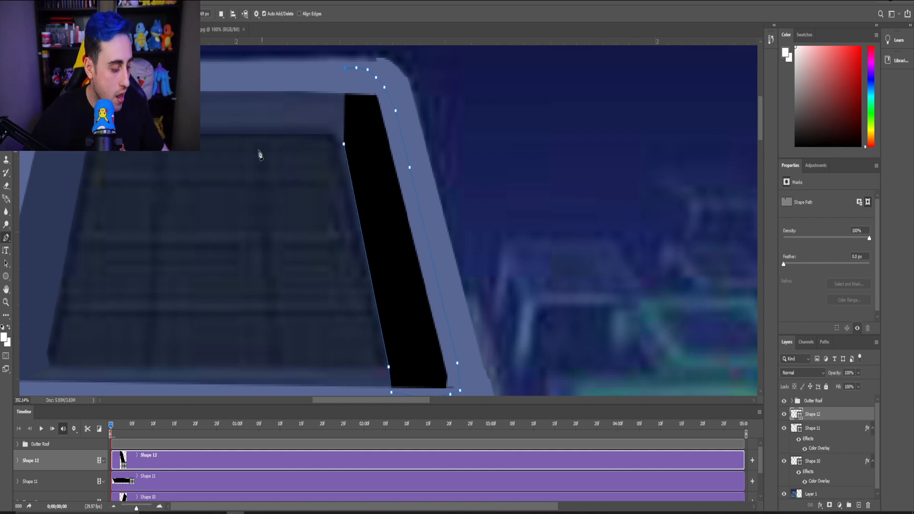
Apply a dark blue Color Overlay to the Shape 12 layer through its blending options.
scroll(273, 169, "down", 3)
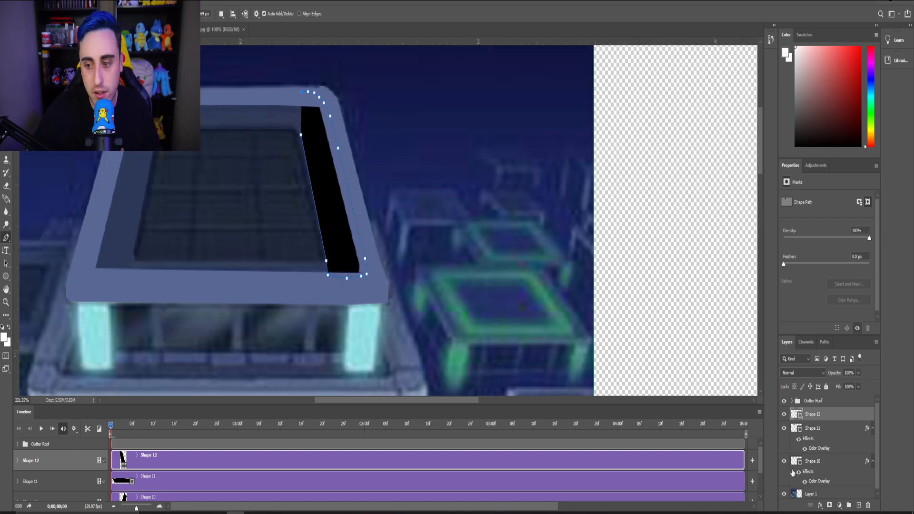
right_click(812, 422)
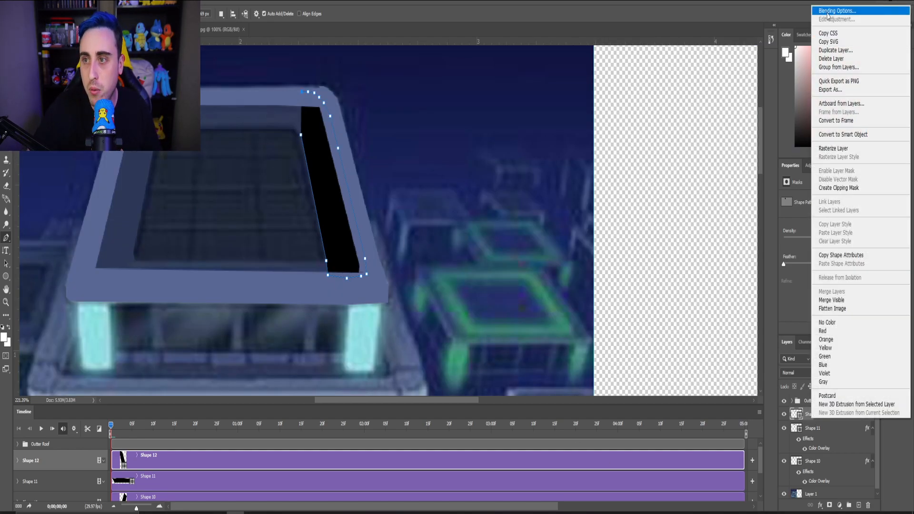
key("Escape")
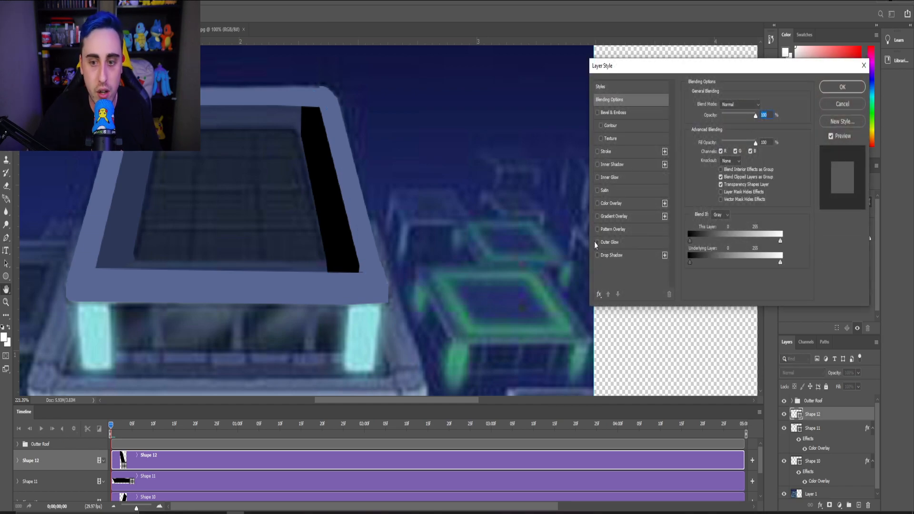
left_click(596, 204)
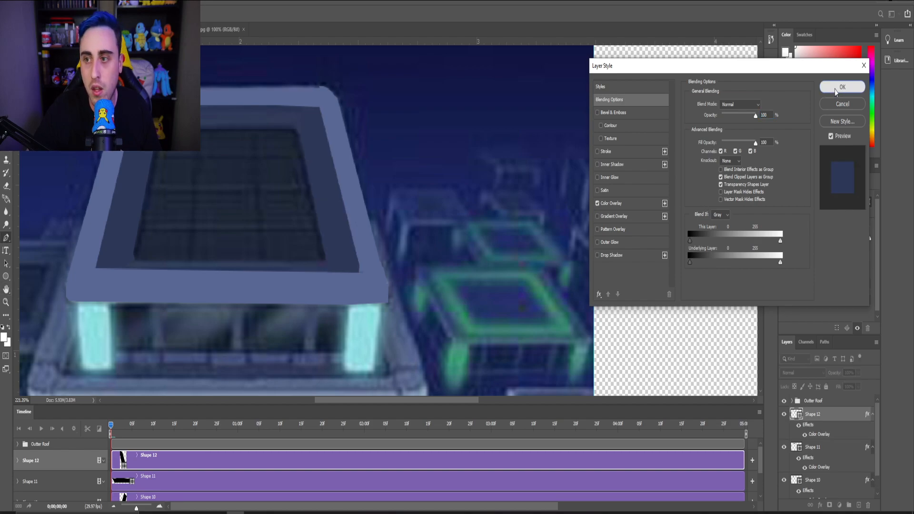
left_click(840, 87)
Hide the Layer 1 reference image and restore the Shape 11 layer's opacity to 100%.
left_click(784, 492)
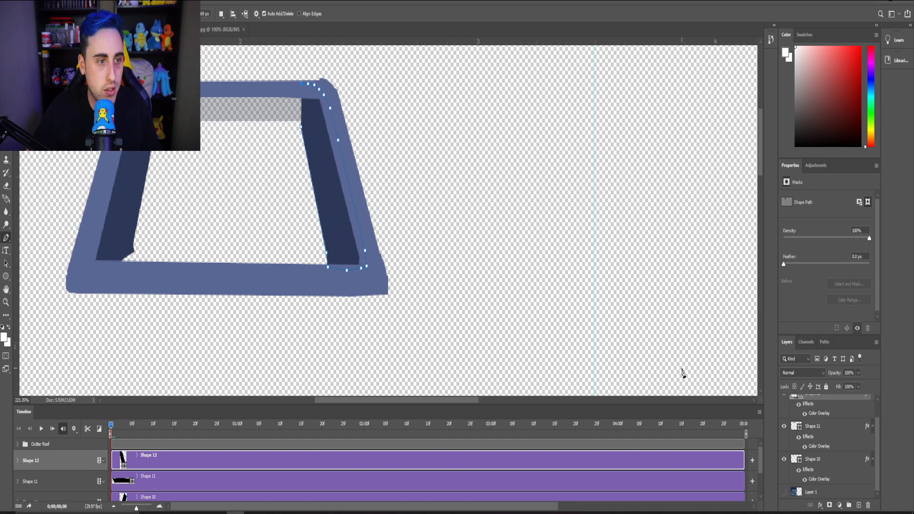
left_click(824, 441)
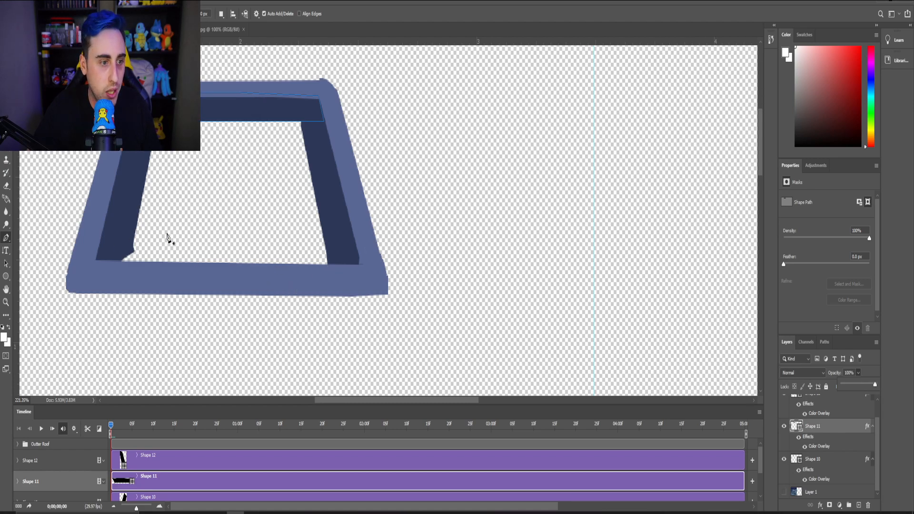
scroll(169, 241, "down", 2)
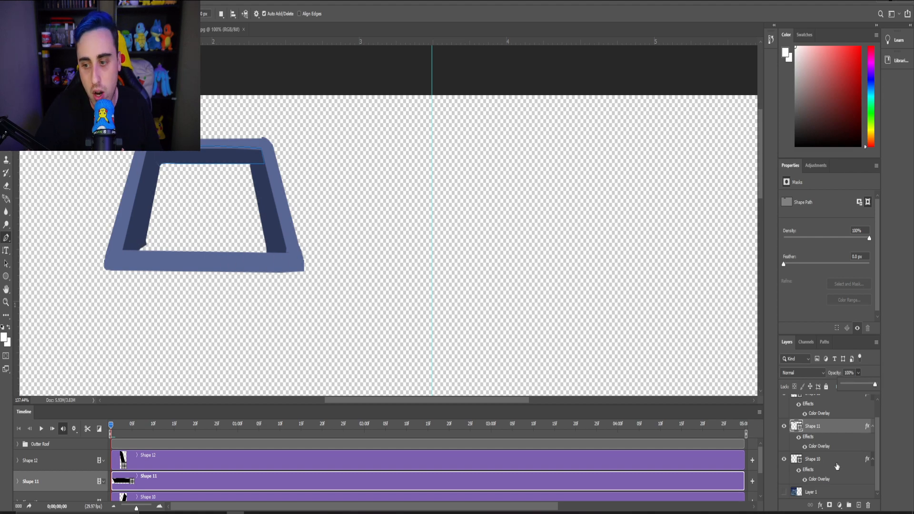
Lower the Shape 12 layer's opacity to 60% and make the Layer 1 reference image visible again.
scroll(837, 466, "up", 2)
left_click(825, 419)
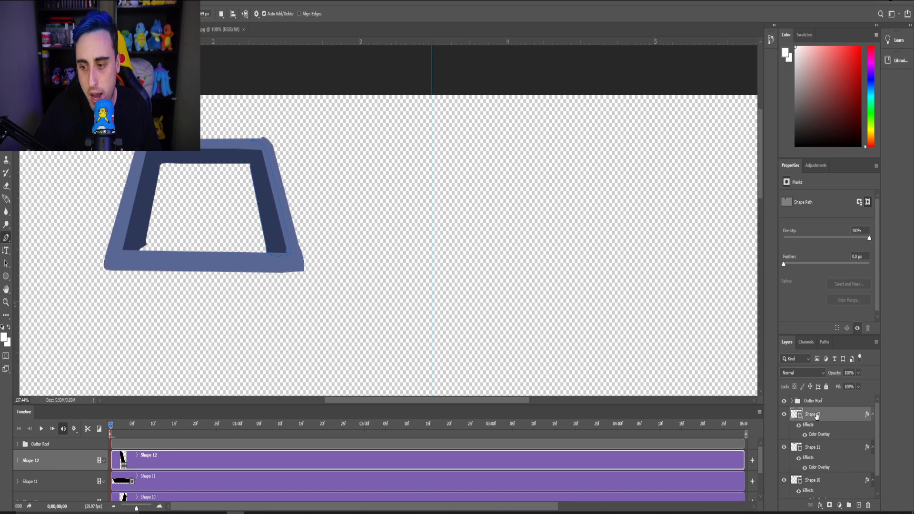
left_click(858, 373)
left_click(846, 387)
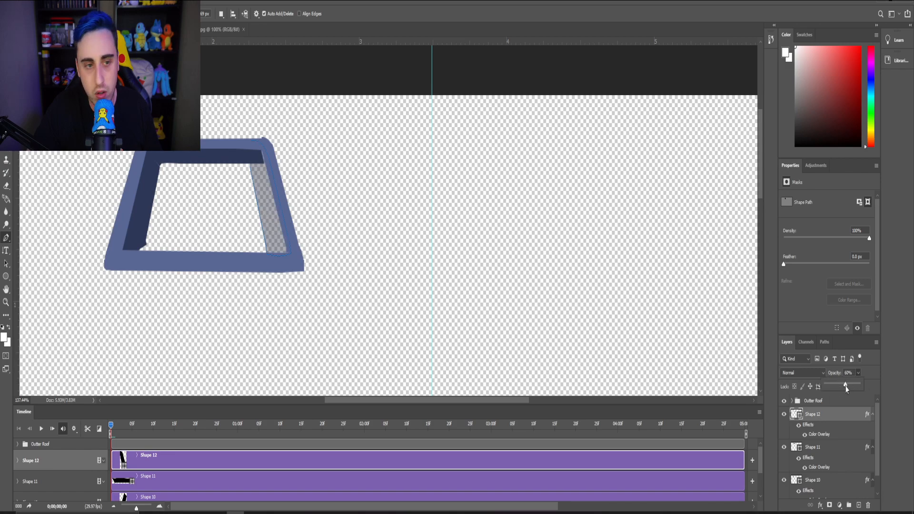
scroll(716, 403, "down", 2)
scroll(810, 453, "down", 2)
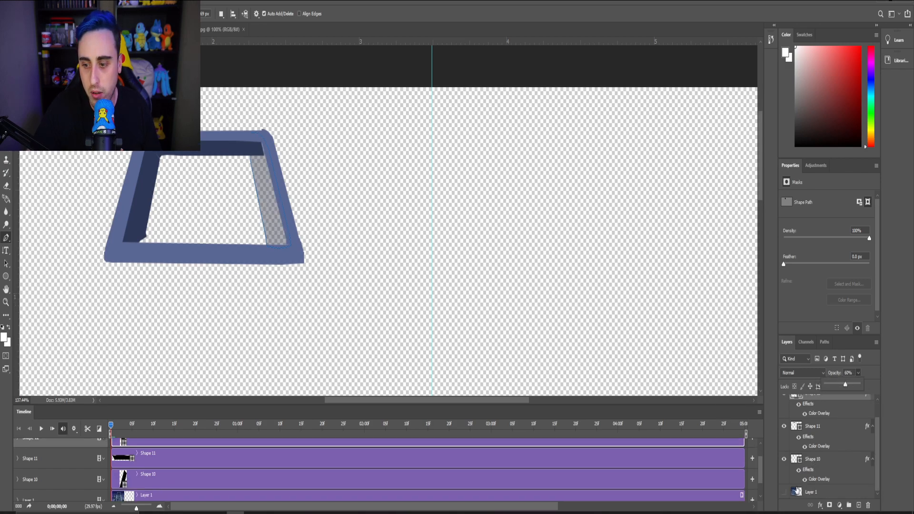
left_click(784, 492)
scroll(193, 199, "up", 2)
scroll(193, 200, "up", 2)
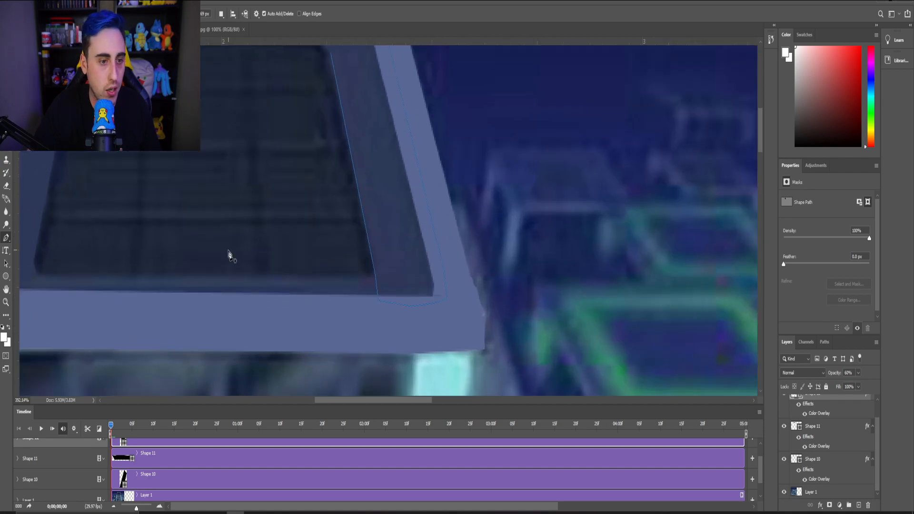
Add a layer above Shape 12 and trace the dark roof panel's lower edge with the Pen tool from right to left, ending on the lower roof frame.
scroll(846, 445, "up", 2)
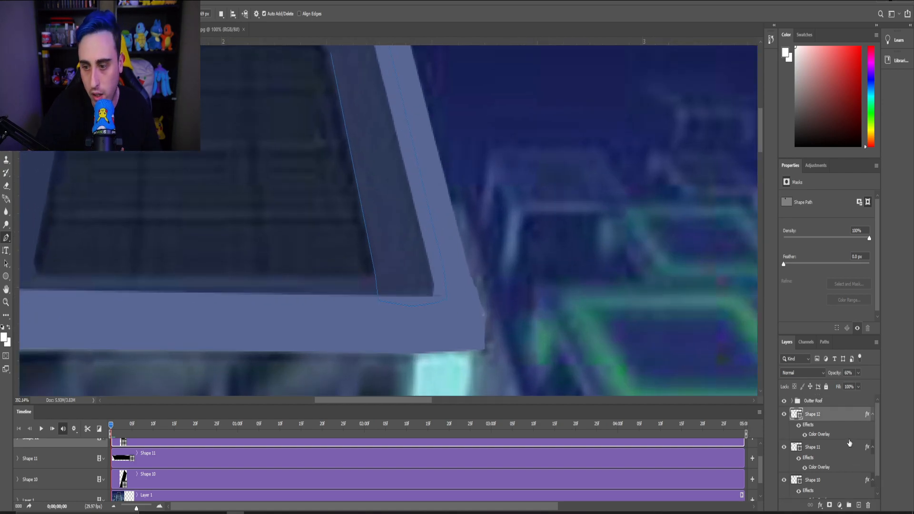
left_click(858, 505)
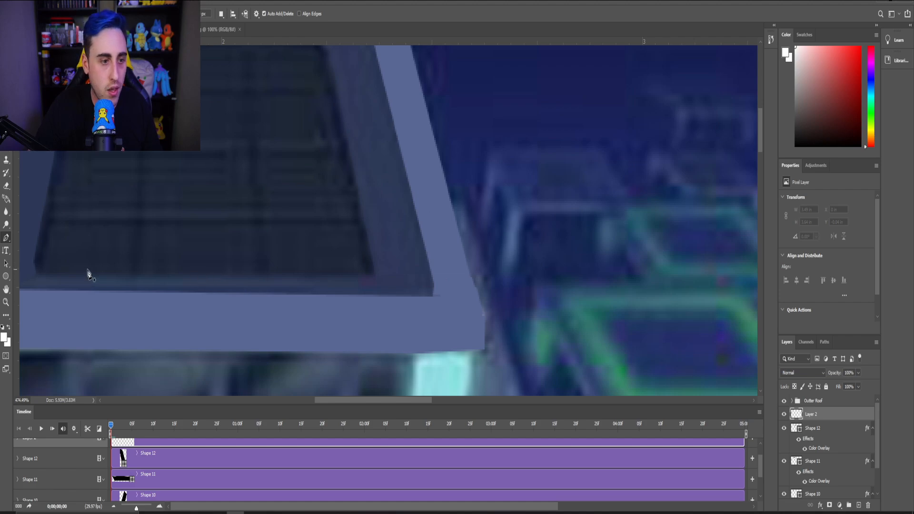
scroll(88, 271, "down", 2)
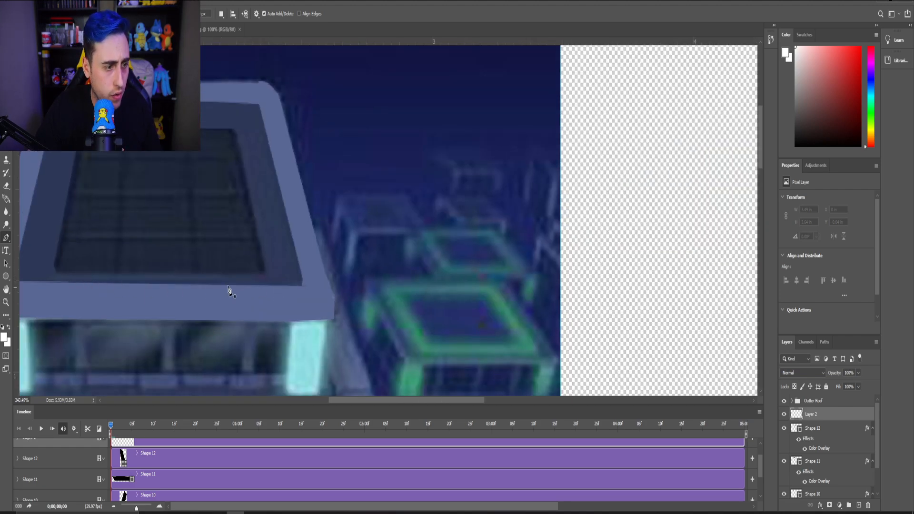
scroll(257, 288, "up", 2)
left_click(272, 278)
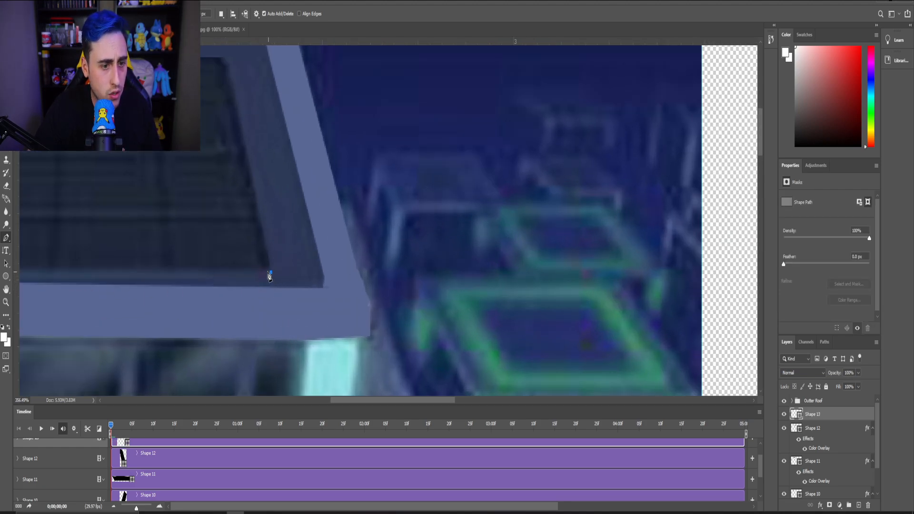
scroll(112, 284, "down", 2)
scroll(100, 290, "down", 2)
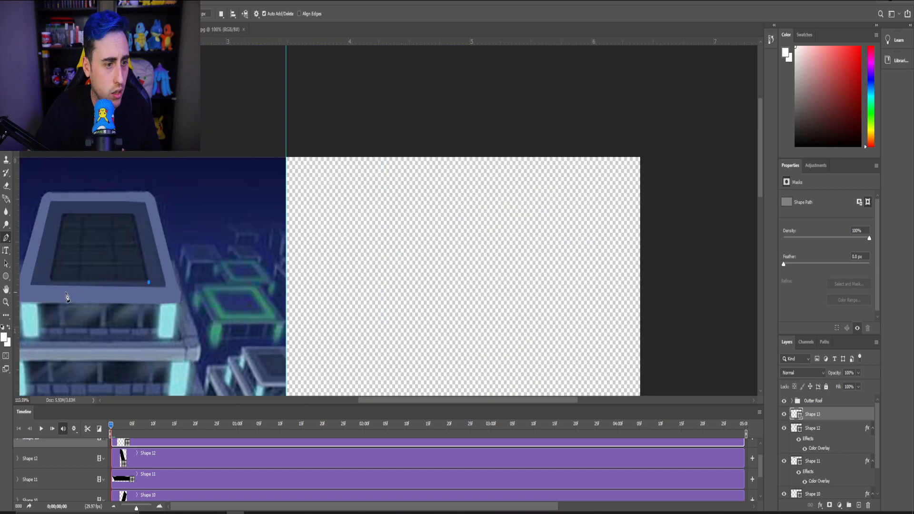
scroll(57, 296, "up", 4)
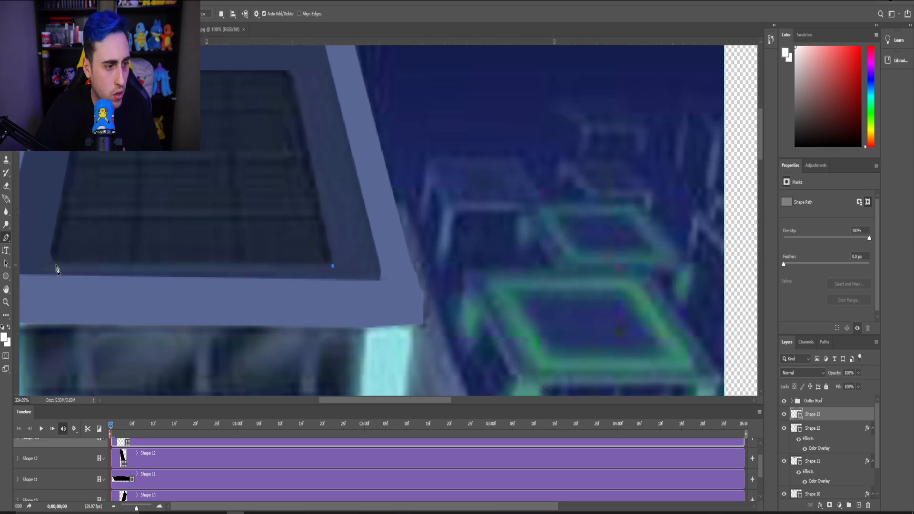
left_click(56, 264)
left_click(45, 261)
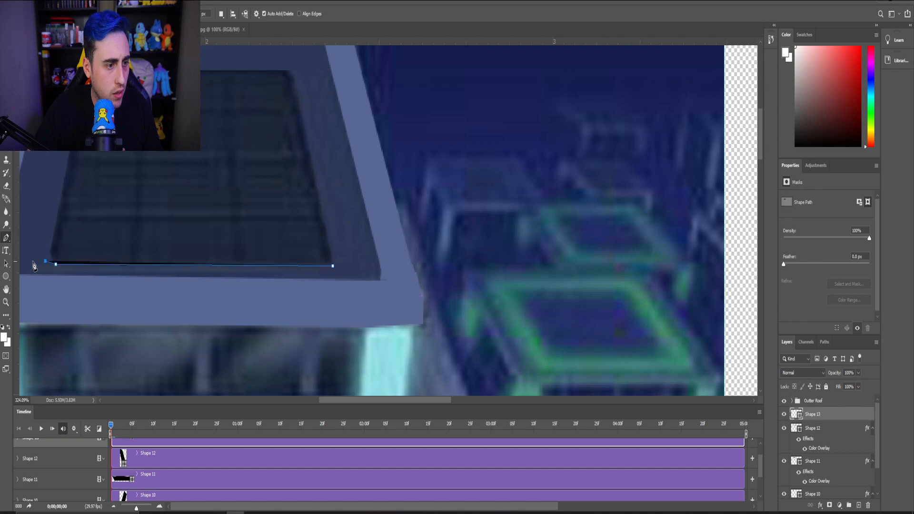
left_click(32, 262)
left_click(30, 280)
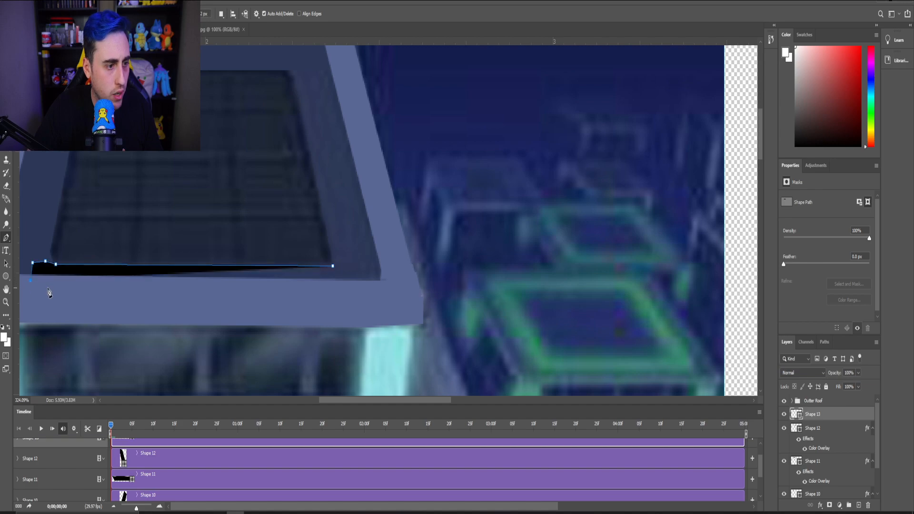
Continue Shape 13's outline to the right beneath the lower roof frame and up around the frame's lower-right inner corner.
left_click(57, 292)
left_click(152, 292)
left_click(230, 295)
left_click(301, 297)
left_click(340, 296)
left_click(359, 296)
left_click(373, 296)
left_click(385, 290)
left_click(390, 282)
left_click(388, 269)
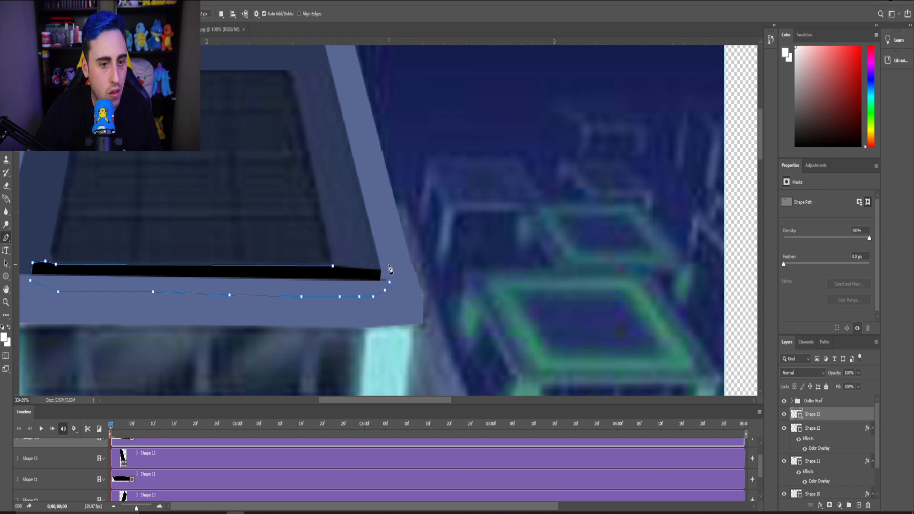
left_click(387, 265)
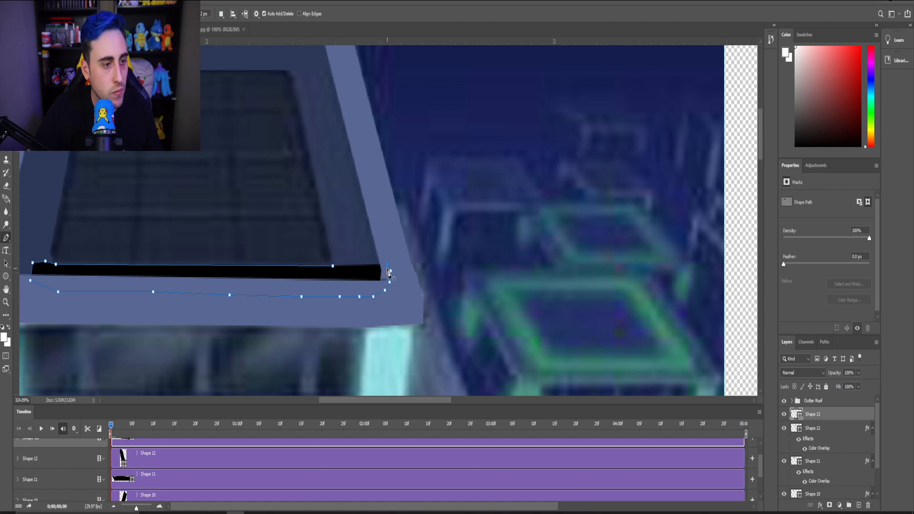
Apply a dark blue Color Overlay to the Shape 13 layer through its blending options.
scroll(71, 281, "down", 2)
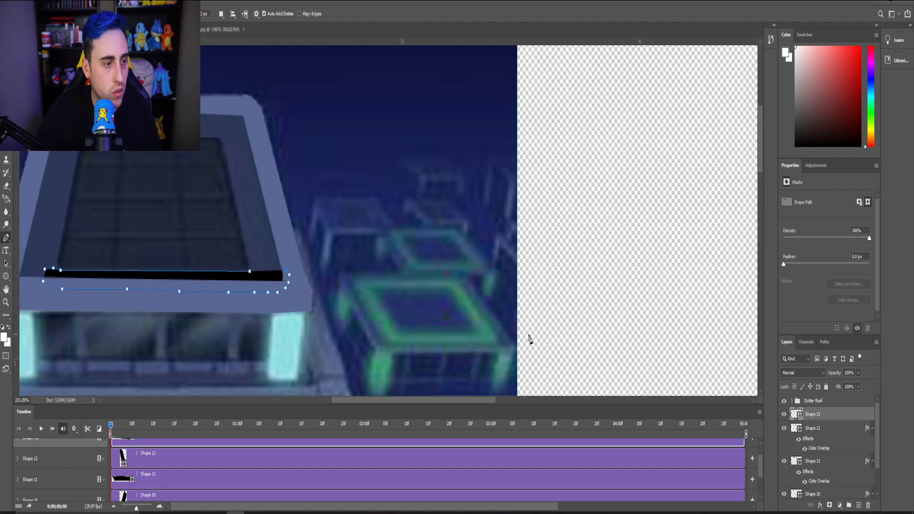
right_click(820, 412)
left_click(843, 10)
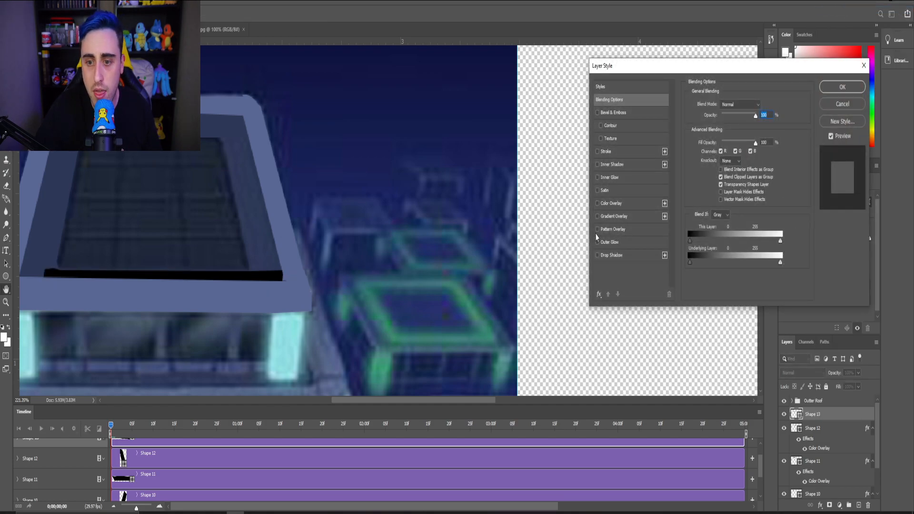
left_click(596, 204)
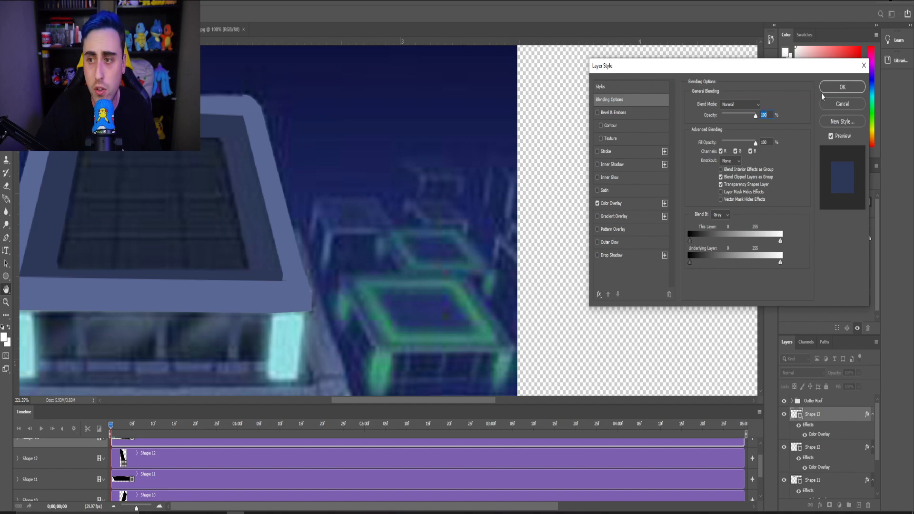
left_click(841, 87)
Hide the Layer 1 reference image and restore the Shape 12 layer's opacity to 100%.
scroll(805, 424, "down", 3)
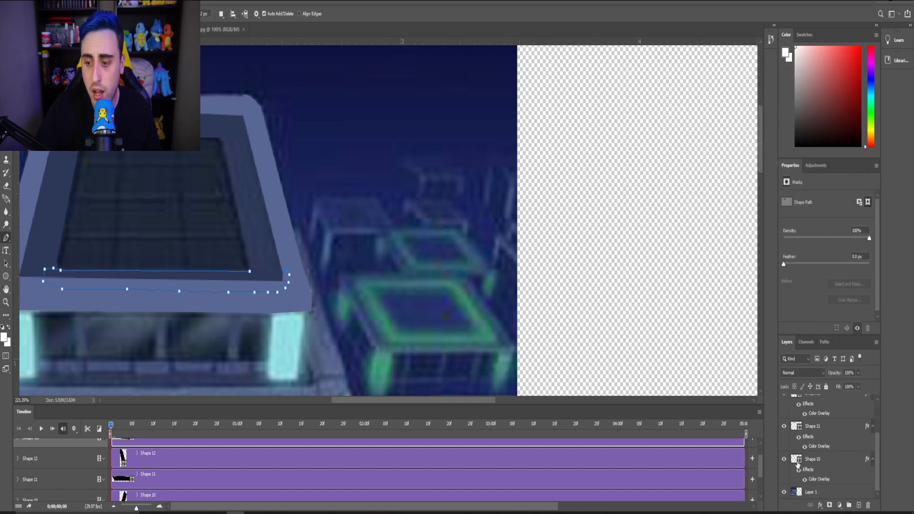
left_click(785, 492)
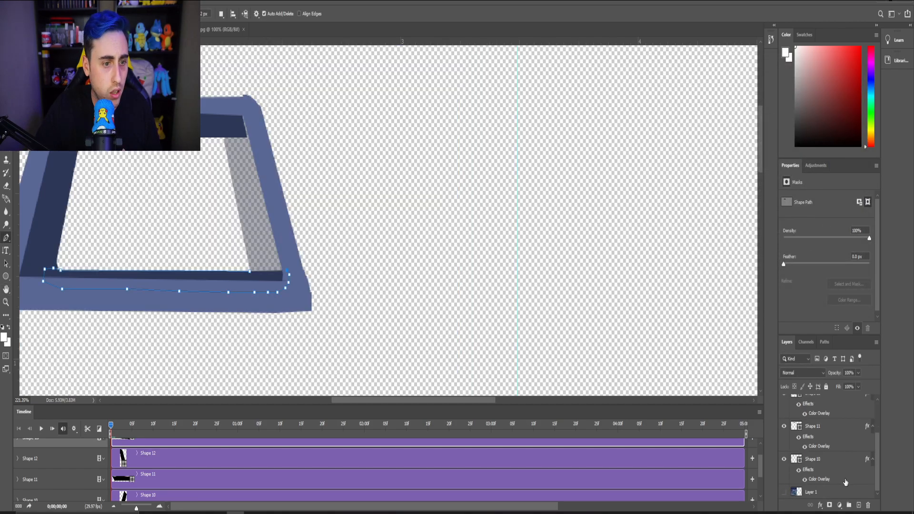
scroll(821, 469, "up", 3)
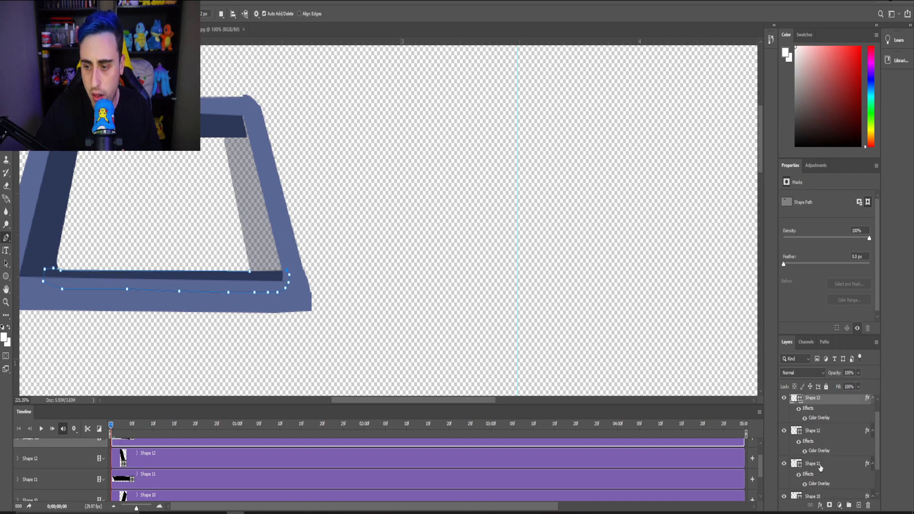
left_click(822, 452)
left_click(859, 373)
left_click_drag(858, 388, 880, 381)
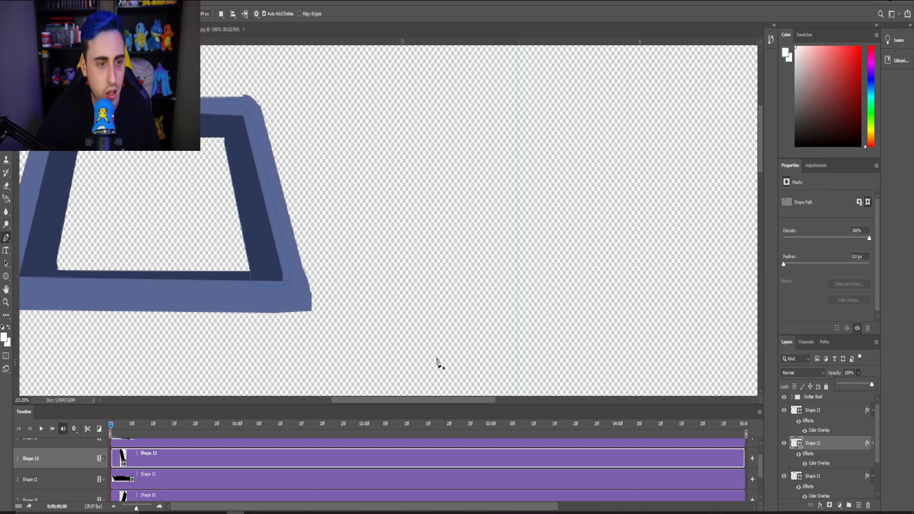
Check the traced inner roof walls as a whole and make the Layer 1 reference image visible again.
scroll(153, 226, "down", 3)
scroll(153, 226, "down", 2)
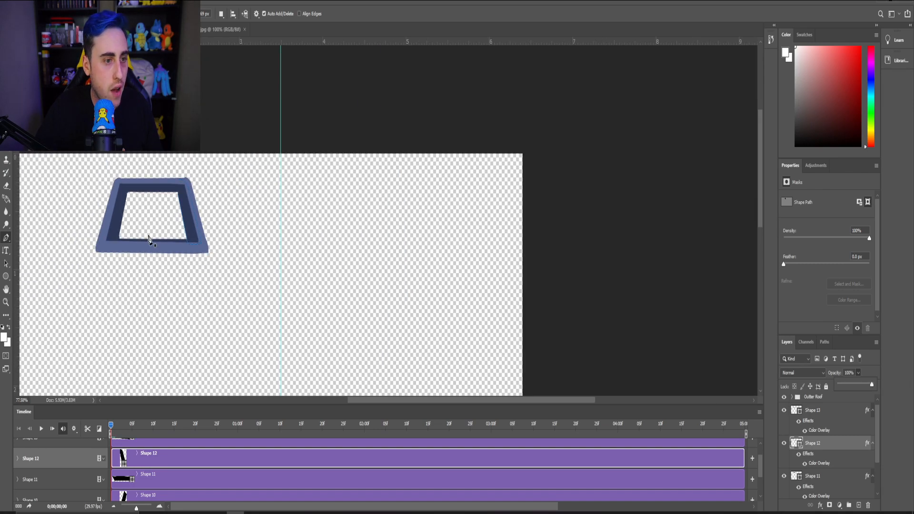
scroll(147, 241, "up", 1)
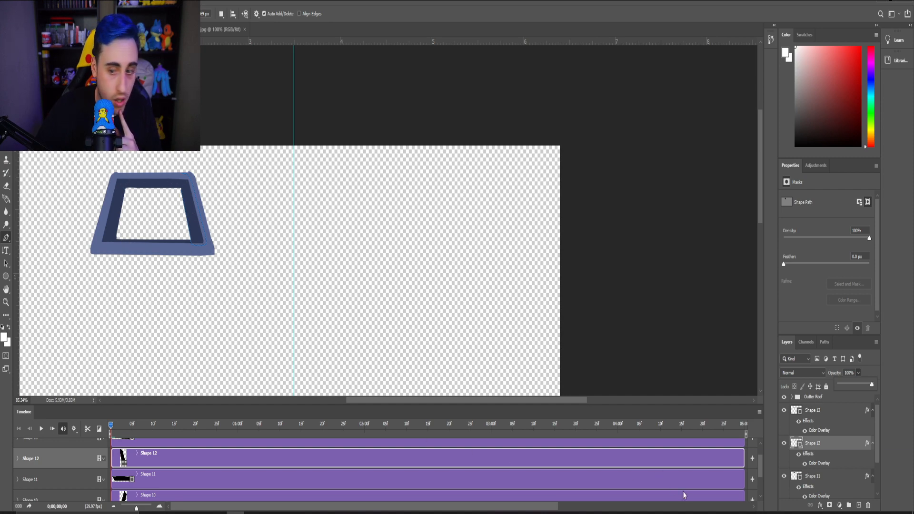
scroll(811, 481, "down", 2)
left_click(784, 492)
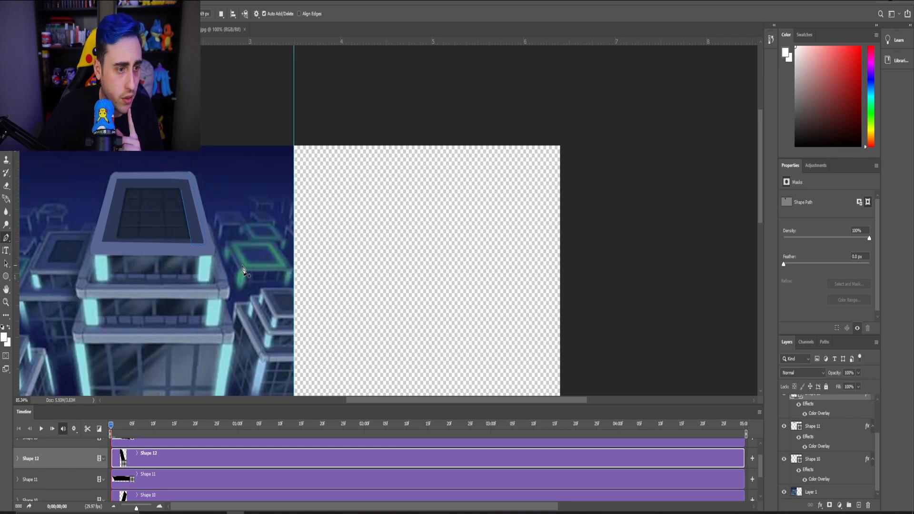
Group the Shape 10, Shape 11, Shape 12 and Shape 13 layers and name the new group Inner Roof.
scroll(826, 446, "up", 3)
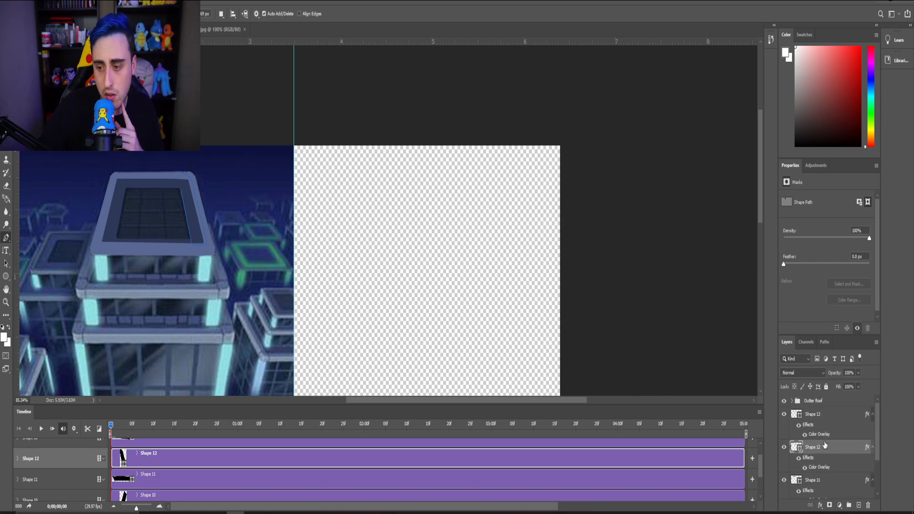
left_click(820, 416)
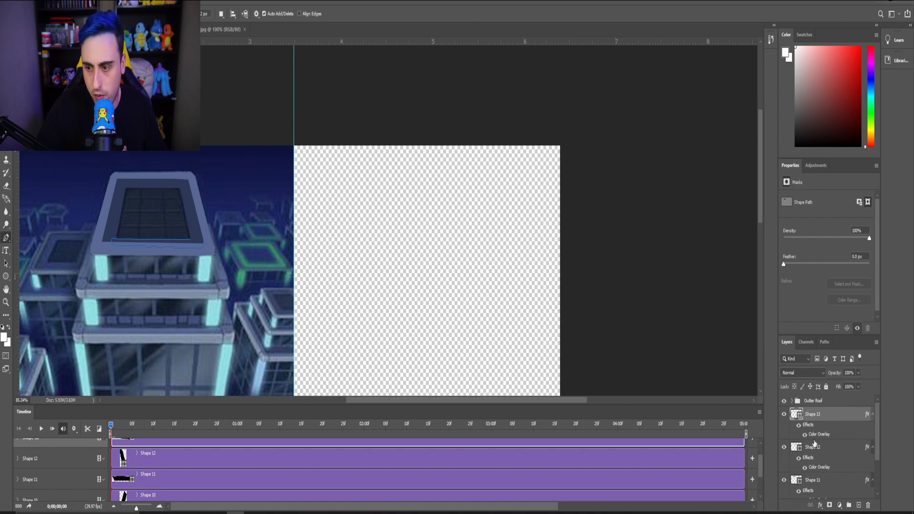
left_click(821, 454)
scroll(822, 456, "down", 2)
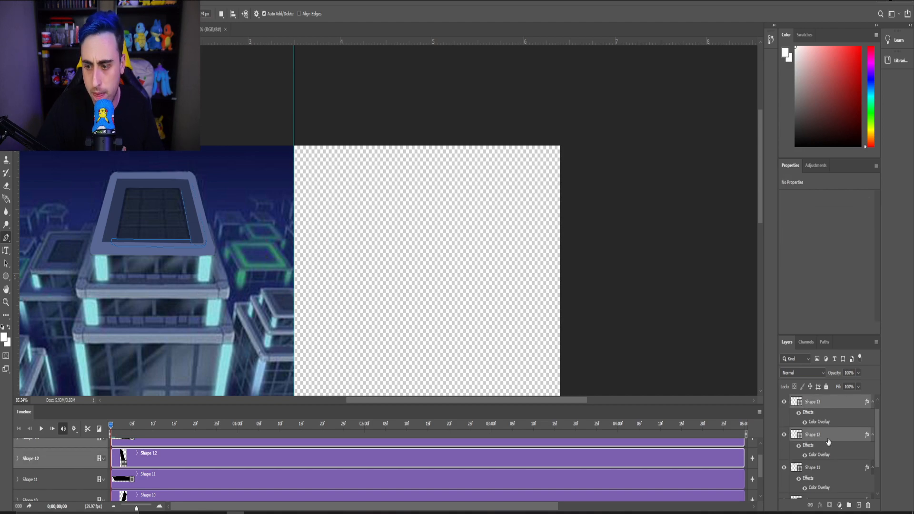
left_click(823, 460, "shift")
scroll(823, 462, "down", 1)
left_click(821, 469, "shift")
scroll(821, 469, "down", 1)
scroll(820, 470, "up", 3)
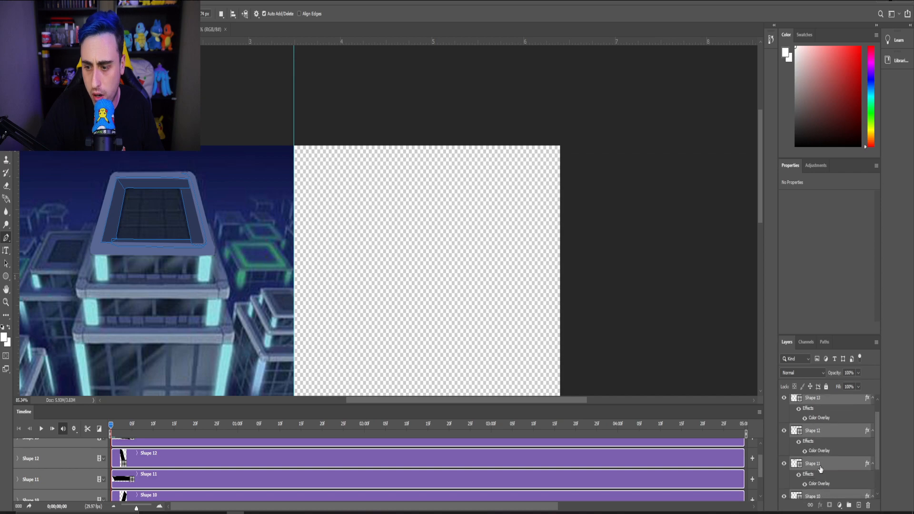
left_click(850, 505)
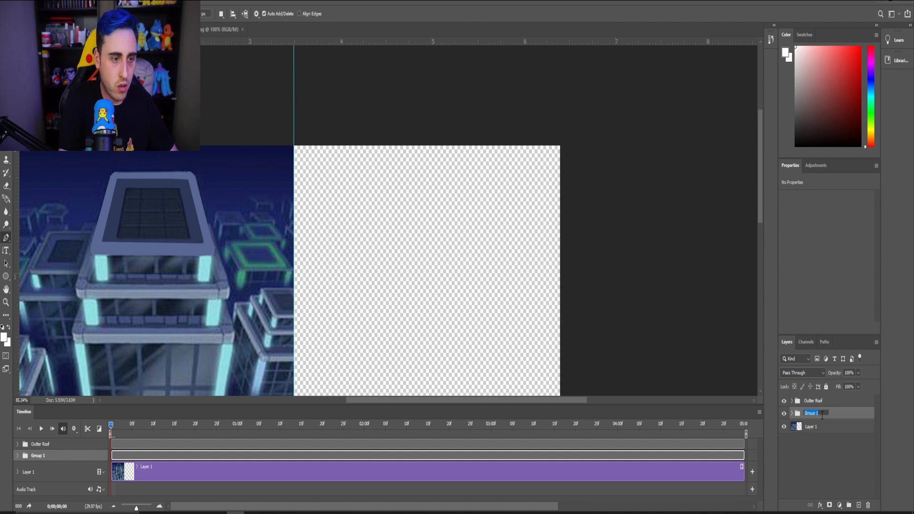
key("BackSpace")
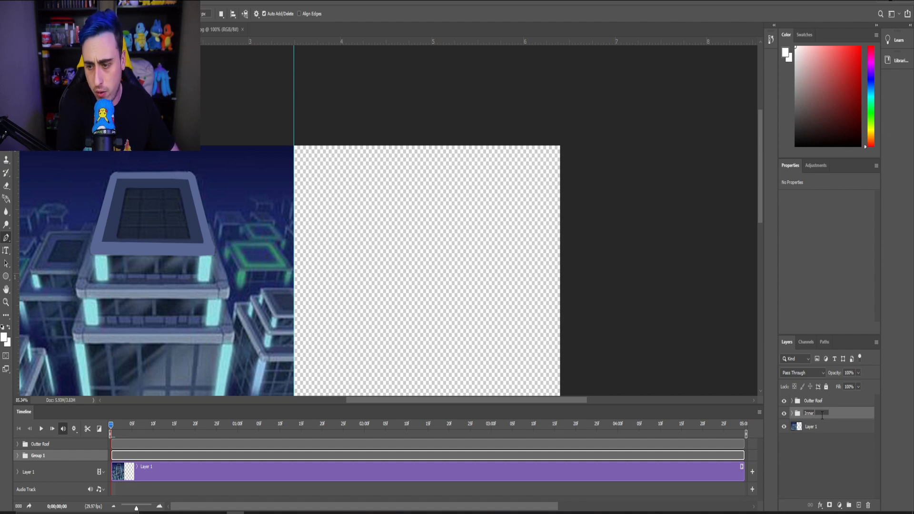
left_click(794, 447)
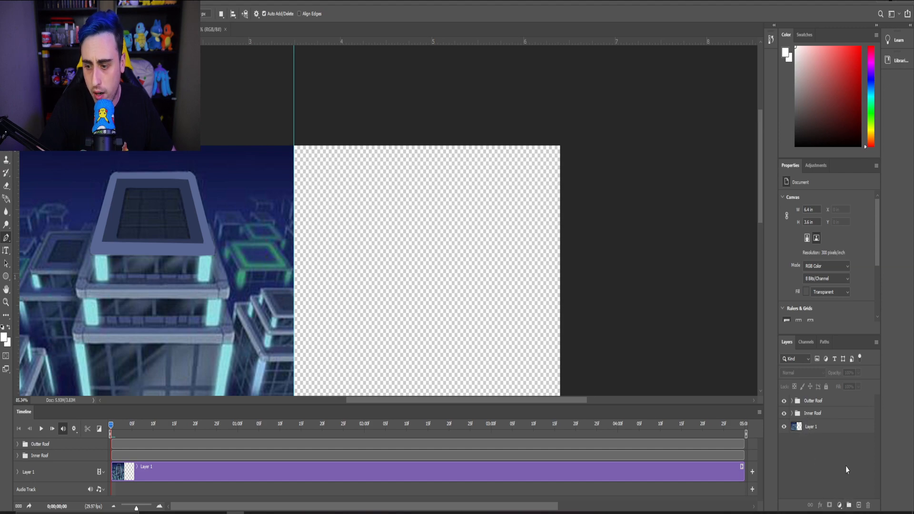
Add a new layer above Layer 1 and start tracing the dark roof panel along its upper edge, from right corner to left corner.
left_click(816, 428)
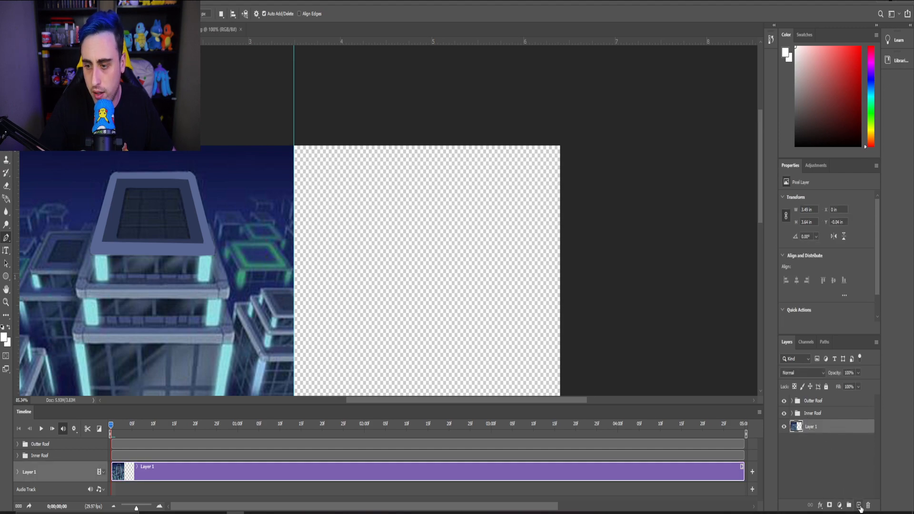
left_click(859, 506)
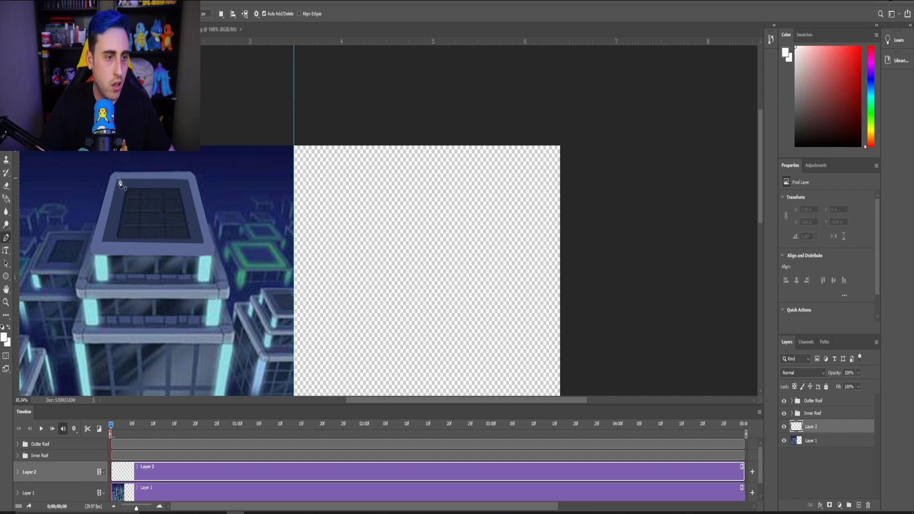
scroll(126, 179, "up", 9)
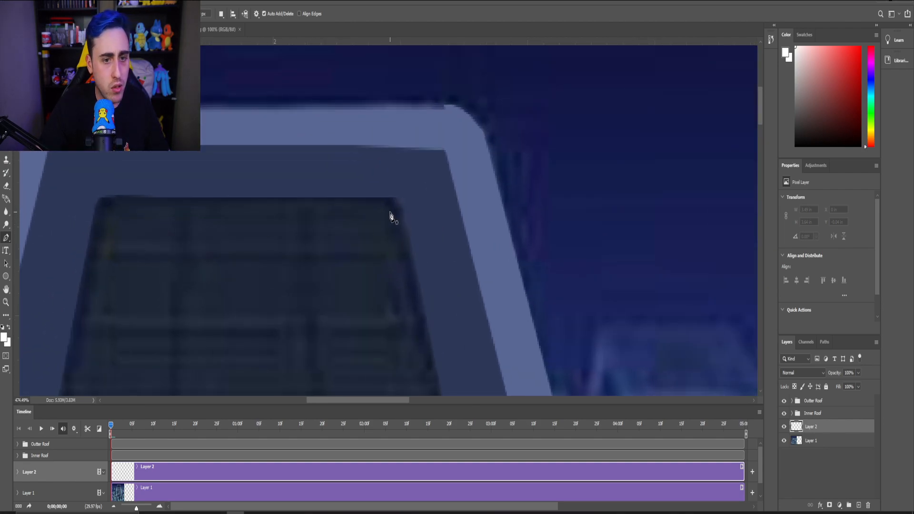
left_click(404, 210)
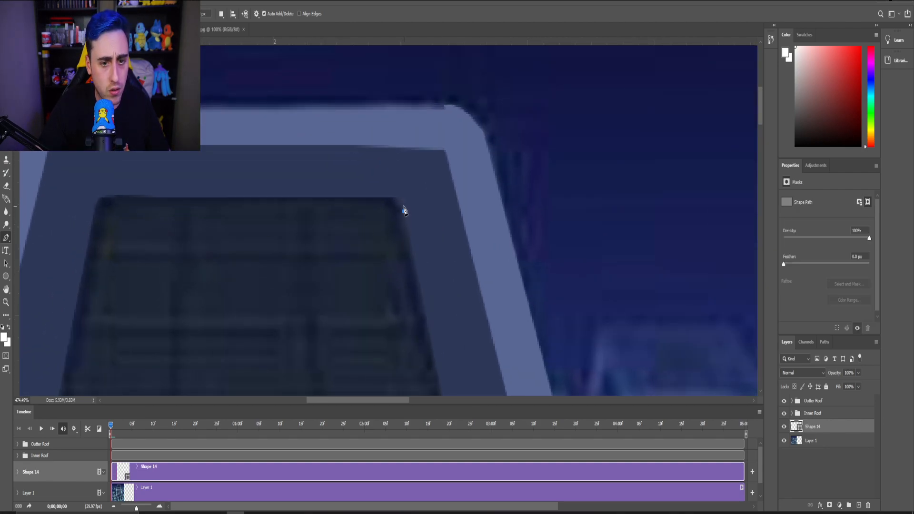
left_click(403, 197)
left_click(395, 196)
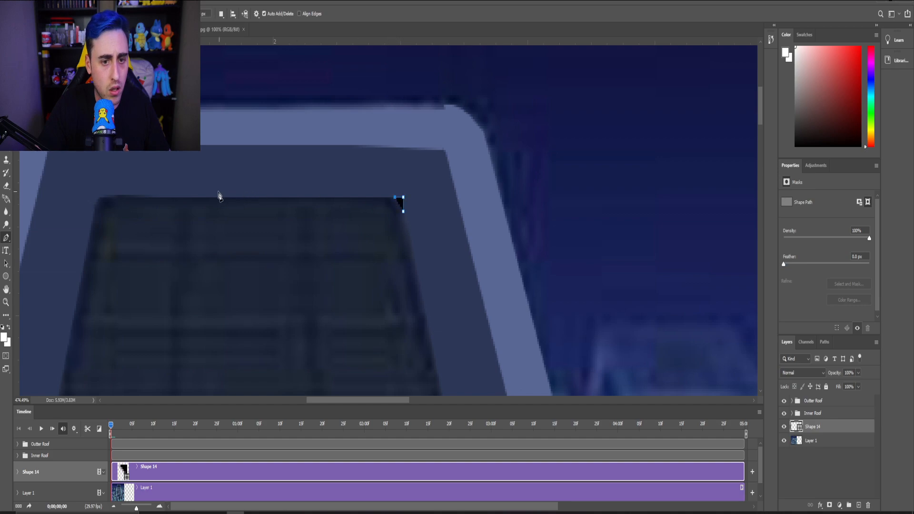
left_click(111, 195)
left_click(101, 196)
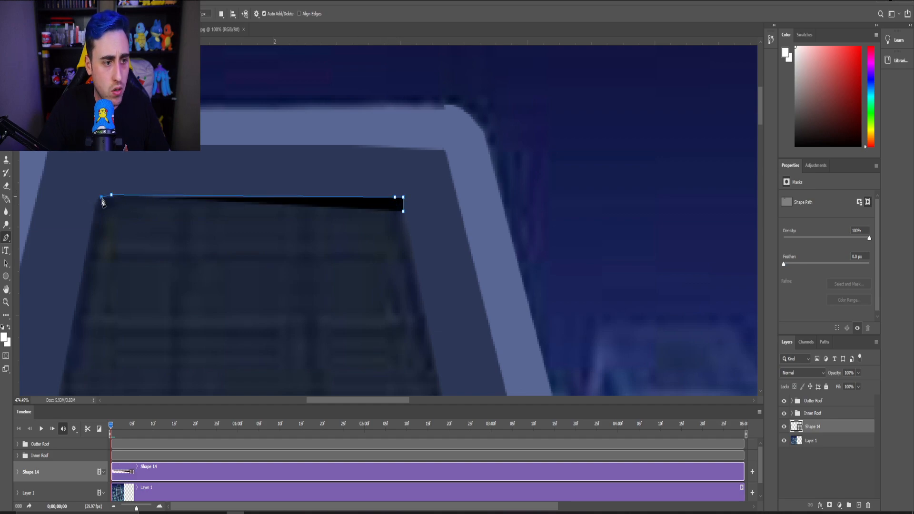
left_click(98, 210)
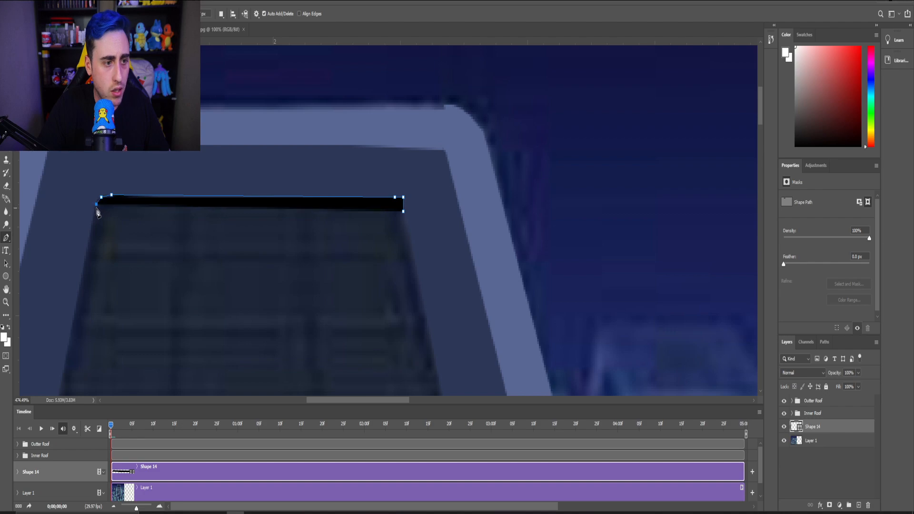
Continue Shape 14's outline down the panel's left edge, along the bottom edge and up the right edge to near the upper-right corner.
scroll(98, 238, "down", 5)
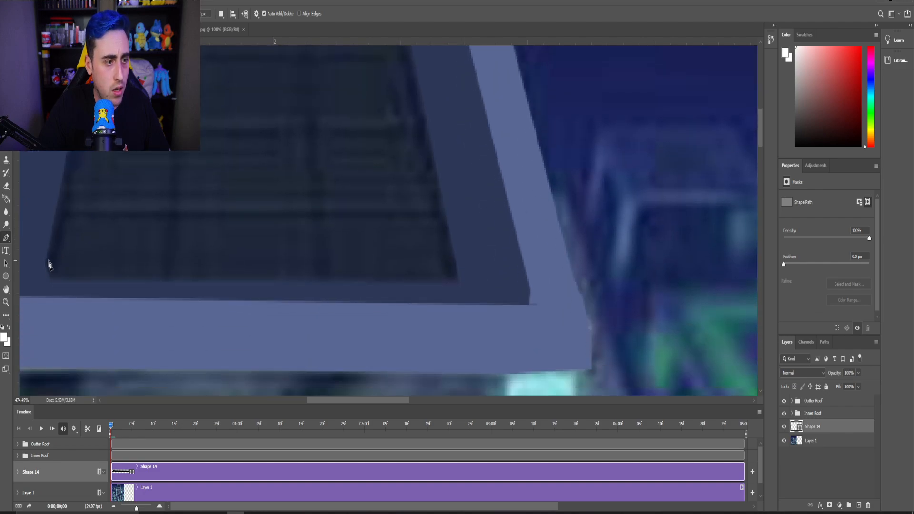
left_click(46, 258)
left_click(43, 275)
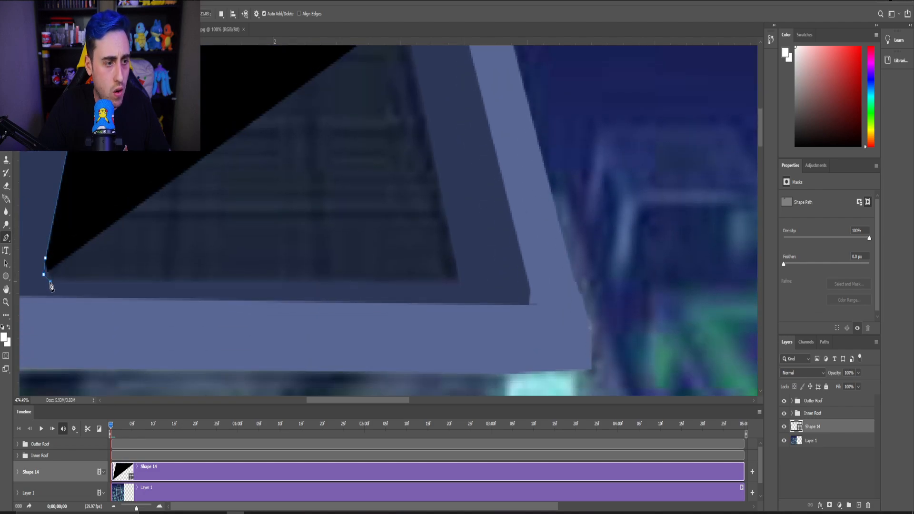
left_click(50, 281)
left_click(59, 284)
left_click(456, 289)
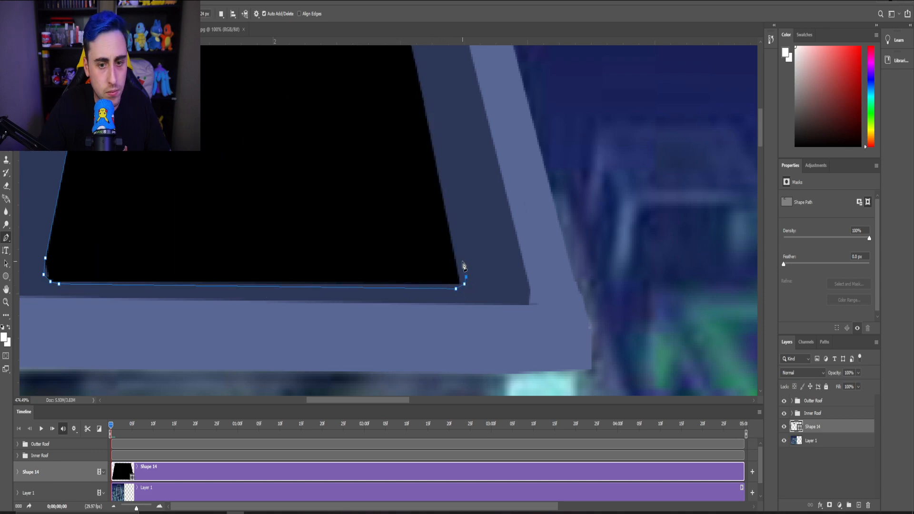
scroll(459, 257, "up", 5)
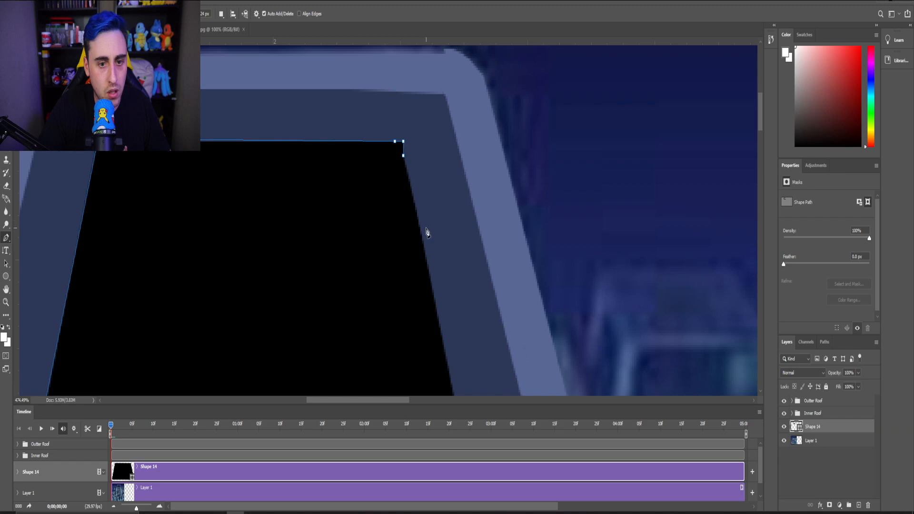
left_click(418, 197)
left_click(411, 163)
left_click(407, 149)
left_click(403, 141)
left_click(405, 139)
left_click(402, 139)
left_click(397, 137)
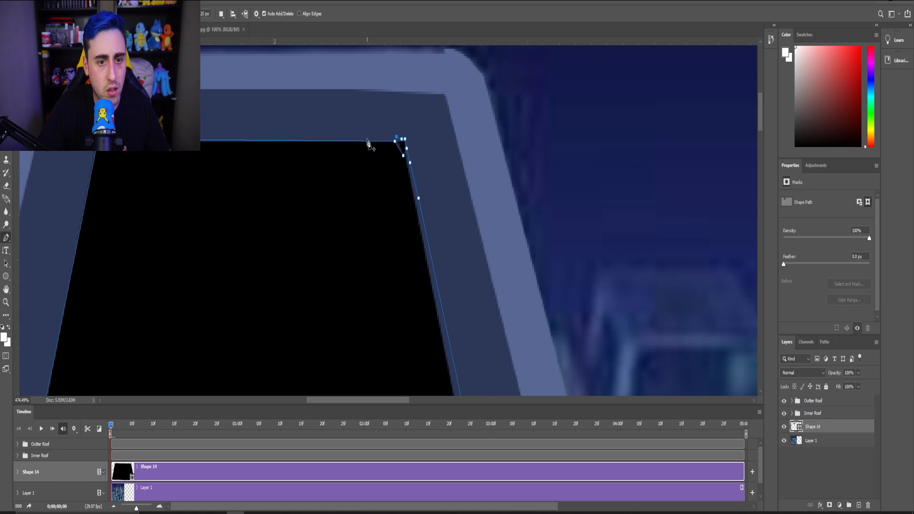
key("ctrl+z")
key("ctrl+z")
key("ctrl+z")
key("ctrl+z")
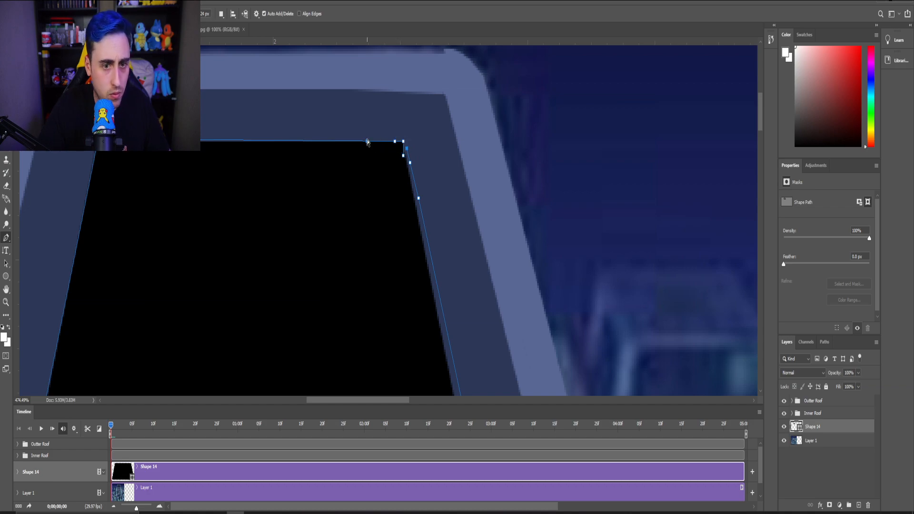
Extend Shape 14's outline loosely around the outside of the panel's upper-right corner.
left_click(414, 153)
left_click(408, 135)
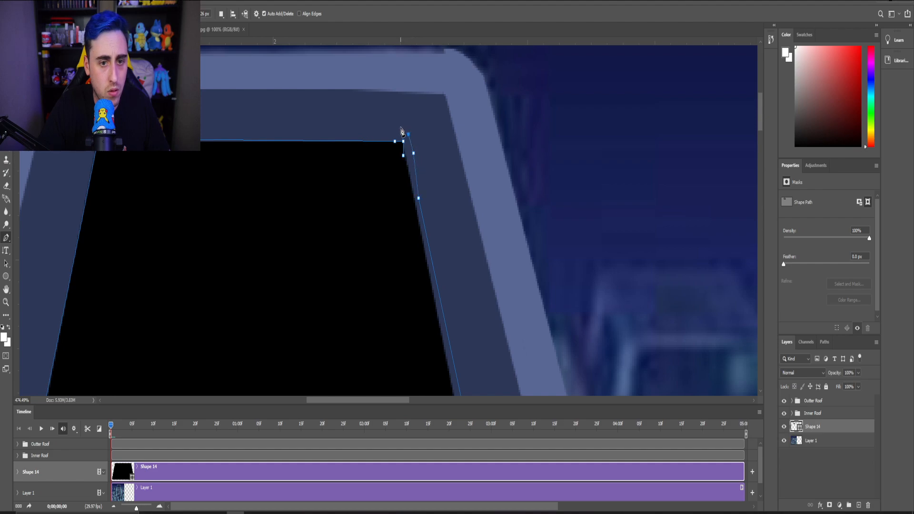
left_click(399, 127)
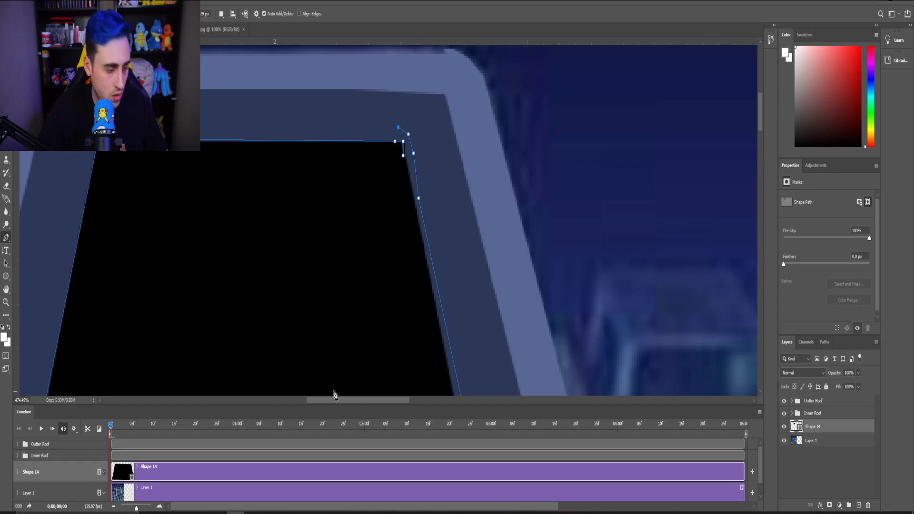
Lower the Shape 14 layer's opacity to 4% and compare its outline with the reference roof panel.
scroll(182, 358, "down", 10)
scroll(212, 369, "up", 5)
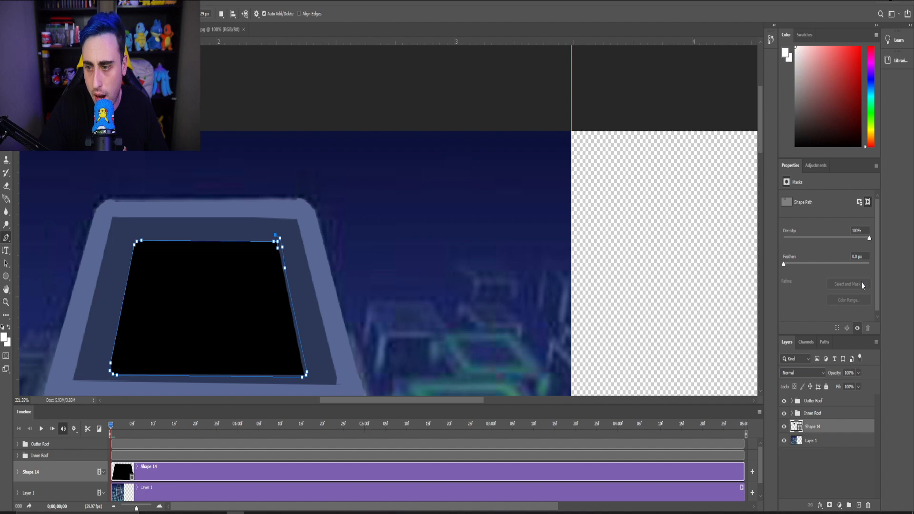
left_click(859, 373)
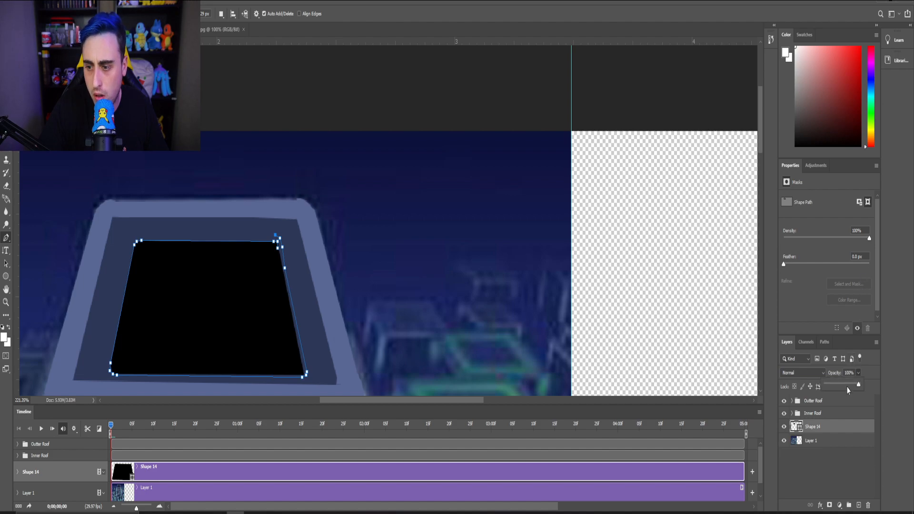
left_click(845, 384)
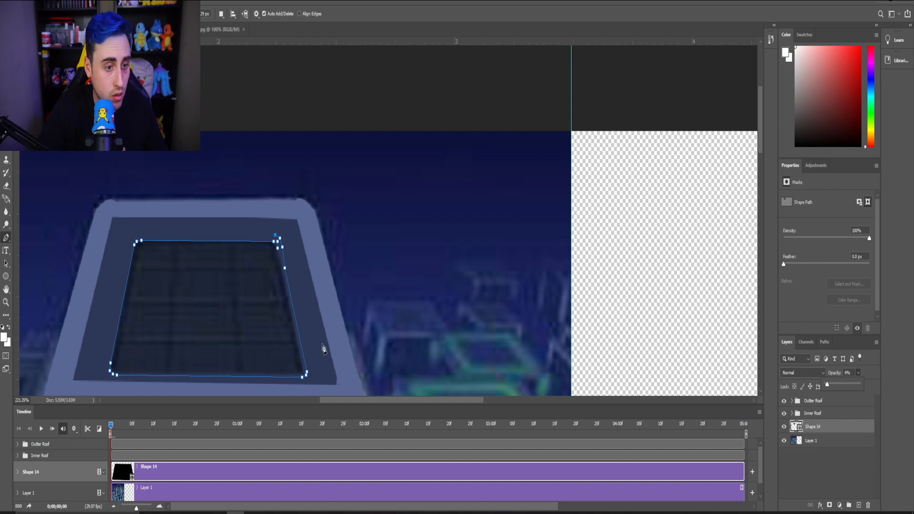
scroll(322, 351, "down", 6)
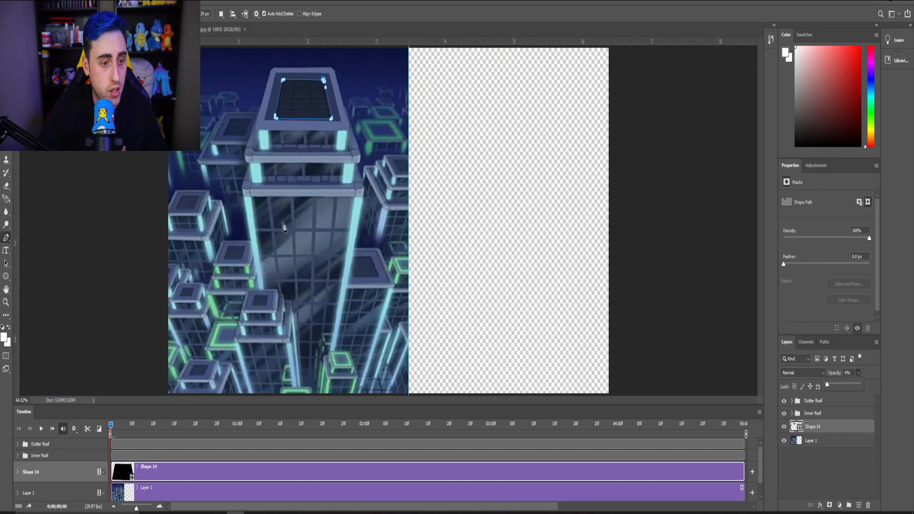
scroll(310, 61, "up", 5)
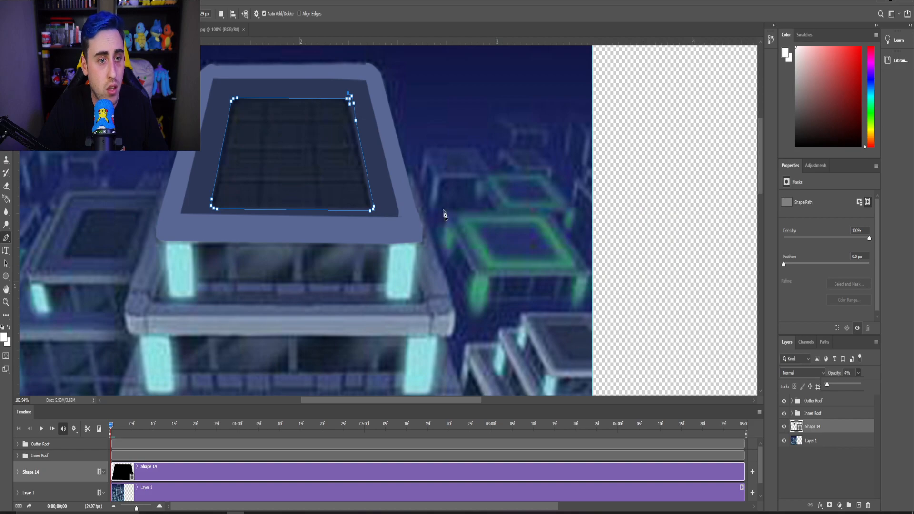
Hide the Layer 1 reference image and set the Shape 14 layer's opacity to 100%.
left_click(783, 441)
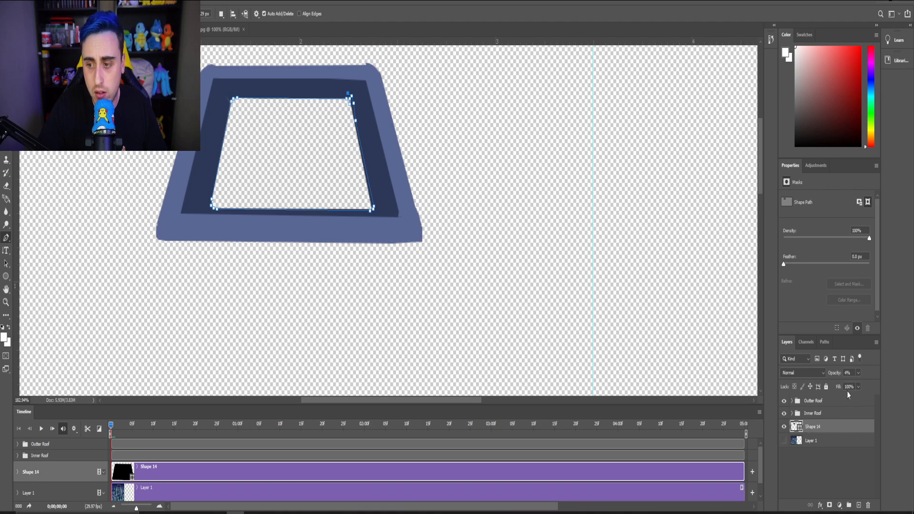
left_click(858, 374)
left_click_drag(843, 385, 876, 390)
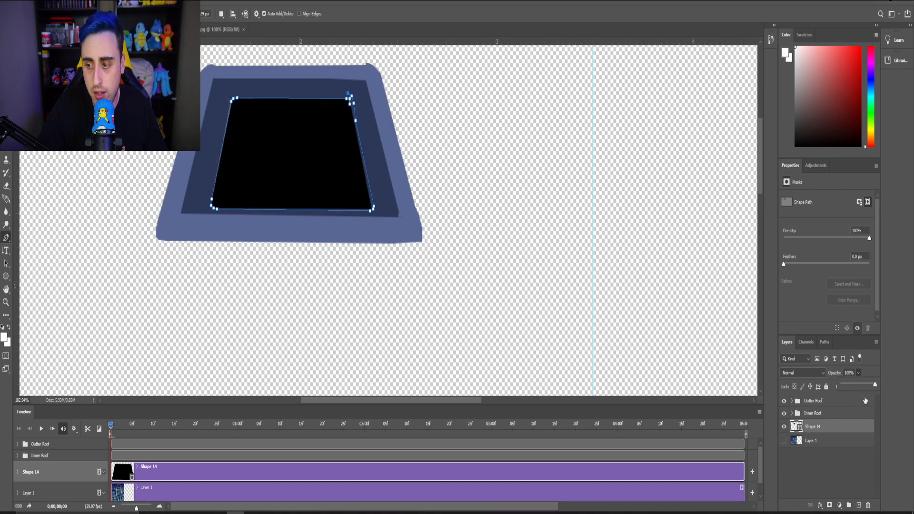
Try to run Shape 14's outline back above the panel's upper edge to its upper-left corner, undo it and reset the opacity to 100%.
key("v")
scroll(233, 229, "down", 2)
scroll(231, 222, "up", 3)
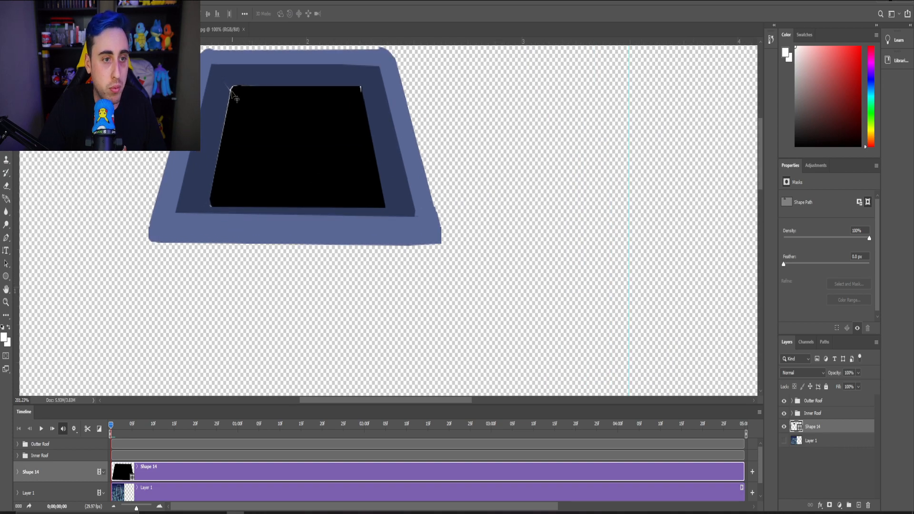
scroll(226, 96, "up", 4)
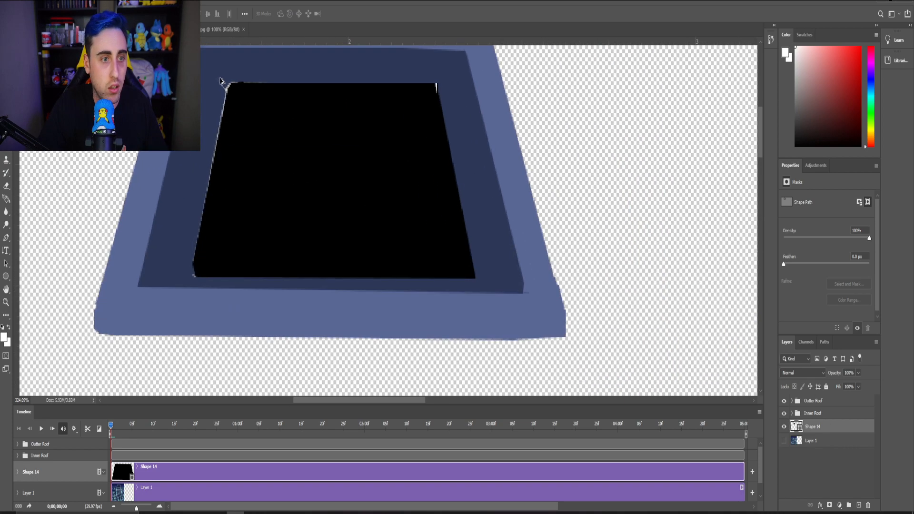
left_click(6, 238)
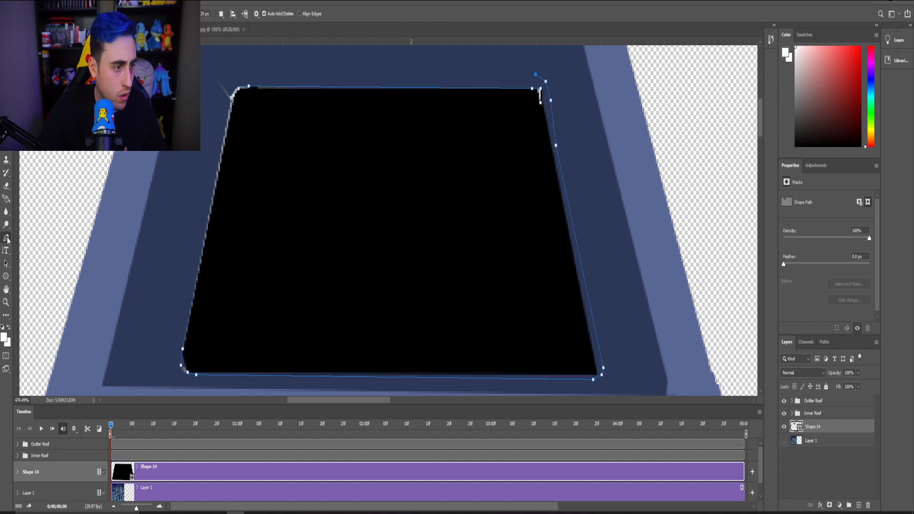
left_click(235, 81)
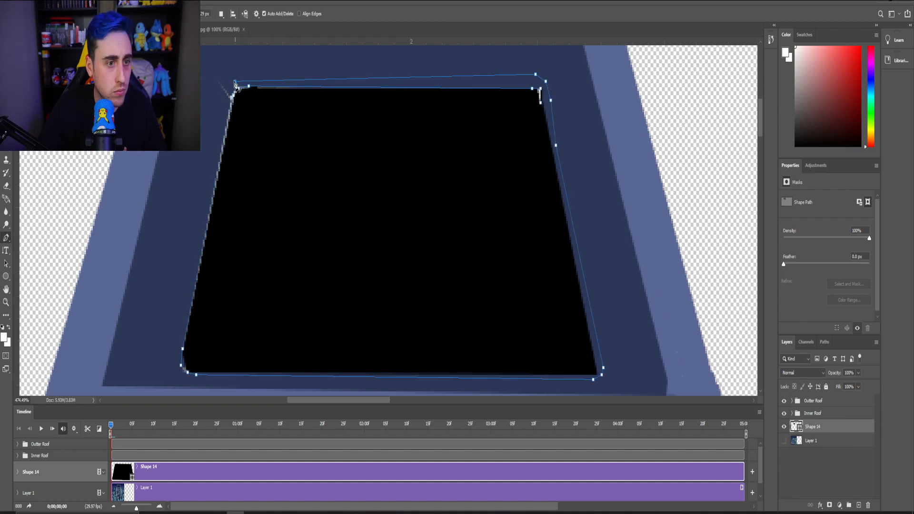
key("ctrl+z")
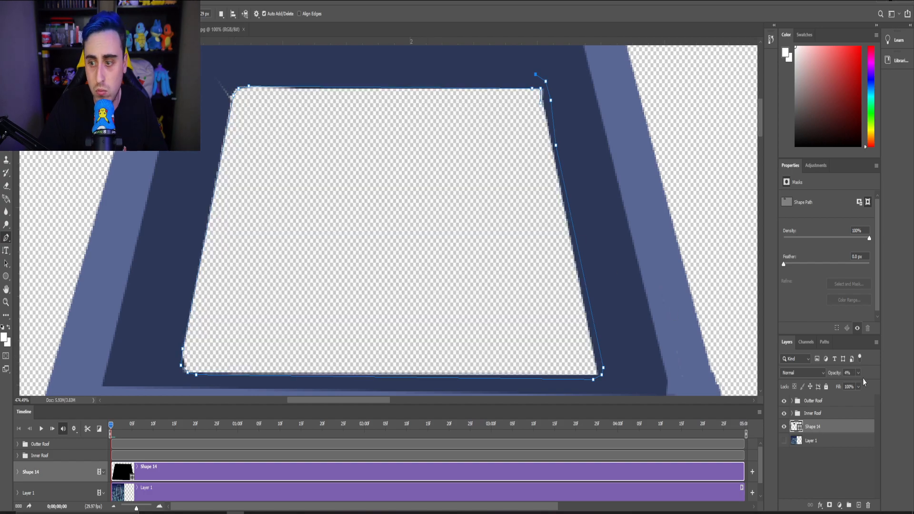
left_click_drag(874, 390, 877, 390)
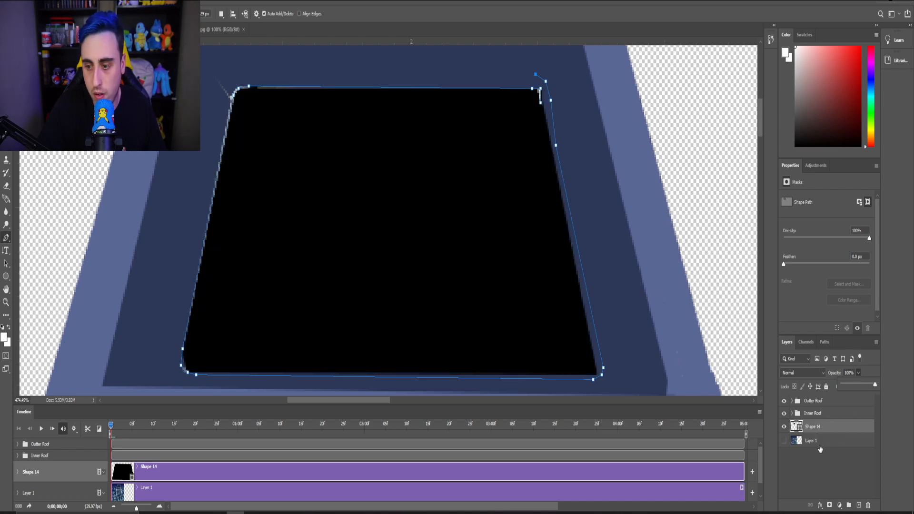
Add a new layer and start a loose Pen outline around the panel's upper edge, from its upper-right to its upper-left corner.
left_click(857, 505)
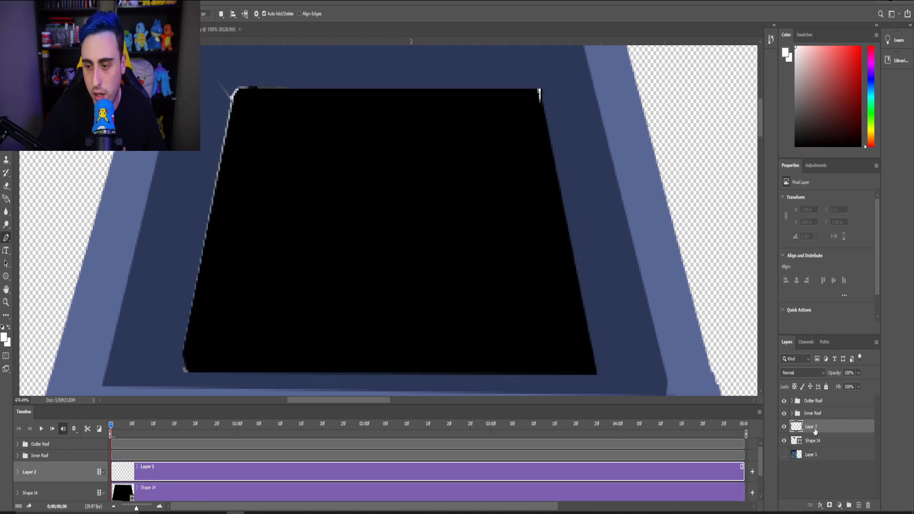
left_click(549, 100)
left_click(542, 78)
left_click(518, 74)
left_click(226, 87)
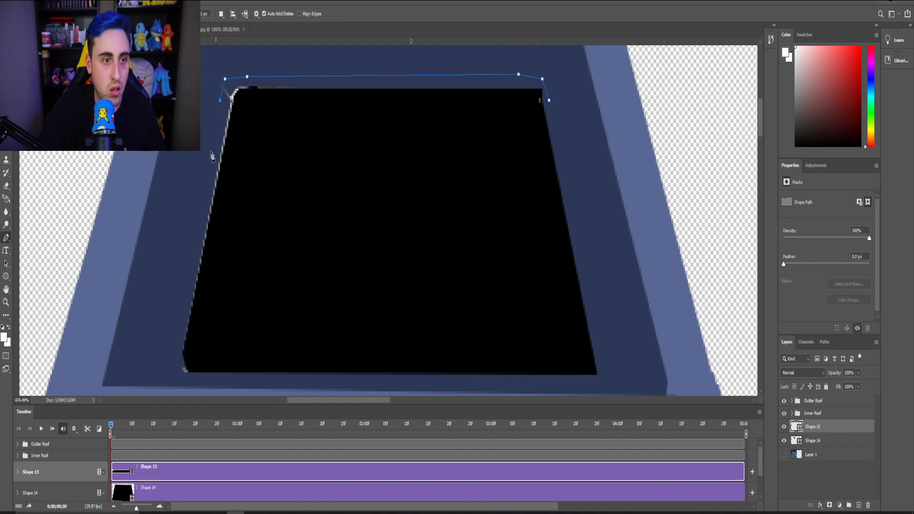
Continue the outline down outside the panel's left side, around the lower-left corner and along the lower edge.
scroll(201, 205, "down", 2)
left_click(170, 257)
left_click(171, 288)
left_click(186, 300)
left_click(210, 304)
left_click(524, 303)
left_click(602, 305)
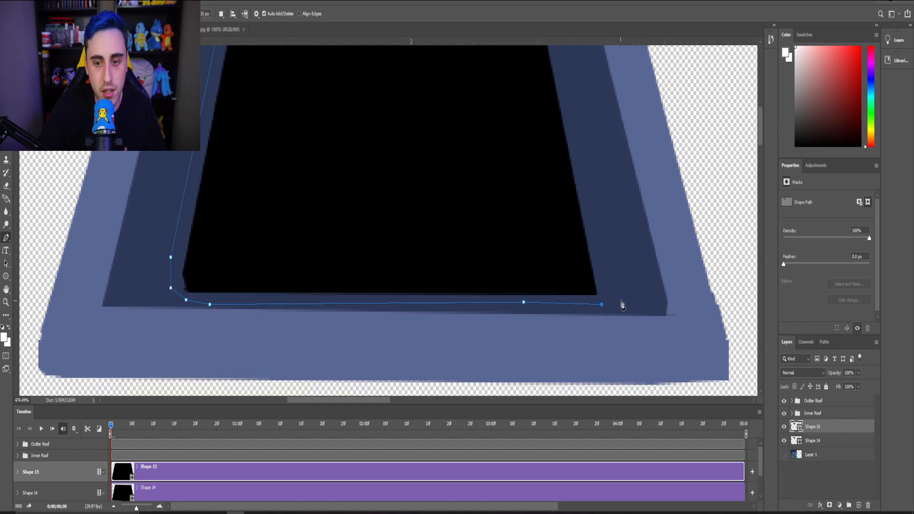
Run the outline around the panel's lower-right corner and up its right side, closing it at the starting point.
left_click(620, 300)
scroll(602, 230, "up", 2)
left_click(581, 224)
left_click(563, 156)
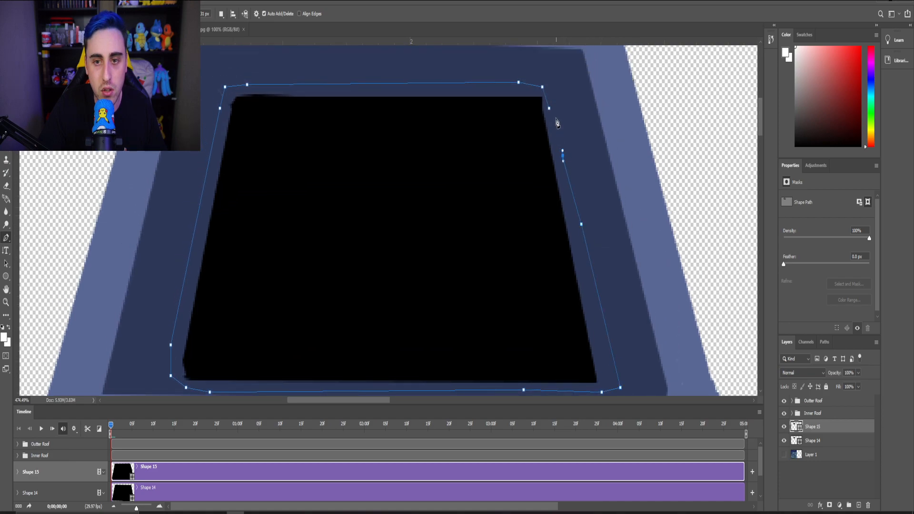
left_click(550, 109)
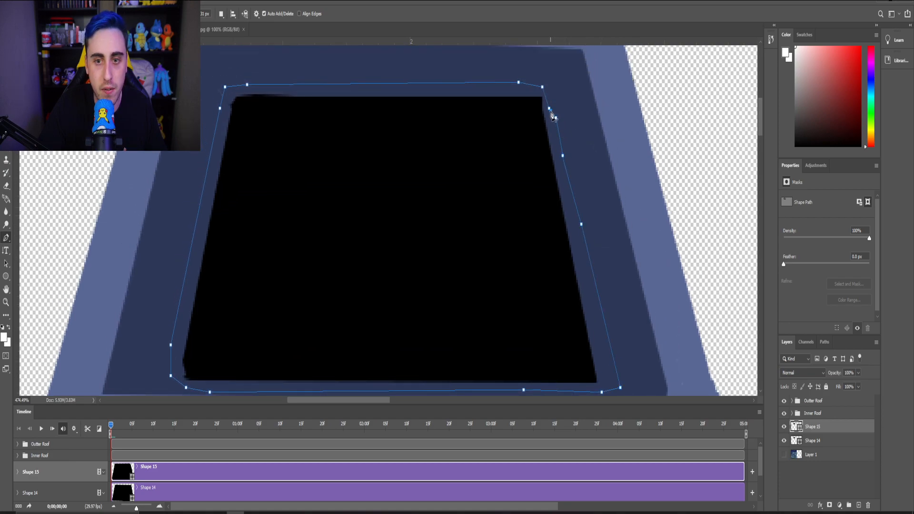
left_click(550, 108)
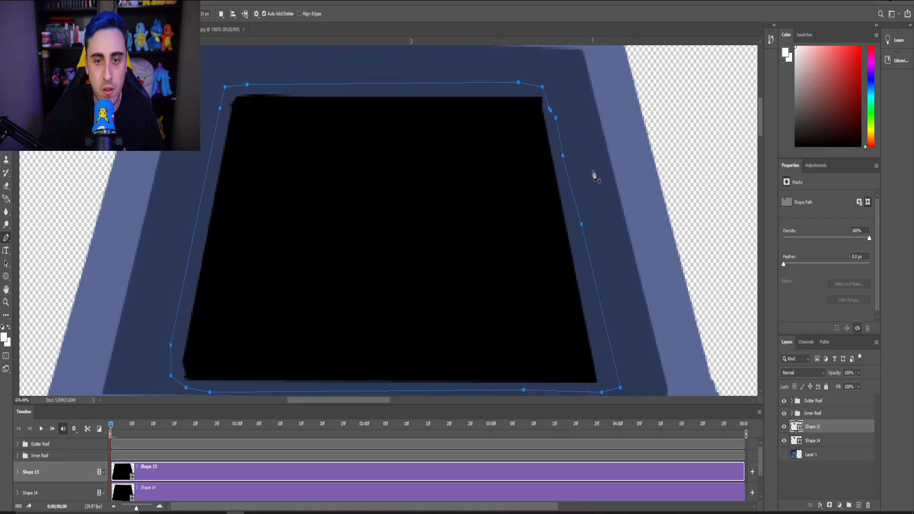
Merge the Shape 14 and Shape 15 layers into a single shape, leaving no layer selected.
left_click(809, 441, "shift")
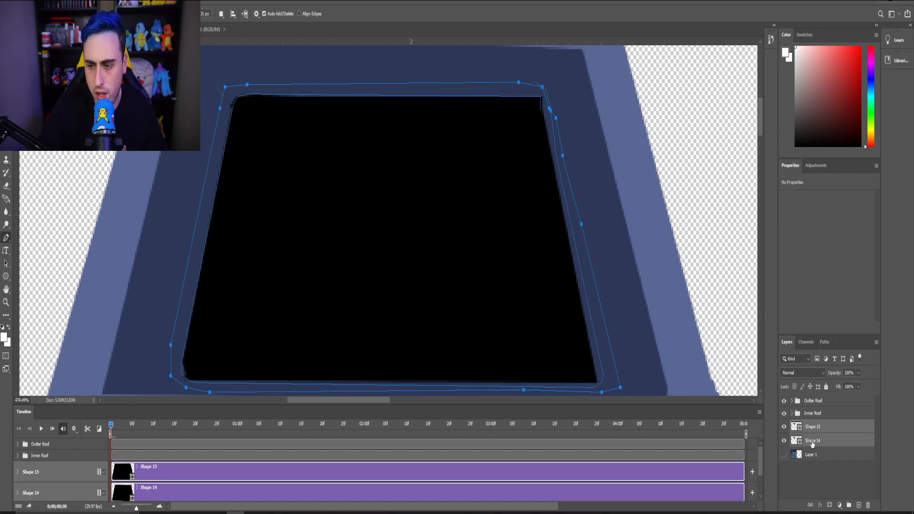
right_click(804, 442)
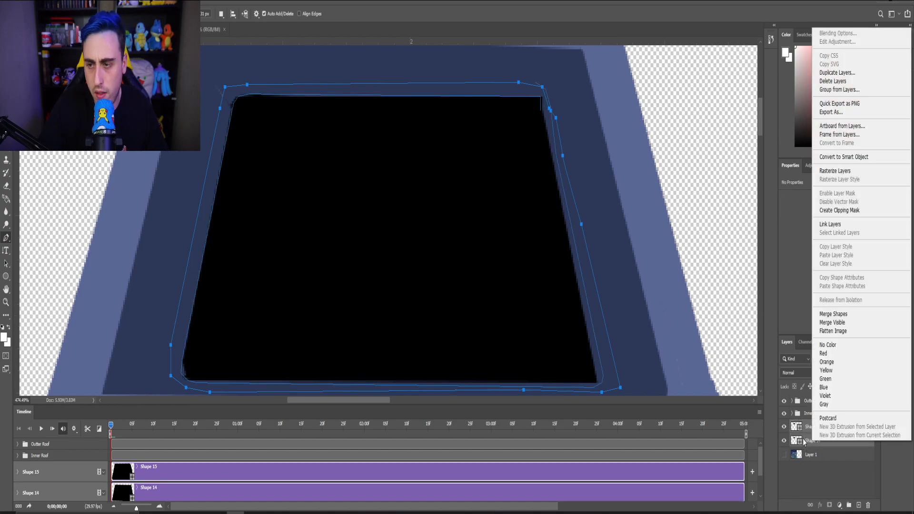
left_click(837, 314)
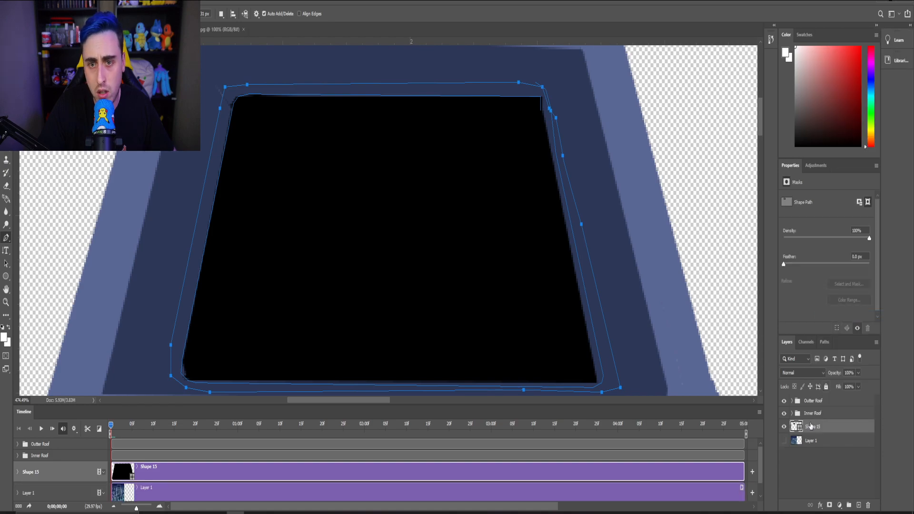
left_click(812, 476)
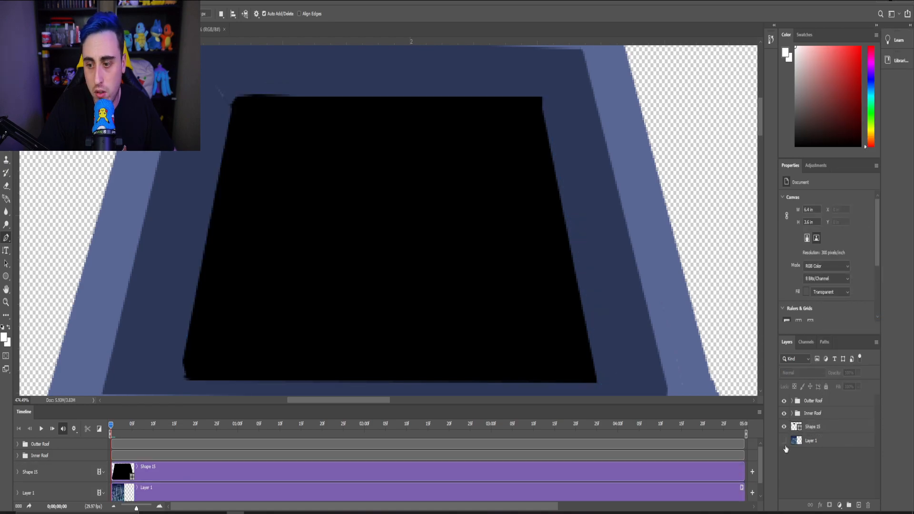
Show the Layer 1 reference image and lower the merged Shape 15 layer's opacity to about 4%.
scroll(257, 277, "down", 5)
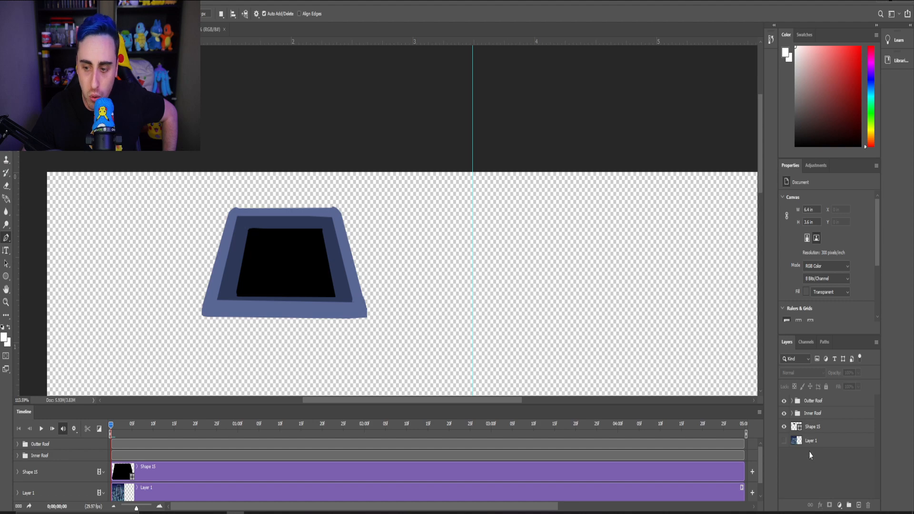
left_click(785, 441)
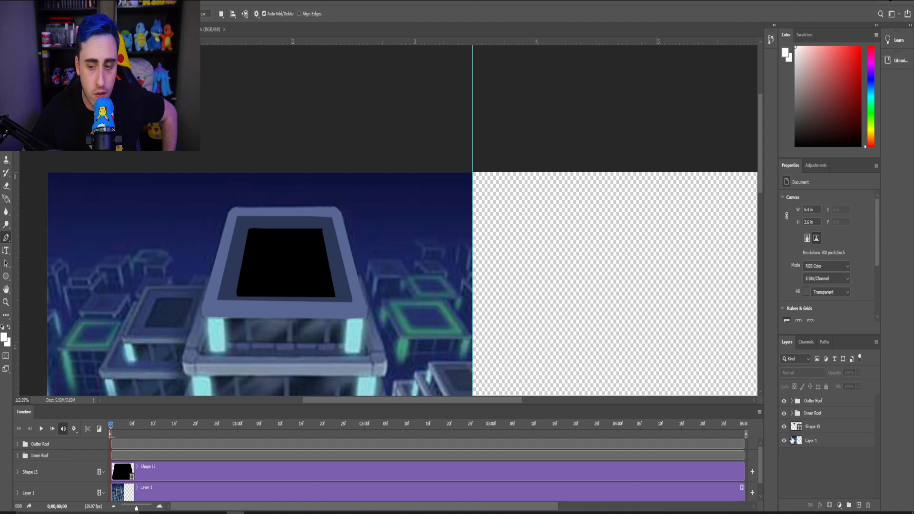
left_click(811, 427)
left_click(859, 373)
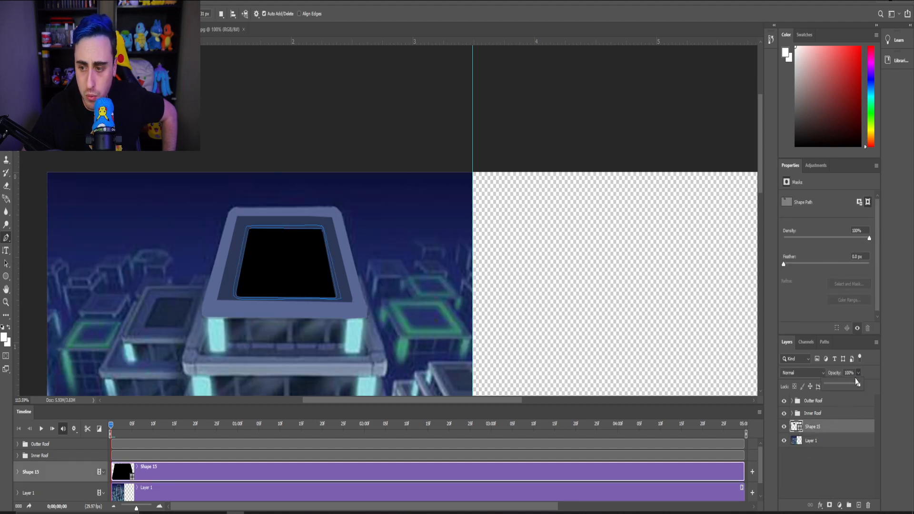
left_click_drag(860, 387, 830, 388)
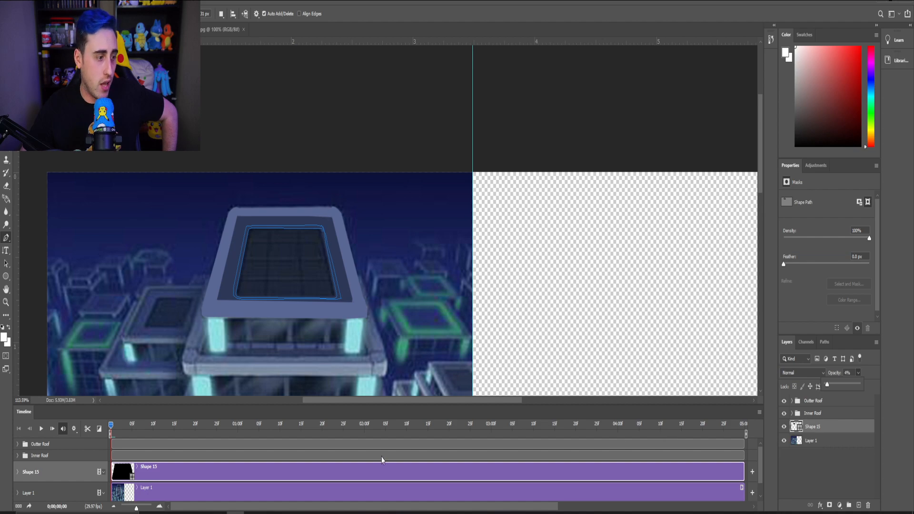
scroll(248, 307, "up", 4)
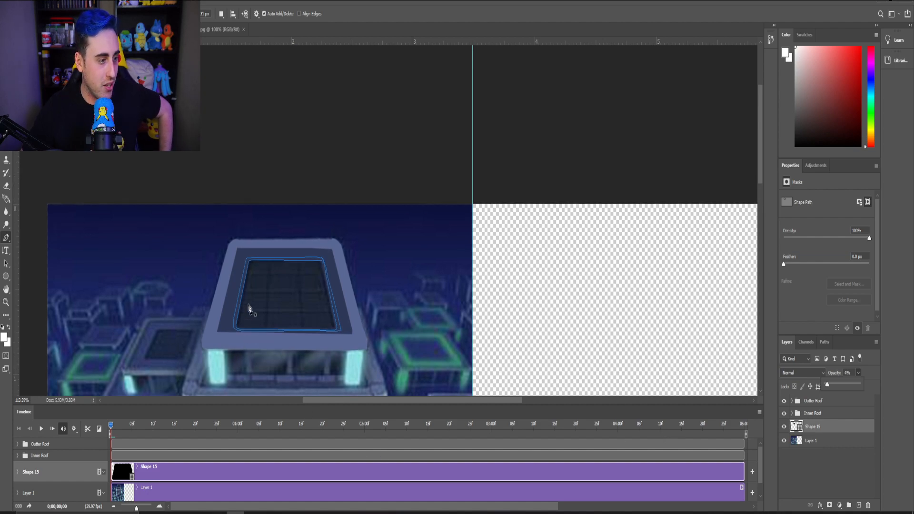
scroll(277, 298, "up", 3)
scroll(277, 300, "up", 4)
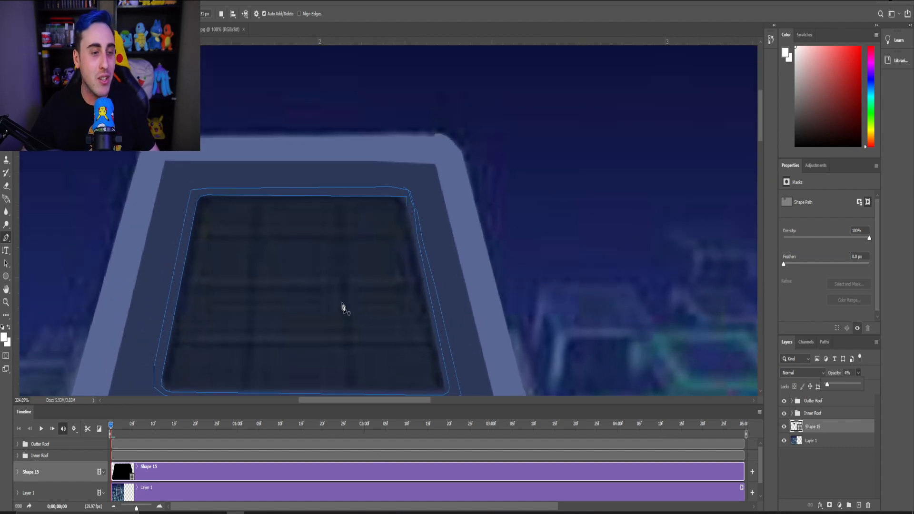
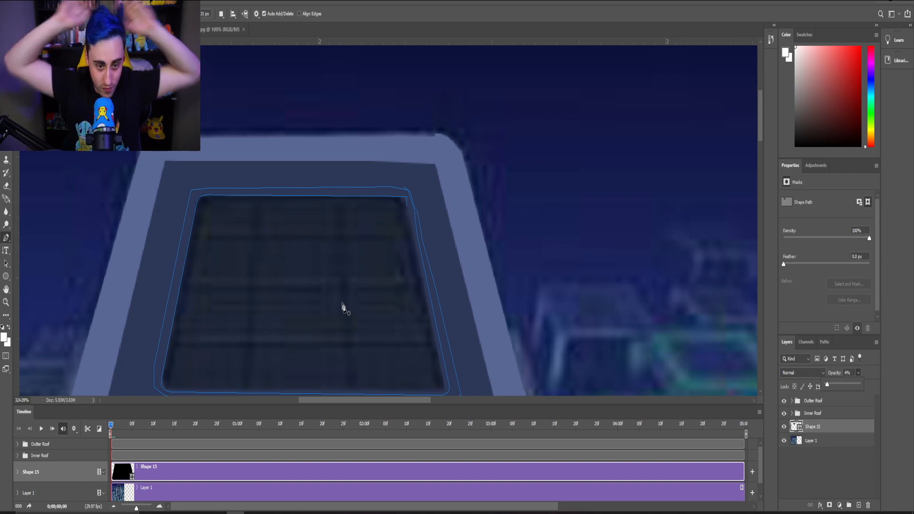
On a new layer, draw a thin strip over the panel's right vertical grid line, from its upper to its lower edge.
scroll(336, 309, "down", 3)
scroll(309, 308, "up", 4)
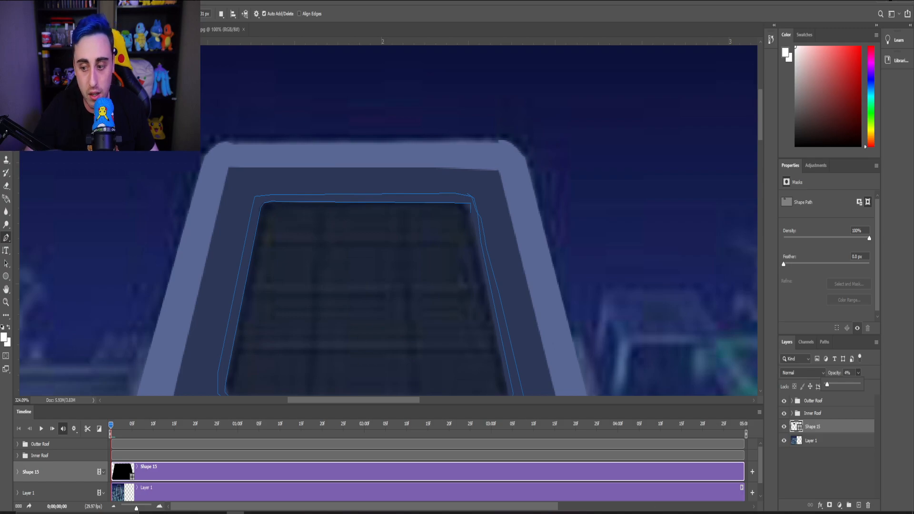
left_click(859, 506)
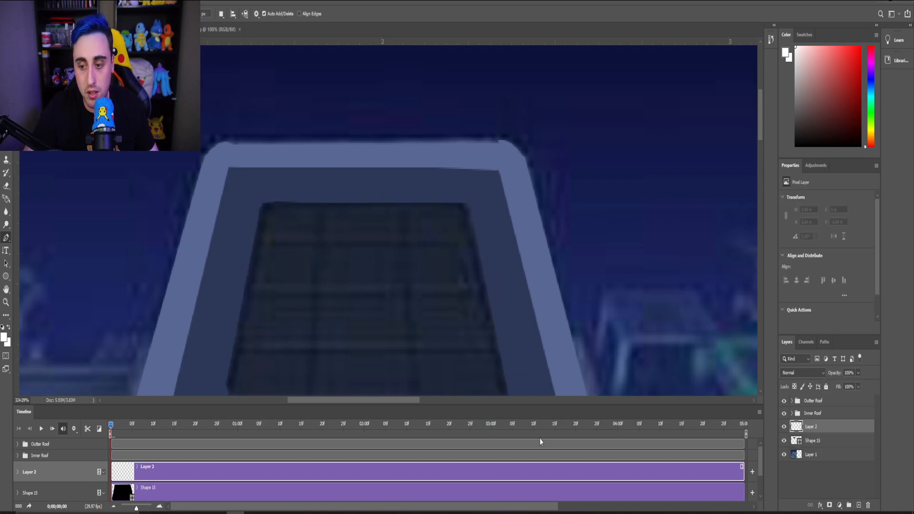
scroll(419, 248, "up", 3)
scroll(419, 247, "down", 1)
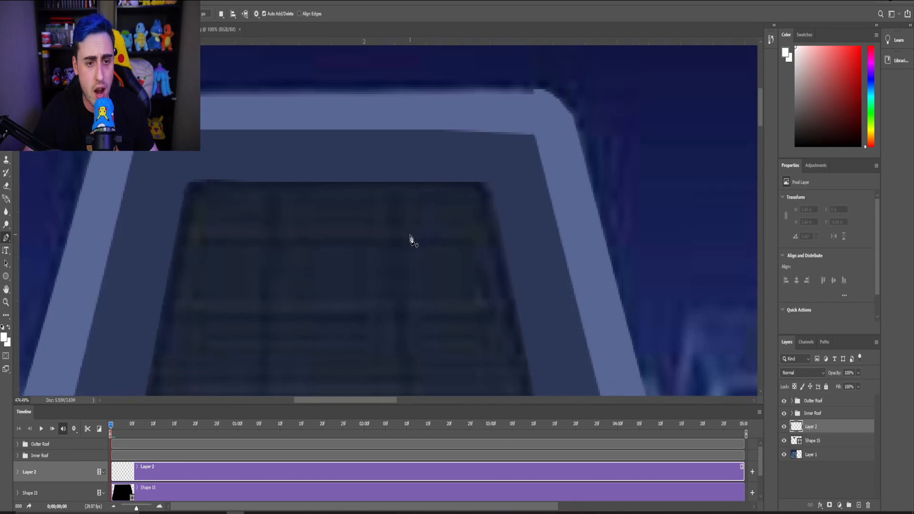
left_click(395, 194)
scroll(396, 215, "down", 2)
scroll(396, 240, "down", 2)
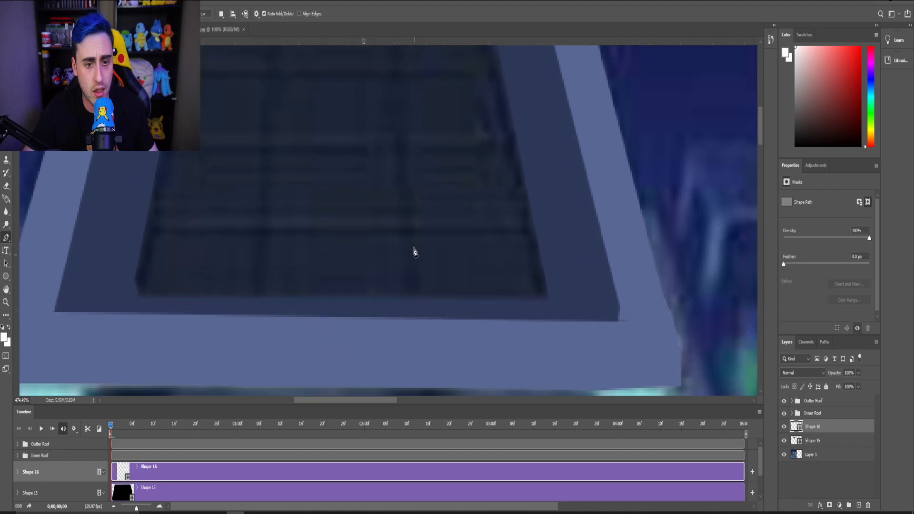
scroll(395, 105, "up", 2)
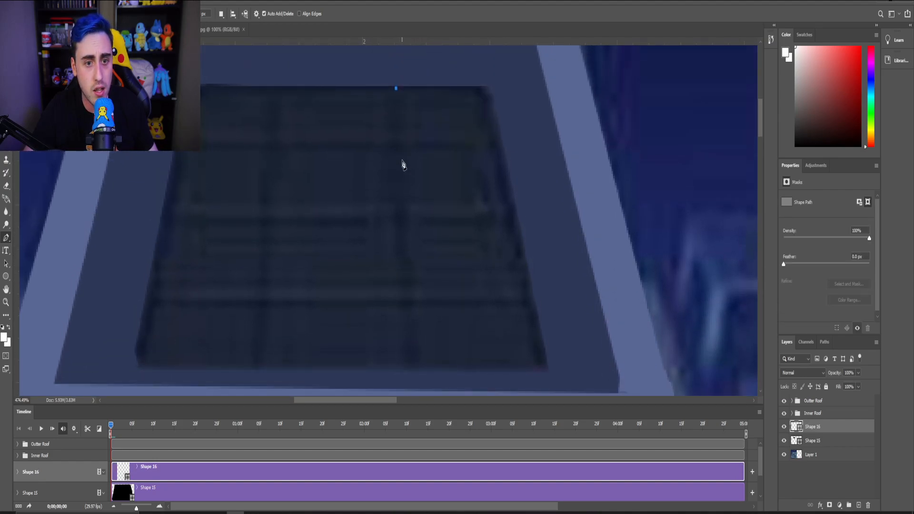
scroll(409, 286, "down", 1)
left_click(420, 368)
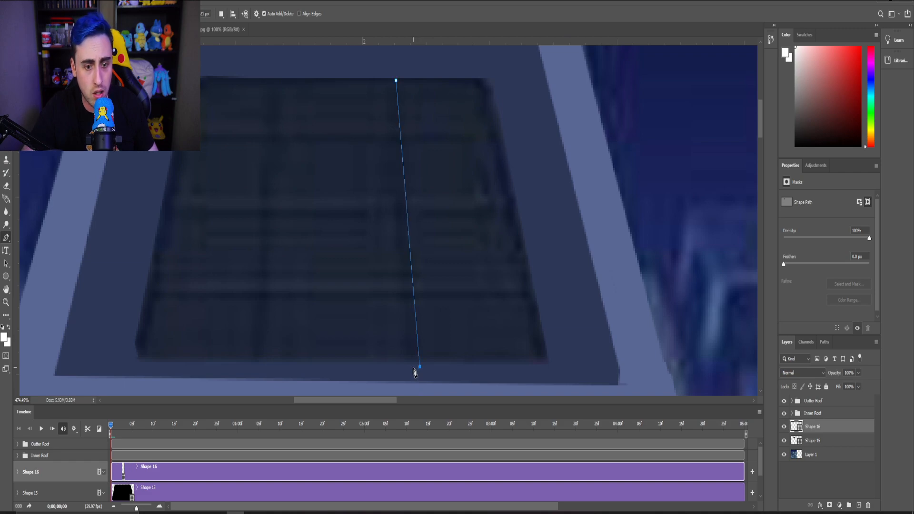
left_click(391, 76)
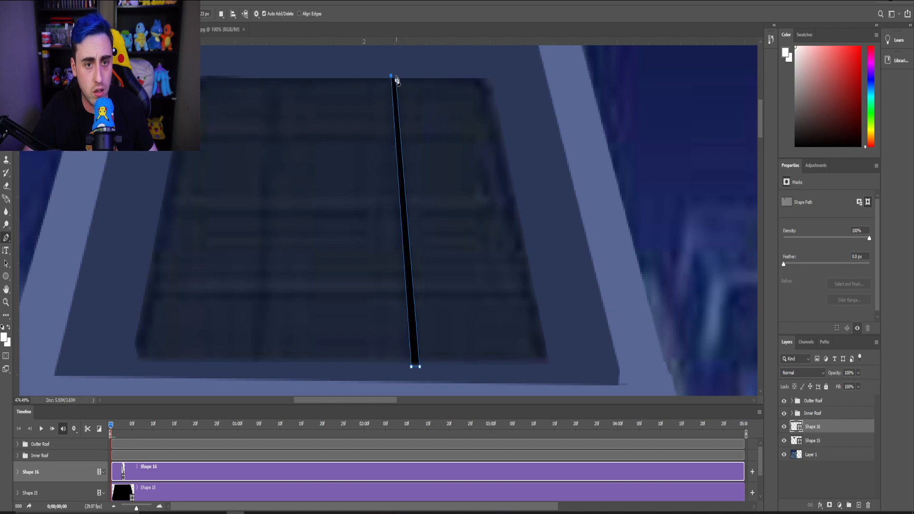
left_click(396, 74)
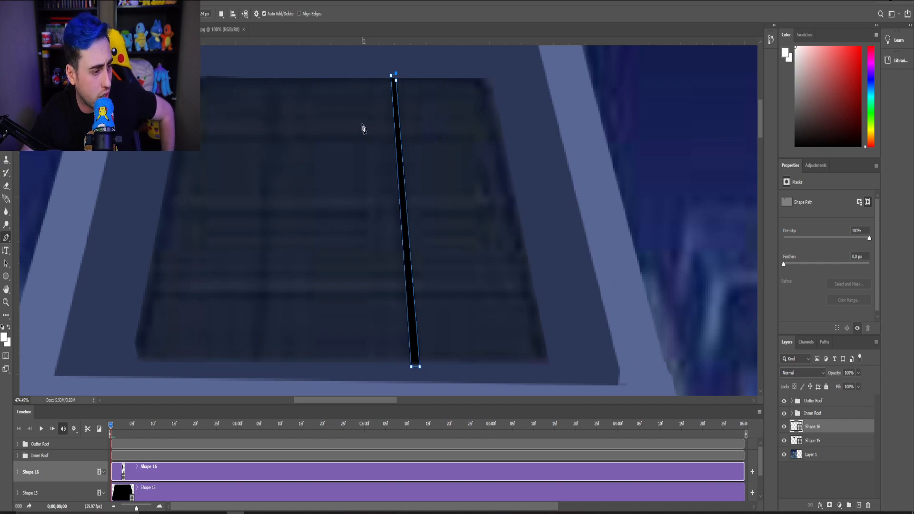
On another new layer, draw a thin strip over the panel's left vertical grid line down to its lower edge.
scroll(364, 241, "down", 6)
scroll(361, 247, "down", 2)
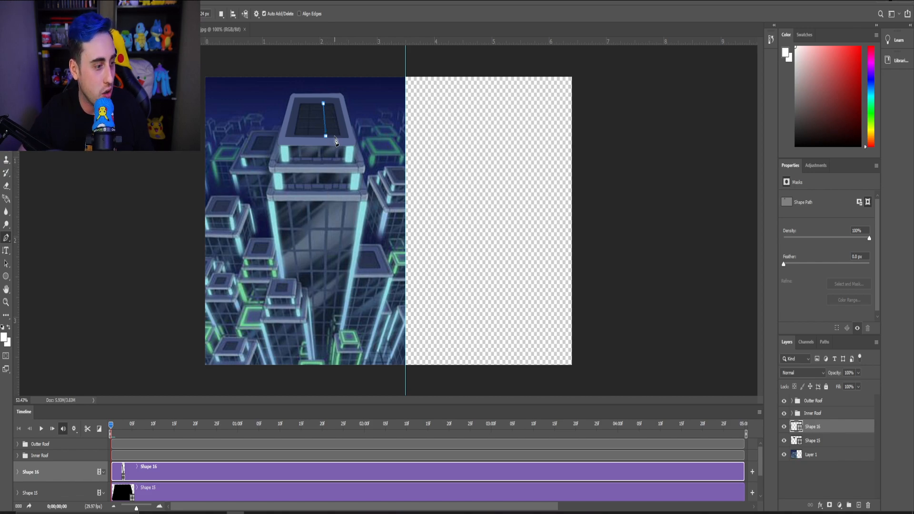
scroll(321, 86, "up", 5)
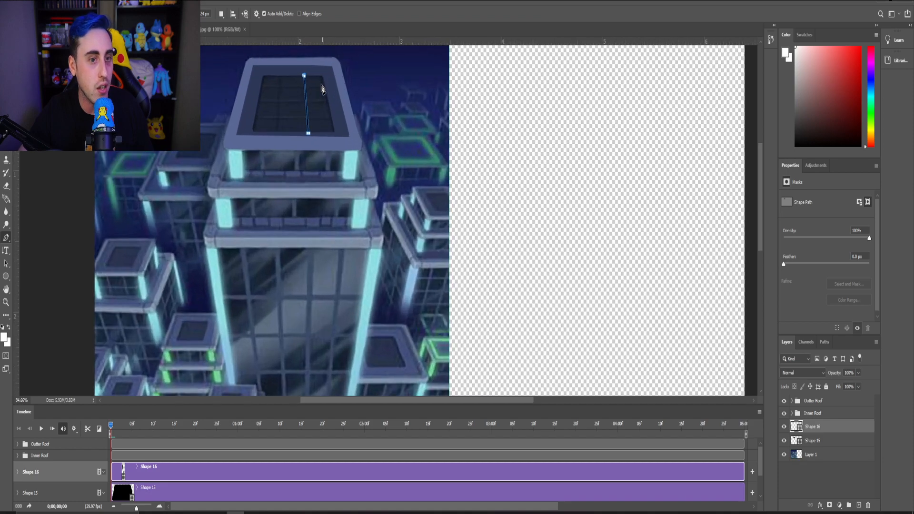
scroll(310, 88, "up", 3)
scroll(285, 85, "down", 2)
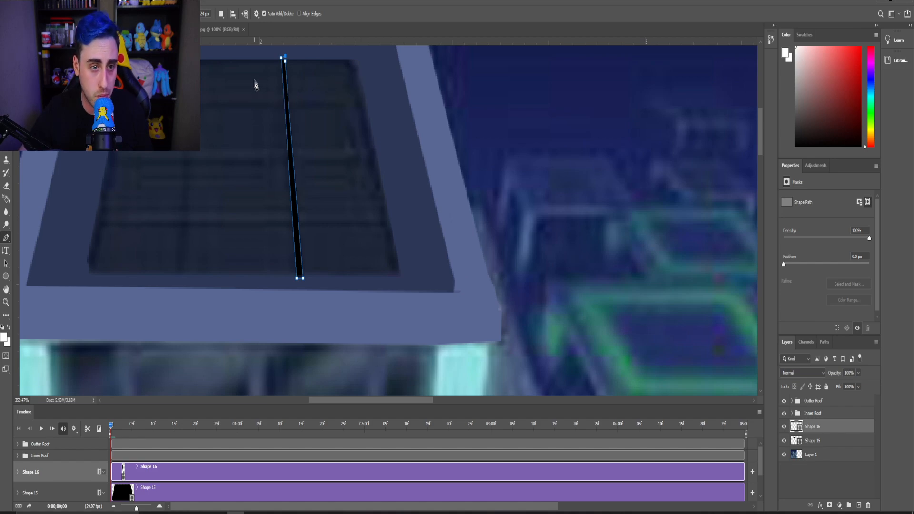
left_click(859, 506)
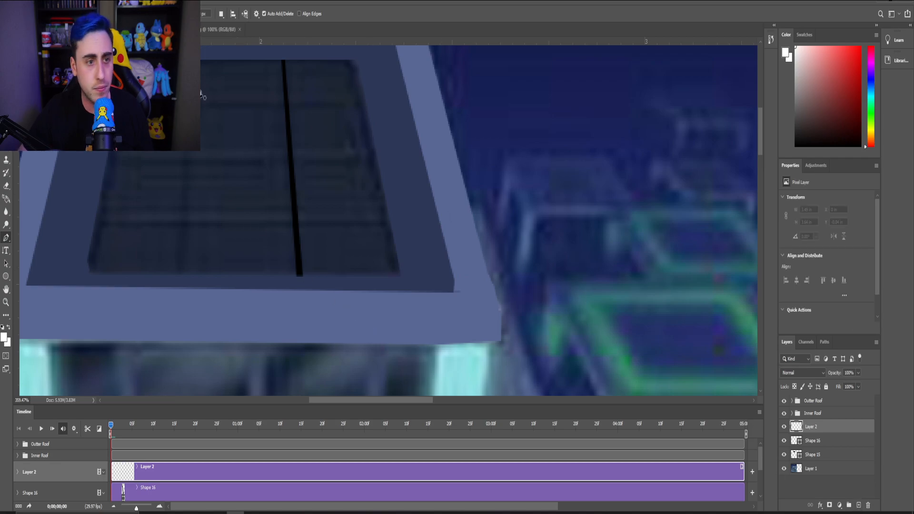
scroll(201, 95, "up", 5)
scroll(185, 79, "down", 5)
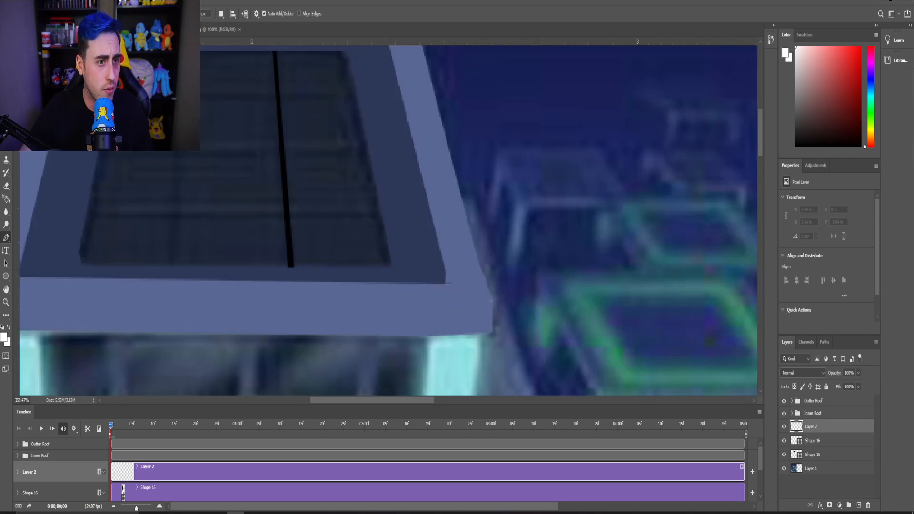
left_click(185, 81)
left_click(178, 267)
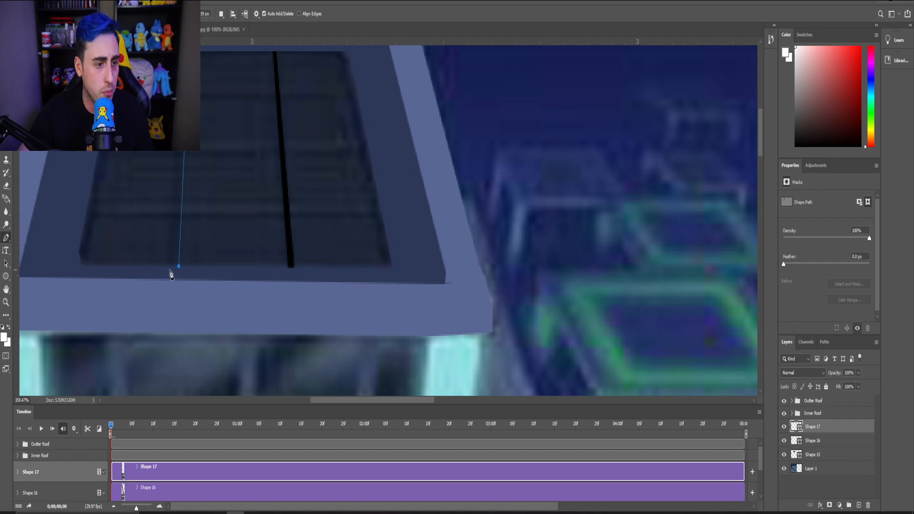
left_click(170, 270)
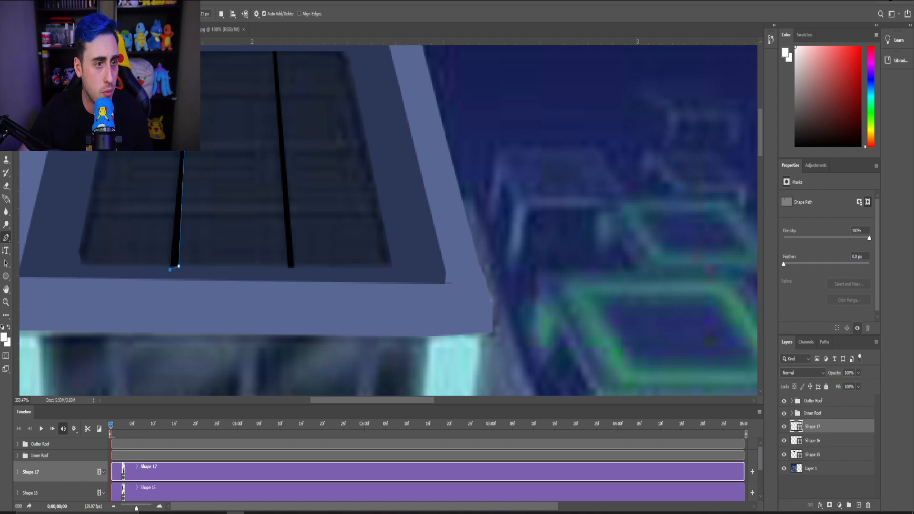
left_click(184, 59)
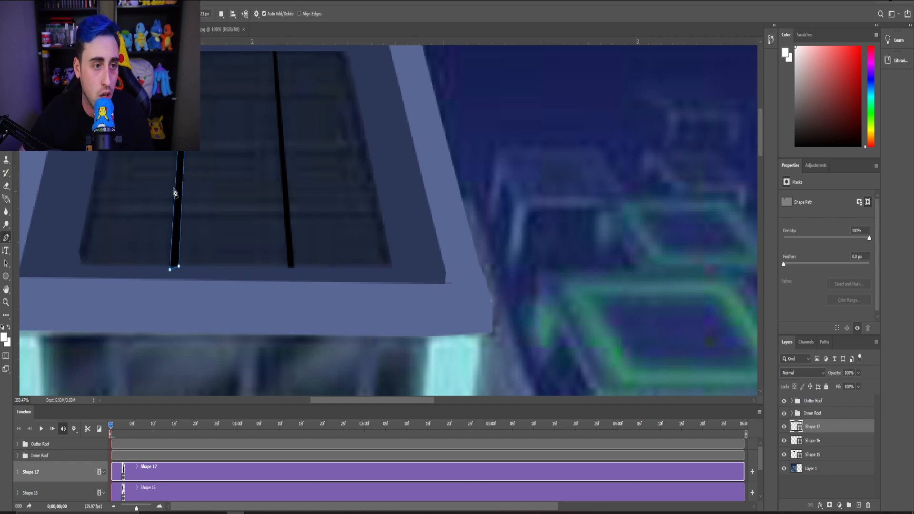
On another new layer, draw a thin strip across the panel along its uppermost horizontal grid line.
left_click(858, 505)
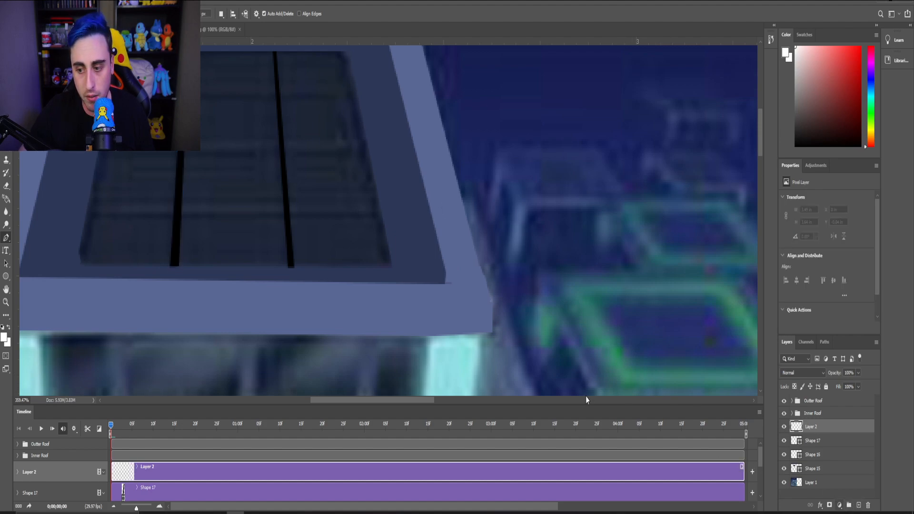
left_click(361, 93)
left_click(107, 88)
left_click(106, 92)
left_click(360, 99)
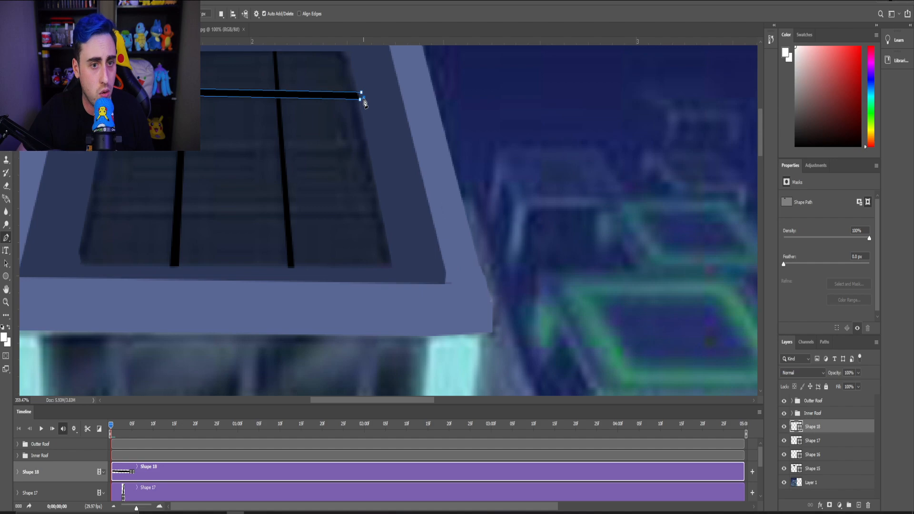
On a new layer, draw a thin strip across the panel along its middle horizontal grid line.
left_click(858, 504)
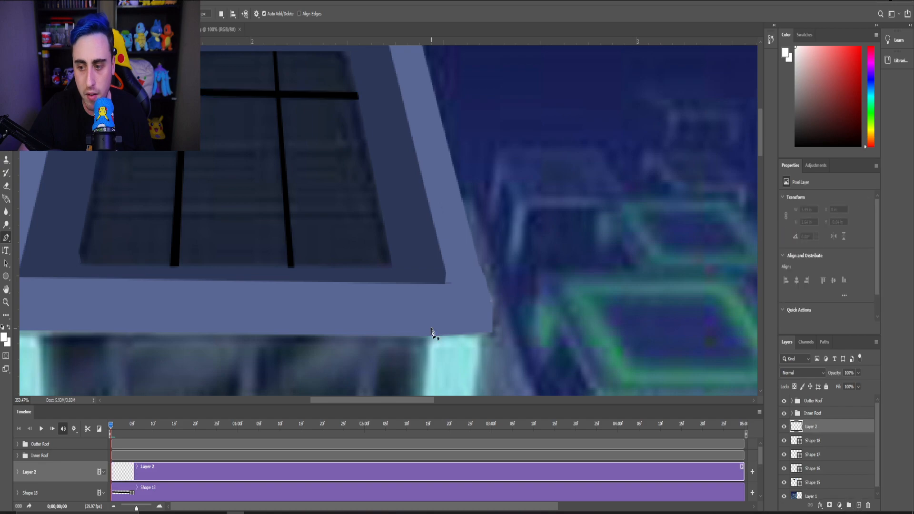
left_click(369, 147)
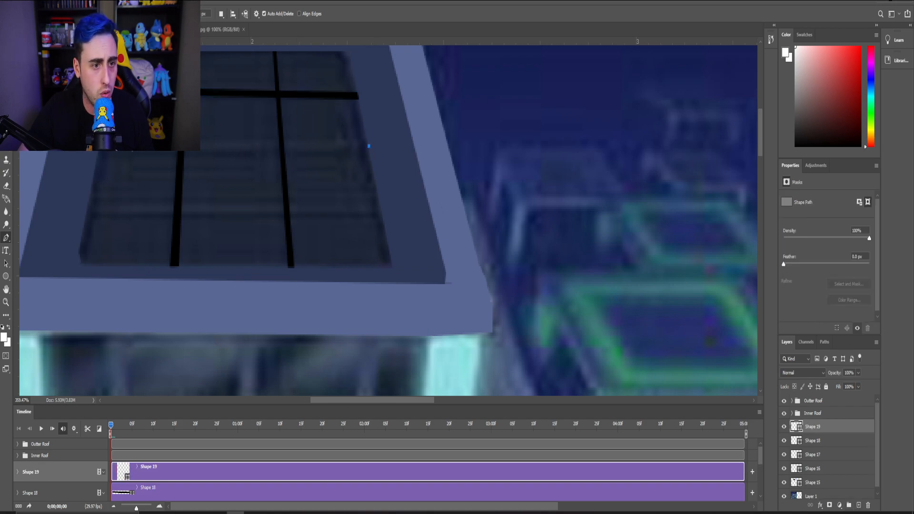
left_click(101, 139)
left_click(98, 151)
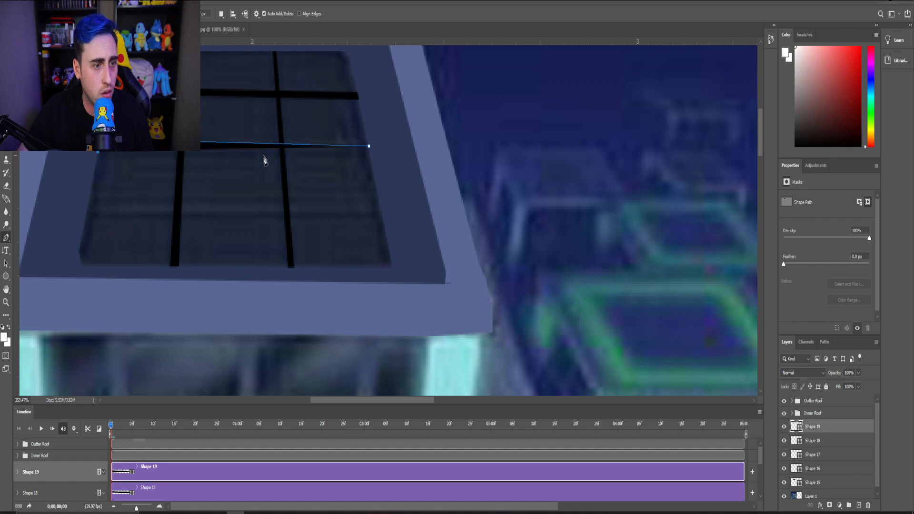
left_click(370, 154)
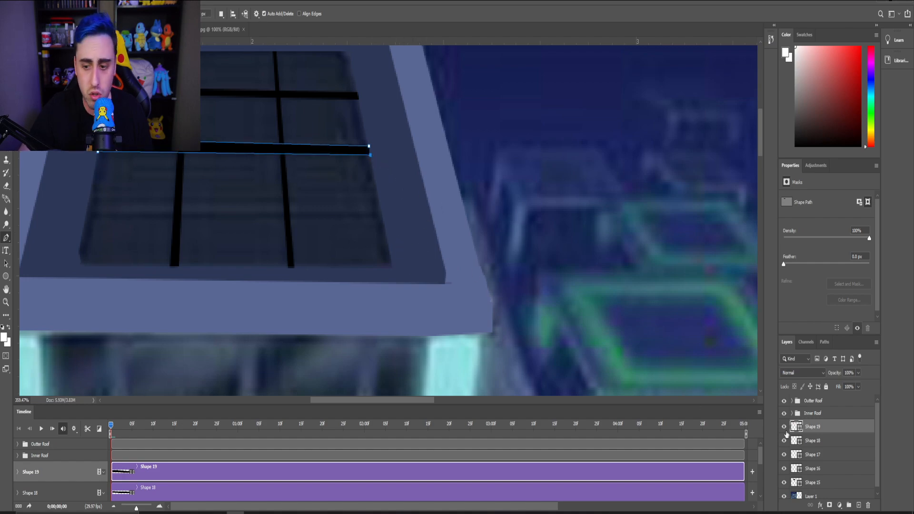
On another new layer, draw a thin strip across the panel along its lowest horizontal grid line.
left_click(858, 505)
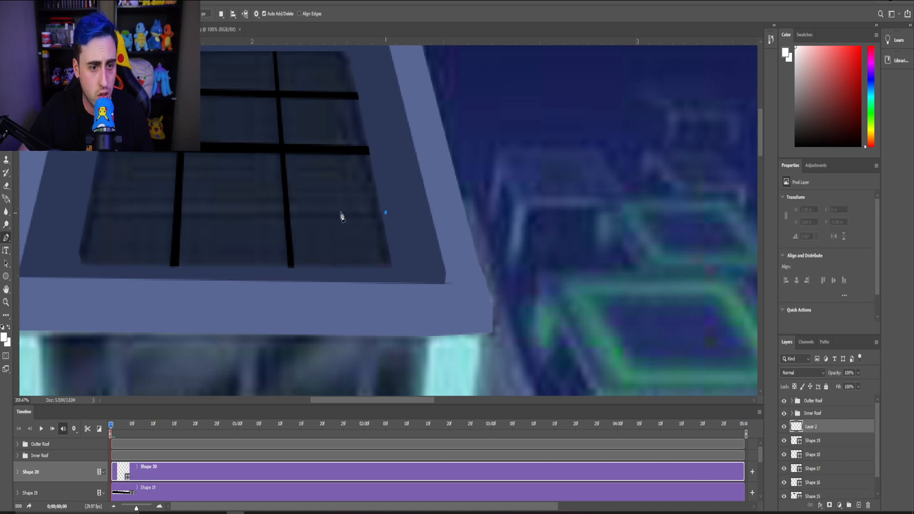
left_click(83, 204)
left_click(83, 212)
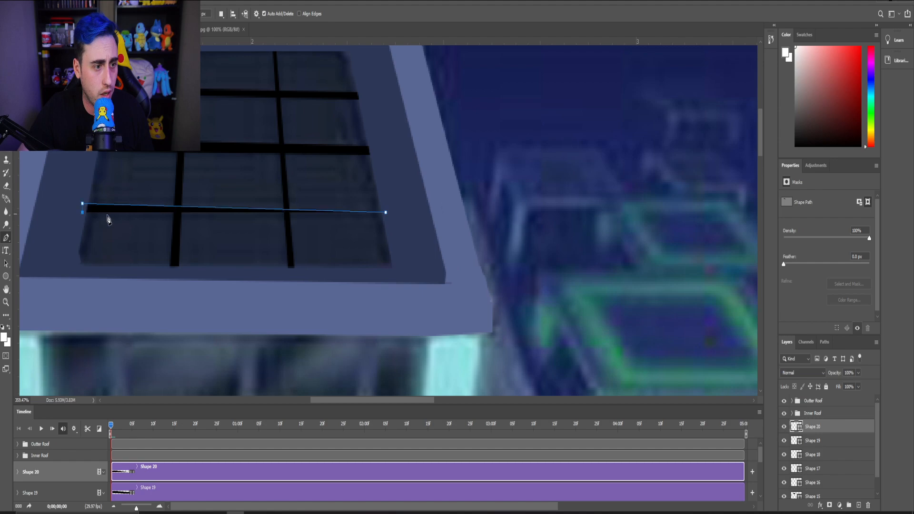
left_click(386, 223)
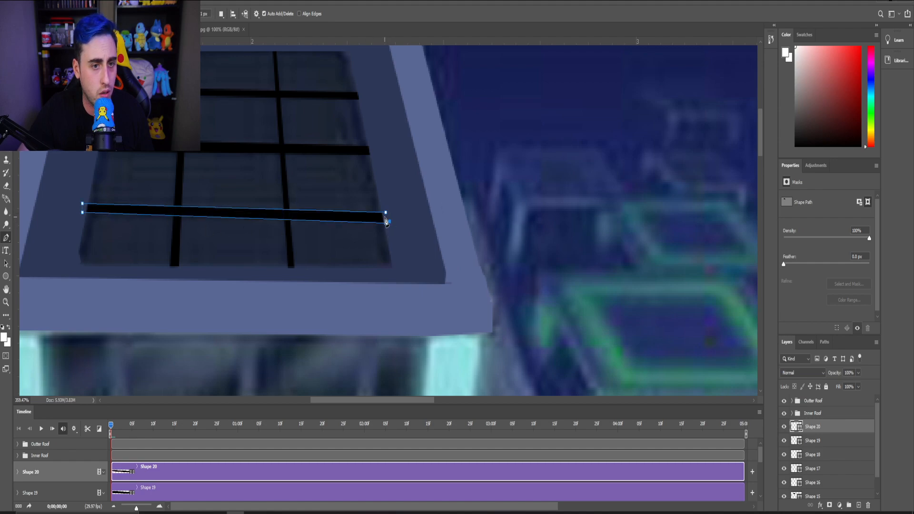
Hide the Layer 1 reference image and raise the Shape 15 panel layer's opacity to about 98%.
scroll(281, 188, "down", 2)
scroll(281, 188, "up", 1)
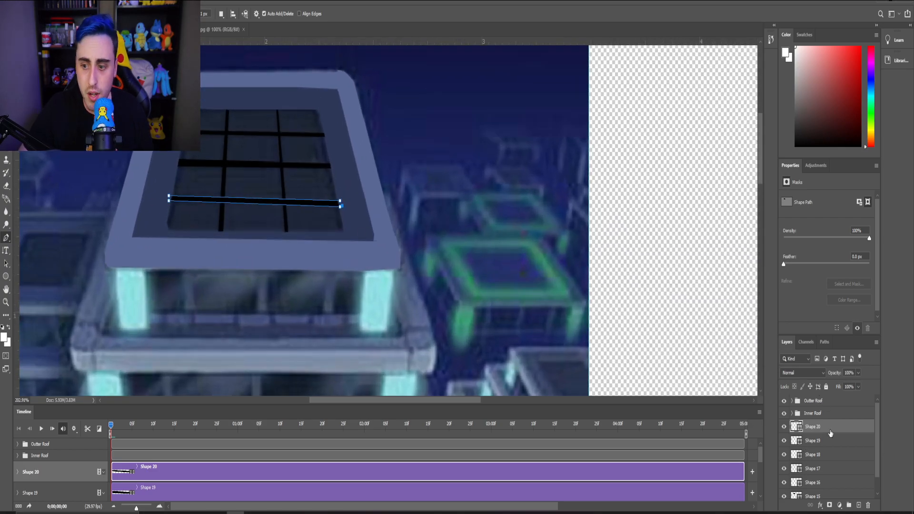
scroll(795, 498, "down", 1)
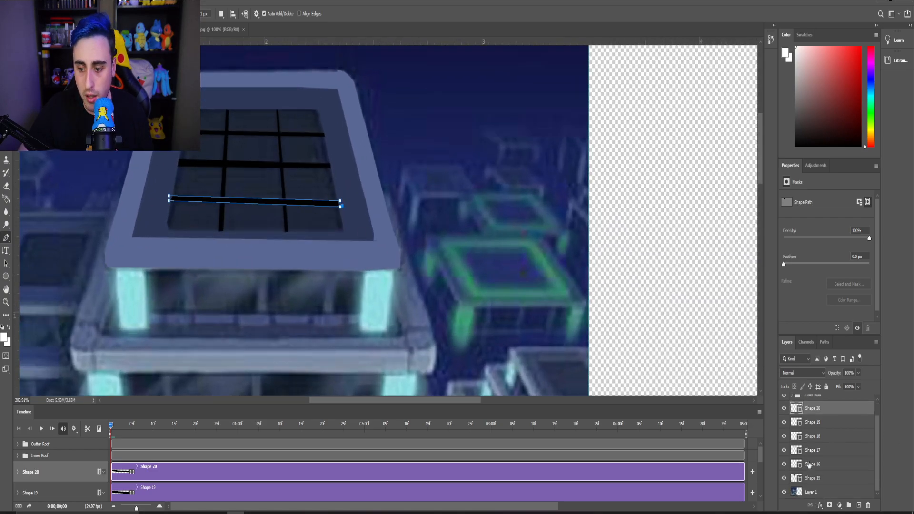
left_click(785, 493)
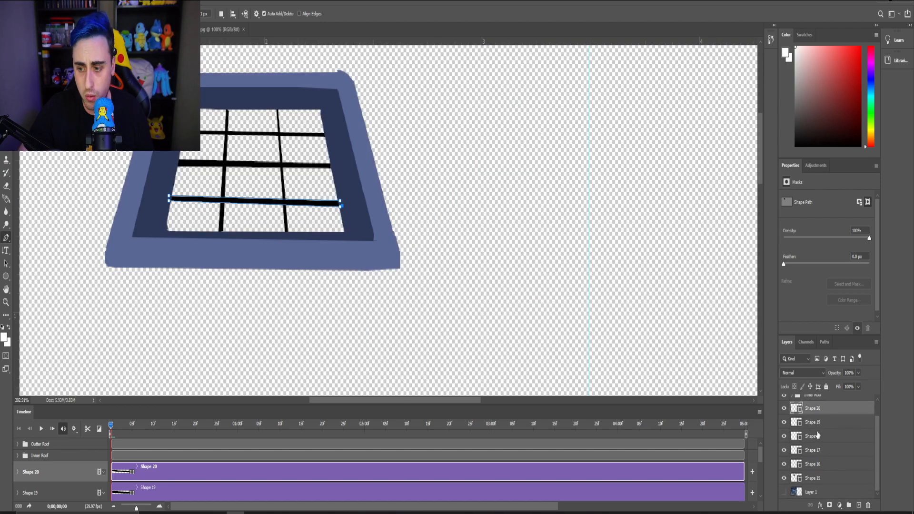
left_click(817, 478)
left_click(860, 375)
left_click_drag(844, 387, 876, 391)
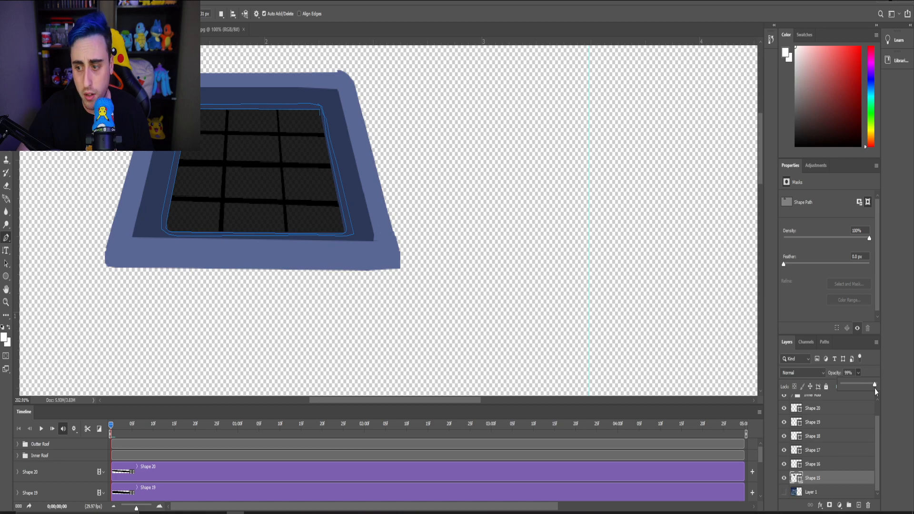
left_click_drag(876, 390, 874, 390)
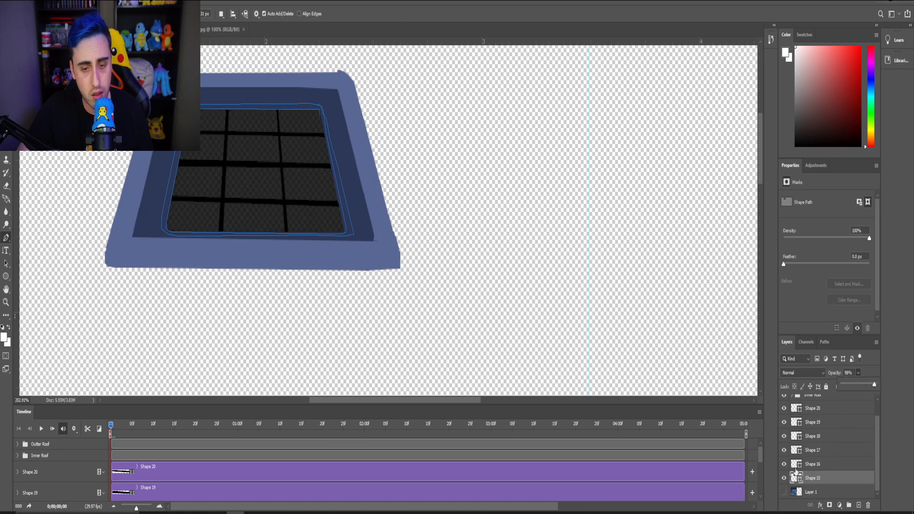
left_click(785, 491)
left_click(784, 491)
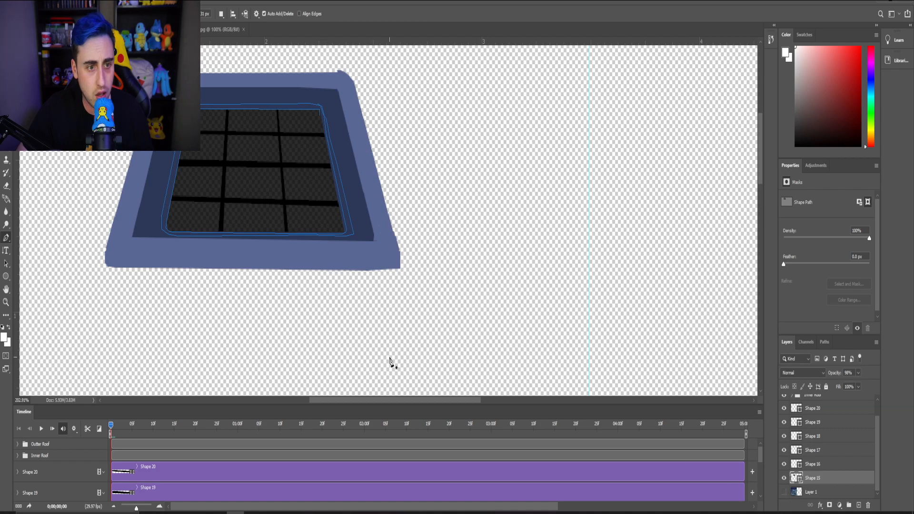
Switch to the Move tool and show the Layer 1 reference image behind the rooftop shapes.
scroll(312, 264, "down", 3)
scroll(305, 250, "down", 3)
scroll(321, 149, "down", 2)
scroll(321, 126, "up", 2)
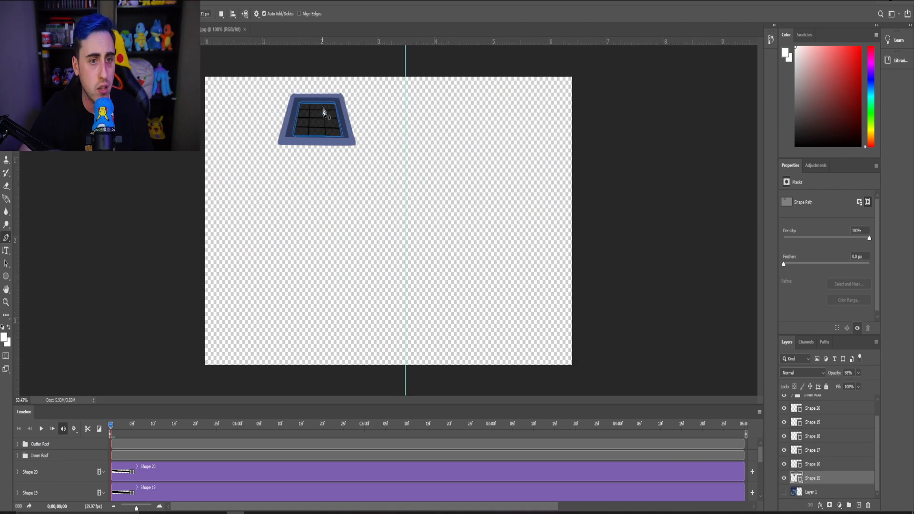
key("v")
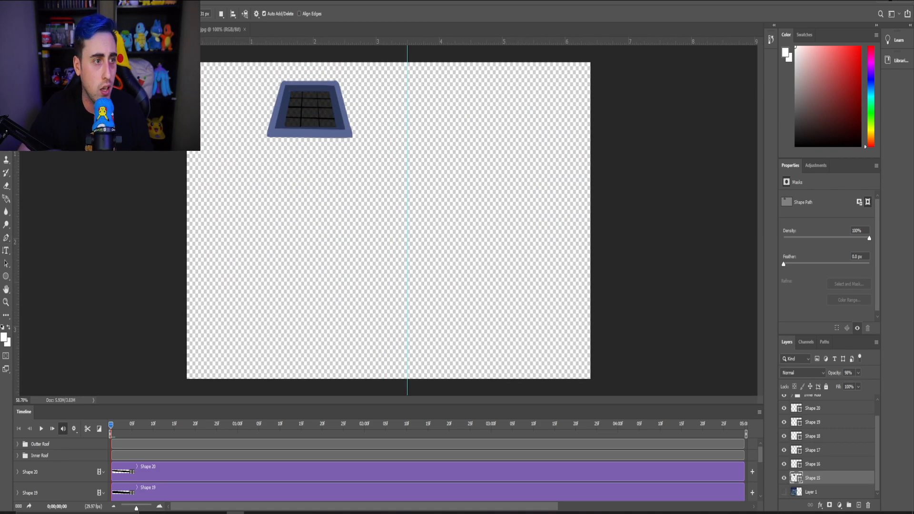
scroll(275, 122, "up", 2)
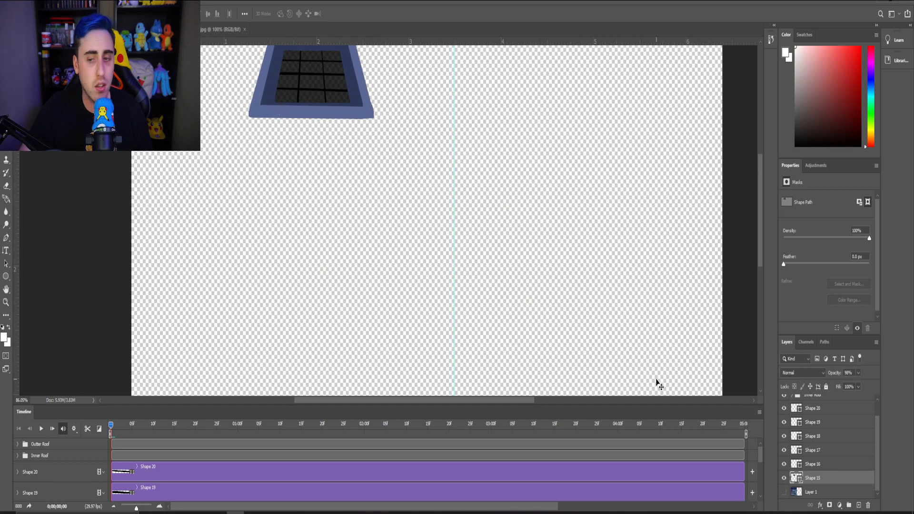
left_click(823, 493)
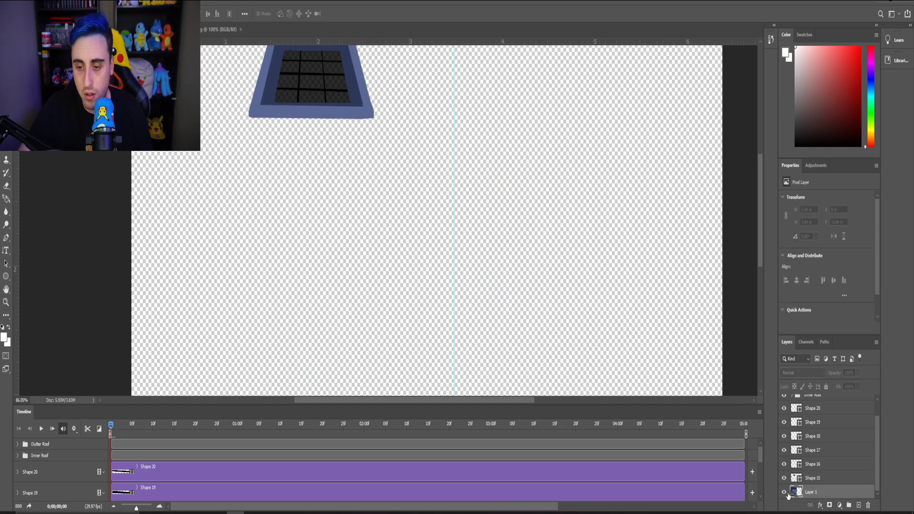
left_click(785, 493)
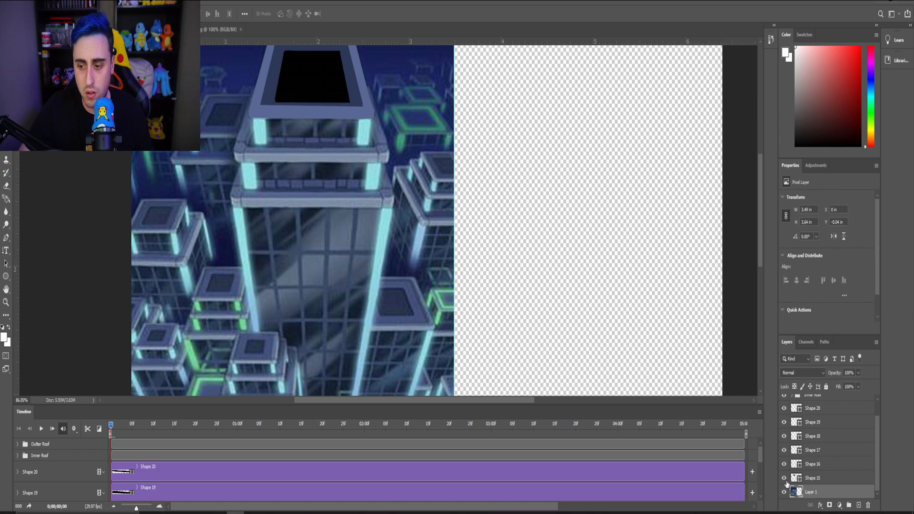
Add a Color Overlay effect to the Shape 15 panel layer and display the effect's settings.
left_click(785, 478)
left_click(812, 479)
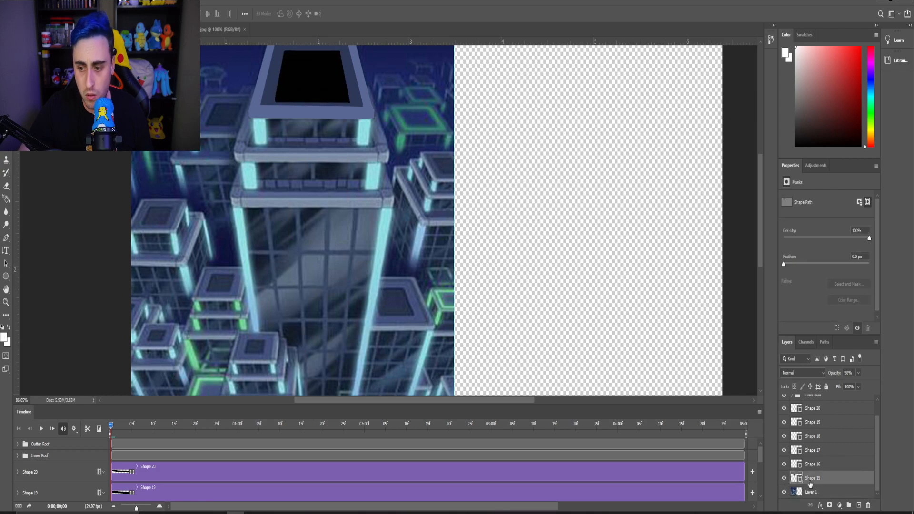
right_click(825, 483)
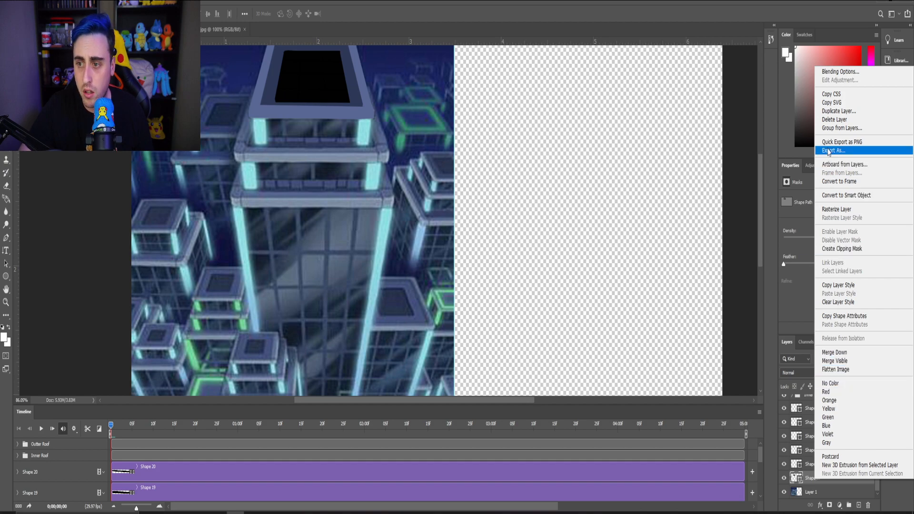
left_click(841, 72)
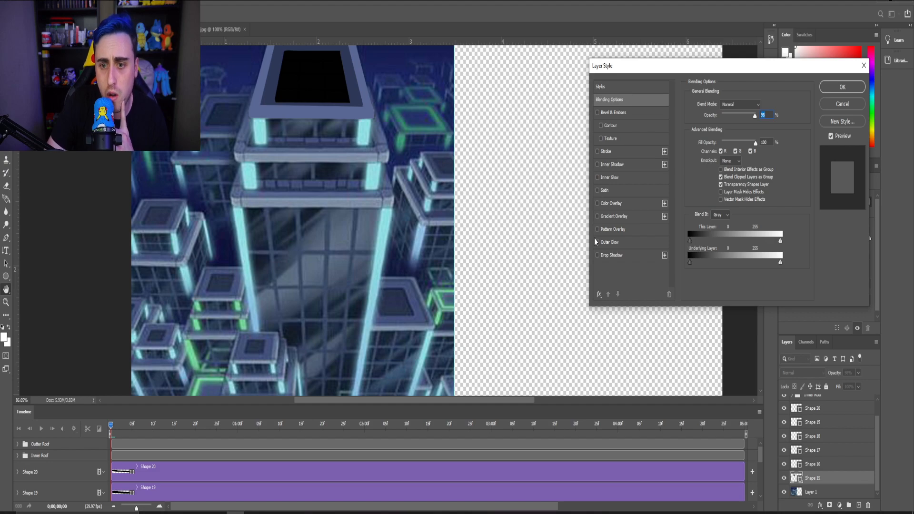
left_click(597, 203)
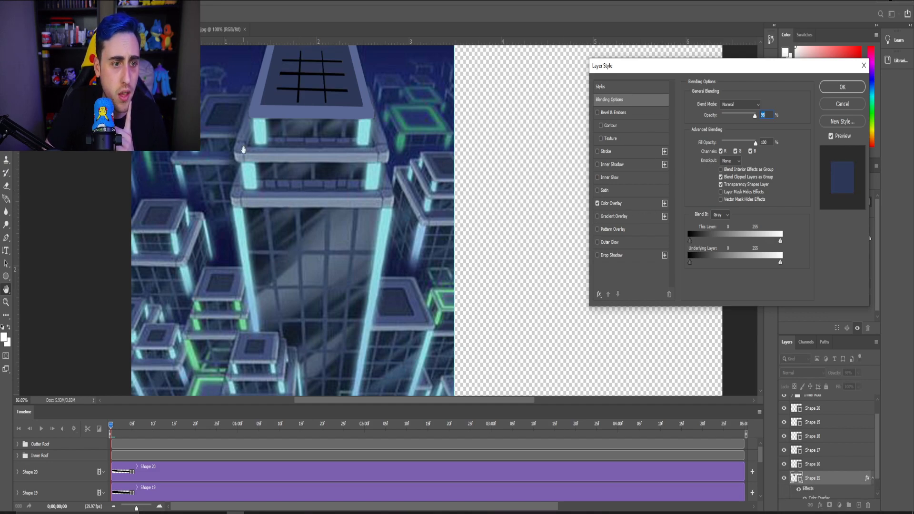
key("alt")
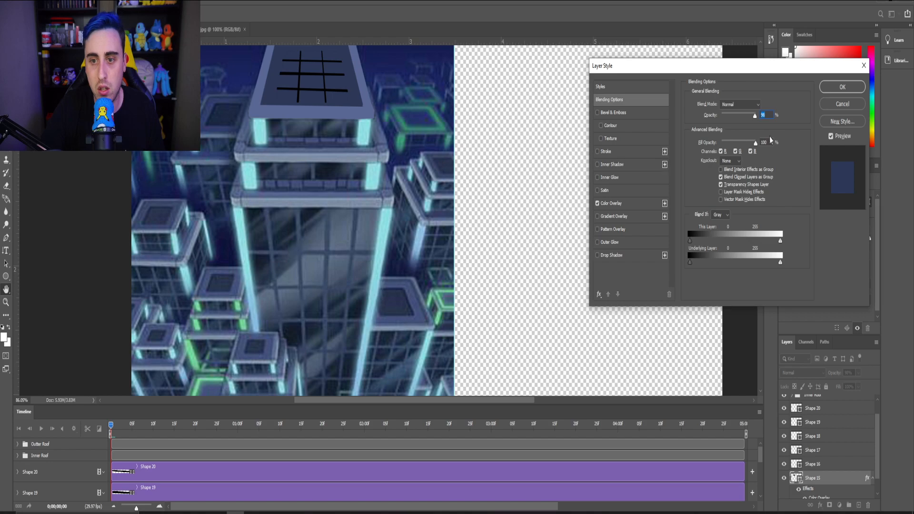
left_click(635, 204)
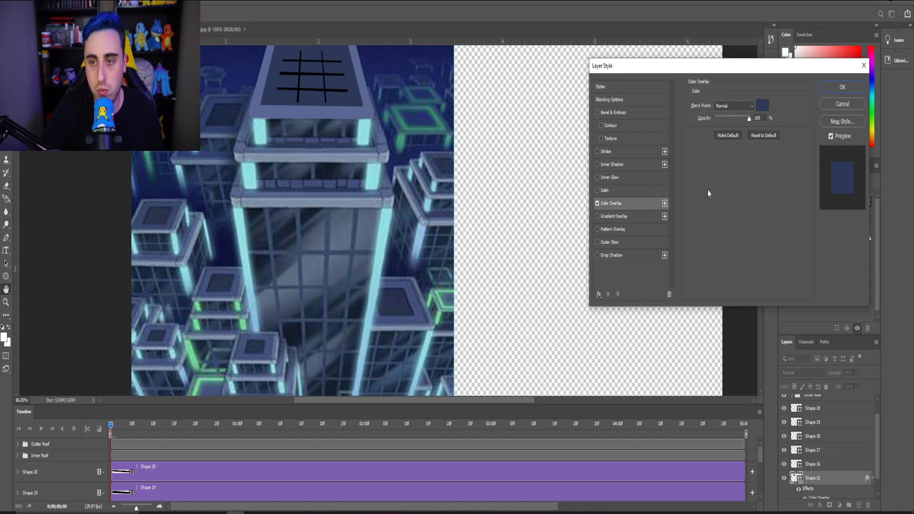
Set the Color Overlay to dark navy 101925, sampled from the dark windows below the roof, and apply the layer style.
left_click(763, 105)
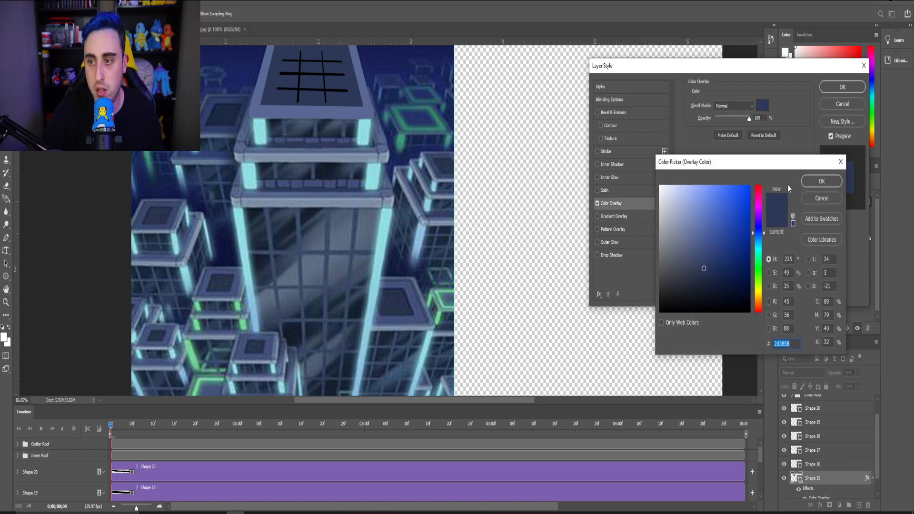
key("alt")
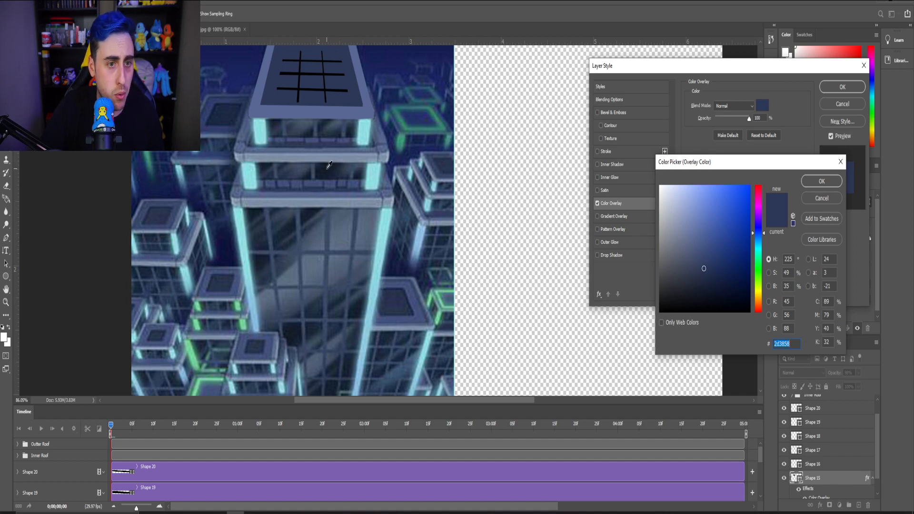
left_click(327, 166)
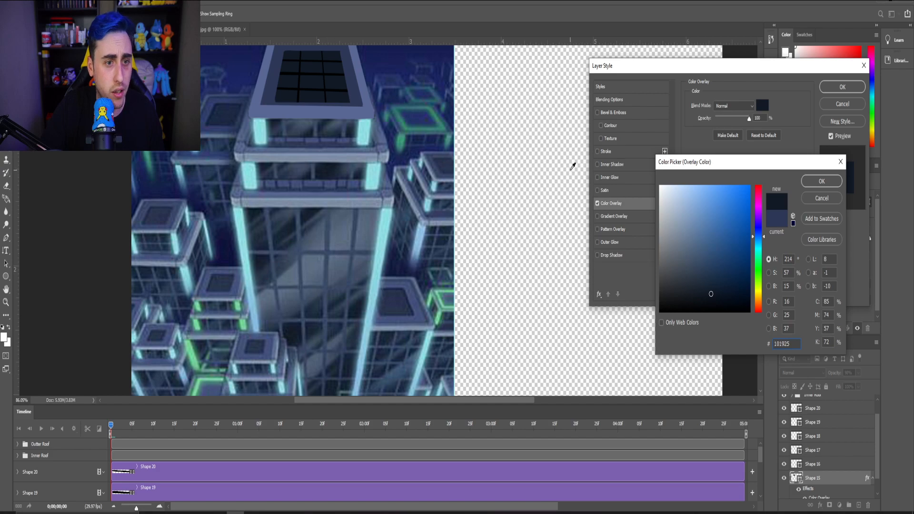
left_click(822, 181)
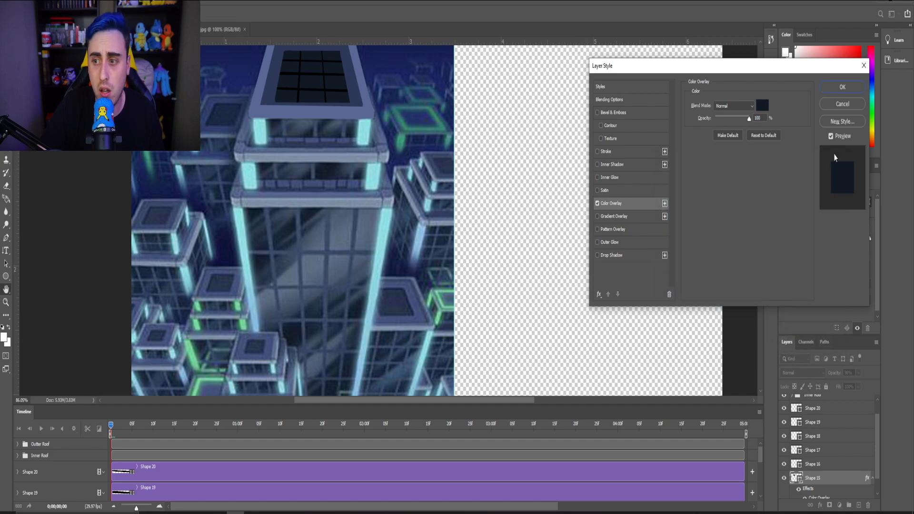
left_click(842, 88)
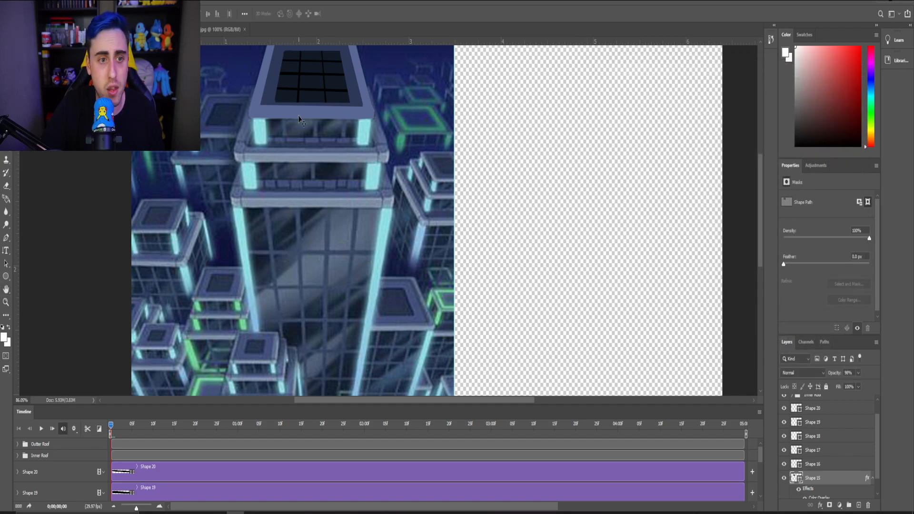
Hide the Layer 1 reference image and check the recoloured panel and its grid lines up close.
scroll(299, 113, "down", 3)
scroll(299, 113, "down", 1)
scroll(789, 495, "down", 1)
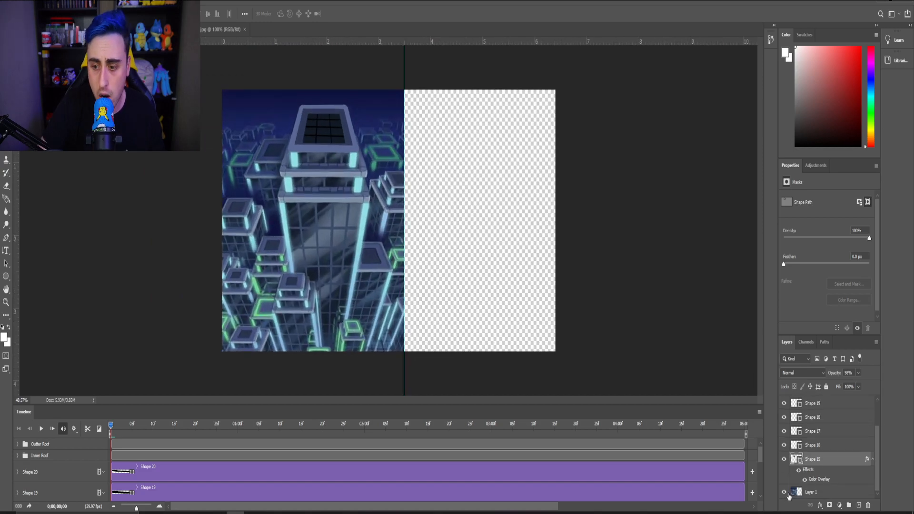
left_click(784, 492)
scroll(336, 196, "down", 6)
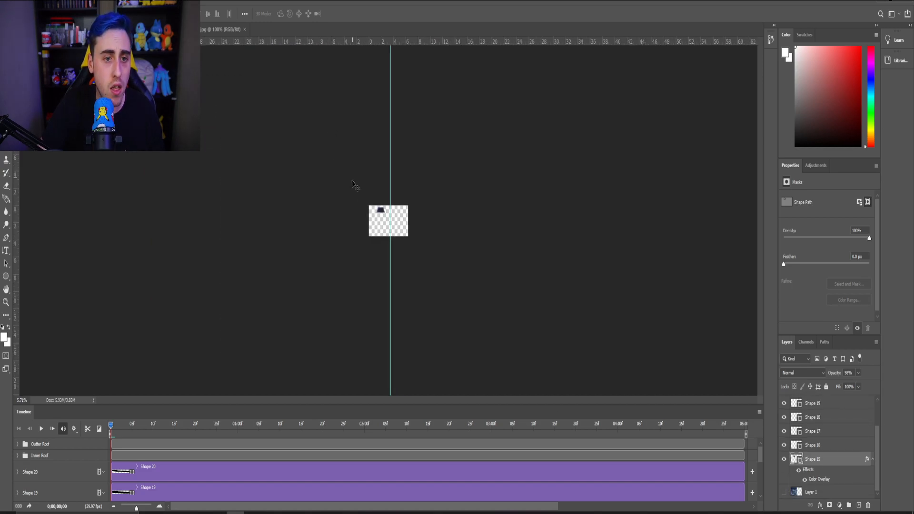
scroll(371, 217, "up", 8)
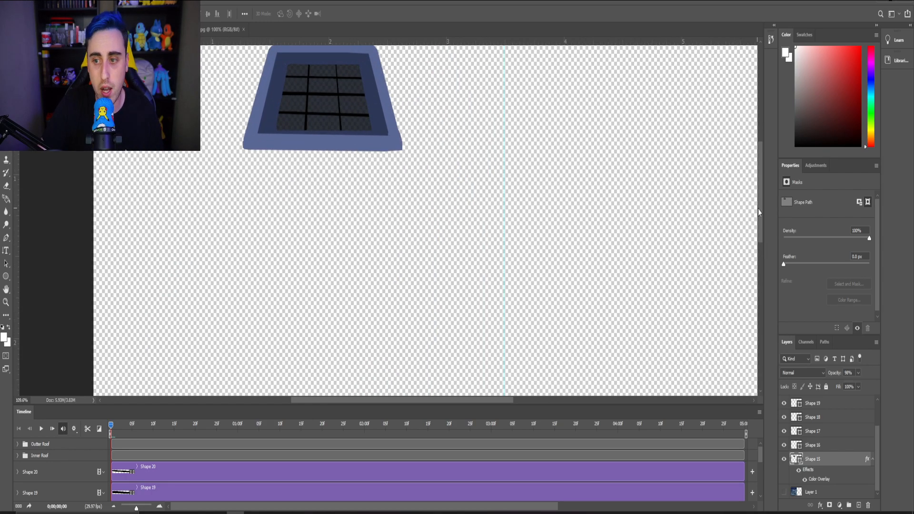
left_click_drag(761, 212, 760, 185)
scroll(349, 143, "up", 7)
scroll(365, 155, "up", 3)
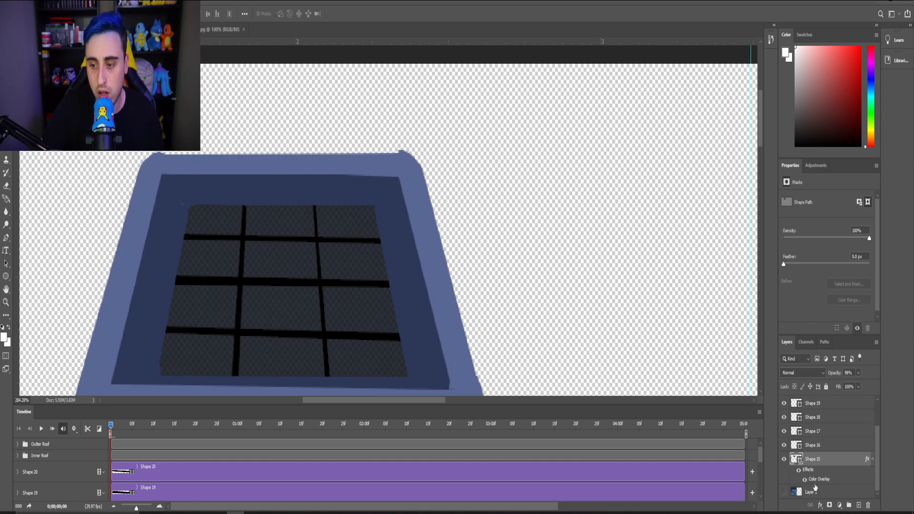
Group the Shape 15 to Shape 20 layers together.
scroll(816, 474, "up", 3)
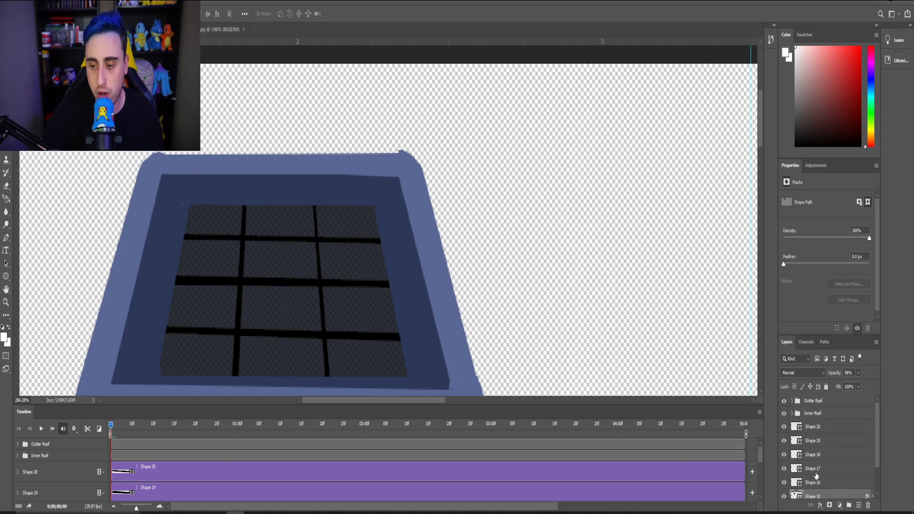
left_click(819, 431)
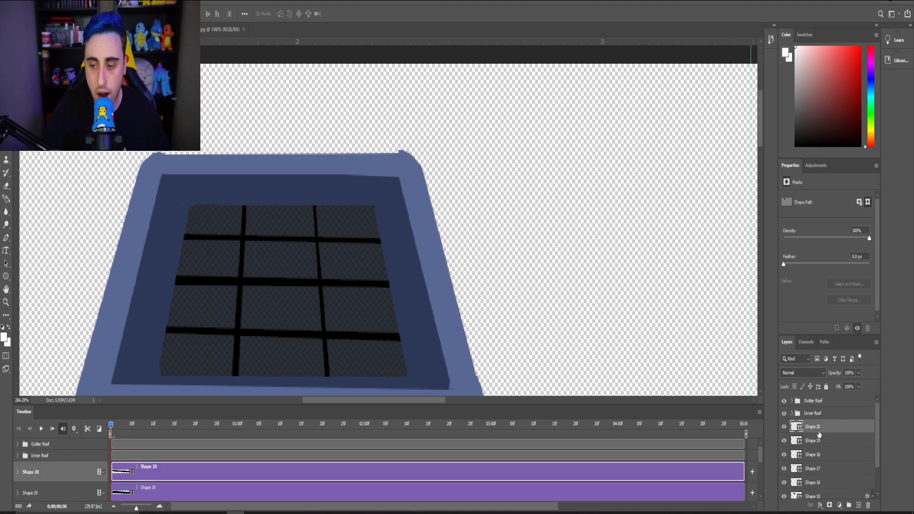
scroll(819, 437, "down", 3)
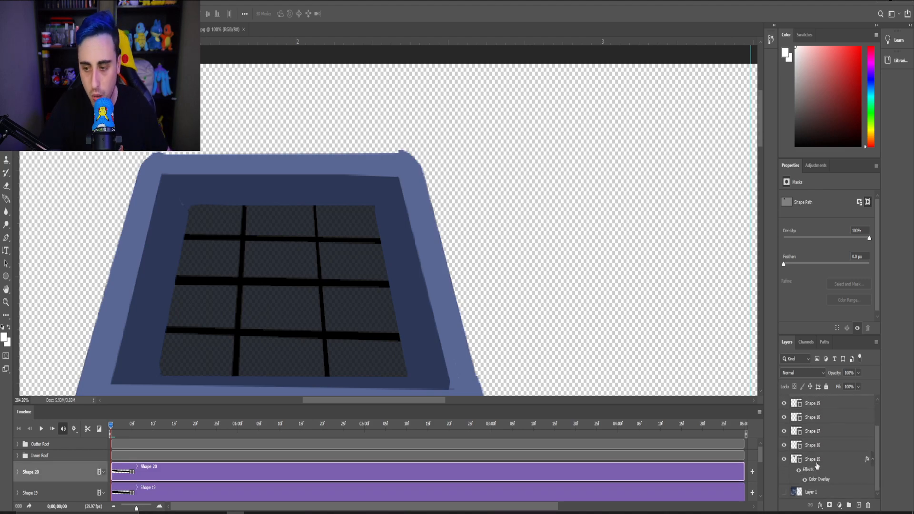
left_click(816, 462, "shift")
scroll(820, 466, "up", 3)
right_click(816, 441)
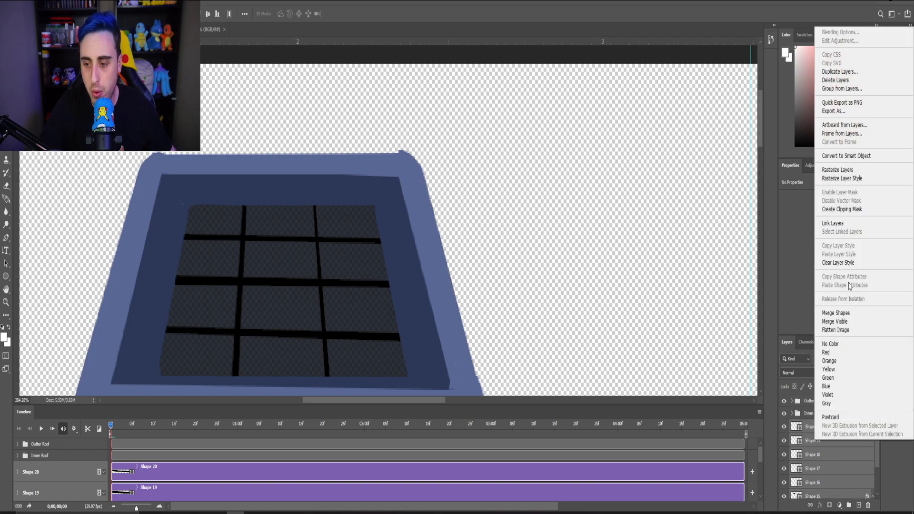
left_click(850, 506)
left_click(850, 507)
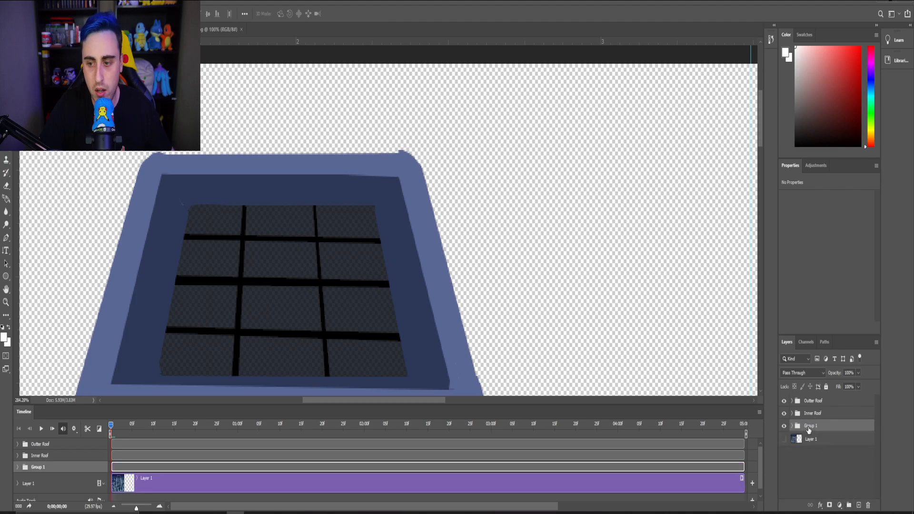
Rename the group containing the dark panel and its grid lines as Roof Top.
double_click(810, 427)
type("Roof Tool")
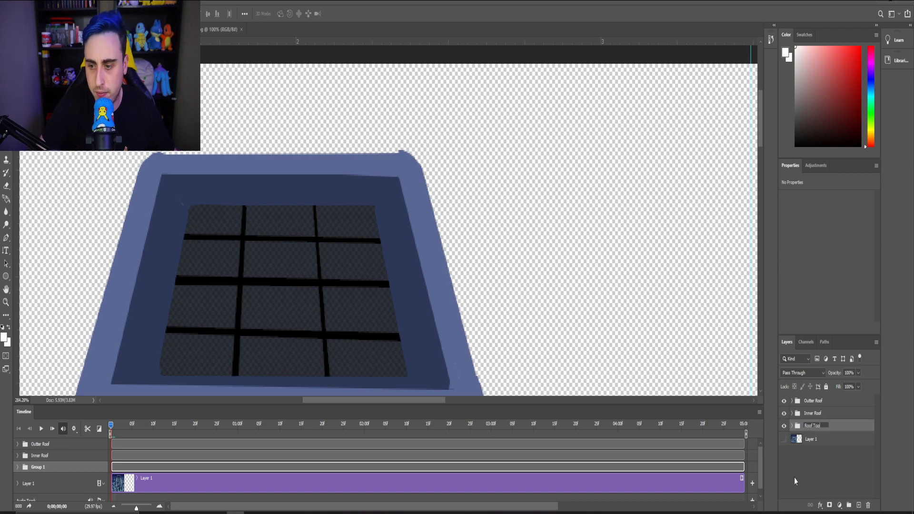
left_click(795, 478)
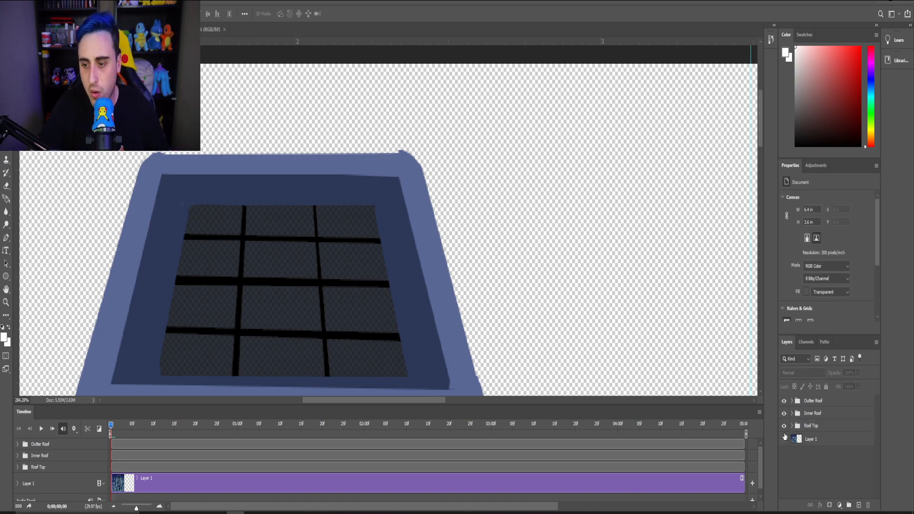
Show the Layer 1 reference image behind the rooftop shapes and inspect the frame's upper corner up close.
scroll(204, 314, "down", 6)
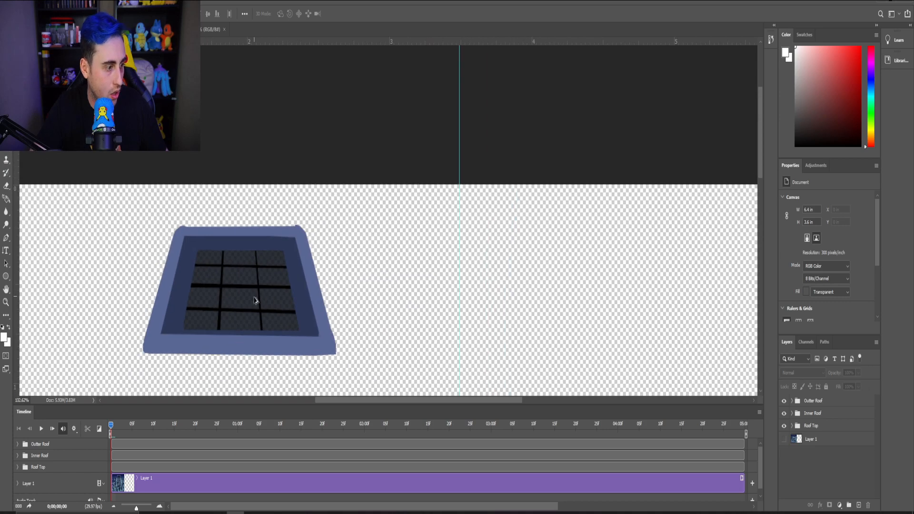
scroll(243, 313, "up", 1)
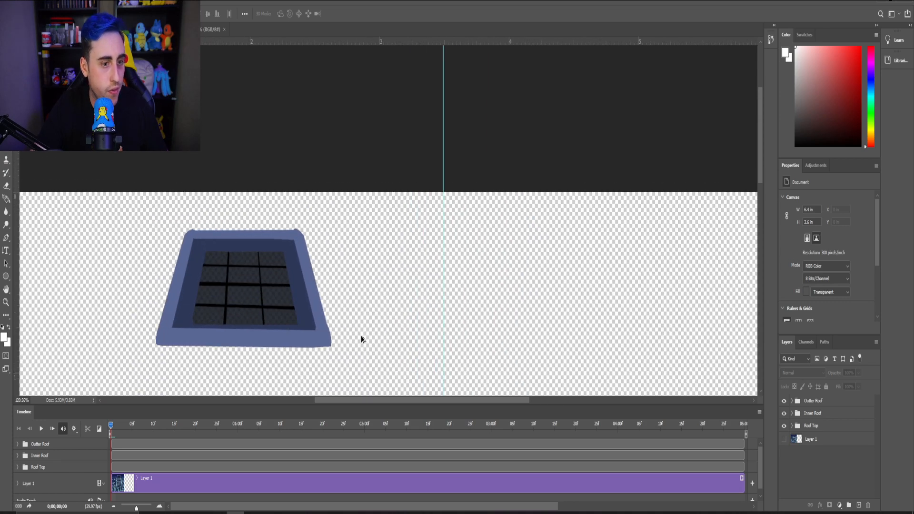
left_click(784, 440)
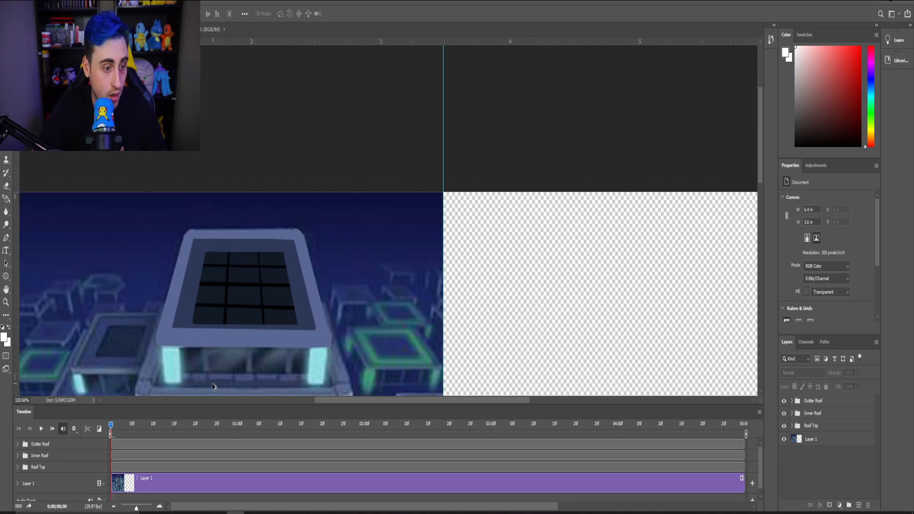
scroll(173, 369, "down", 4)
scroll(176, 366, "up", 6)
scroll(236, 239, "up", 11)
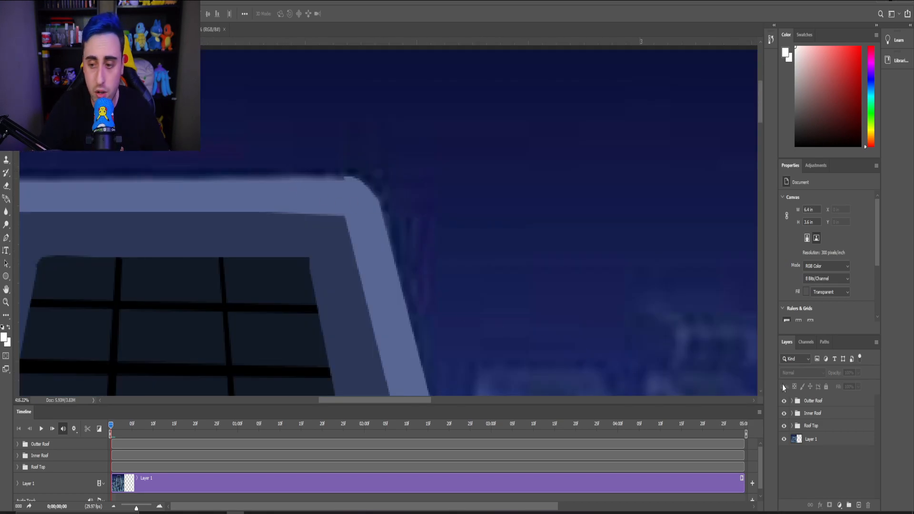
scroll(812, 463, "up", 1)
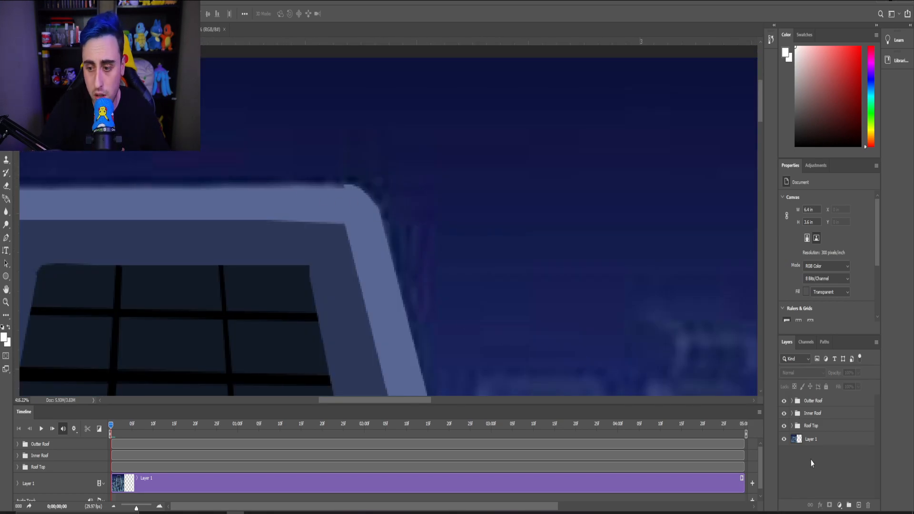
Expand the Outter Roof group and toggle Shape 5's visibility to identify which roof piece it is.
left_click(792, 401)
left_click(823, 401)
scroll(823, 425, "down", 1)
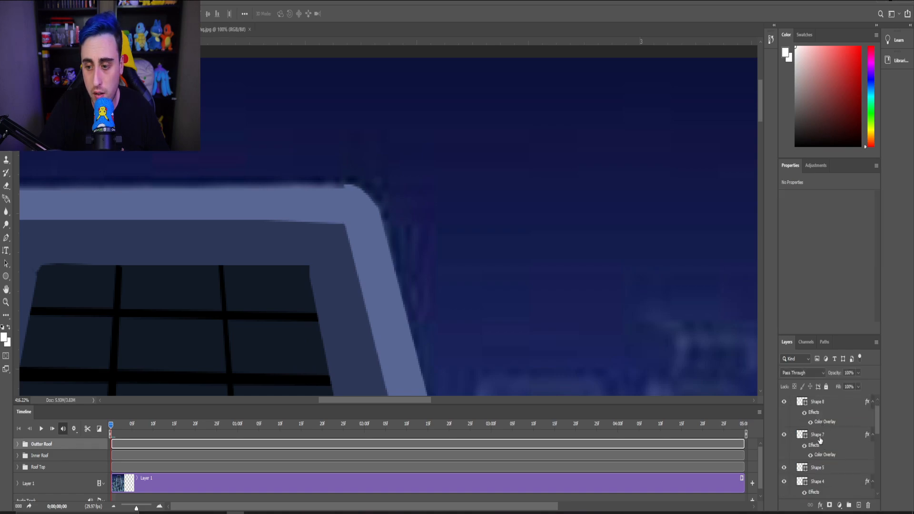
scroll(820, 438, "down", 1)
left_click(833, 456)
scroll(839, 471, "down", 2)
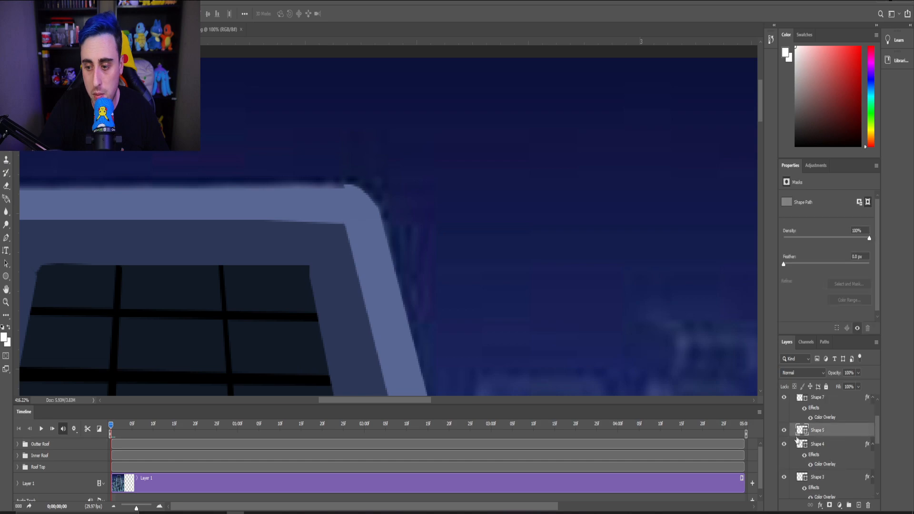
left_click(784, 431)
left_click(785, 430)
scroll(791, 434, "up", 3)
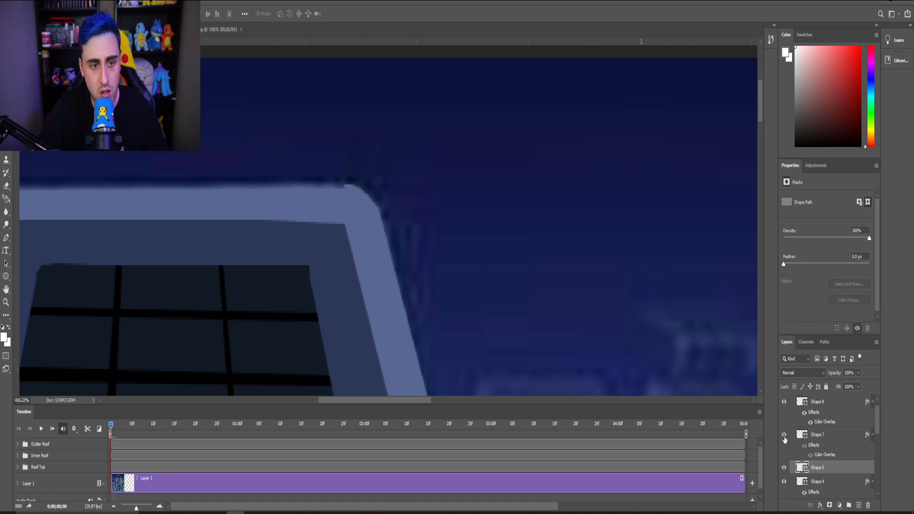
scroll(785, 438, "up", 1)
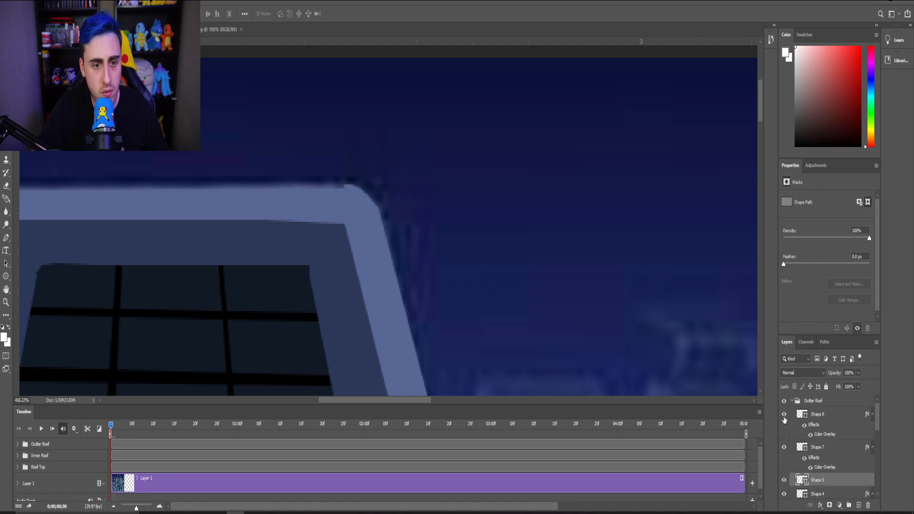
Toggle Shape 6's visibility in the Outter Roof group to identify its piece, leaving it shown.
scroll(785, 419, "down", 3)
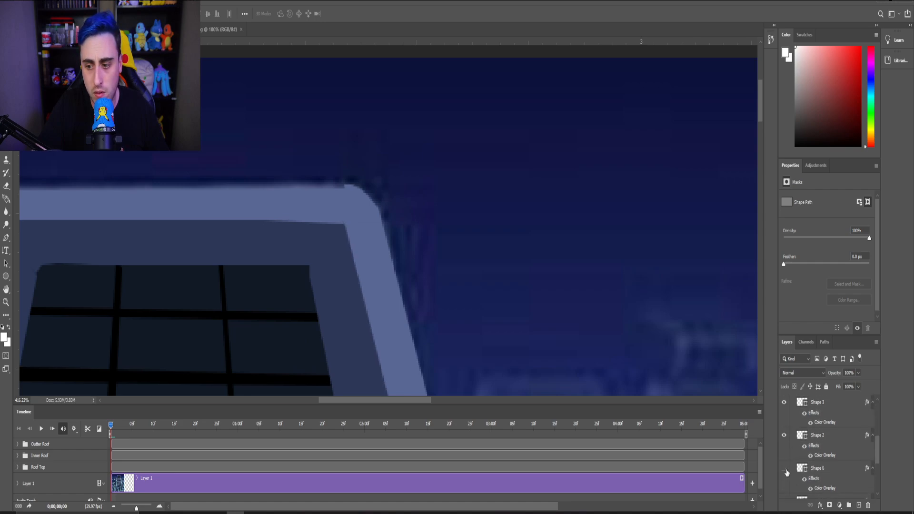
left_click(786, 470)
left_click(786, 470)
left_click(786, 470)
left_click(786, 471)
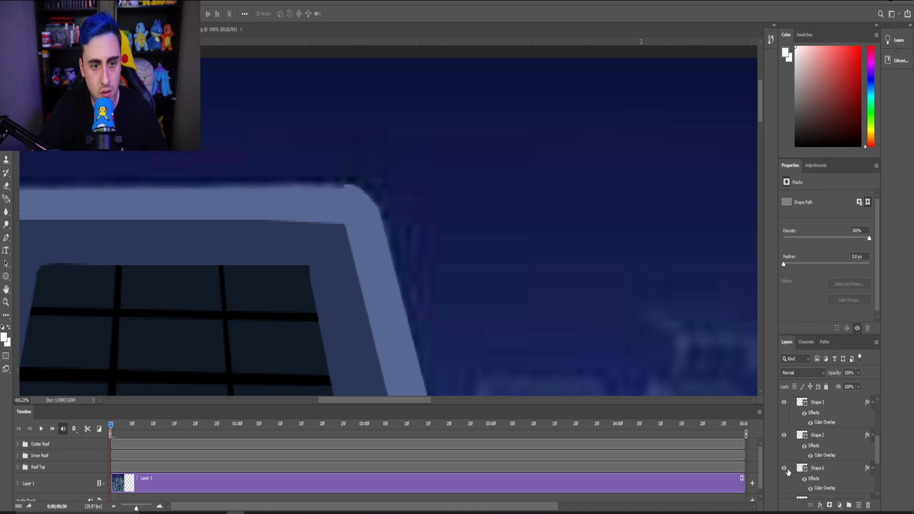
Add a new empty layer directly above Shape 1 in the Outter Roof group and switch to the Pen tool.
scroll(787, 472, "down", 2)
left_click(819, 456)
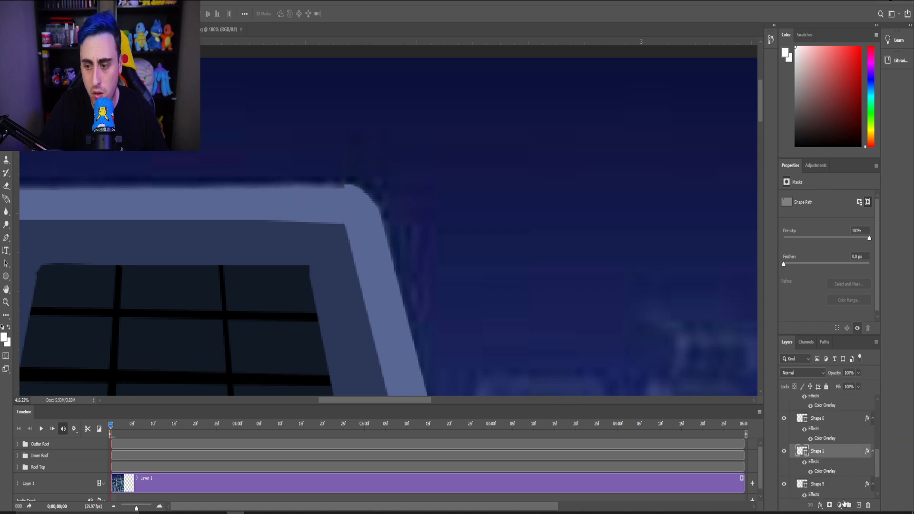
left_click(858, 506)
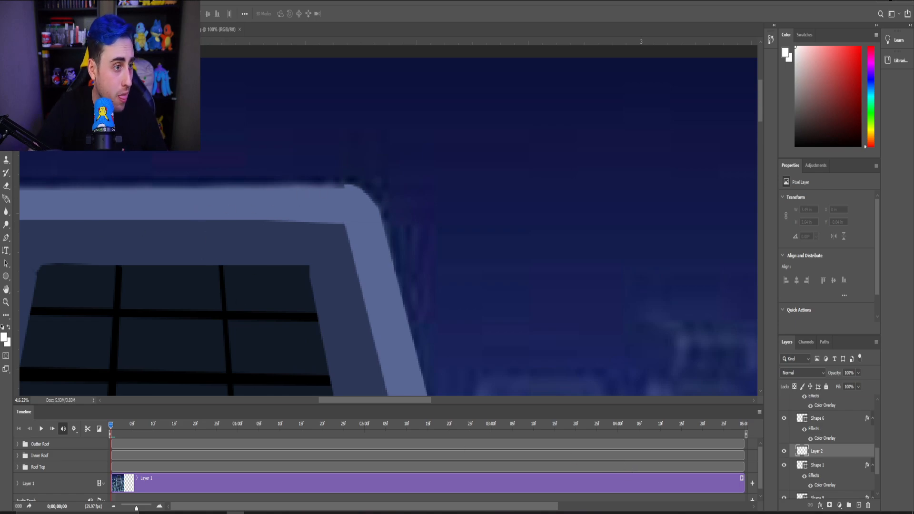
left_click(6, 238)
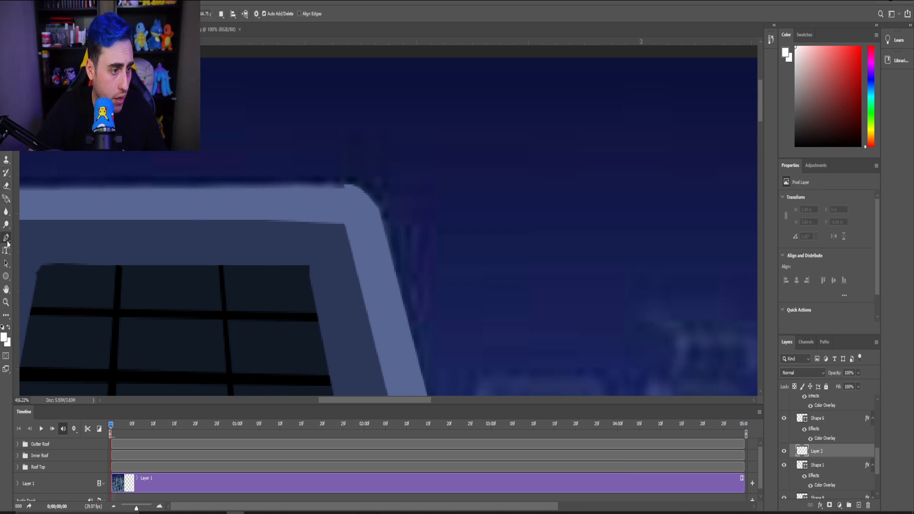
Trace a thin strip with the Pen tool along the outer roof's upper edge, filling the gap between its two rounded corners.
scroll(321, 182, "up", 6)
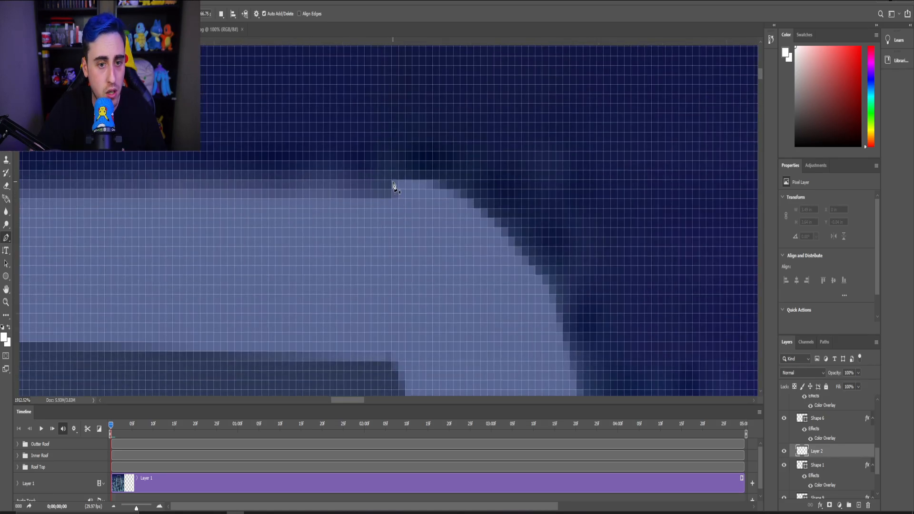
left_click(393, 186)
scroll(285, 186, "down", 6)
scroll(122, 186, "up", 10)
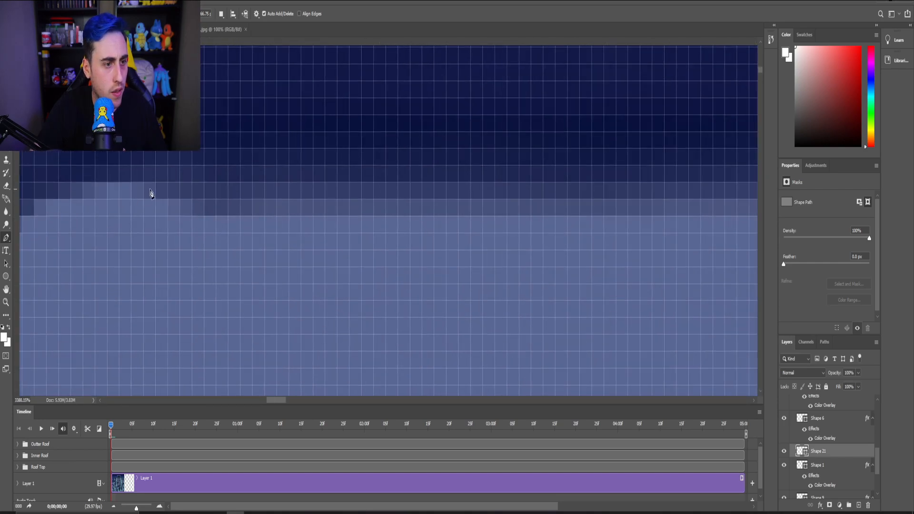
left_click(156, 182)
left_click(155, 216)
left_click(164, 255)
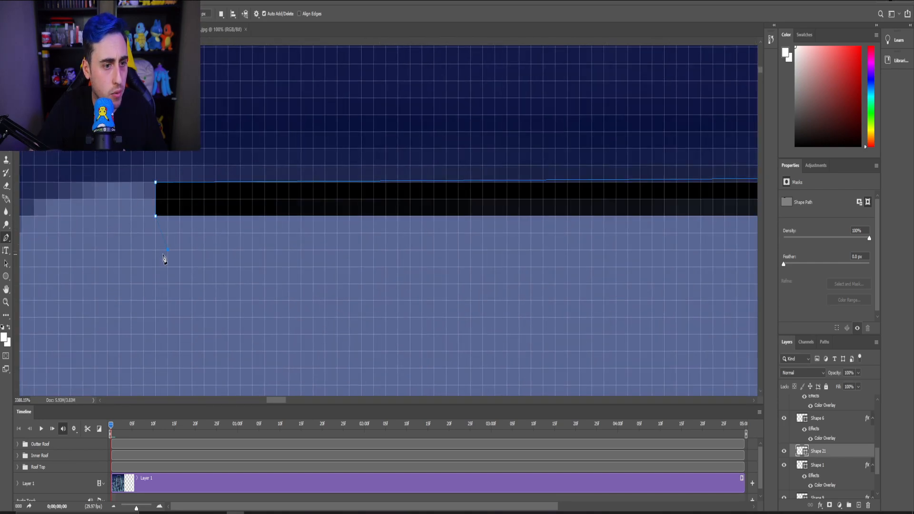
left_click(217, 254)
scroll(382, 258, "down", 6)
scroll(404, 261, "down", 4)
scroll(535, 259, "up", 5)
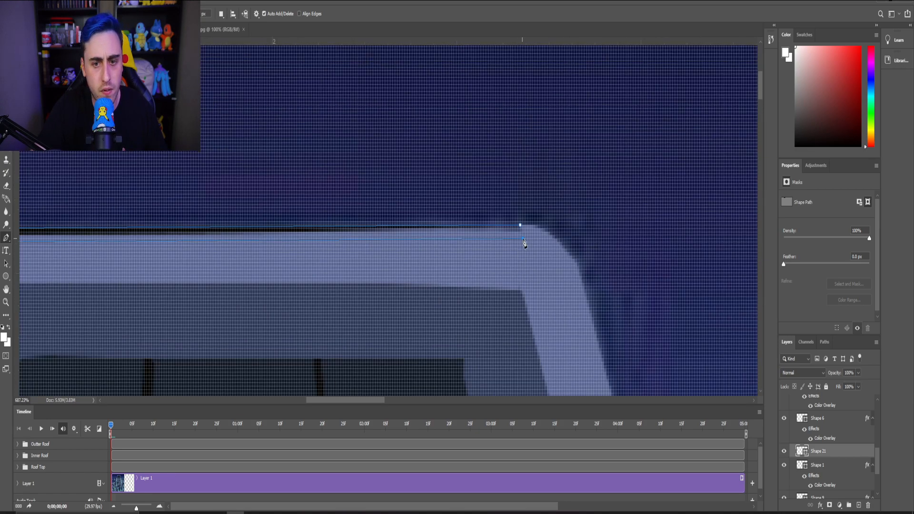
left_click(523, 239)
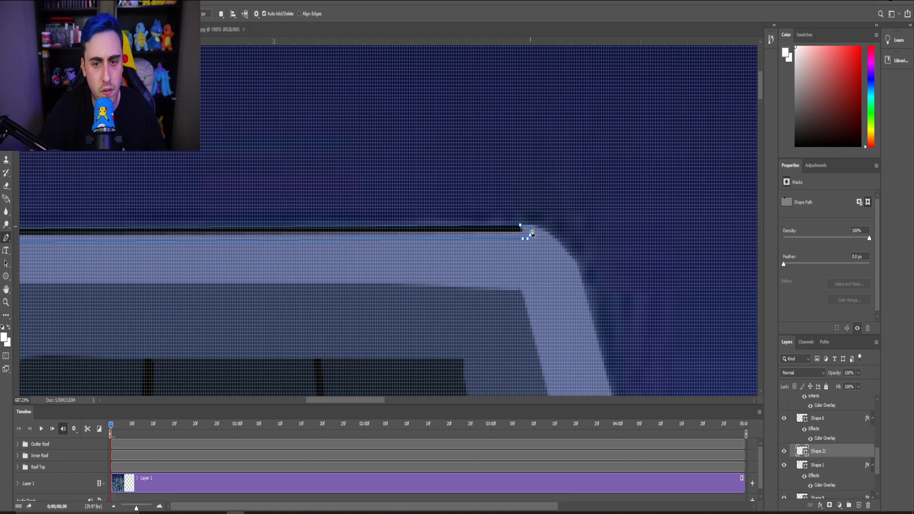
Give the new edge strip a Color Overlay of blue 5a6794, sampled from the roof frame, and apply the layer style.
right_click(823, 451)
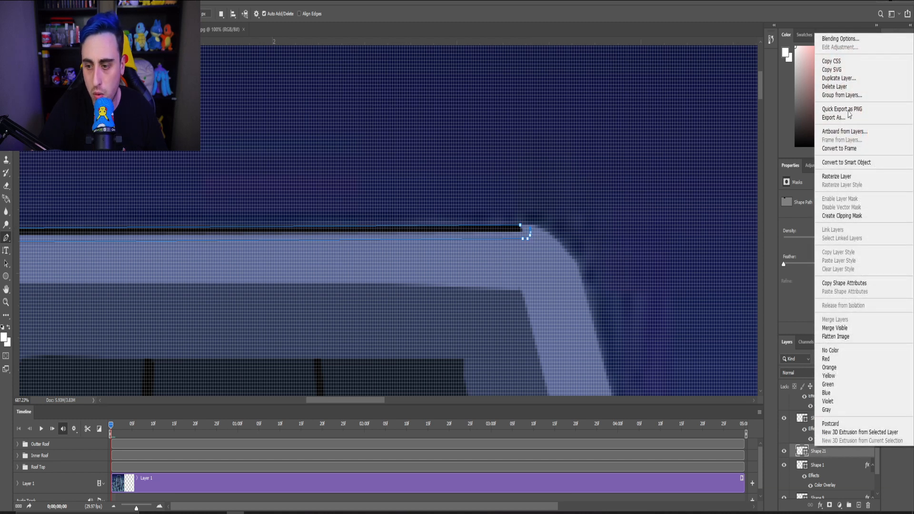
left_click(834, 39)
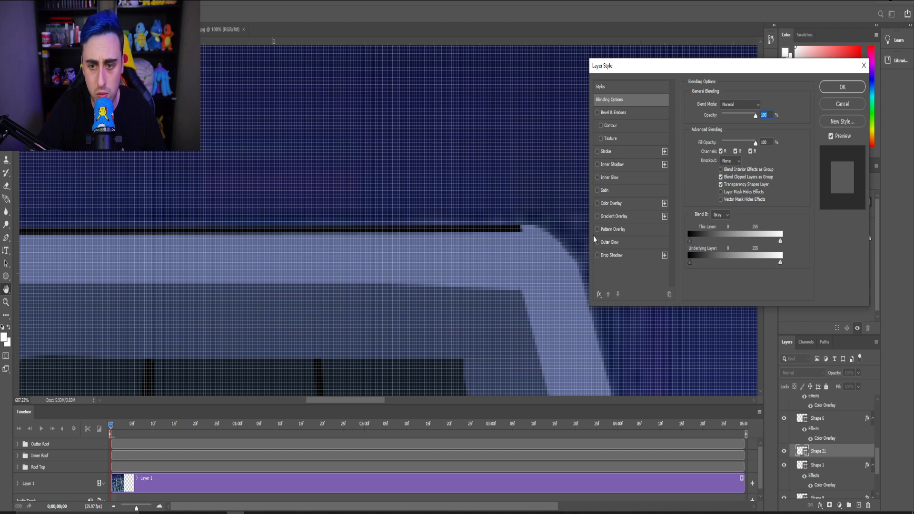
left_click(598, 203)
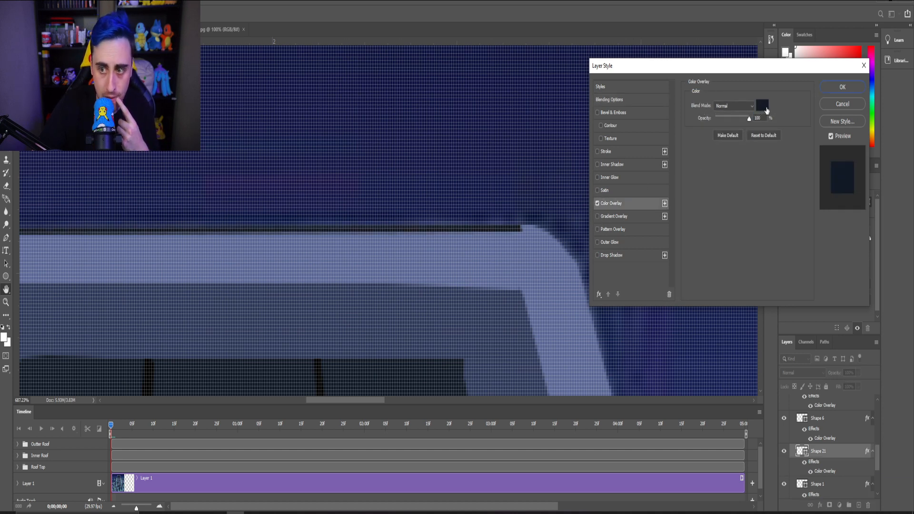
left_click(765, 106)
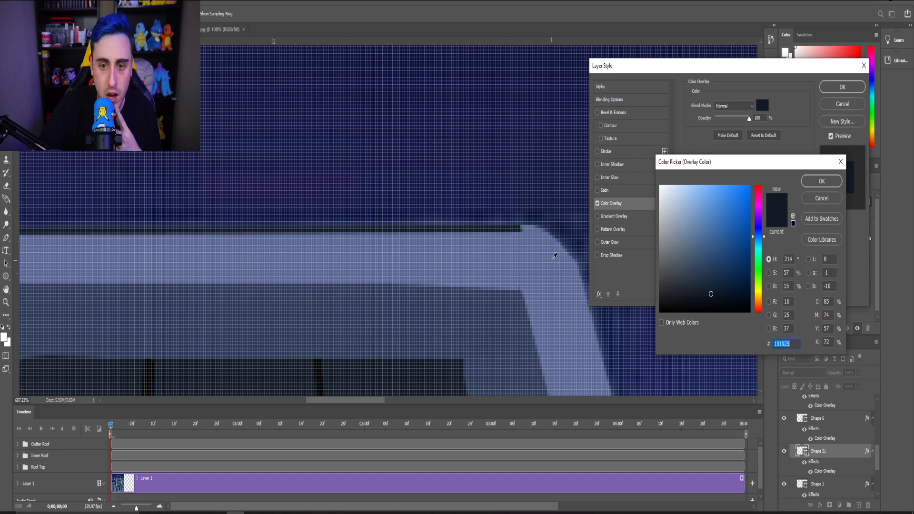
left_click(553, 257)
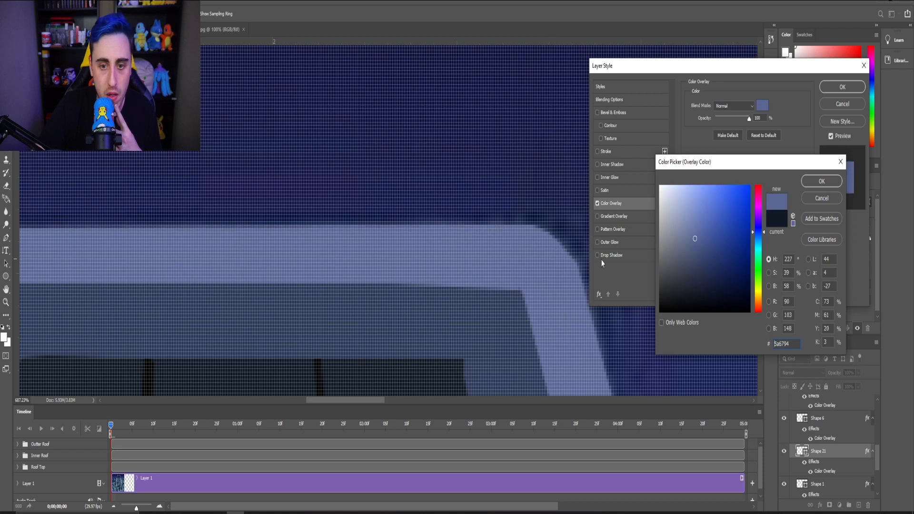
left_click(821, 181)
left_click(842, 87)
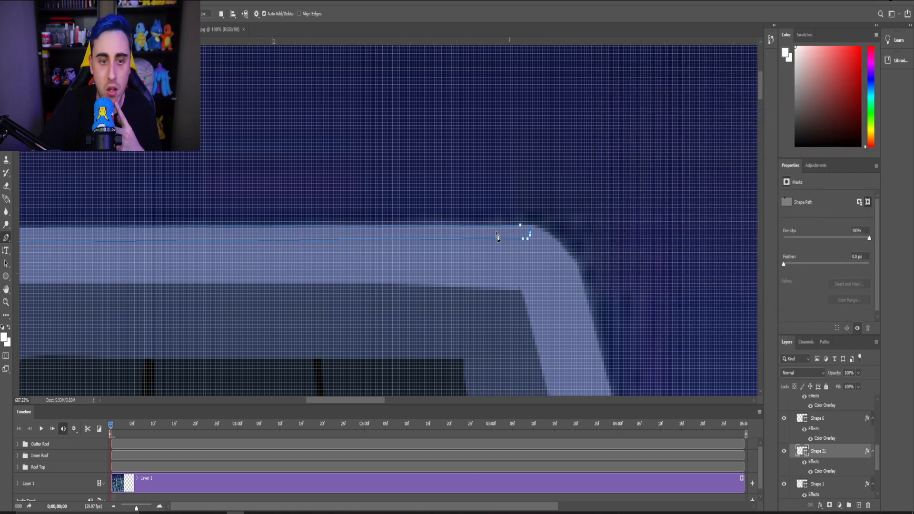
Hide the Layer 1 reference image, switch to the Move tool and check the whole rooftop's outline.
scroll(316, 339, "down", 8)
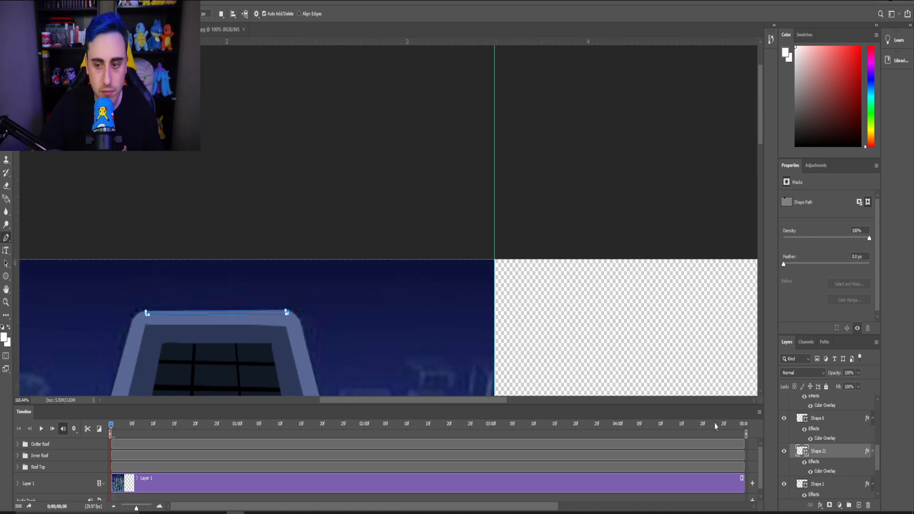
scroll(792, 471, "down", 4)
left_click(785, 493)
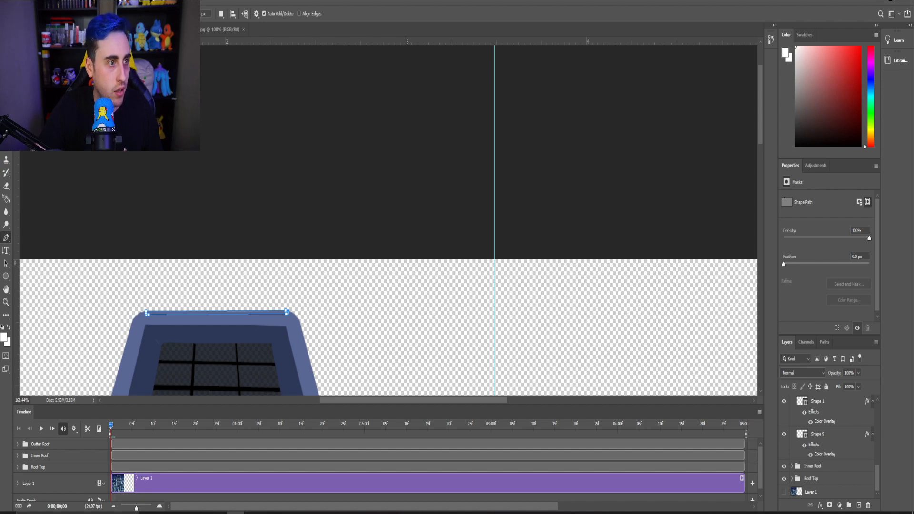
key("v")
scroll(209, 238, "down", 5)
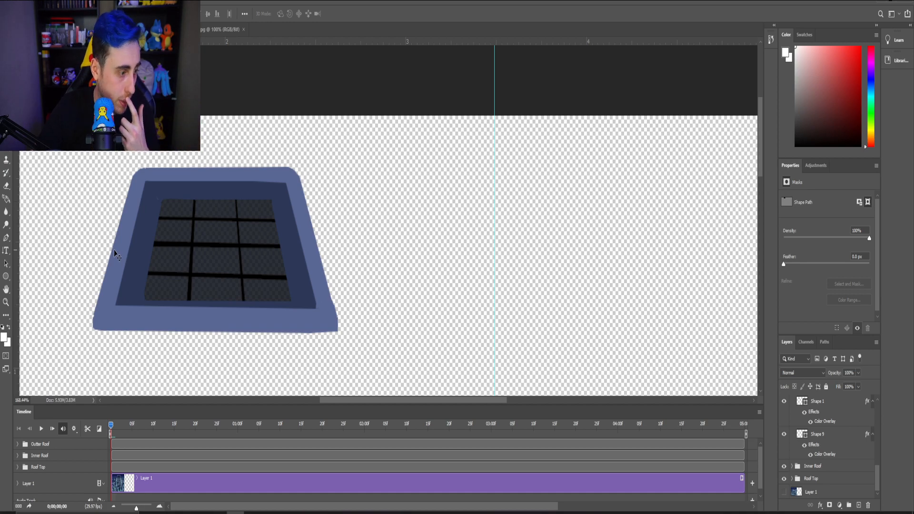
Show the Layer 1 reference image again and collapse the Outter Roof group in the layer stack.
left_click(784, 492)
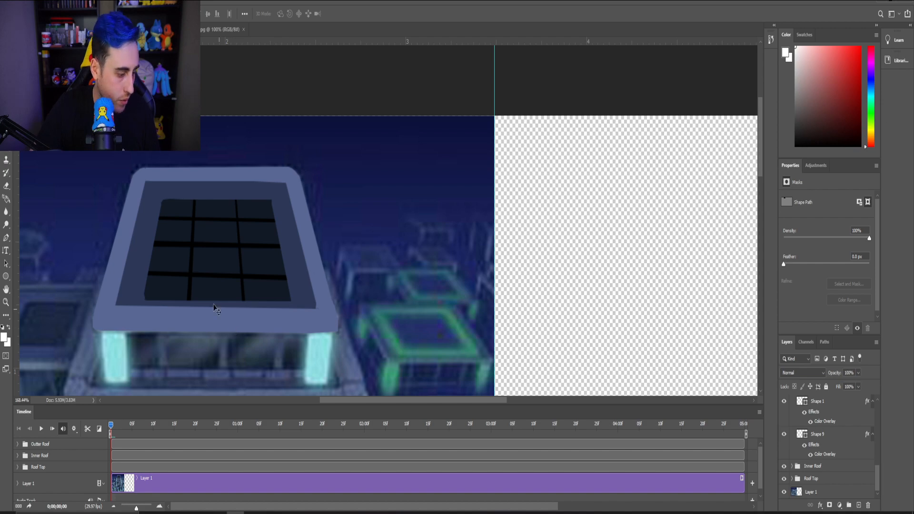
scroll(187, 288, "down", 3)
scroll(312, 286, "up", 5)
scroll(309, 255, "down", 2)
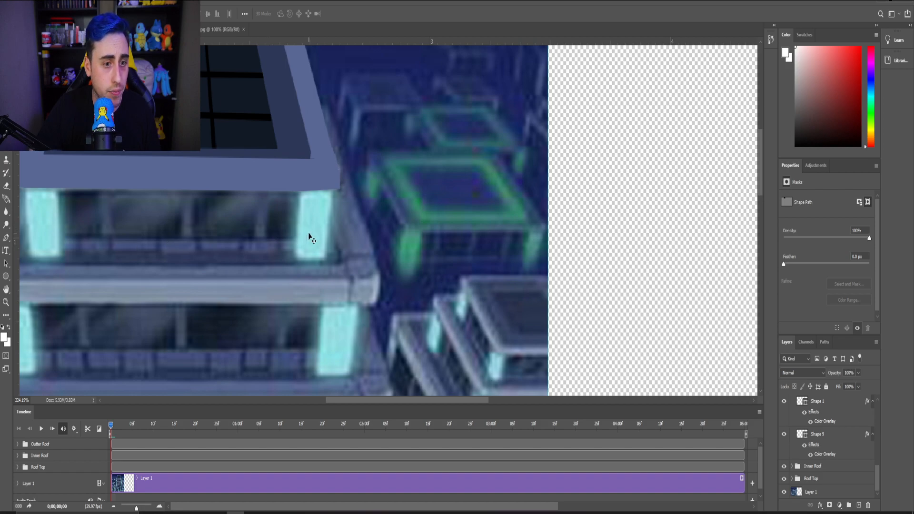
scroll(856, 475, "up", 1)
scroll(855, 475, "down", 2)
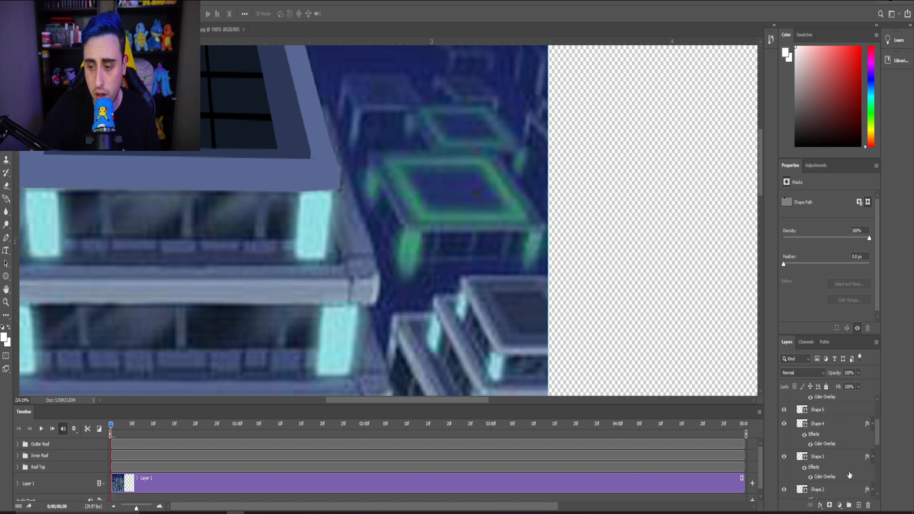
scroll(838, 472, "up", 5)
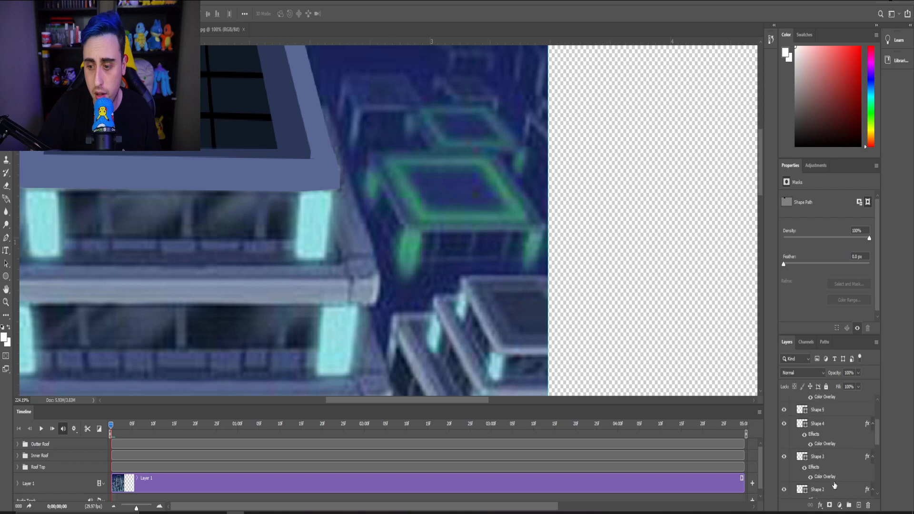
left_click(792, 401)
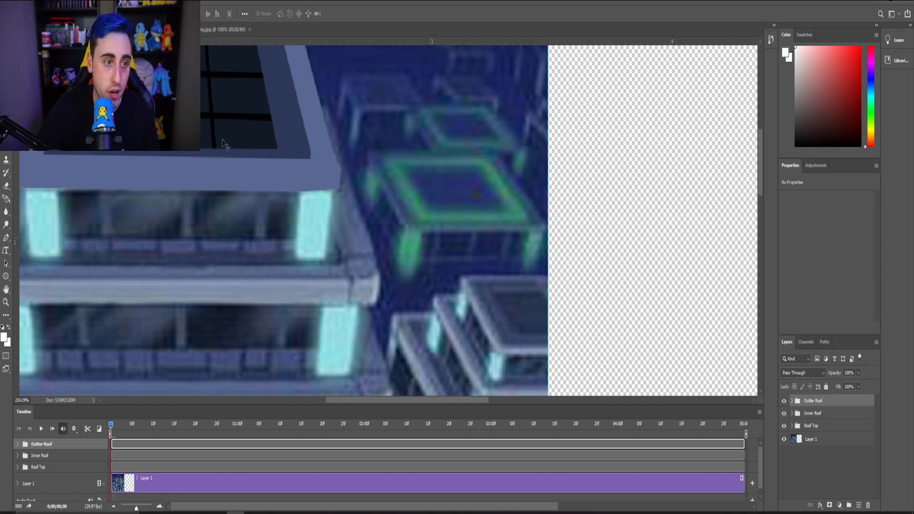
Add a new empty layer, place it directly above Layer 1 and below the Roof Top group, and switch to the Pen tool.
scroll(319, 167, "down", 1)
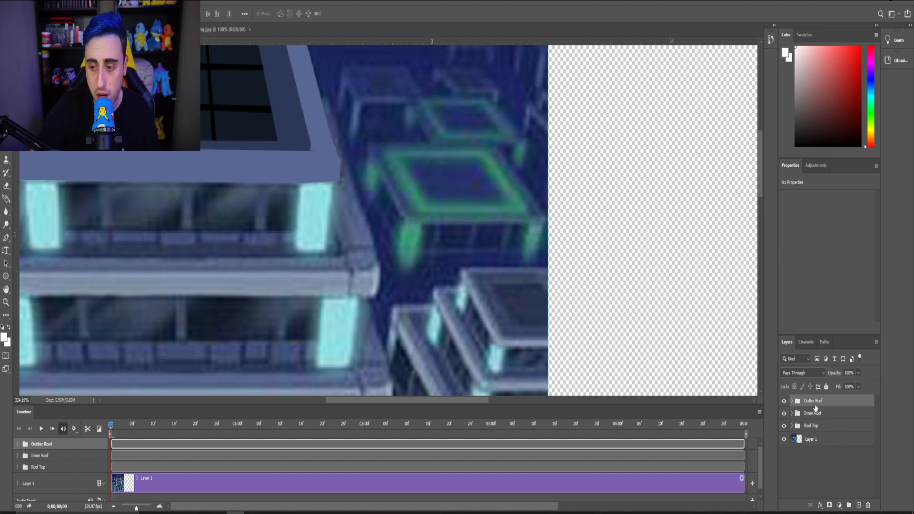
left_click(859, 506)
left_click_drag(815, 403, 821, 447)
scroll(317, 198, "up", 3)
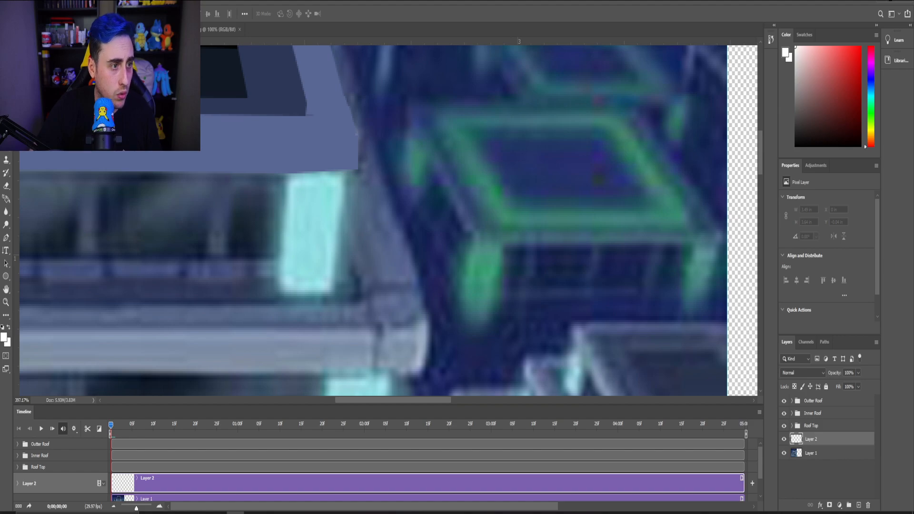
left_click(6, 238)
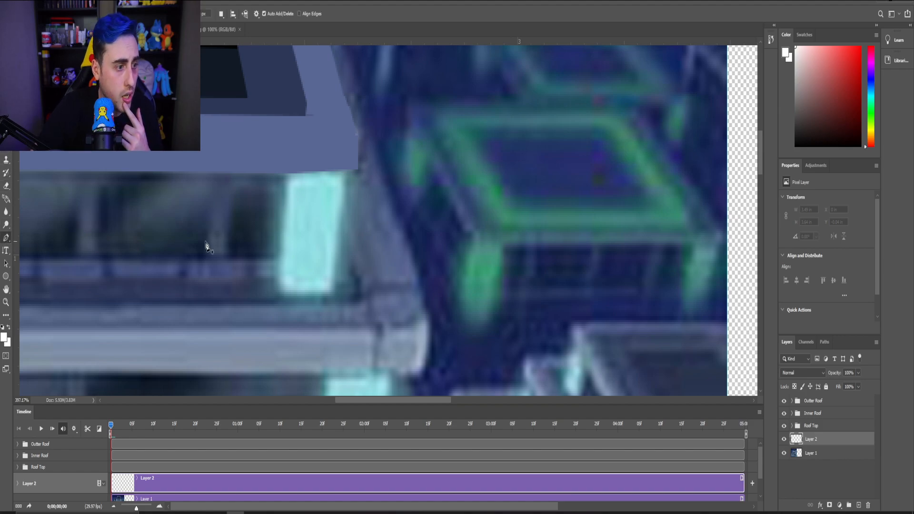
Trace the glowing right-hand pillar directly beneath the roof with the Pen tool, extending its upper end under the roof edge.
scroll(279, 214, "up", 3)
scroll(281, 228, "down", 2)
scroll(295, 228, "up", 3)
scroll(282, 196, "down", 3)
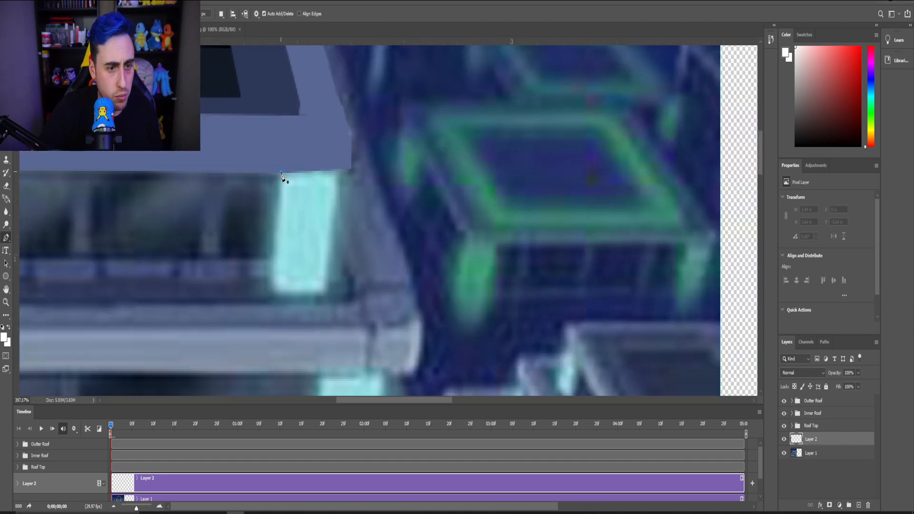
left_click(282, 172)
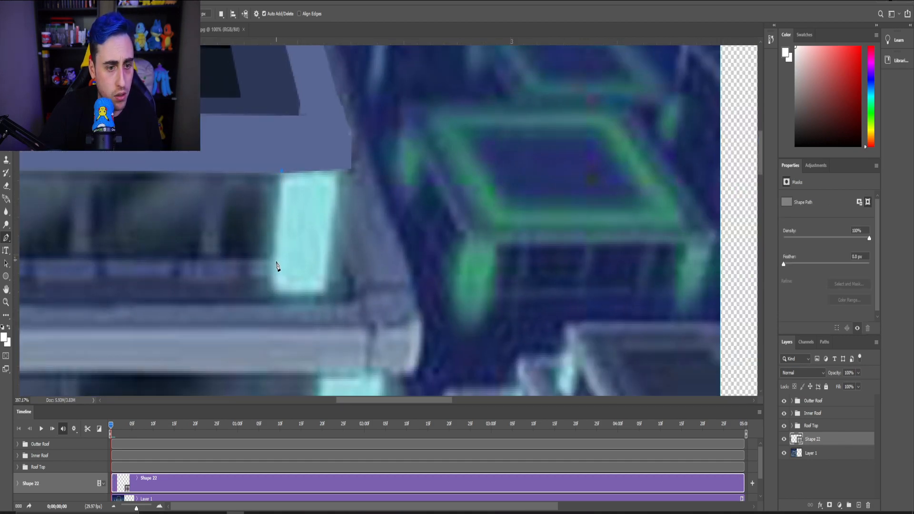
left_click(275, 291)
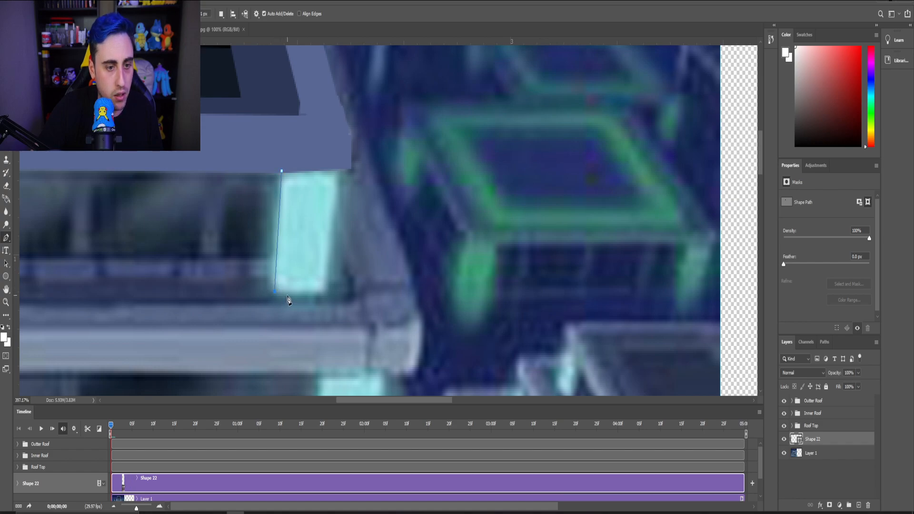
left_click(286, 294)
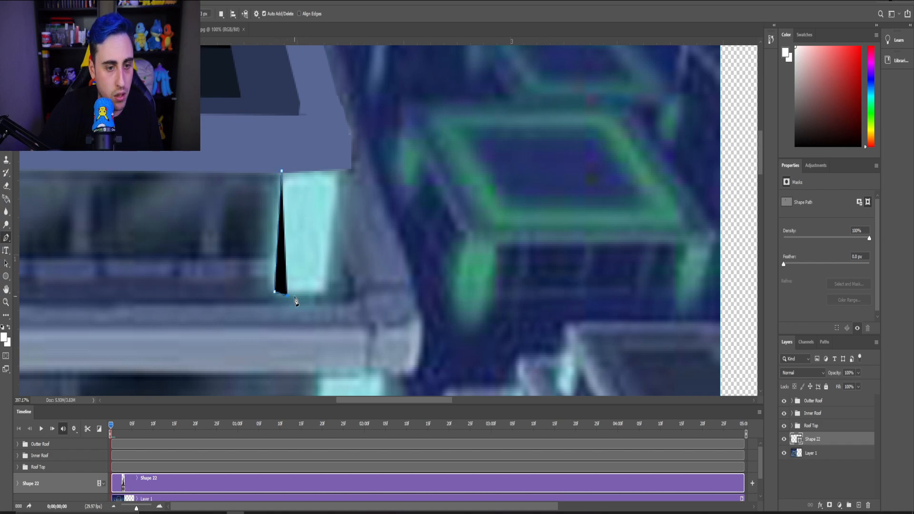
left_click(295, 296)
left_click(306, 296)
left_click(322, 295)
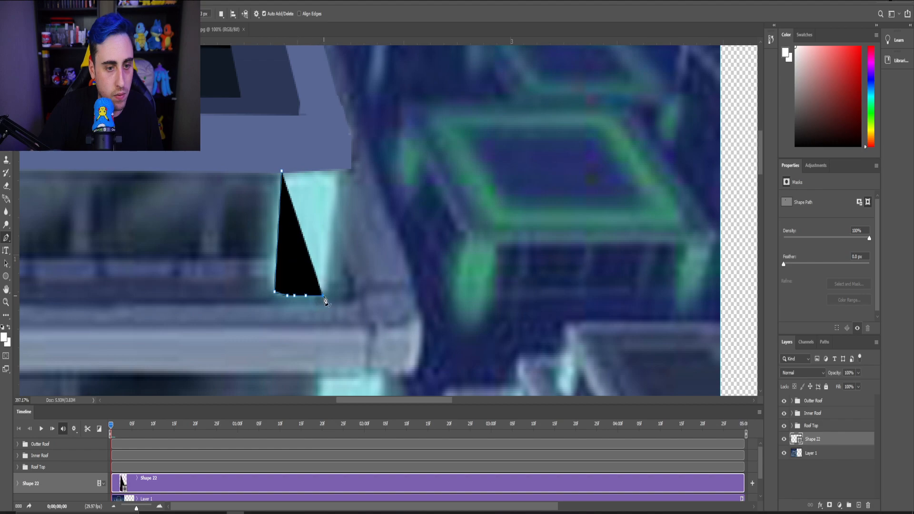
left_click(329, 296)
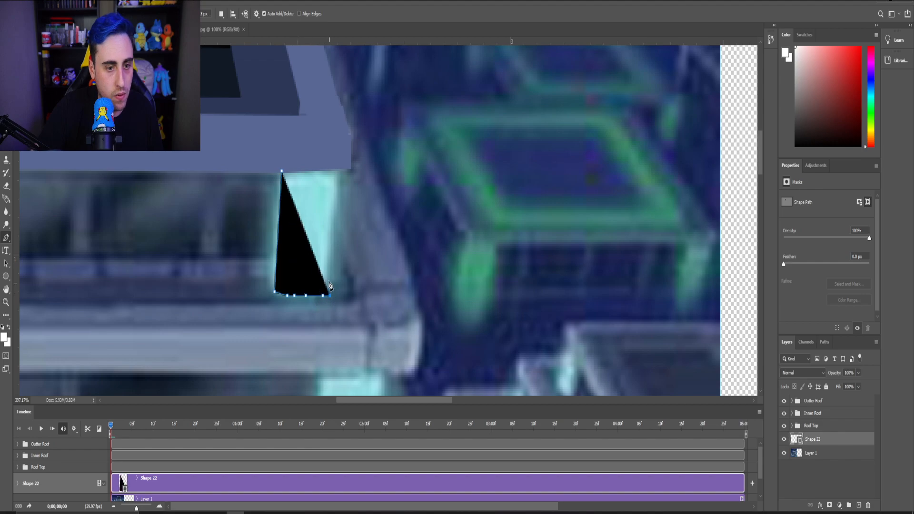
left_click(341, 167)
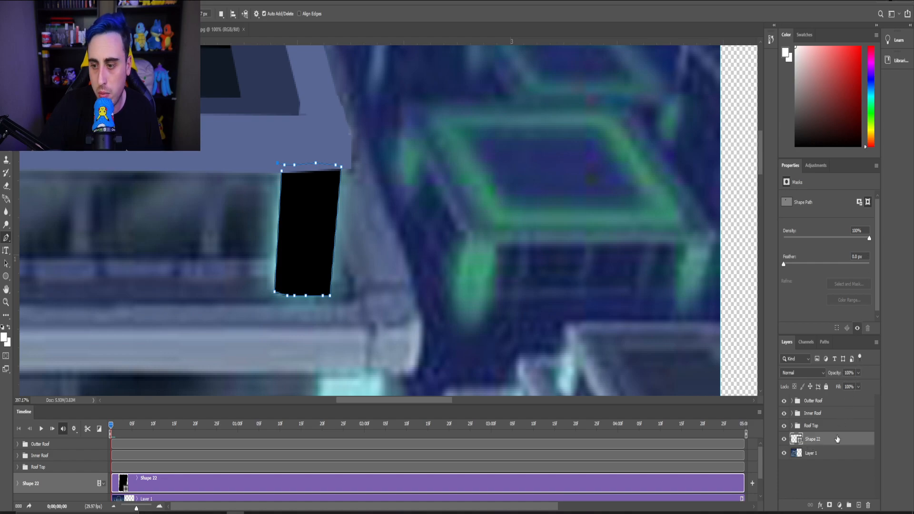
Give the right pillar shape a Color Overlay of teal 6ca5ad, sampled from the pillar's glowing edge, and apply the layer style.
left_click_drag(858, 376, 889, 383)
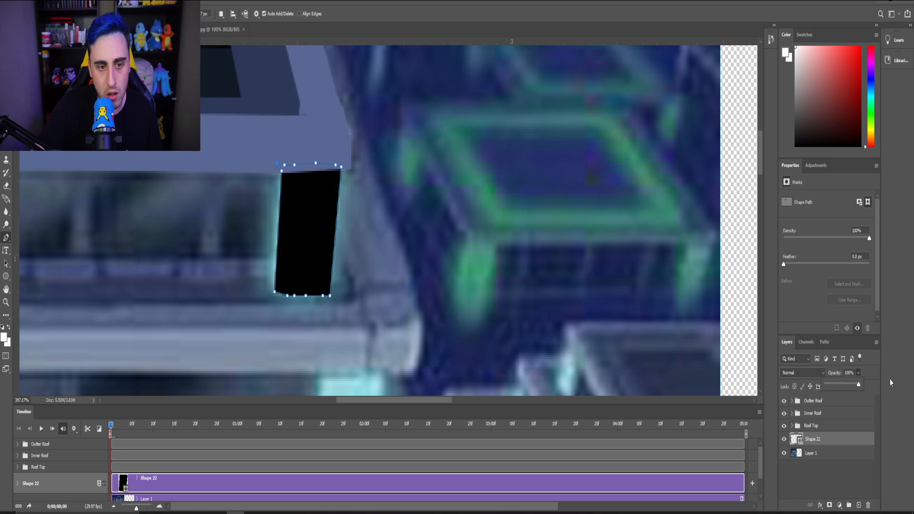
left_click(826, 438, "ctrl")
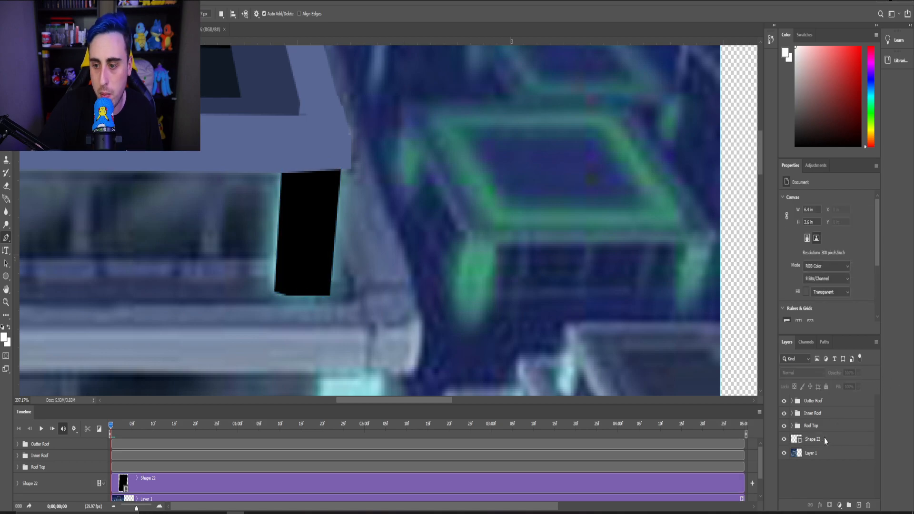
right_click(825, 440)
left_click(843, 29)
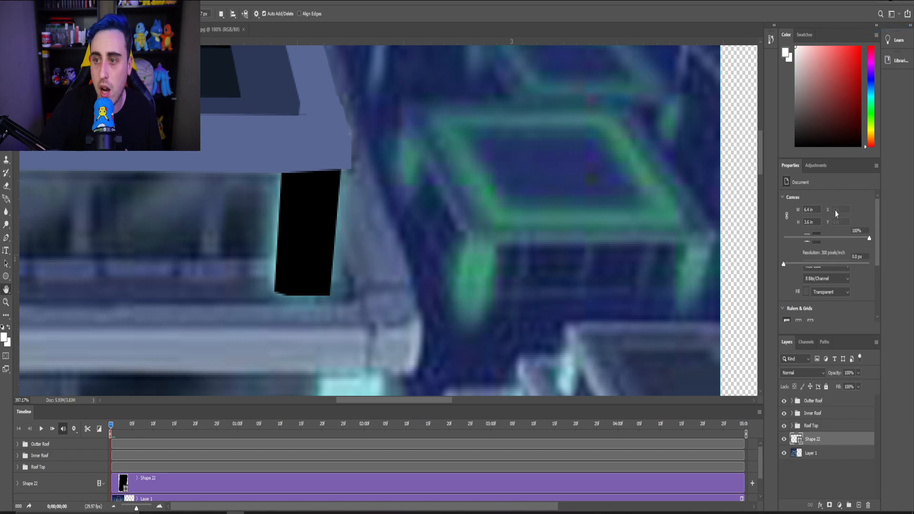
left_click(597, 204)
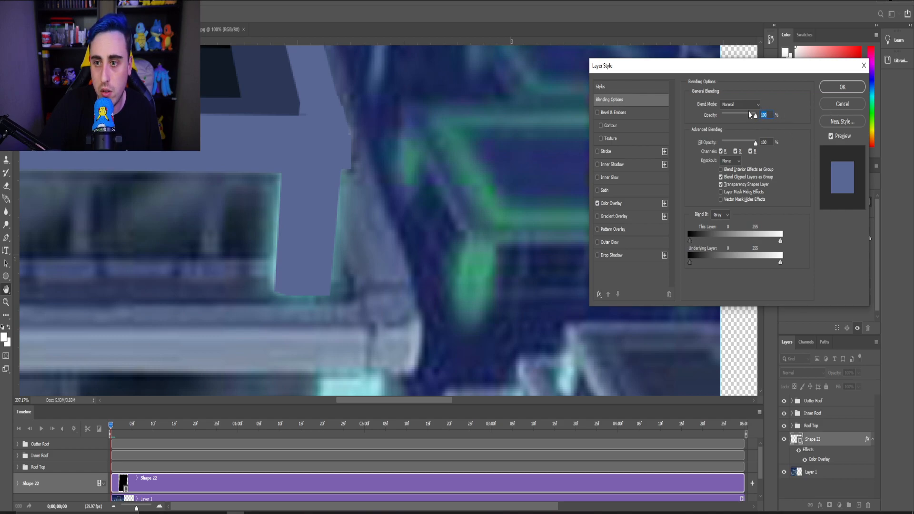
left_click(618, 203)
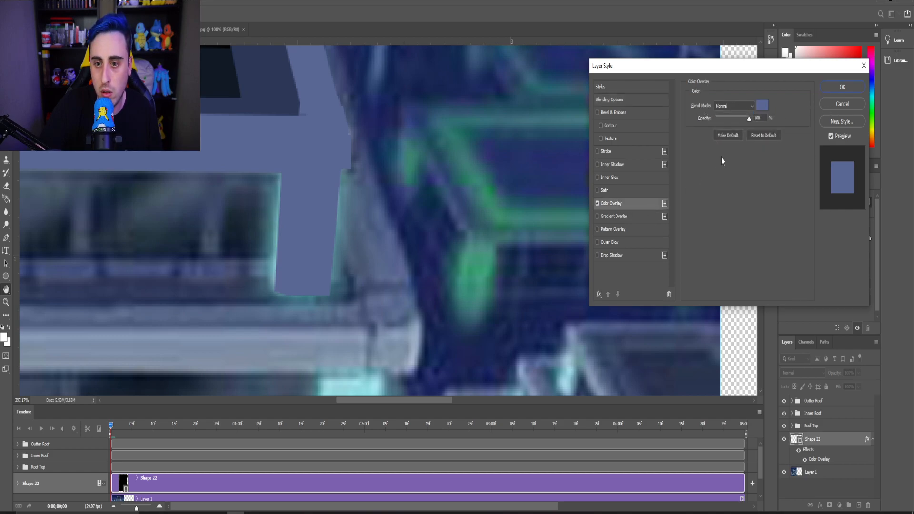
left_click(760, 107)
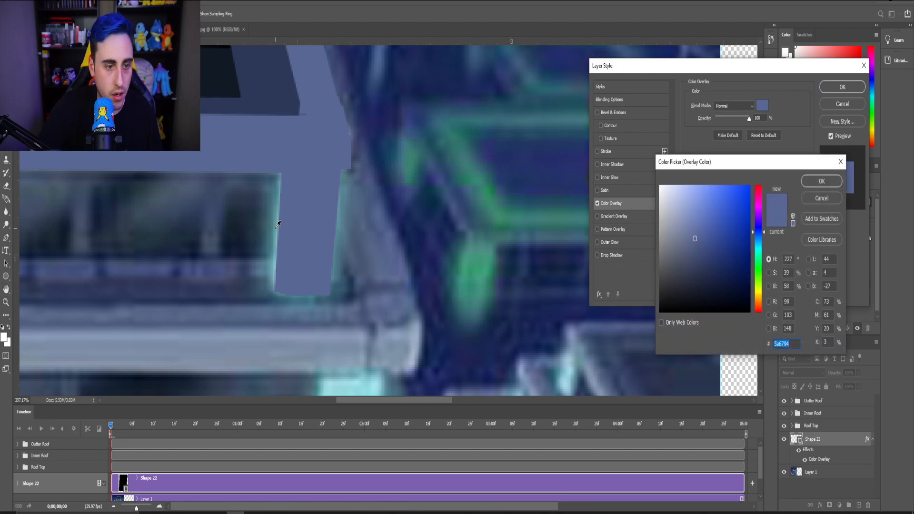
key("alt")
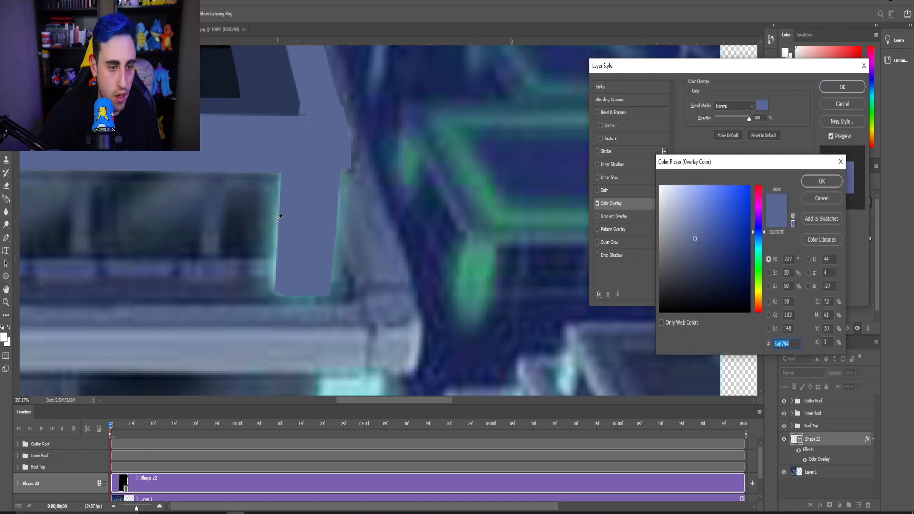
left_click(279, 217)
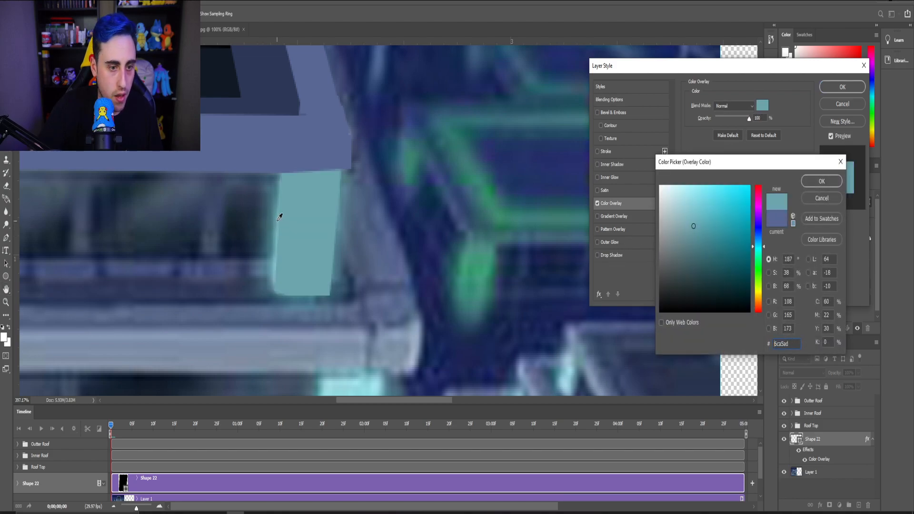
left_click(820, 185)
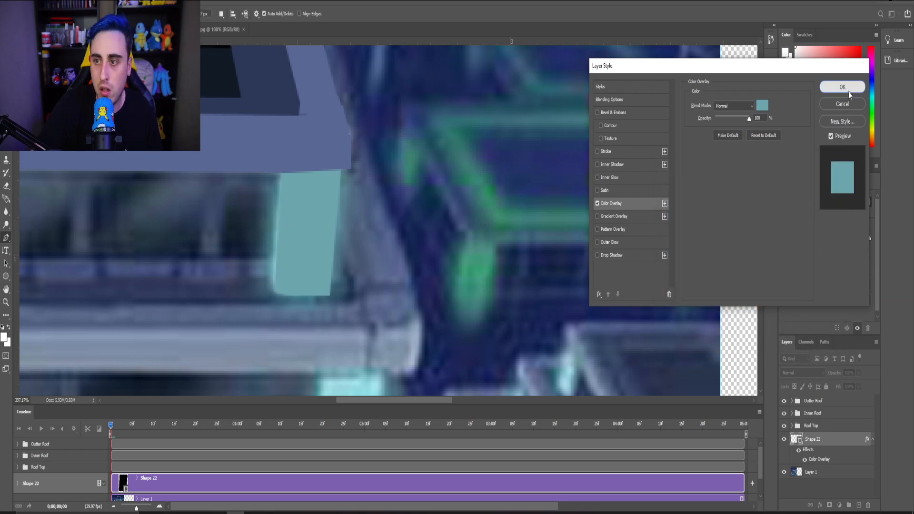
left_click(843, 87)
Trace the matching left-hand pillar beneath the roof as a separate Pen tool shape with slightly rounded lower corners.
scroll(235, 248, "down", 1)
scroll(235, 248, "down", 10)
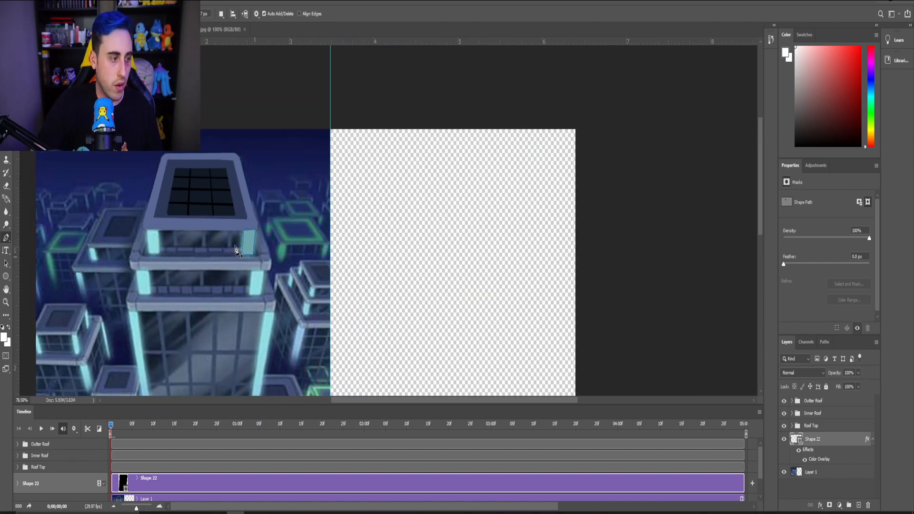
scroll(150, 247, "up", 8)
scroll(150, 247, "up", 3)
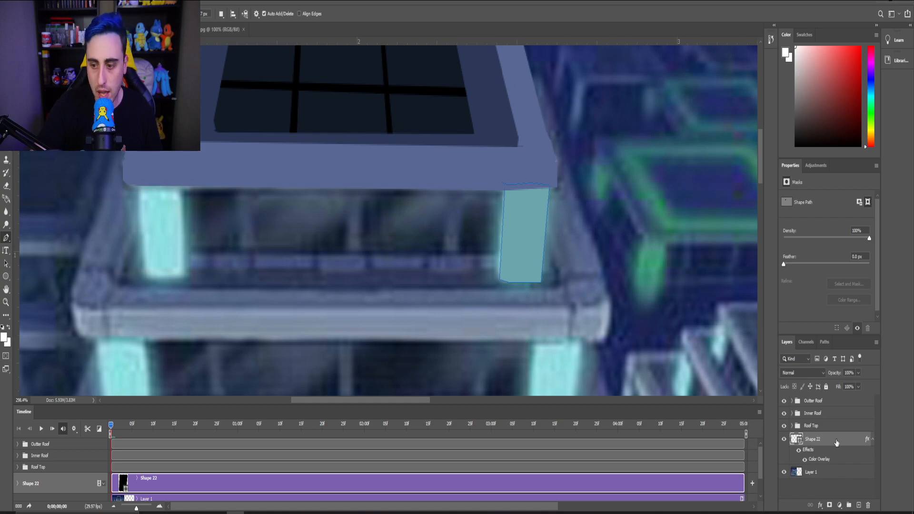
scroll(150, 199, "up", 5)
scroll(155, 203, "down", 2)
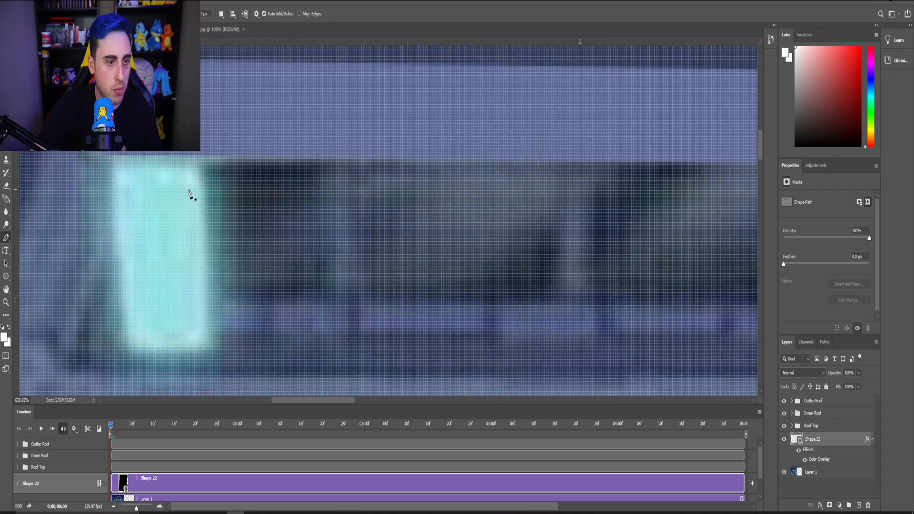
left_click(208, 349)
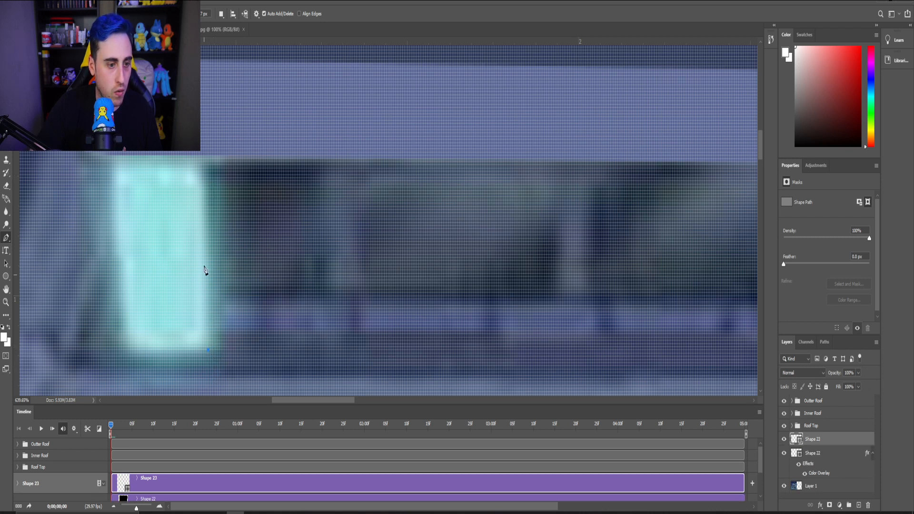
left_click(213, 153)
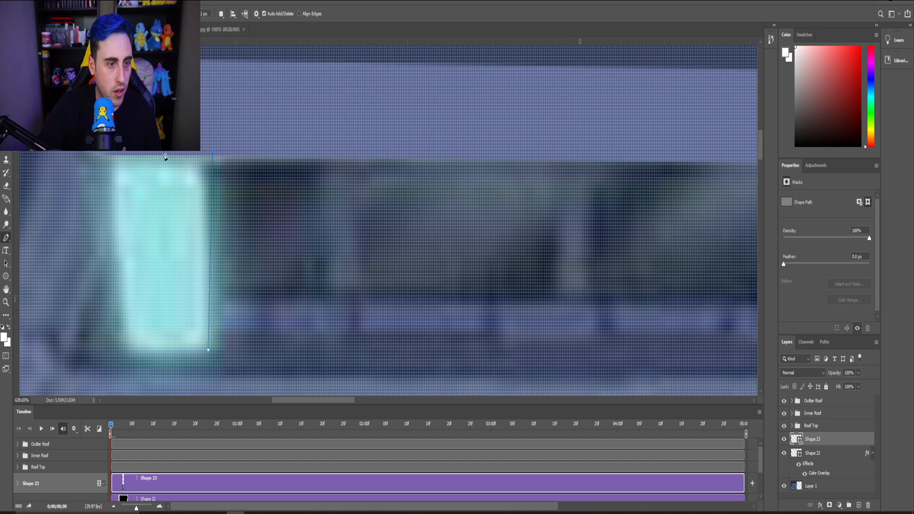
left_click(117, 155)
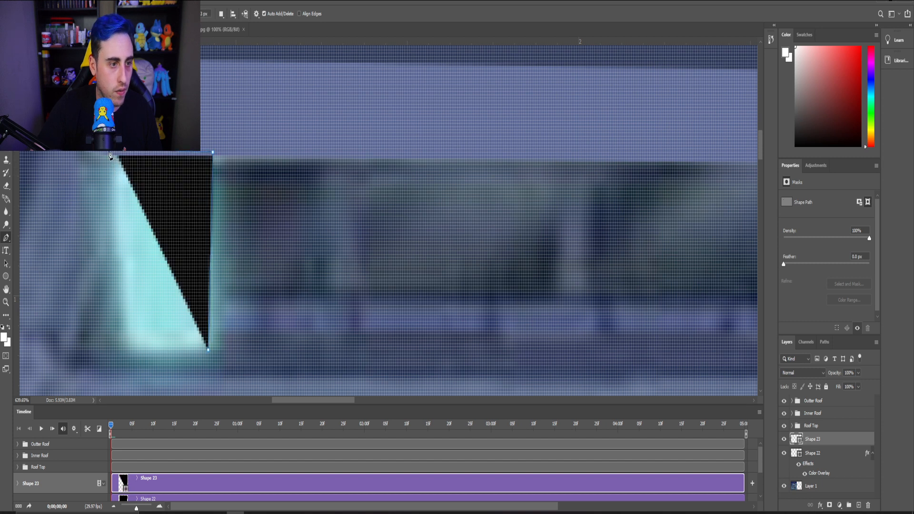
left_click(117, 346)
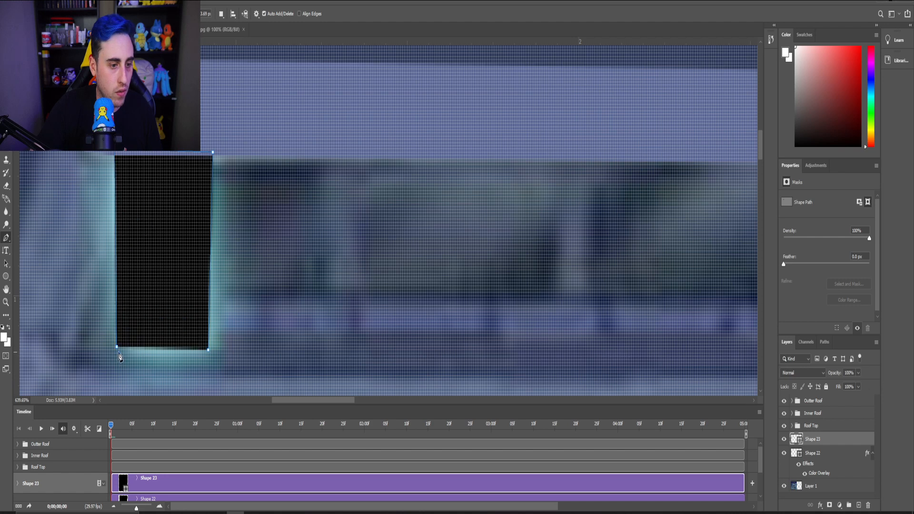
left_click(118, 353)
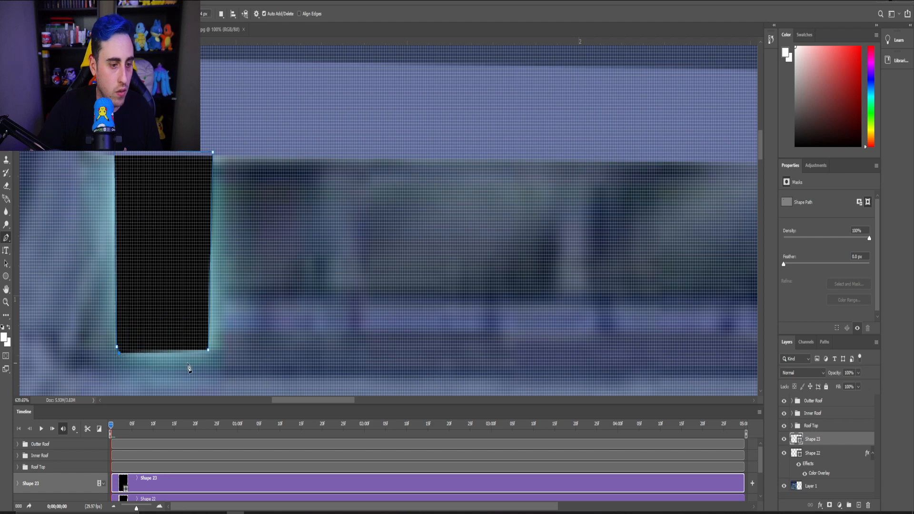
mouse_move(207, 356)
left_mouse_down()
mouse_move(207, 364)
mouse_move(210, 341)
left_mouse_up()
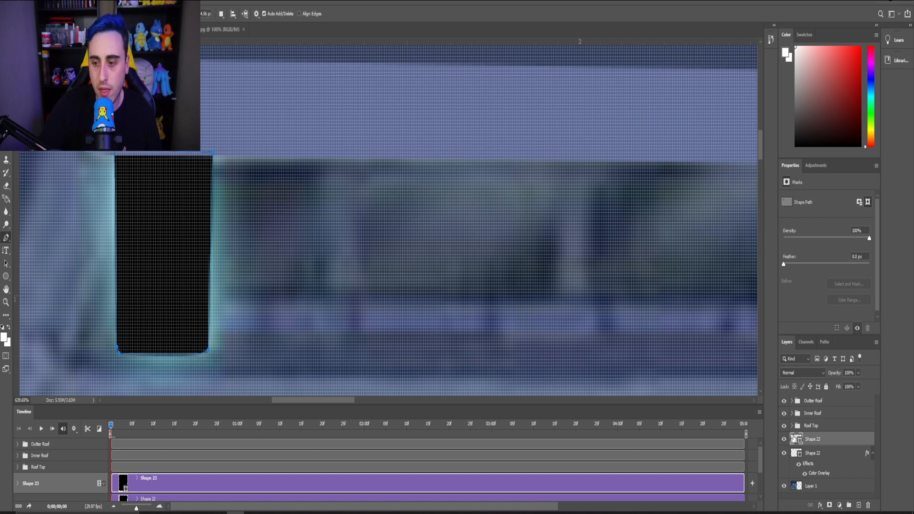
Give the left-hand pillar shape a teal Color Overlay matching the right pillar and apply the layer style.
right_click(818, 442)
left_click(833, 32)
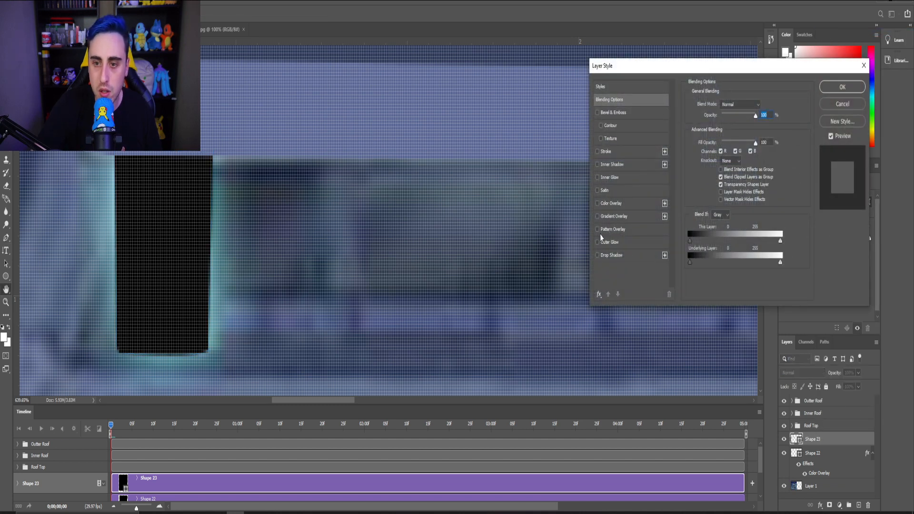
left_click(597, 204)
key("alt")
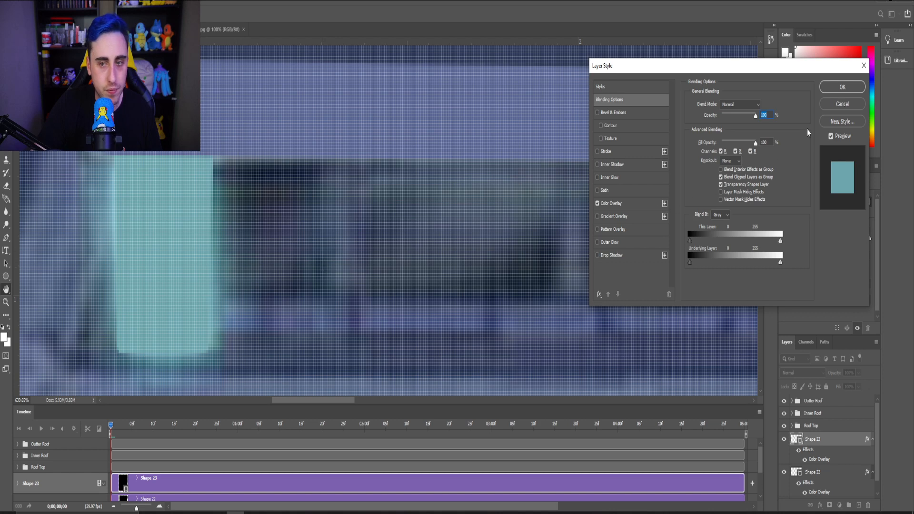
left_click(842, 86)
Hide the Layer 1 reference image to inspect the traced roof and pillars on their own, and show it again.
scroll(590, 266, "down", 8)
scroll(700, 339, "up", 2)
scroll(822, 469, "down", 1)
left_click(783, 493)
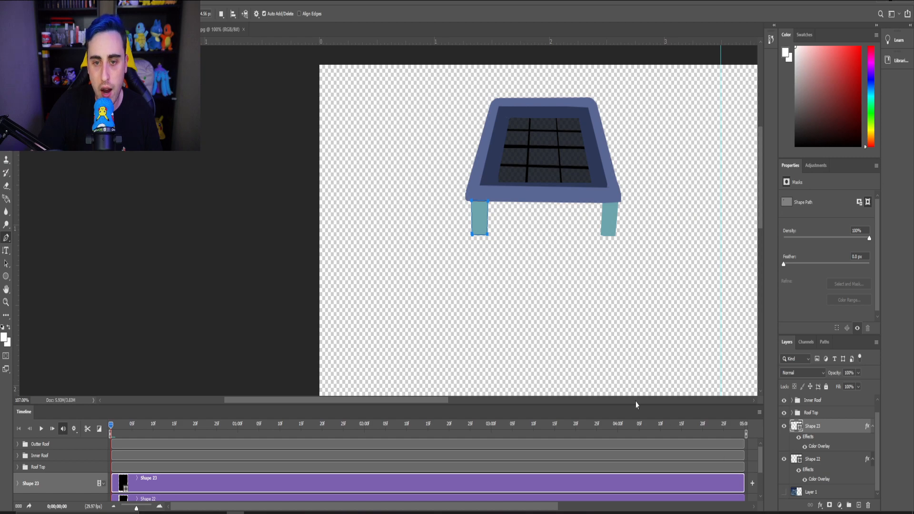
left_click(785, 493)
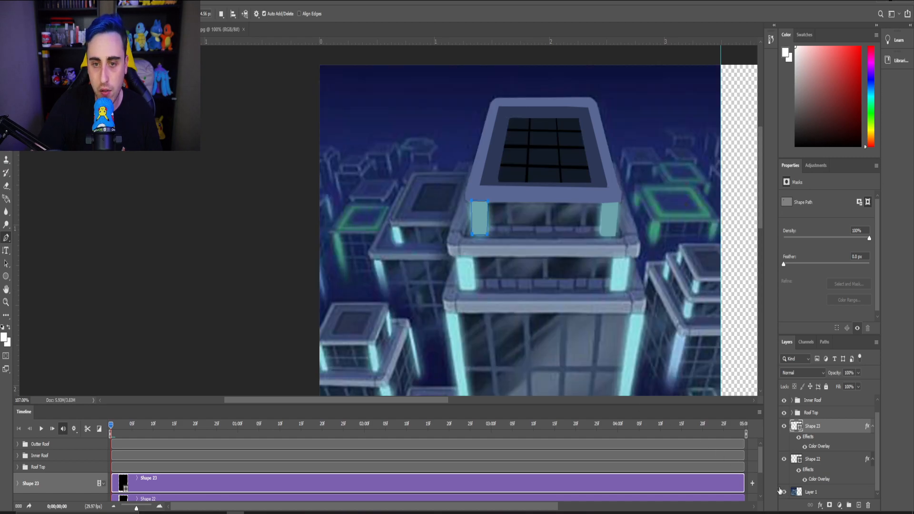
scroll(503, 210, "up", 4)
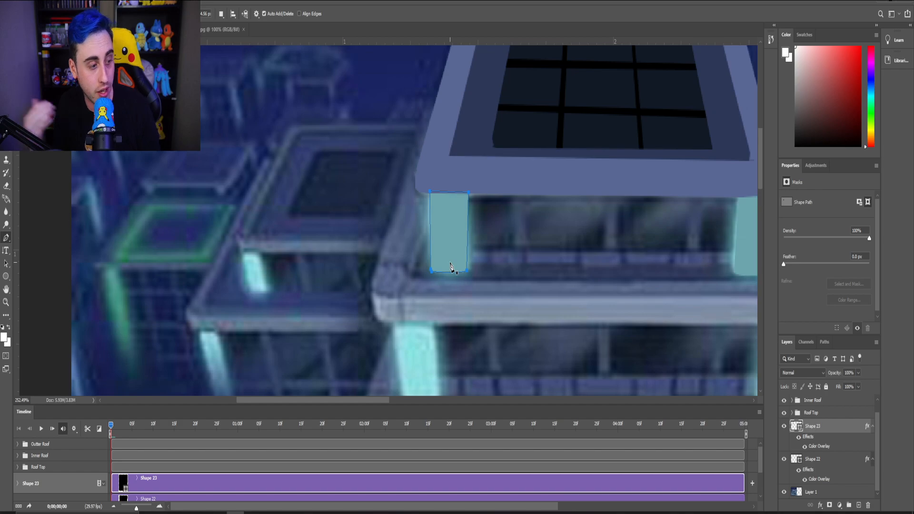
scroll(483, 241, "down", 5)
scroll(554, 238, "up", 3)
scroll(605, 242, "down", 10)
scroll(360, 147, "up", 7)
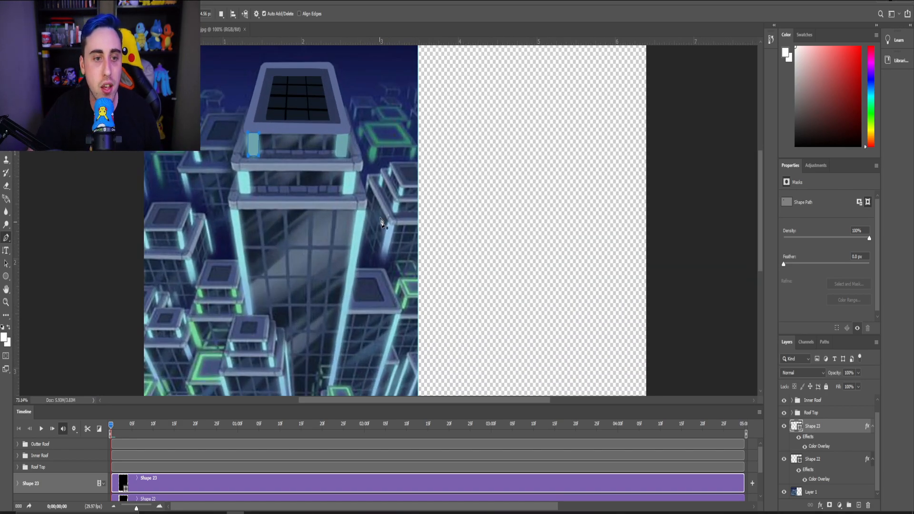
scroll(269, 143, "up", 1)
scroll(269, 144, "down", 1)
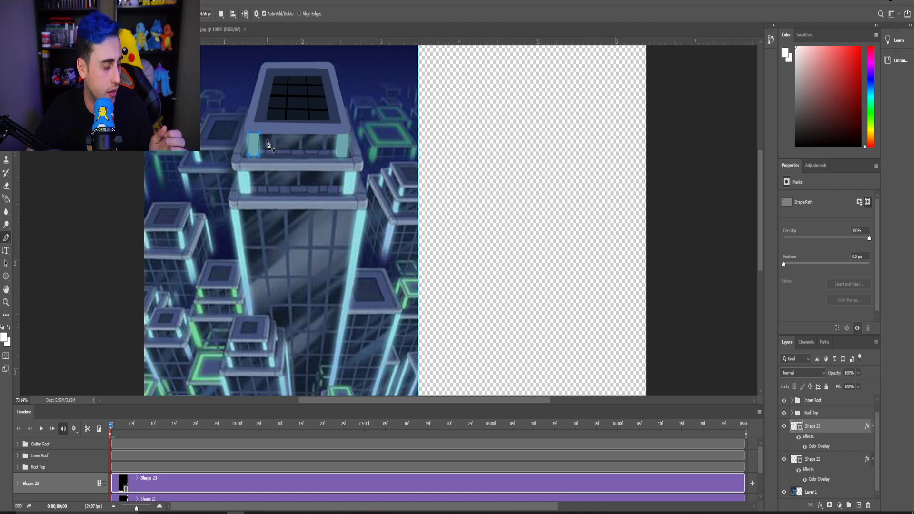
scroll(264, 168, "up", 4)
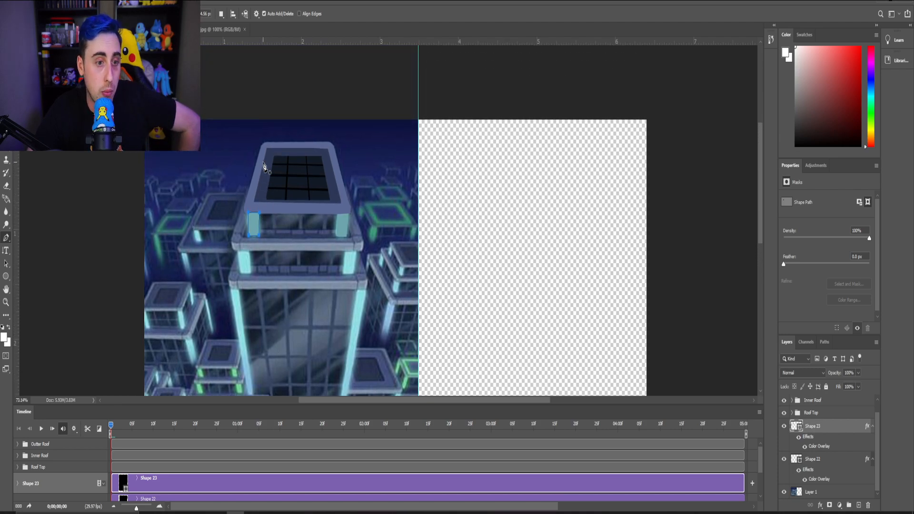
Save the traced building document on the computer in Photoshop format with Maximize Compatibility enabled.
left_click(17, 5)
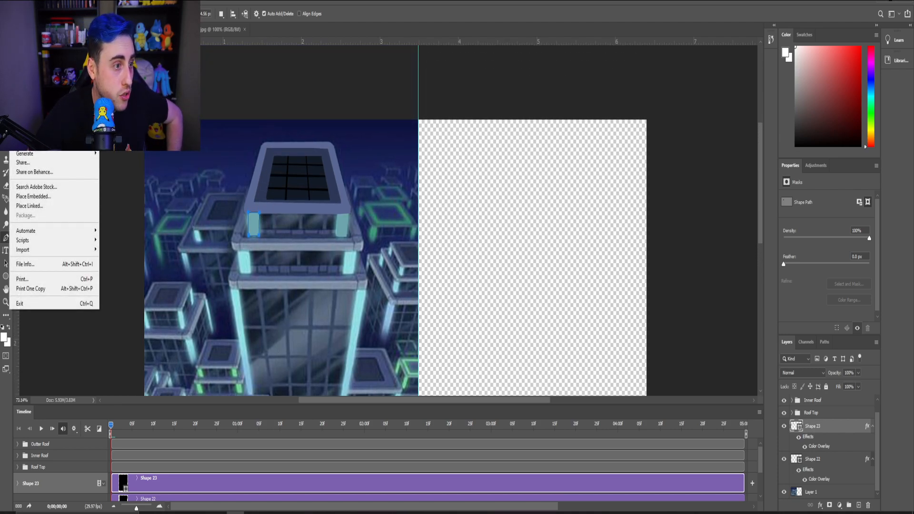
left_click(27, 120)
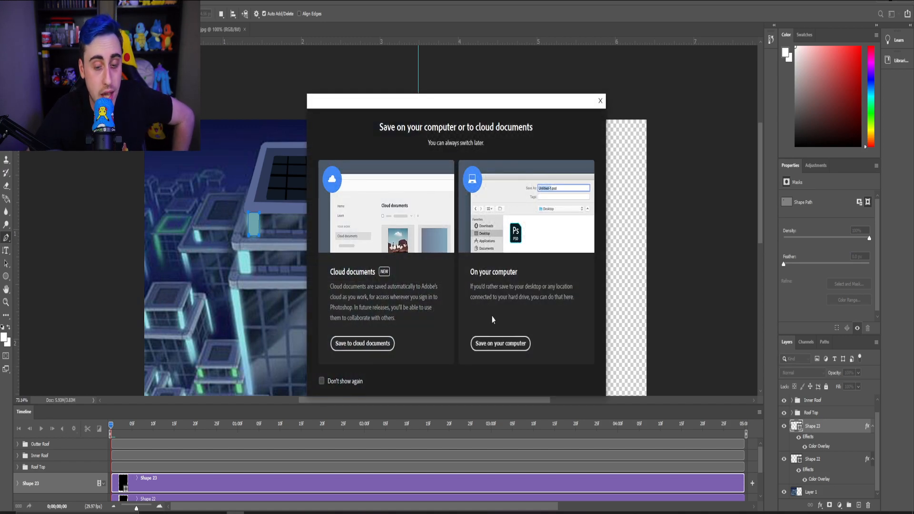
left_click(495, 343)
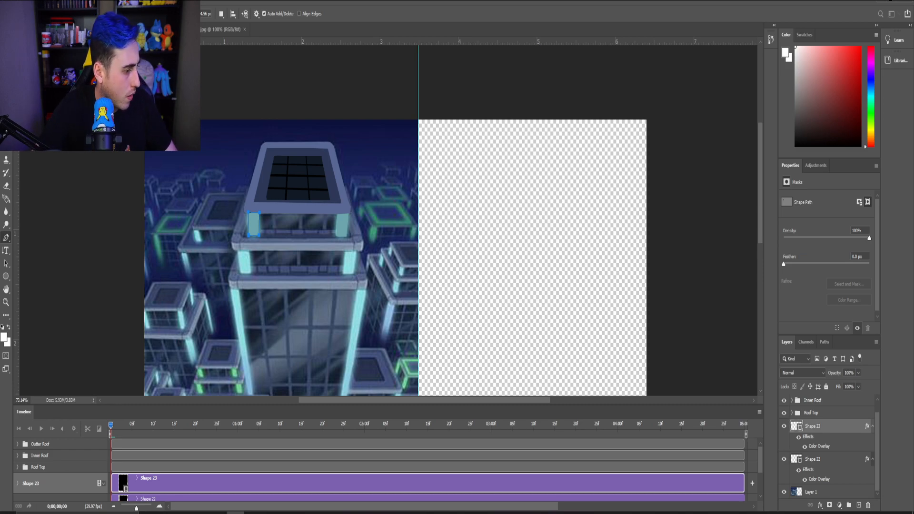
key("ctrl+s")
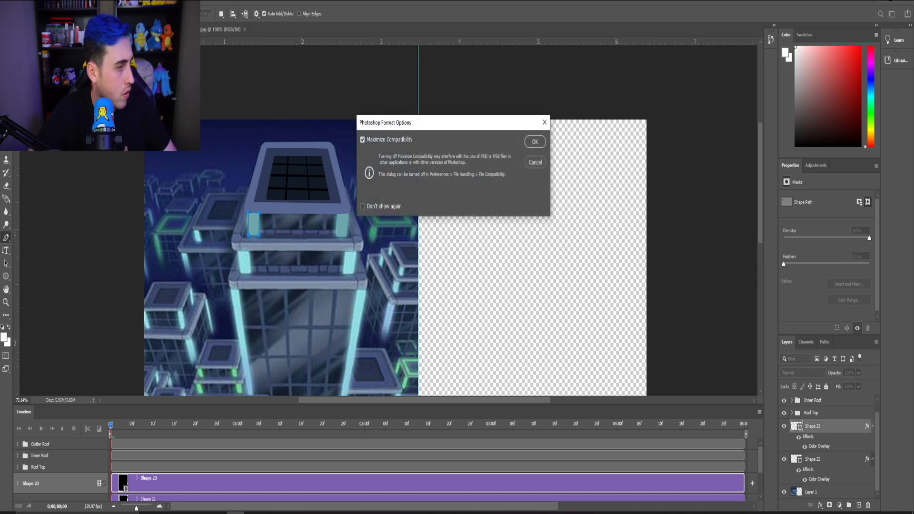
left_click(534, 142)
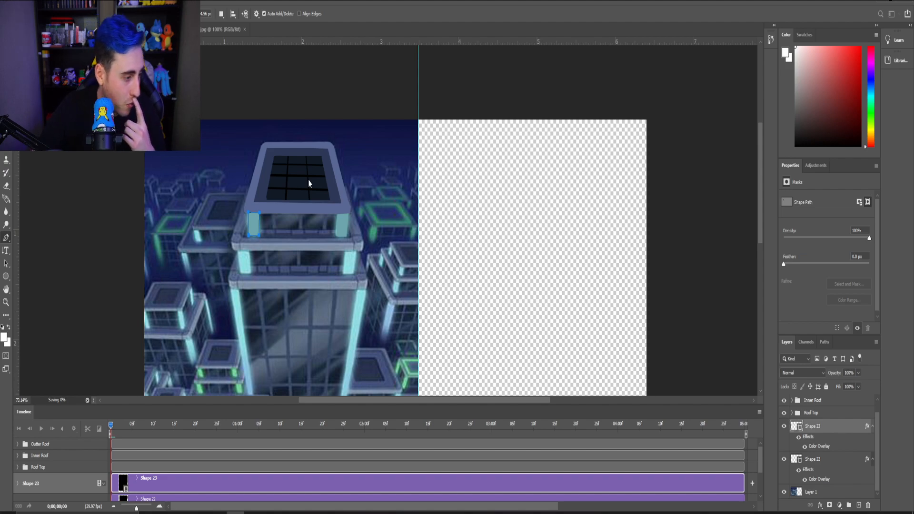
scroll(294, 331, "down", 7)
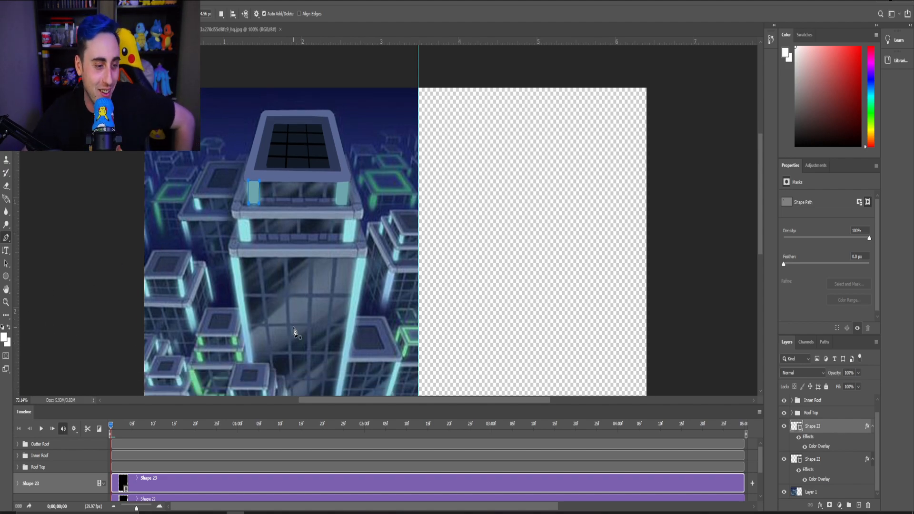
scroll(295, 334, "up", 7)
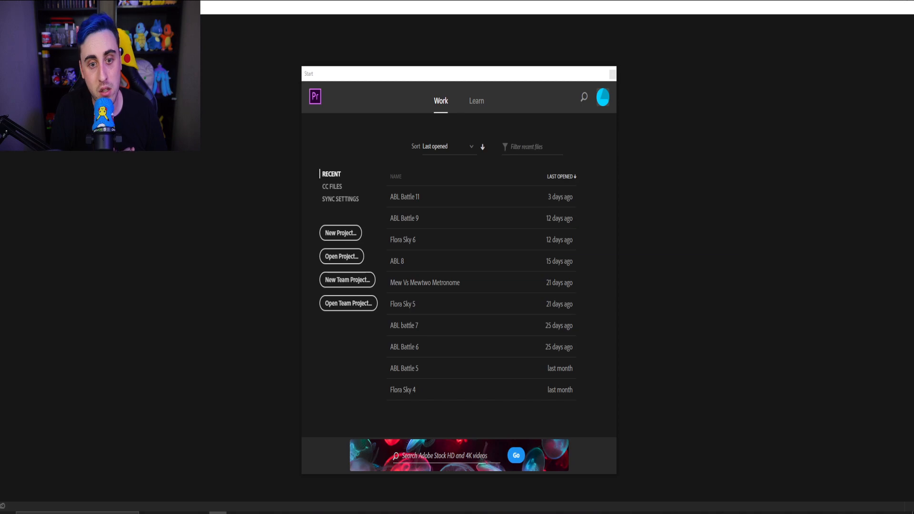
Switch to Premiere Pro and open the recent project ABL Battle 11 to look over its timeline.
left_click(410, 197)
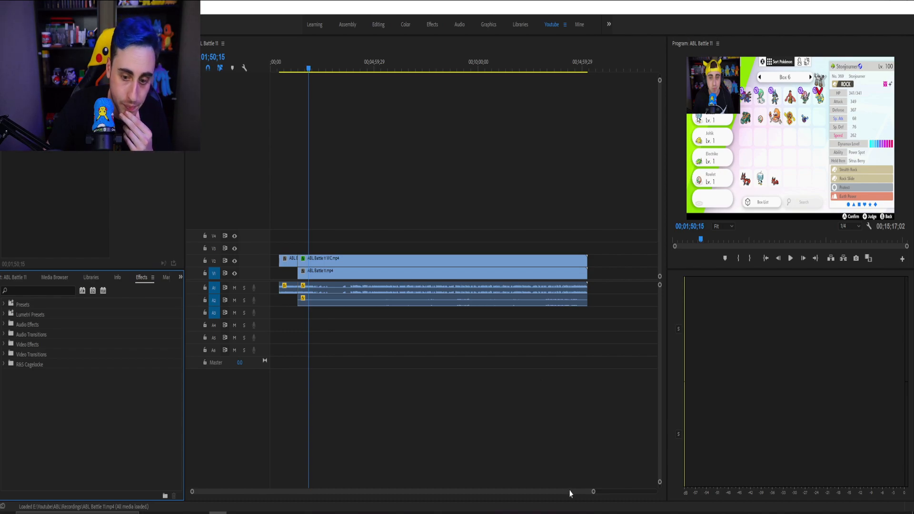
left_click_drag(594, 493, 781, 506)
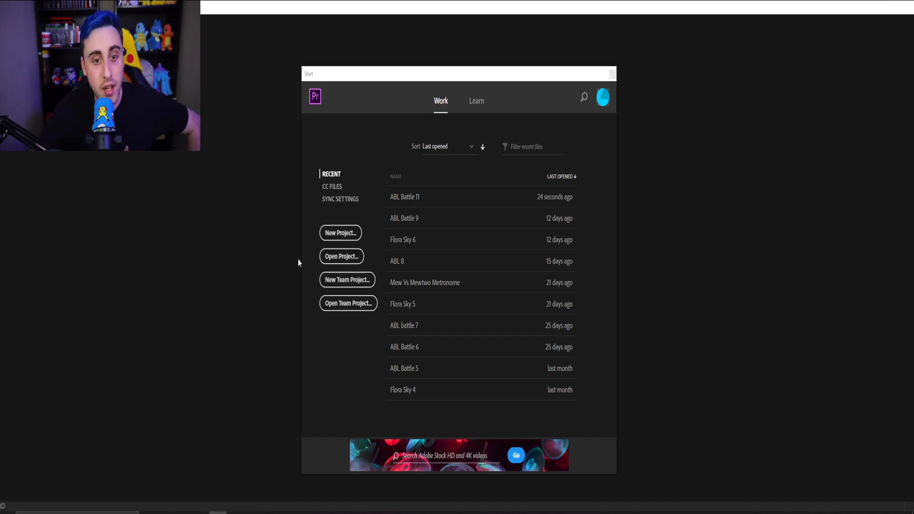
Start a new Premiere Pro project and name it Generations Taglocke 2.
left_click(341, 233)
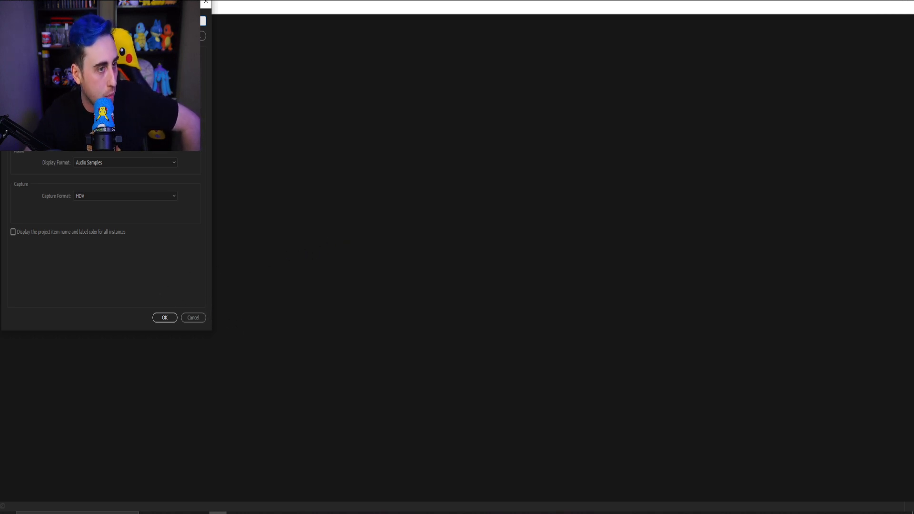
left_click_drag(98, 3, 501, 74)
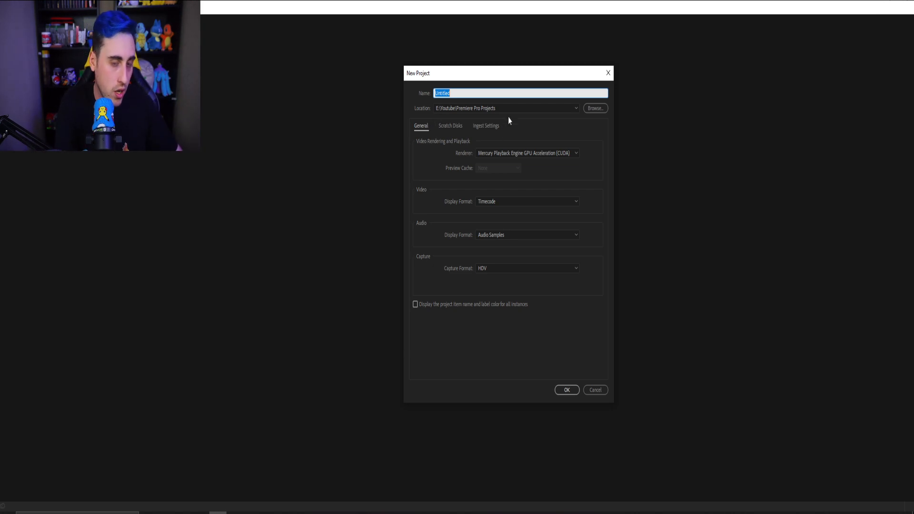
type("Generat")
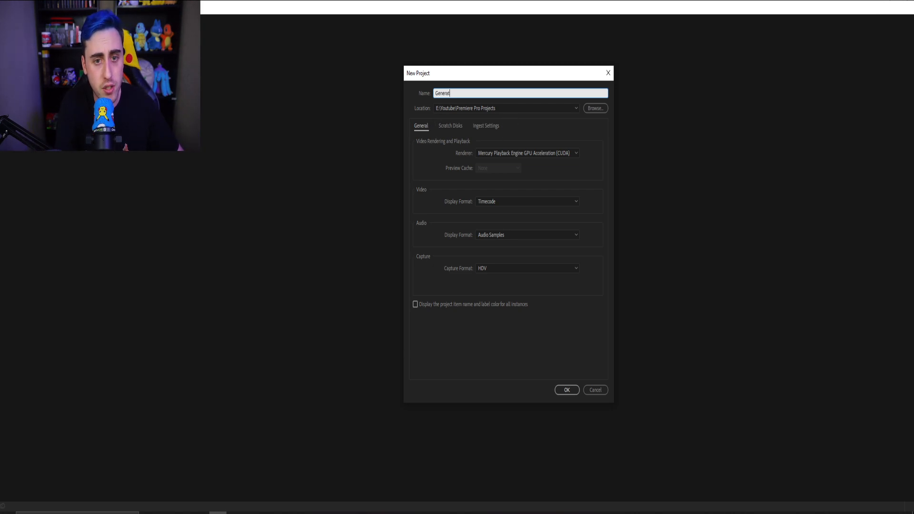
type("ions Taglocke")
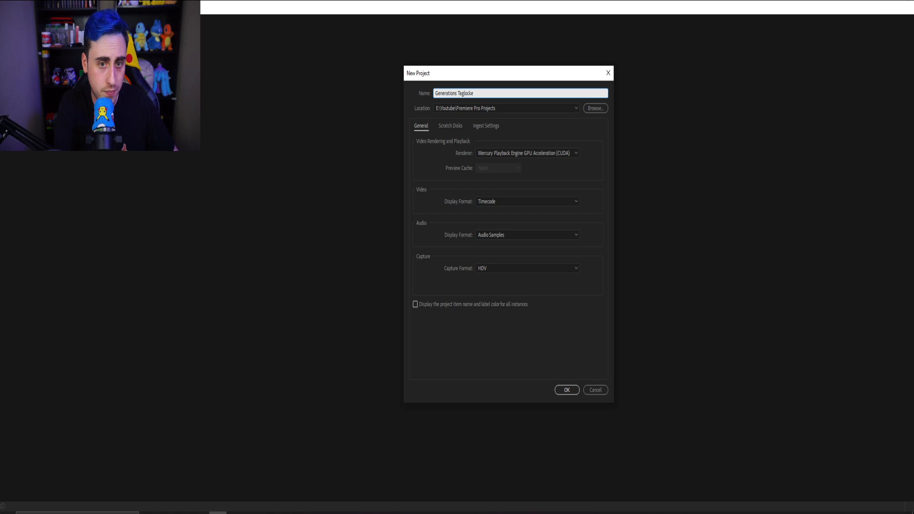
type("Gen")
type(" 2")
key("BackSpace")
key("BackSpace")
key("BackSpace")
key("BackSpace")
key("BackSpace")
key("BackSpace")
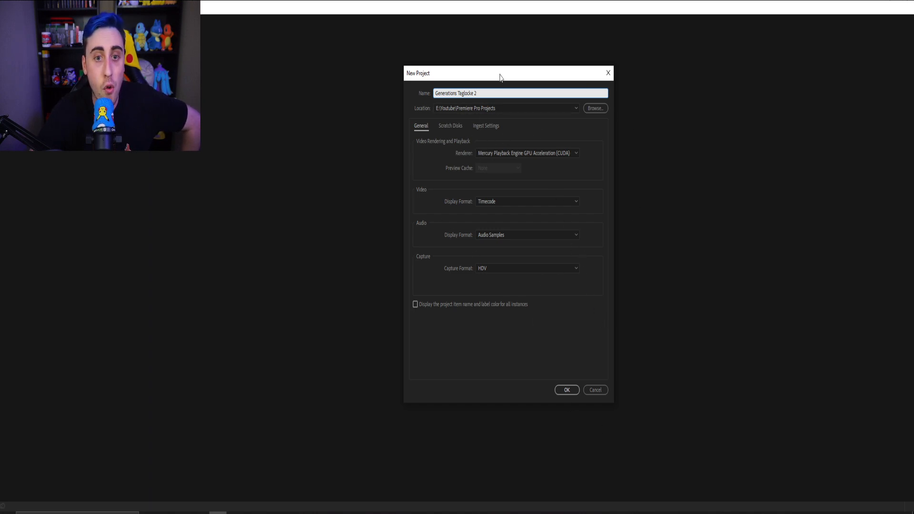
Keep Mercury Playback Engine GPU Acceleration (CUDA) as the project's renderer and create the project.
left_click_drag(498, 76, 462, 61)
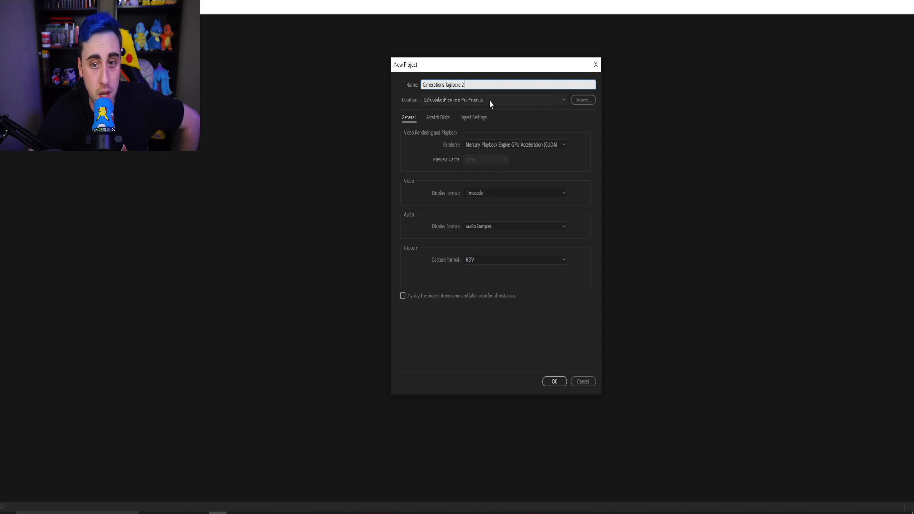
left_click(471, 147)
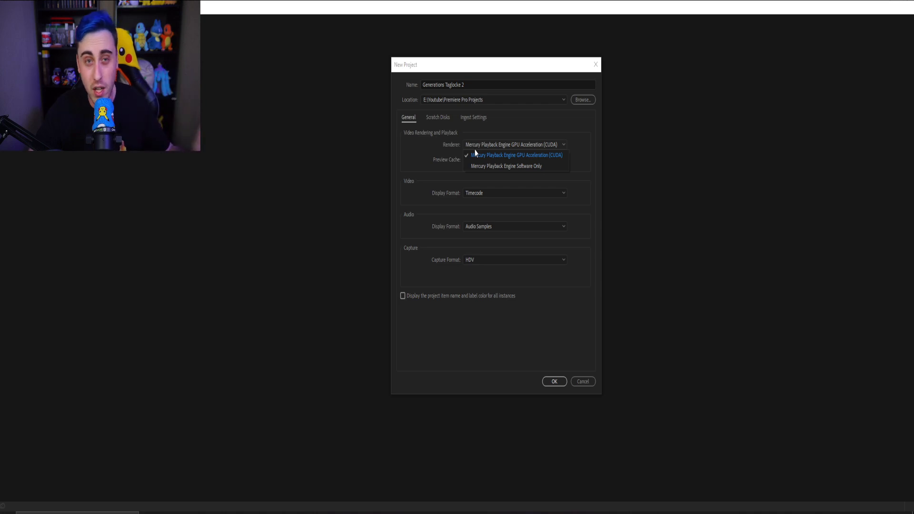
left_click(506, 157)
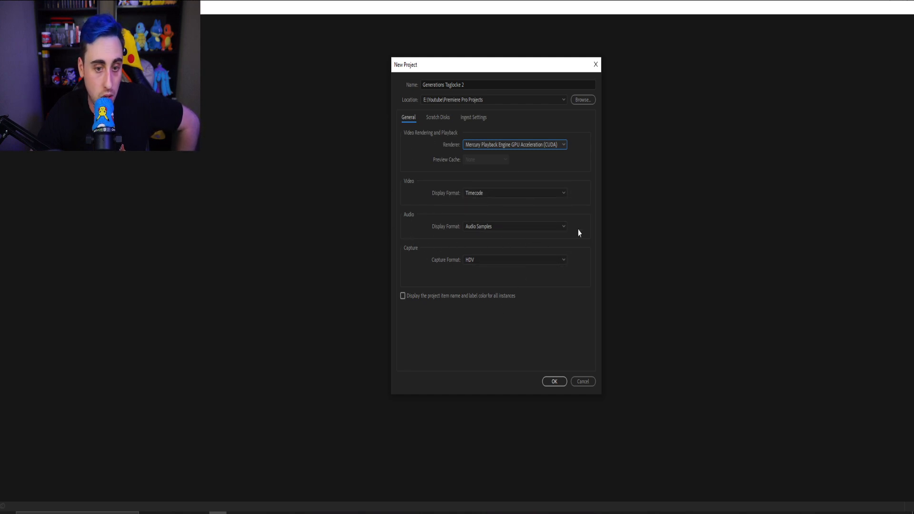
left_click(553, 383)
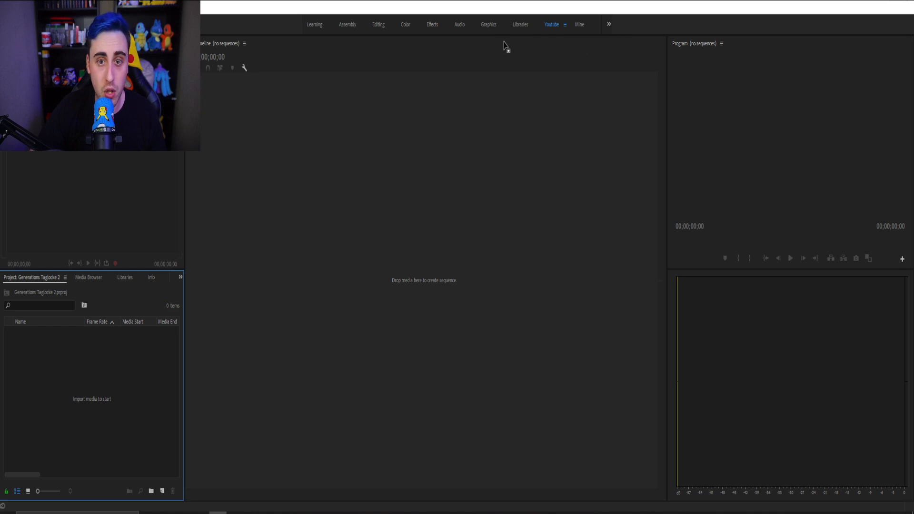
left_click_drag(604, 66, 316, 48)
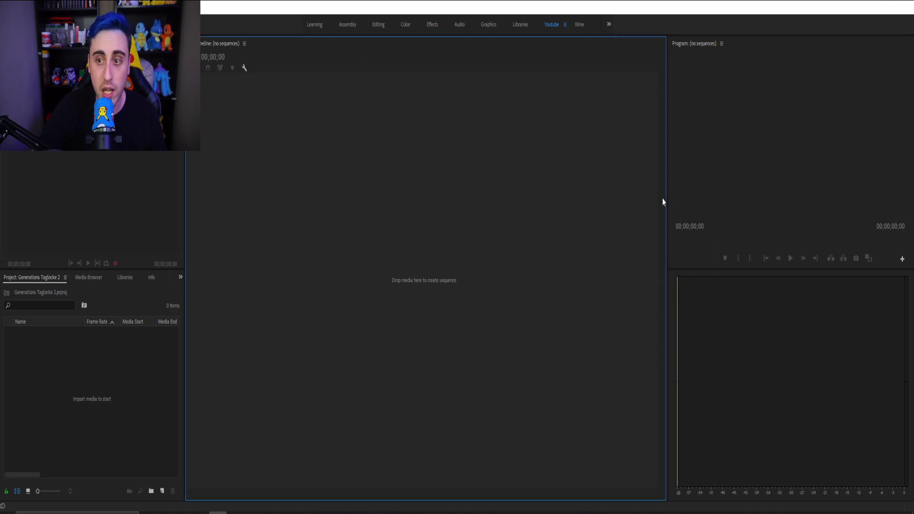
left_click_drag(771, 44, 732, 69)
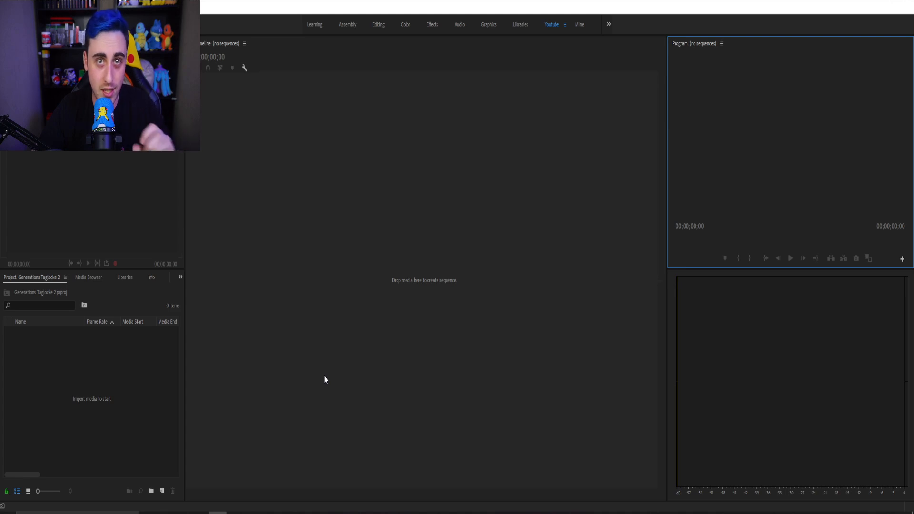
Create two new bins in the empty project, naming them Video and Intro.
left_click(39, 348)
right_click(39, 348)
left_click(62, 366)
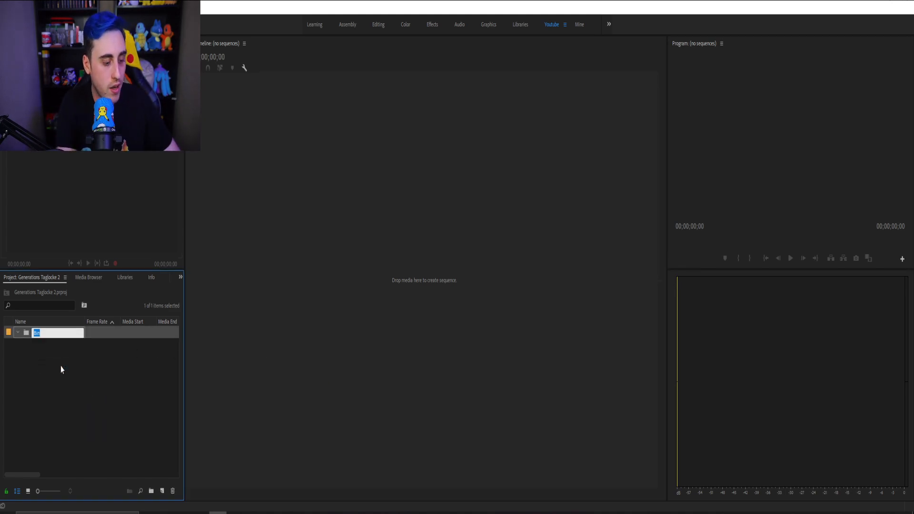
type("Video")
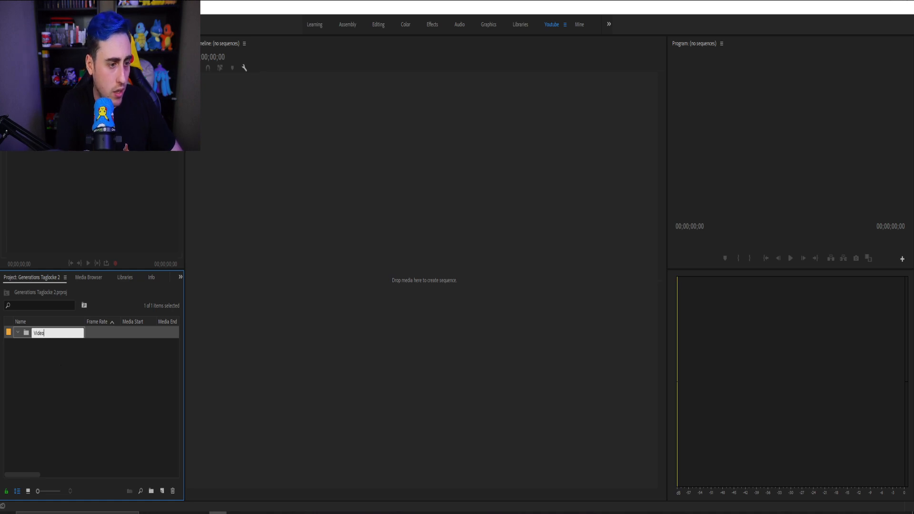
key("Return")
right_click(48, 363)
left_click(69, 383)
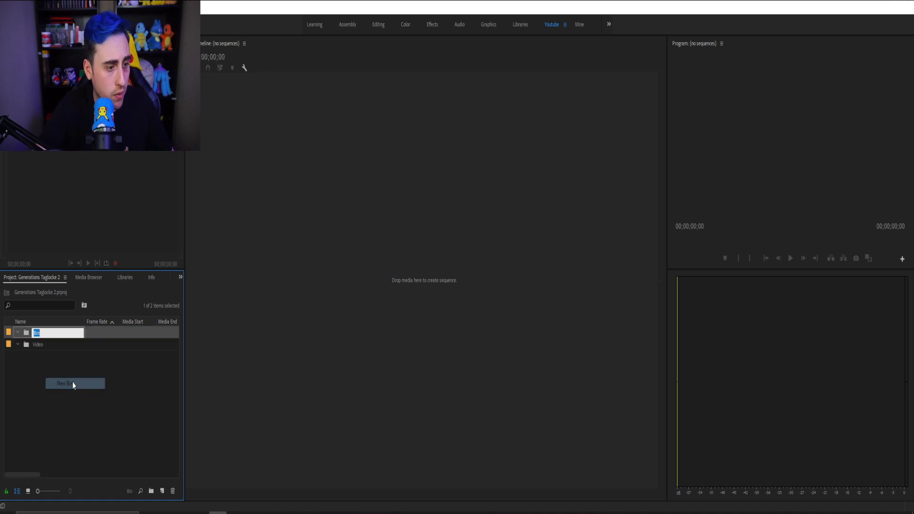
type("Intro")
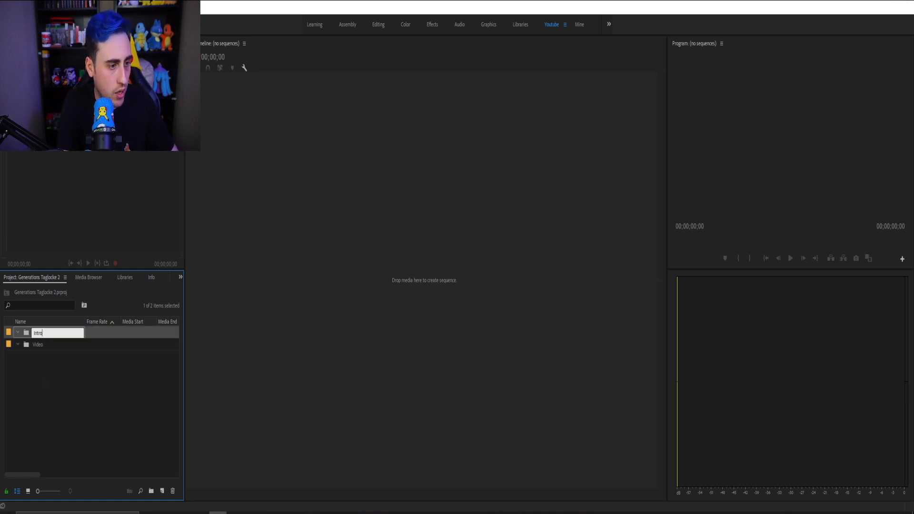
key("Return")
Add two more bins to the project, named Outro and Effects.
right_click(52, 367)
left_click(60, 386)
type("Outro")
key("Return")
right_click(48, 395)
left_click(72, 418)
type("Effects")
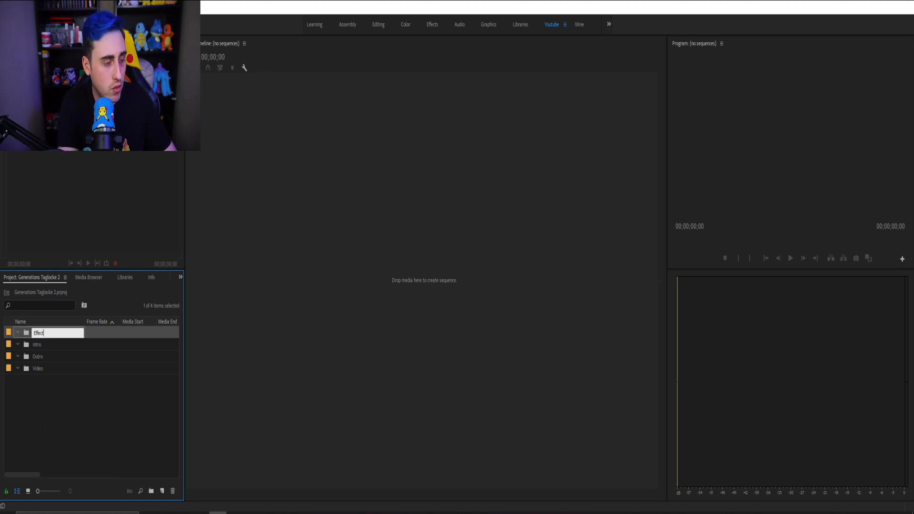
key("Return")
Add two more bins to the project, named Sound FX and Web Cam.
right_click(62, 410)
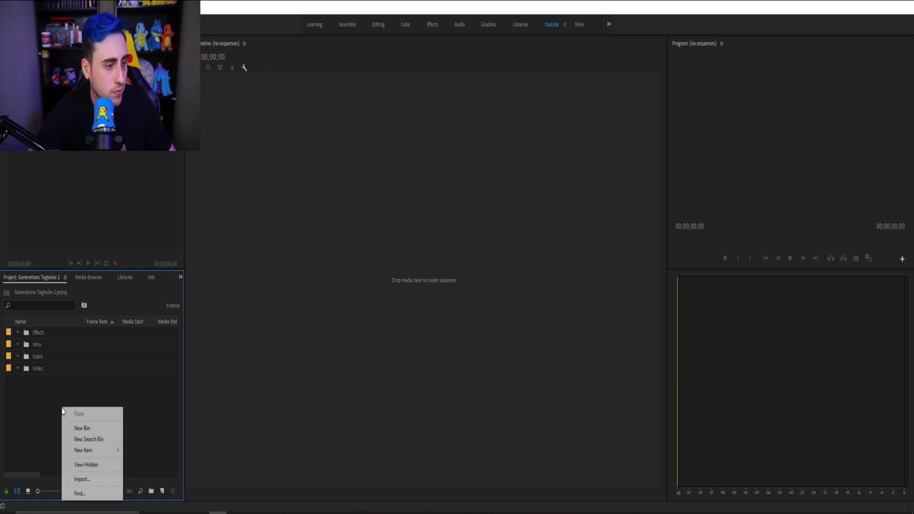
left_click(81, 428)
type("Sour")
type("d FX")
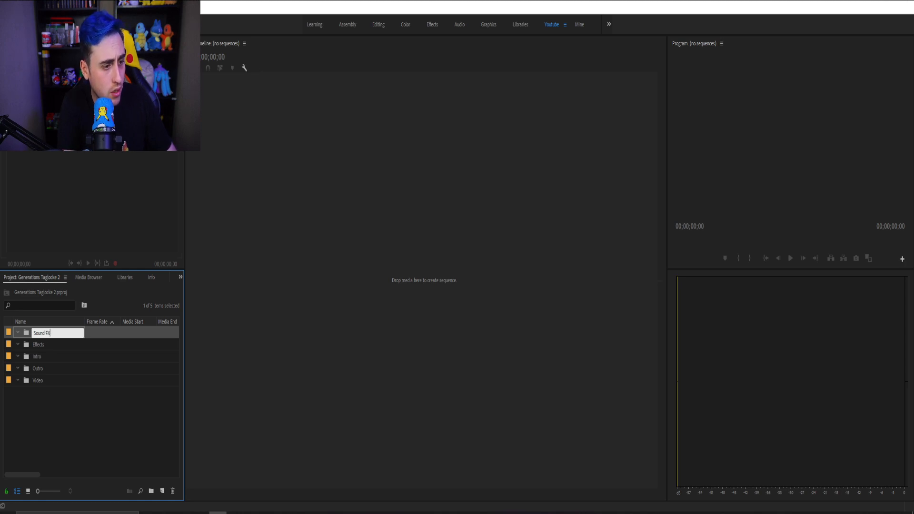
left_click(40, 432)
right_click(27, 422)
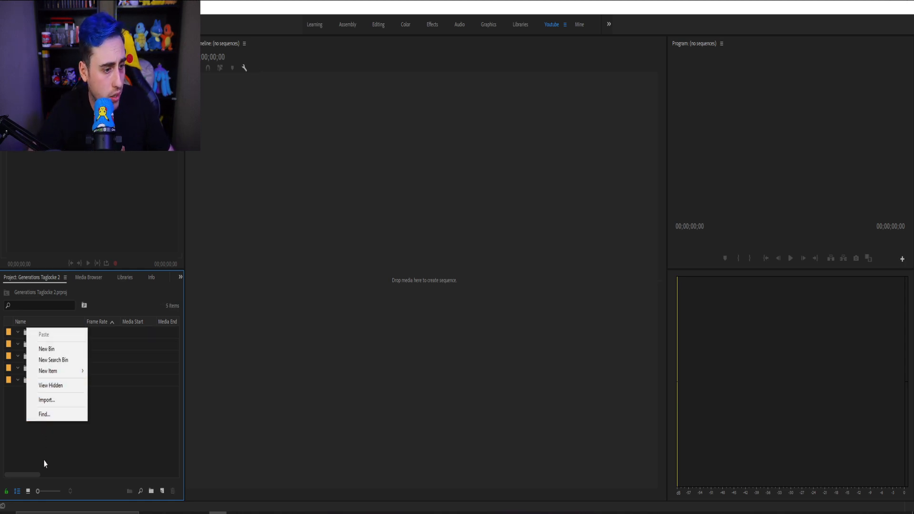
left_click(50, 354)
type("We")
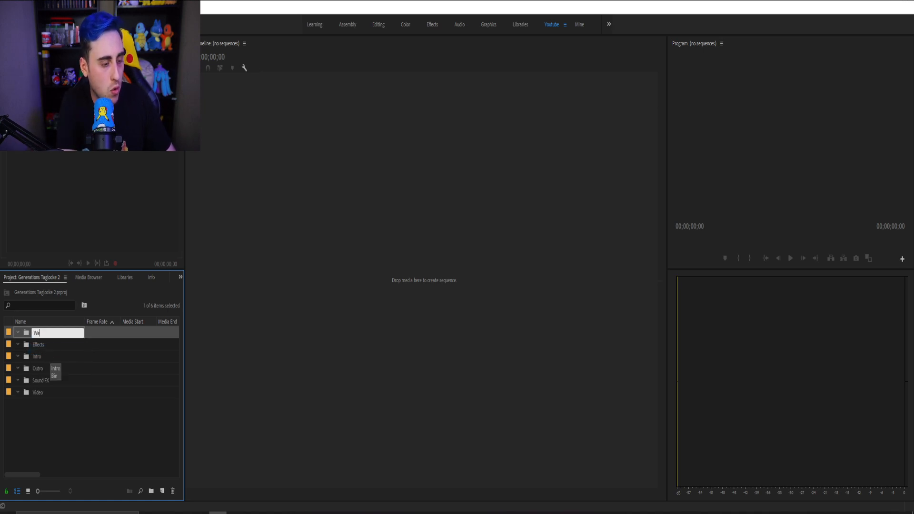
type("b Cam")
left_click(34, 424)
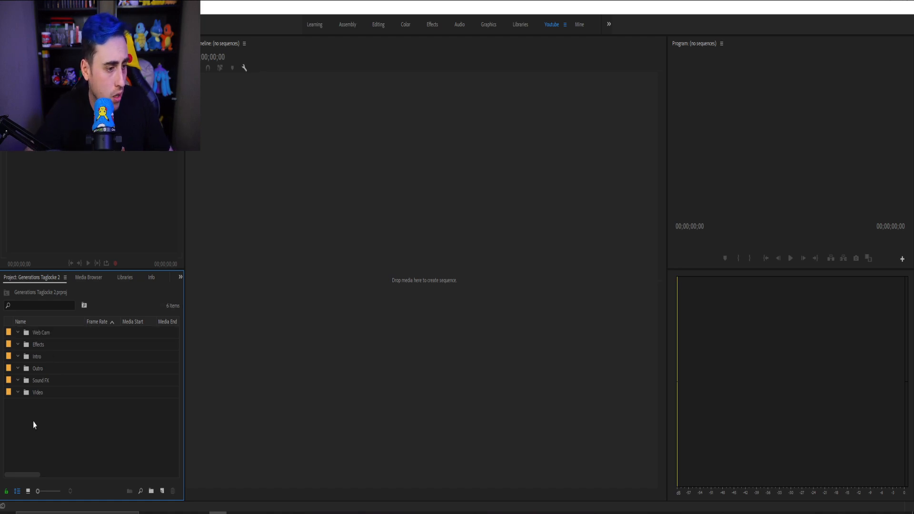
Import the Transitions - FullHD - 1920x1080 project, skip relinking its missing media, and check the imported bin's subfolders.
left_click(9, 7)
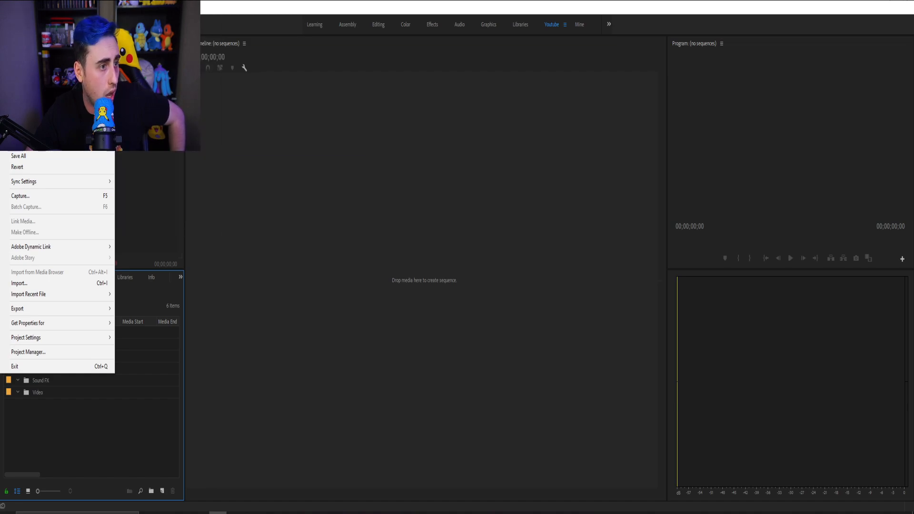
mouse_move(28, 21)
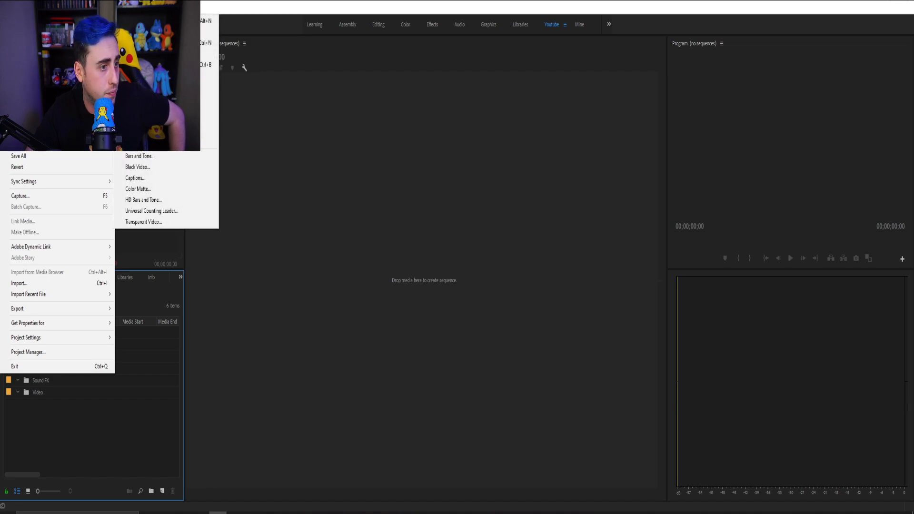
left_click(14, 283)
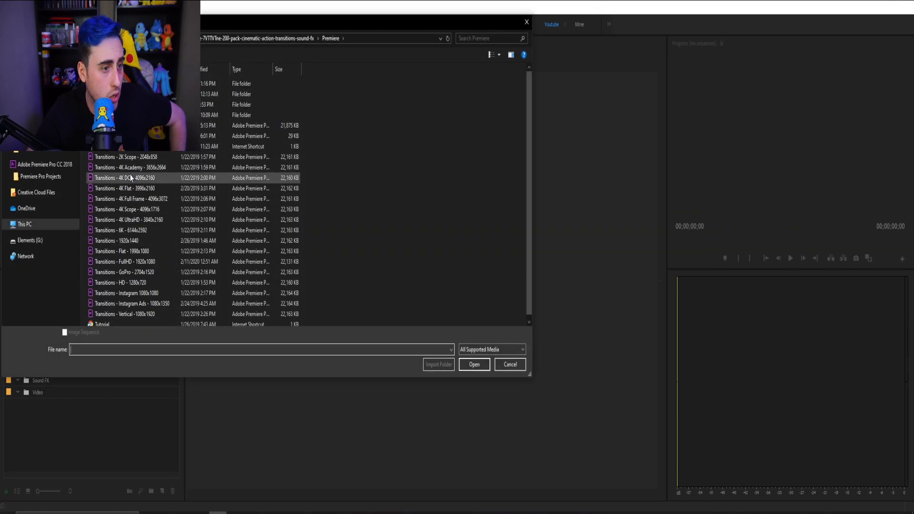
scroll(135, 200, "down", 1)
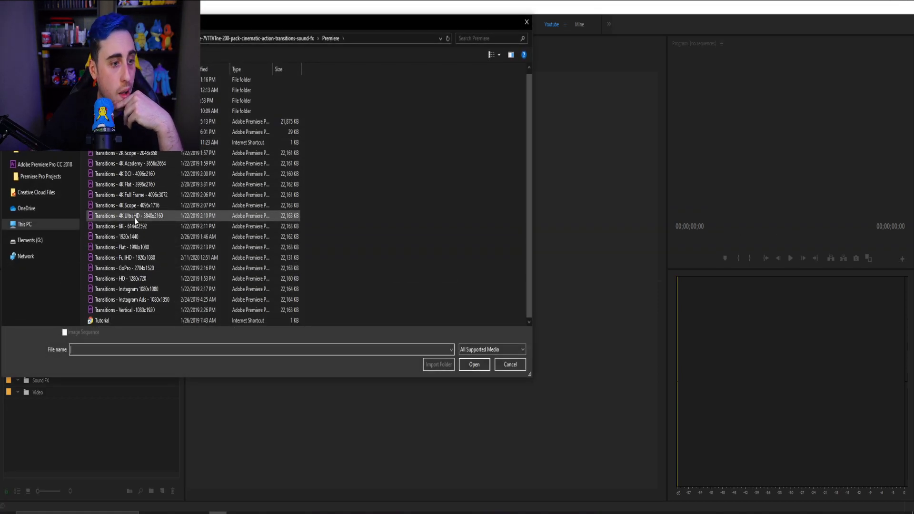
left_click(124, 258)
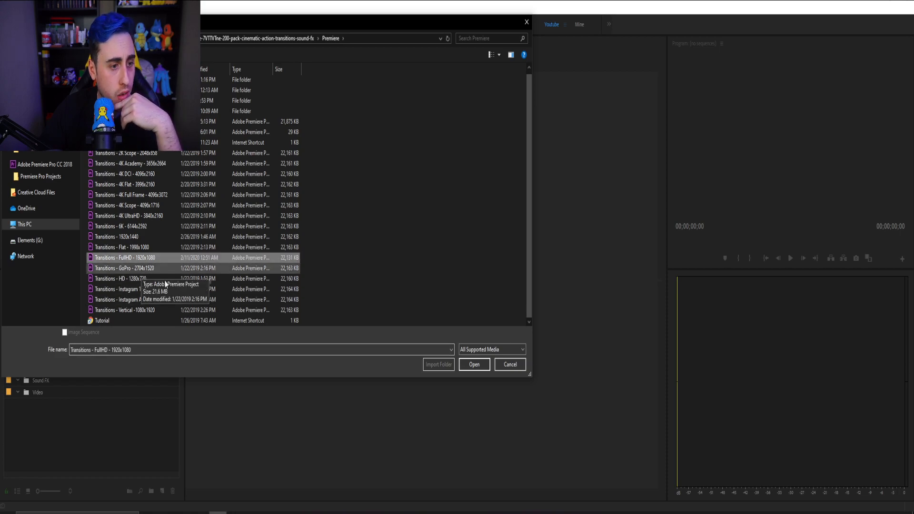
left_click(474, 364)
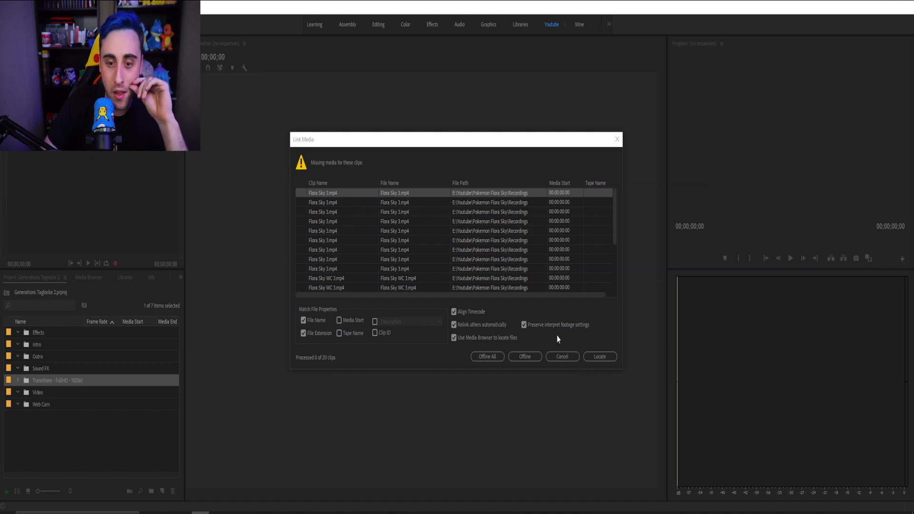
left_click_drag(501, 148, 512, 123)
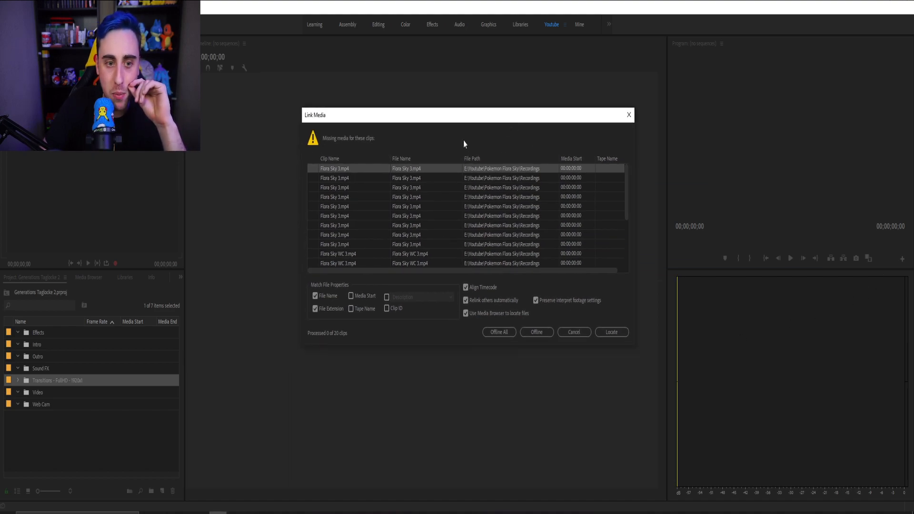
left_click(574, 332)
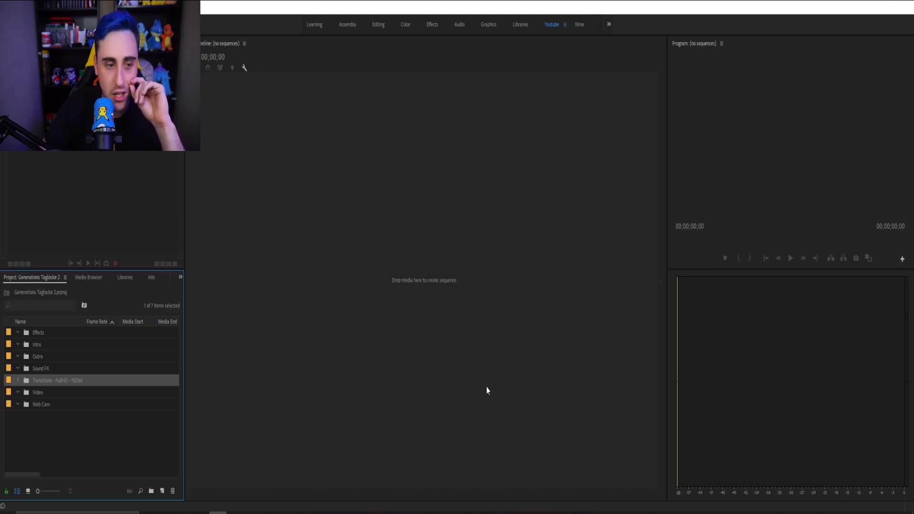
left_click(17, 380)
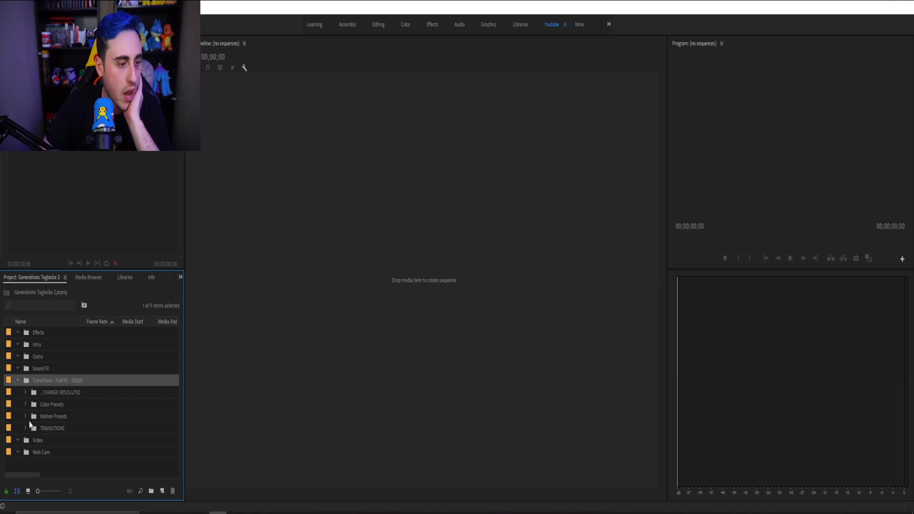
left_click(19, 381)
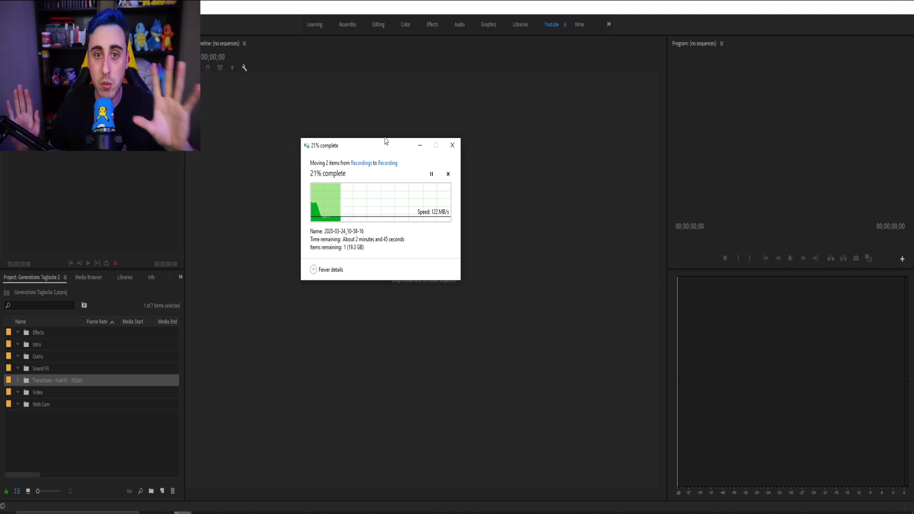
Compare the Editing, Learning and Color workspace layouts, then return to the Youtube workspace.
left_click(430, 2)
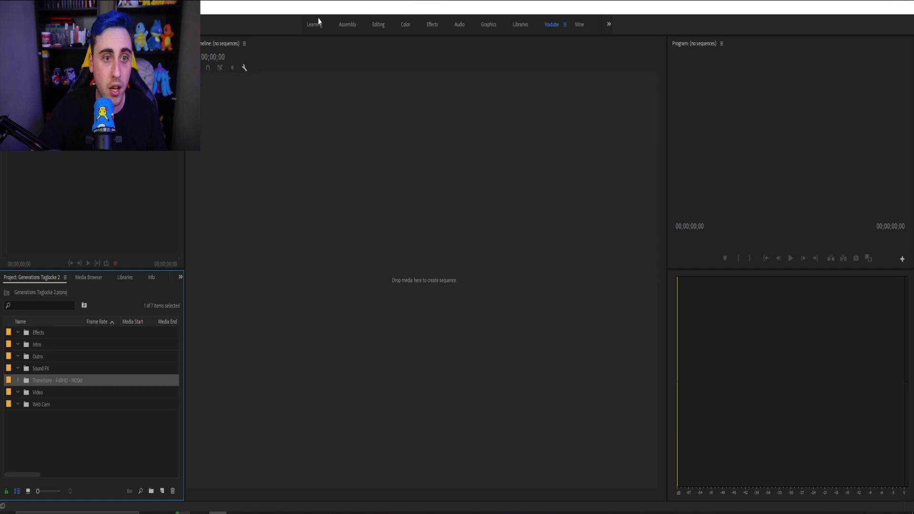
left_click(378, 24)
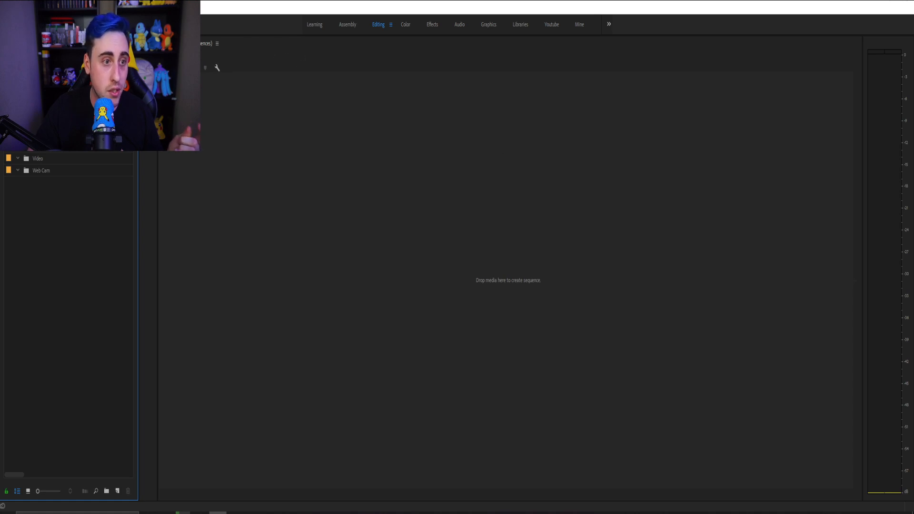
left_click(309, 27)
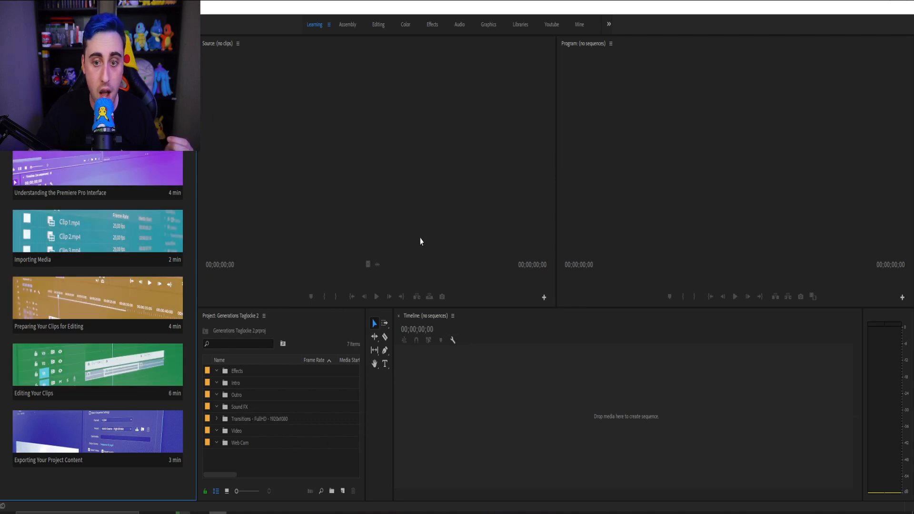
left_click(405, 25)
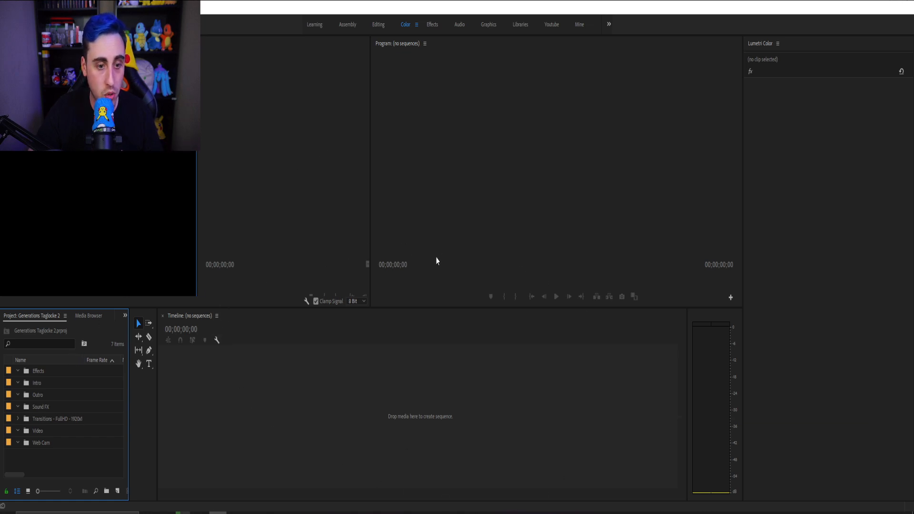
left_click(551, 24)
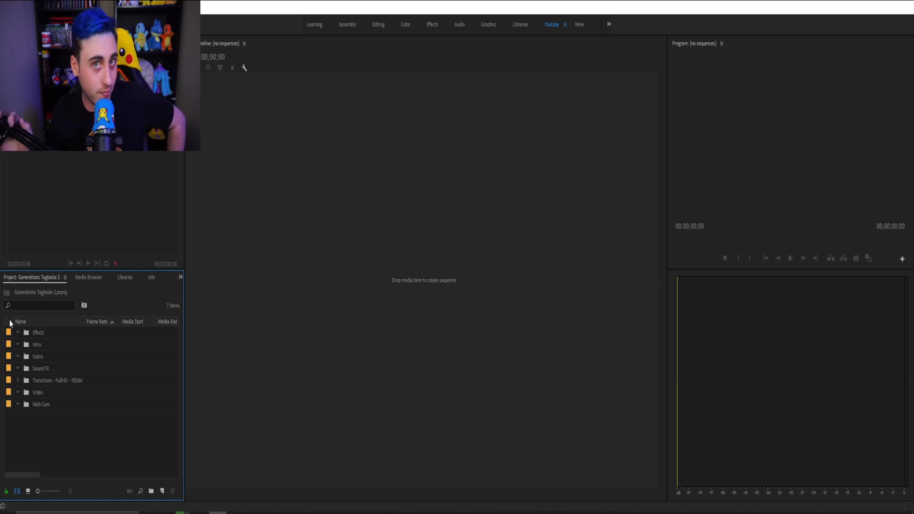
Save the project and check the progress of the recording files being moved.
key("ctrl+s")
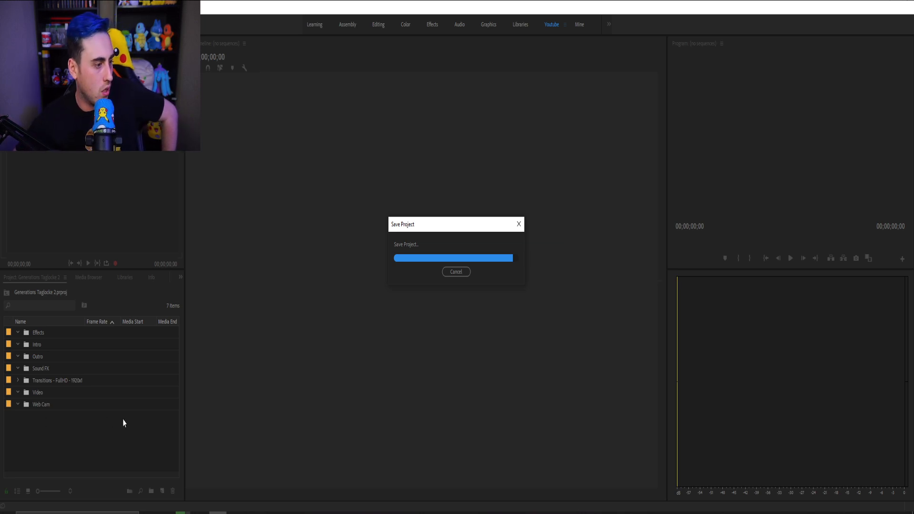
mouse_move(182, 509)
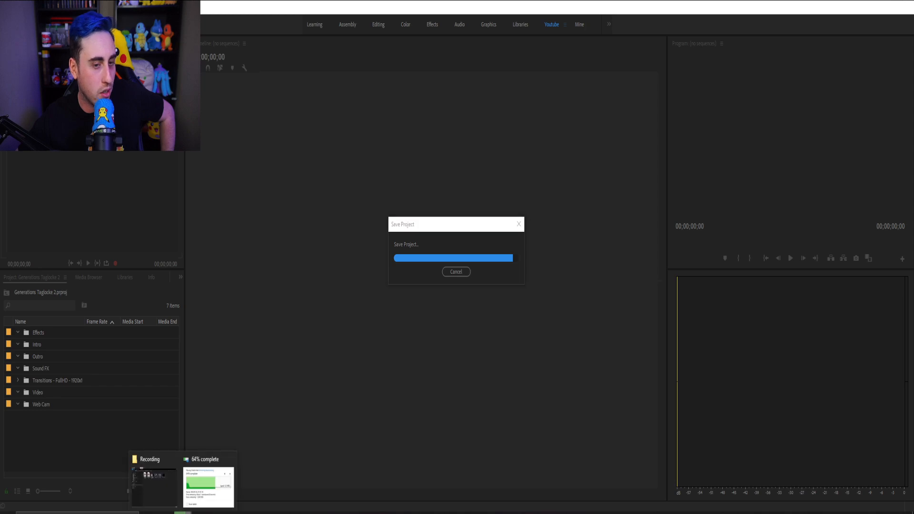
left_click(201, 488)
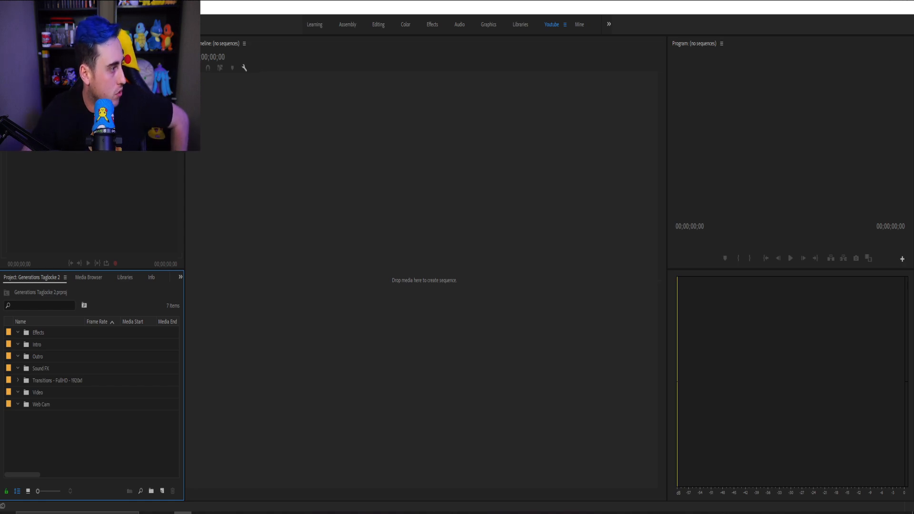
Import GT 2 WC.mp4 into the Web Cam bin and GT 2.mp4 into the Video bin.
left_click_drag(53, 372, 76, 411)
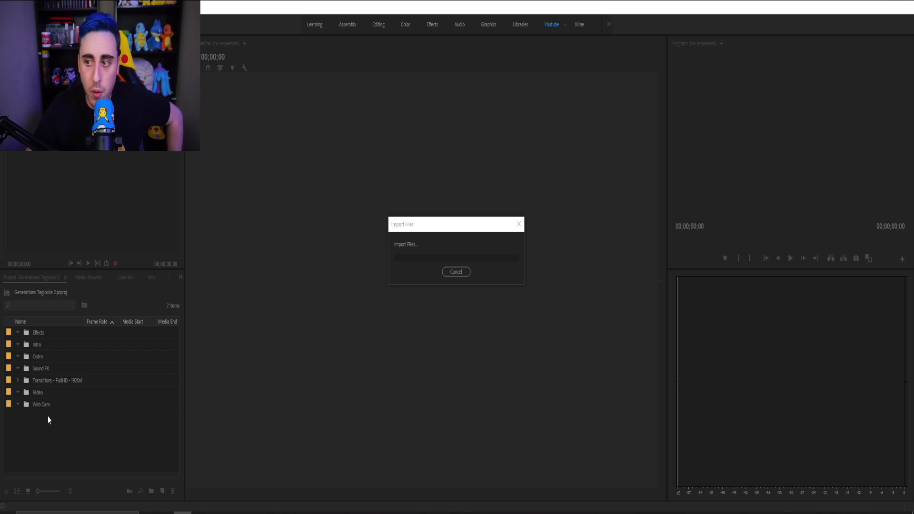
left_click(18, 406)
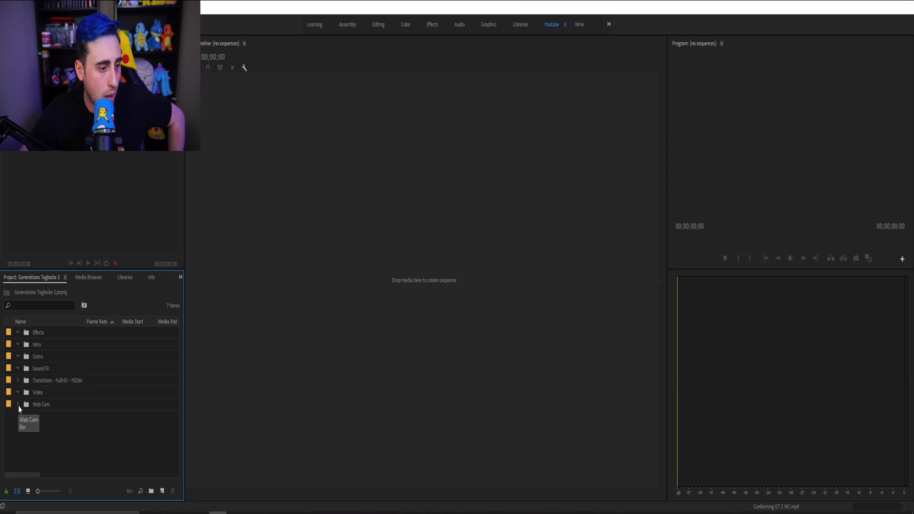
left_click(182, 513)
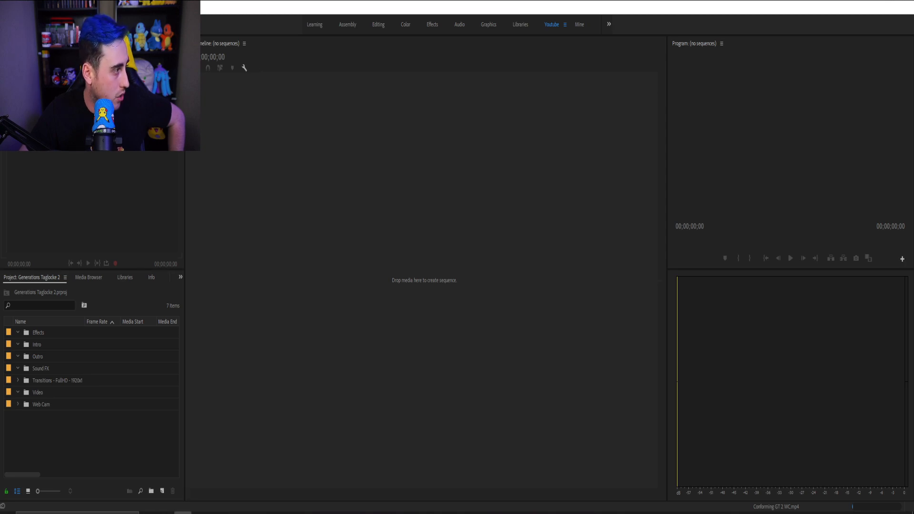
left_click_drag(0, 355, 73, 392)
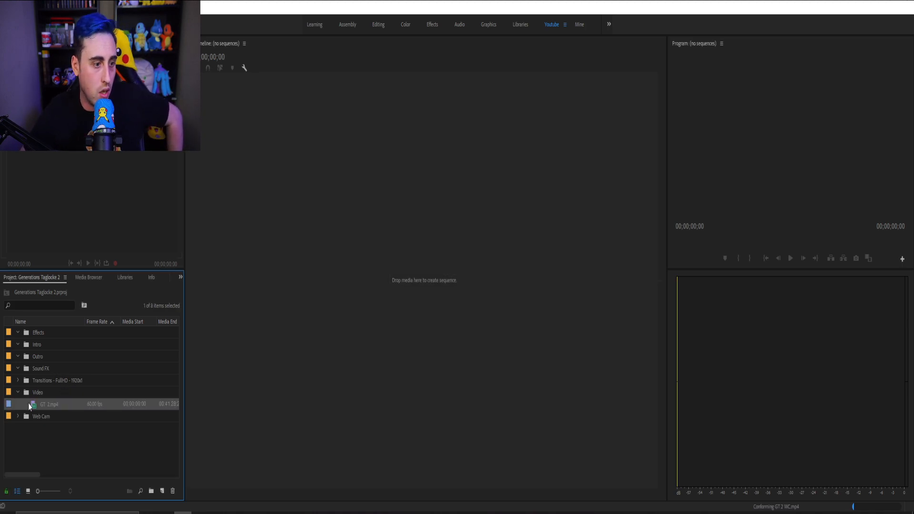
left_click(17, 393)
left_click(17, 394)
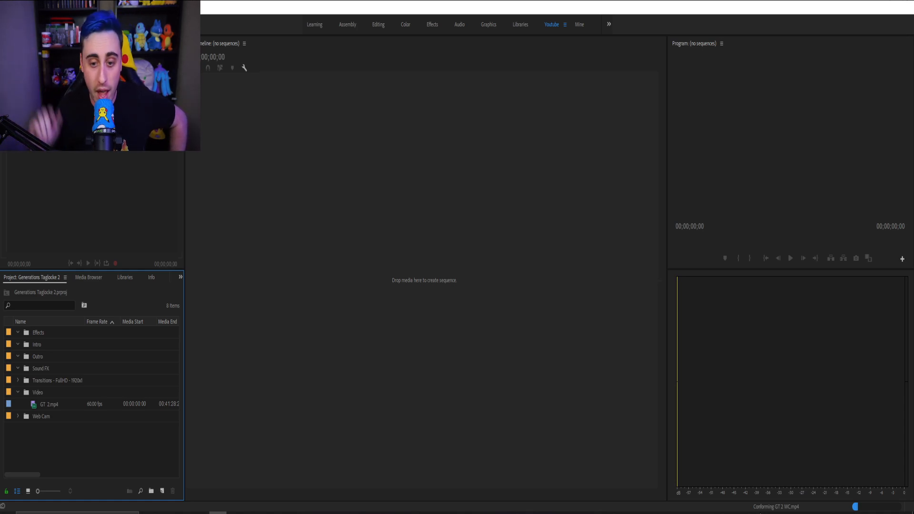
Create a new sequence from the GT 2.mp4 clip and save the project.
left_click_drag(49, 405, 346, 331)
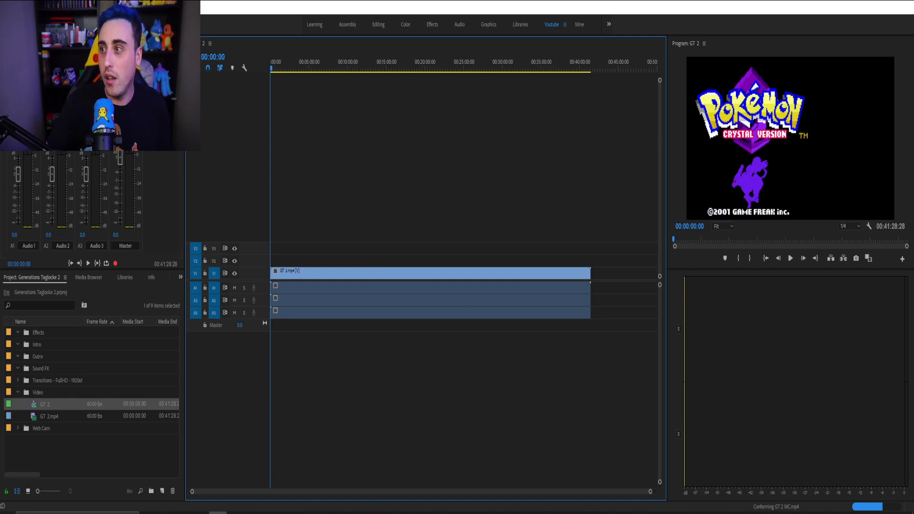
key("ctrl+s")
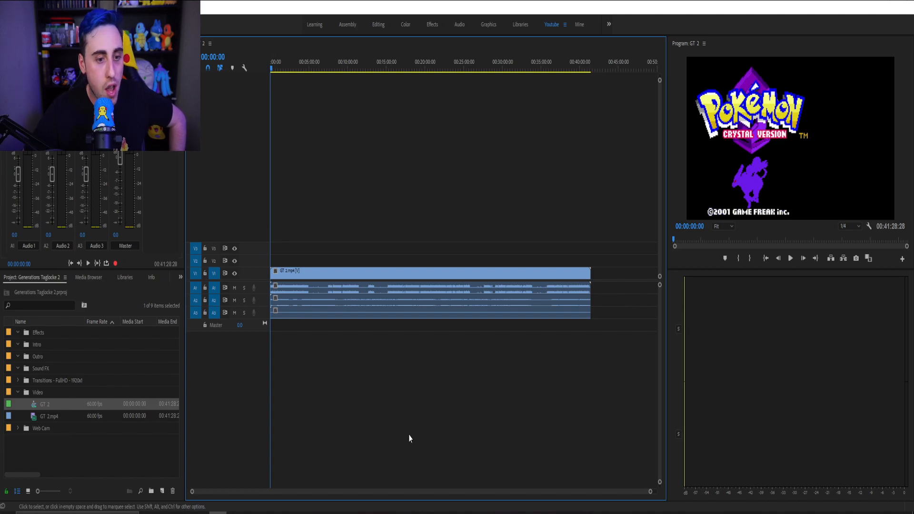
Scrub the GT 2 sequence to about 25 seconds to preview the opening, and return the playhead to the start.
left_click_drag(651, 492, 253, 492)
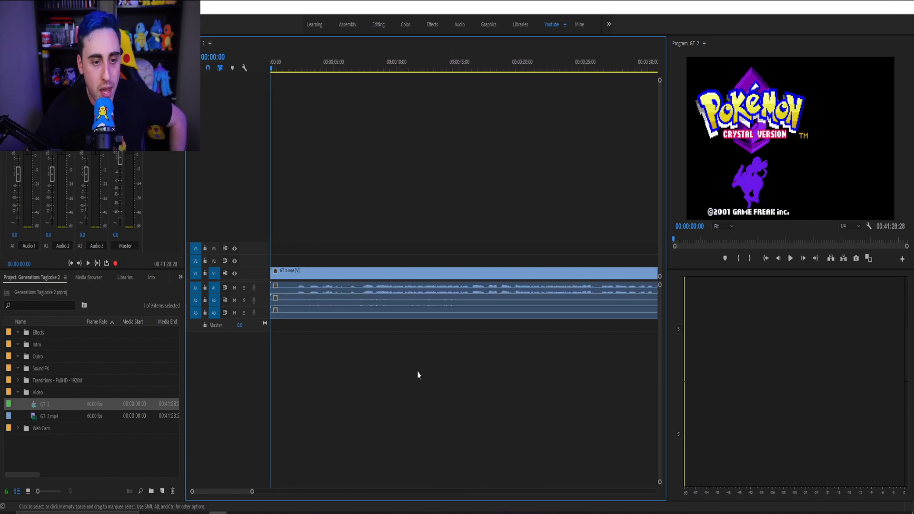
left_click(300, 299)
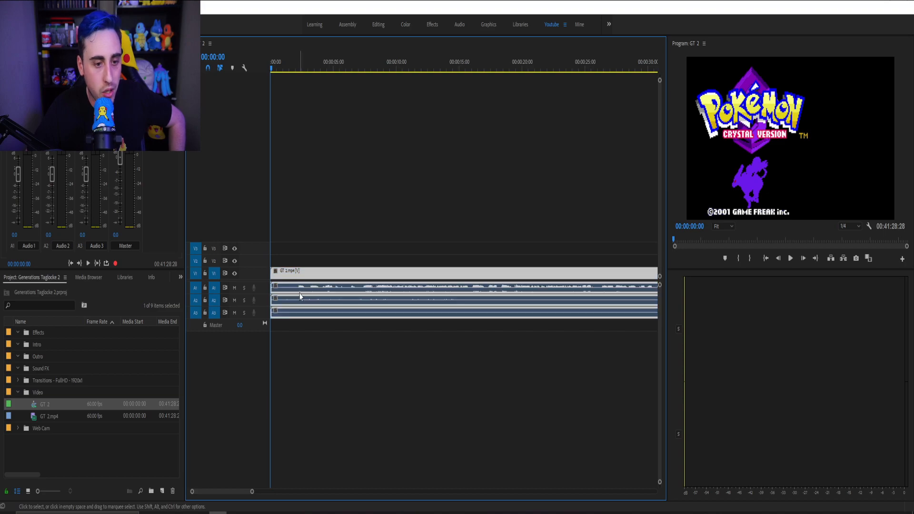
left_click(300, 321)
left_click_drag(273, 72, 596, 112)
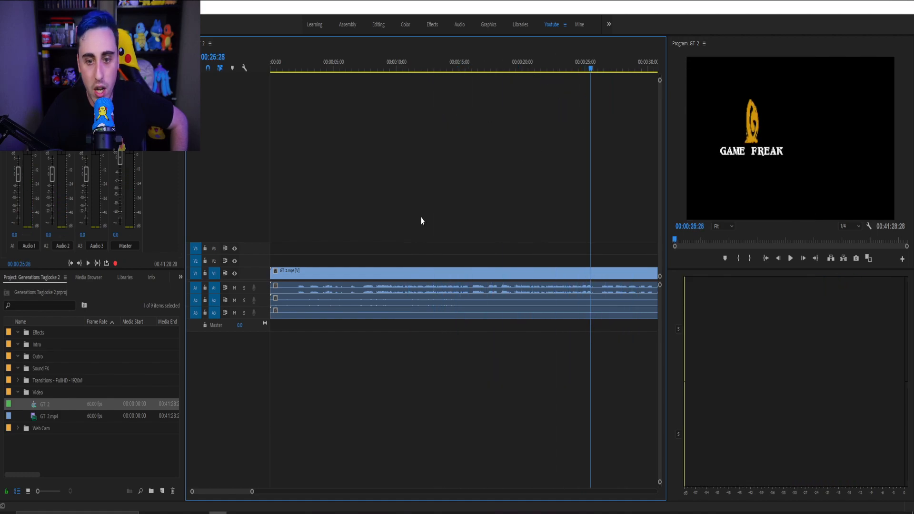
left_click_drag(587, 75, 230, 102)
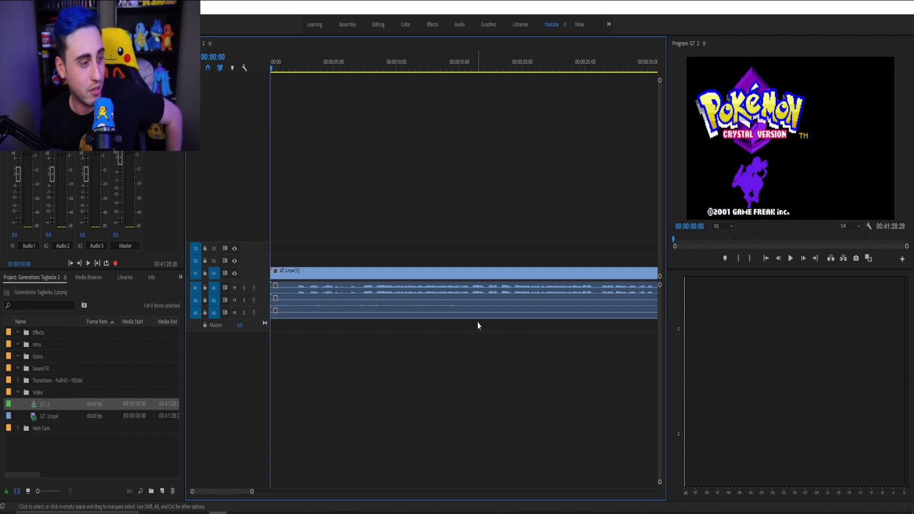
Unlink the GT 2.mp4 video on V1 from its audio.
left_click(290, 301)
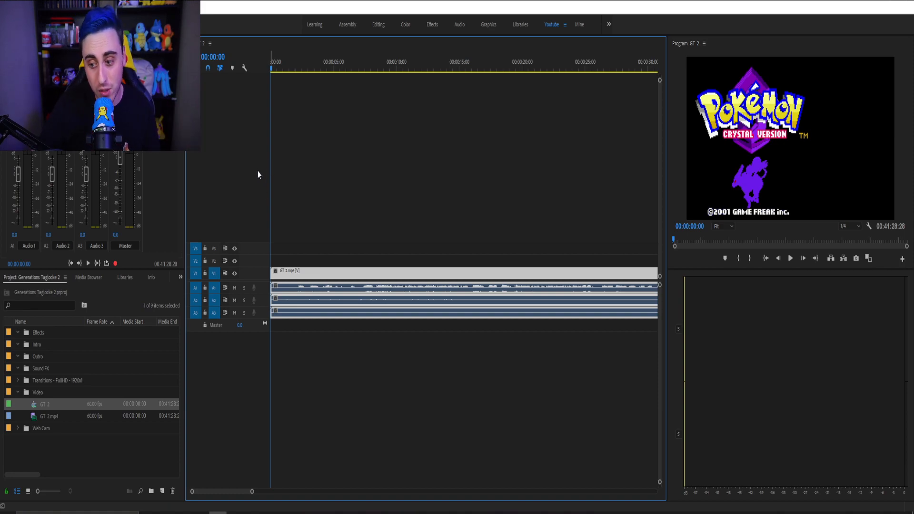
left_click(308, 172)
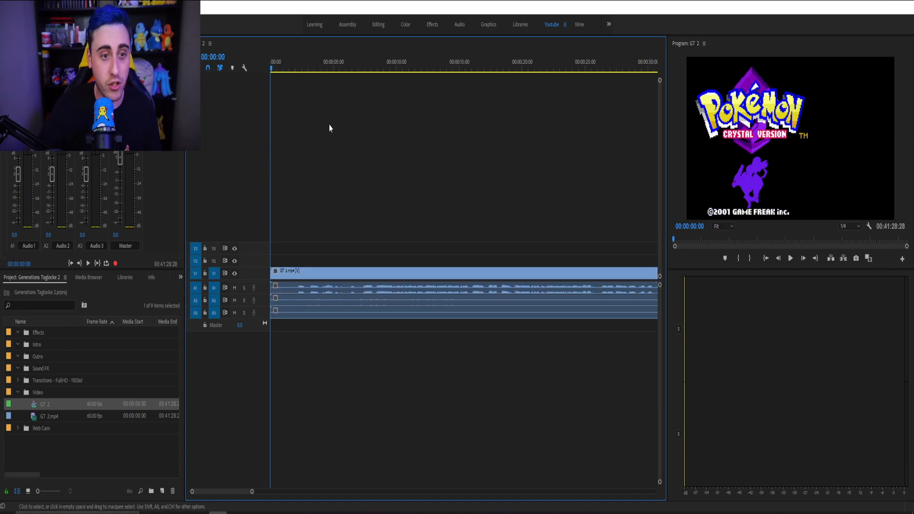
right_click(327, 271)
left_click(362, 184)
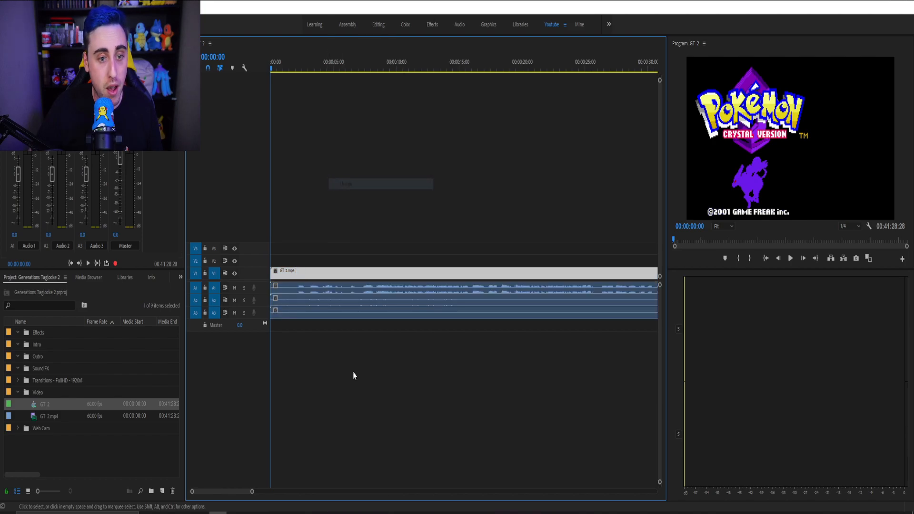
Link the GT 2.mp4 video on V1 with its three audio clips again.
left_click(346, 287)
right_click(345, 275)
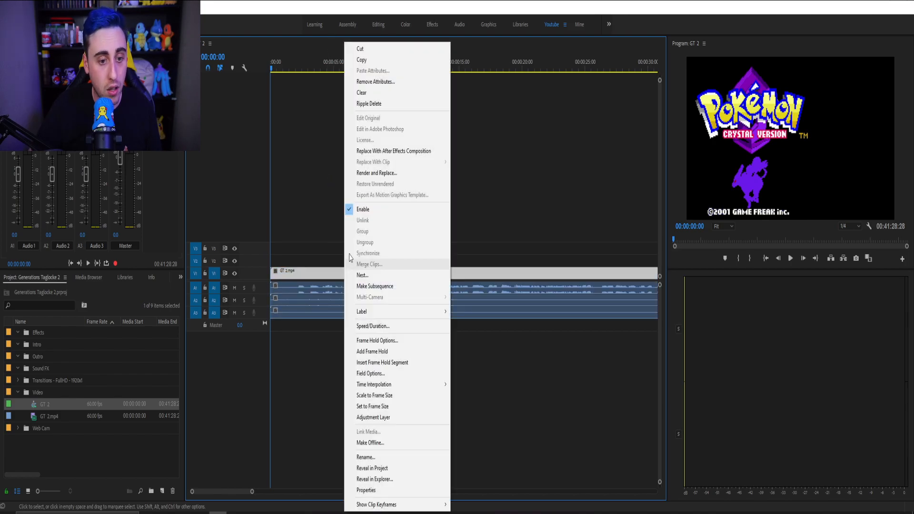
left_click_drag(325, 353, 331, 274)
right_click(331, 274)
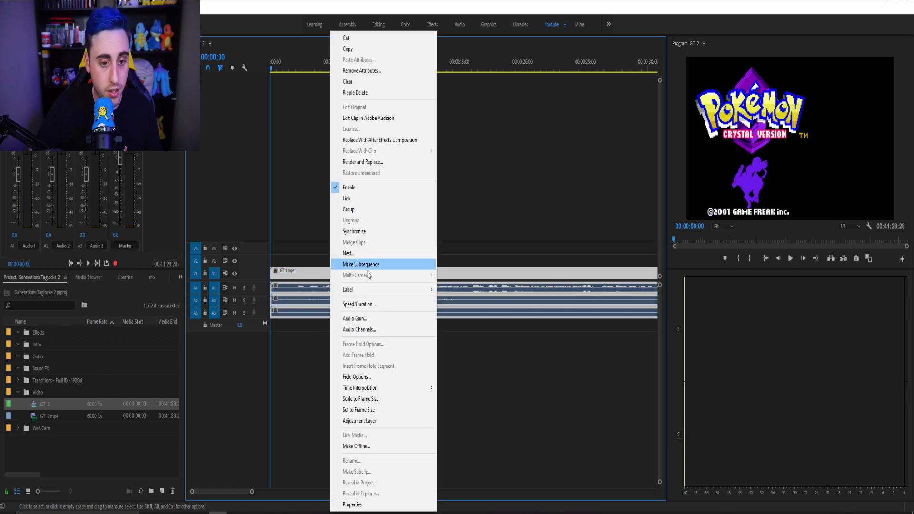
left_click(350, 199)
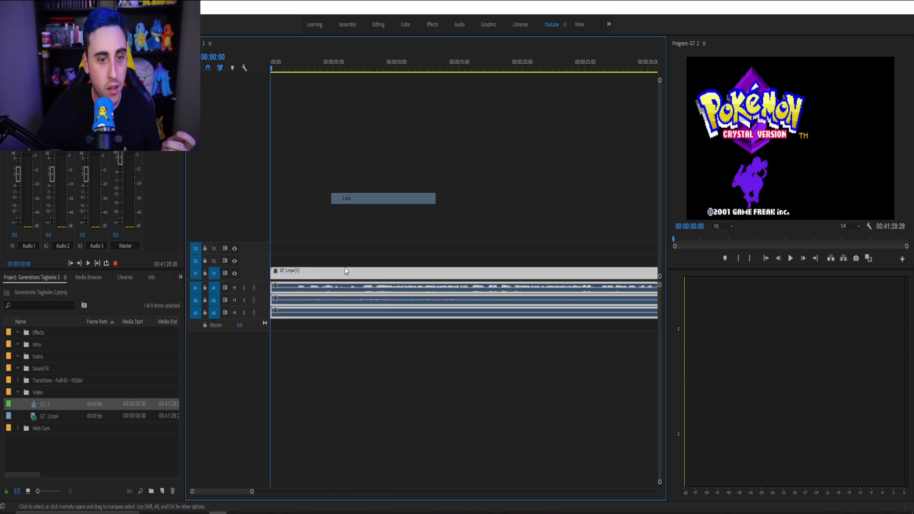
left_click(327, 349)
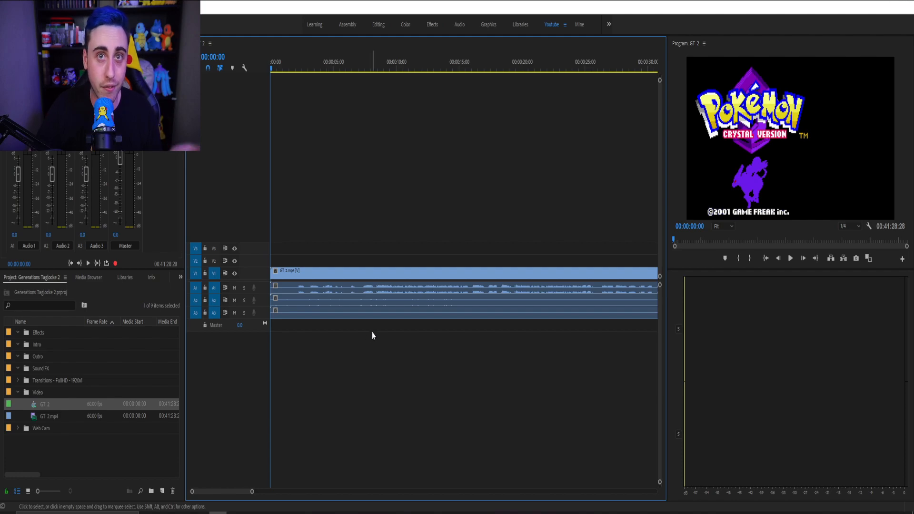
Move the linked GT 2.mp4 clip about 3 seconds later on the timeline.
left_click(317, 276)
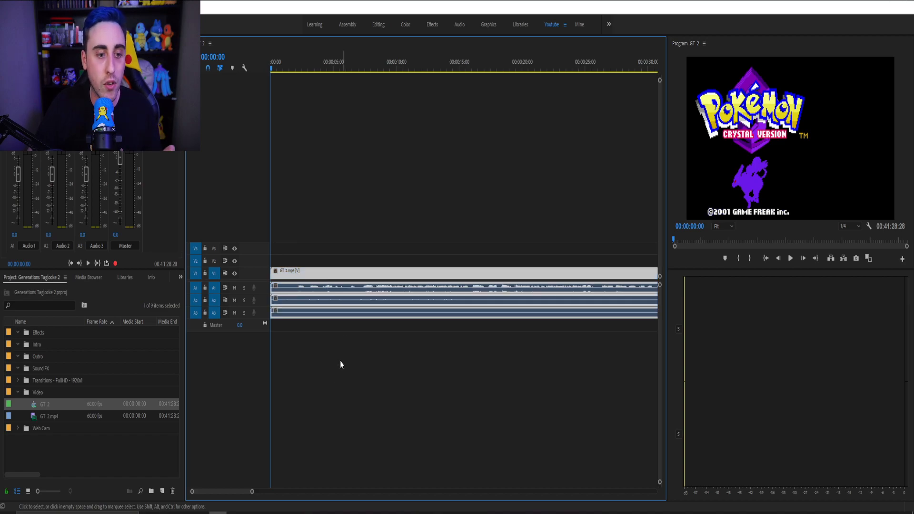
left_click_drag(341, 279, 383, 283)
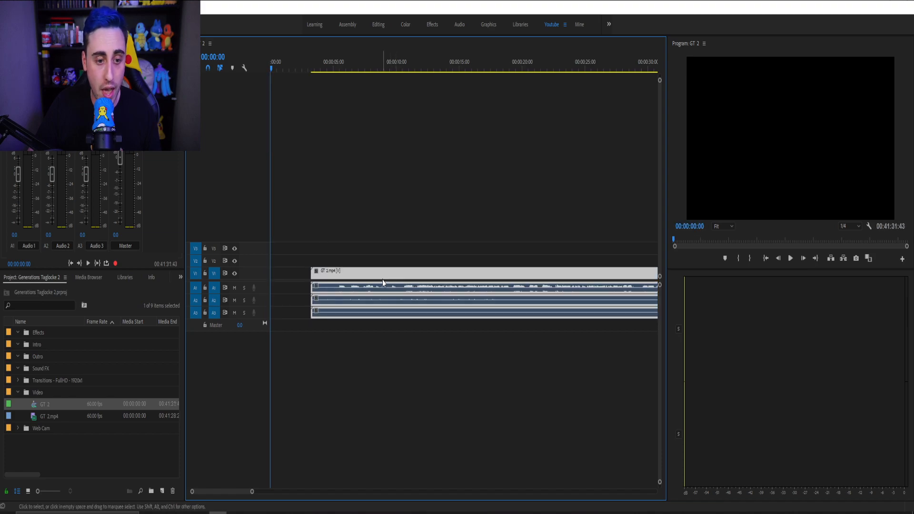
left_click(382, 260)
left_click(382, 272)
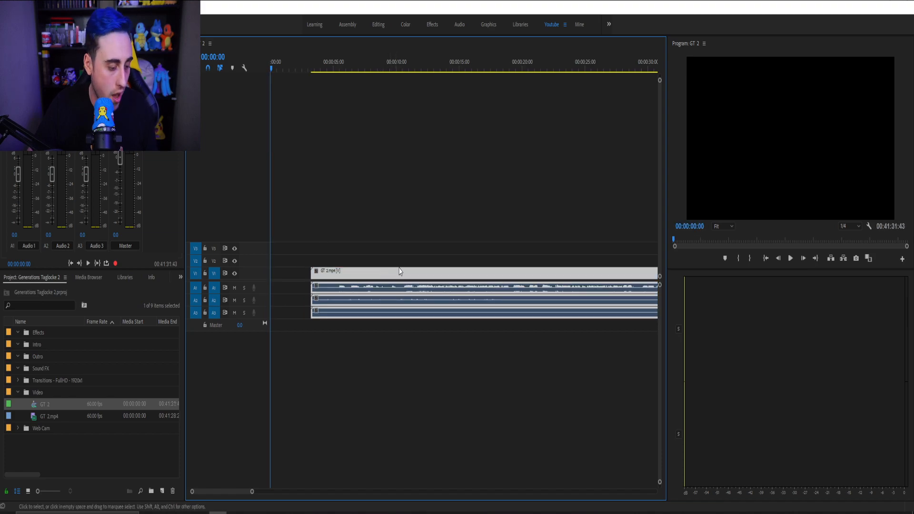
Split the linked GT 2.mp4 clip at about 13 seconds and move the front part earlier towards the sequence start.
key("c")
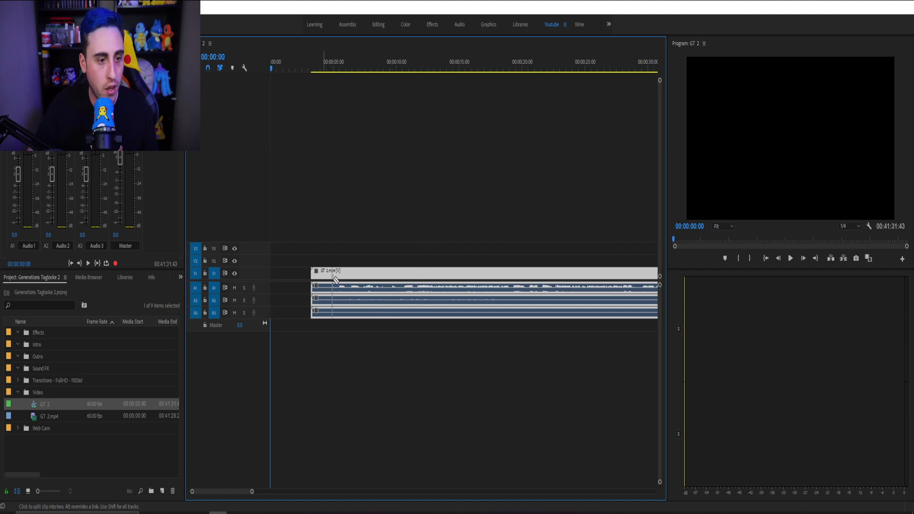
left_click(431, 273)
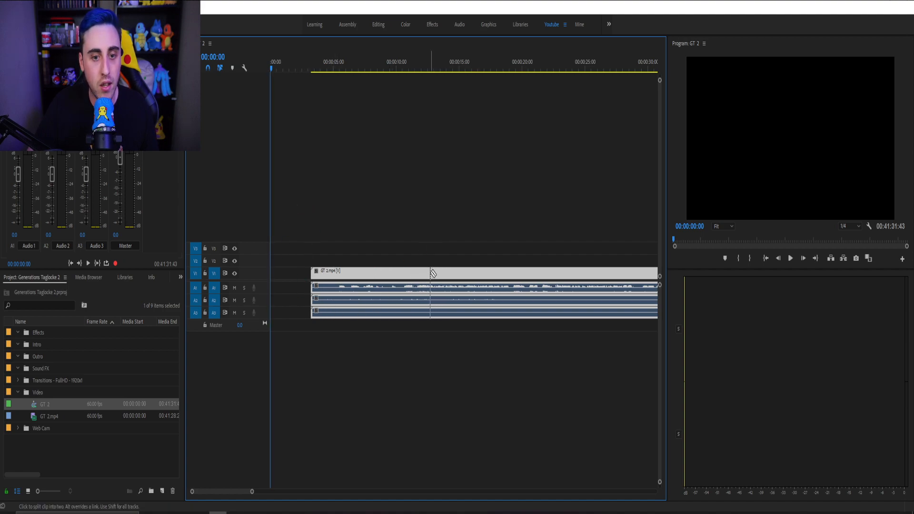
key("v")
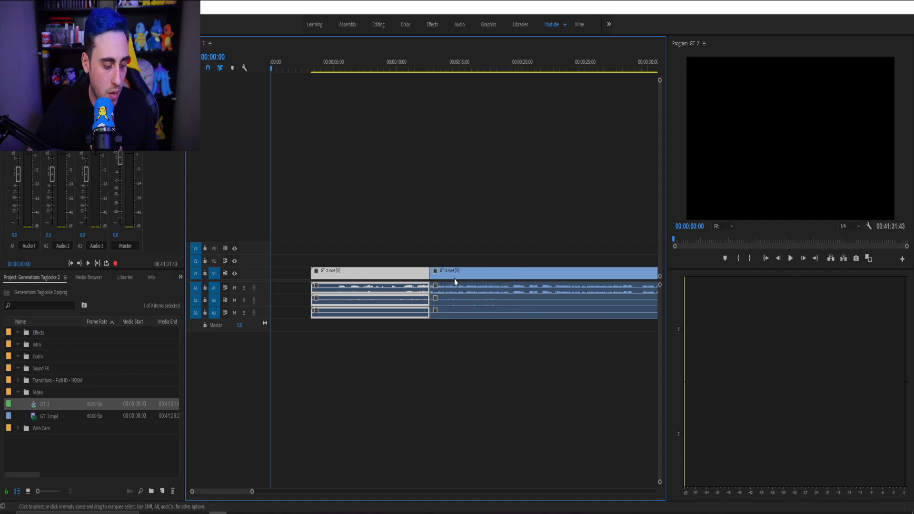
left_click_drag(414, 279, 314, 279)
left_click(338, 252)
left_click(344, 276)
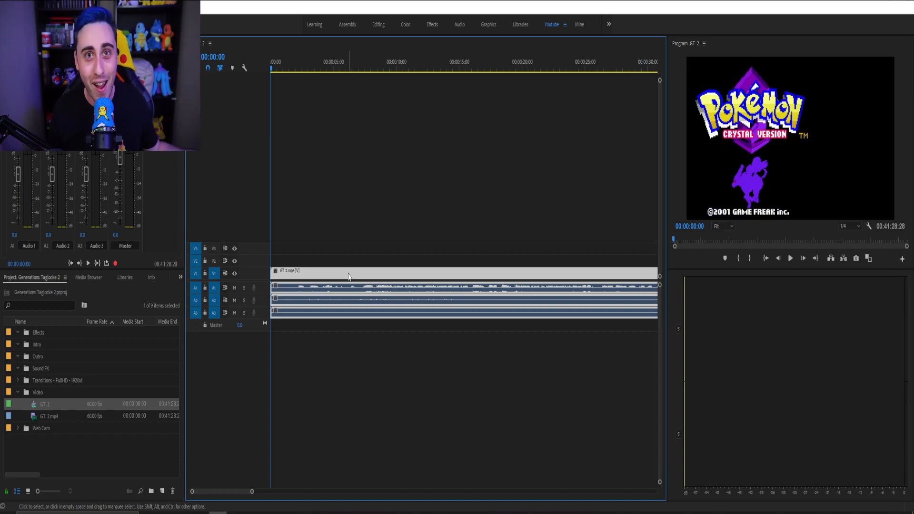
Unlink the GT 2.mp4 gameplay video from its audio on tracks A1 to A3.
left_click(325, 250)
left_click(324, 273)
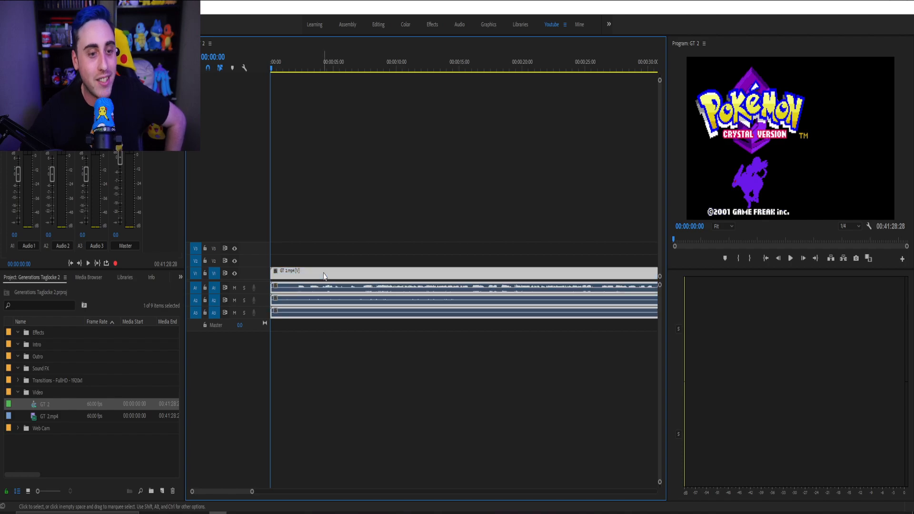
right_click(324, 276)
left_click(333, 183)
left_click(331, 317)
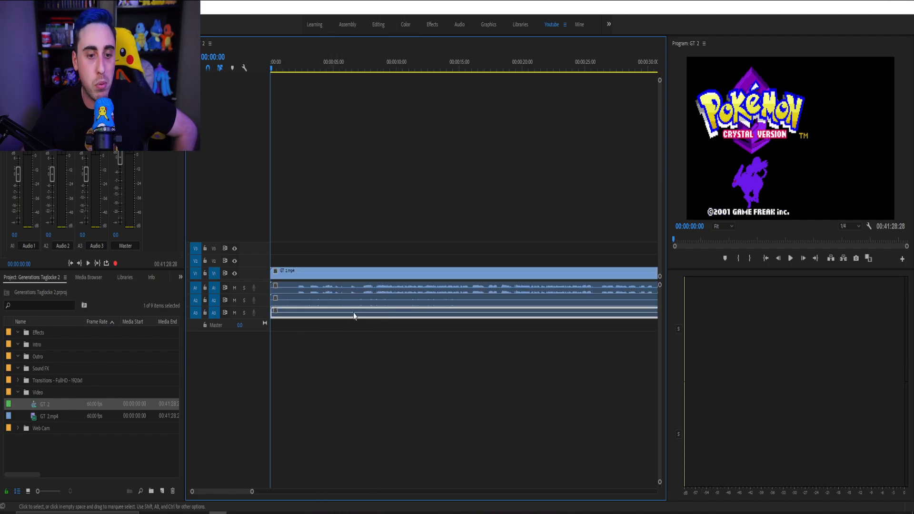
left_click(379, 339)
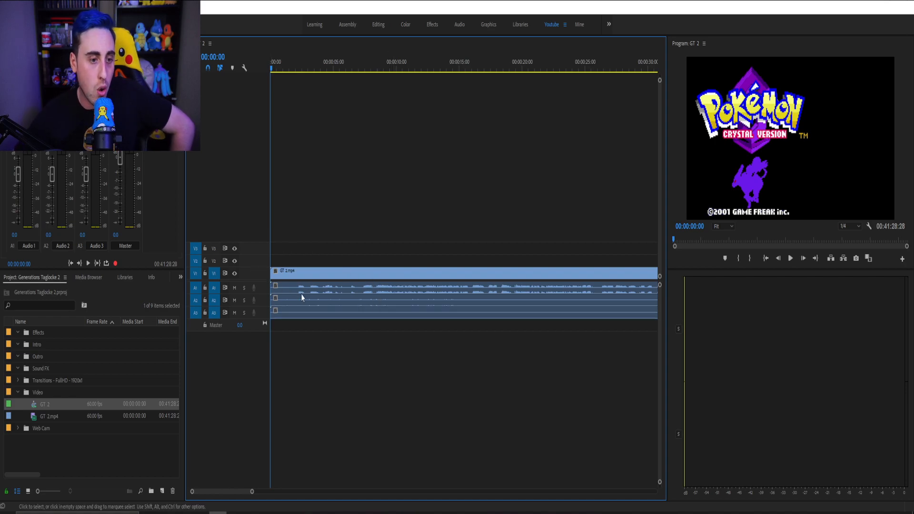
Save the project and delete the gameplay recording's audio clip on track A3.
left_click(367, 288)
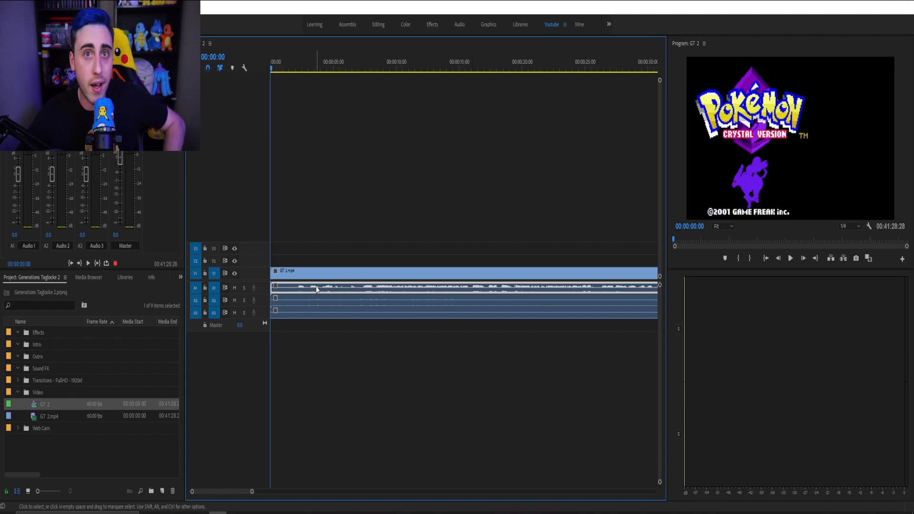
left_click(306, 305)
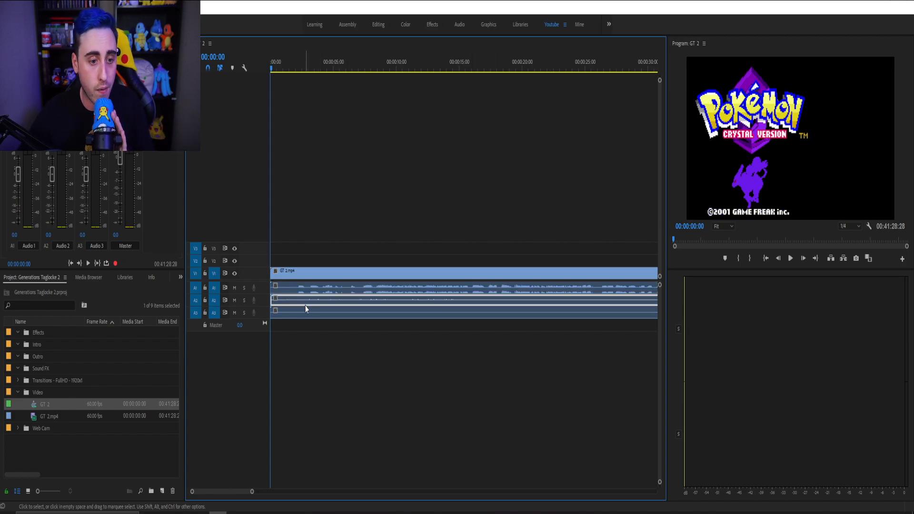
left_click(350, 317)
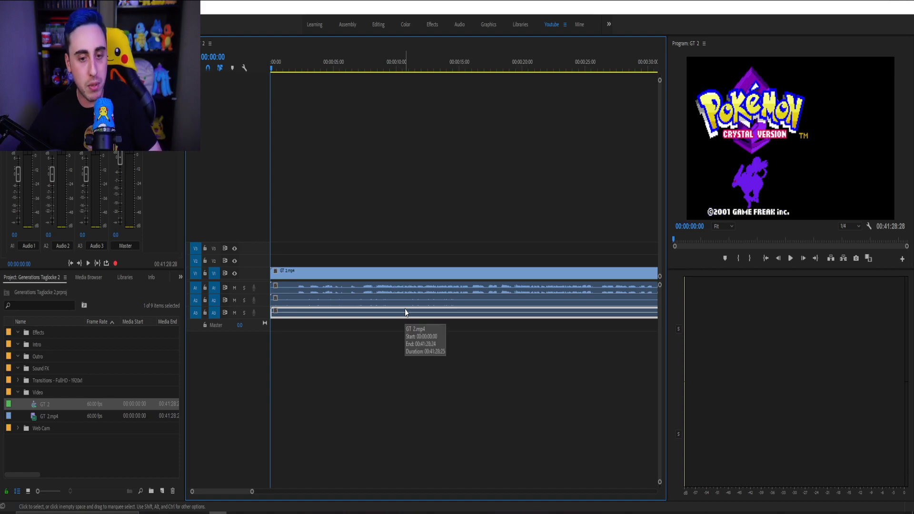
key("ctrl+s")
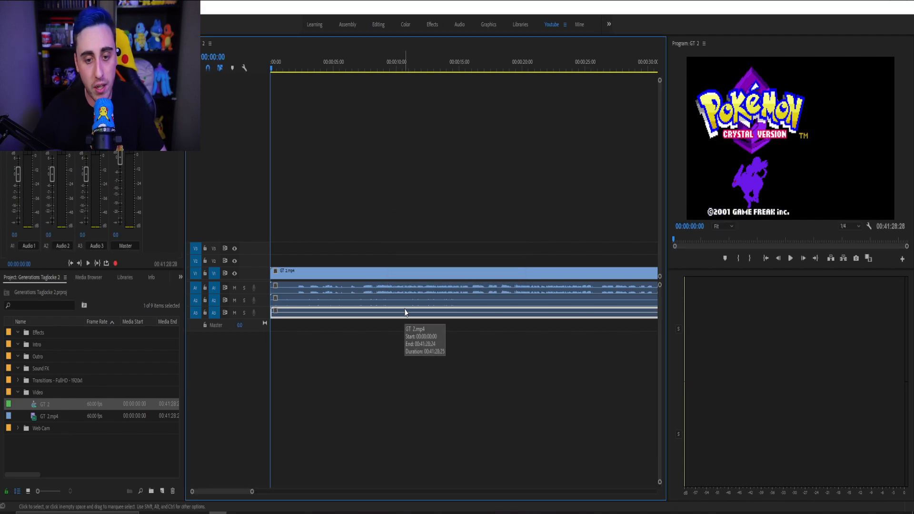
key("Delete")
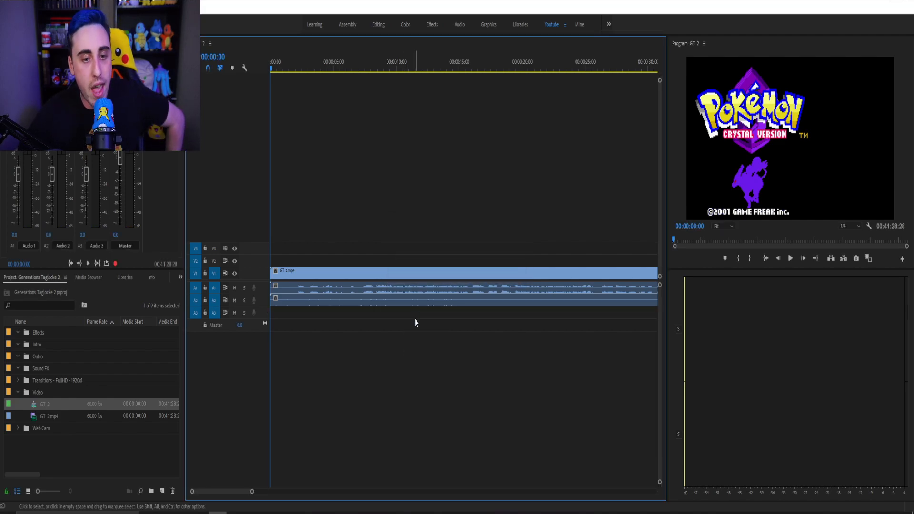
Move the two remaining gameplay audio clips down one track to A2 and A3.
left_click(416, 295)
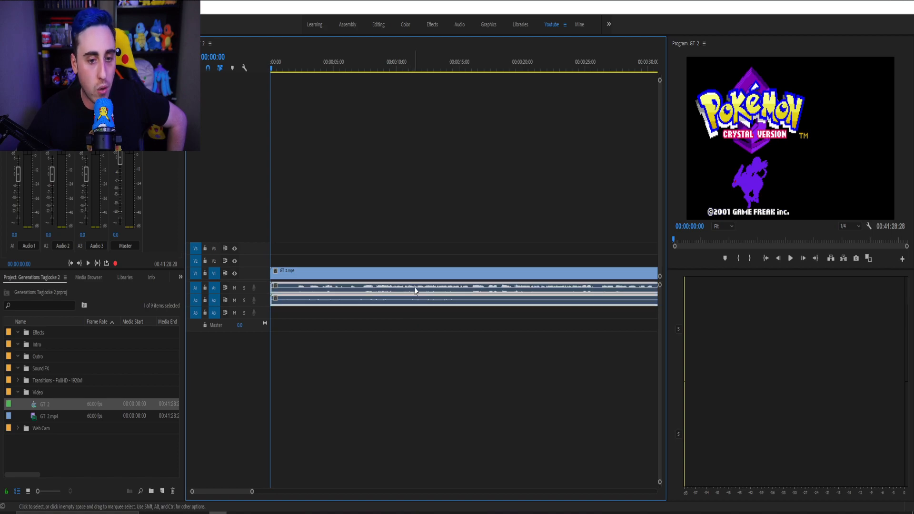
left_click_drag(415, 291, 413, 300)
left_click_drag(251, 491, 647, 492)
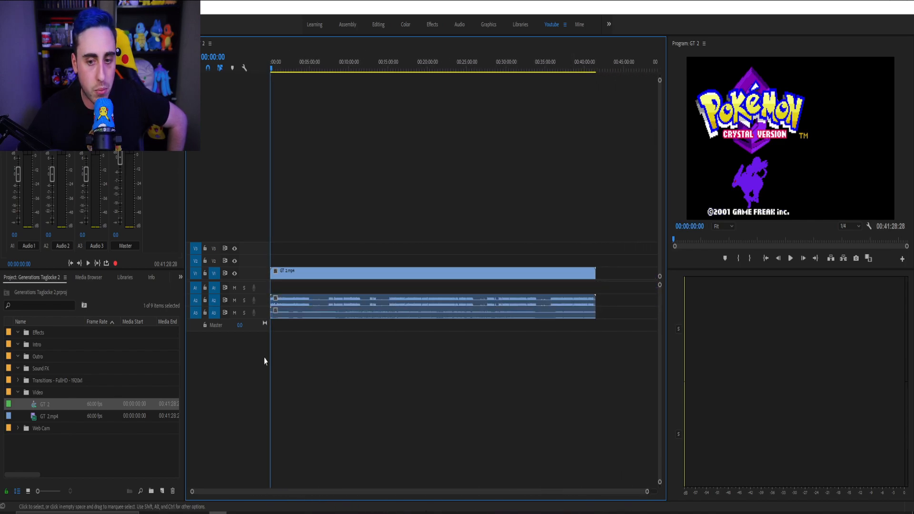
Place GT 2 WC.mp4 from the Web Cam bin on V2 above the gameplay video, aligned with the sequence start.
left_click(18, 392)
left_click(18, 404)
left_click_drag(50, 419, 295, 291)
left_click(325, 413)
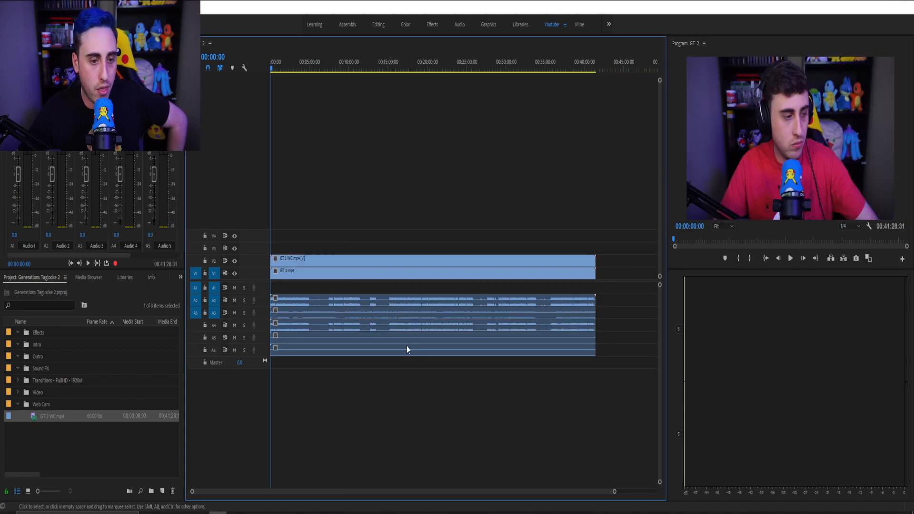
Unlink the GT 2 WC.mp4 webcam video from its audio clips.
left_click(350, 68)
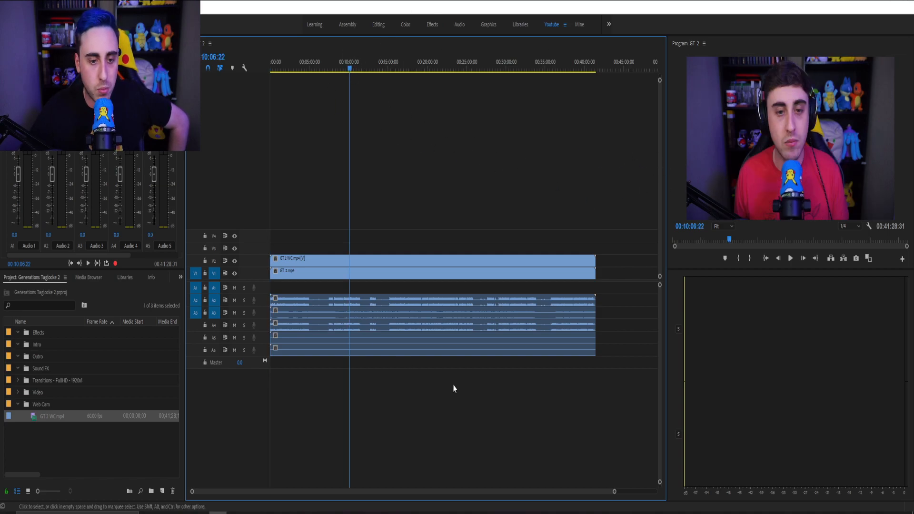
left_click_drag(614, 491, 506, 491)
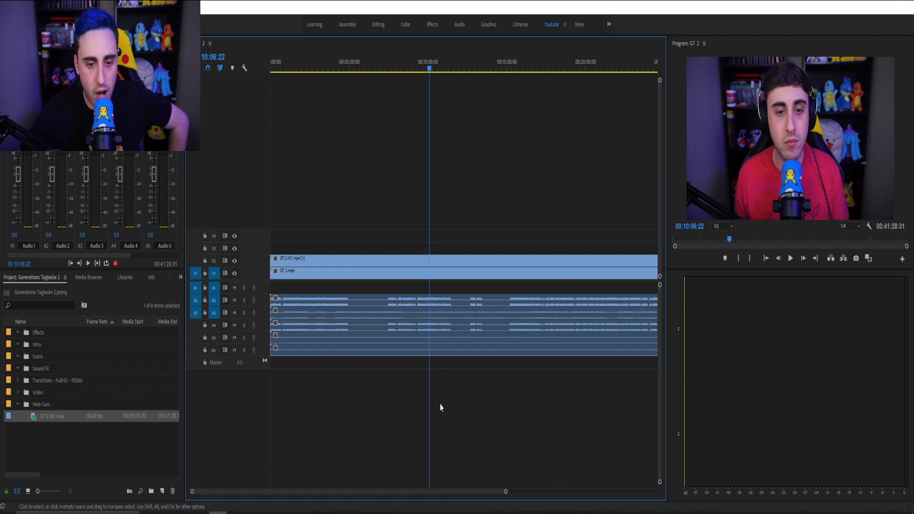
left_click(433, 354)
right_click(433, 354)
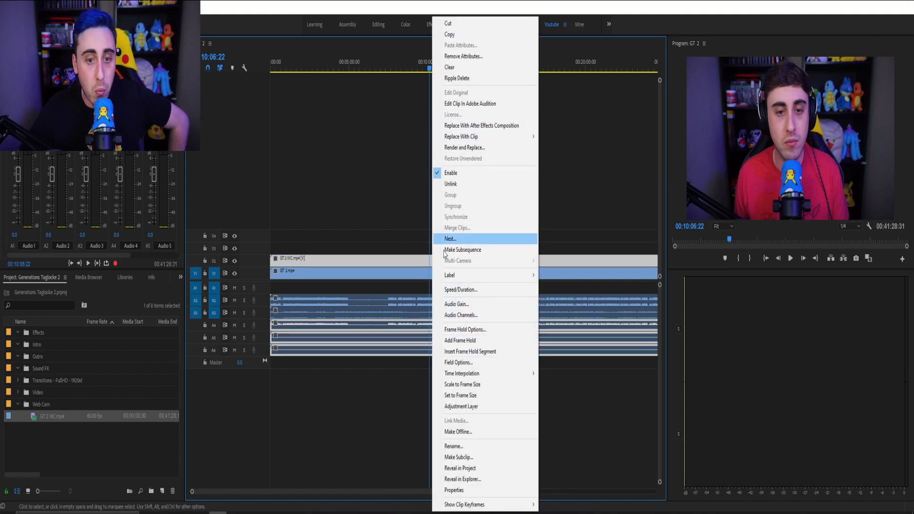
left_click(450, 184)
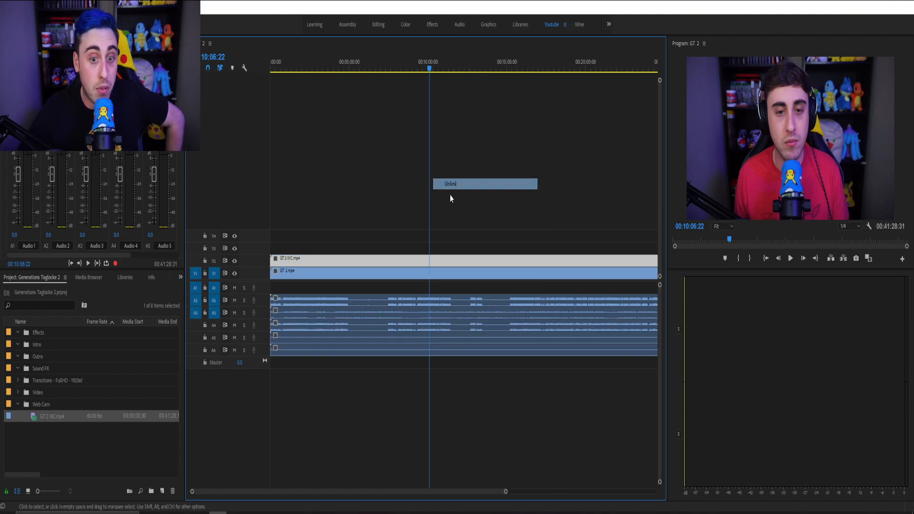
Delete the webcam audio clips on A5 and A6 and move the one on A4 up to A1.
left_click(398, 356)
left_click(400, 343)
key("Delete")
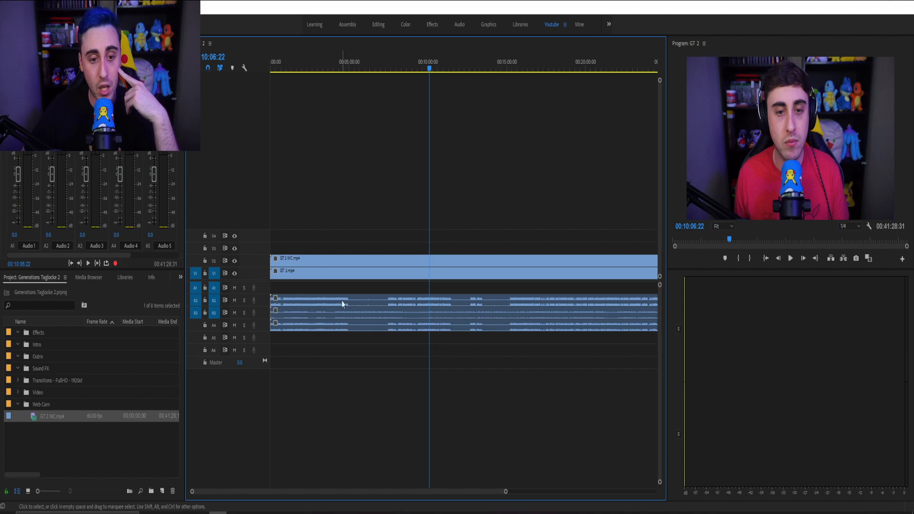
left_click_drag(335, 330, 330, 295)
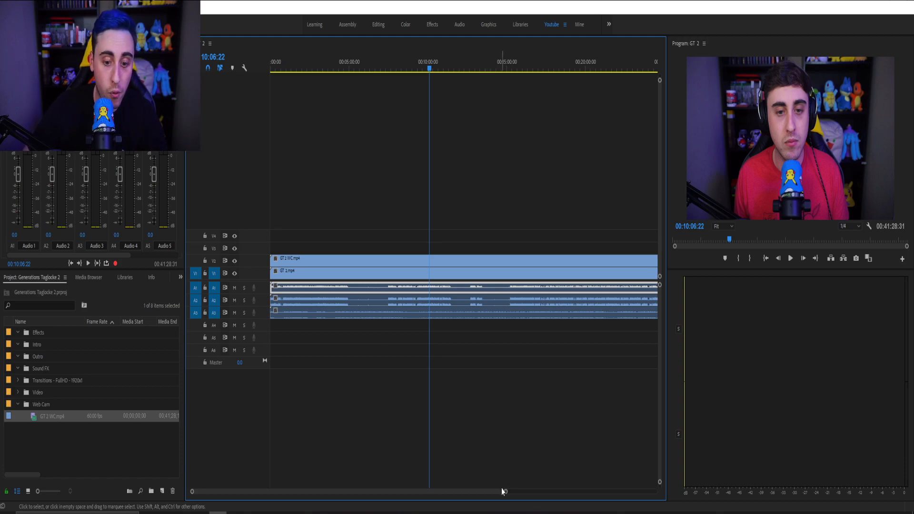
Select all video and audio clips and shift them together about two and a half minutes later on the timeline.
left_click_drag(504, 490, 605, 491)
scroll(595, 469, "up", 10)
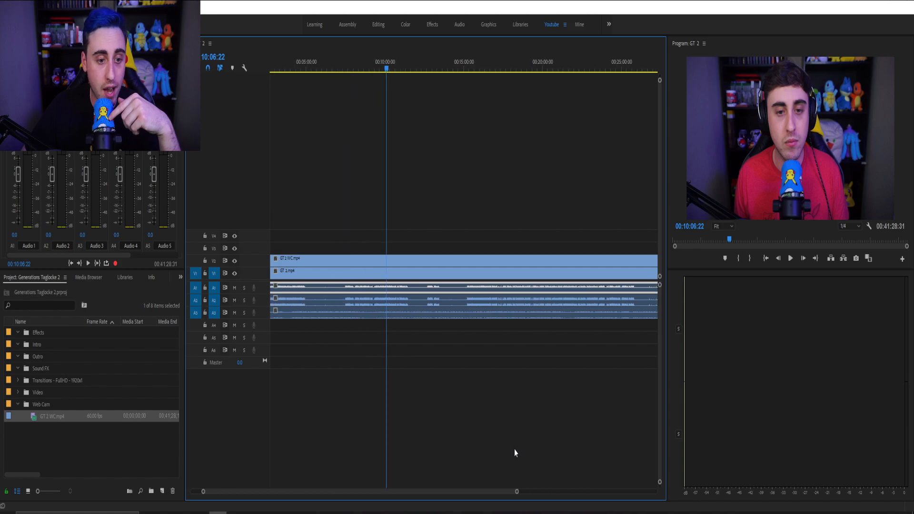
left_click_drag(362, 353, 366, 264)
left_click_drag(366, 264, 388, 265)
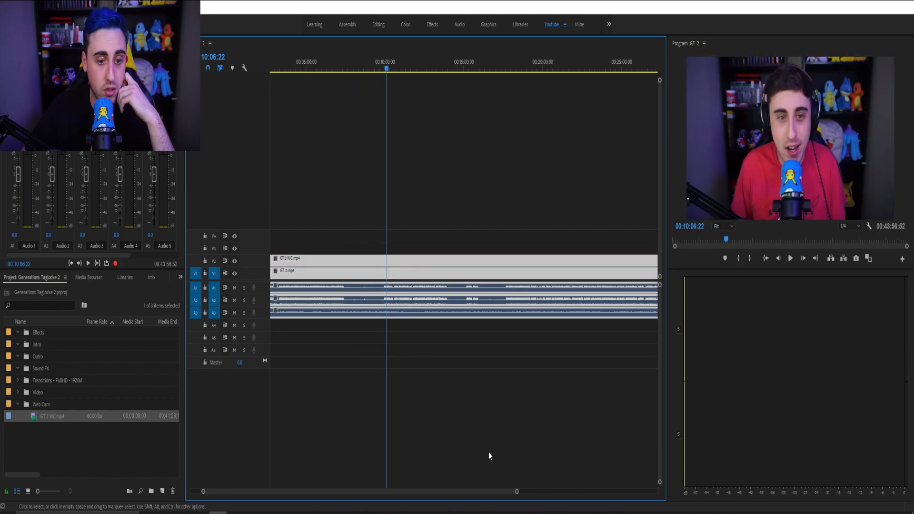
left_click_drag(515, 493, 560, 492)
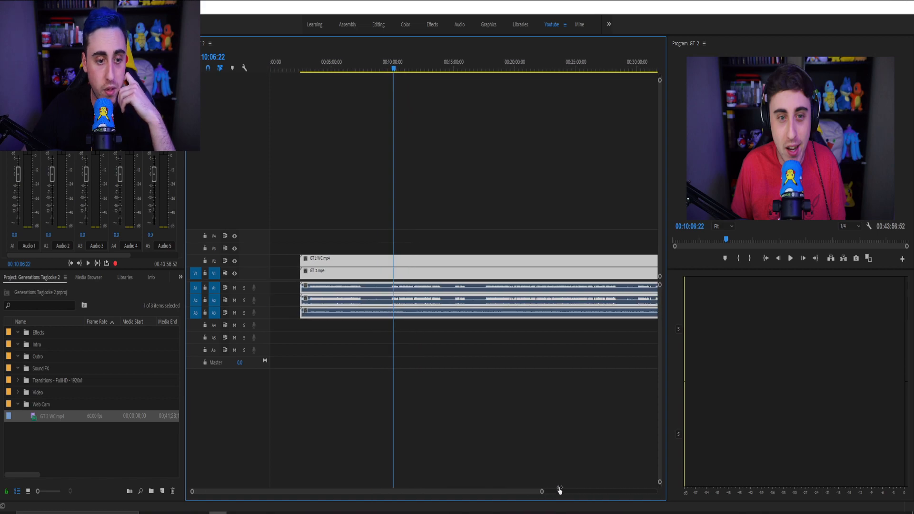
left_click(337, 446)
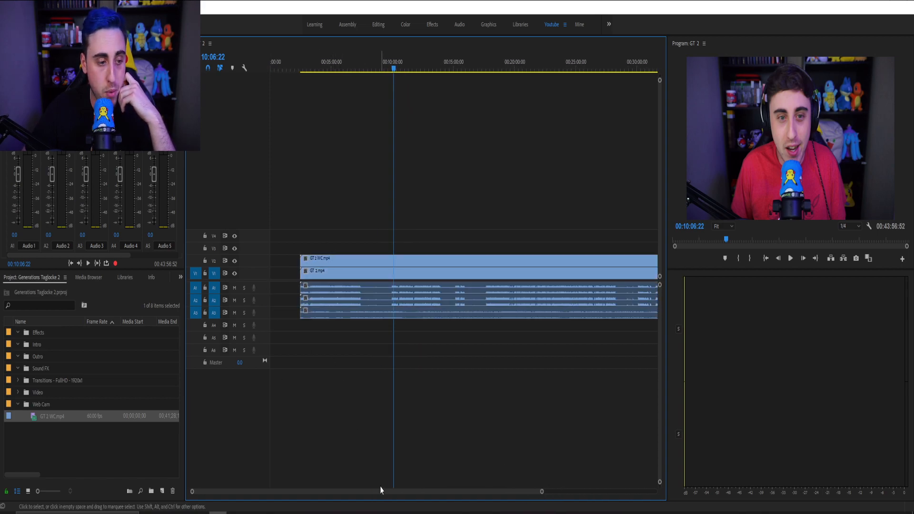
Synchronize all selected video and audio clips by audio, using track channel 1.
left_click_drag(353, 361, 361, 268)
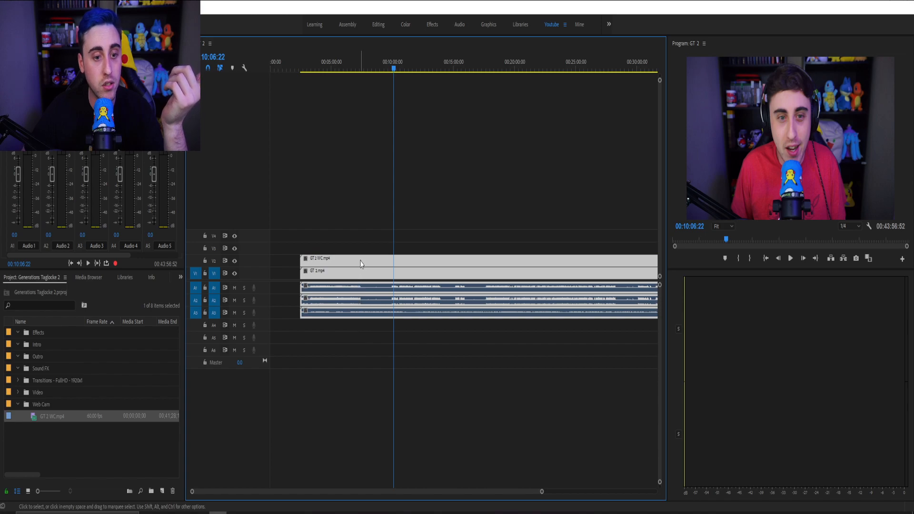
right_click(361, 269)
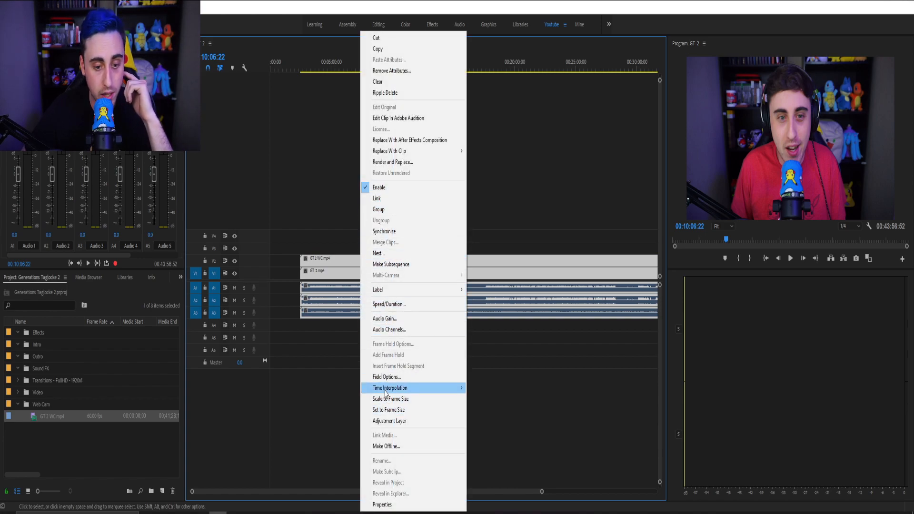
left_click(385, 231)
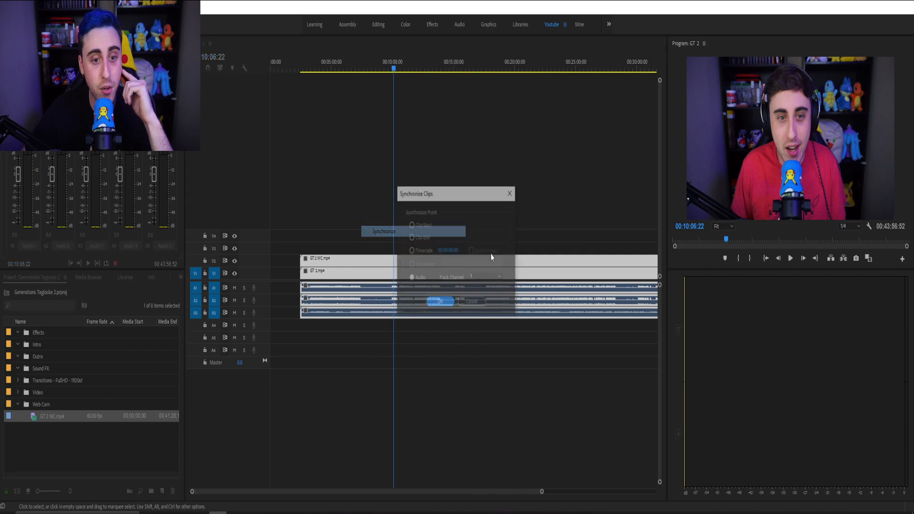
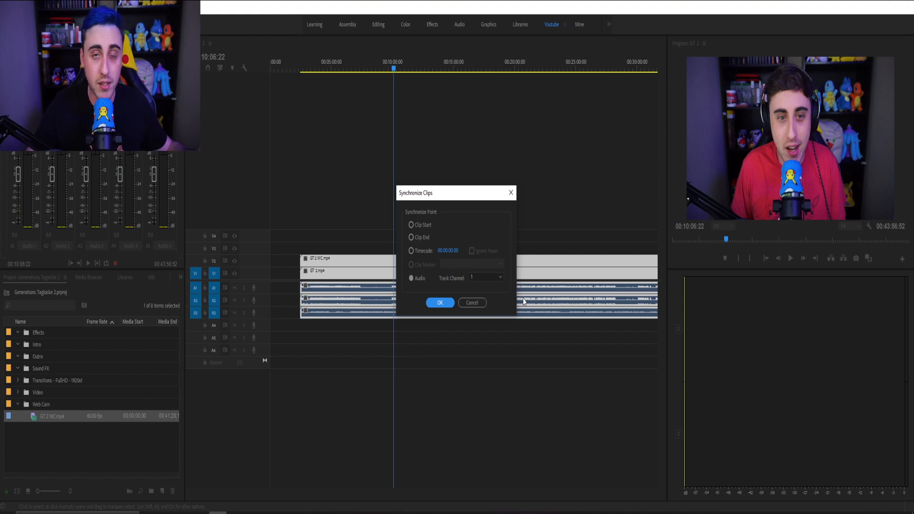
left_click(440, 303)
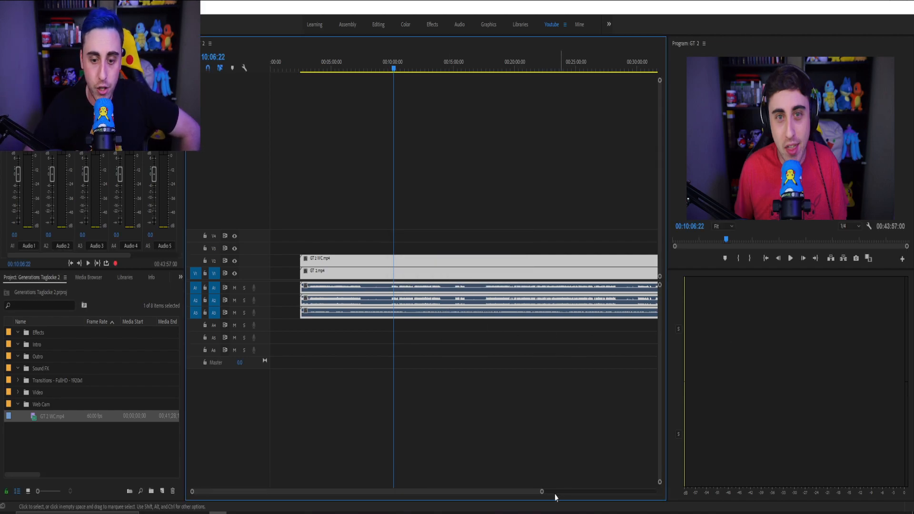
Play the start of the synchronized clips from about 00:02:30 to check that webcam and audio match.
left_click_drag(542, 491, 470, 491)
scroll(367, 347, "up", 8)
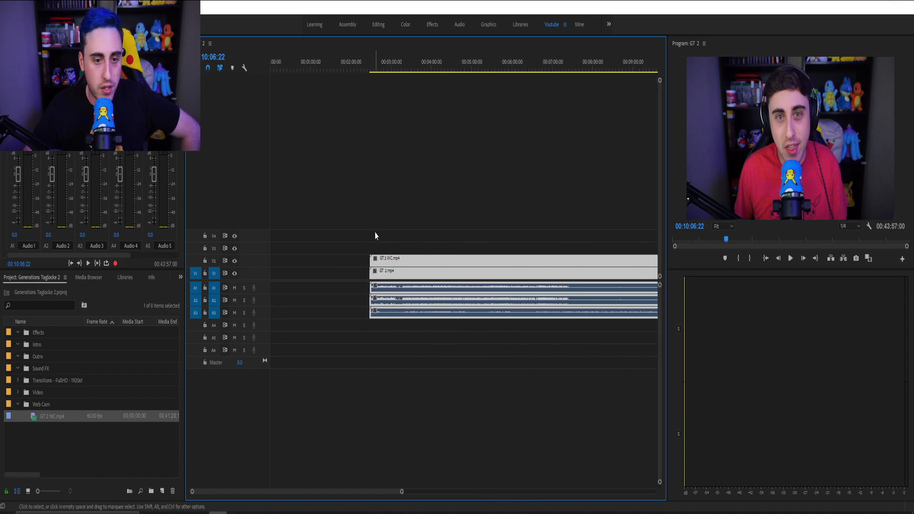
key("ctrl+a")
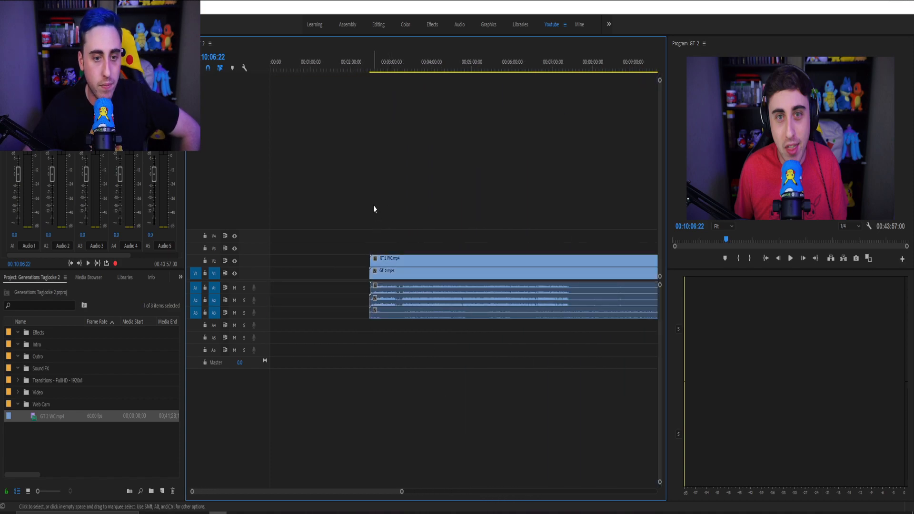
left_click(377, 72)
left_click_drag(401, 492, 254, 492)
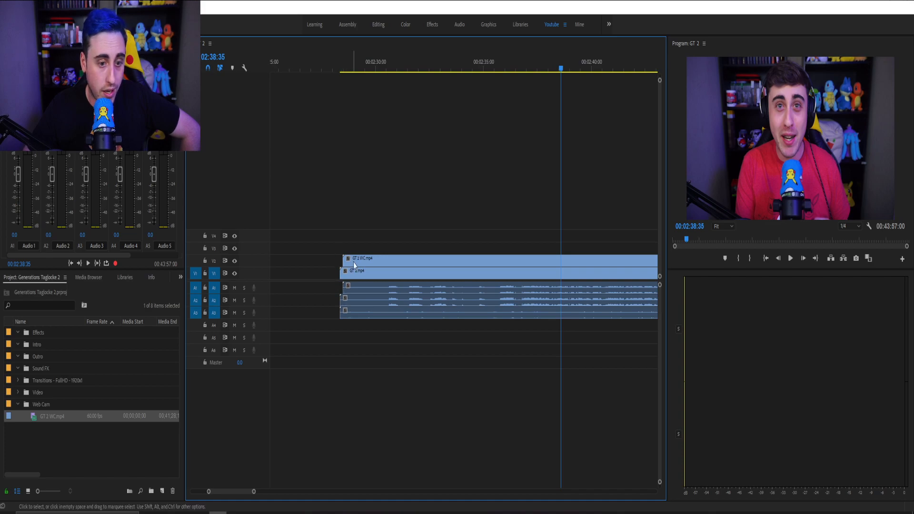
left_click(400, 72)
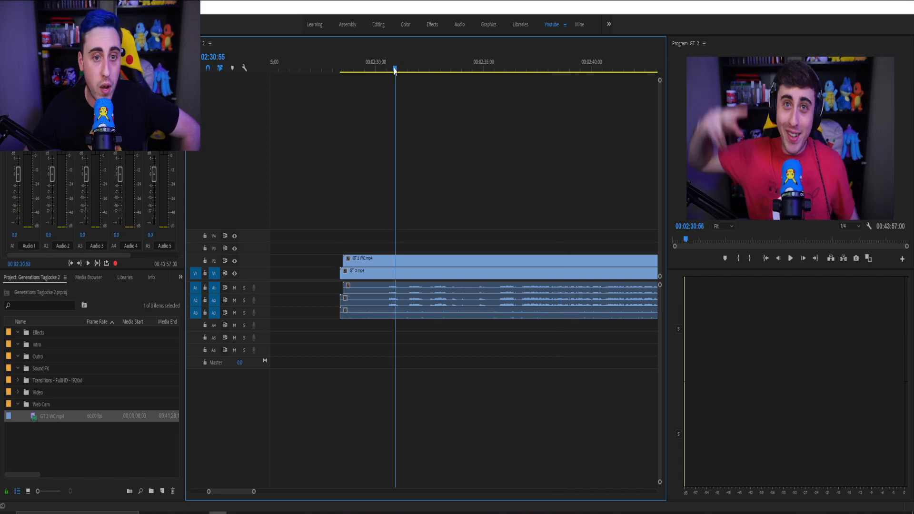
key("space")
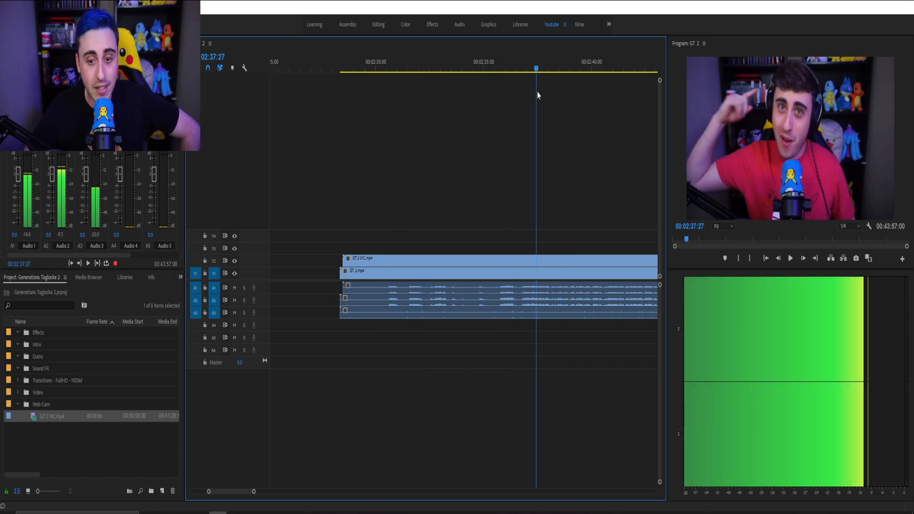
key("space")
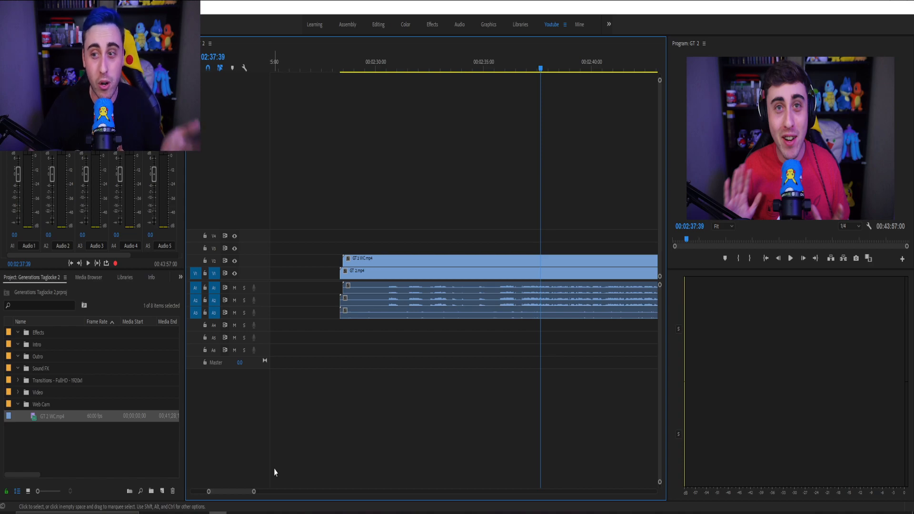
Split the clips on V1, V2, A1, A2 and A3 at 00:03:17:43, just before the speech resumes.
left_click_drag(254, 492, 281, 492)
scroll(427, 473, "down", 5)
scroll(397, 448, "up", 1)
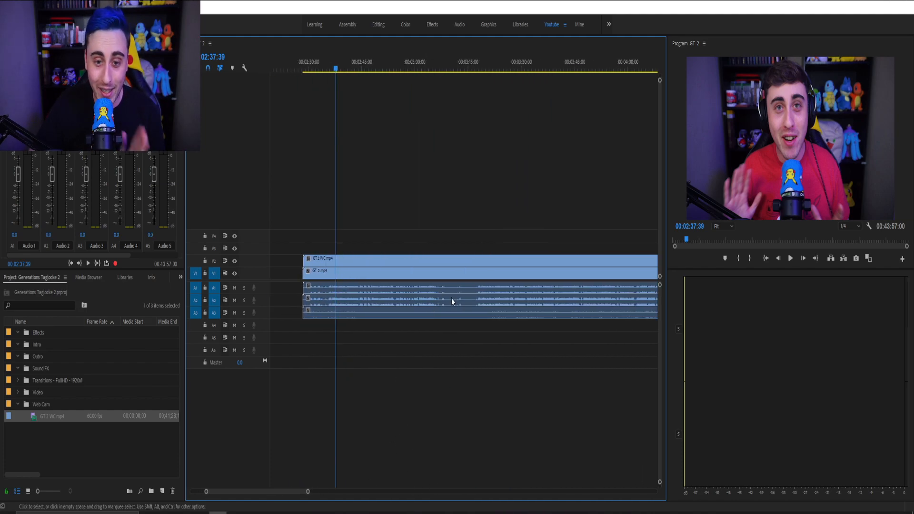
left_click(474, 68)
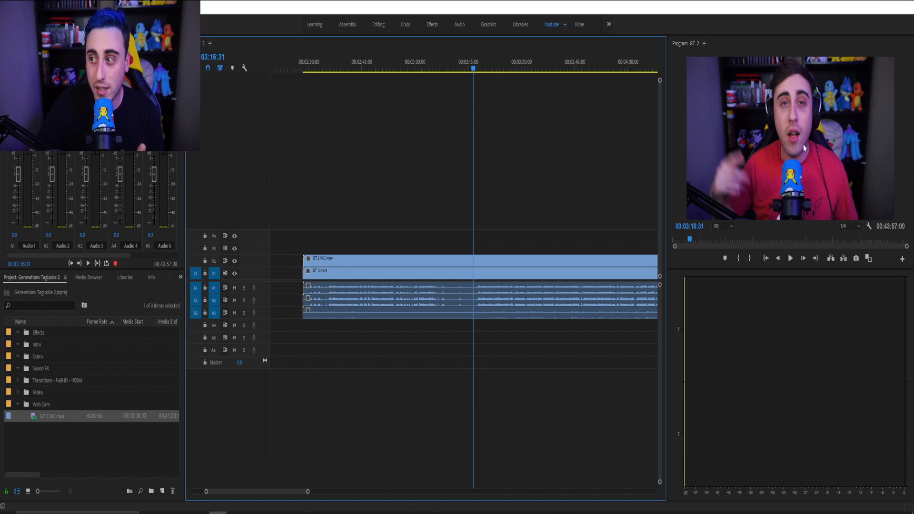
left_click_drag(309, 493, 248, 492)
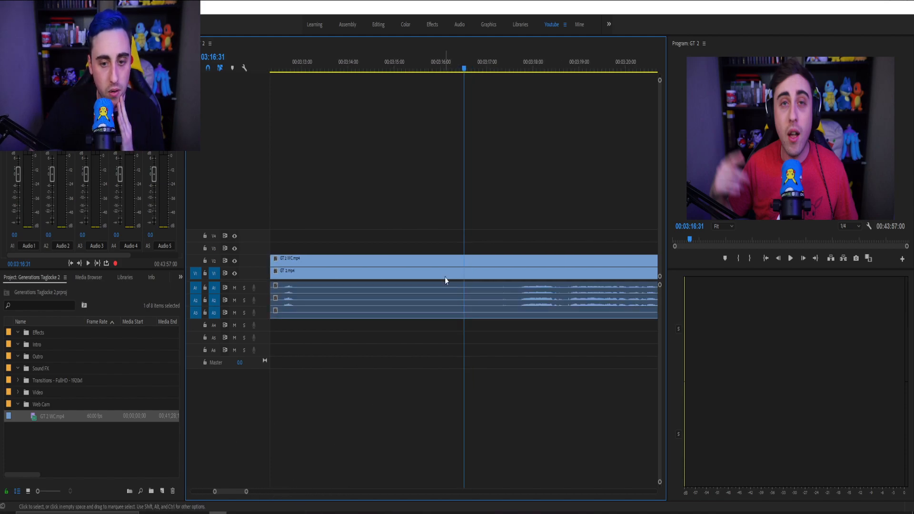
left_click(507, 69)
left_click_drag(506, 70, 520, 74)
key("c")
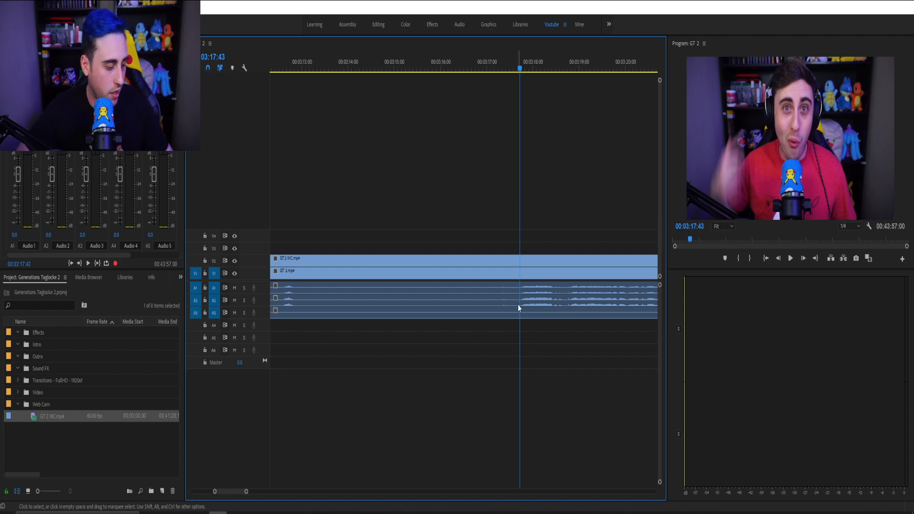
left_click(521, 260)
left_click(521, 274)
left_click(521, 288)
left_click(521, 301)
left_click(521, 313)
key("v")
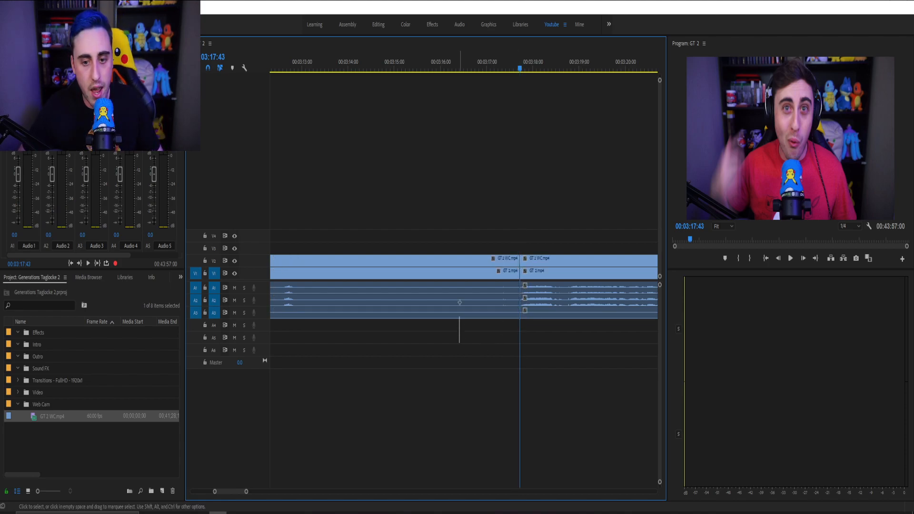
Remove the section before the cut on all tracks and close the gap it leaves.
left_click(460, 262)
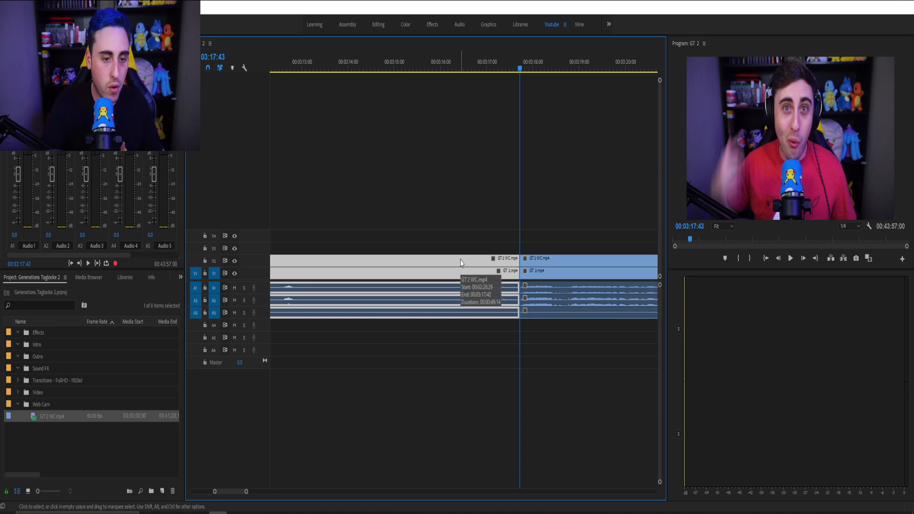
left_click_drag(246, 492, 326, 487)
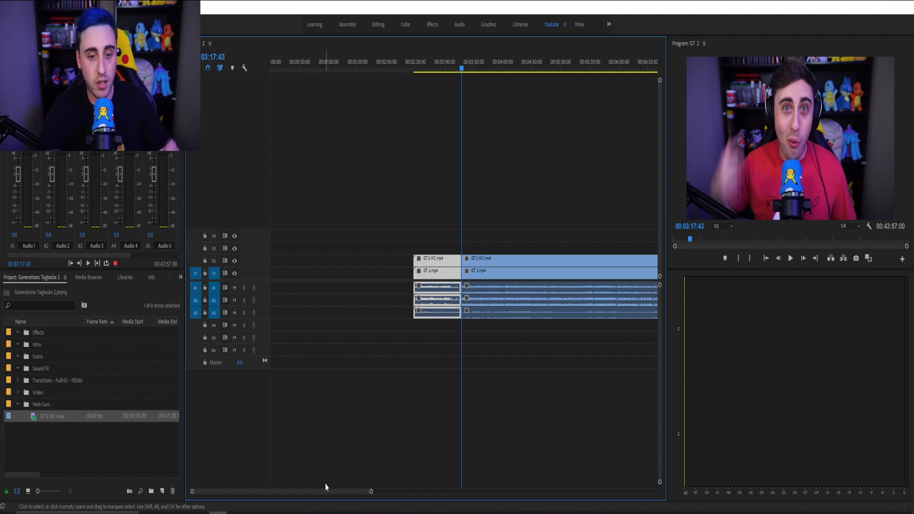
left_click_drag(372, 492, 320, 492)
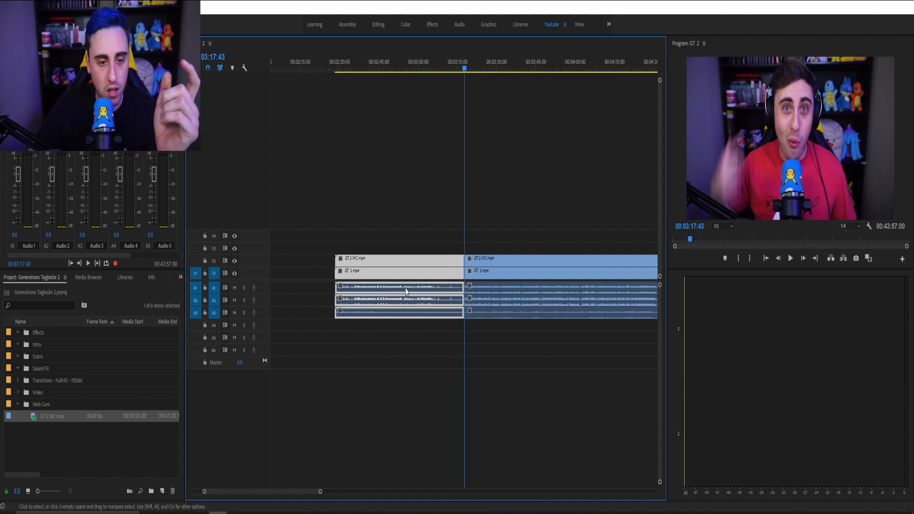
key("q")
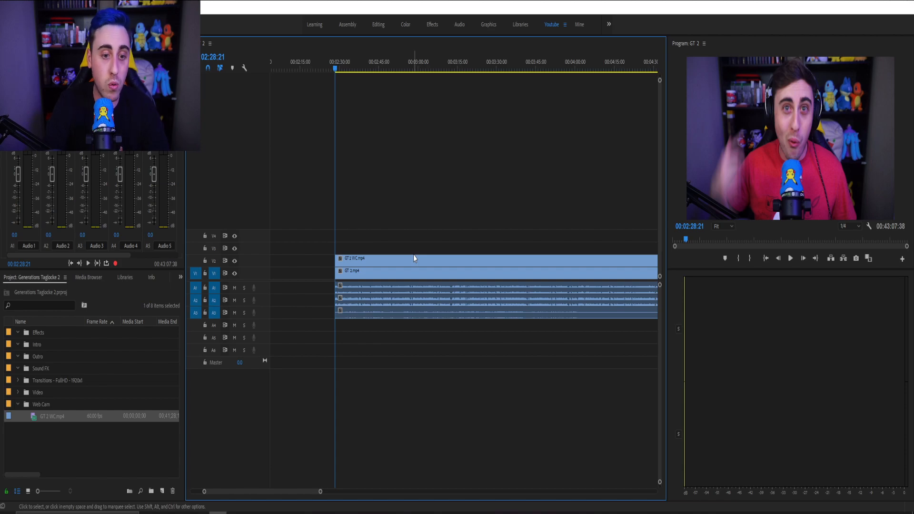
Split the clips on all video and audio tracks at about 00:02:50 and again at about 00:03:11.
key("c")
left_click(394, 259)
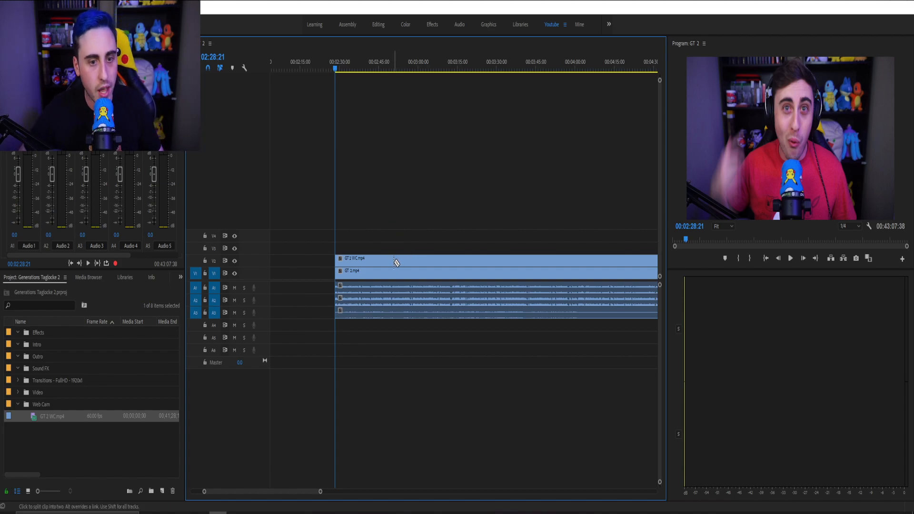
left_click(396, 271)
left_click(394, 287)
left_click(394, 300)
left_click(395, 312)
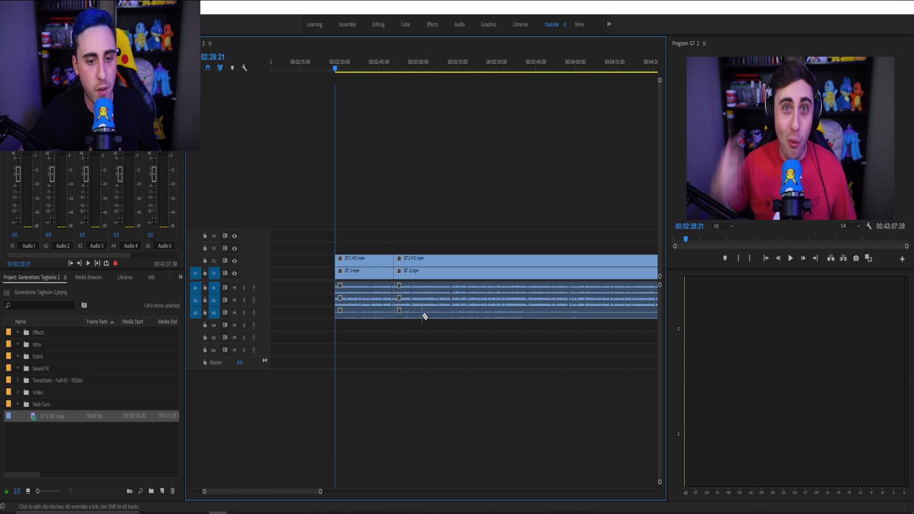
left_click(450, 260)
left_click(450, 272)
left_click(450, 300)
left_click(450, 312)
key("v")
Try deleting the middle section and moving the following clips back to close the gap, and undo both changes.
left_click(418, 267)
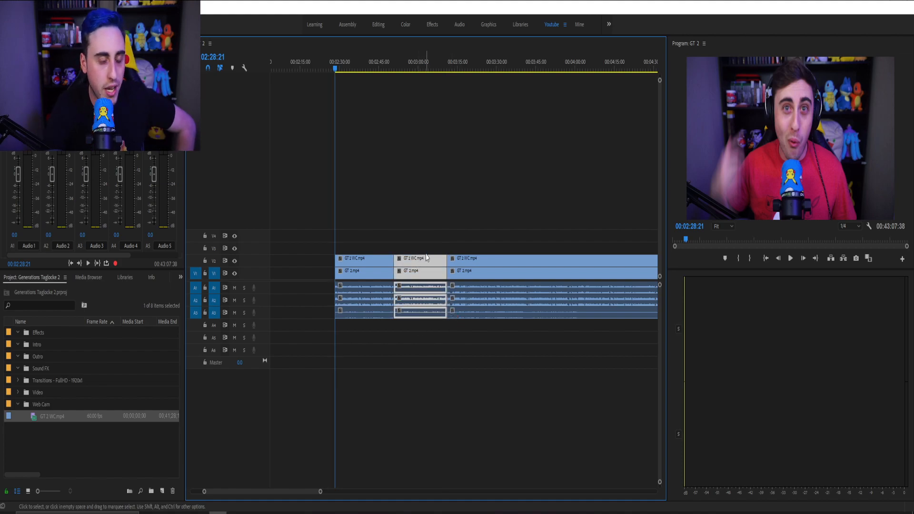
key("Delete")
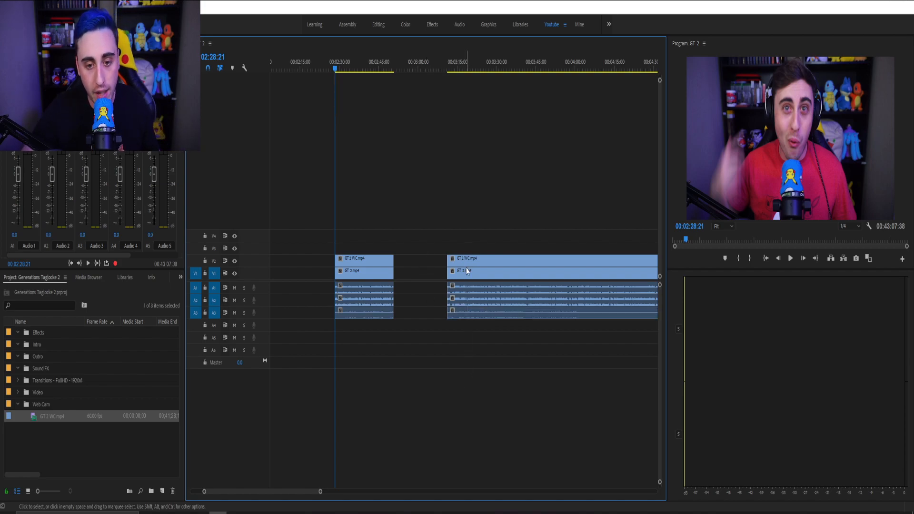
left_click_drag(468, 340, 466, 265)
left_click_drag(465, 262, 411, 263)
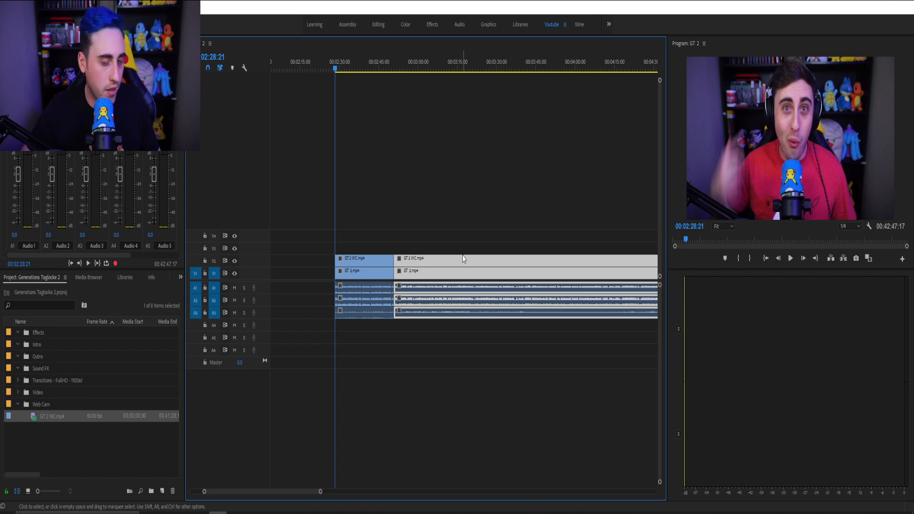
key("ctrl+z")
key("ctrl+z")
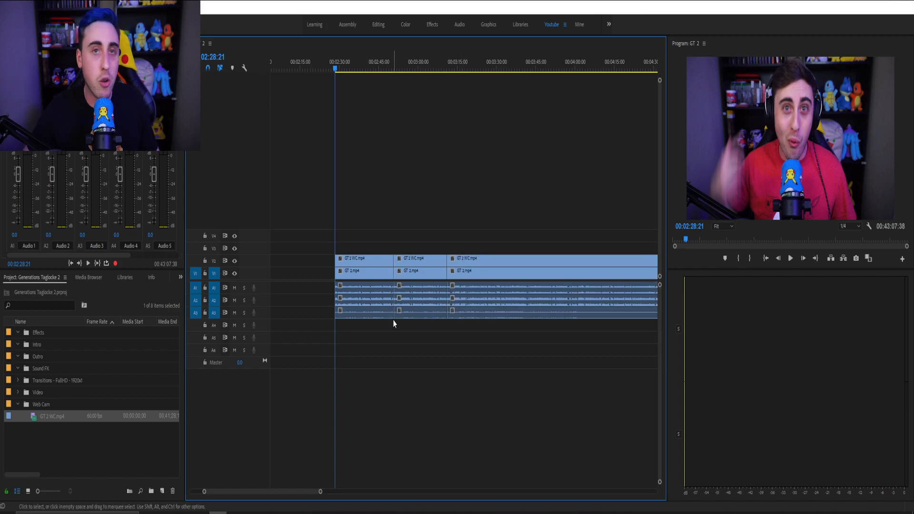
Try a ripple delete of the middle section on all tracks, and undo it together with the cuts.
left_click_drag(415, 339, 425, 260)
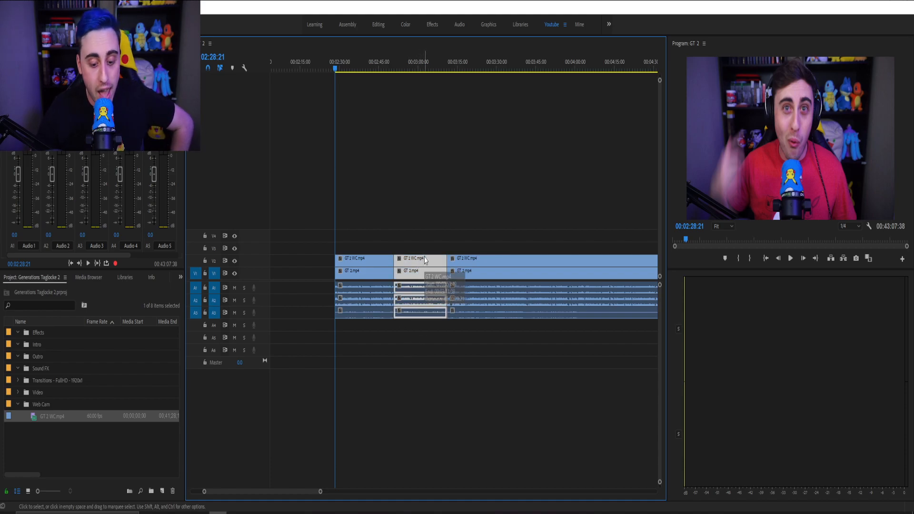
key("shift+Delete")
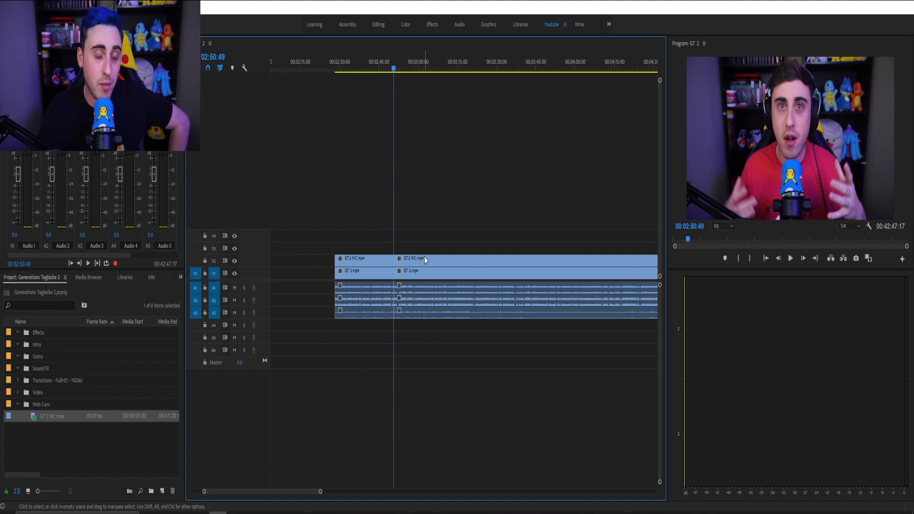
key("ctrl+z")
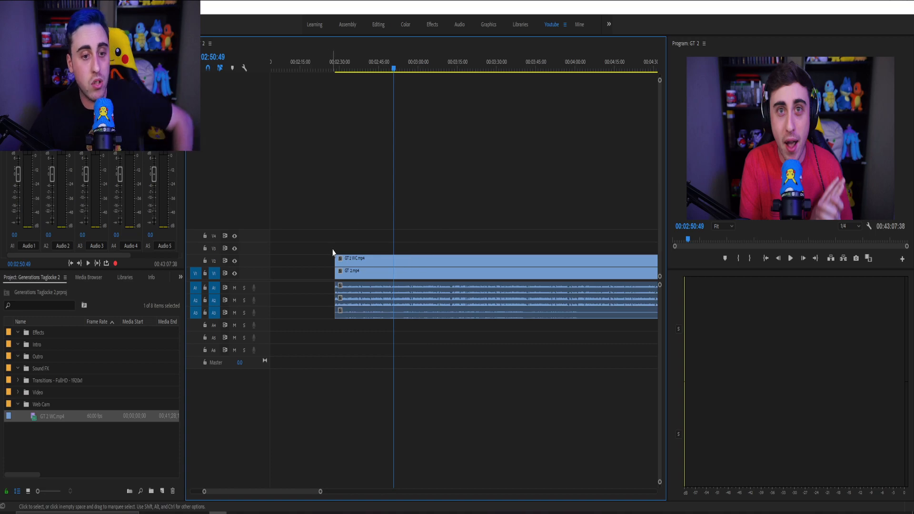
Review the webcam footage at the start of the clips and at several points between about 16 and 28 minutes.
left_click(338, 62)
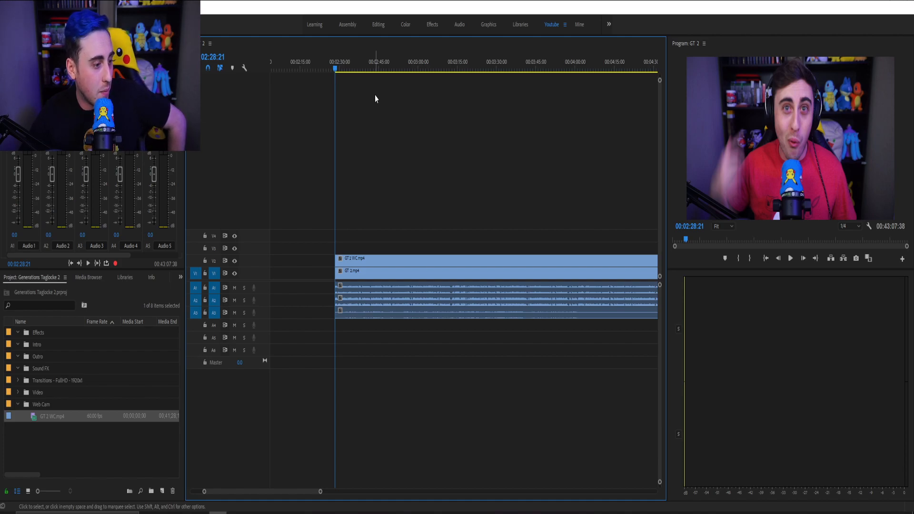
left_click_drag(321, 491, 634, 482)
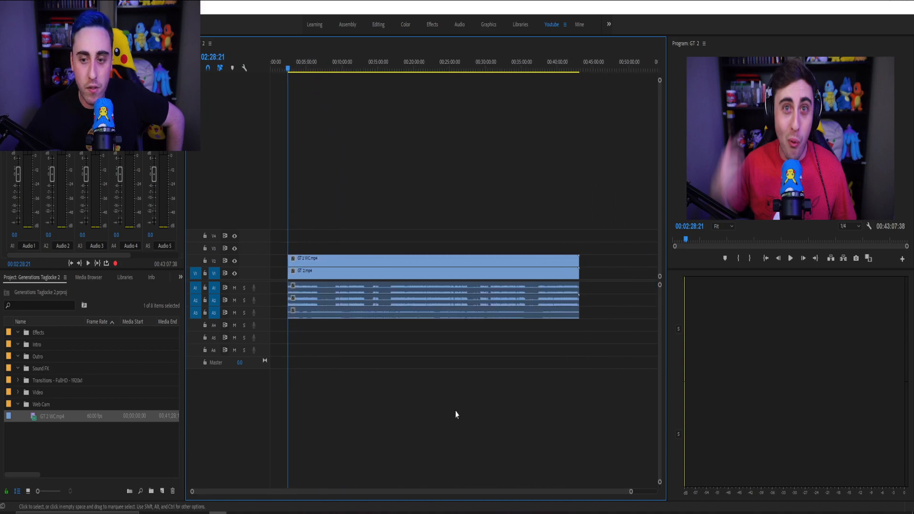
left_click(467, 72)
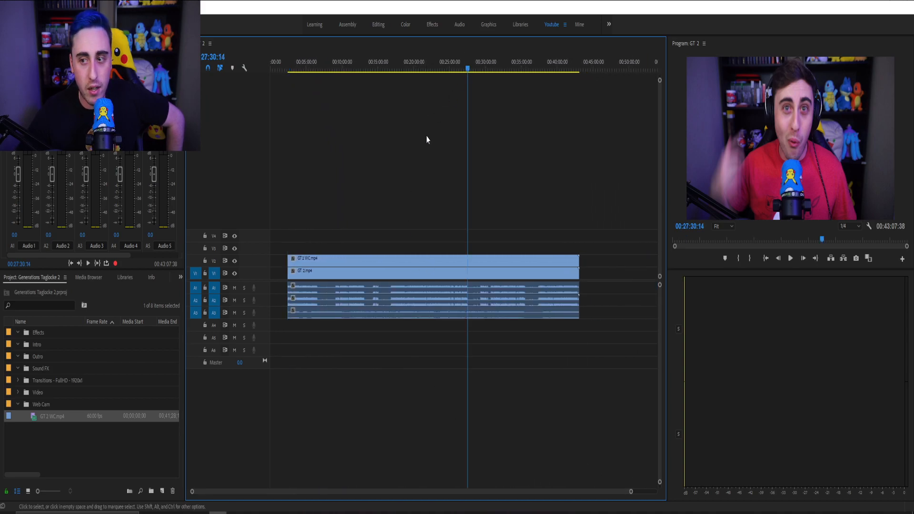
left_click(448, 72)
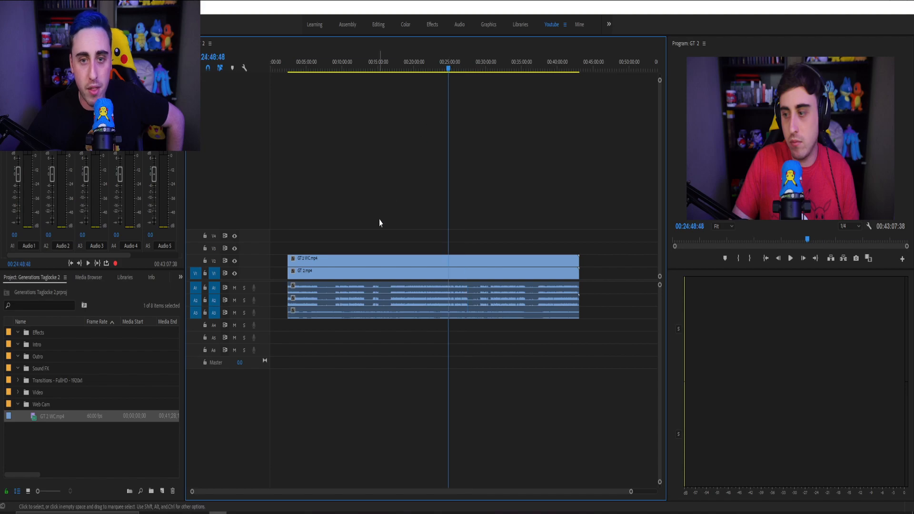
left_click(422, 71)
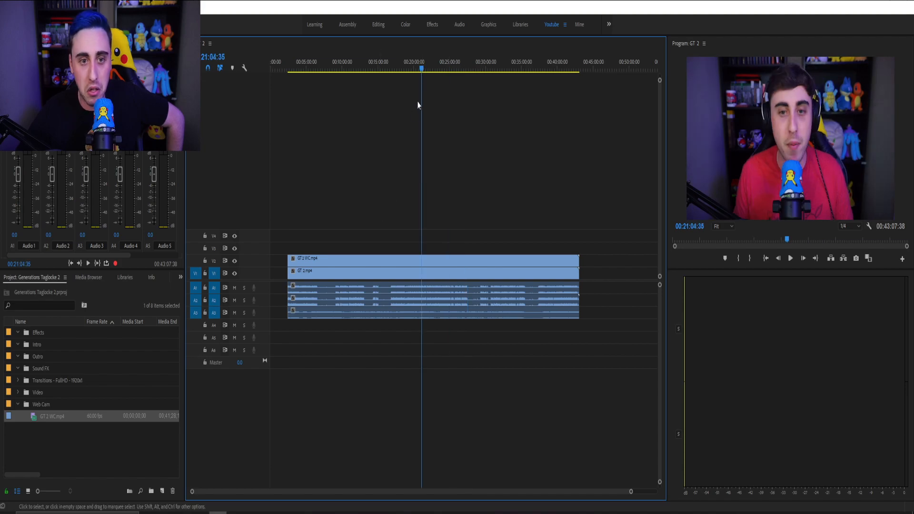
left_click(391, 71)
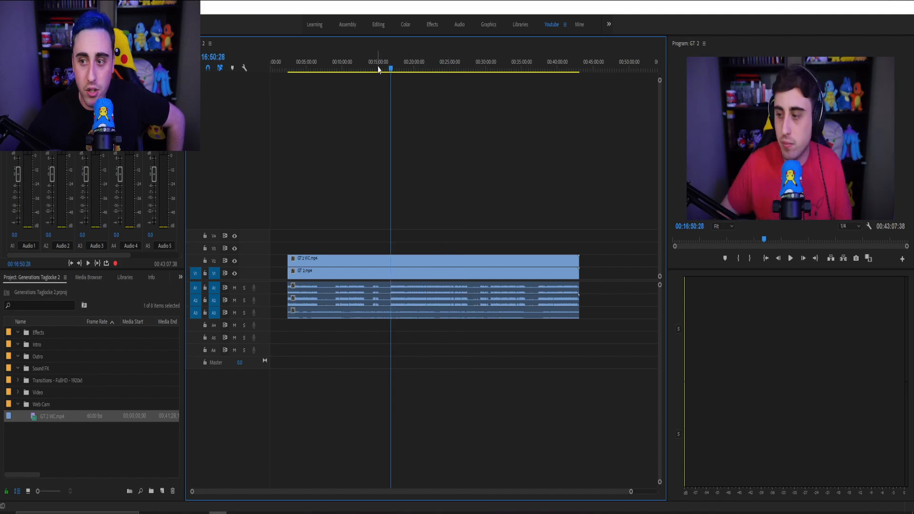
Play the clips from their start at about 00:02:28 and mute audio track A1 instead of A2.
left_click(378, 69)
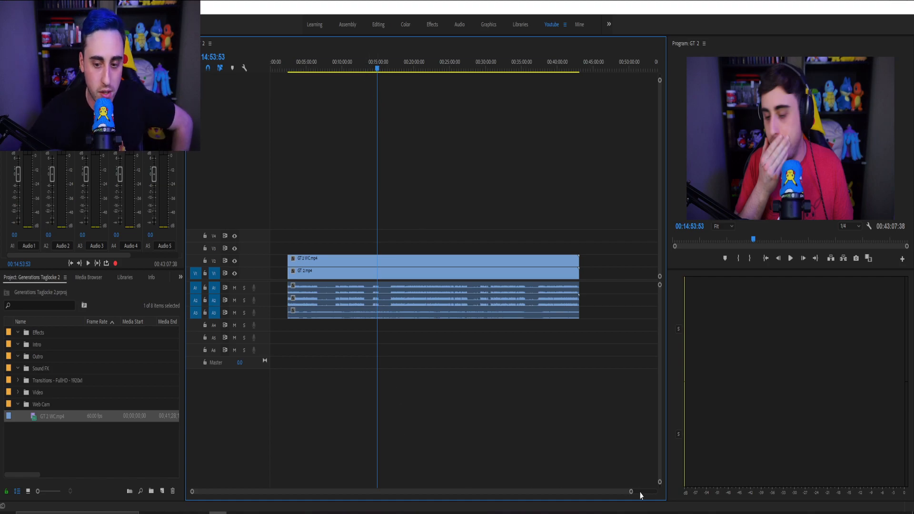
left_click_drag(630, 492, 656, 494)
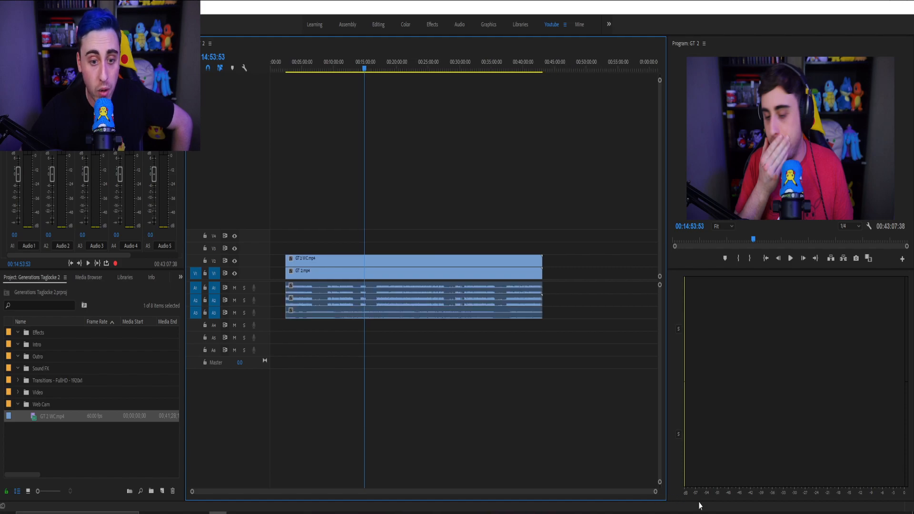
left_click(288, 68)
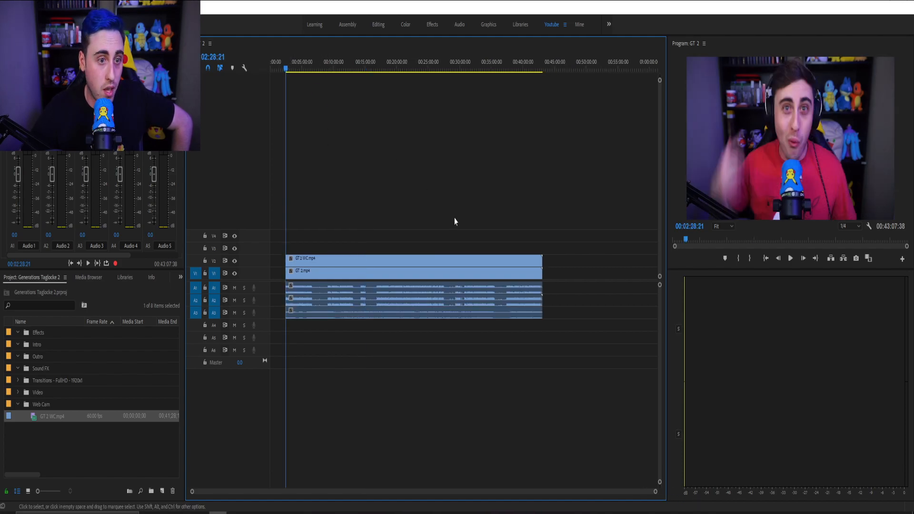
left_click_drag(656, 494, 620, 486)
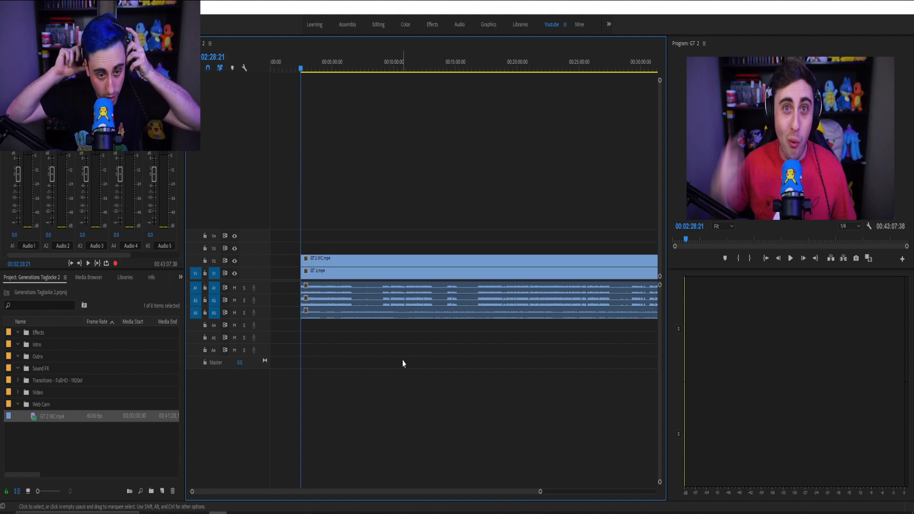
key("space")
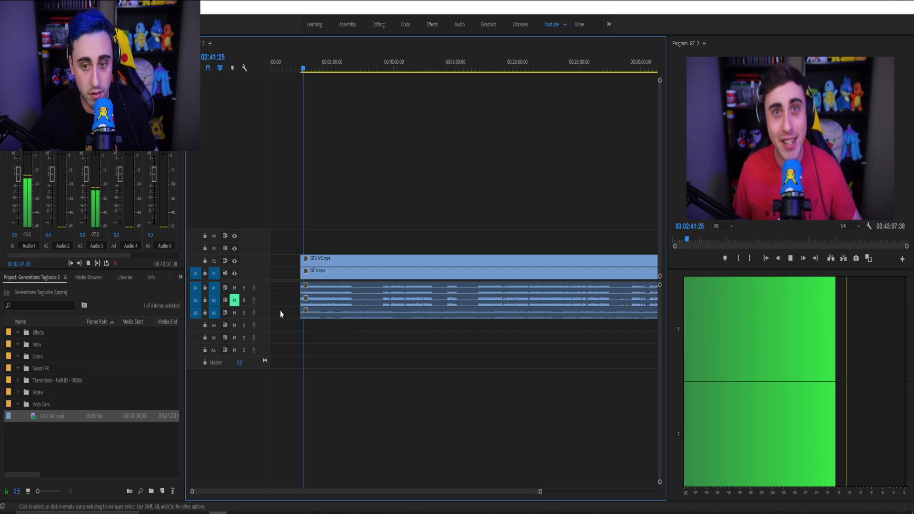
left_click(235, 300)
left_click(234, 287)
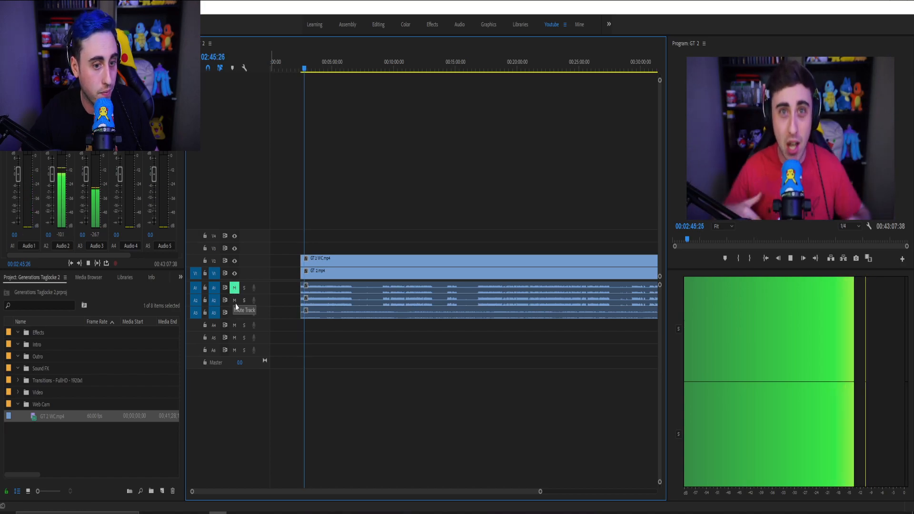
key("space")
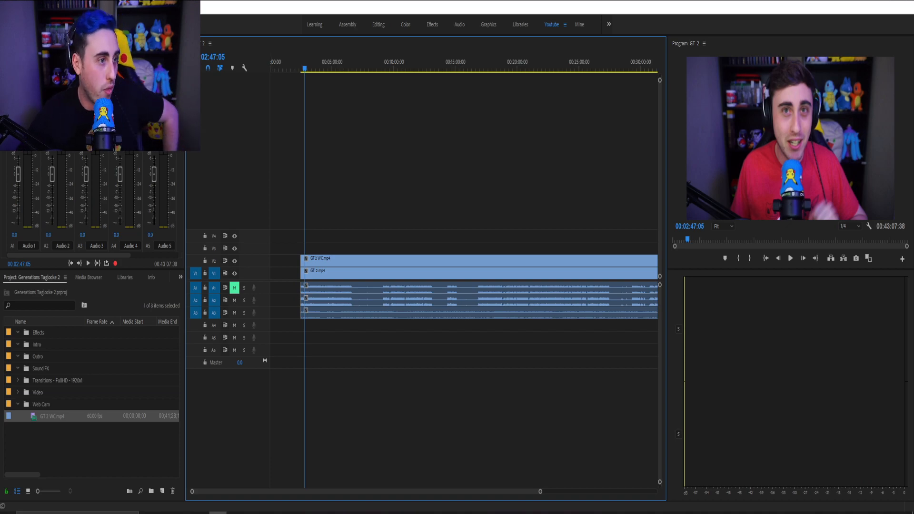
Open the Audio Hardware preferences and check which playback device the system is using.
left_click(5, 8)
mouse_move(16, 7)
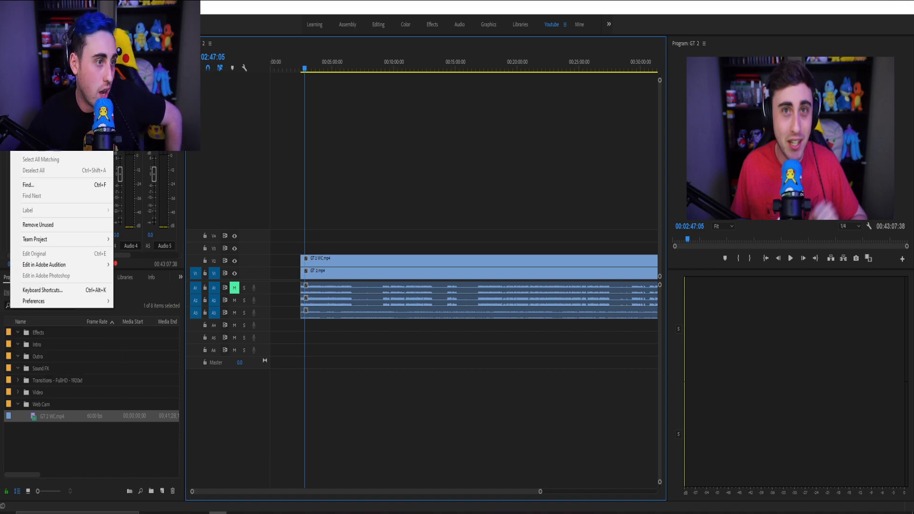
mouse_move(126, 8)
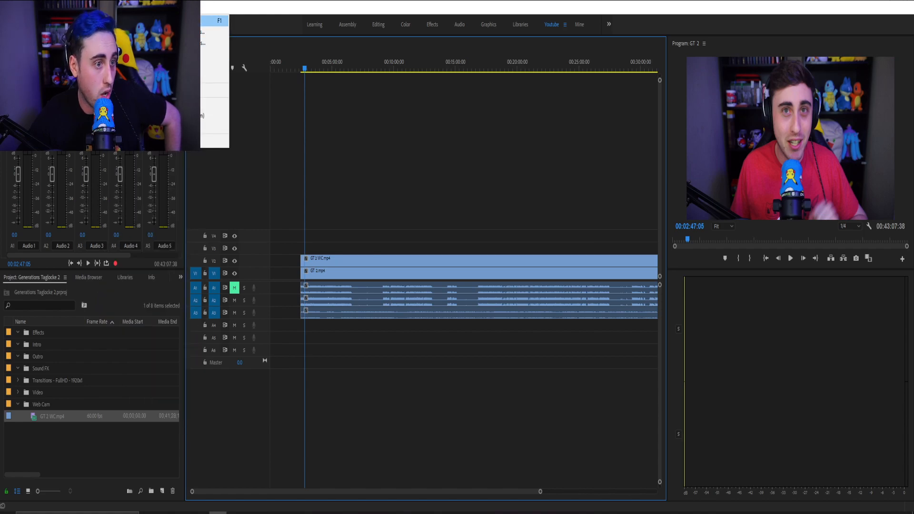
left_click(17, 8)
left_click(16, 8)
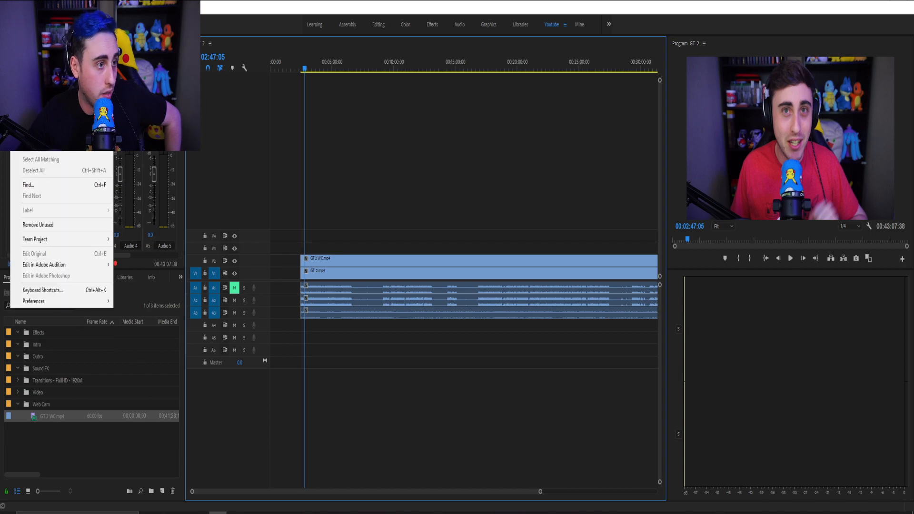
mouse_move(46, 8)
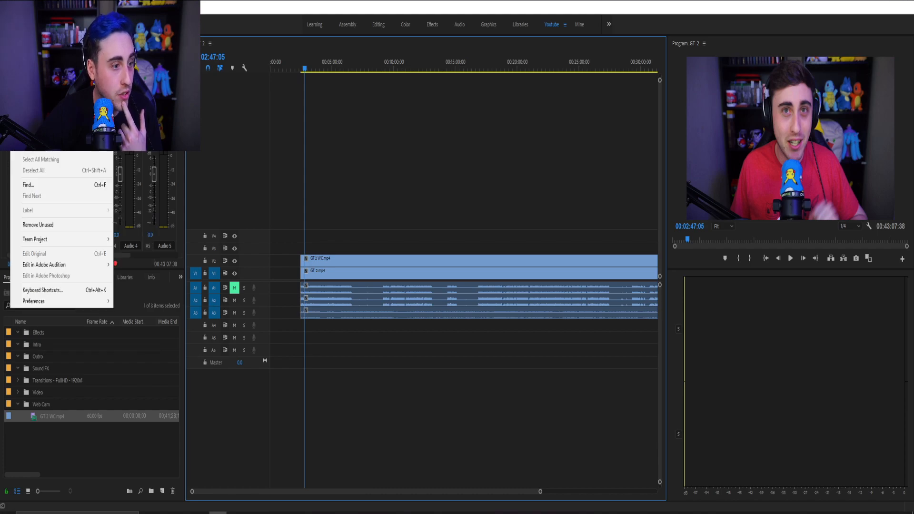
left_click(17, 7)
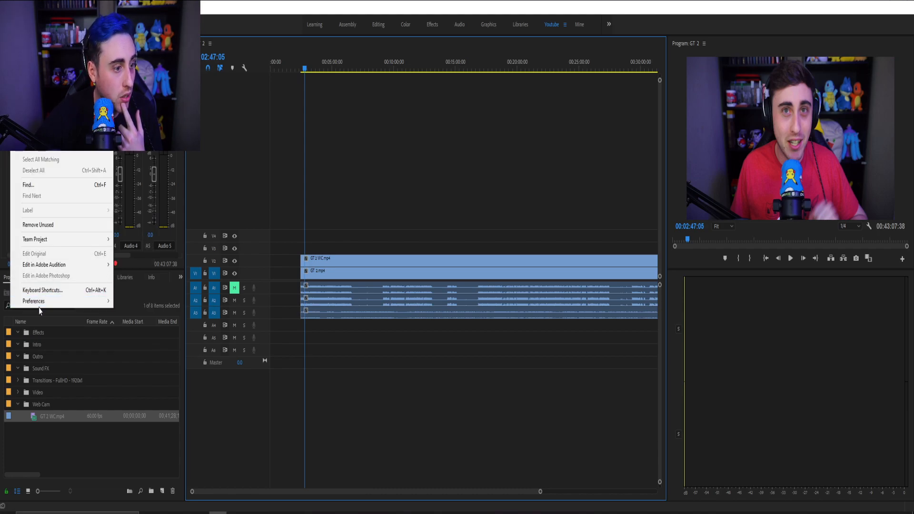
mouse_move(108, 304)
left_click(143, 312)
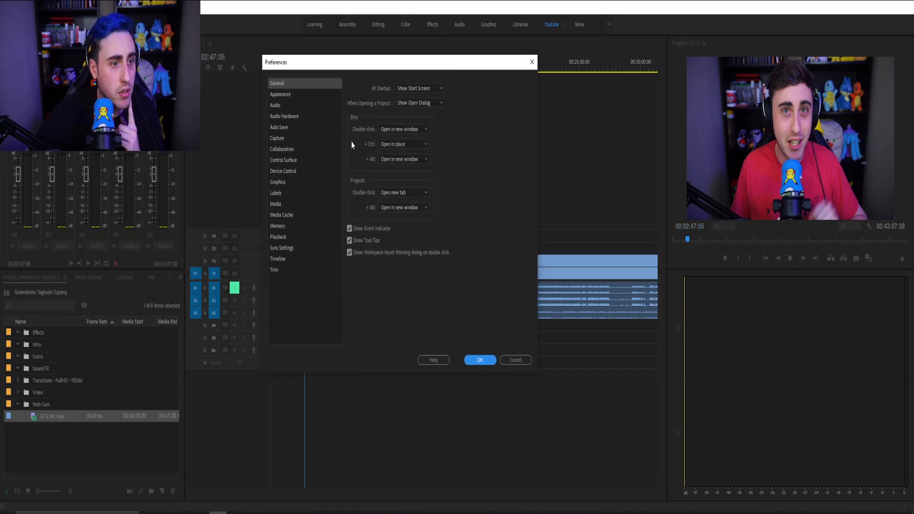
left_click(281, 105)
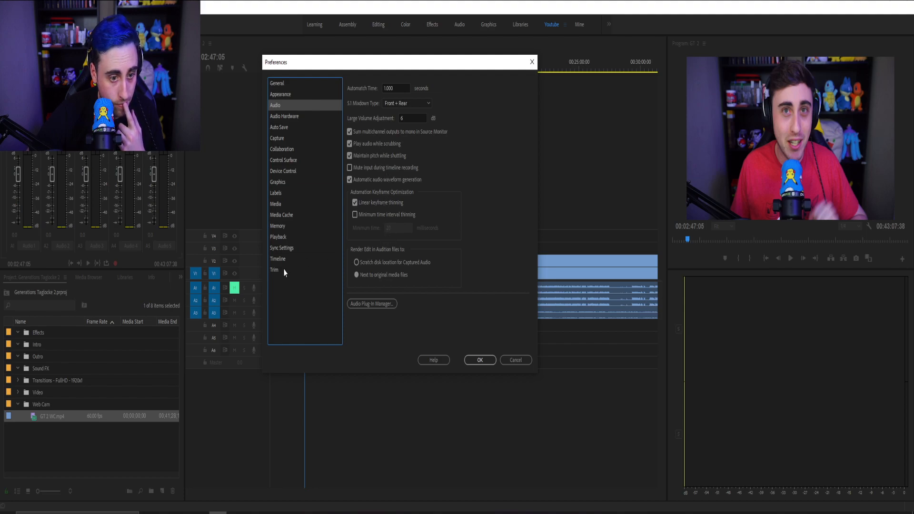
left_click(280, 118)
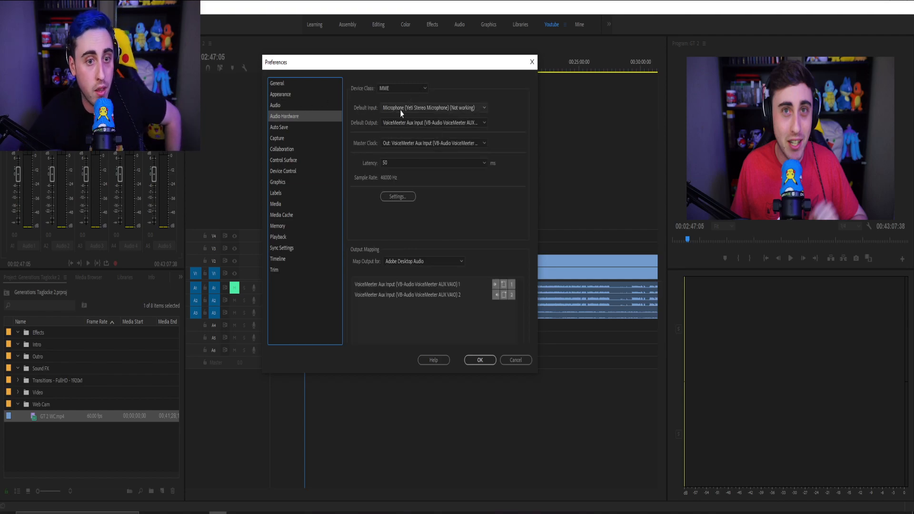
right_click(867, 513)
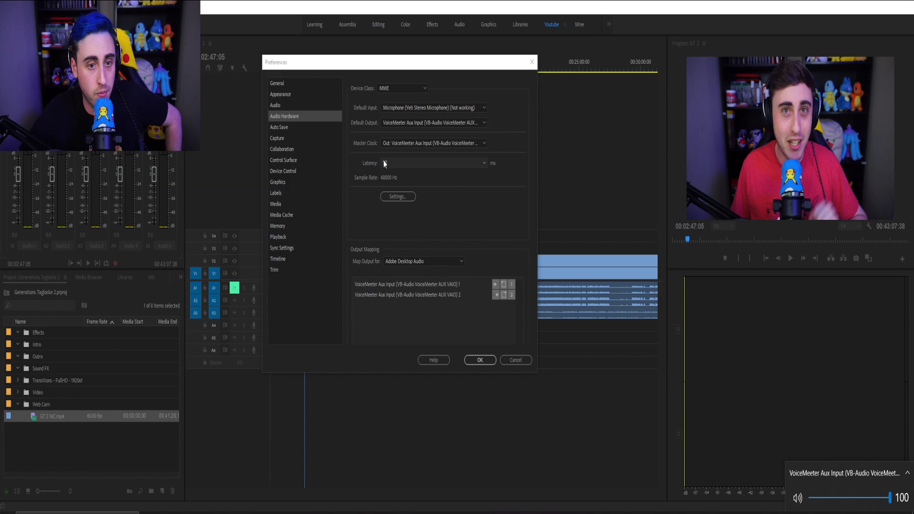
Try to set the default audio input to CABLE-A Output, look through the default output devices, and cancel the preferences.
left_click(402, 109)
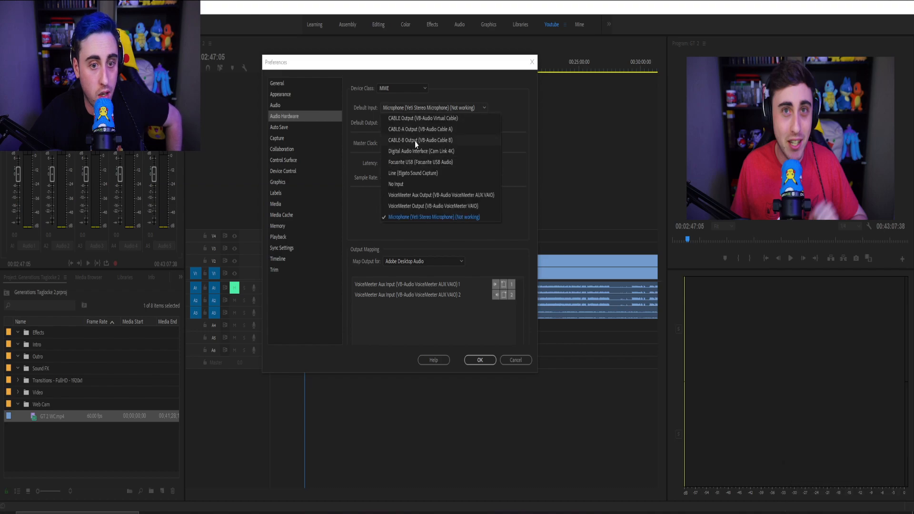
left_click(434, 129)
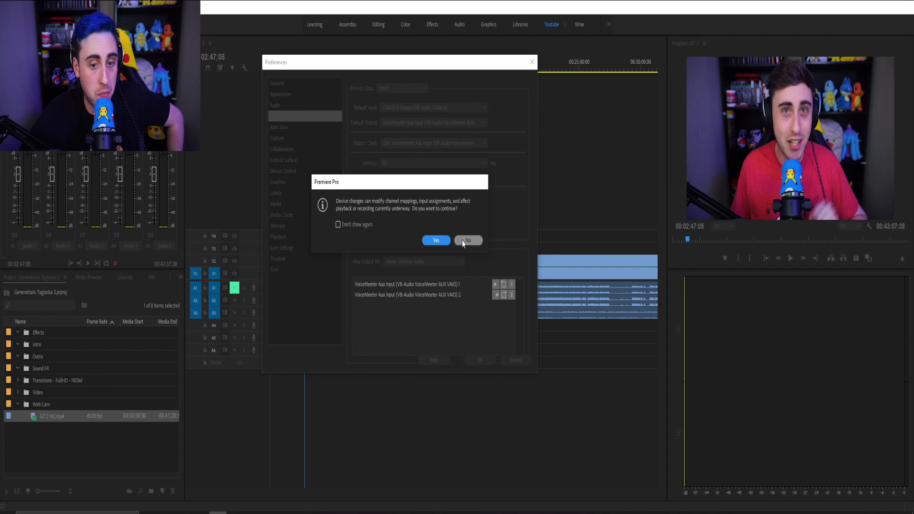
left_click(447, 241)
left_click(416, 125)
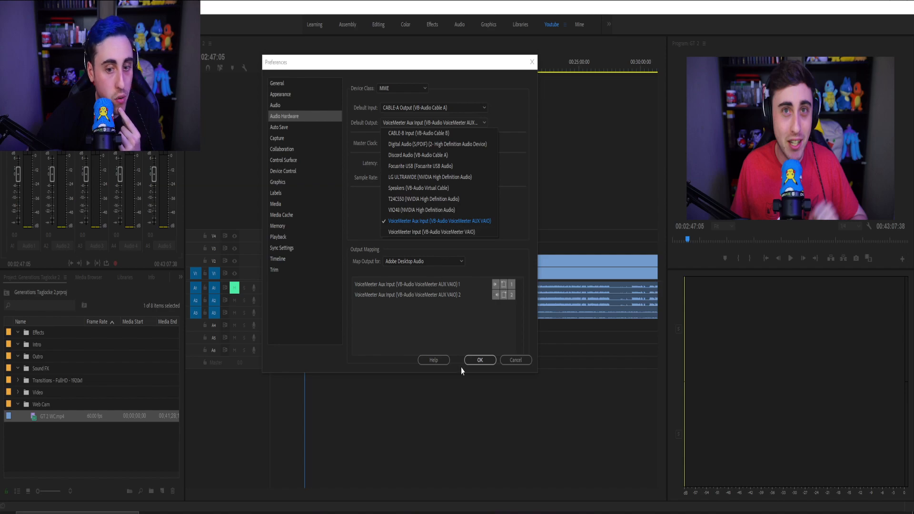
left_click(527, 364)
left_click(508, 361)
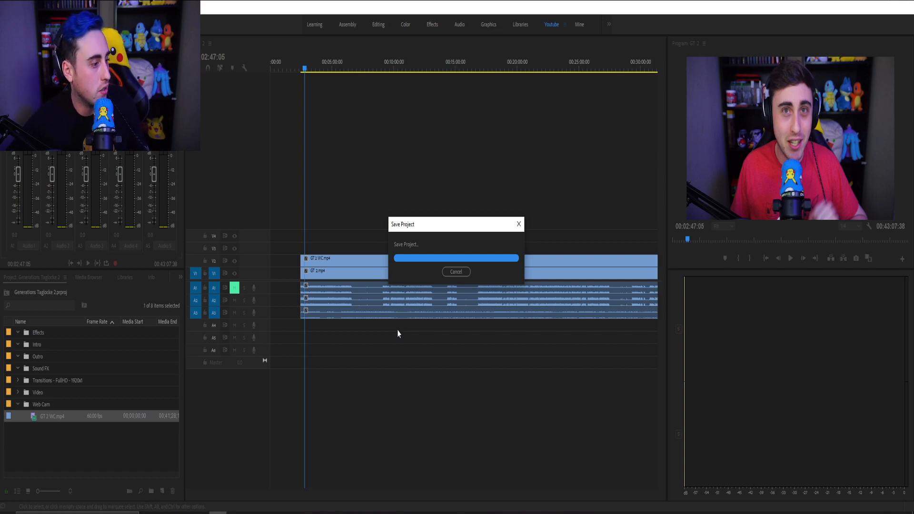
Play a few seconds to check the sound, and switch the system playback device to VoiceMeeter Input at volume 100.
key("space")
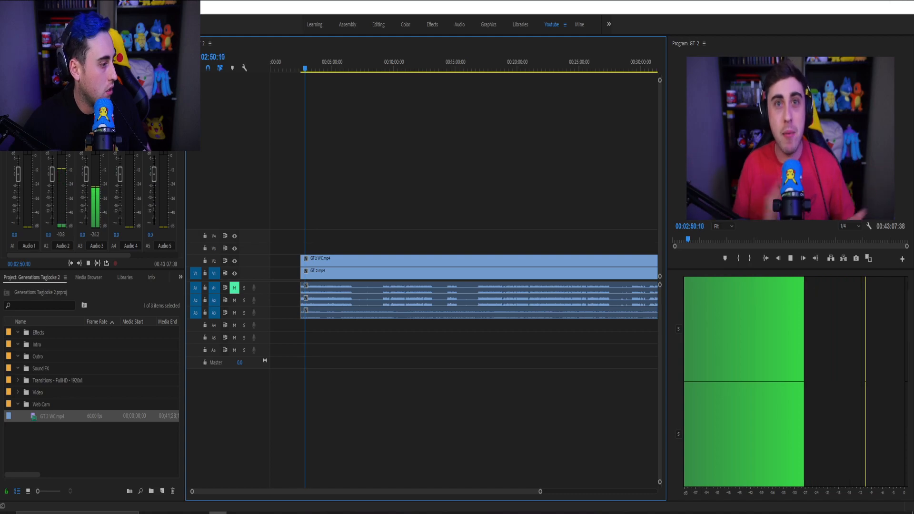
key("space")
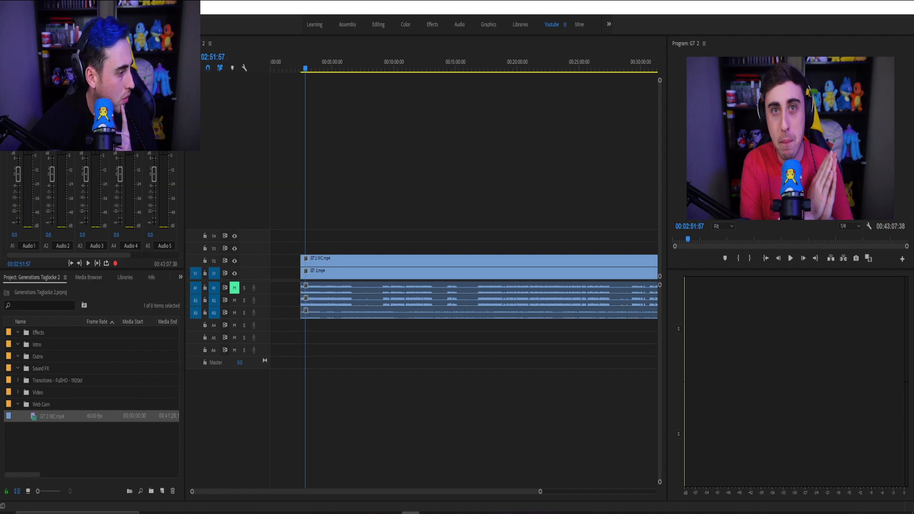
left_click(868, 513)
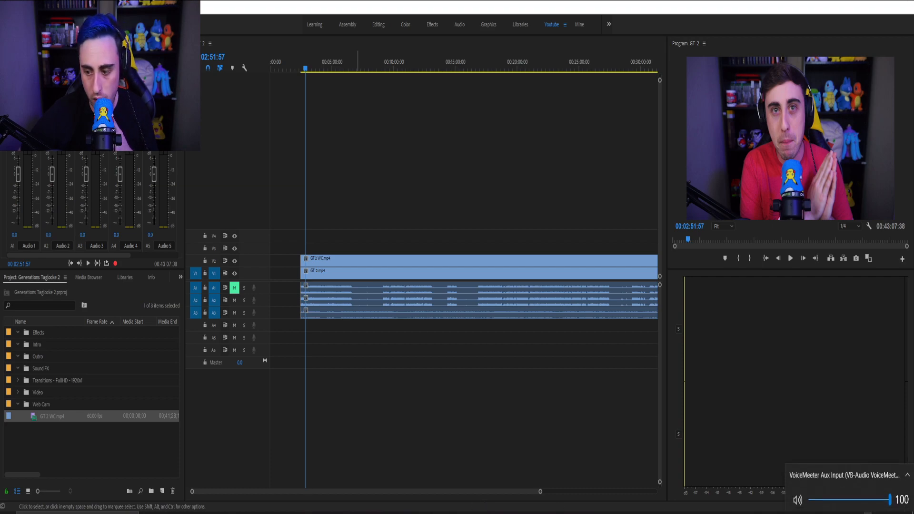
left_click(842, 481)
scroll(840, 464, "down", 1)
scroll(841, 464, "up", 1)
scroll(842, 464, "down", 6)
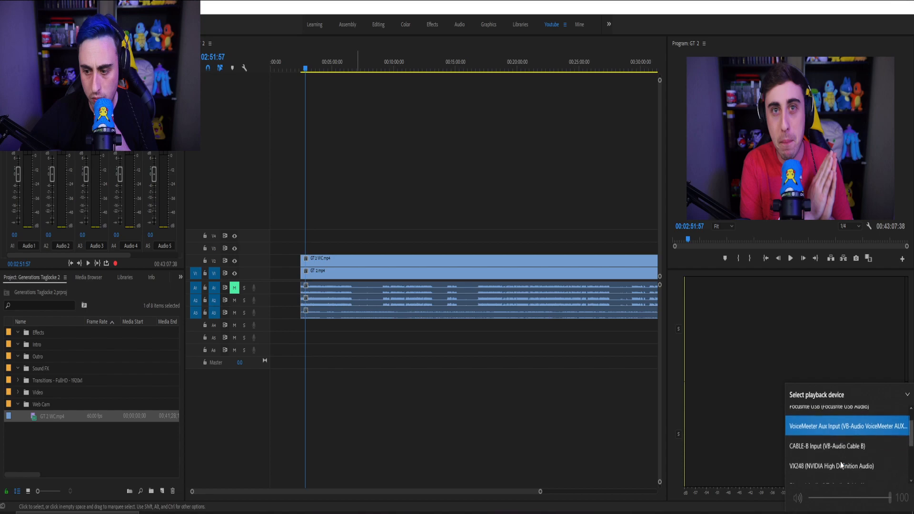
left_click(840, 455)
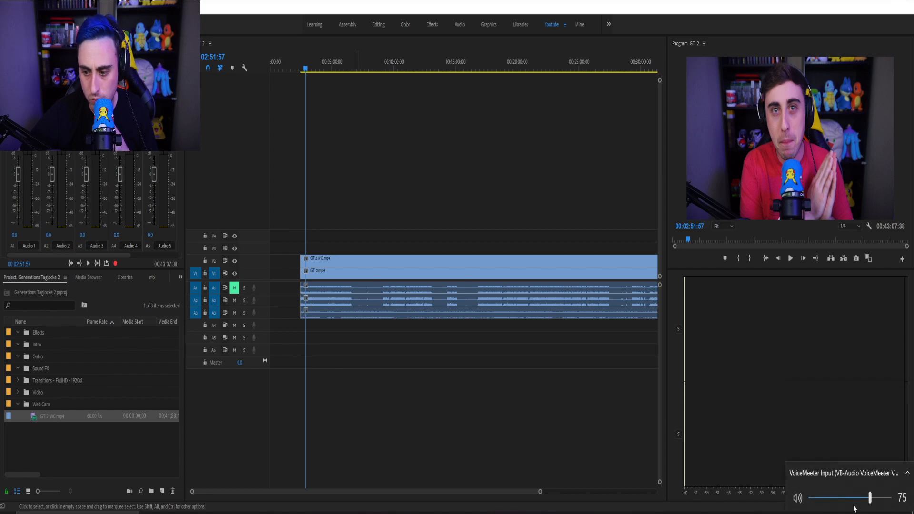
left_click(757, 513)
left_click(884, 513)
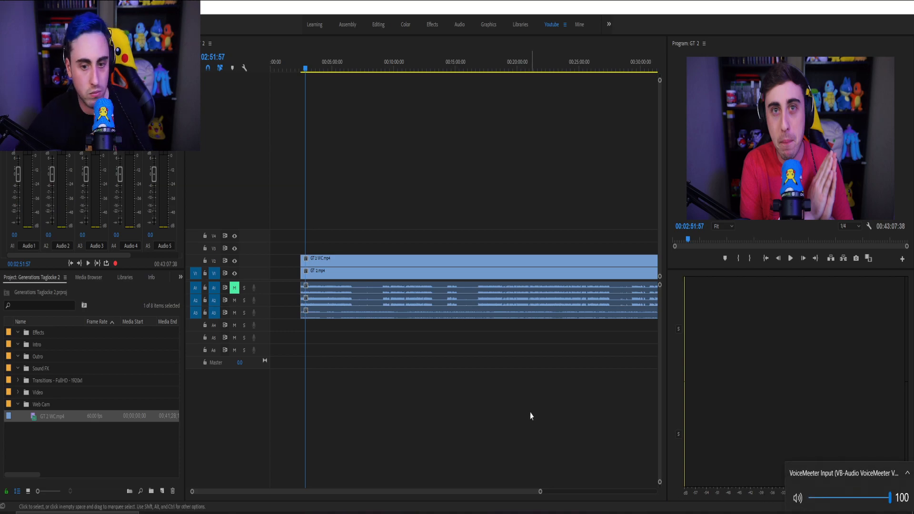
Test the timeline playback briefly and set the system playback device back to VoiceMeeter Aux Input.
left_click(407, 392)
key("space")
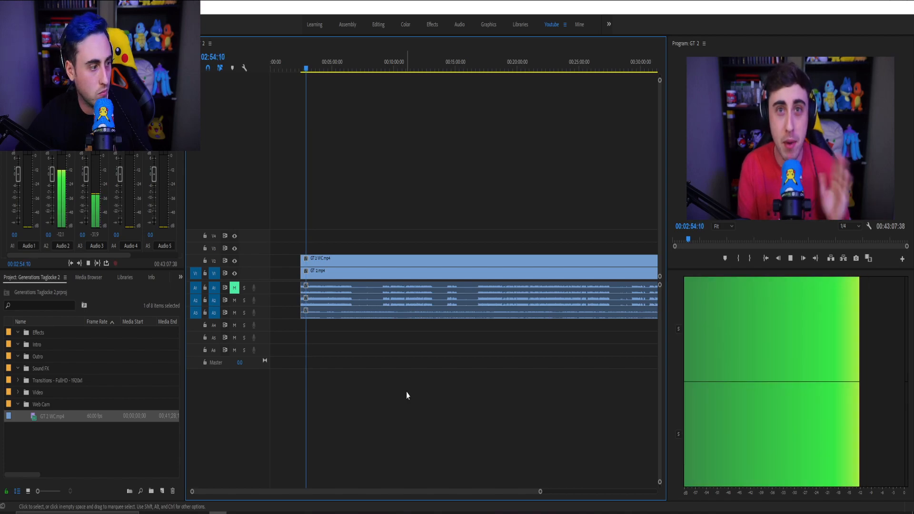
key("space")
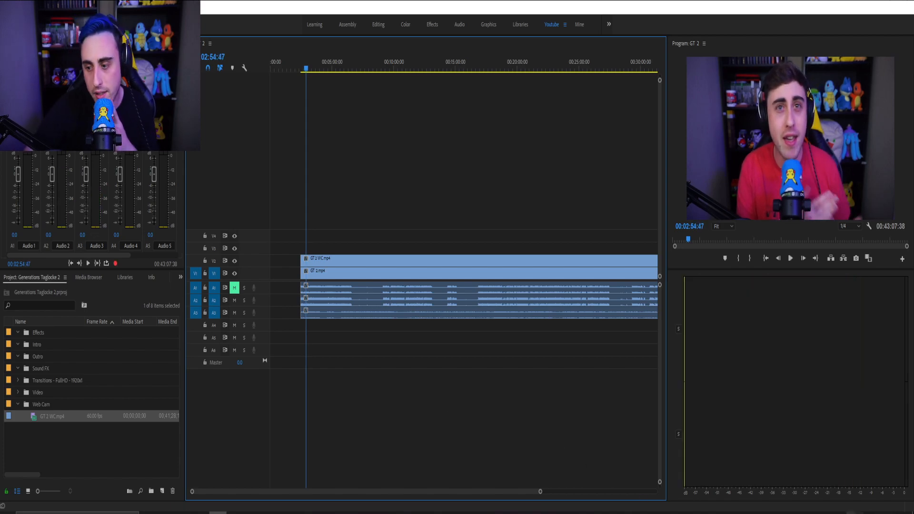
left_click(867, 513)
left_click(839, 475)
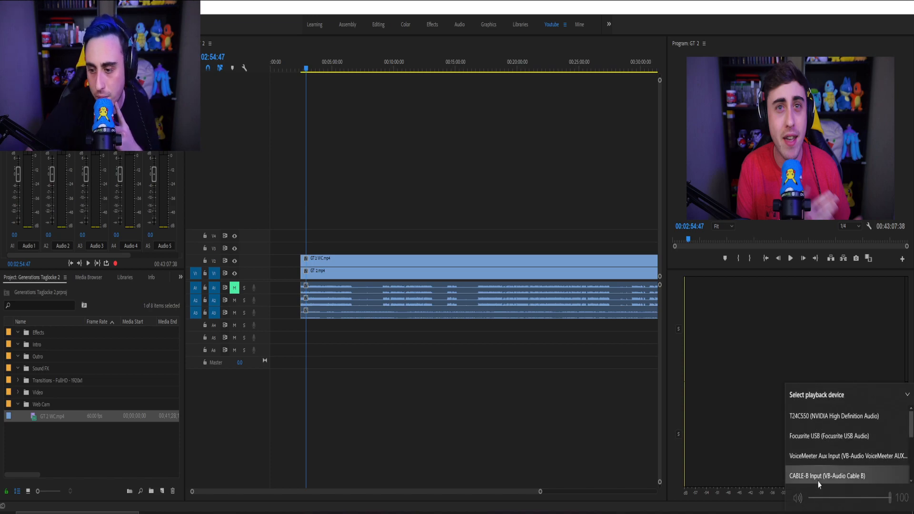
left_click(824, 461)
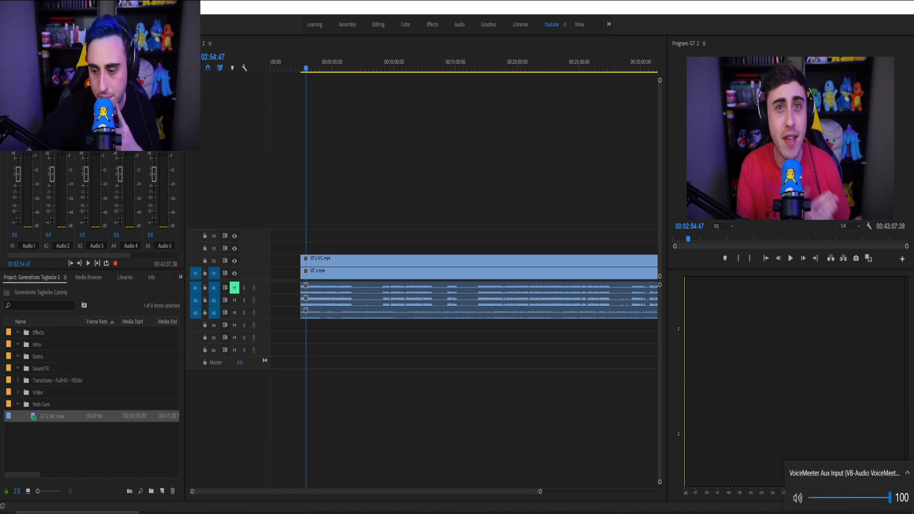
Switch to VoiceMeeter Banana, route the Voicemeeter VAIO strip to output A2 instead of A1, and close the mixer window.
left_click(868, 513)
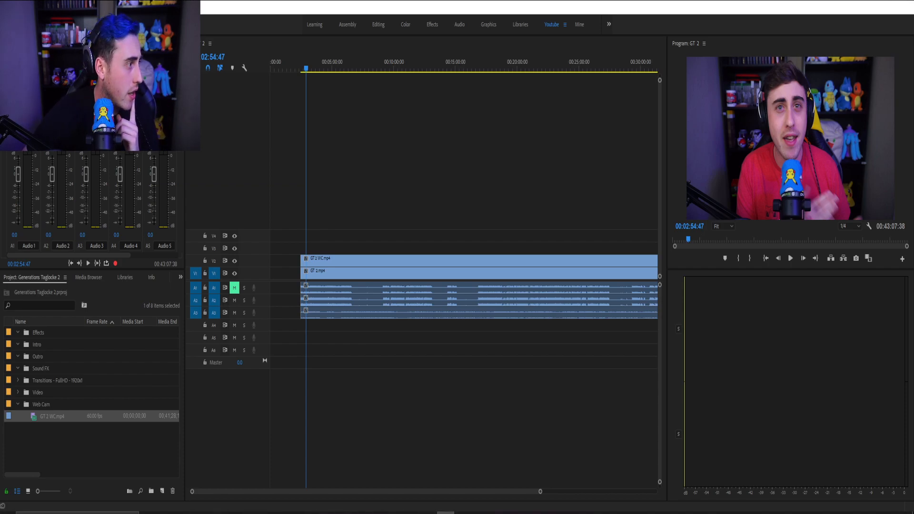
left_click_drag(270, 183, 385, 103)
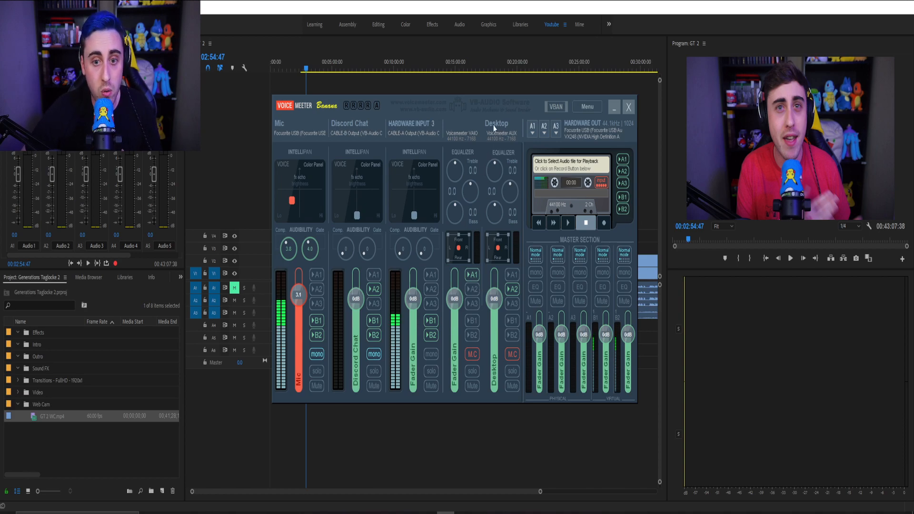
left_click(472, 275)
left_click(471, 289)
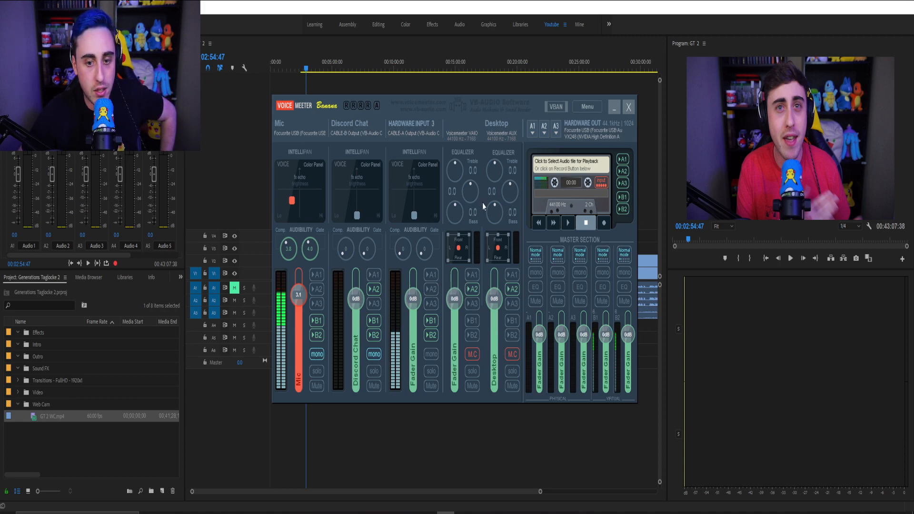
left_click_drag(483, 106, 313, 93)
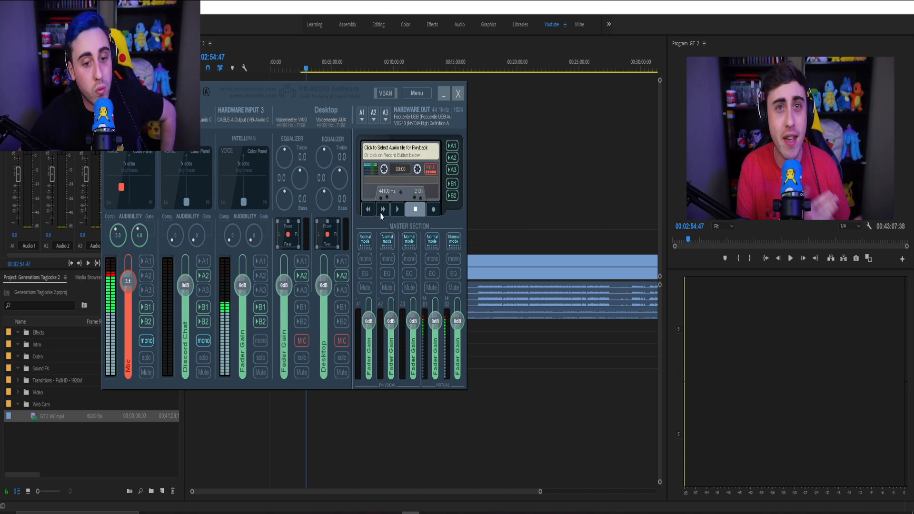
left_click(462, 97)
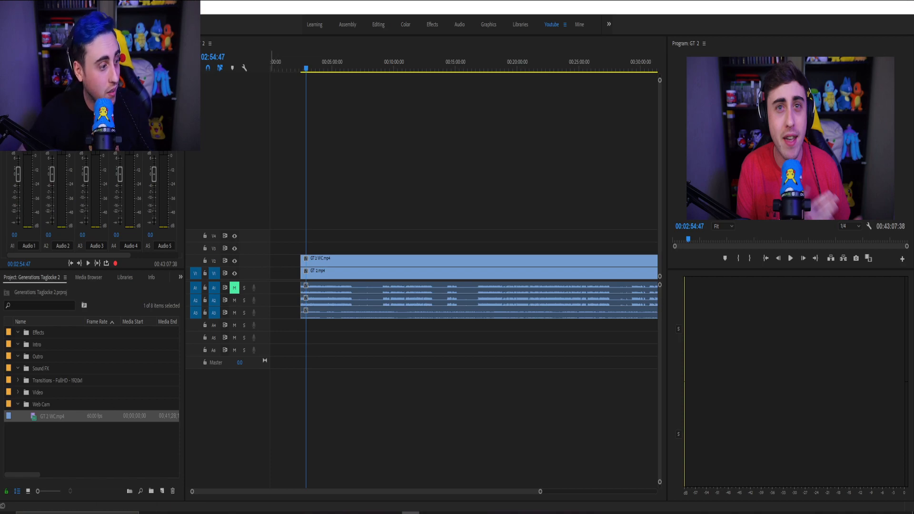
Play the timeline to check the sound, and select the webcam recording's audio clip on track A1.
left_click(359, 5)
key("space")
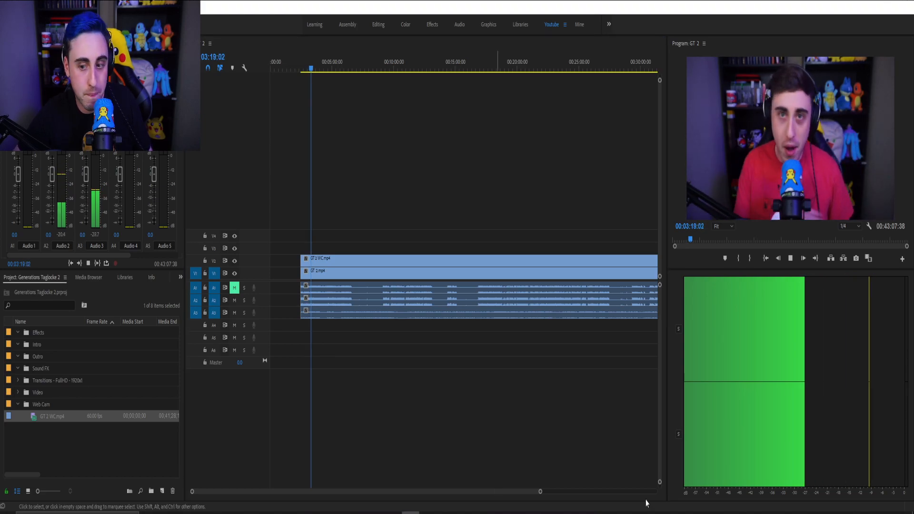
left_click(333, 306)
left_click(336, 291)
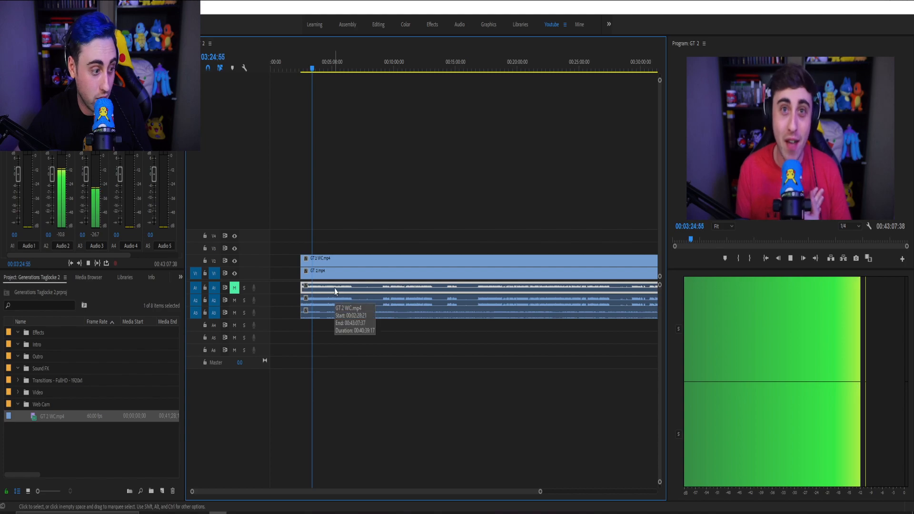
Stop playback and adjust the audio gain of the GT 2.mp4 clip on track A2.
left_click(393, 302)
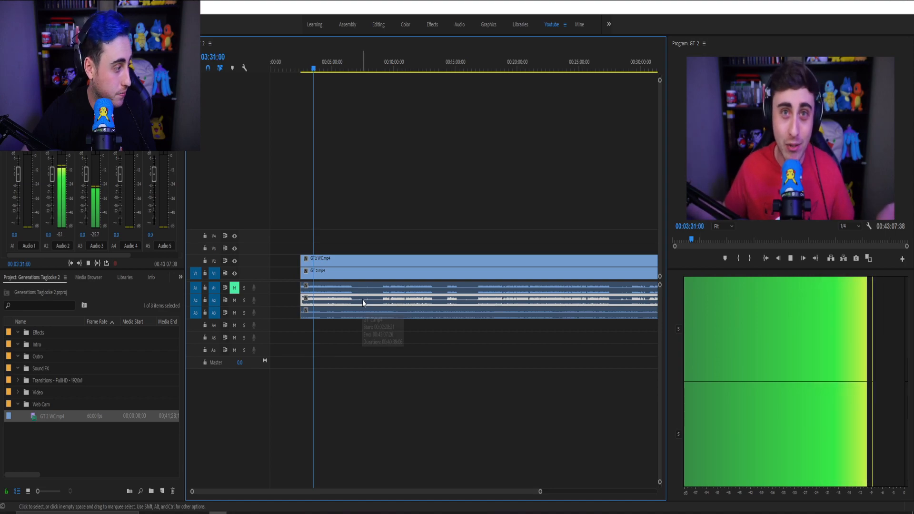
key("space")
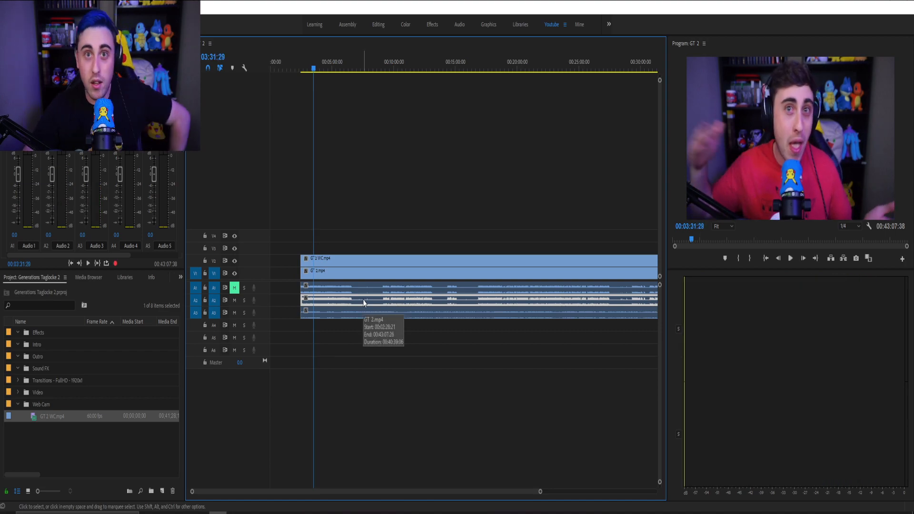
right_click(334, 309)
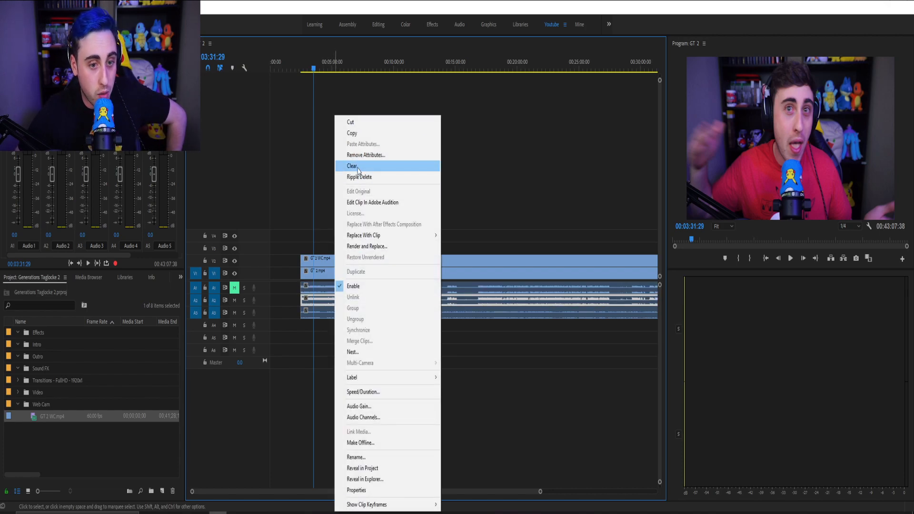
left_click(344, 391)
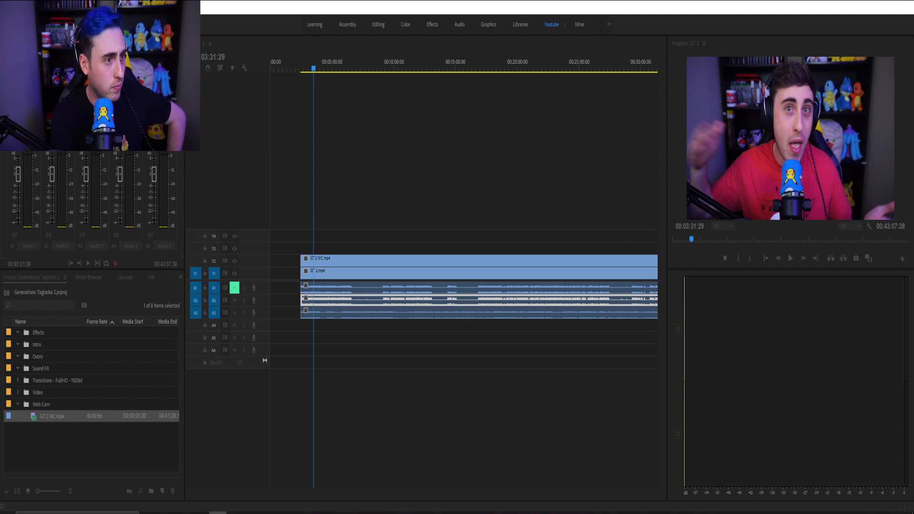
key("Return")
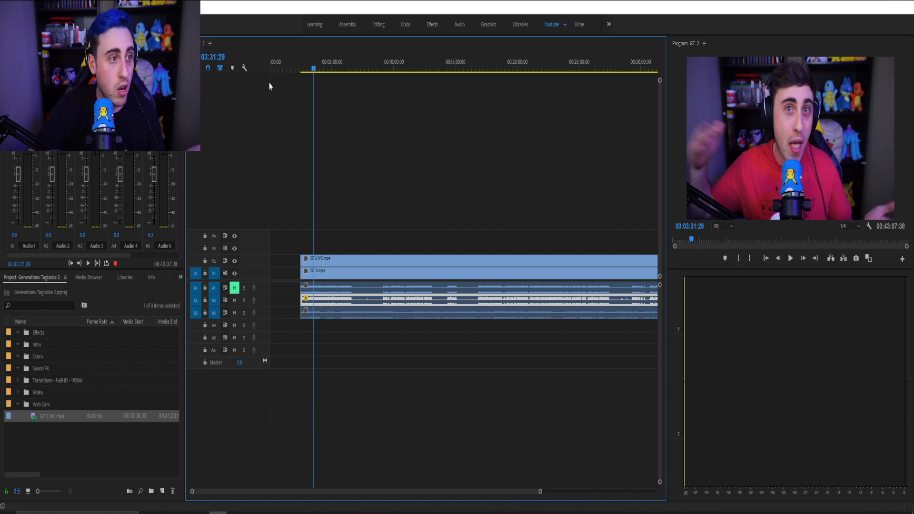
Check the system playback device, review the Audio Hardware output mapping for Adobe Desktop Audio, and accept the preferences.
left_click(867, 513)
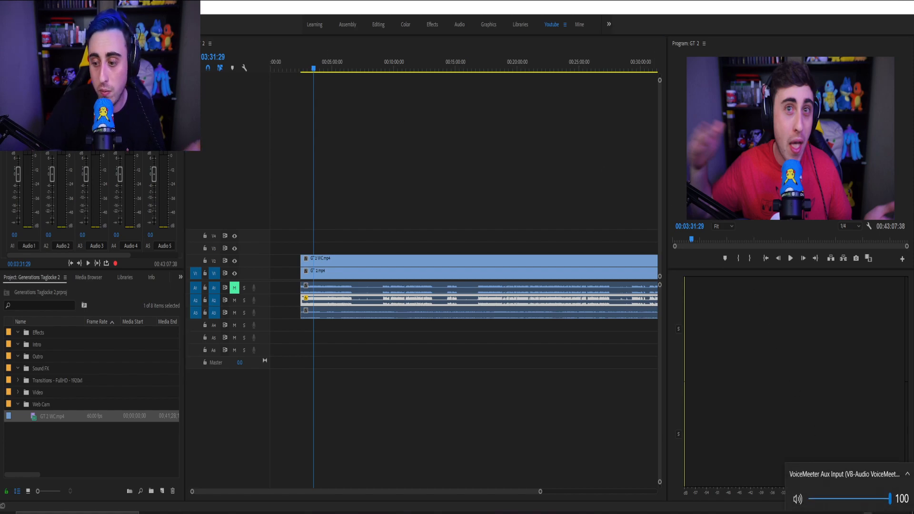
left_click(867, 513)
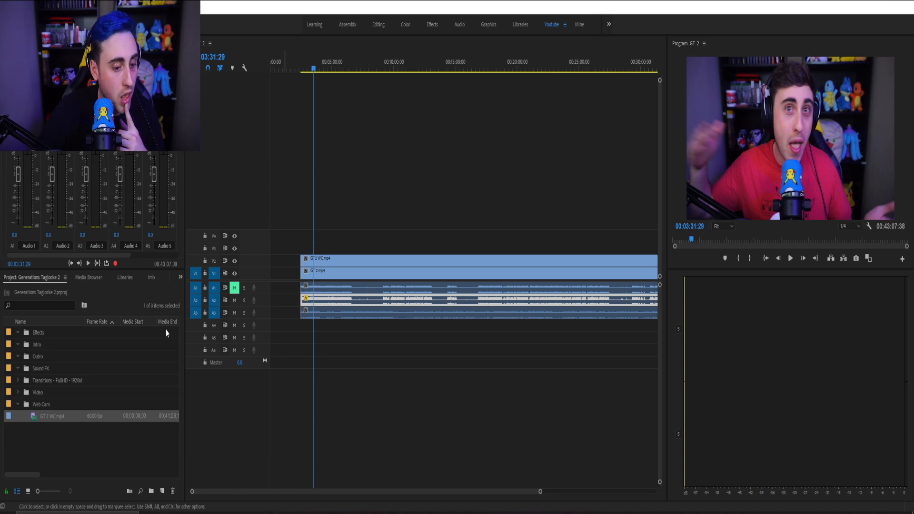
left_click(16, 7)
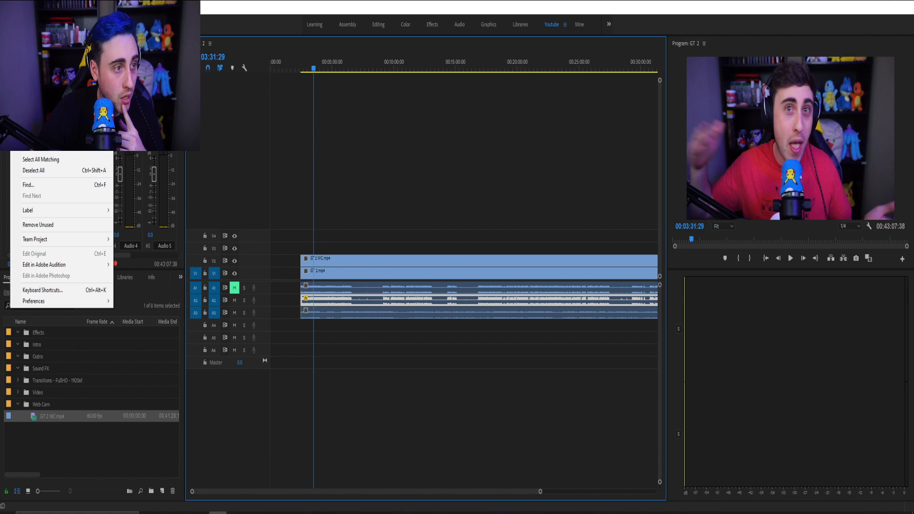
mouse_move(54, 307)
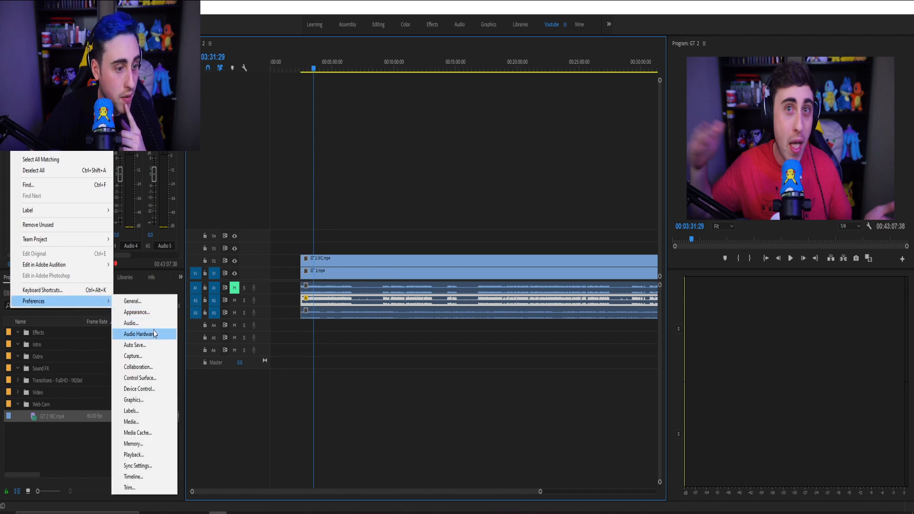
left_click(135, 323)
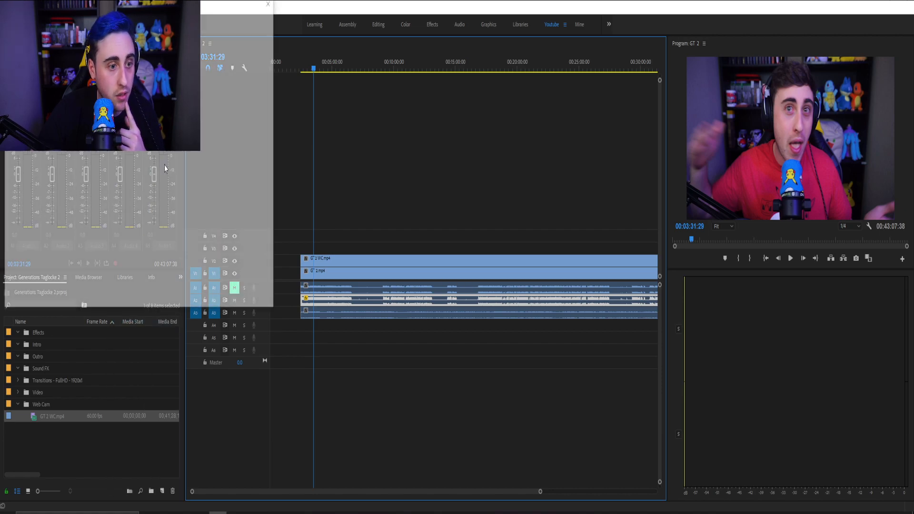
left_click(26, 55)
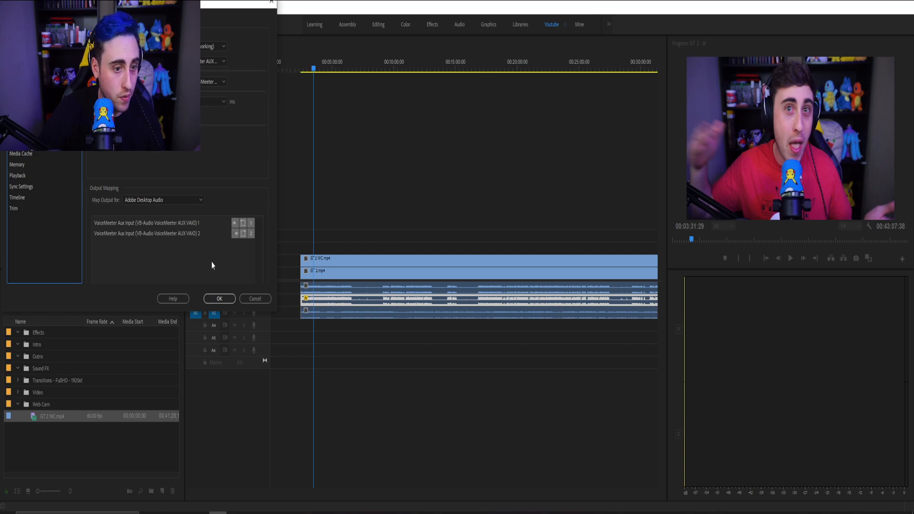
left_click(172, 201)
left_click(164, 211)
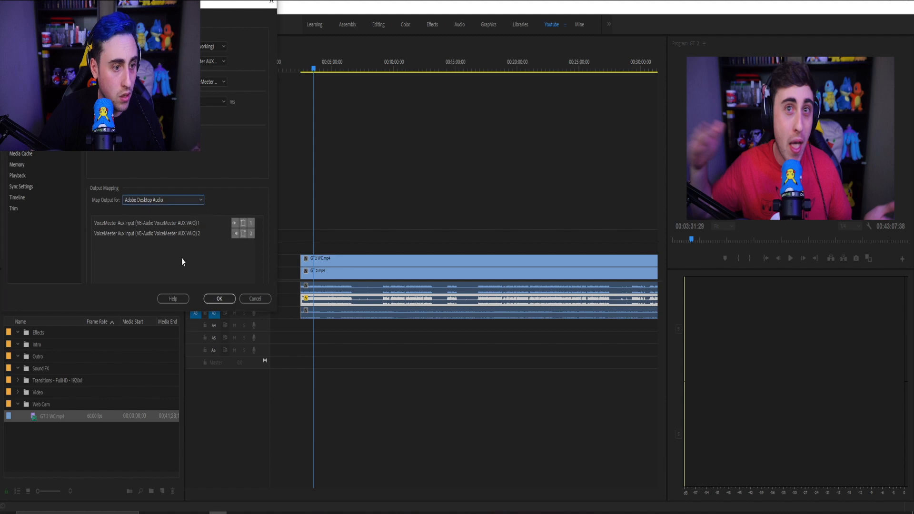
left_click(219, 298)
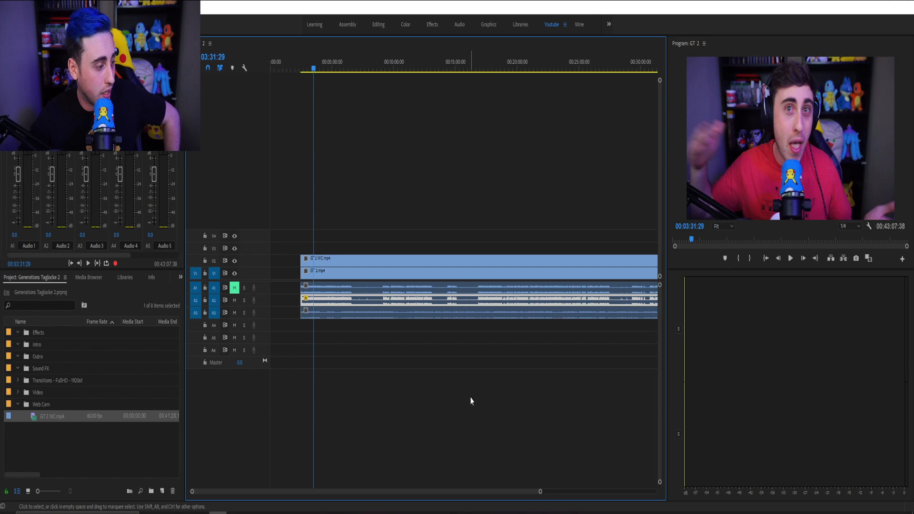
Switch to VoiceMeeter Banana, look through the devices available for hardware output A2, and move the mixer window out of the way.
left_click(446, 513)
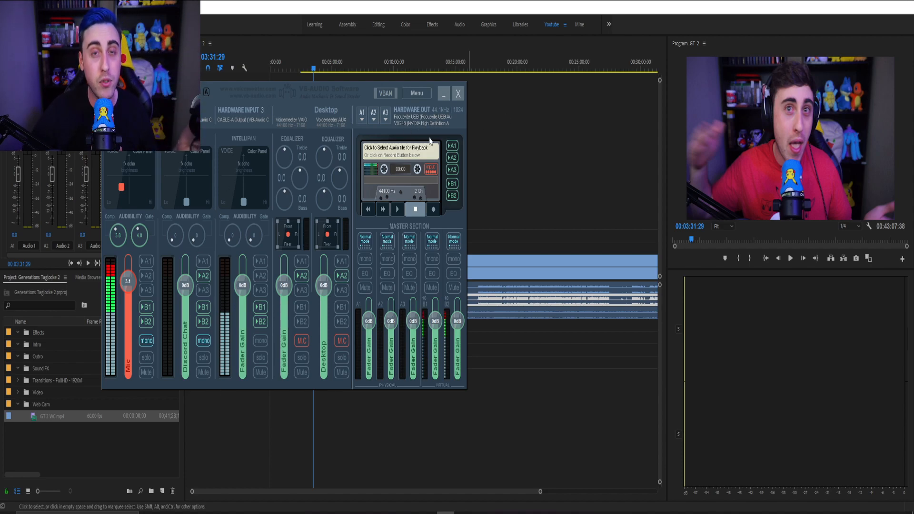
left_click(361, 120)
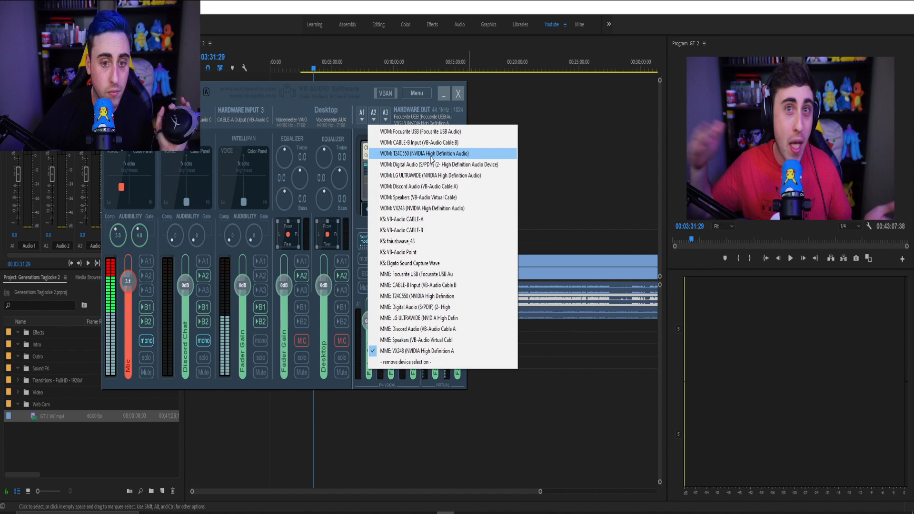
left_click(357, 100)
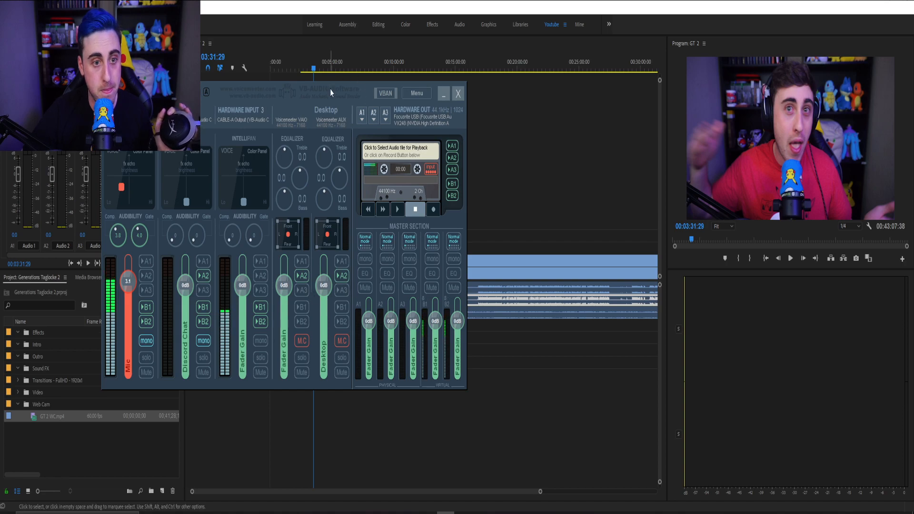
left_click_drag(330, 89, 303, 85)
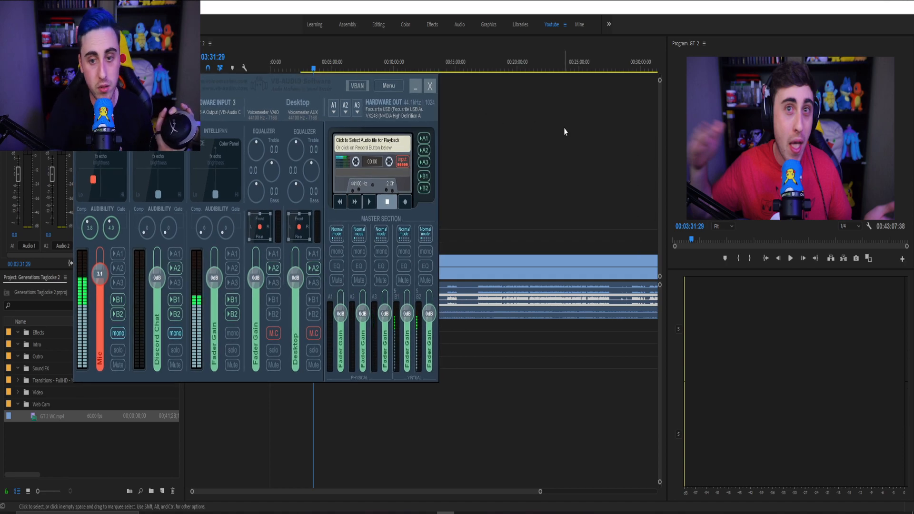
left_click_drag(295, 89, 0, 138)
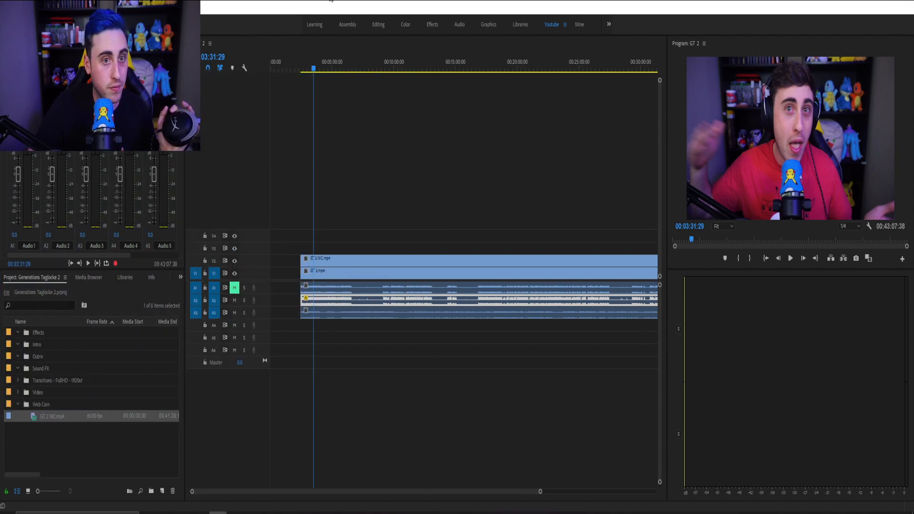
Play two stretches of the timeline in Premiere Pro to check the sound, pausing in between.
key("space")
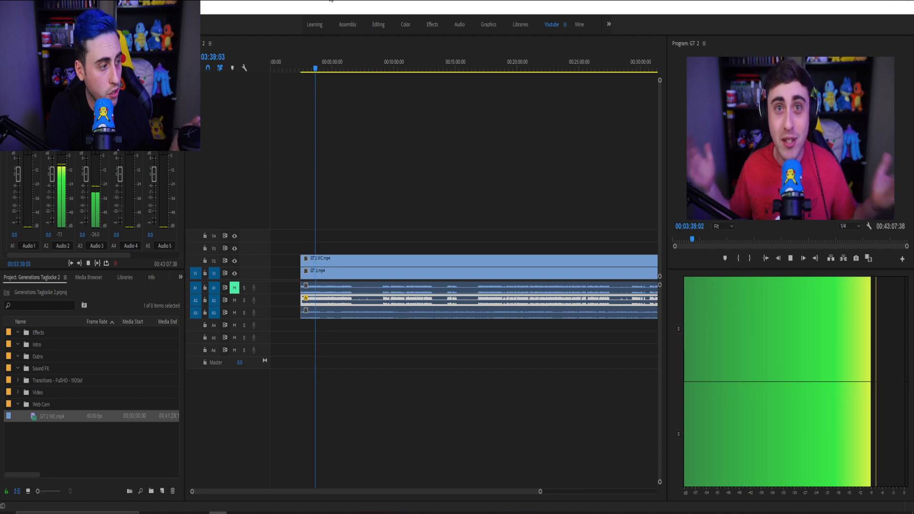
key("space")
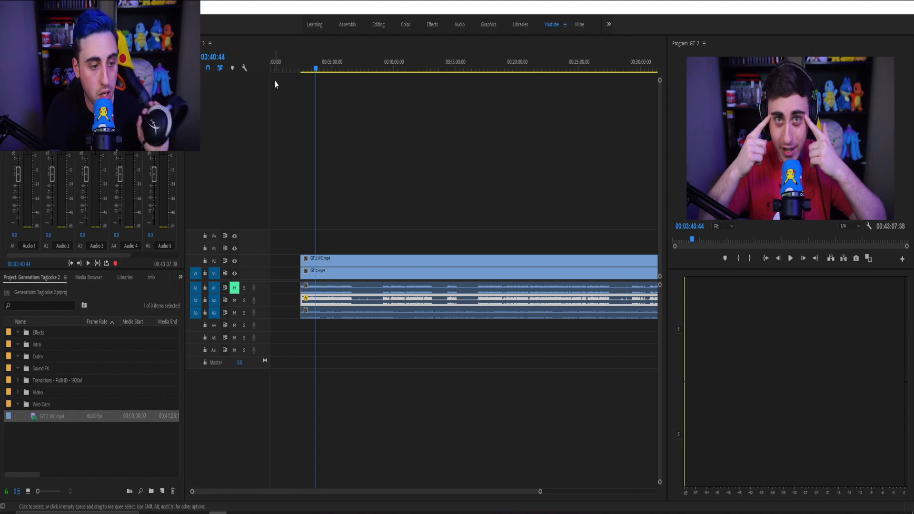
key("space")
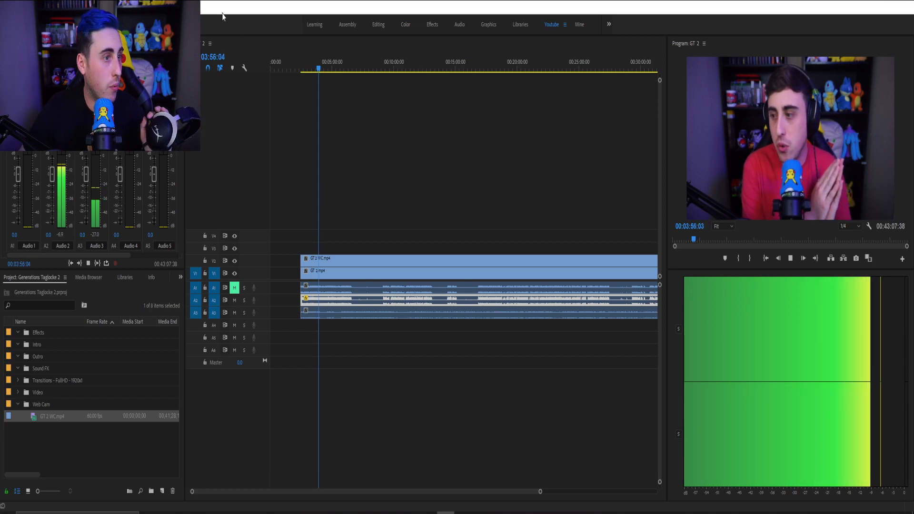
key("space")
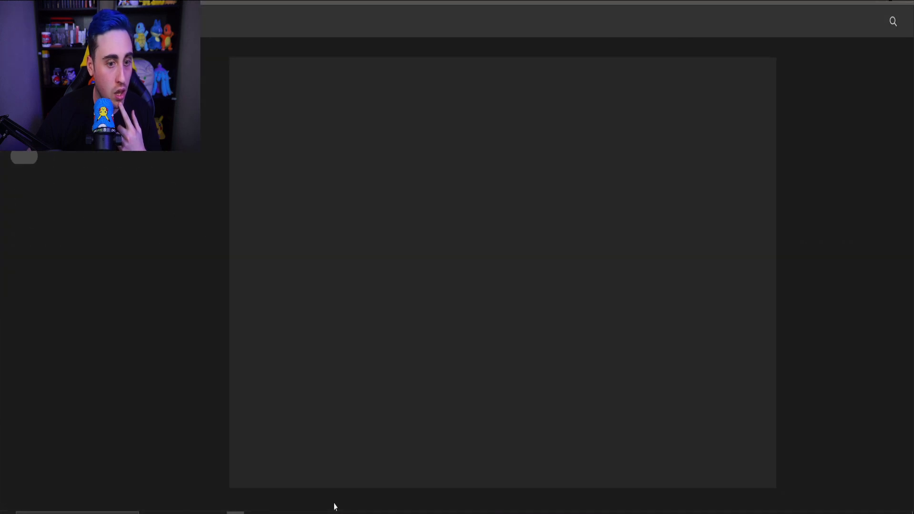
Switch to Photoshop, open the recent file genration two.psd, inspect the layout, and activate the Move tool.
scroll(204, 372, "down", 2)
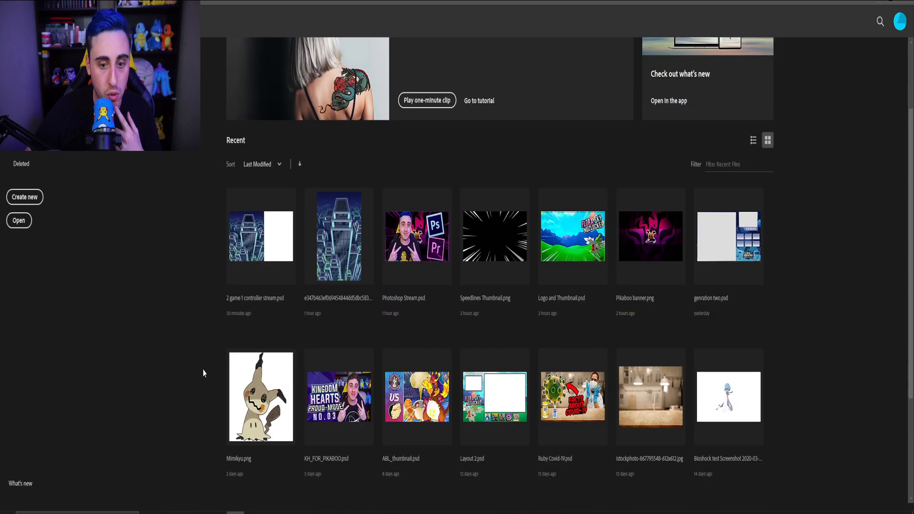
left_click(723, 257)
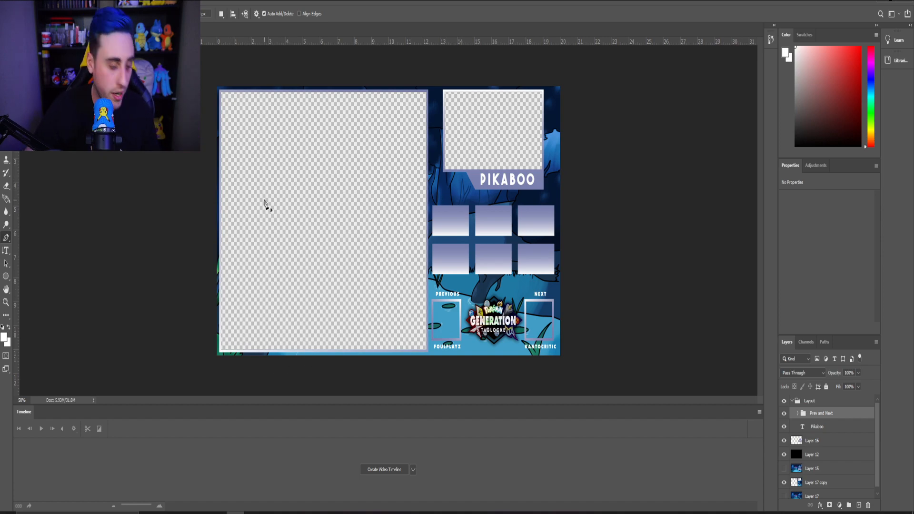
scroll(273, 208, "up", 2)
scroll(521, 117, "down", 2)
scroll(535, 84, "up", 2)
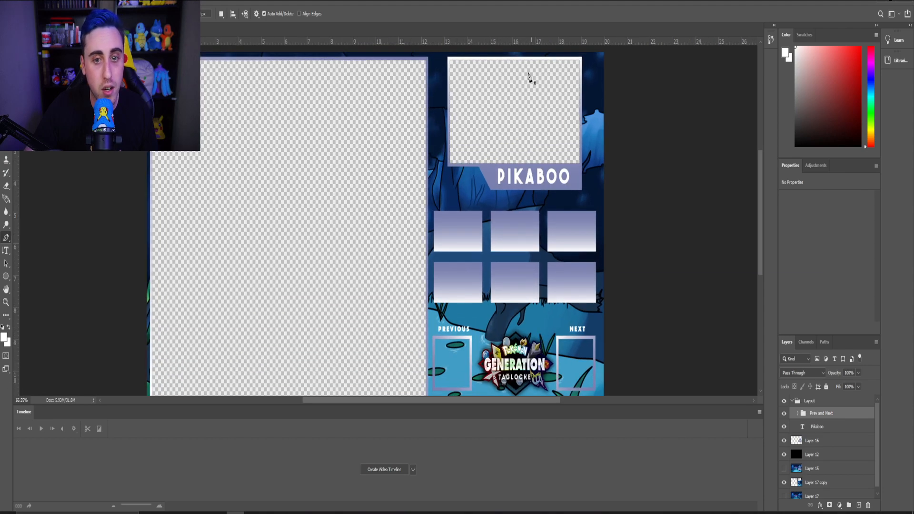
key("v")
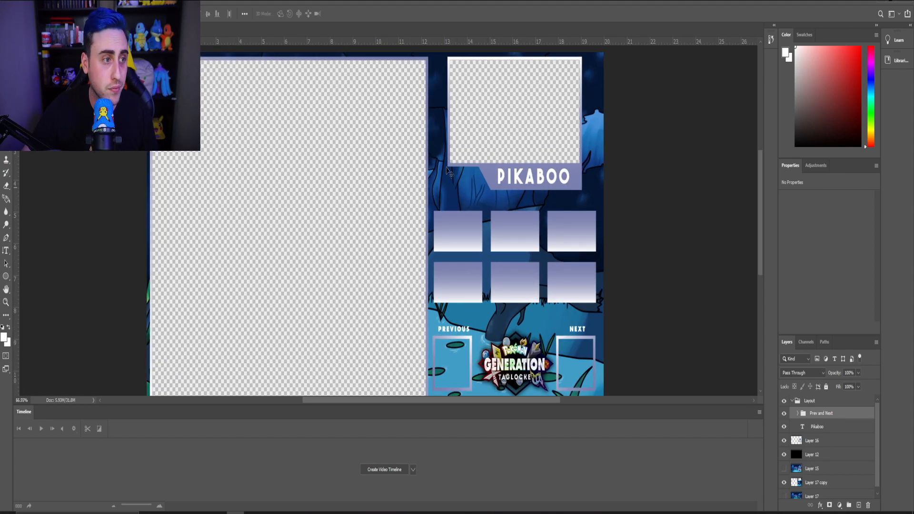
Set up a transparent 1920 x 1080 PNG export of the layout with Preserve Details resampling, and cancel the export.
left_click(14, 4)
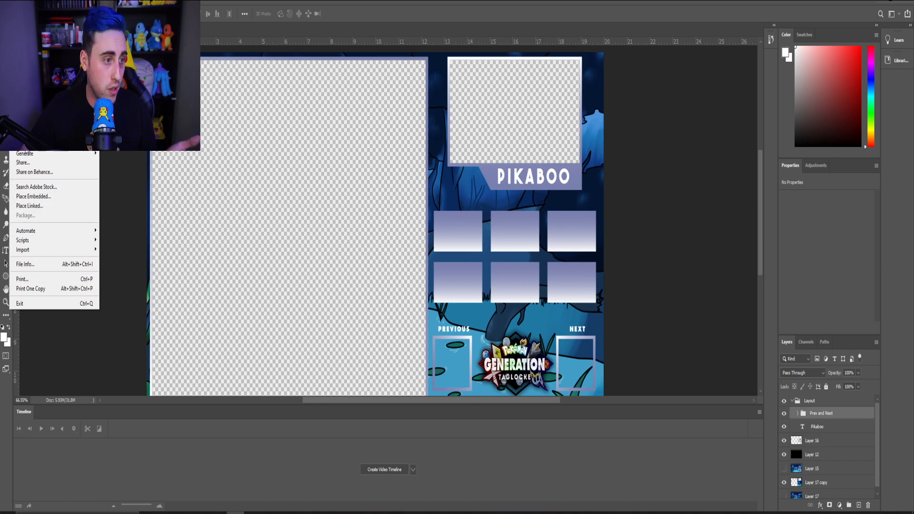
mouse_move(27, 145)
left_click(128, 154)
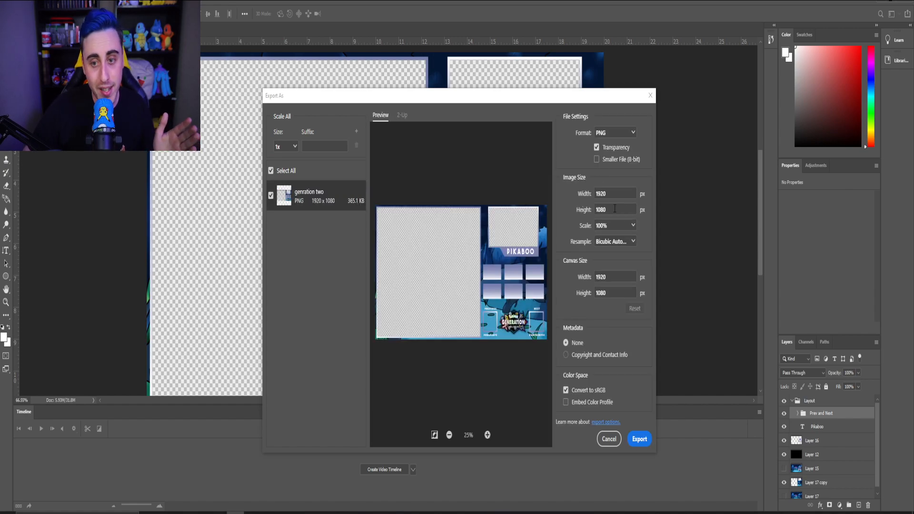
left_click(622, 243)
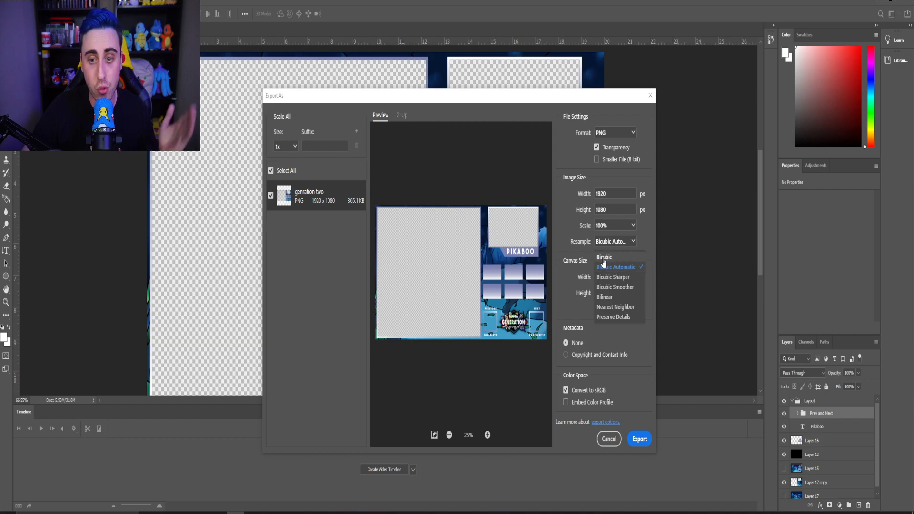
left_click(603, 317)
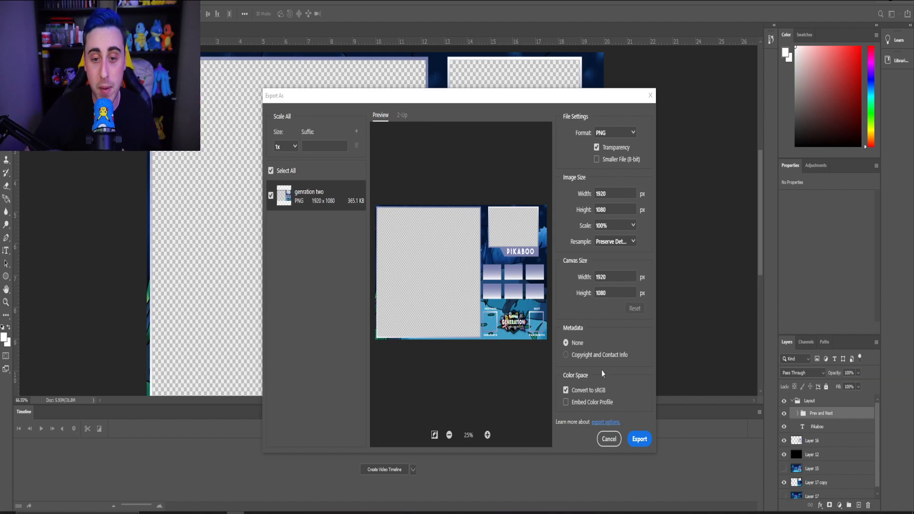
left_click(639, 439)
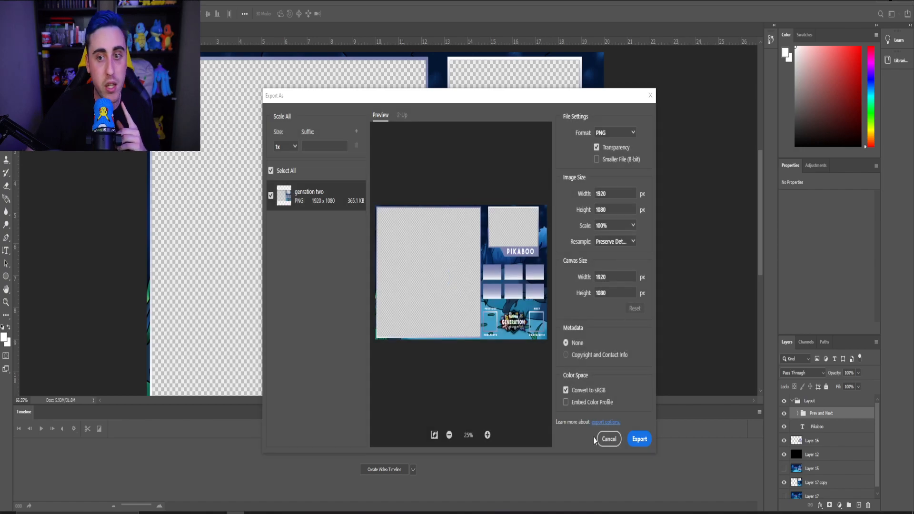
left_click(609, 439)
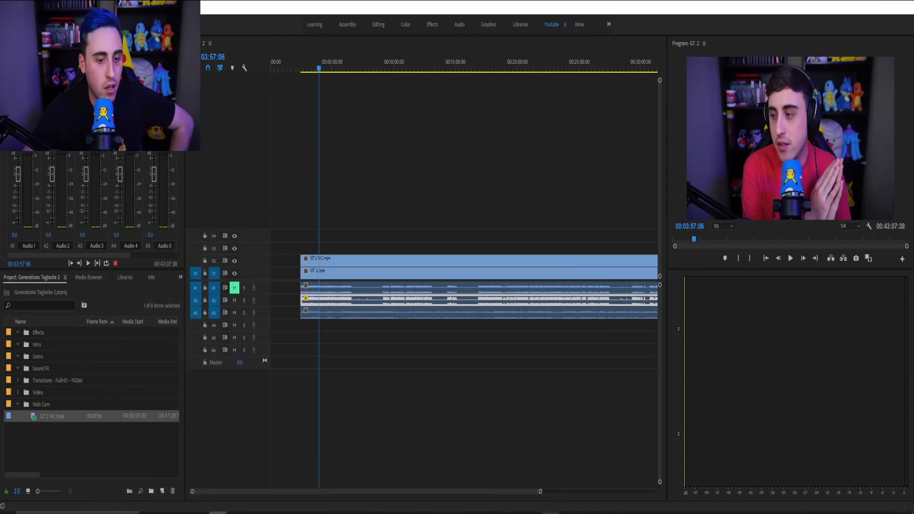
Move the playhead to the gameplay at 10:54:26 and hide the webcam track V2 so the game recording shows.
left_click_drag(541, 493, 656, 491)
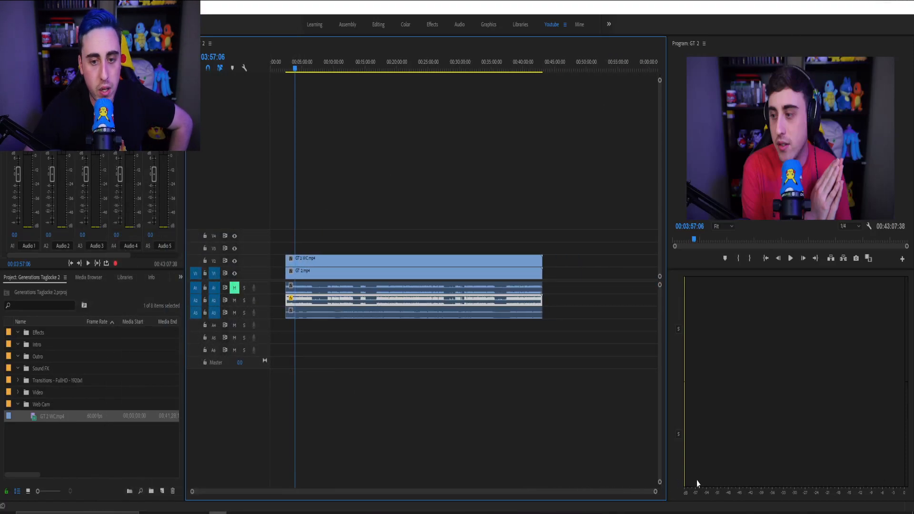
left_click_drag(655, 492, 579, 478)
left_click(423, 70)
mouse_move(424, 70)
left_mouse_down()
mouse_move(433, 70)
mouse_move(417, 71)
left_mouse_up()
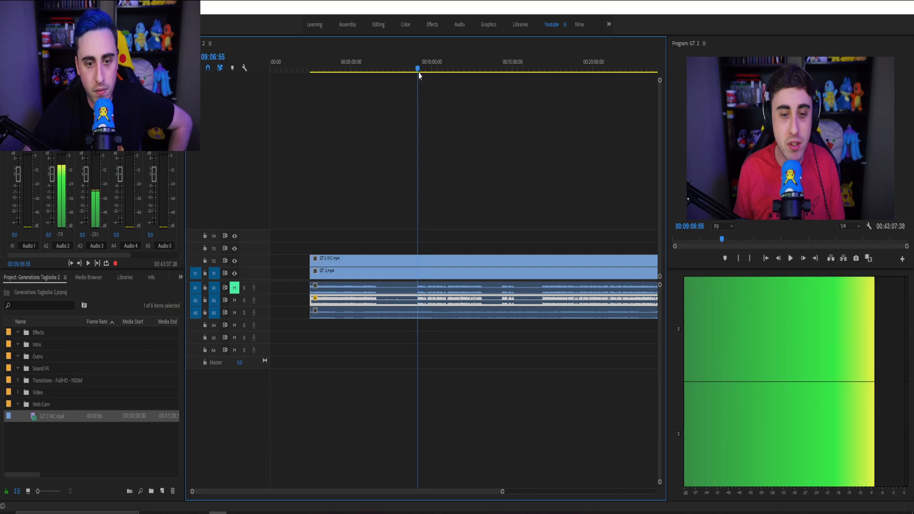
left_click(235, 261)
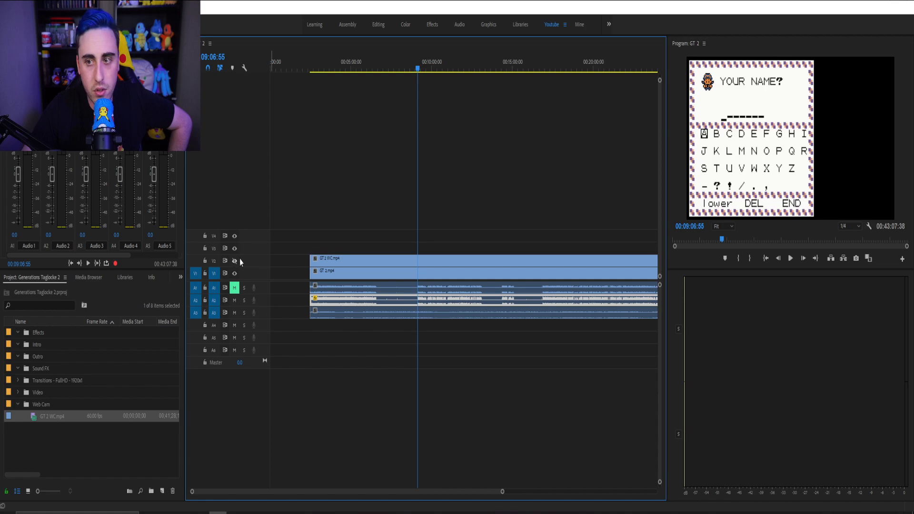
left_click_drag(418, 72, 448, 84)
left_click(234, 261)
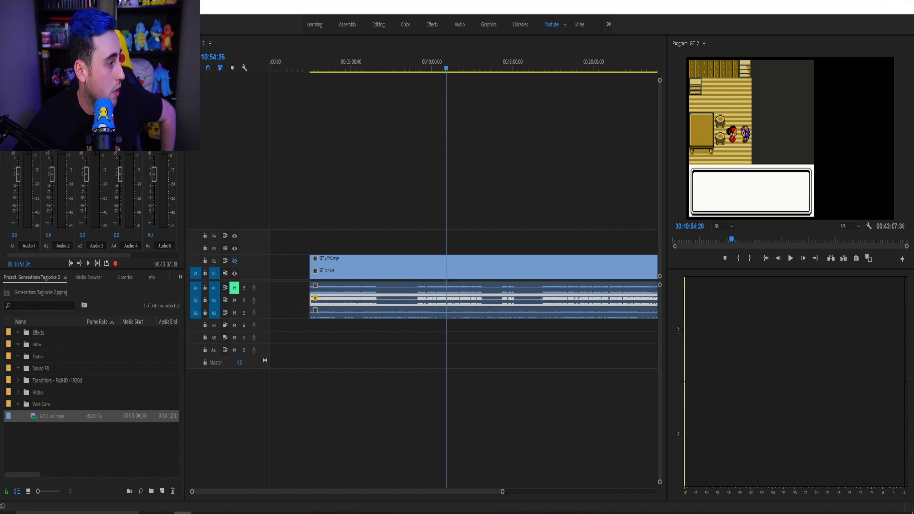
Collapse the Web Cam bin and create a new bin named Overlay at the top level of the project.
left_click_drag(0, 329, 78, 337)
left_click(34, 435)
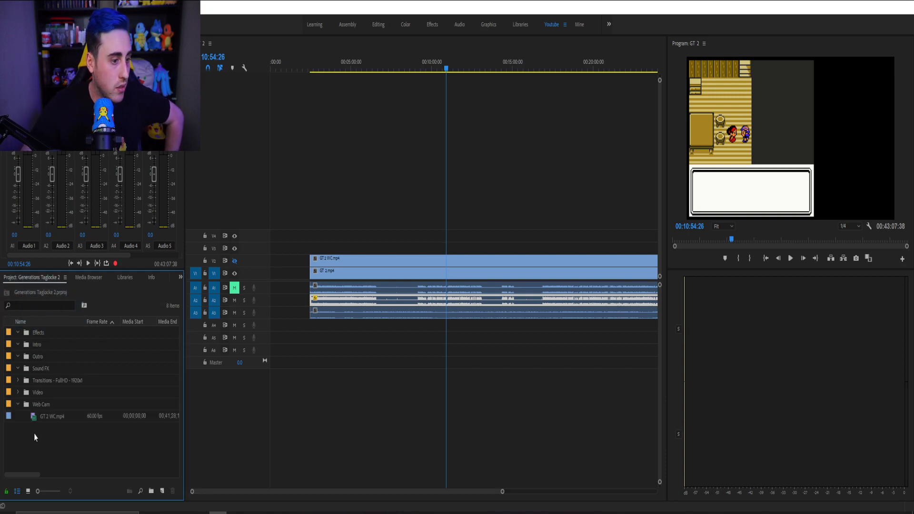
left_click(19, 404)
right_click(29, 439)
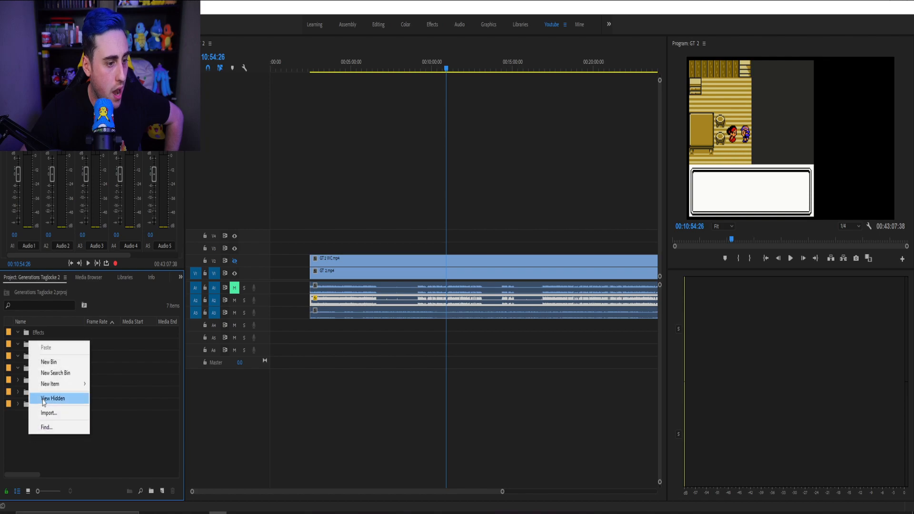
left_click(44, 360)
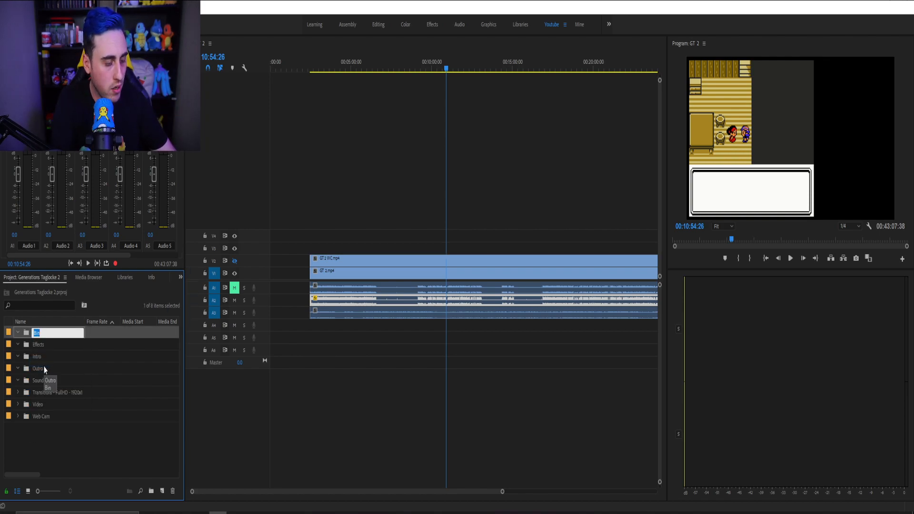
type("Overlay")
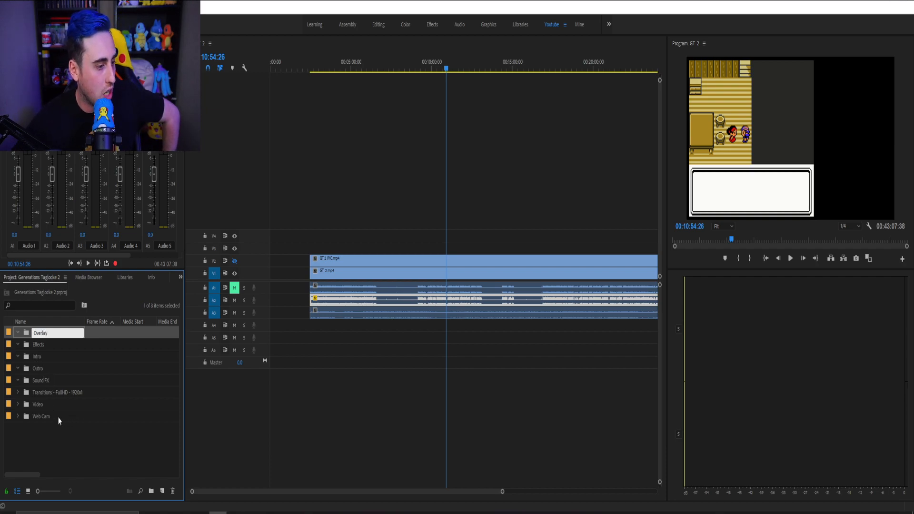
left_click(47, 443)
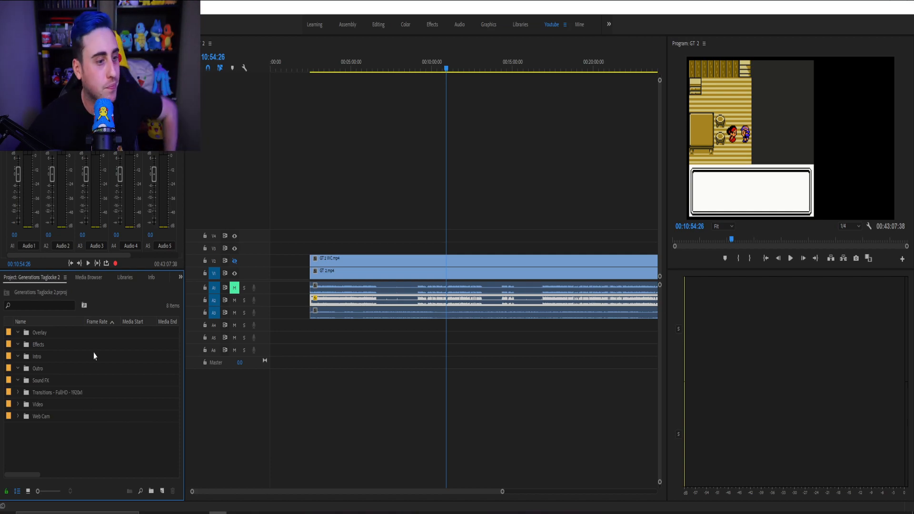
Import Layout Gen 2.png into the Overlay bin and place it on track V3 at the playhead, extended to about 18:40.
left_click_drag(28, 312, 69, 332)
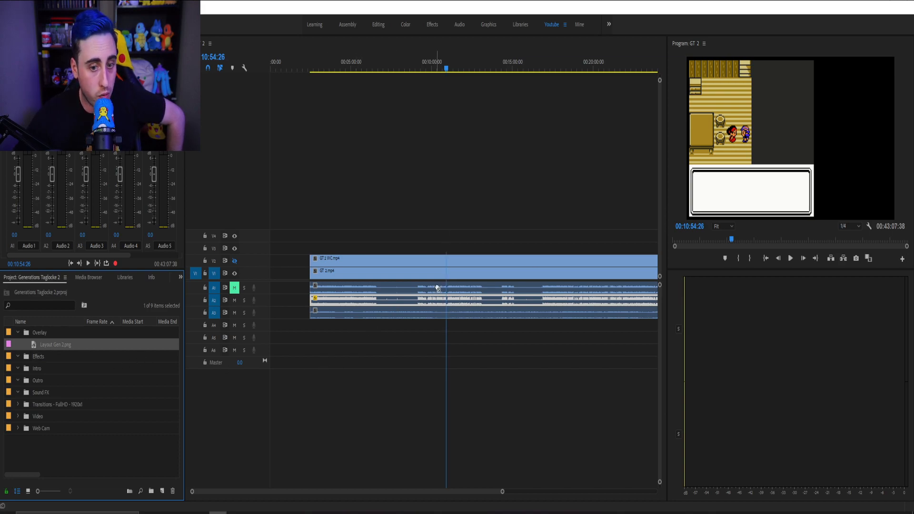
left_click_drag(448, 259, 448, 248)
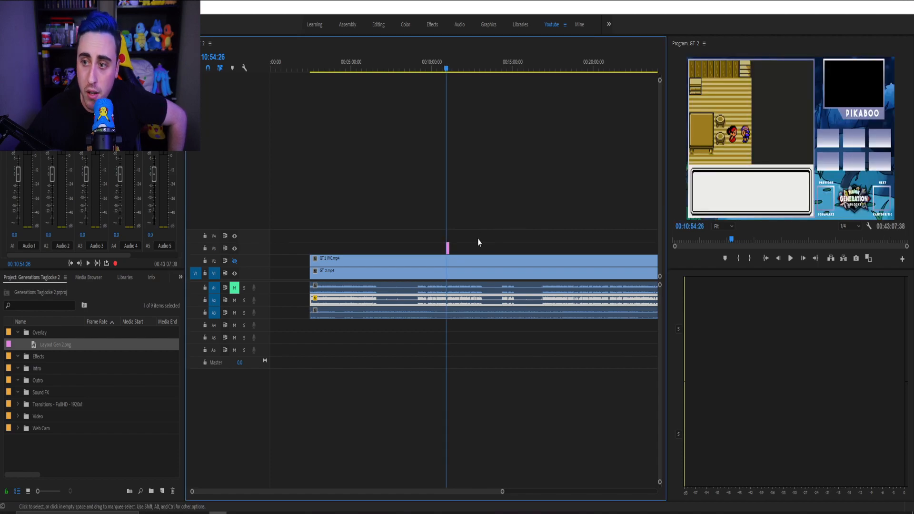
left_click_drag(450, 246, 571, 247)
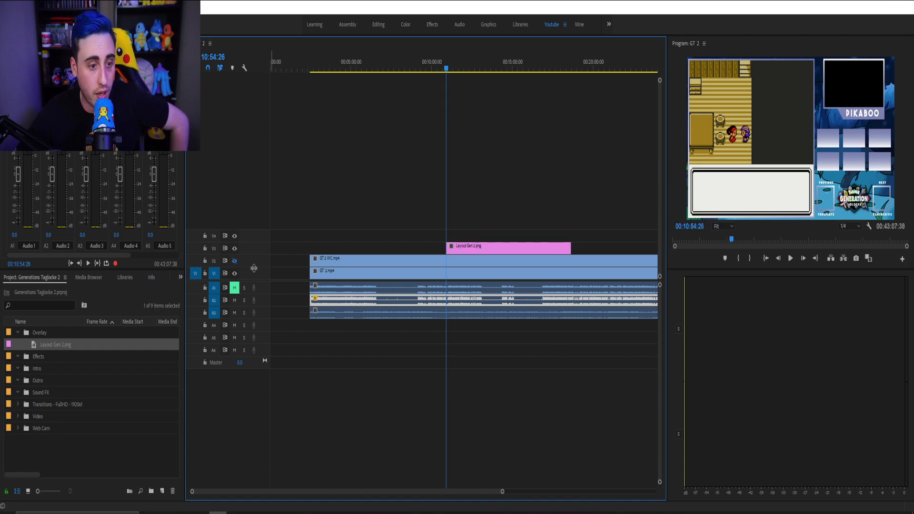
Hide track V3 to view the gameplay without the layout overlay.
left_click(234, 261)
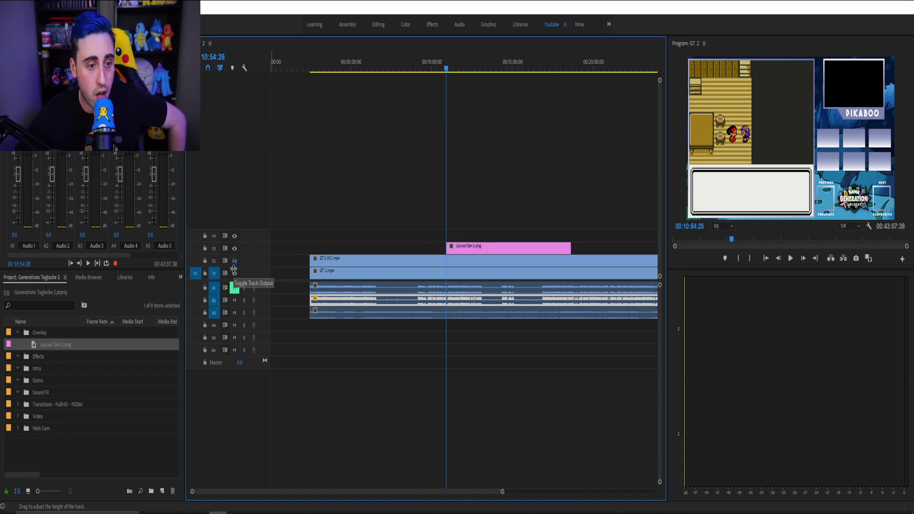
left_click(235, 250)
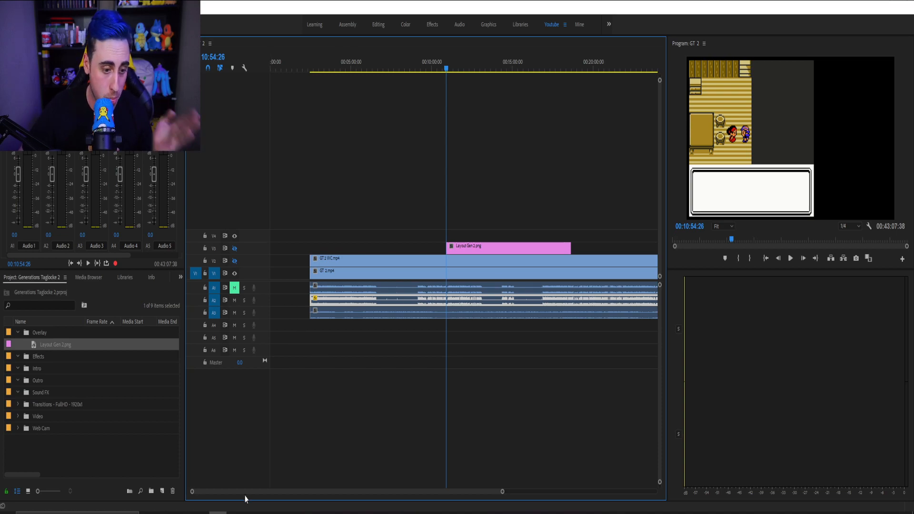
Switch to OBS and VisualBoyAdvance-M, load the recent ROM Pokemon Crystal Taglocke.gbc, and arrange the two windows side by side.
left_click(288, 513)
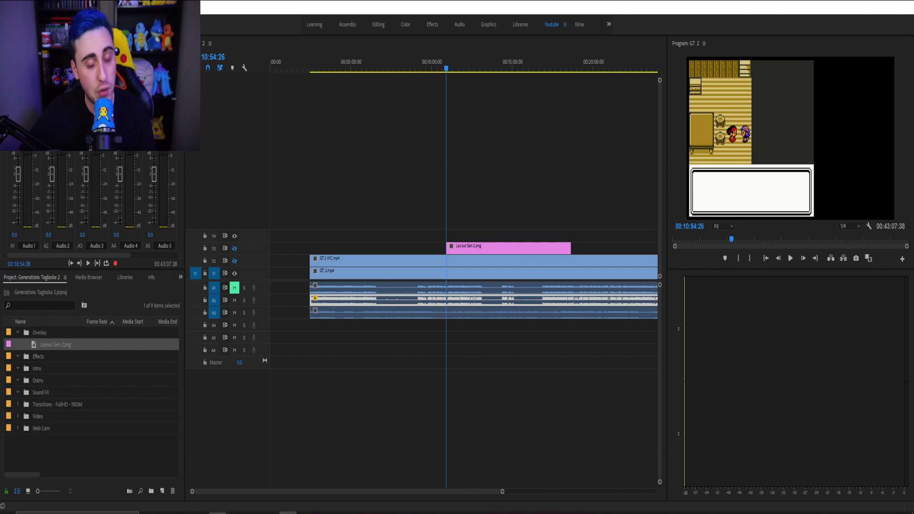
left_click_drag(223, 74, 480, 46)
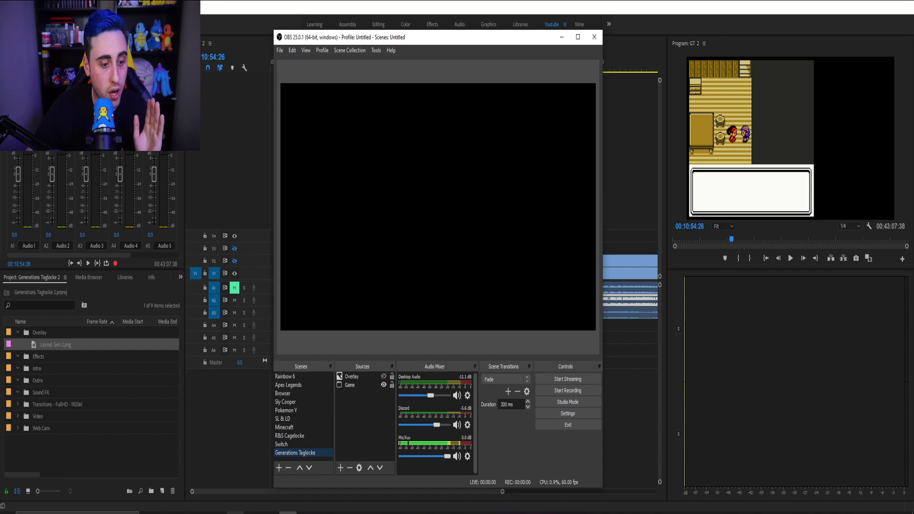
left_click(359, 512)
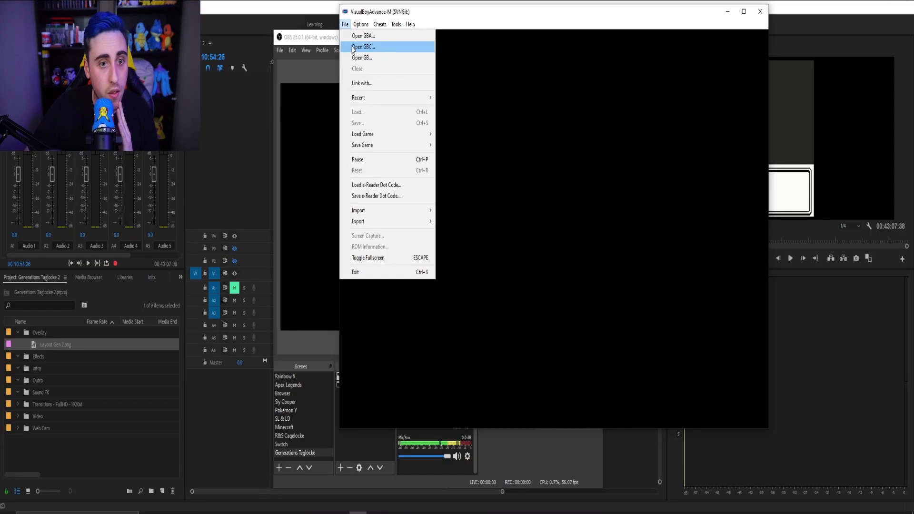
mouse_move(372, 99)
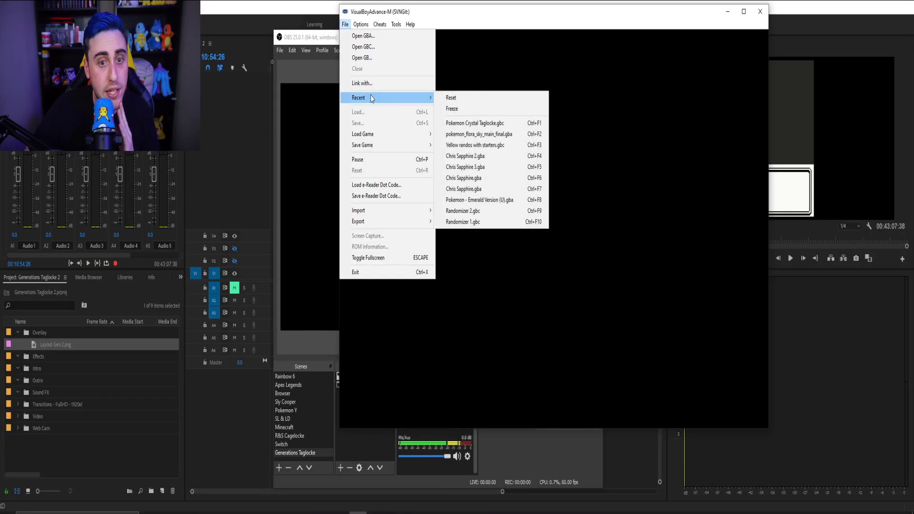
left_click(475, 123)
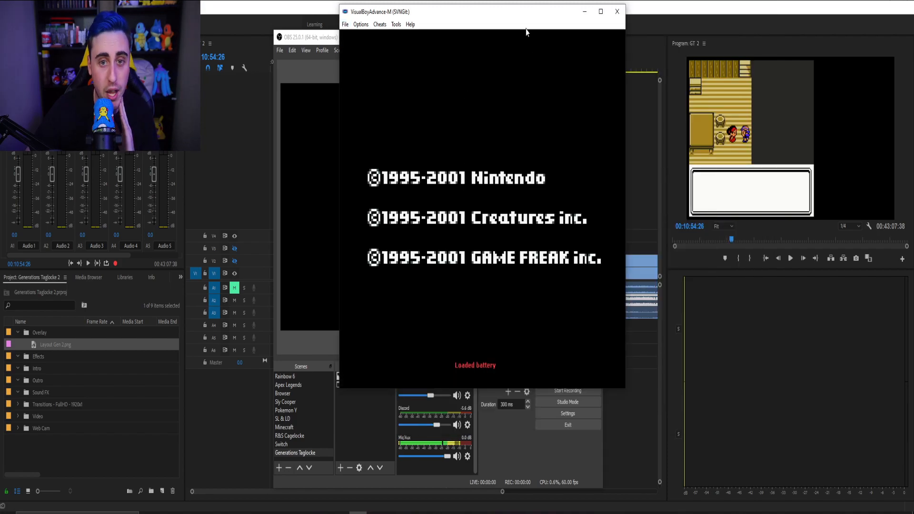
left_click_drag(524, 18, 782, 61)
left_click_drag(510, 38, 491, 39)
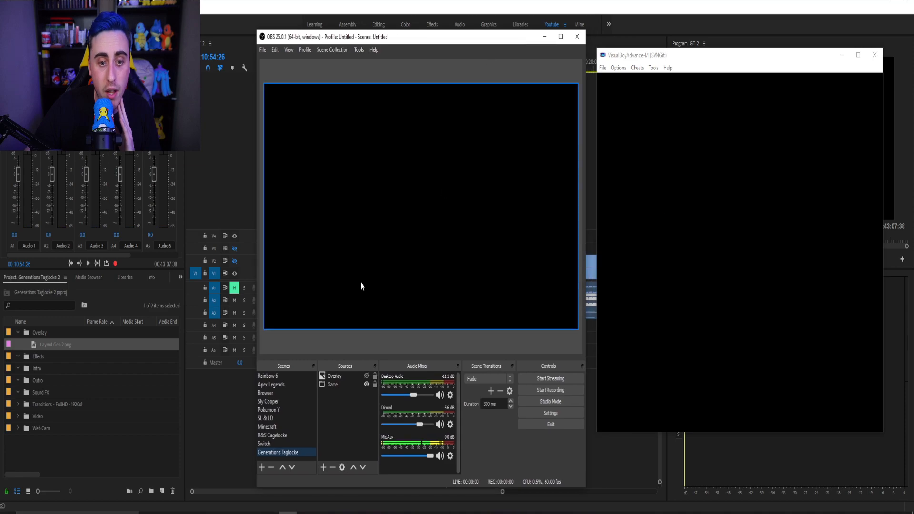
Set the captured window of the Game source in OBS to VisualBoyAdvance-M.
left_click(334, 384)
double_click(333, 385)
left_click(380, 327)
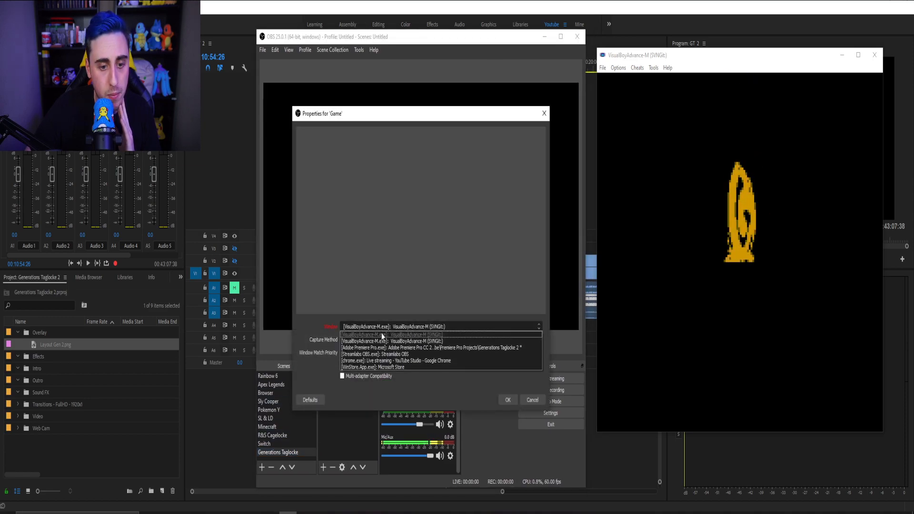
left_click(379, 342)
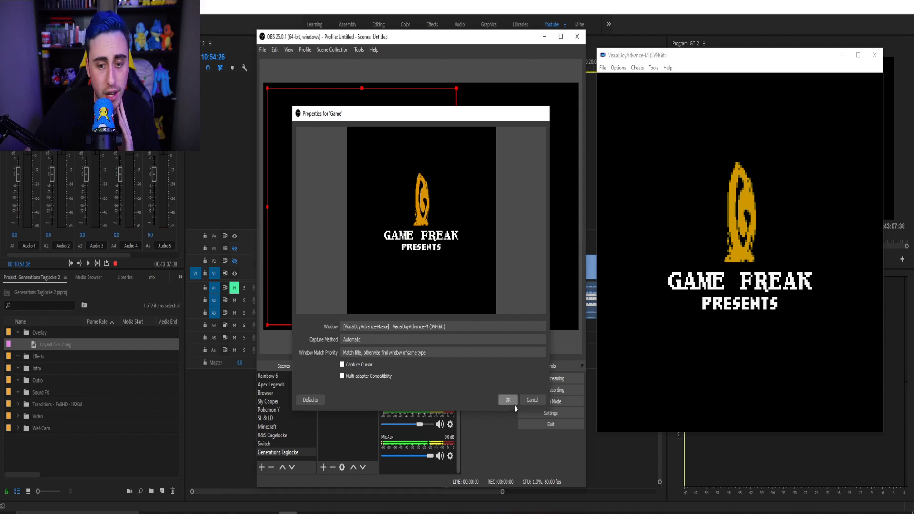
left_click(513, 403)
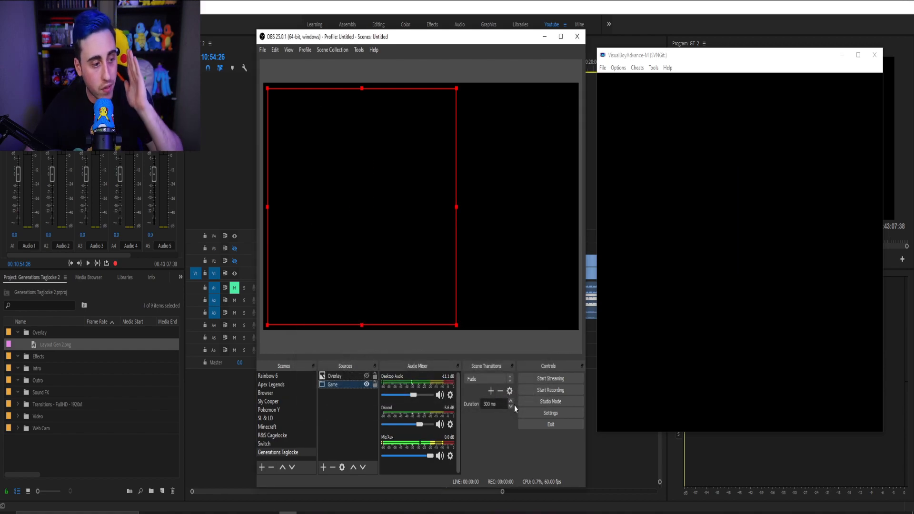
Show the Overlay source to check how the Game source fits its frame, hide it again, and minimize OBS and the emulator.
left_click(364, 377)
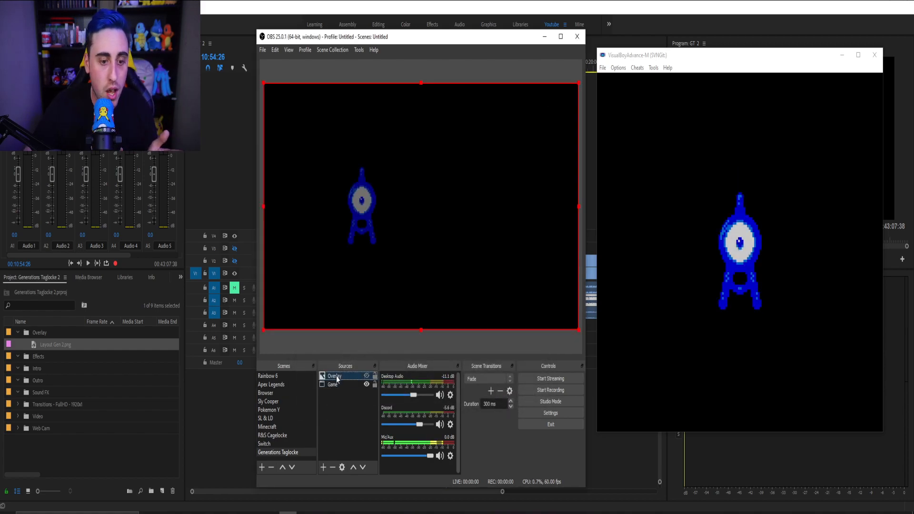
left_click(366, 377)
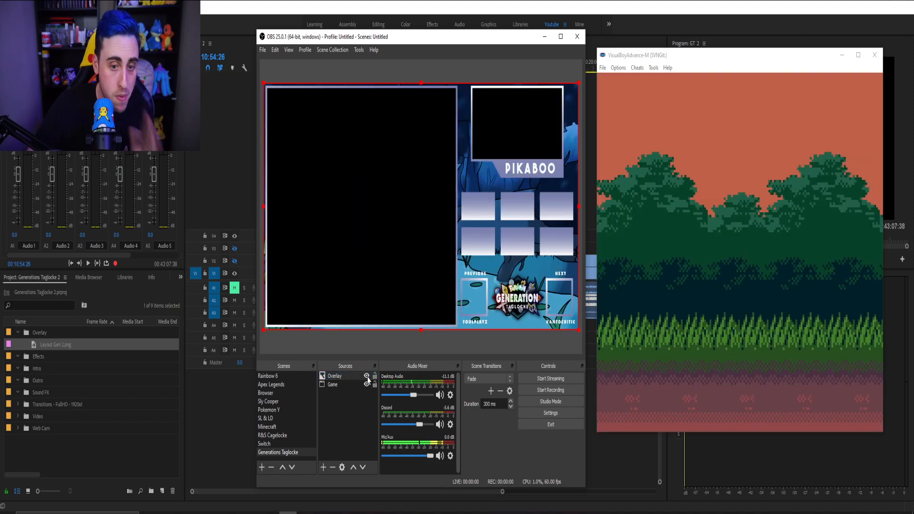
left_click(336, 385)
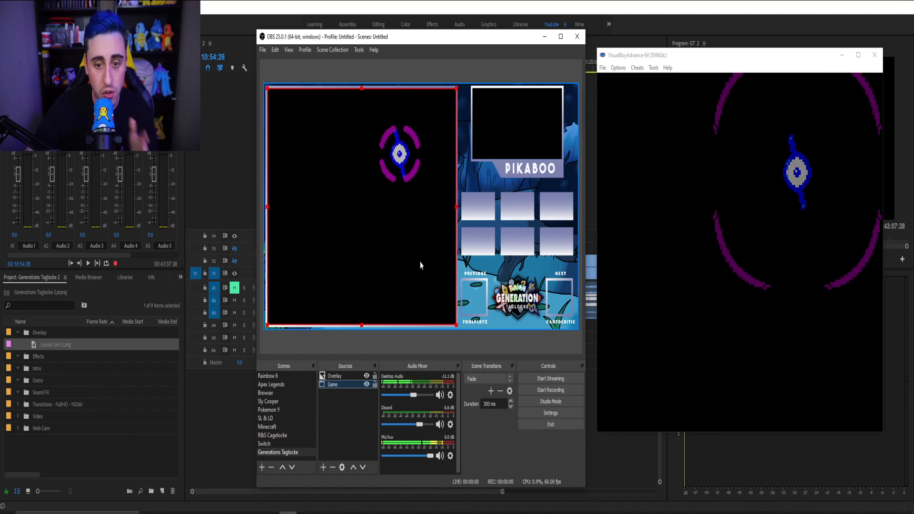
left_click(366, 377)
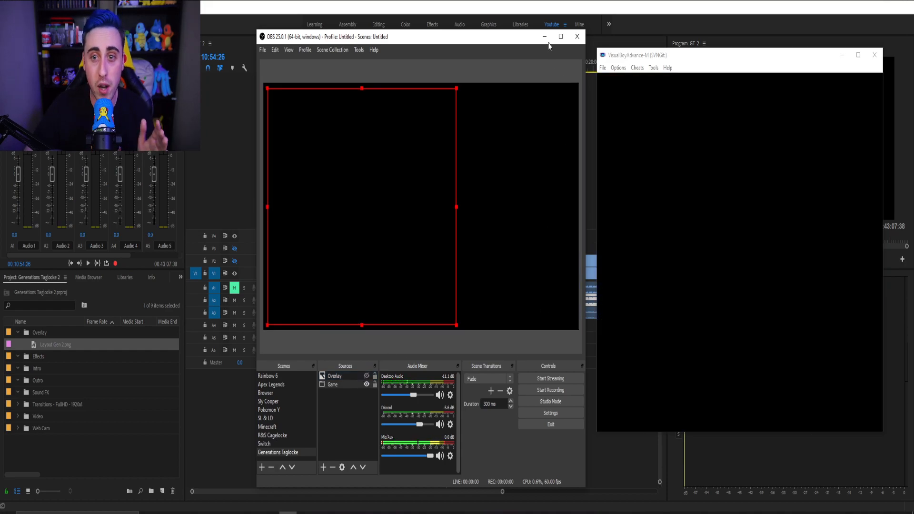
left_click(545, 37)
left_click(842, 56)
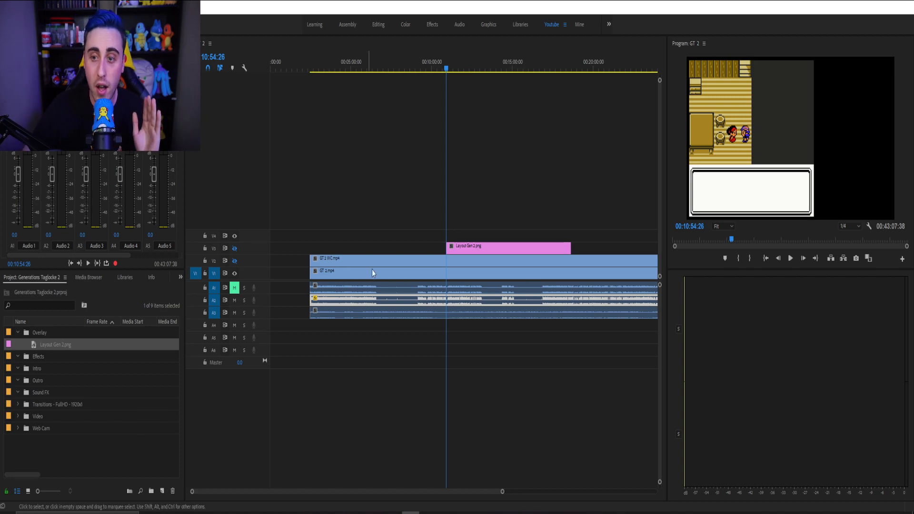
Show track V3 again in Premiere Pro and play a short stretch of the gameplay under the overlay.
left_click(474, 245)
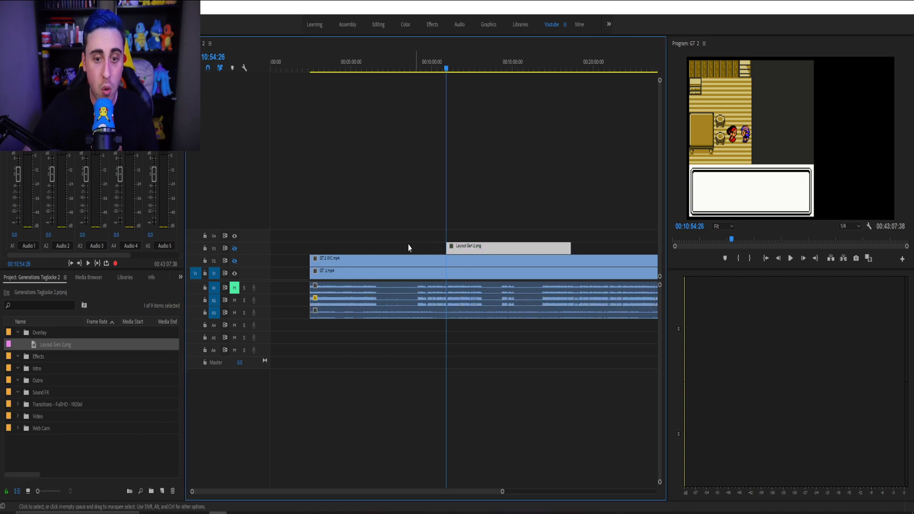
left_click(235, 249)
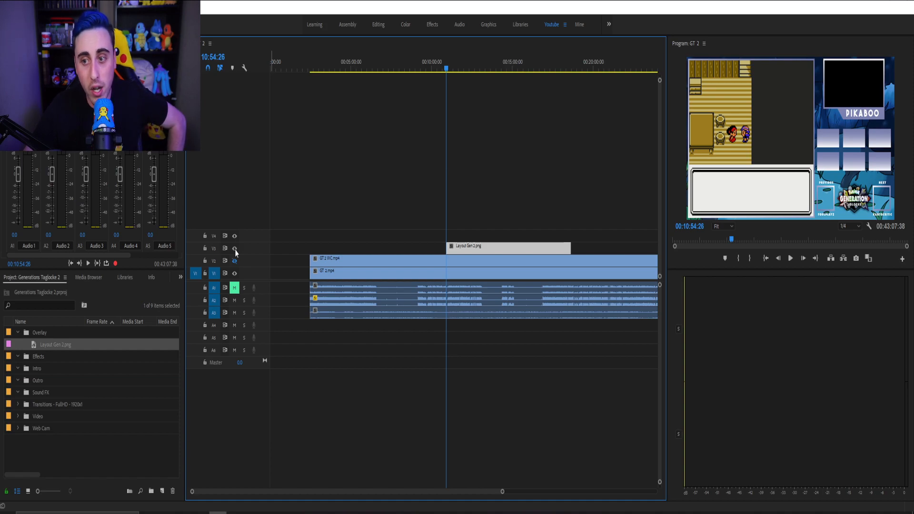
key("space")
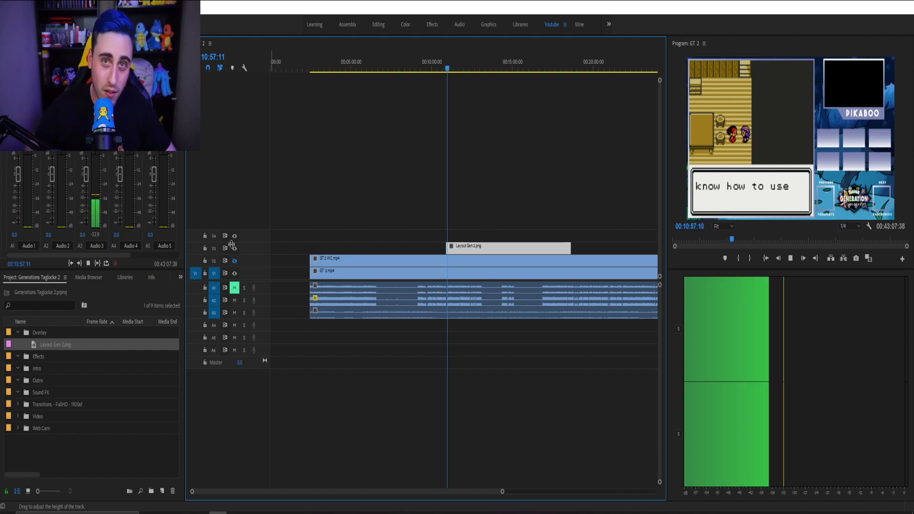
key("space")
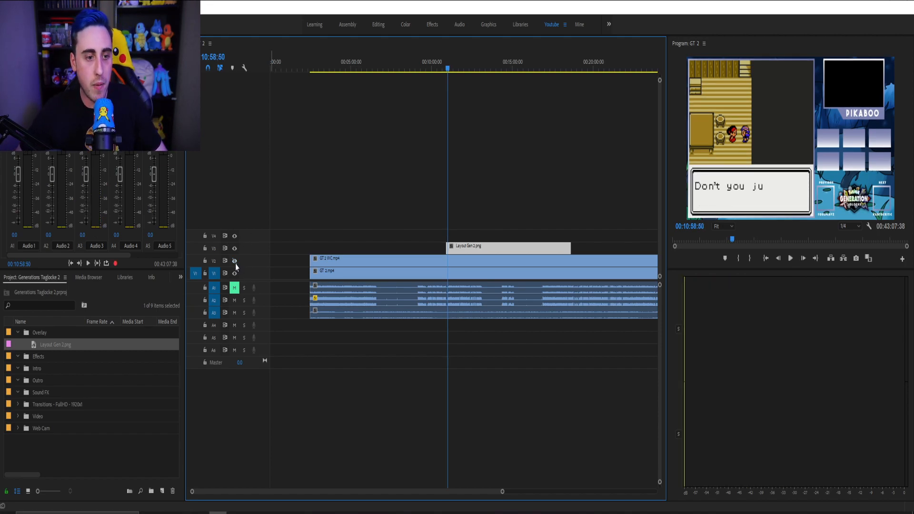
Show the webcam track V2, open the effect controls of GT 2 WC.mp4, and hide the overlay track V3.
left_click(235, 261)
left_click(344, 264)
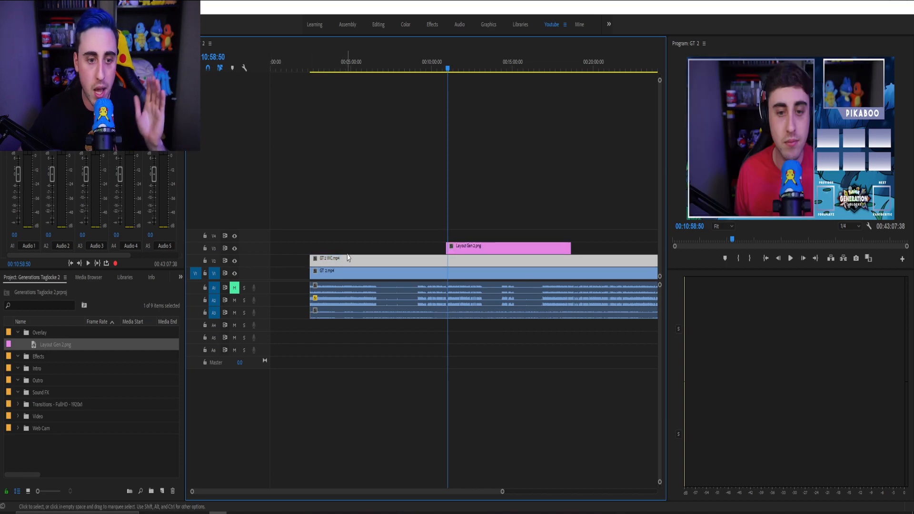
left_click(85, 43)
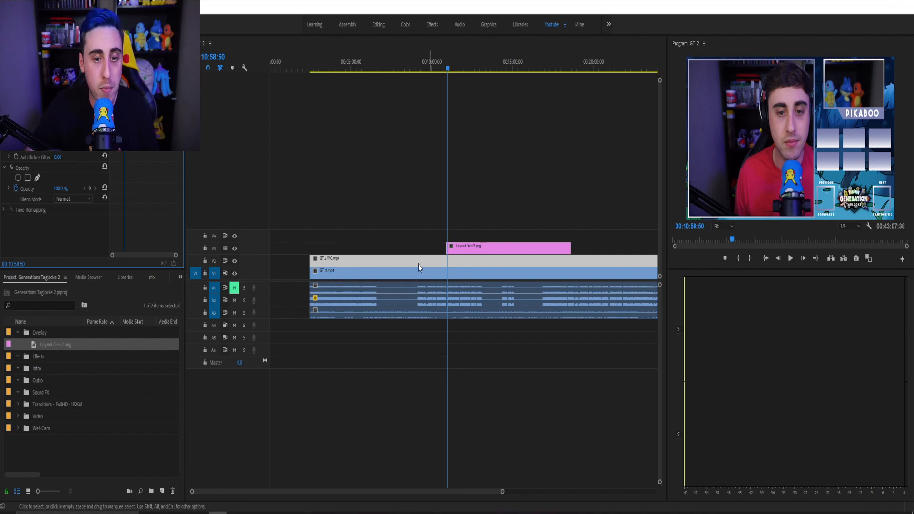
left_click(235, 249)
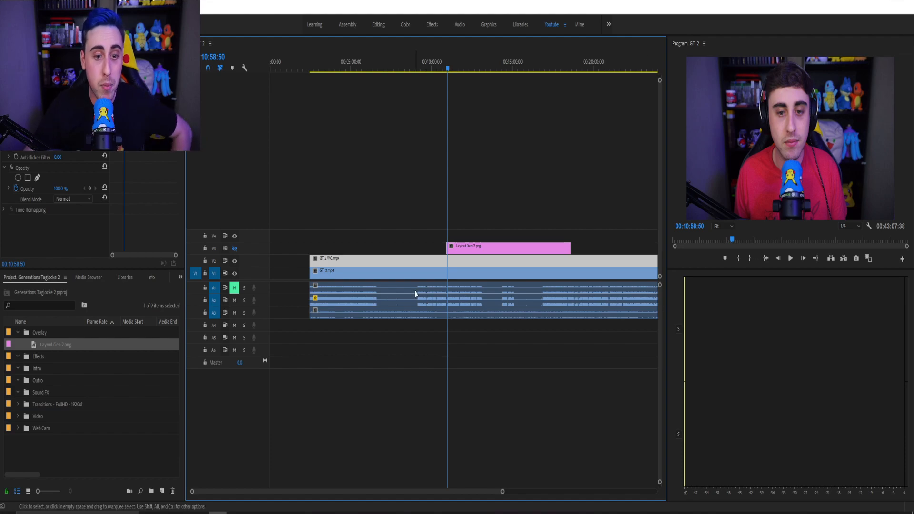
Show the overlay track V3 and set the scale of the GT 2 WC.mp4 webcam clip to 25.
left_click(234, 248)
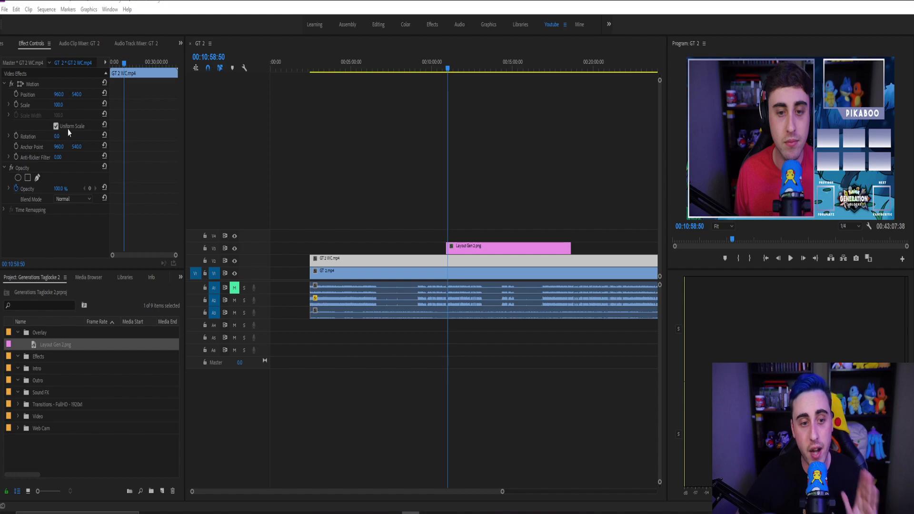
left_click(29, 86)
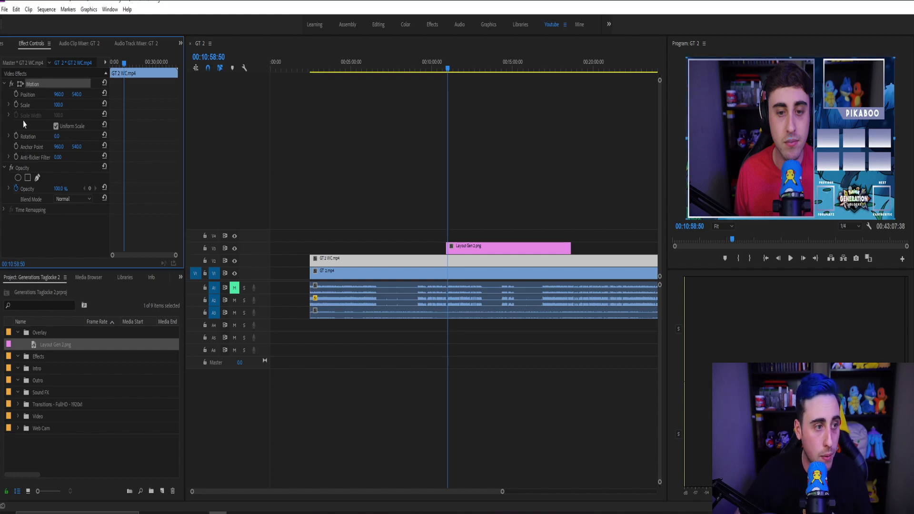
mouse_move(59, 97)
left_mouse_down()
mouse_move(72, 99)
mouse_move(58, 104)
left_mouse_up()
left_click(58, 104)
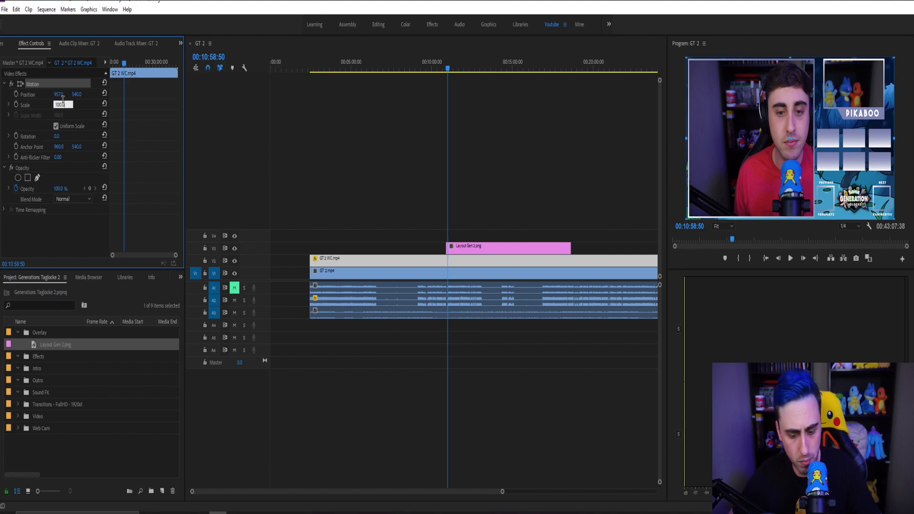
key("BackSpace")
key("BackSpace")
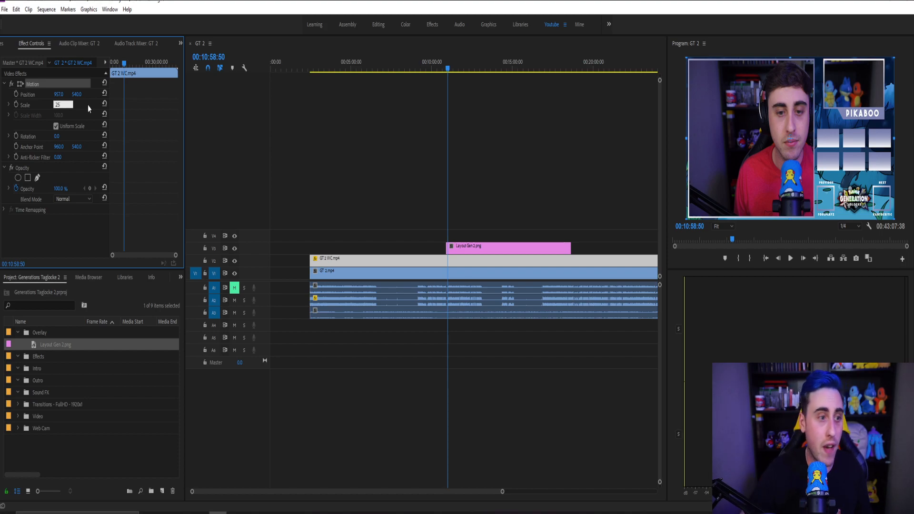
type("25")
key("Return")
Move the webcam clip into the overlay's webcam frame, at position about 1533, 178.
left_click(794, 141)
left_click_drag(63, 95, 246, 90)
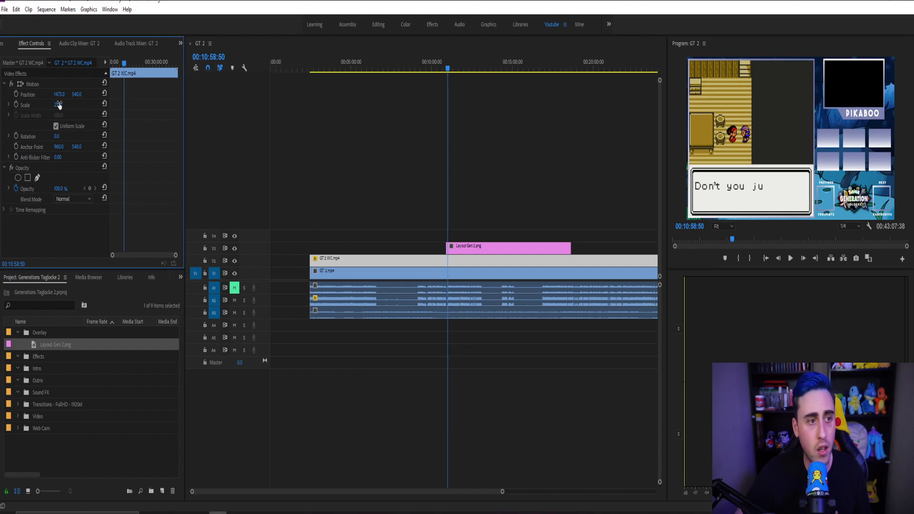
left_click_drag(77, 98, 45, 98)
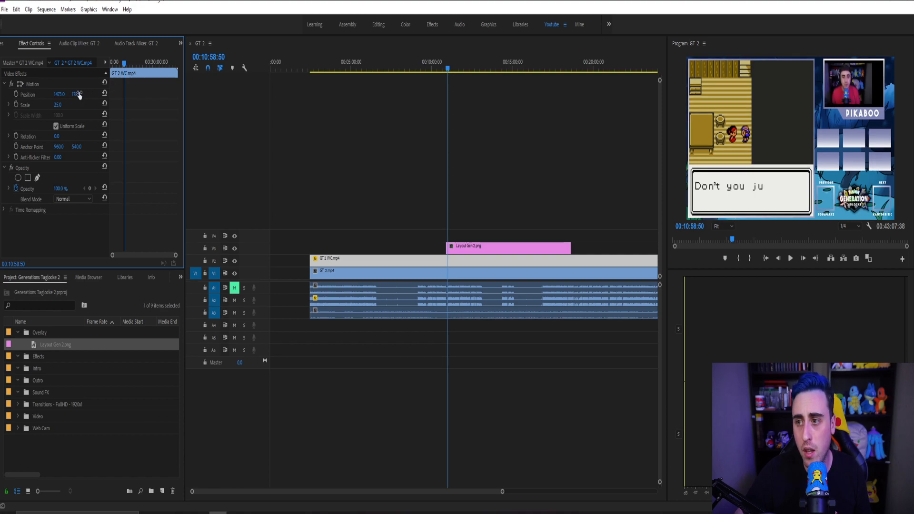
left_click_drag(62, 98, 86, 99)
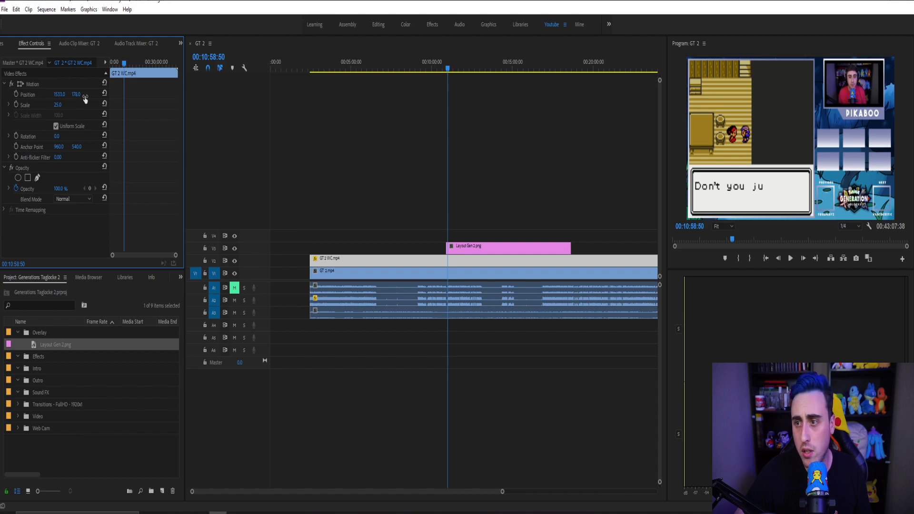
Try scale 35 for the webcam clip, set it to 30 at position about 1530, 175, and inspect the fit in an enlarged program preview.
left_click(59, 105)
type("35")
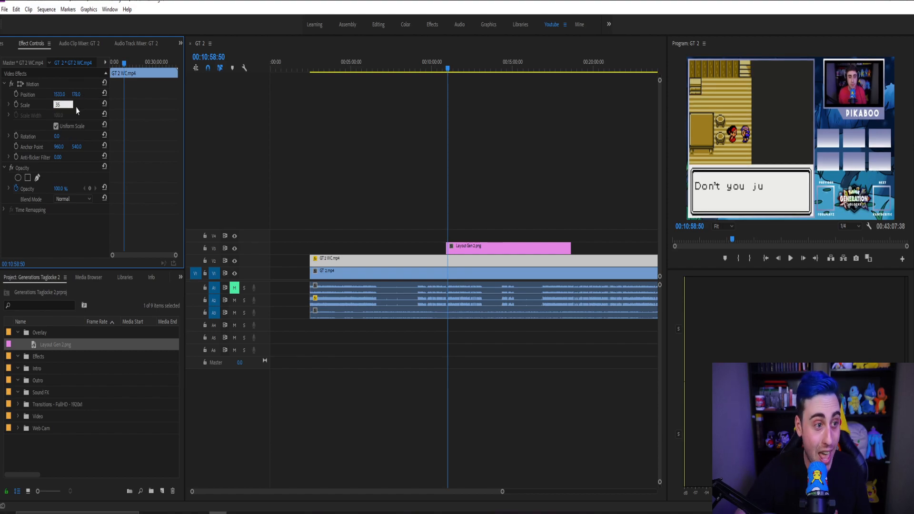
key("Return")
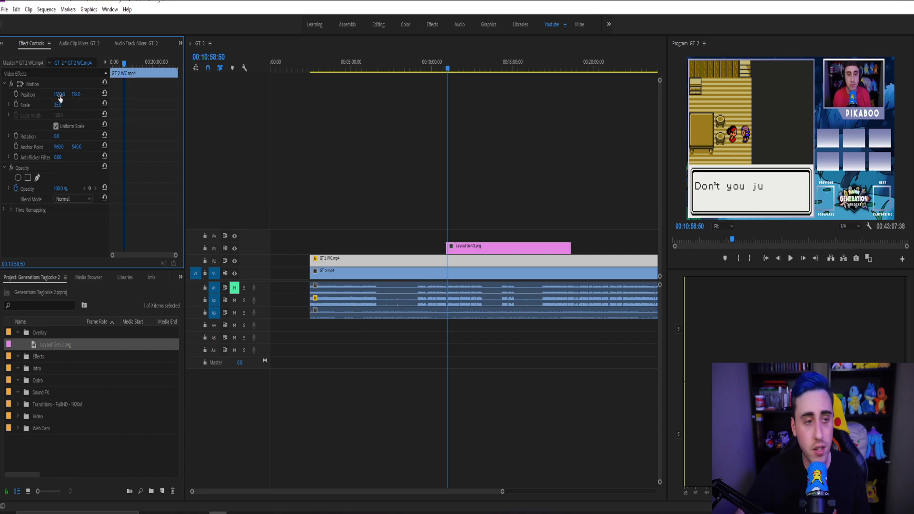
mouse_move(55, 97)
left_mouse_down()
mouse_move(76, 97)
mouse_move(60, 99)
left_mouse_up()
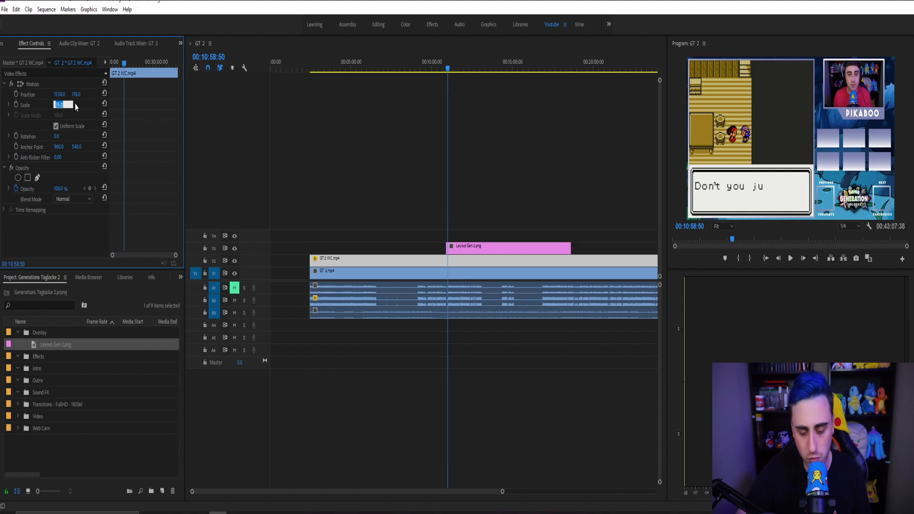
key("Return")
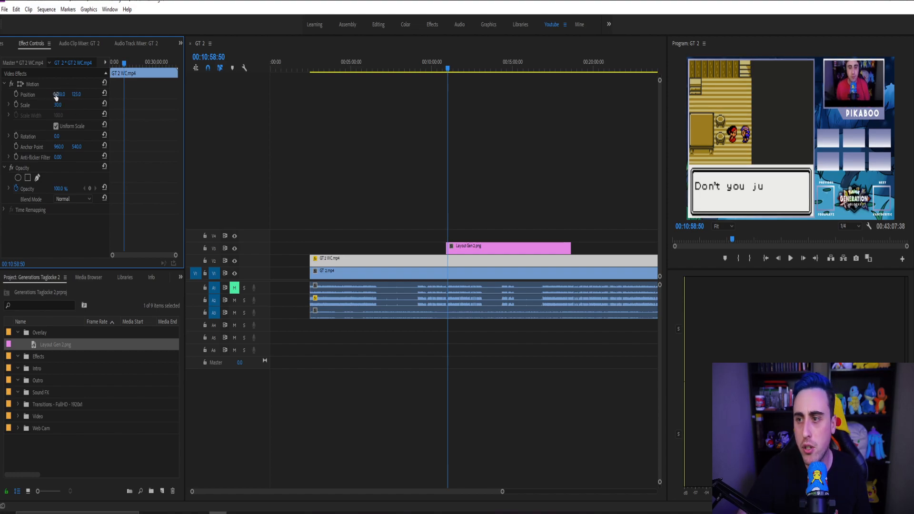
left_click_drag(63, 94, 67, 89)
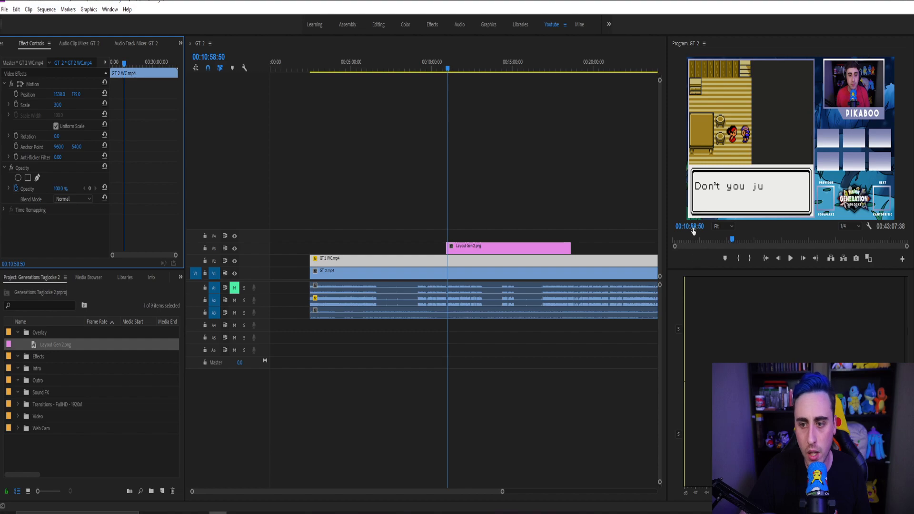
left_click(741, 56)
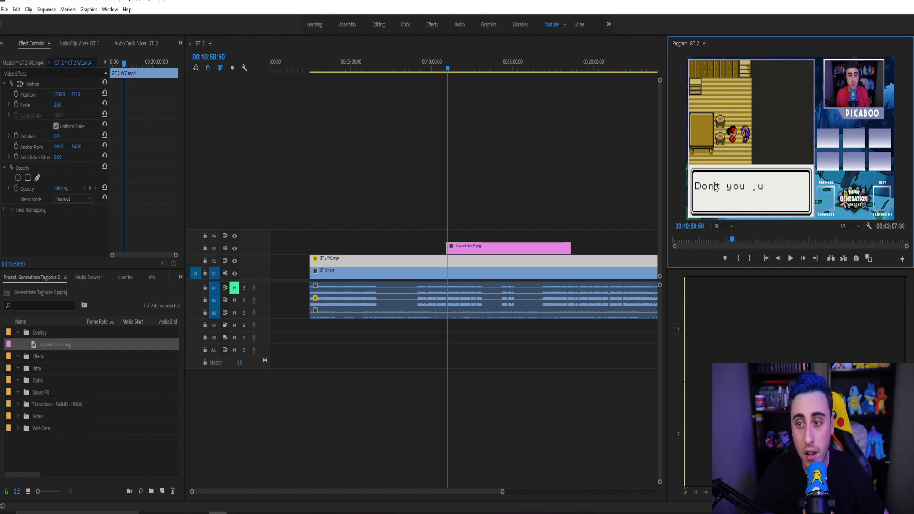
key("grave")
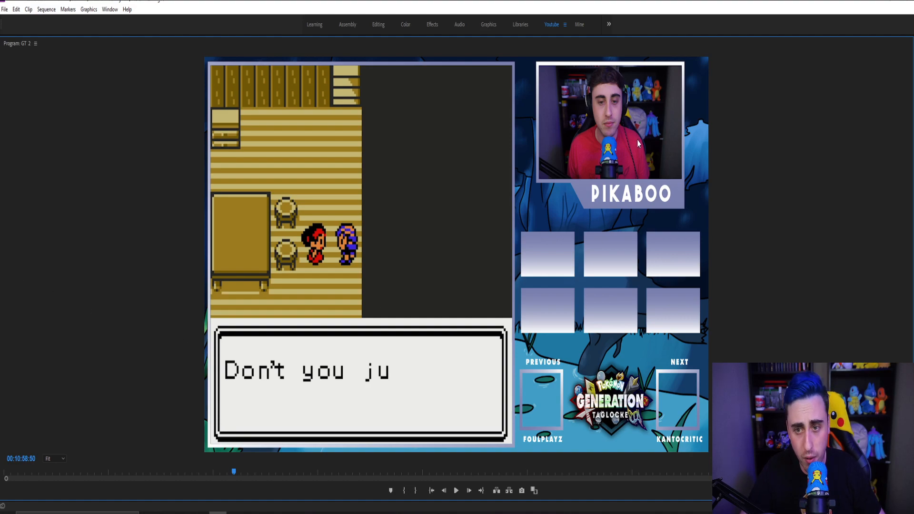
key("grave")
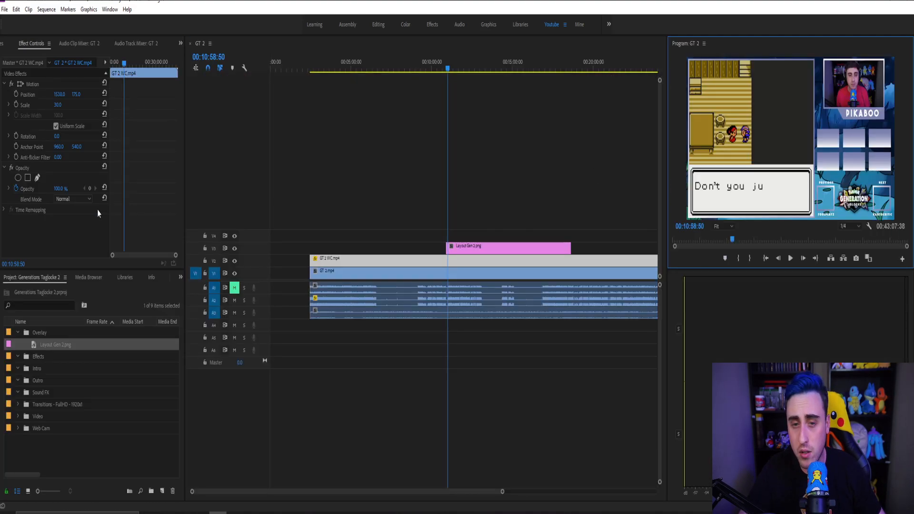
Set the webcam clip's scale to 28 and its position to about 1545, 177, and check the framing in the enlarged preview.
left_click(59, 97)
left_click(59, 96)
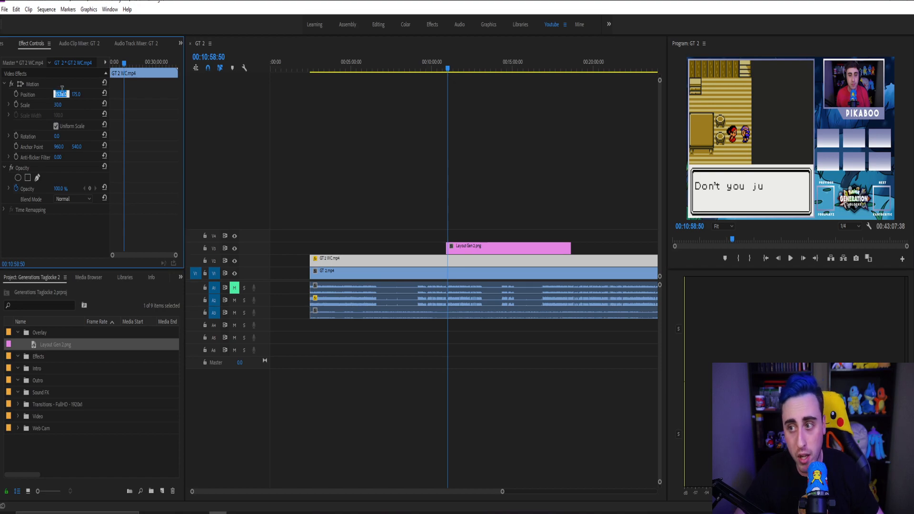
left_click(63, 113)
left_click_drag(58, 96, 66, 97)
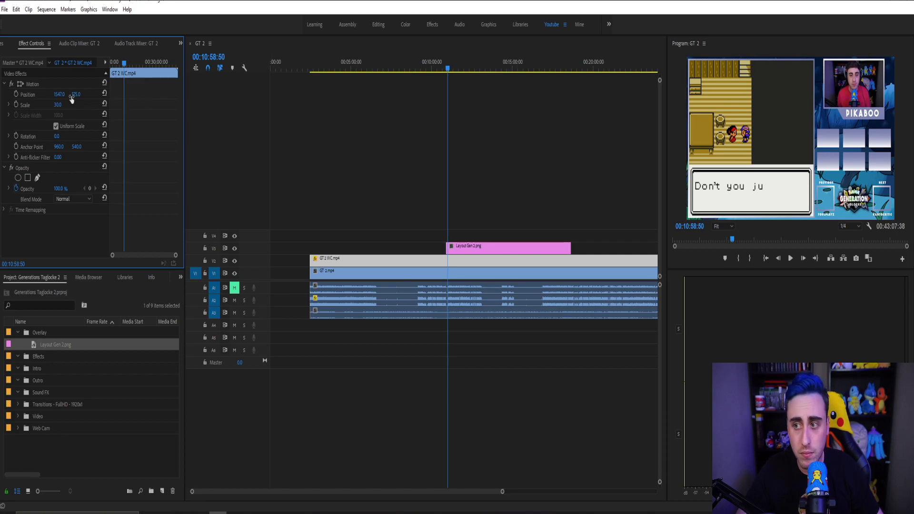
left_click(58, 105)
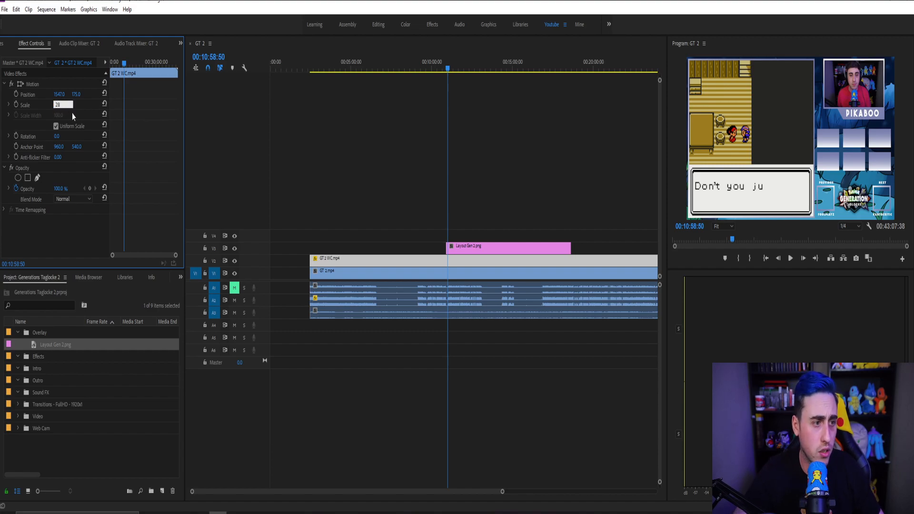
key("Return")
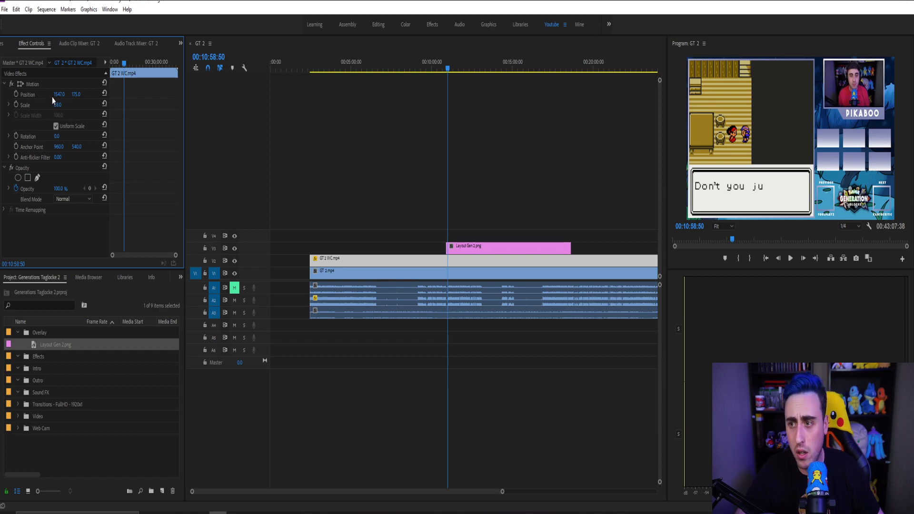
left_click_drag(78, 97, 58, 98)
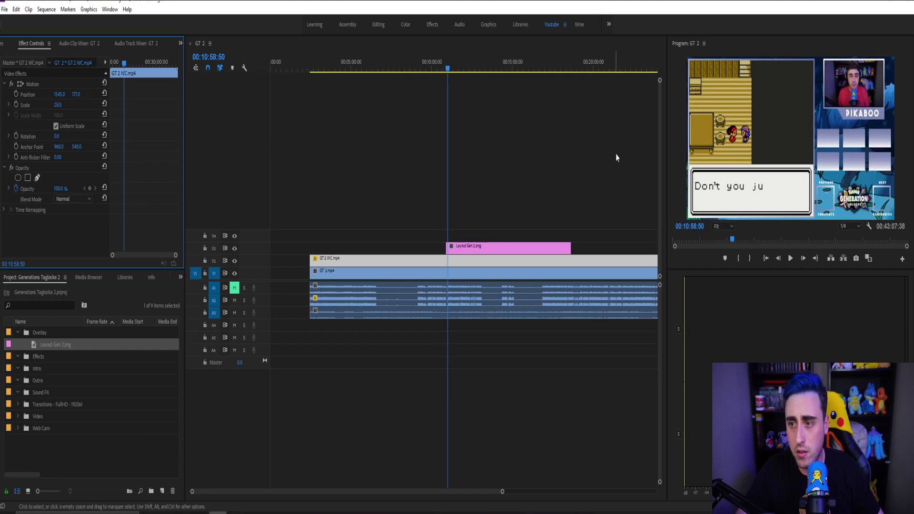
left_click(671, 147)
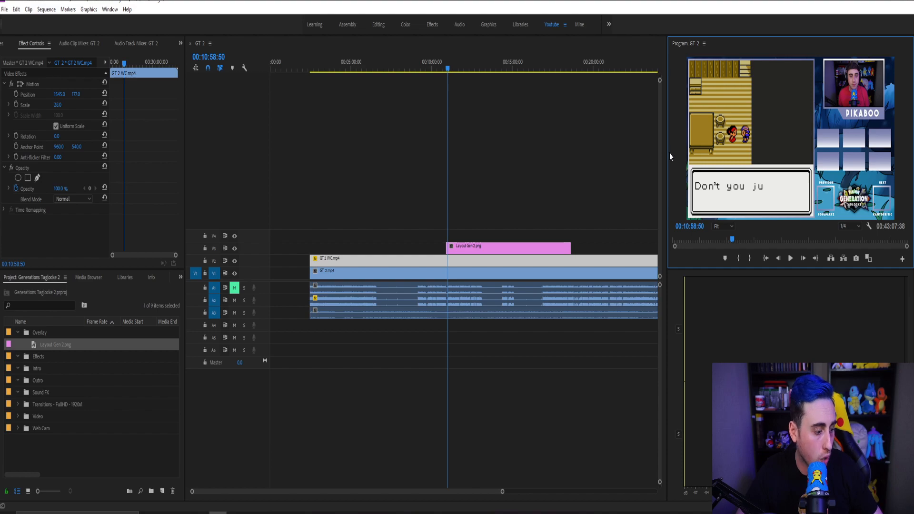
key("grave")
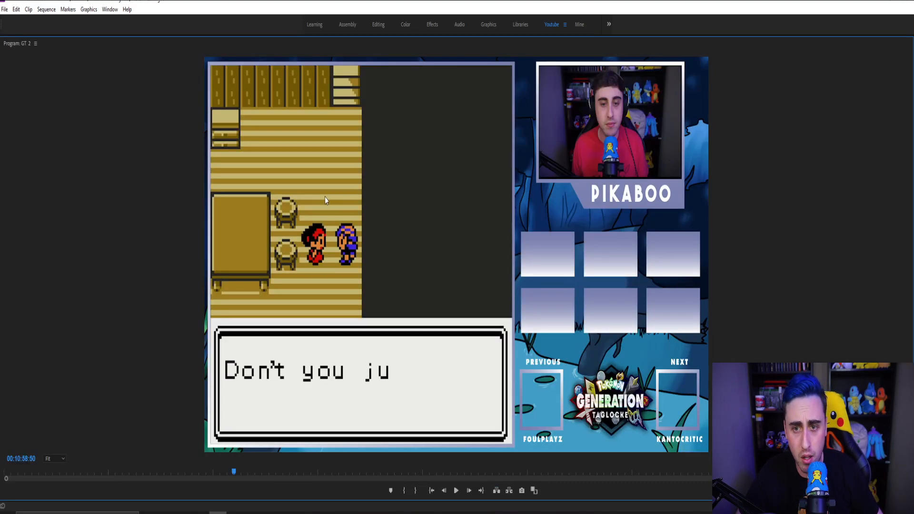
key("grave")
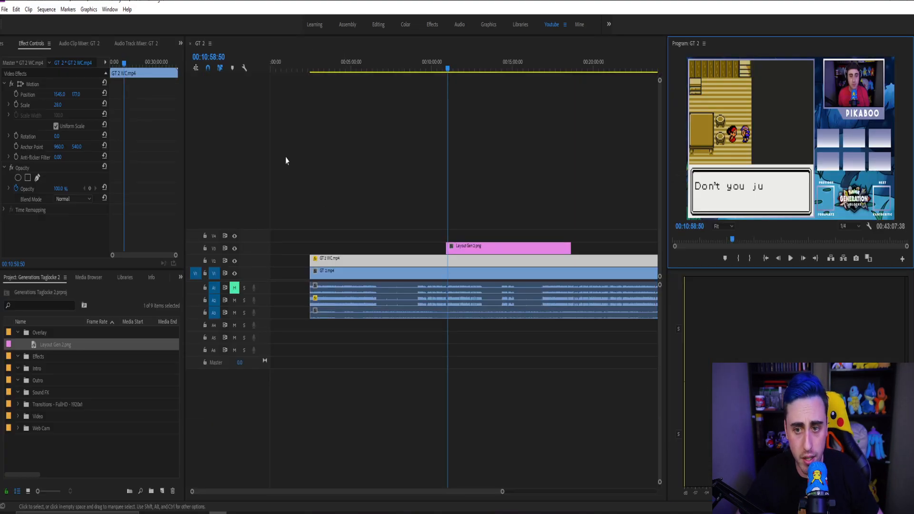
Try webcam clip scales of 29 and 27, set the scale to 30, and check the enlarged preview again.
left_click(59, 105)
type("29")
key("Return")
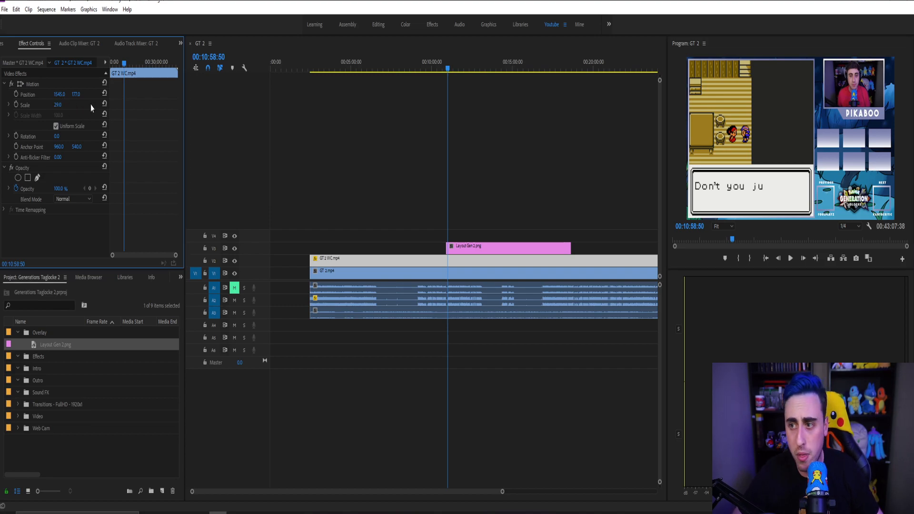
left_click_drag(64, 105, 63, 106)
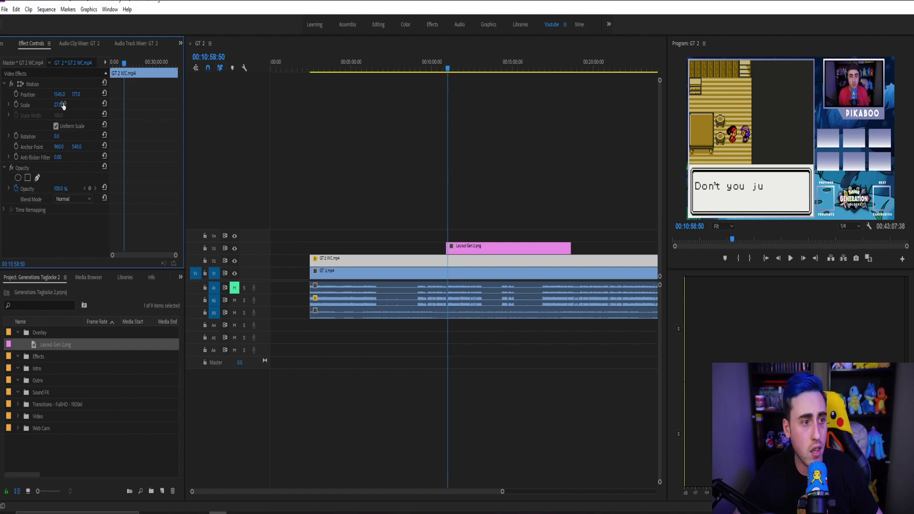
left_click(61, 104)
type("30")
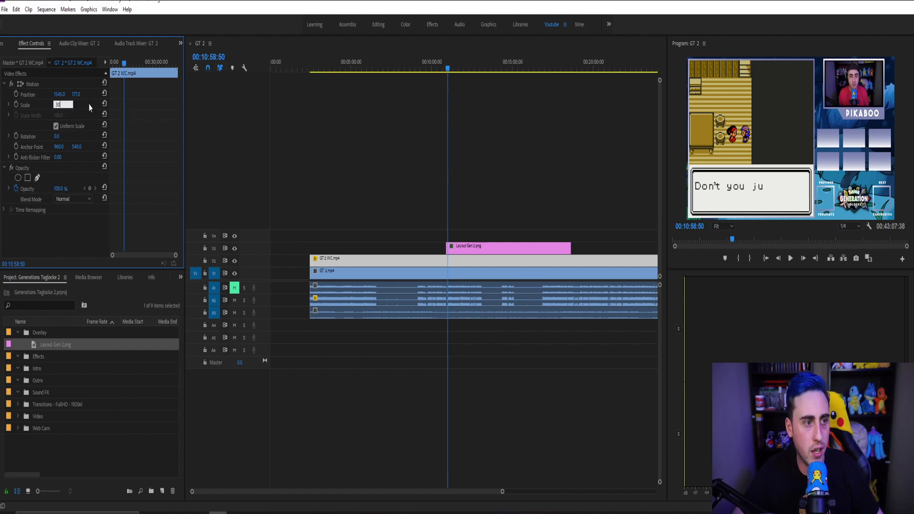
key("Return")
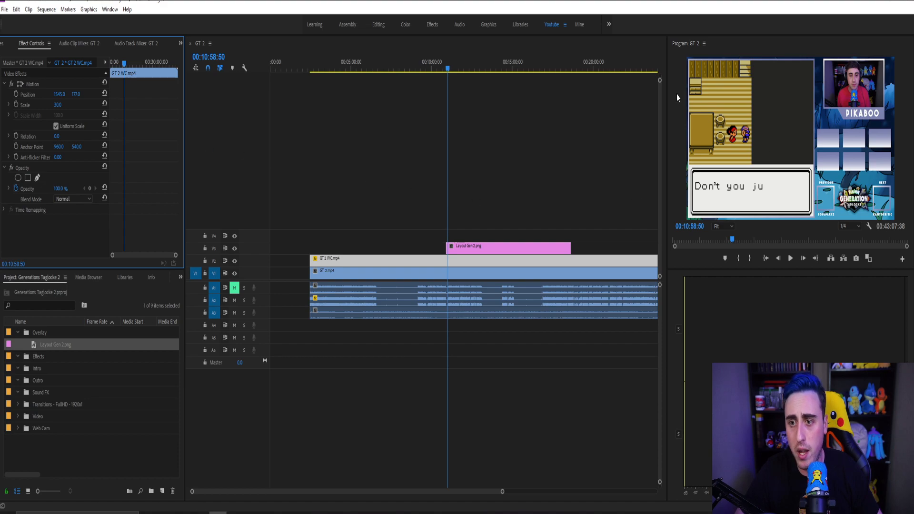
key("grave")
key("grave")
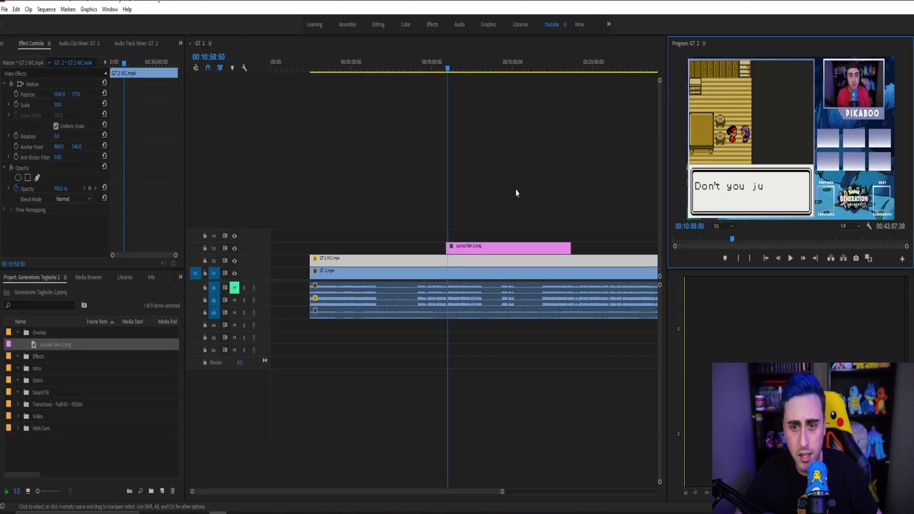
Shift the webcam clip horizontally to position X 1555 and play the combined layout in the enlarged preview.
left_click(62, 97)
left_click(59, 106)
left_click(62, 94)
left_click(58, 104)
left_click_drag(61, 94, 66, 95)
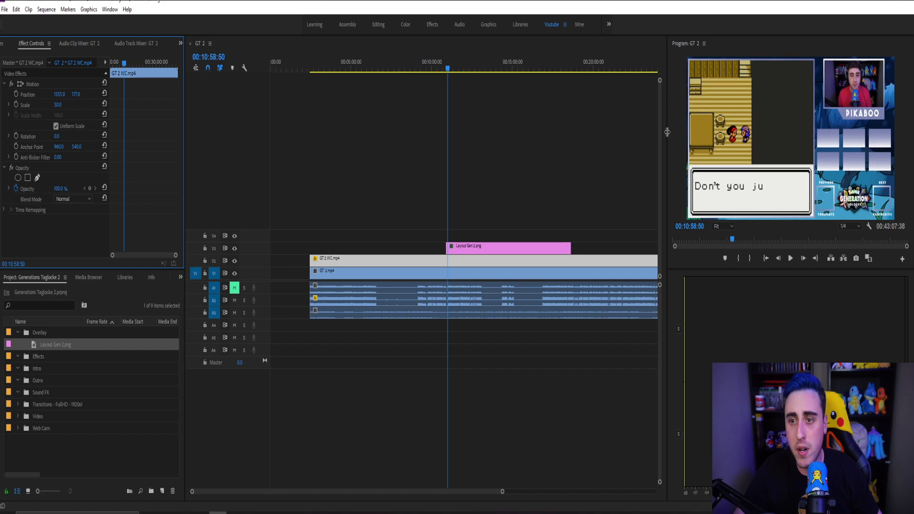
key("grave")
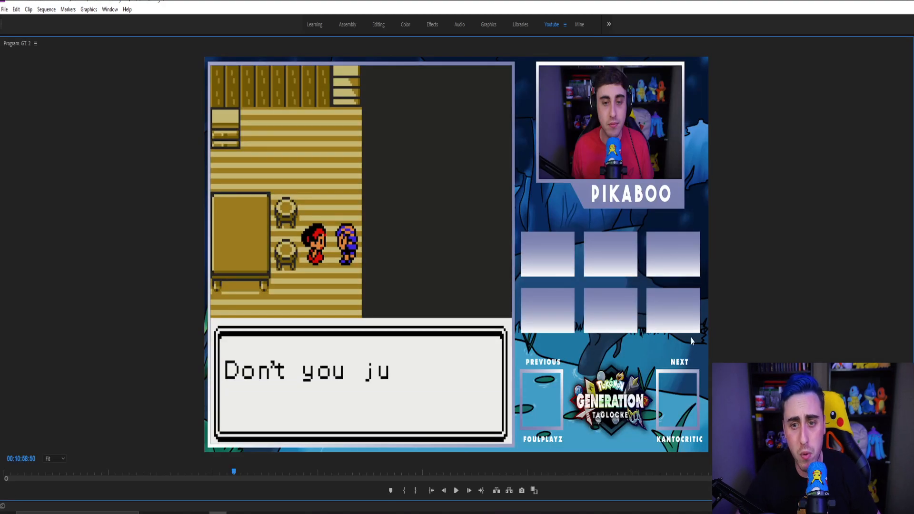
key("space")
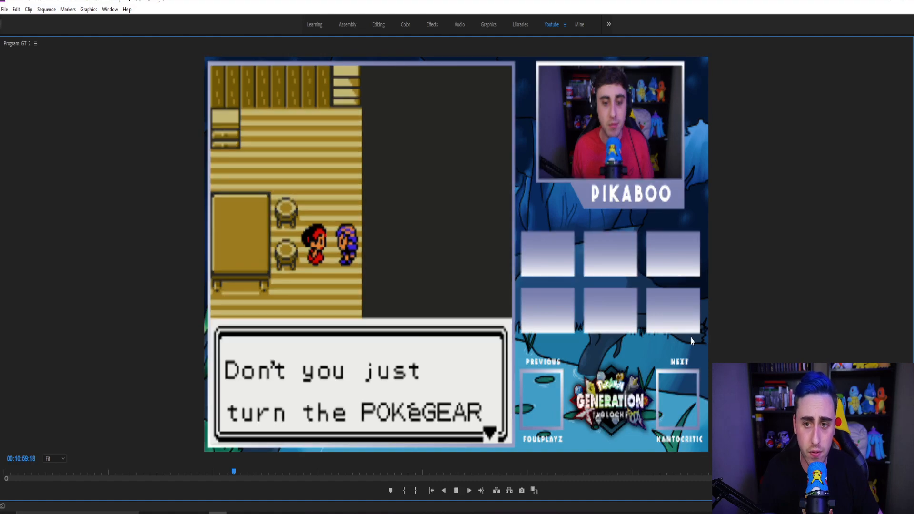
Play the sequence from about 00:18:36:36 and extend the Layout Gen 2.png overlay clip on V3 well past the 20-minute mark.
left_click(393, 473)
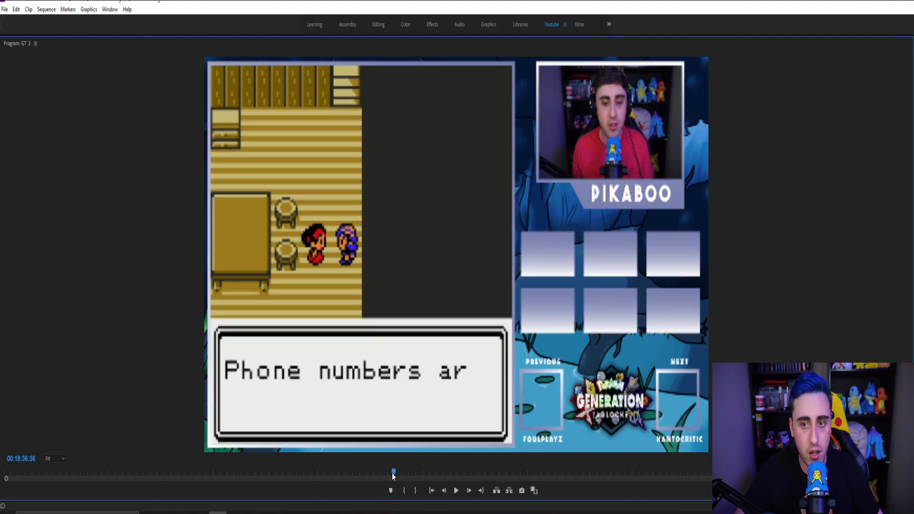
key("space")
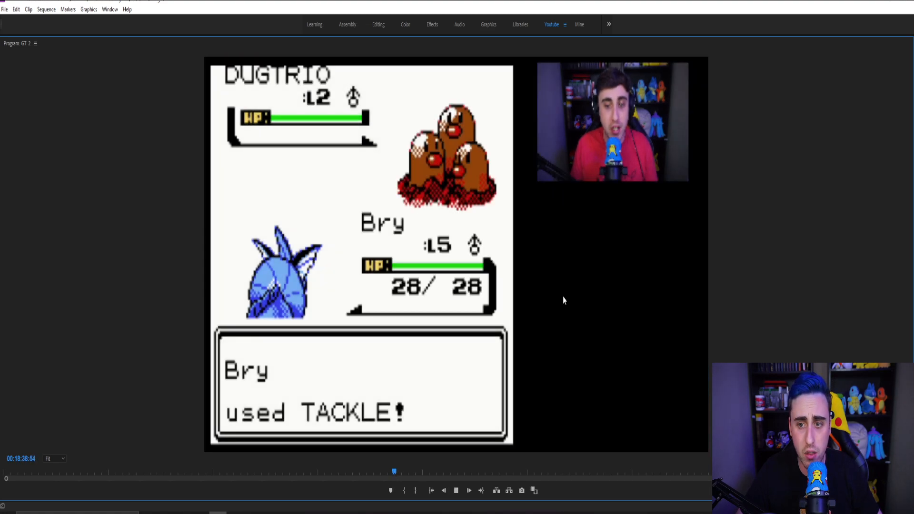
key("space")
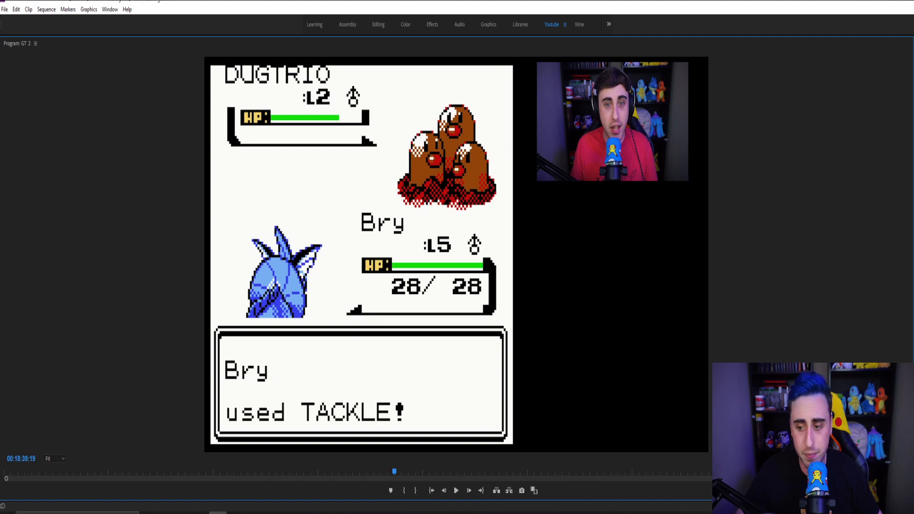
key("grave")
left_click_drag(571, 248, 658, 248)
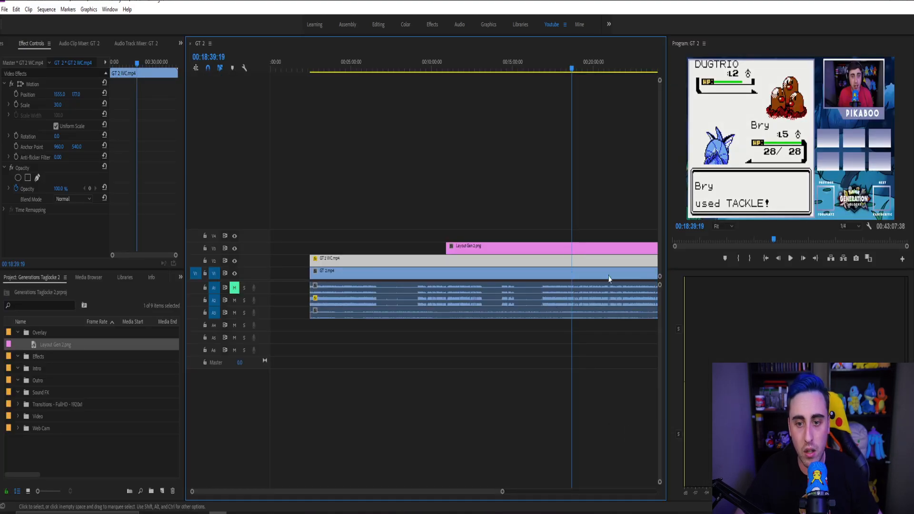
Set the webcam clip's horizontal position to 1553 and extend the Layout Gen 2.png overlay on V3 to the end of the footage.
left_click(60, 95)
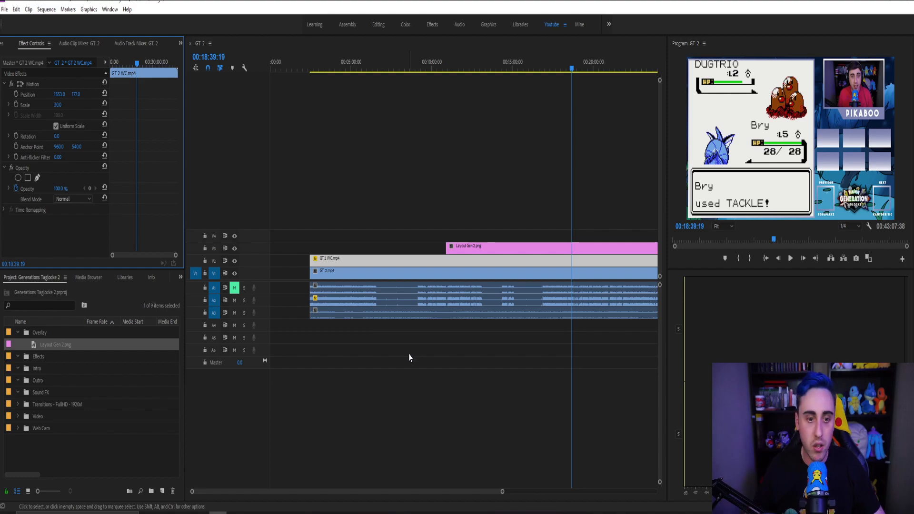
left_click_drag(503, 493, 667, 466)
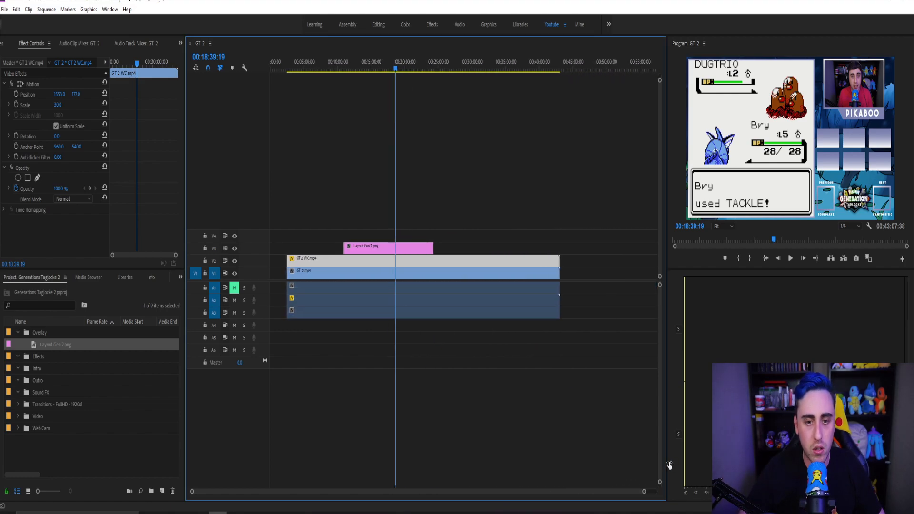
left_click_drag(438, 243, 561, 246)
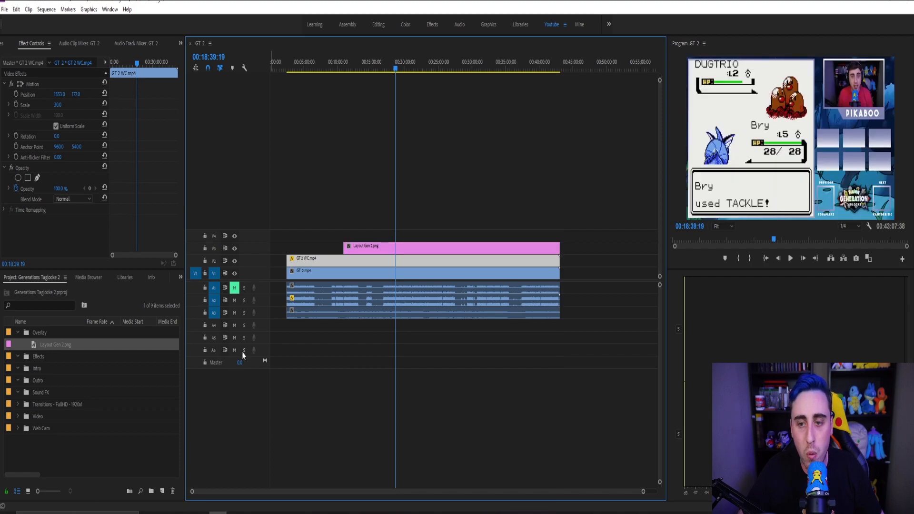
Check the combined layout at about 00:11:51:14 and save the project.
left_click(350, 68)
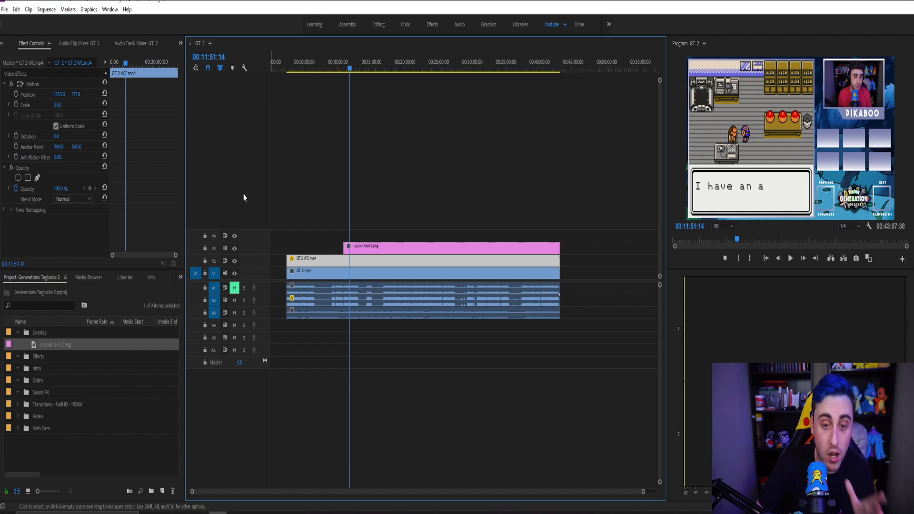
key("ctrl+s")
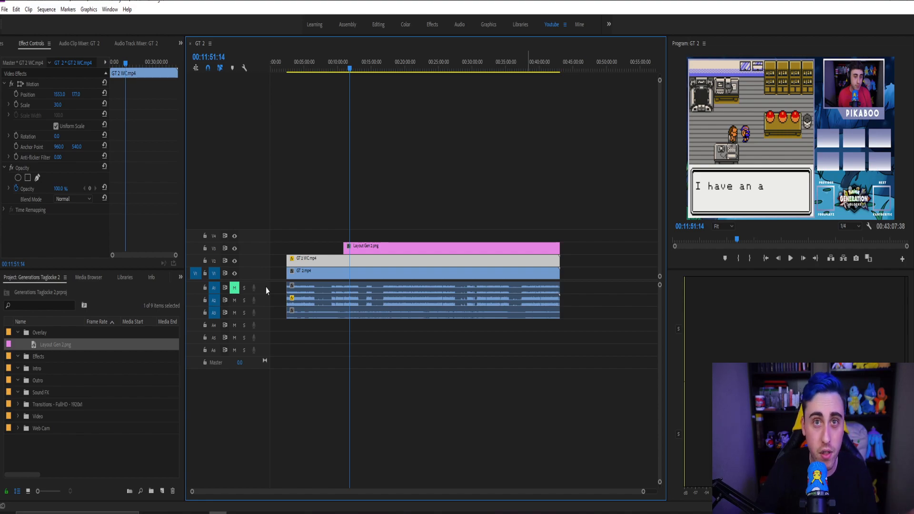
Hide webcam track V2 and scrub through the gameplay from the start of the footage to 00:05:10:01.
left_click_drag(644, 492, 593, 488)
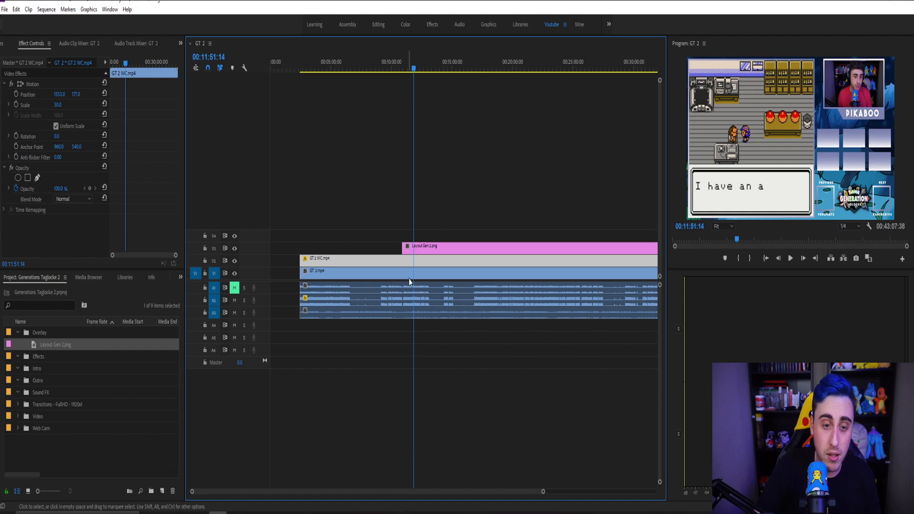
left_click_drag(410, 69, 299, 96)
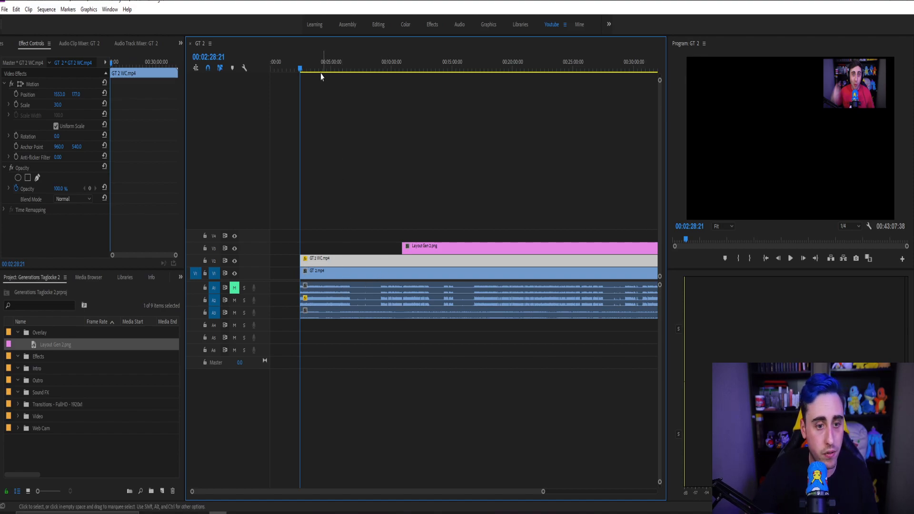
left_click(235, 261)
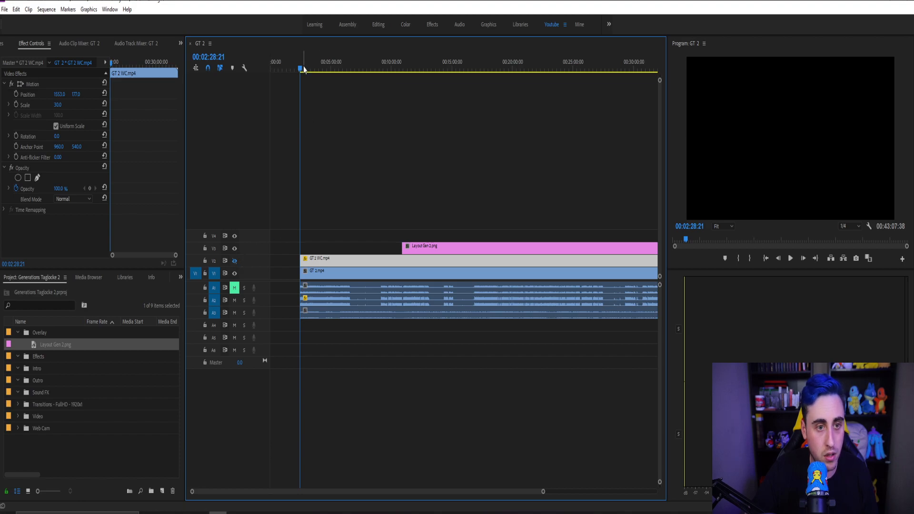
left_click_drag(300, 69, 325, 75)
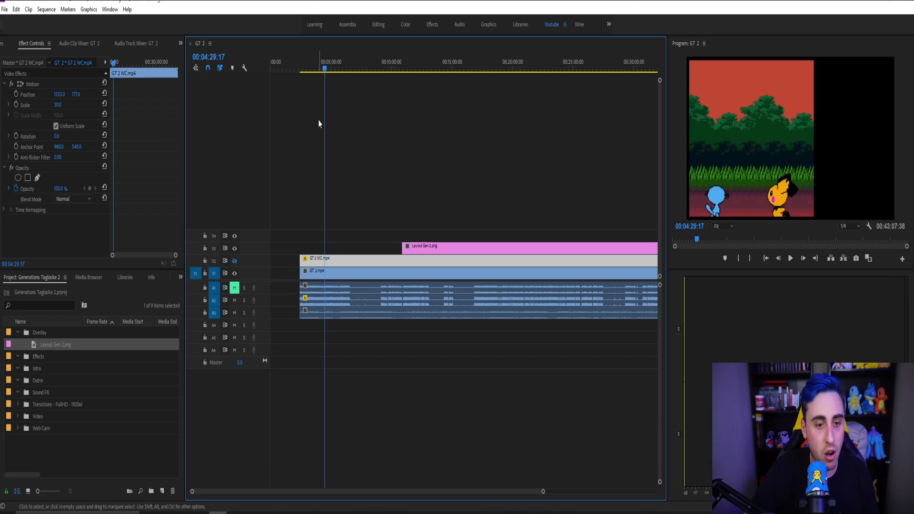
left_click(235, 261)
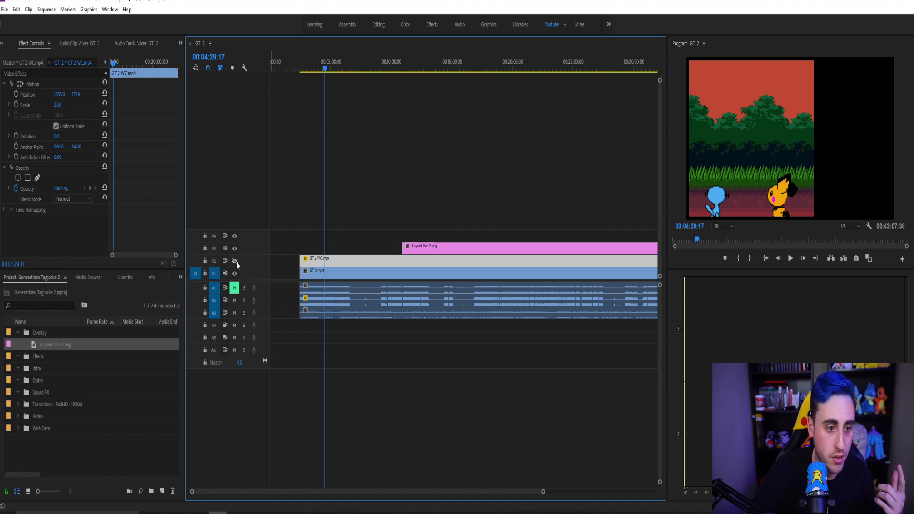
left_click(236, 262)
left_click_drag(326, 68, 332, 72)
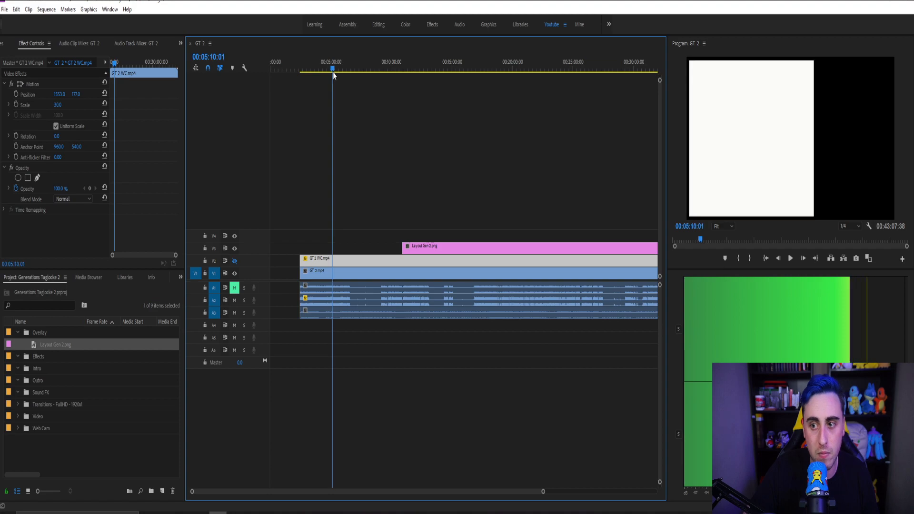
Split the webcam, gameplay and audio clips across all tracks at 00:05:10:01.
key("c")
left_click(335, 264, "shift")
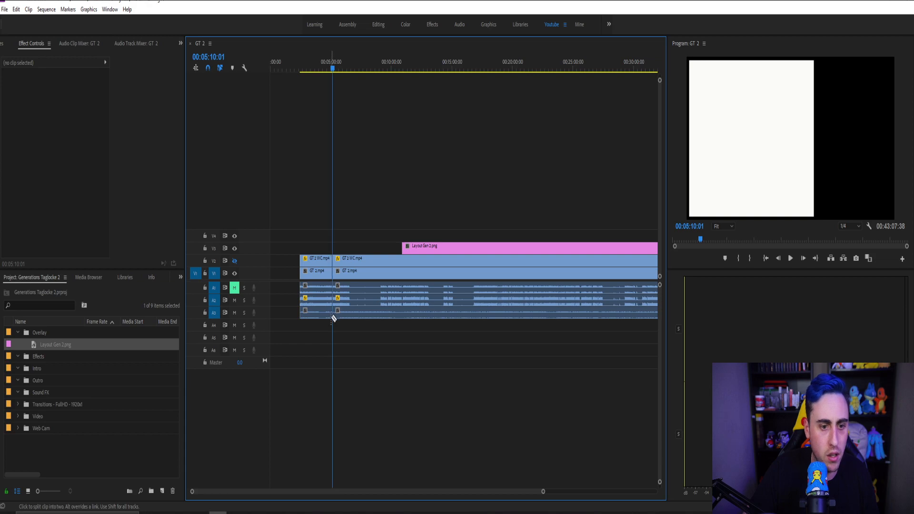
key("v")
Set the scale of the webcam segment before the cut to 100 and make track V2 visible again.
left_click(319, 261)
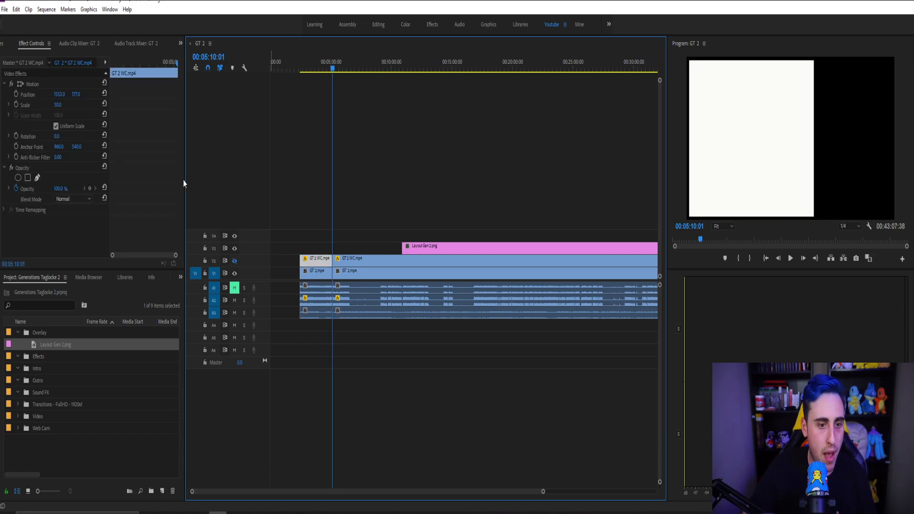
left_click(60, 104)
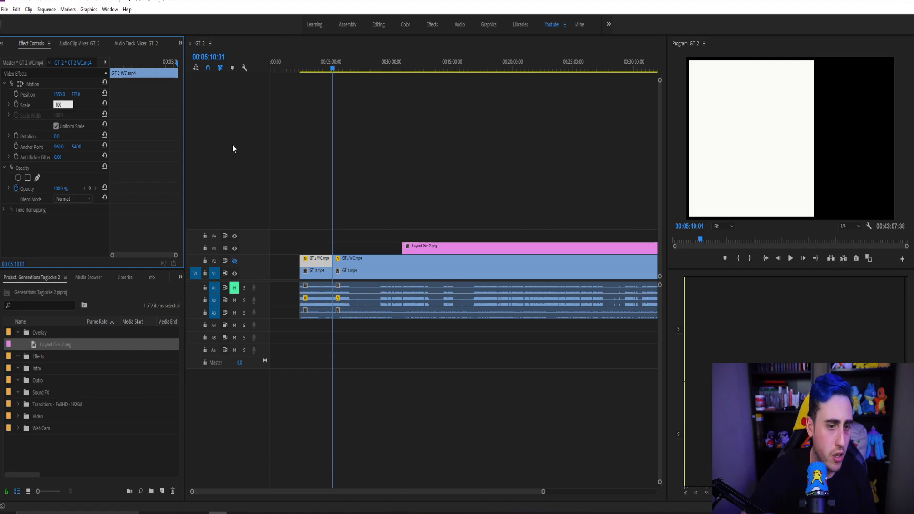
left_click(305, 169)
left_click(319, 70)
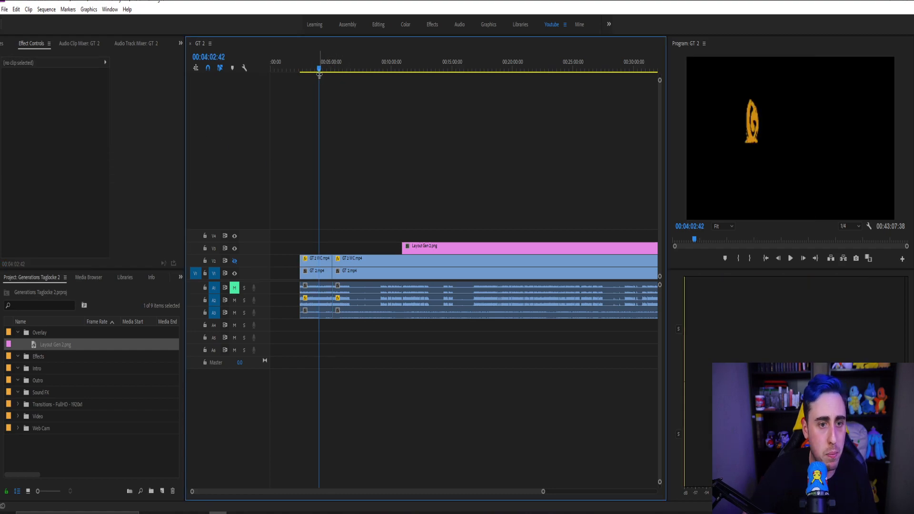
left_click(234, 262)
Set the first webcam segment's position to 959, 536 and scrub from its start to the cut to check the framing.
left_click(316, 261)
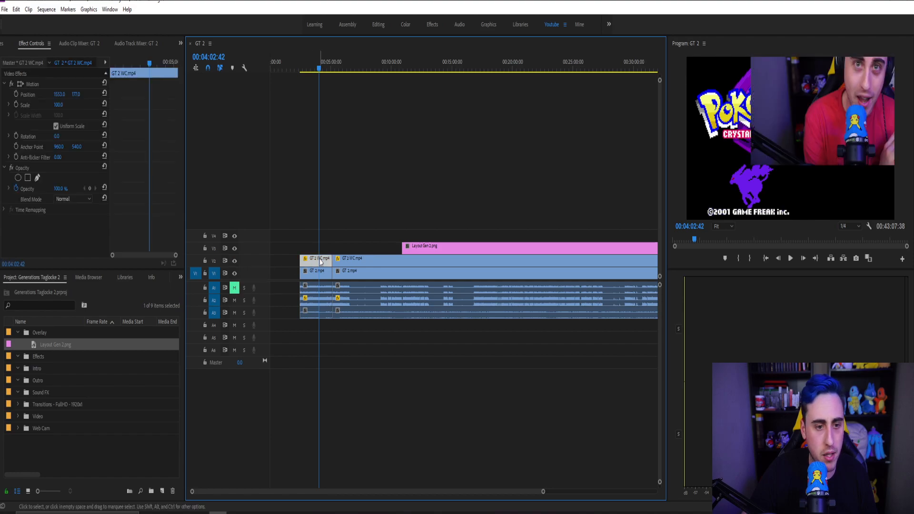
left_click_drag(59, 94, 10, 94)
left_click_drag(76, 95, 208, 101)
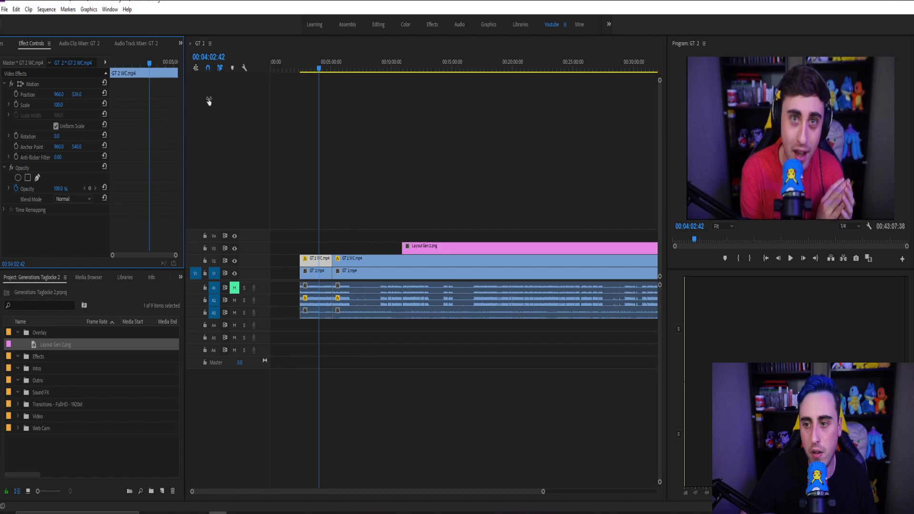
left_click_drag(55, 96, 52, 97)
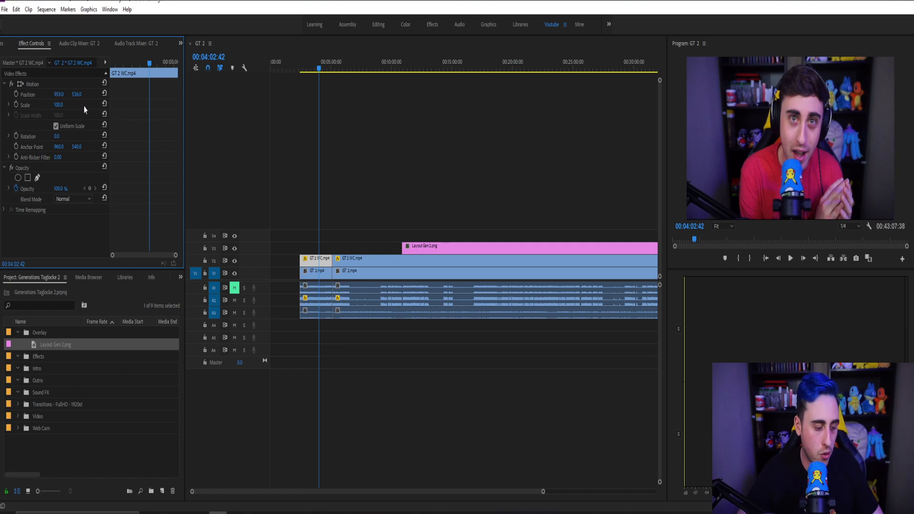
left_click(302, 76)
left_click_drag(302, 76, 332, 73)
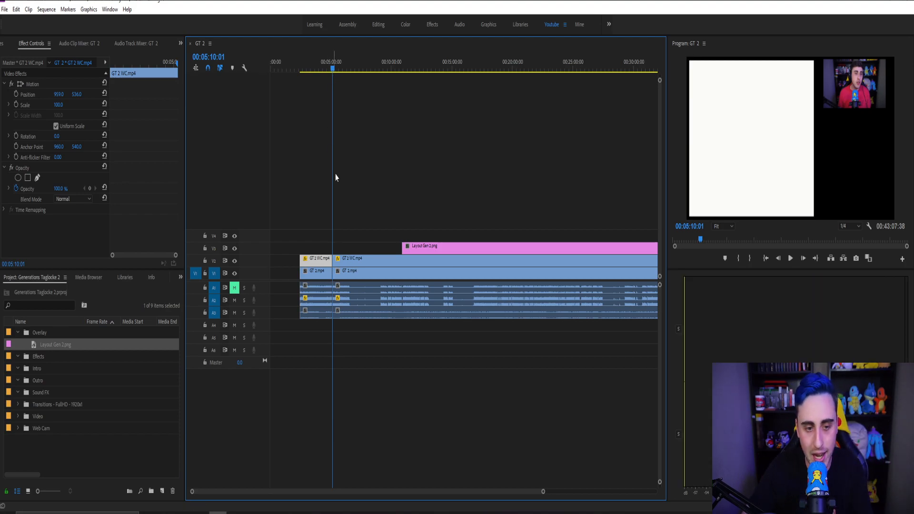
Delete both webcam audio segments on A1 and move the remaining audio clips up one track to A1 and A2.
left_click_drag(537, 491, 459, 485)
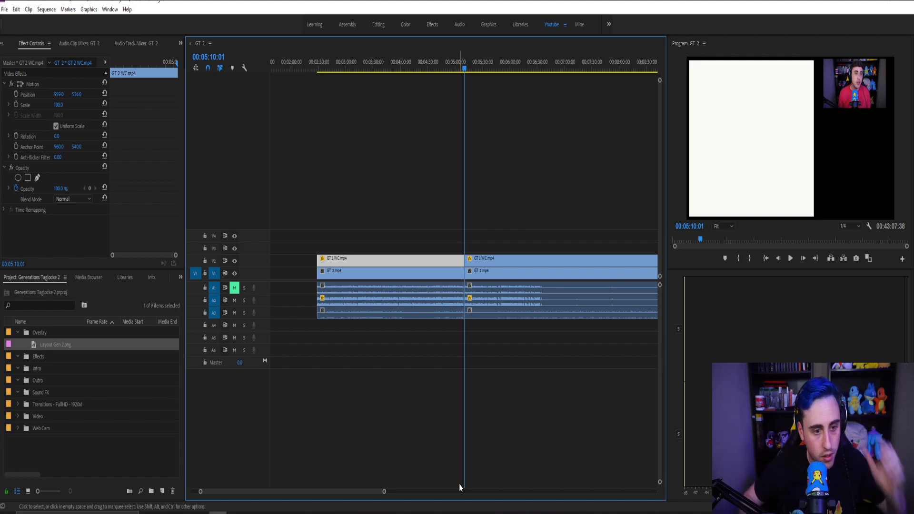
left_click(351, 291)
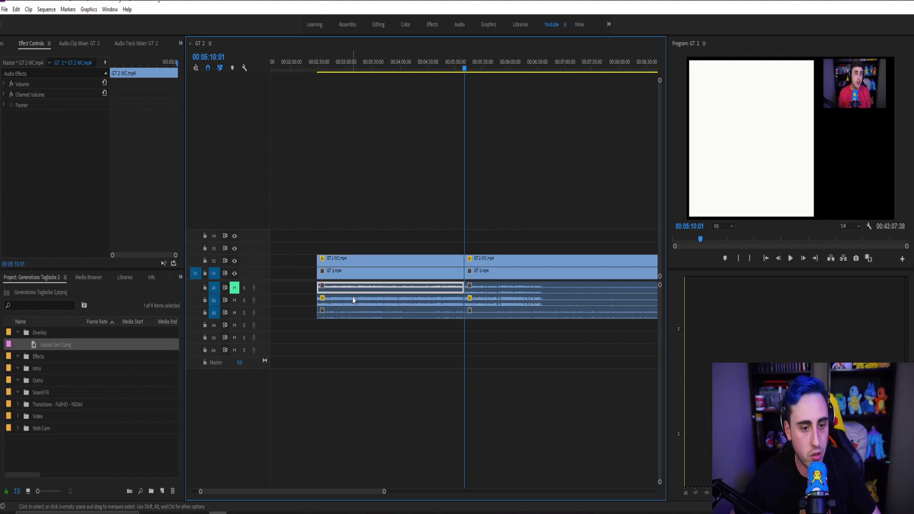
left_click_drag(385, 494, 434, 493)
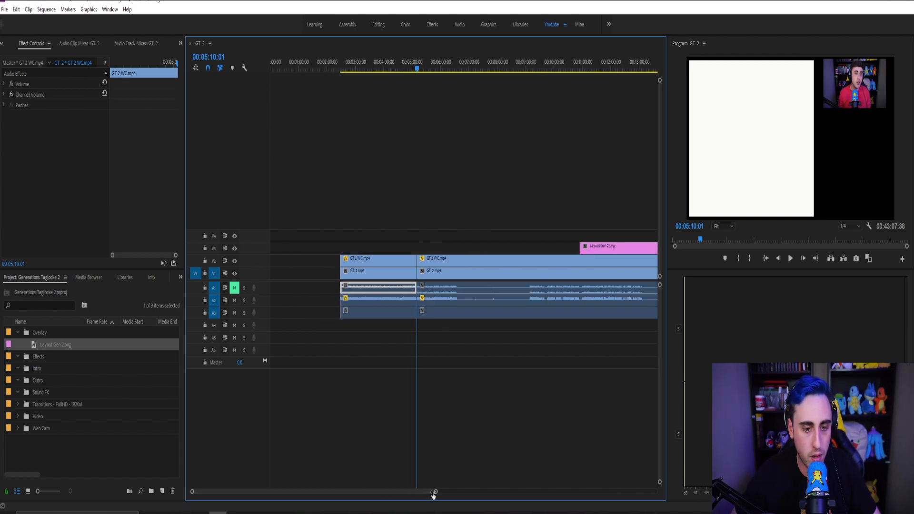
left_click(423, 287, "shift")
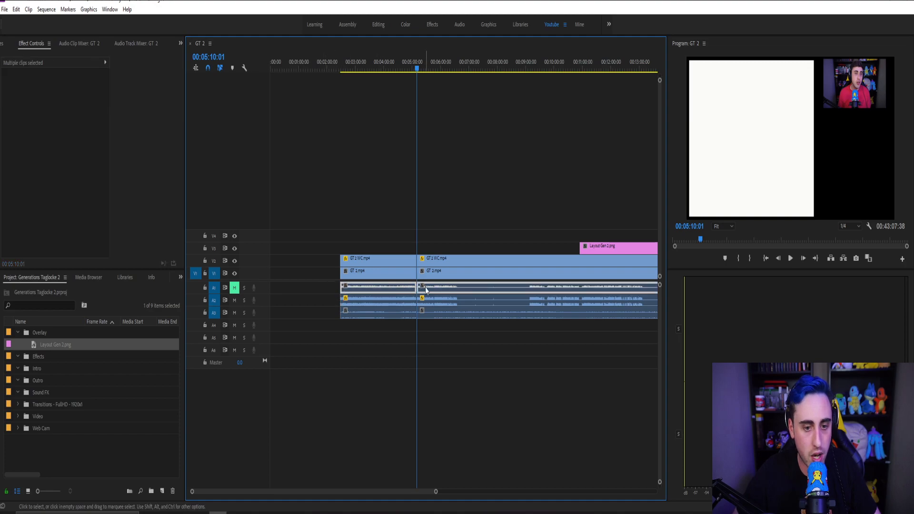
key("Delete")
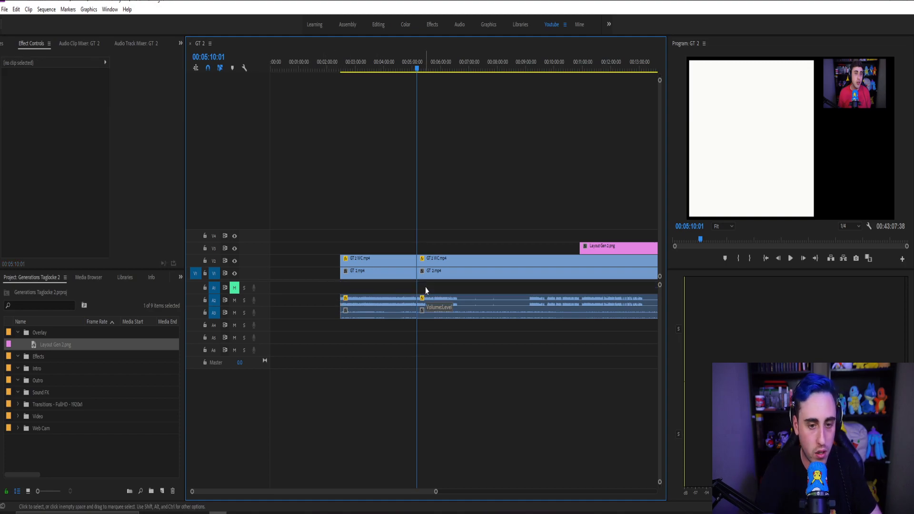
left_click_drag(403, 335, 409, 288)
left_click(393, 228)
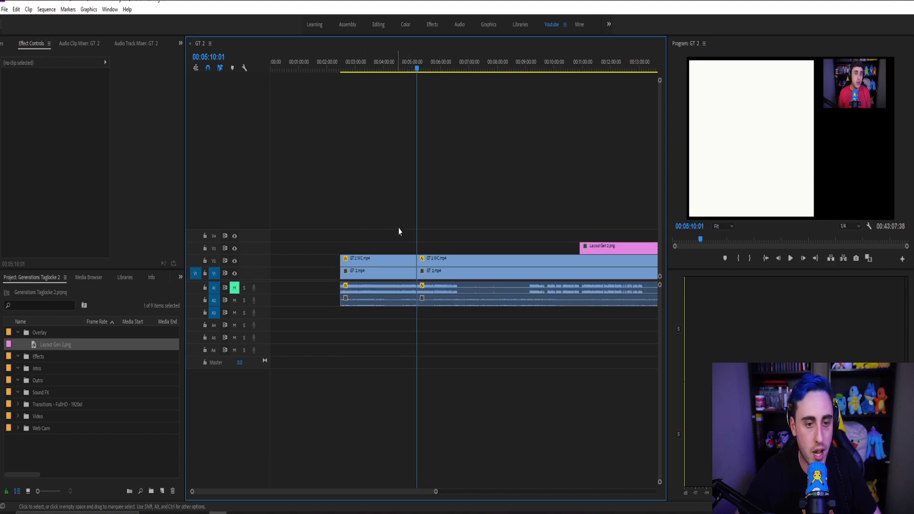
Play the sequence from about 00:04:48:05, unmute audio track A1, and return the playhead to the cut at 00:05:10:01.
left_click_drag(436, 493, 419, 495)
left_click(445, 71)
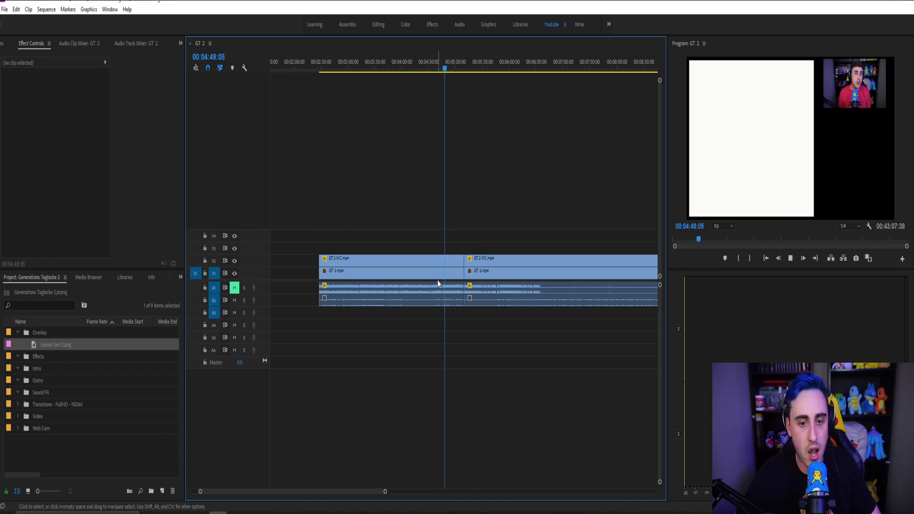
key("space")
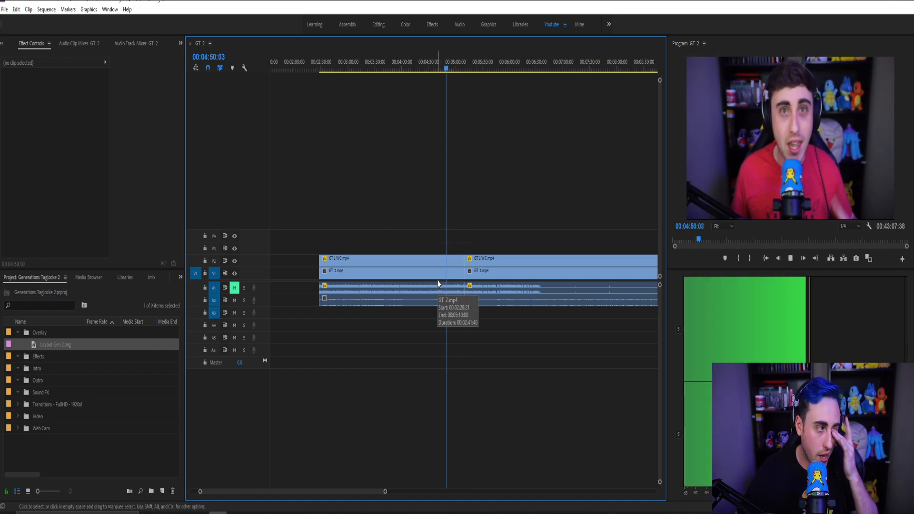
left_click(235, 288)
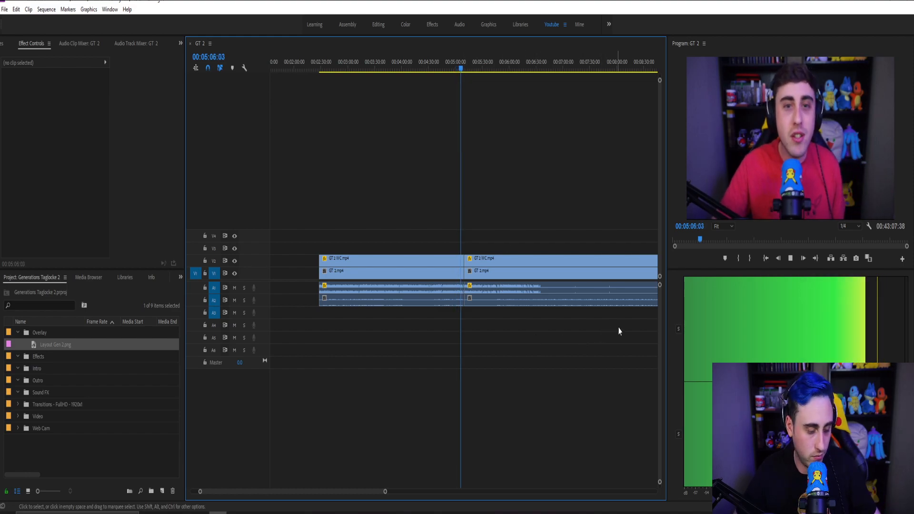
left_click_drag(385, 493, 347, 502)
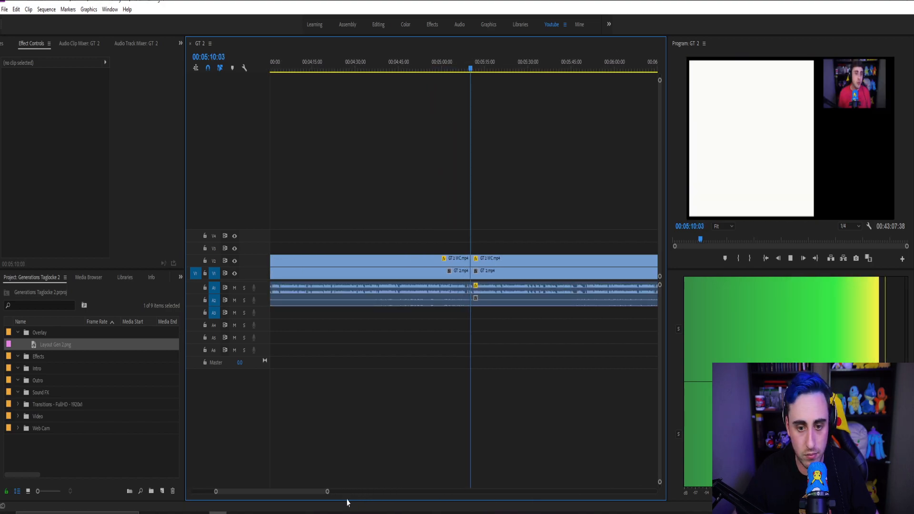
key("space")
left_click_drag(472, 70, 469, 71)
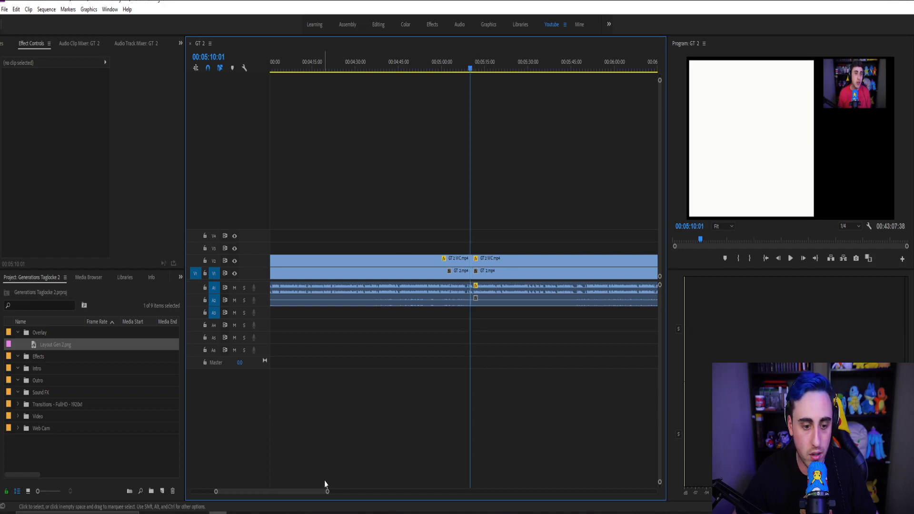
Split the webcam, gameplay and audio clips at 00:05:08:16, shortly before the existing cut.
left_click_drag(327, 491, 270, 492)
left_click_drag(396, 69, 424, 71)
key("c")
left_click(424, 260)
left_click(424, 272)
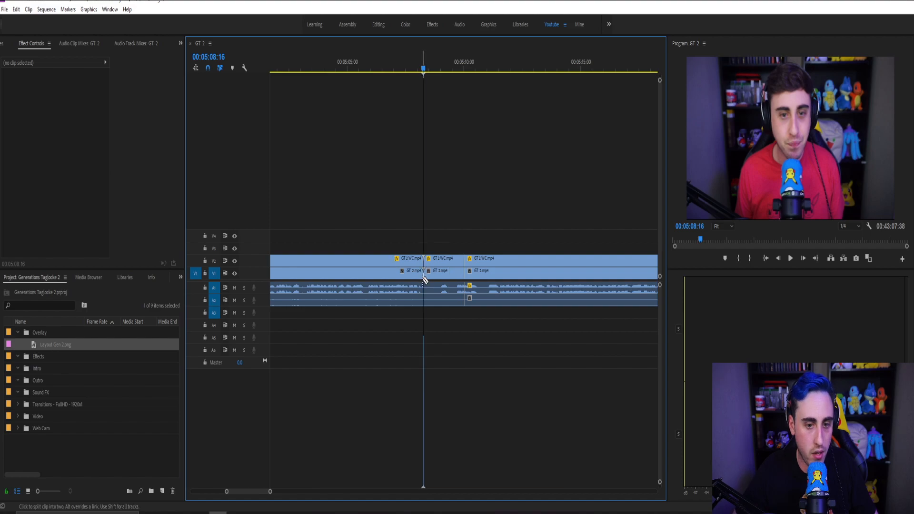
left_click(425, 302)
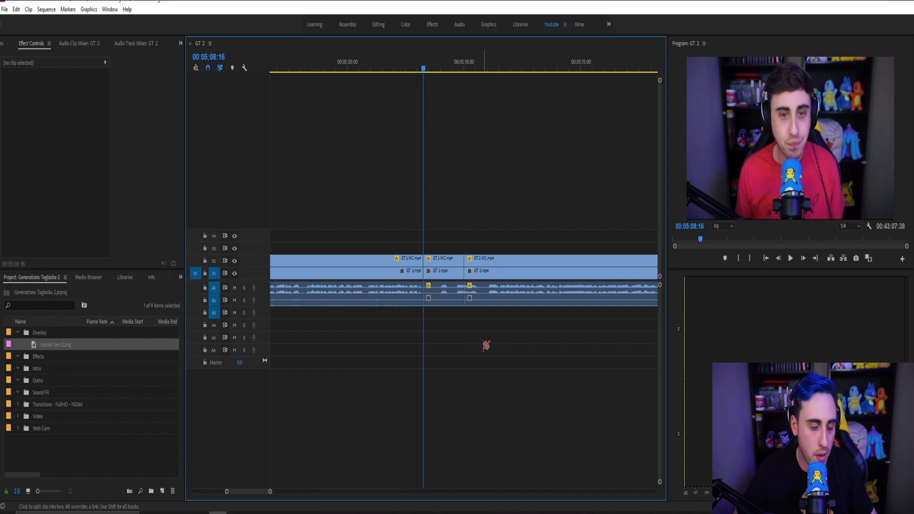
key("v")
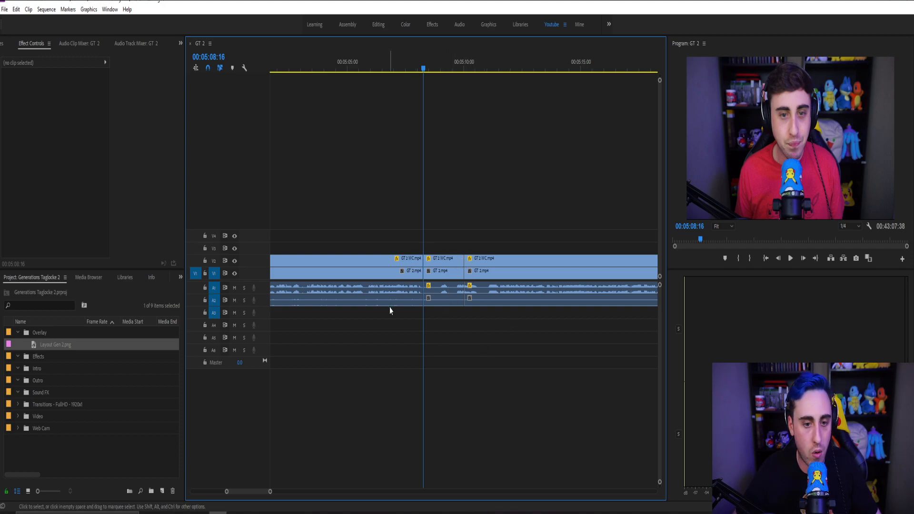
Delete the gameplay video segment on V1 that lies before the 00:05:08:16 cut.
left_click_drag(270, 492, 337, 472)
left_click(337, 272)
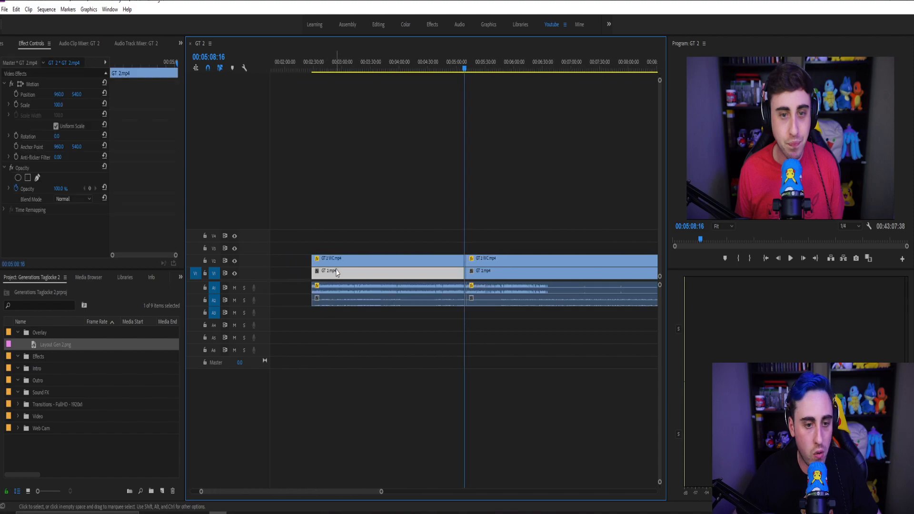
key("Delete")
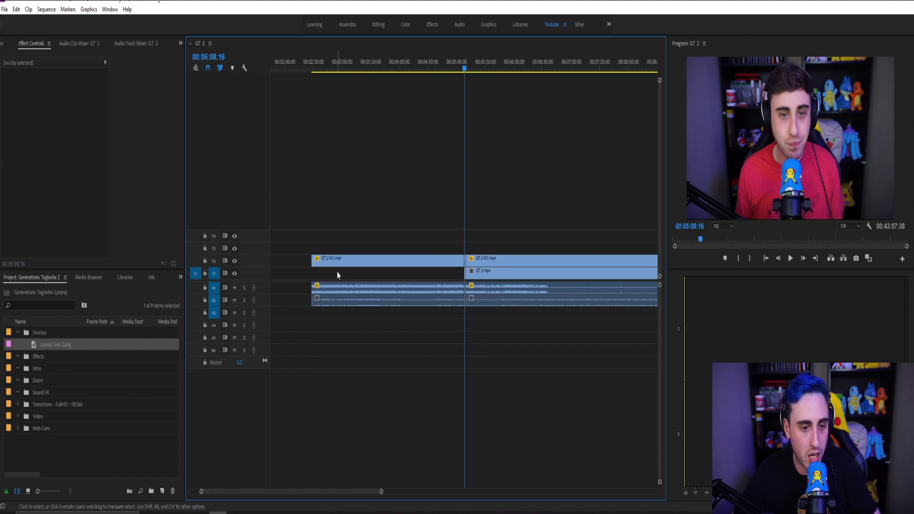
Delete the gameplay audio segment on A2 before the cut and apply the default transition at the start of the first webcam clip.
left_click(338, 303)
key("Delete")
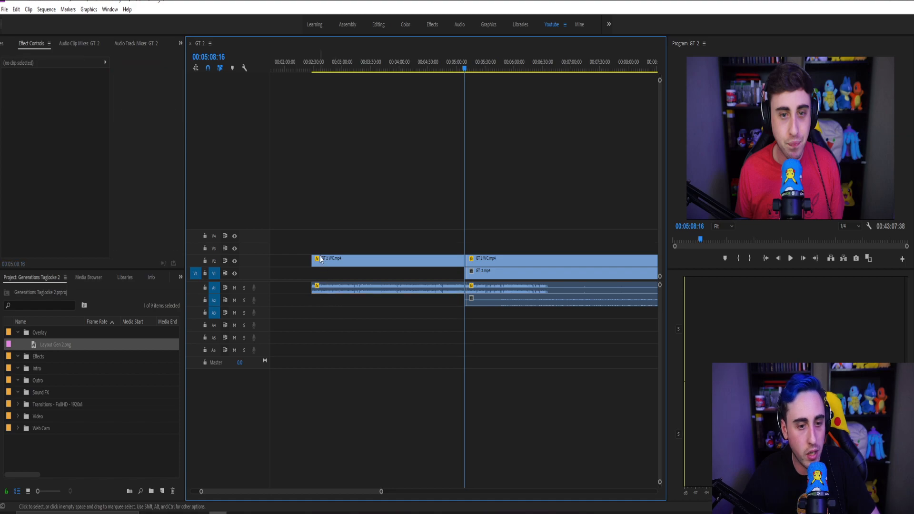
right_click(319, 265)
left_click(335, 324)
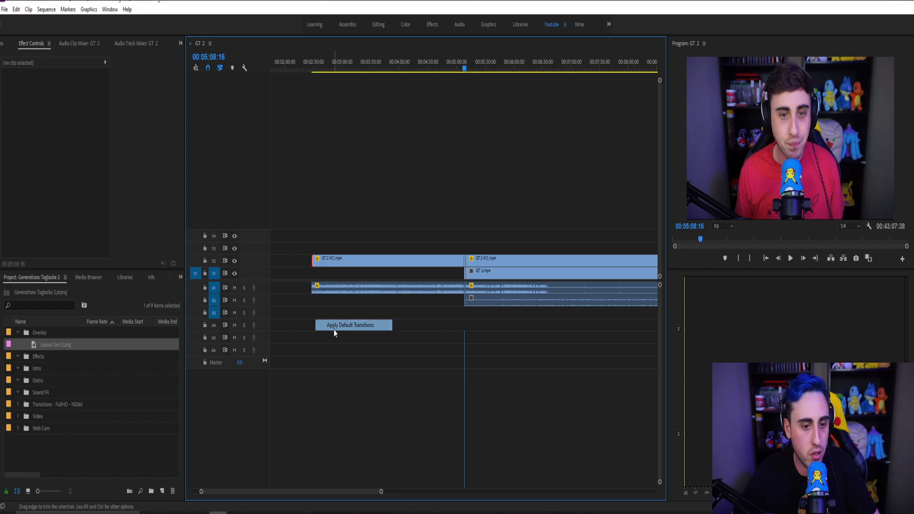
Play the opening of the full-screen webcam section from its start at about 00:02:28:50.
left_click(312, 69)
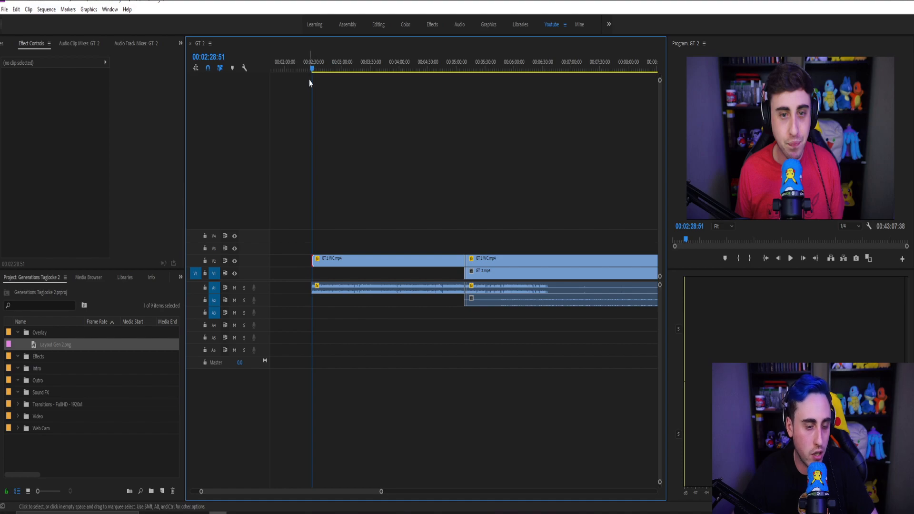
left_click_drag(309, 73, 302, 72)
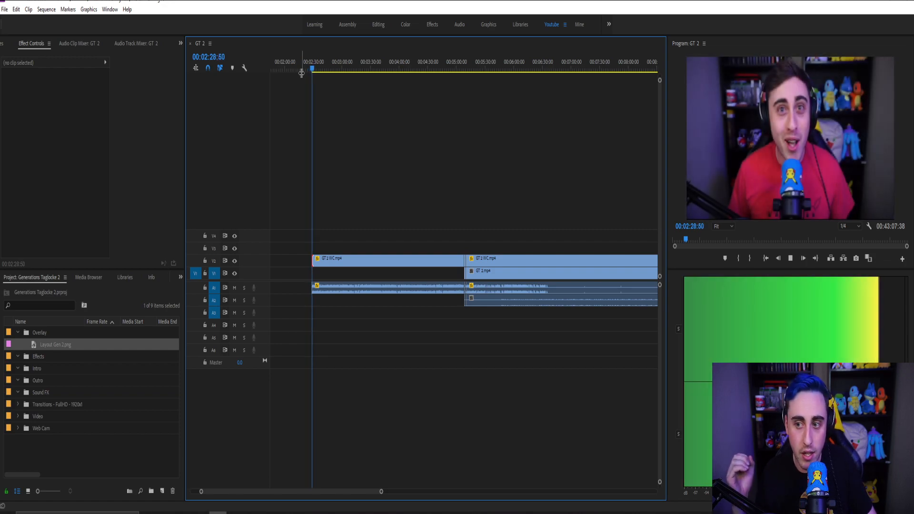
key("space")
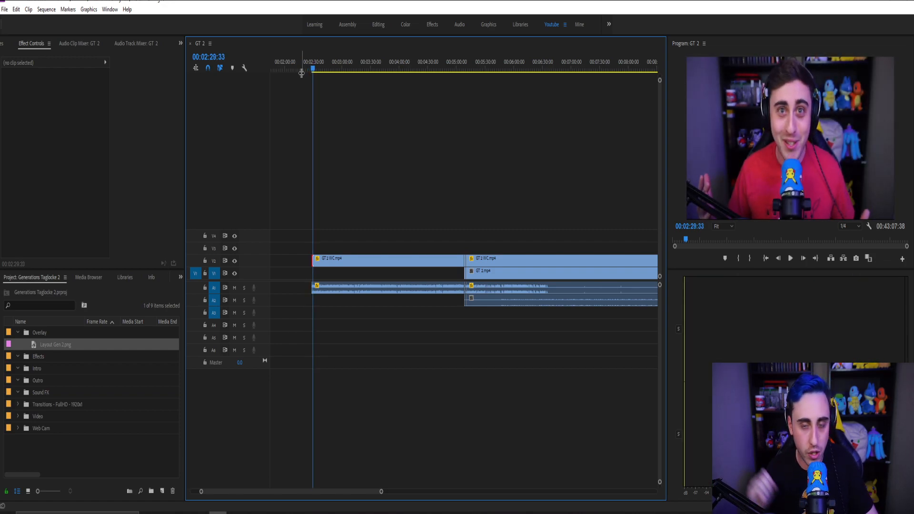
key("space")
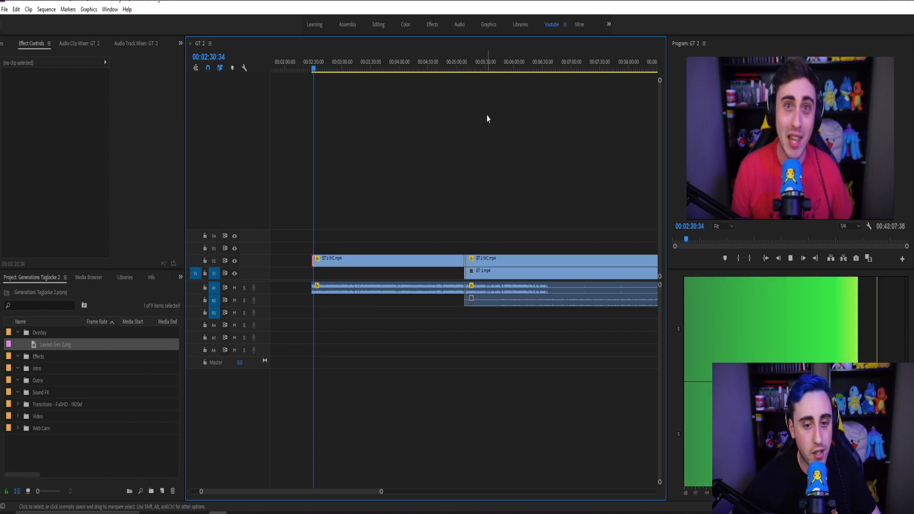
Select the Motion effect of the scaled-down webcam clip after the short segment, with the playhead at 00:05:11:51.
left_click(464, 65)
left_click_drag(381, 492, 322, 474)
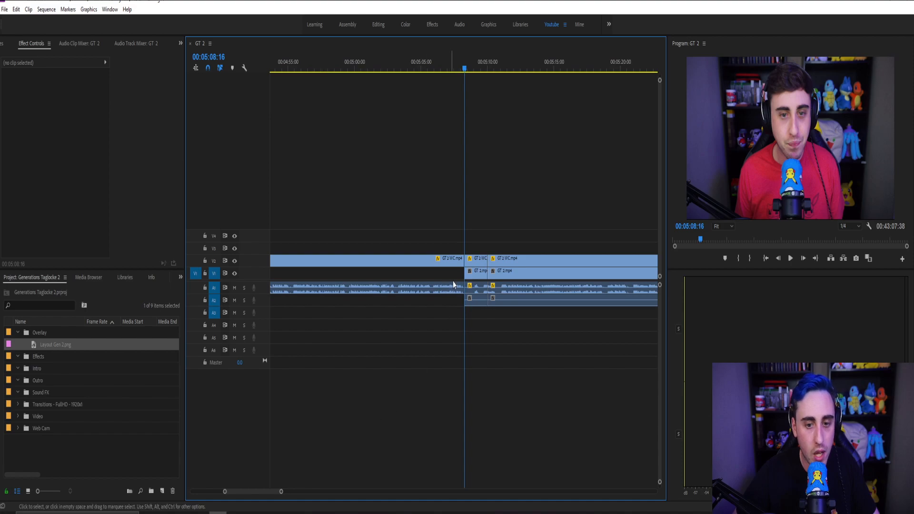
left_click(479, 263)
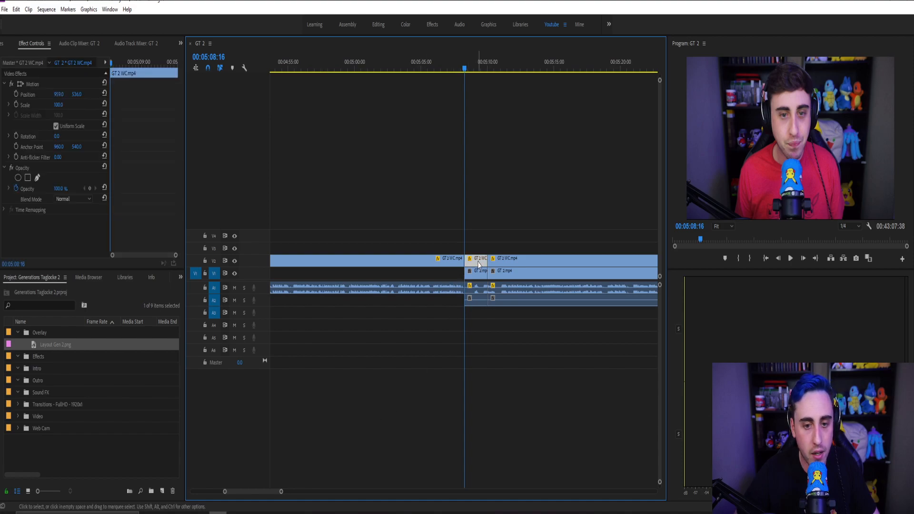
left_click(506, 263)
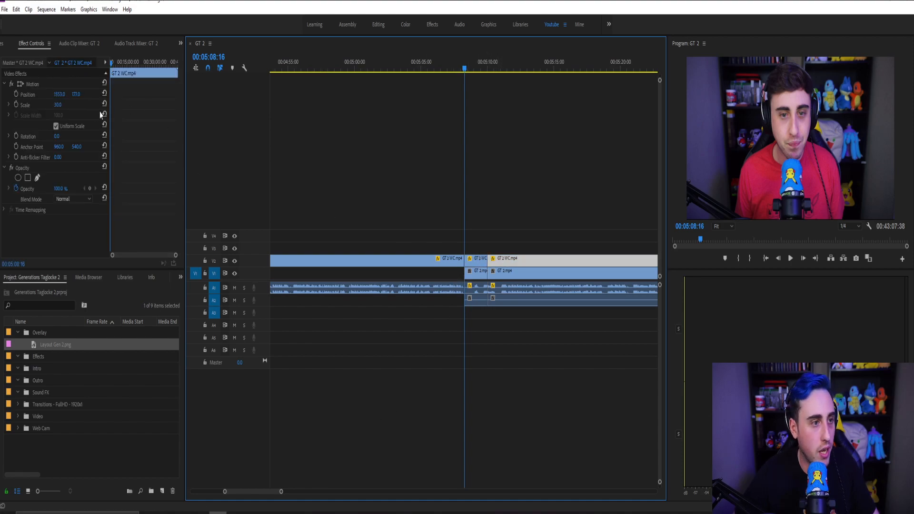
left_click(512, 71)
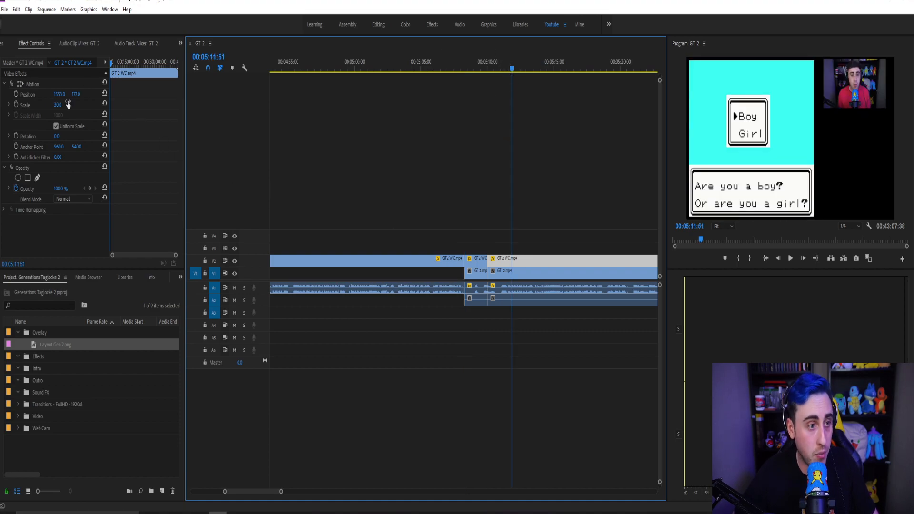
left_click(33, 85)
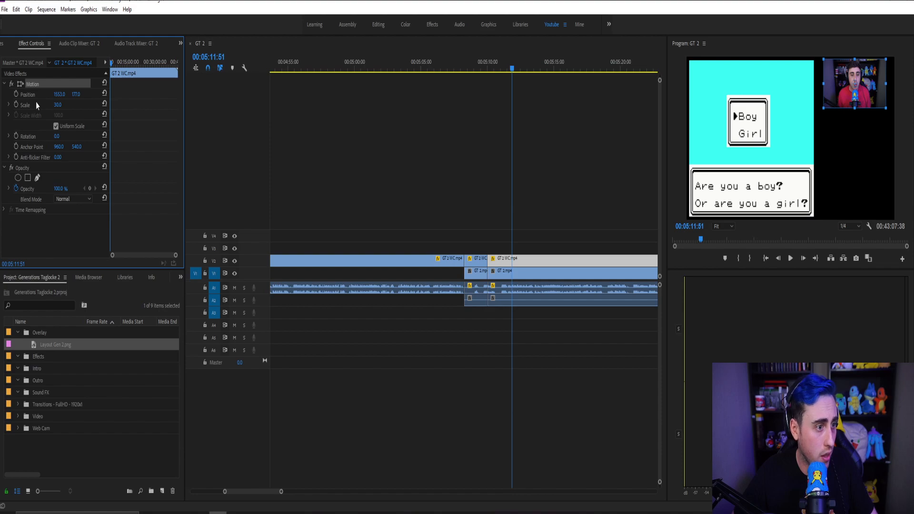
right_click(30, 88)
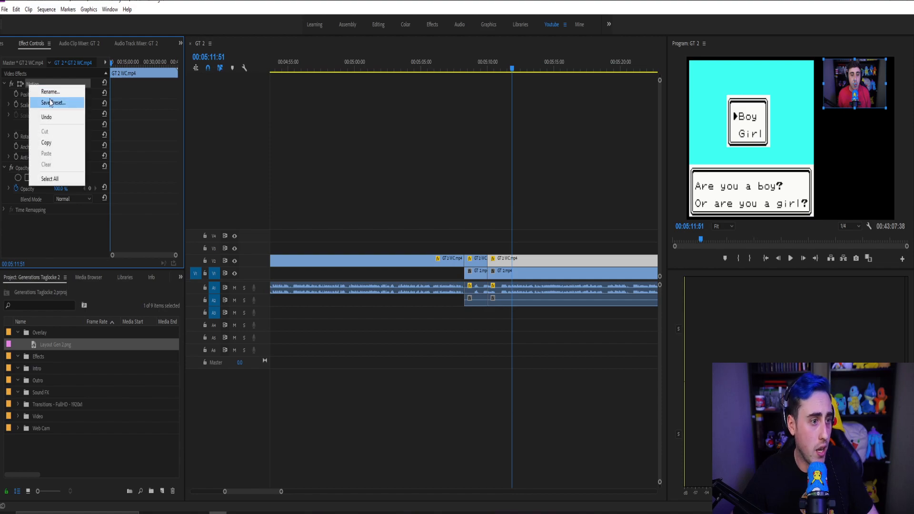
left_click(47, 108)
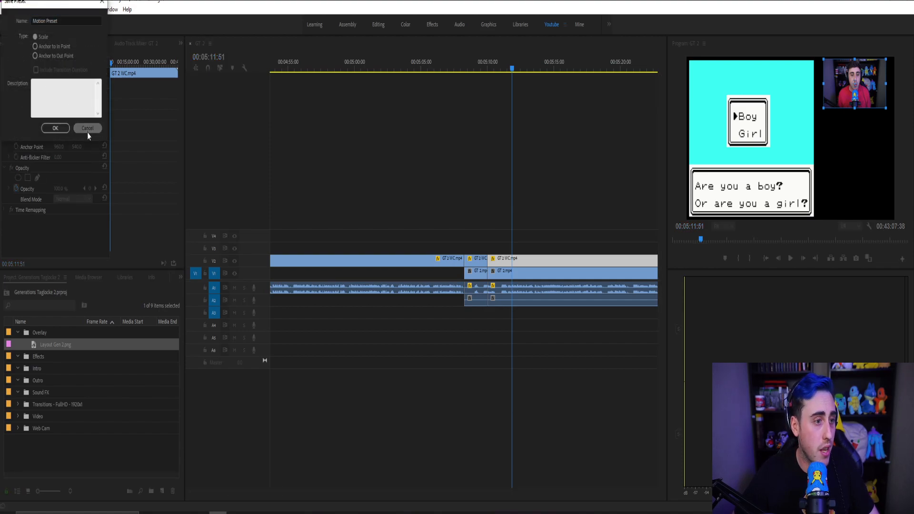
left_click(87, 129)
Save the scaled-down webcam clip's Motion settings as a preset named GT Webcam 2.
right_click(34, 85)
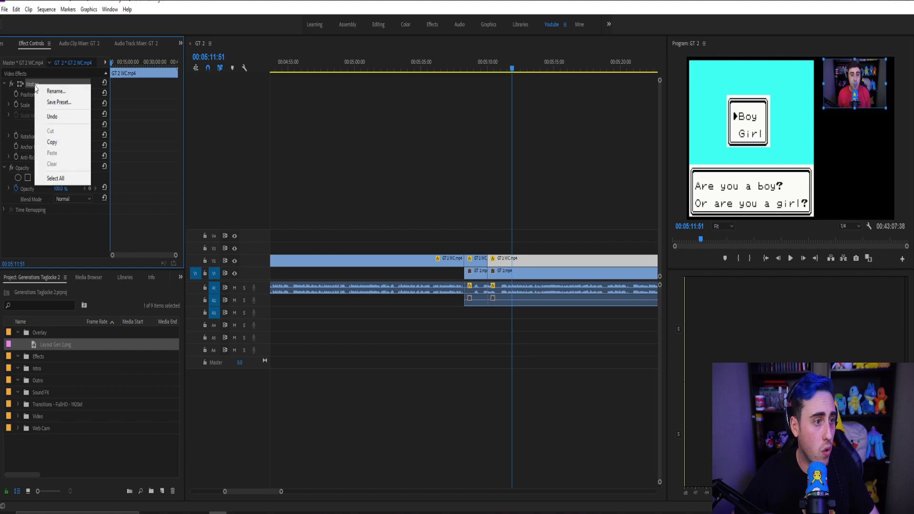
left_click(58, 101)
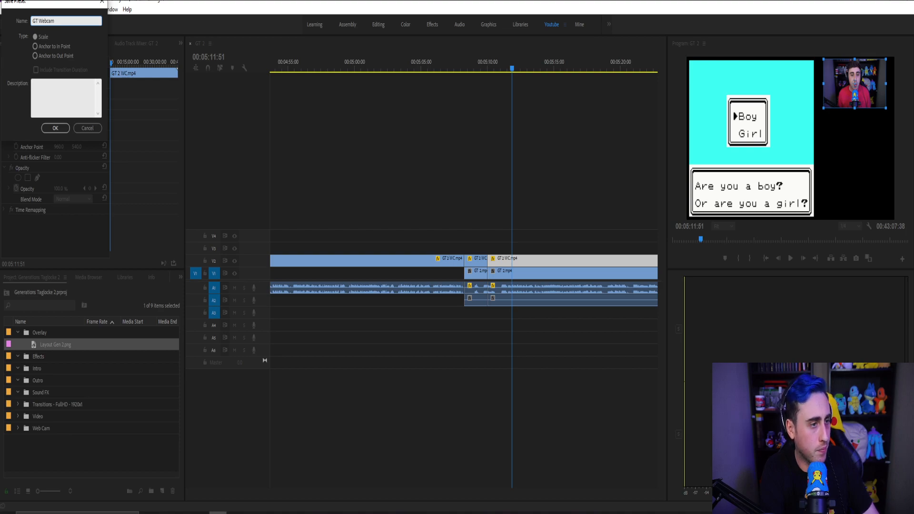
left_click(55, 128)
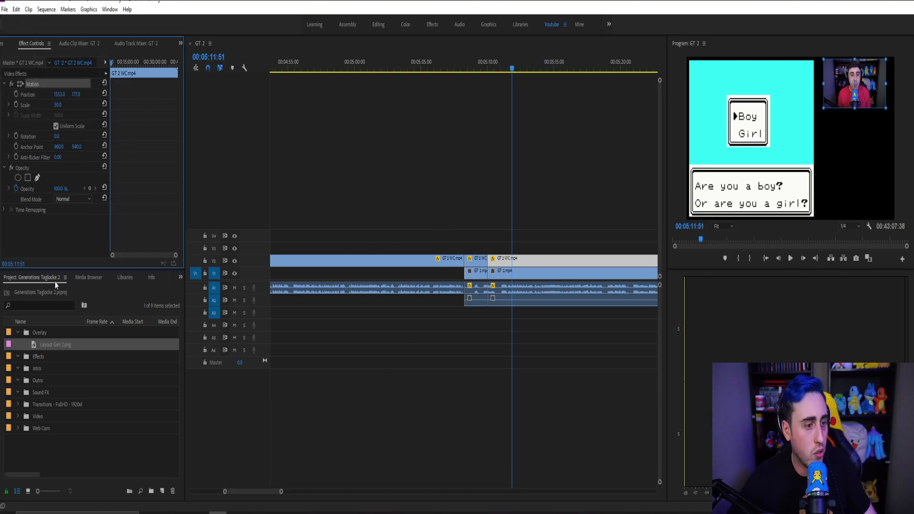
Find the GT Webcam 2 preset among the saved effect presets.
left_click(180, 278)
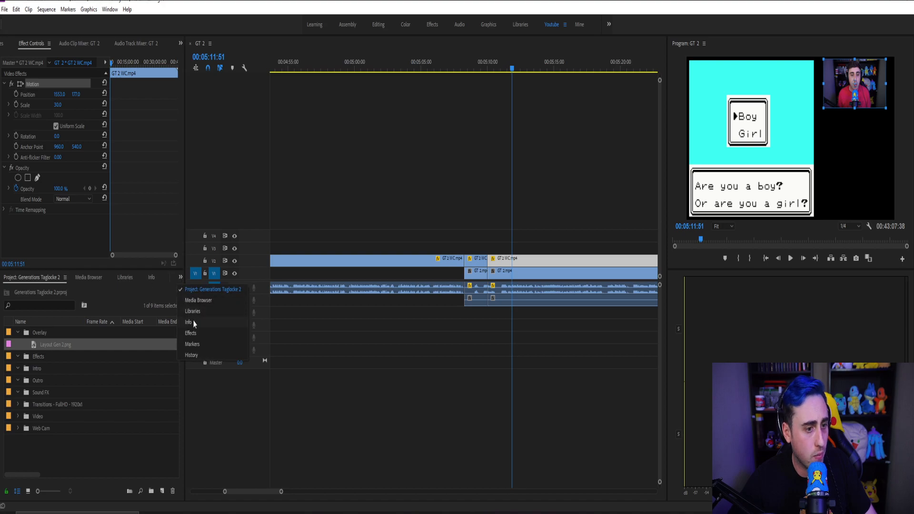
left_click(190, 334)
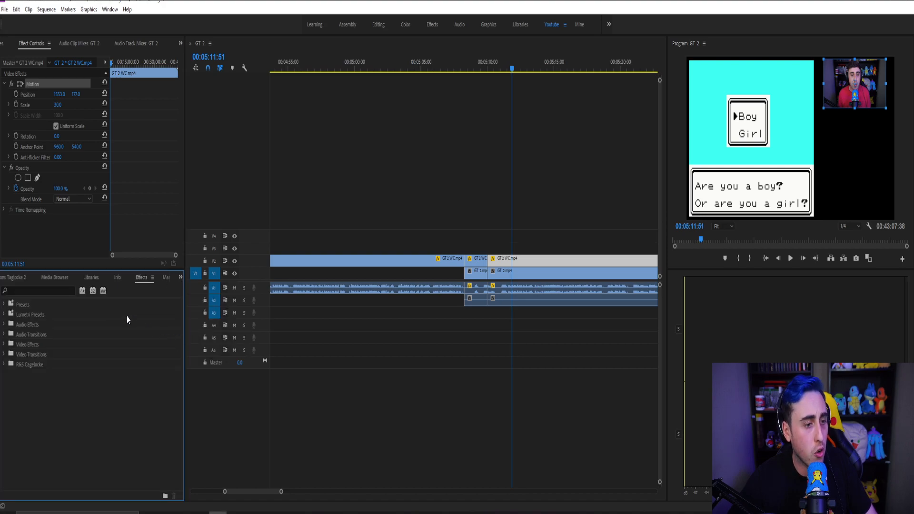
left_click(4, 304)
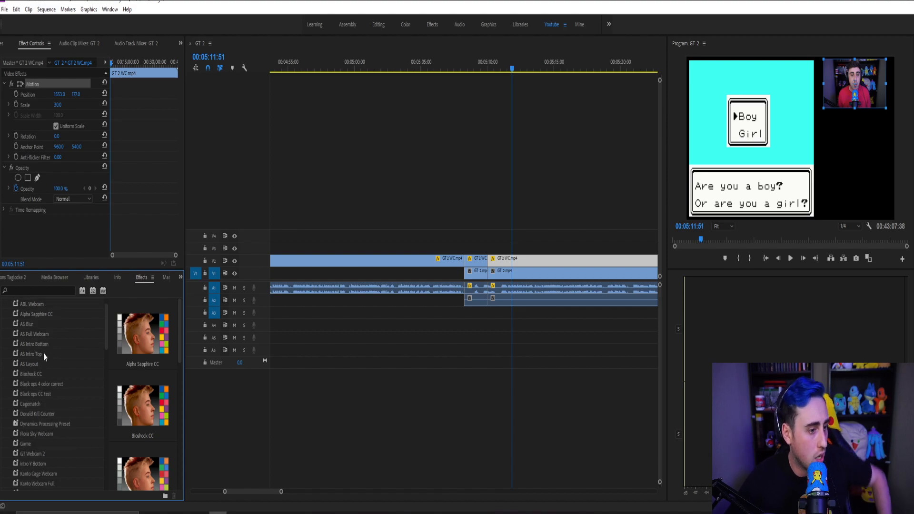
scroll(36, 314, "down", 3)
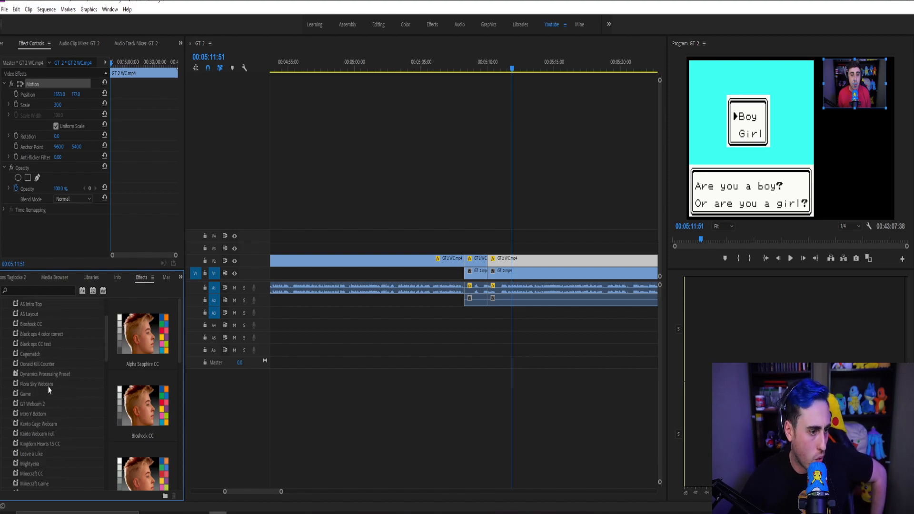
scroll(42, 391, "down", 2)
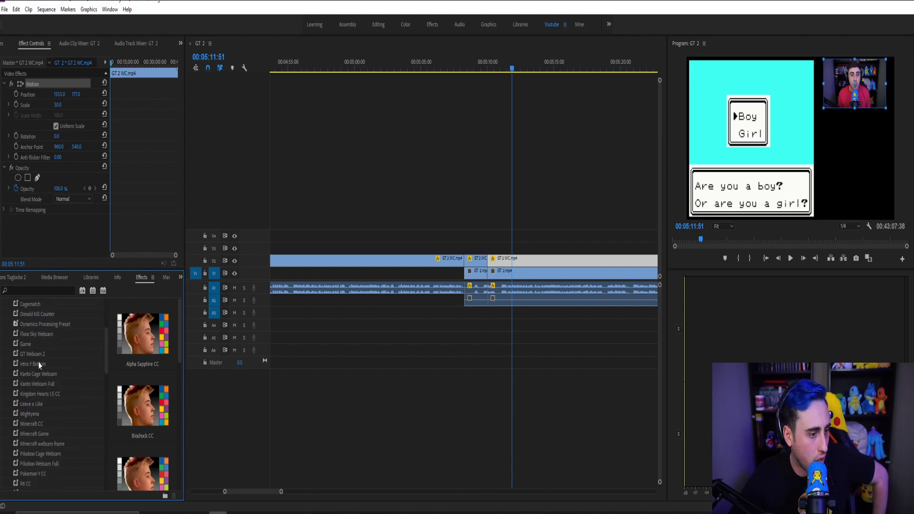
Apply the GT Webcam 2 preset to the short webcam segment on V2 right after the 00:05:08:16 cut.
left_click(37, 358)
left_click_drag(148, 339, 475, 262)
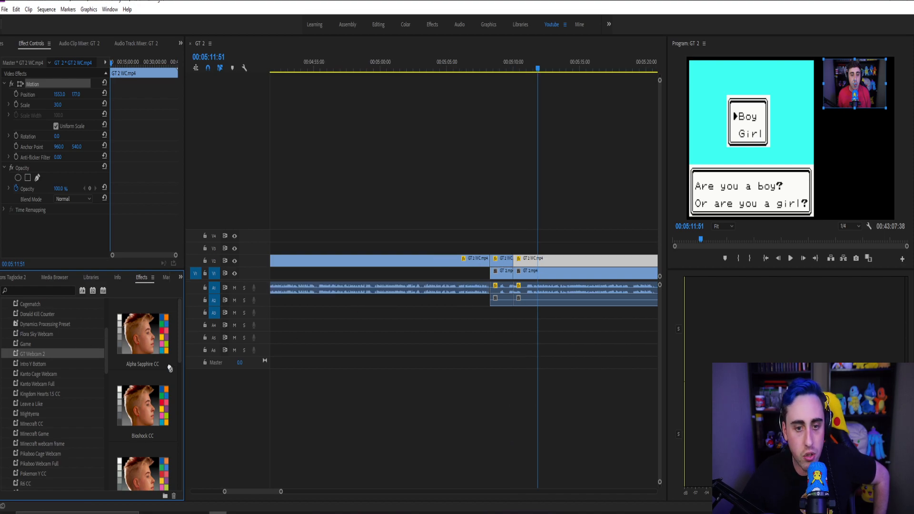
left_click(491, 69)
left_click_drag(491, 73, 501, 71)
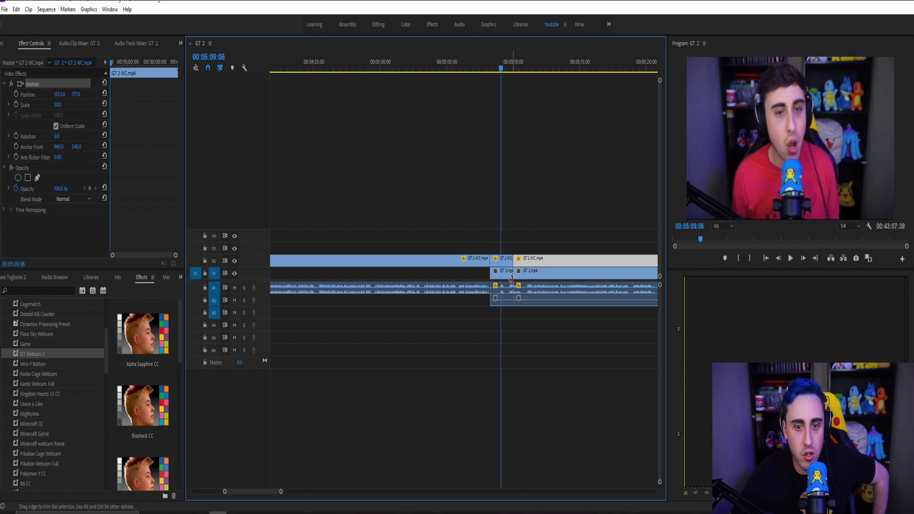
left_click(36, 357)
left_click_drag(186, 347, 506, 263)
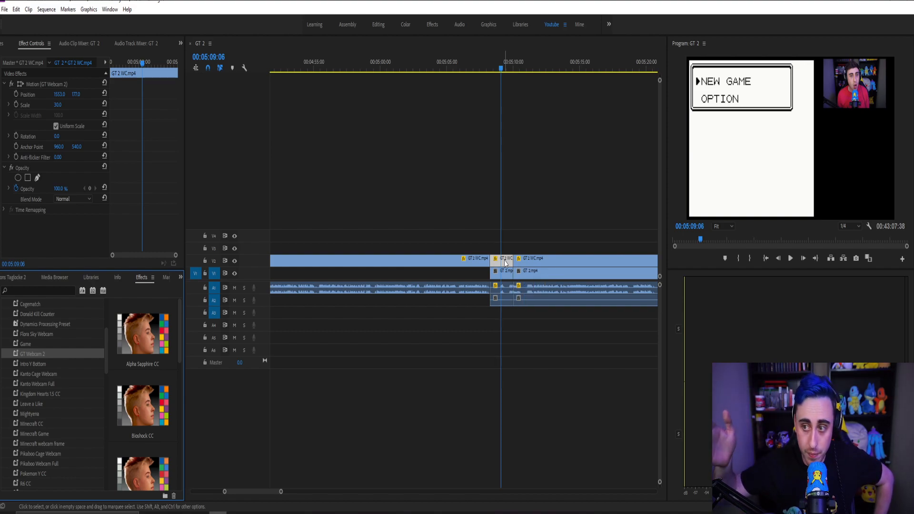
Bring the start of the Layout Gen 2.png overlay on V3 to the cut at 00:05:08:16.
left_click_drag(281, 492, 467, 491)
left_click_drag(506, 248, 381, 256)
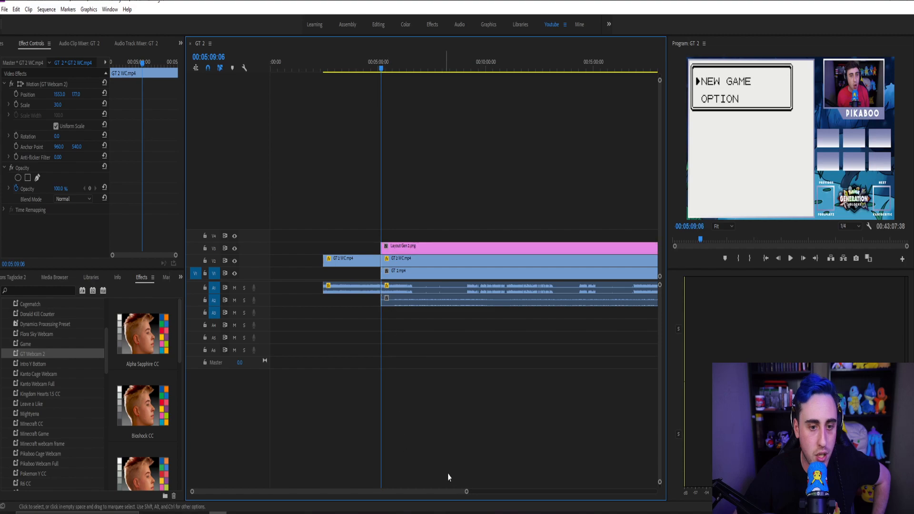
left_click_drag(466, 491, 351, 466)
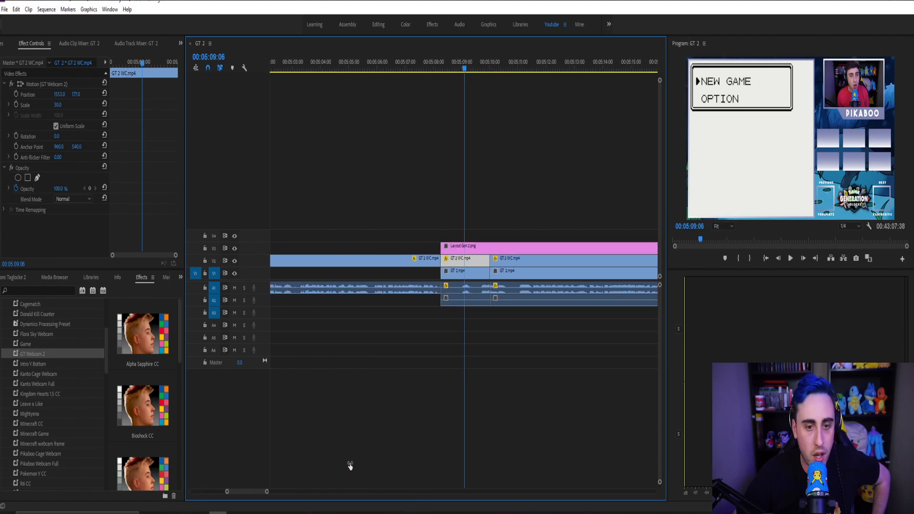
left_click(436, 245)
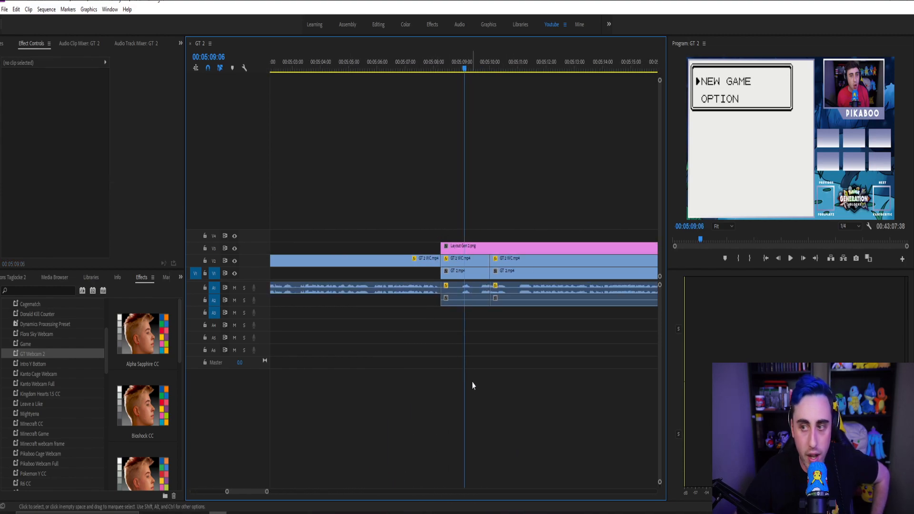
left_click_drag(265, 492, 339, 492)
Expand the project bins from Transitions - FullHD through TRANSITIONS and 03. Flat to the Flat - Blur transitions.
left_click(14, 277)
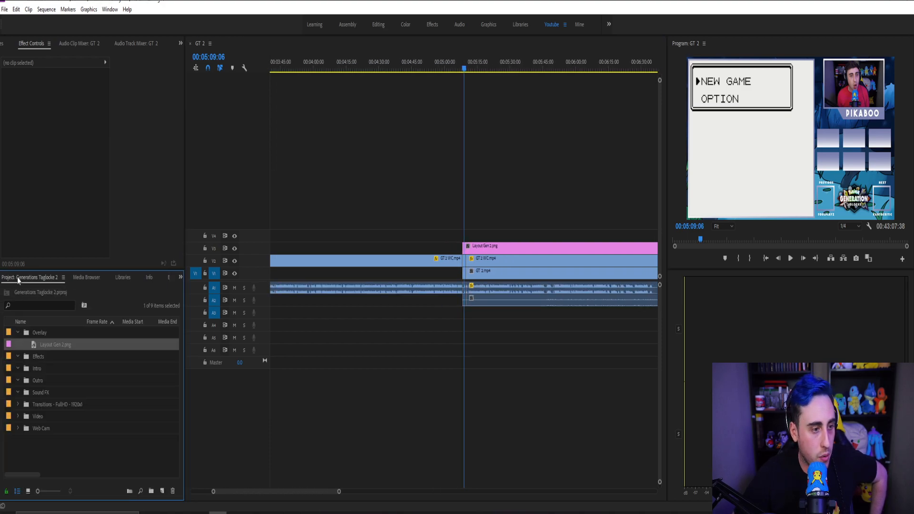
left_click(18, 333)
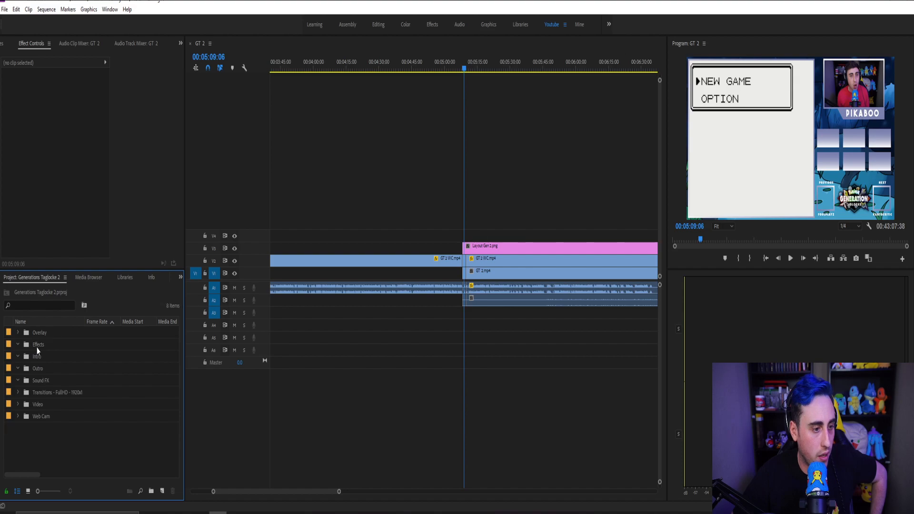
left_click(18, 393)
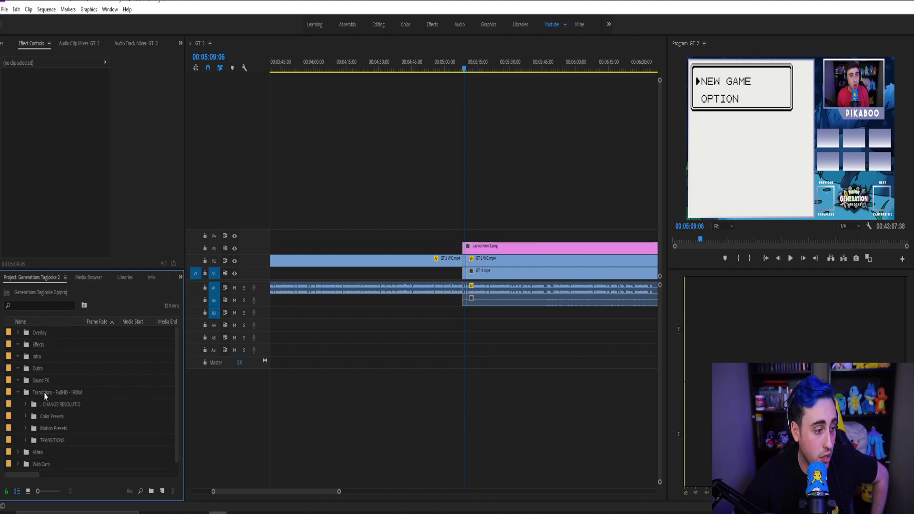
left_click(26, 440)
scroll(98, 423, "down", 4)
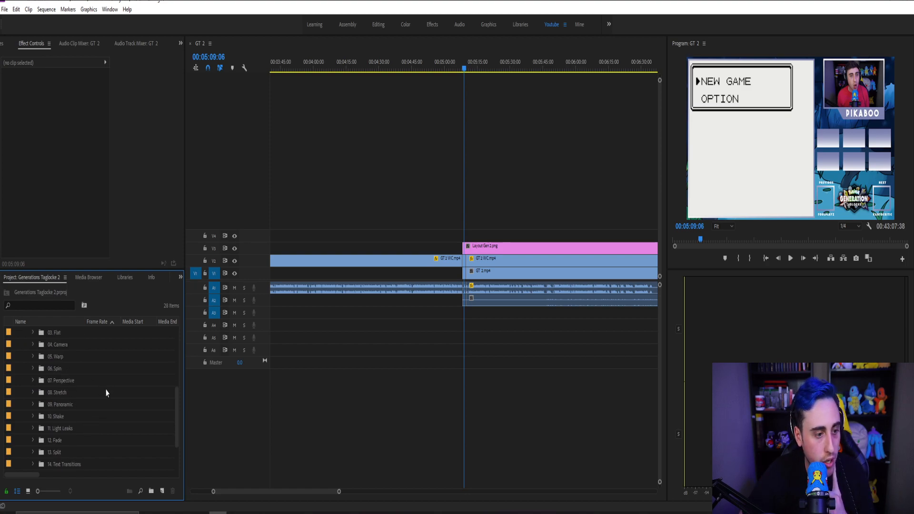
scroll(106, 394, "up", 1)
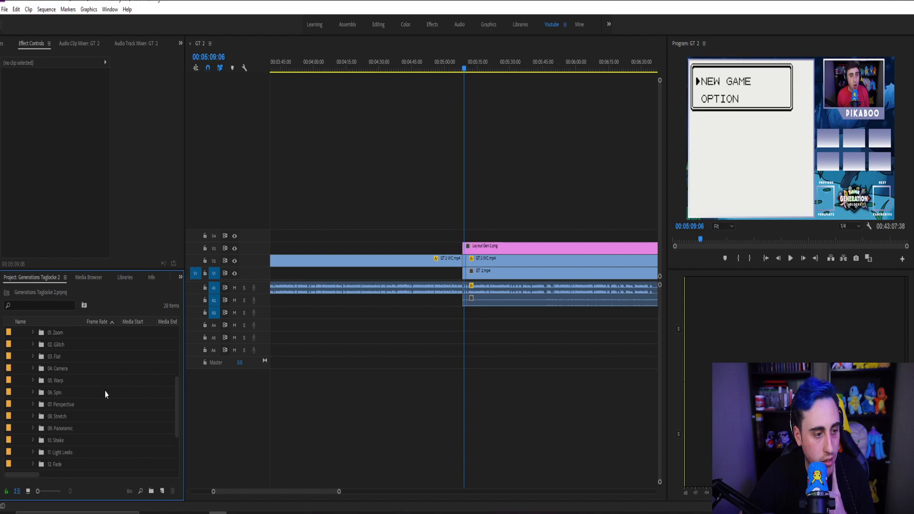
left_click(32, 357)
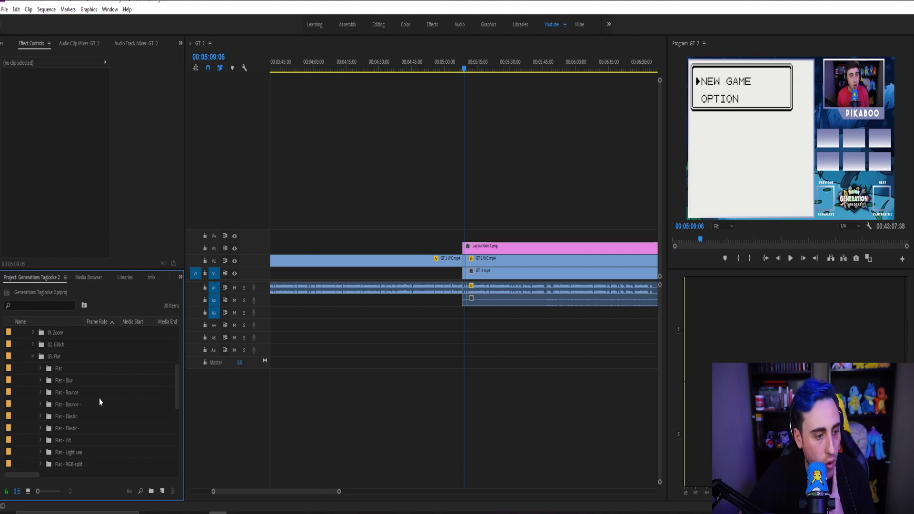
scroll(100, 399, "down", 1)
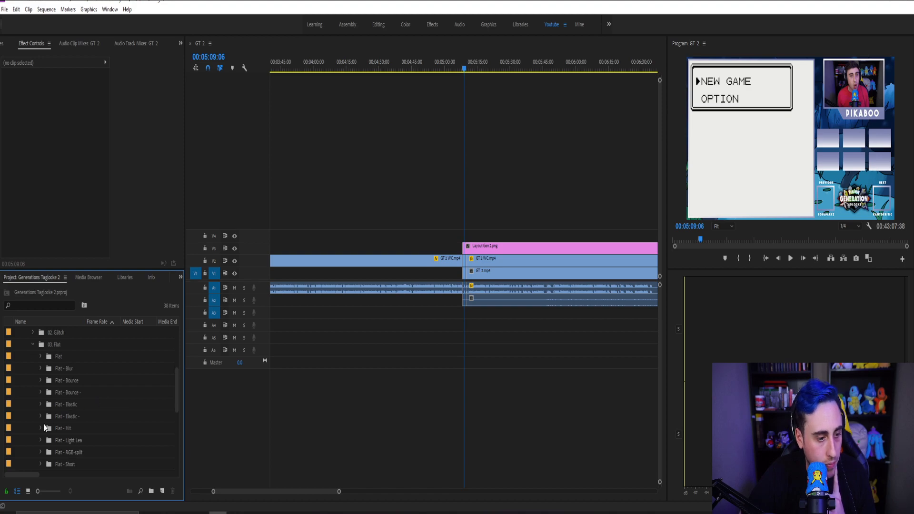
scroll(40, 414, "up", 1)
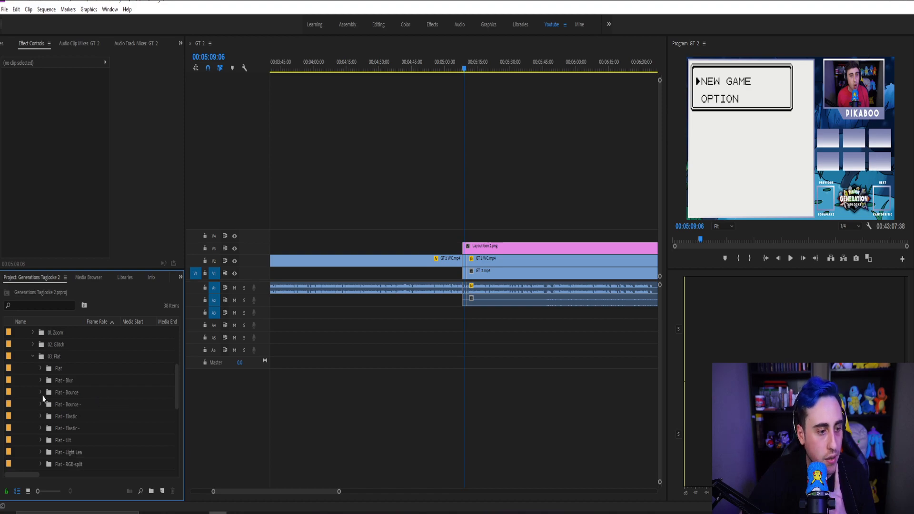
left_click(40, 381)
scroll(98, 394, "down", 3)
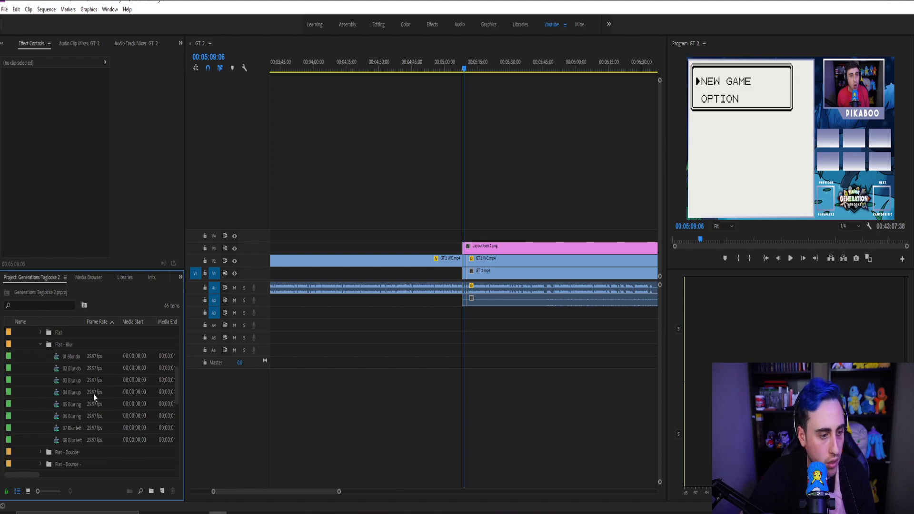
Place the 05 Blur right transition above the layout overlay, with its midpoint aligned to the cut at 00:05:08:16.
left_click_drag(76, 401, 468, 244)
left_click_drag(341, 492, 287, 474)
left_click_drag(365, 187, 444, 239)
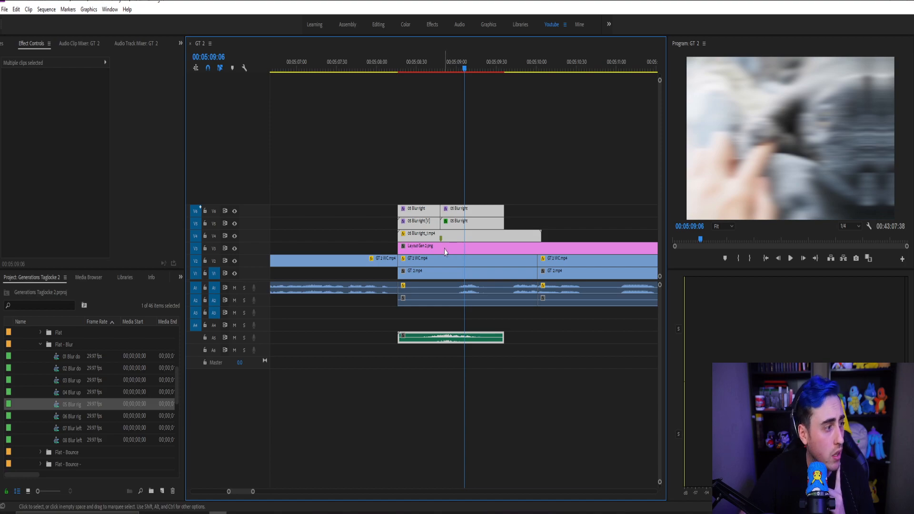
left_click_drag(452, 241, 412, 243)
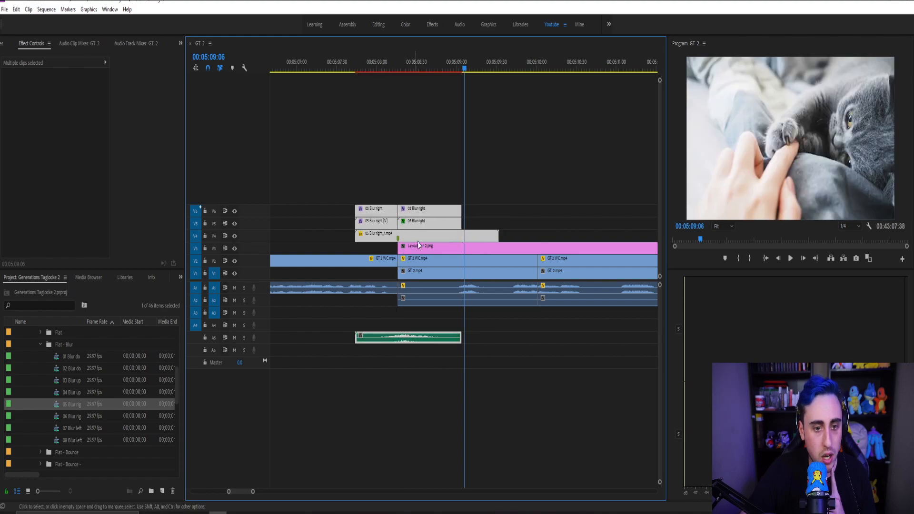
left_click(408, 173)
Hide video track V4, which holds the transition's placeholder cat footage.
left_click(347, 69)
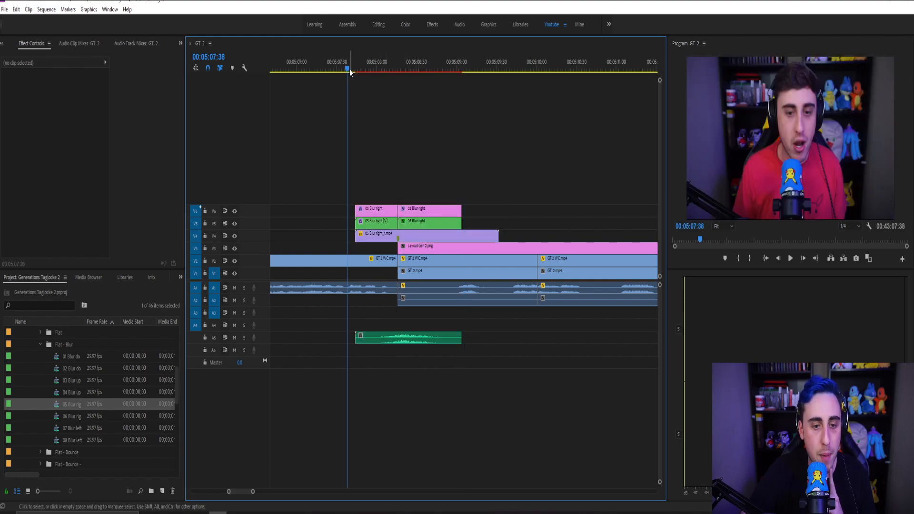
left_click_drag(348, 69, 356, 69)
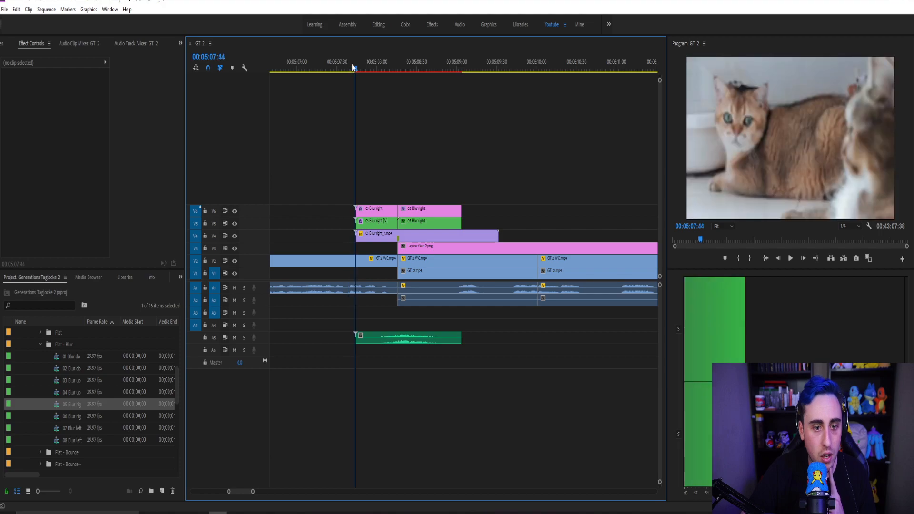
left_click(234, 237)
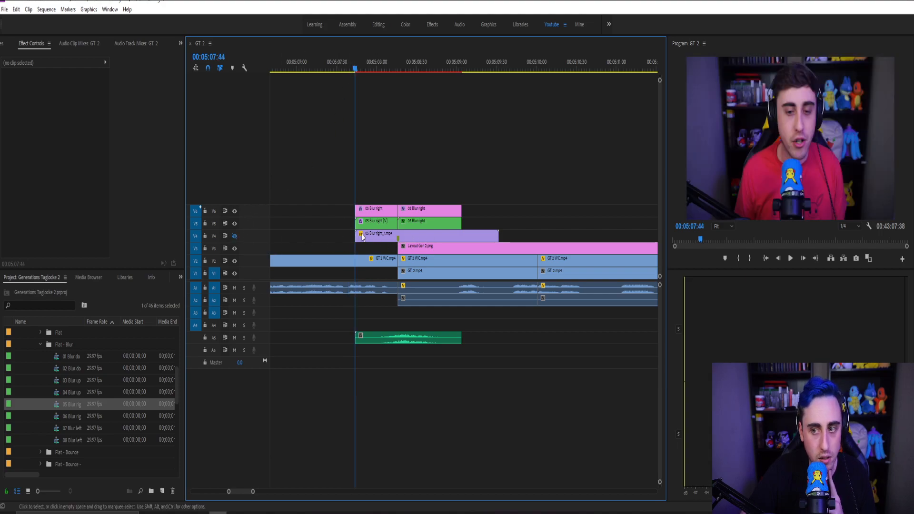
left_click(234, 237)
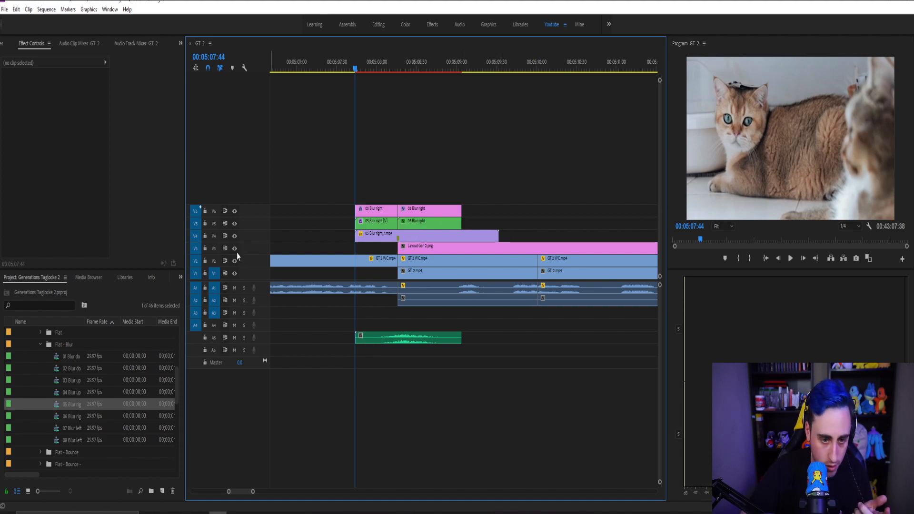
left_click(234, 236)
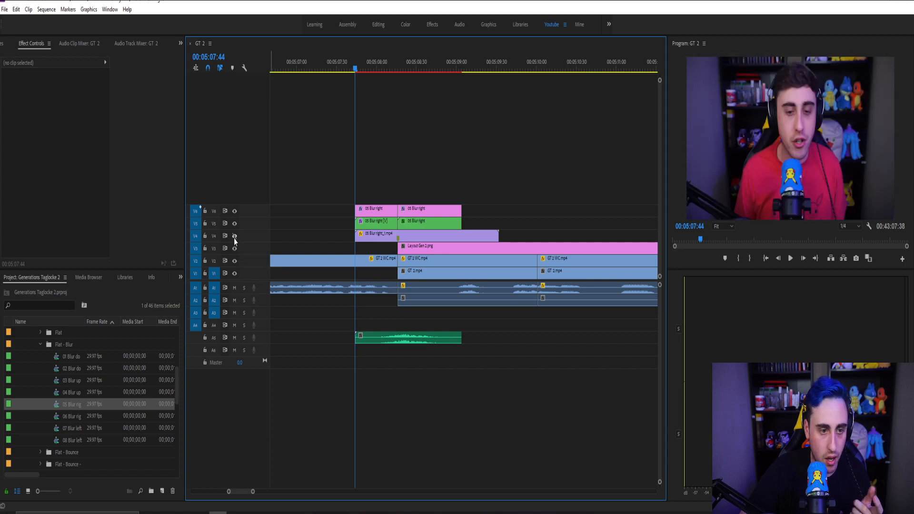
Play back the blur transition from the full-screen webcam into the gameplay layout, including with the program preview maximized.
left_click(333, 70)
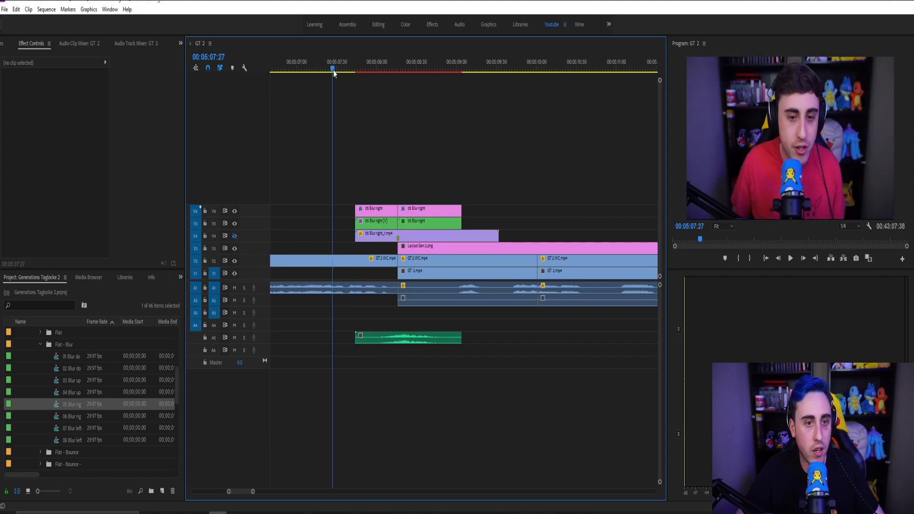
key("space")
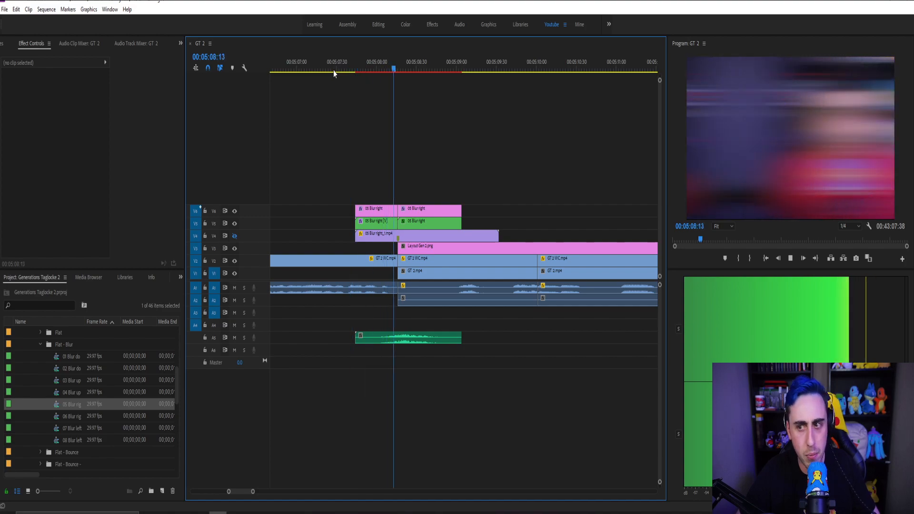
left_click(355, 67)
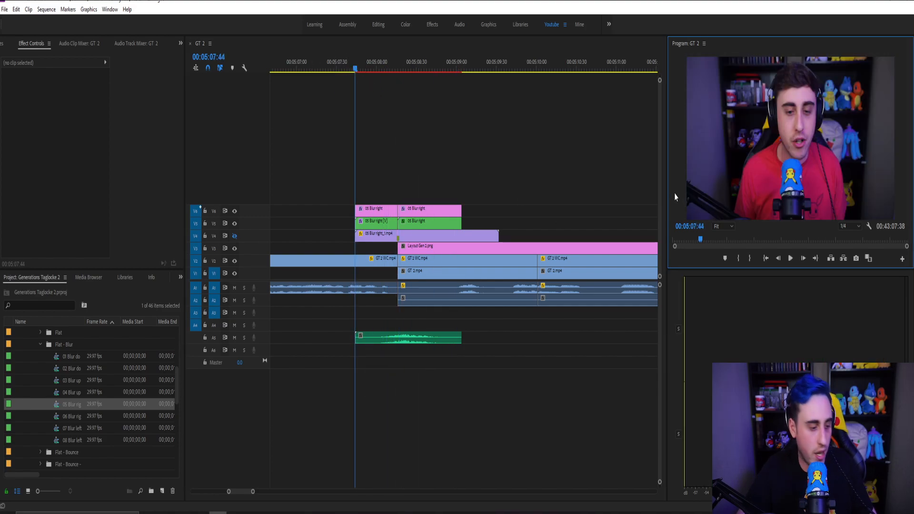
key("grave")
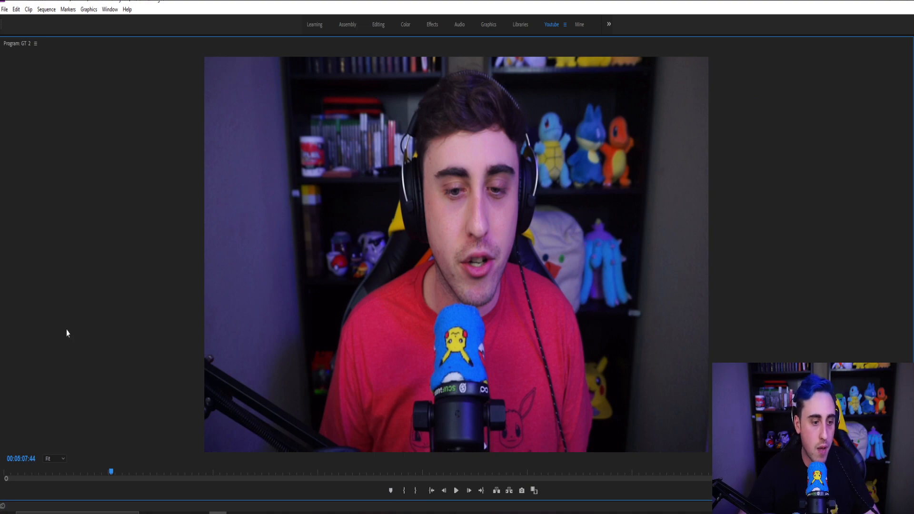
key("space")
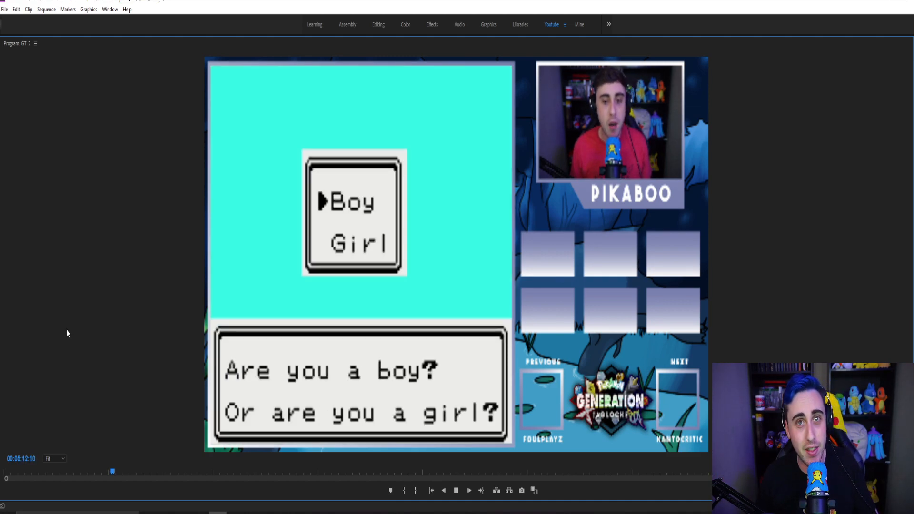
key("space")
key("grave")
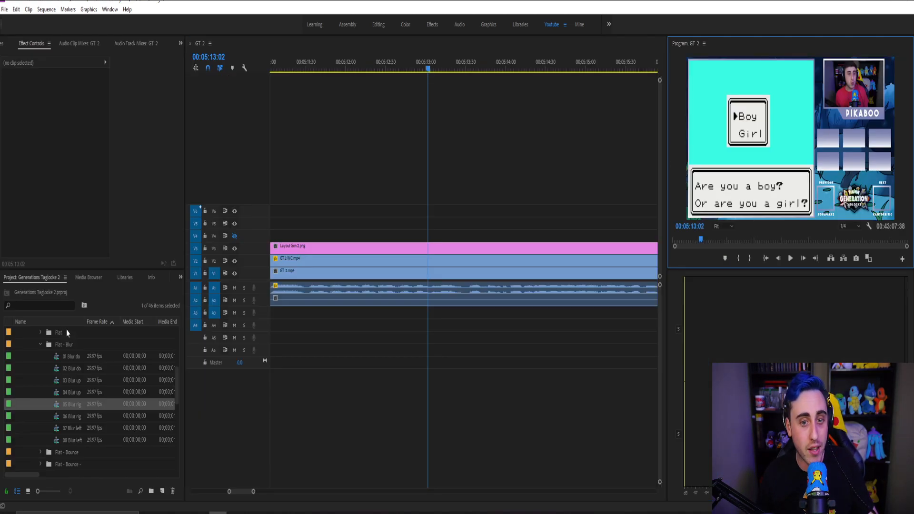
Save the project.
mouse_move(254, 492)
left_mouse_down()
mouse_move(288, 492)
mouse_move(264, 497)
left_mouse_up()
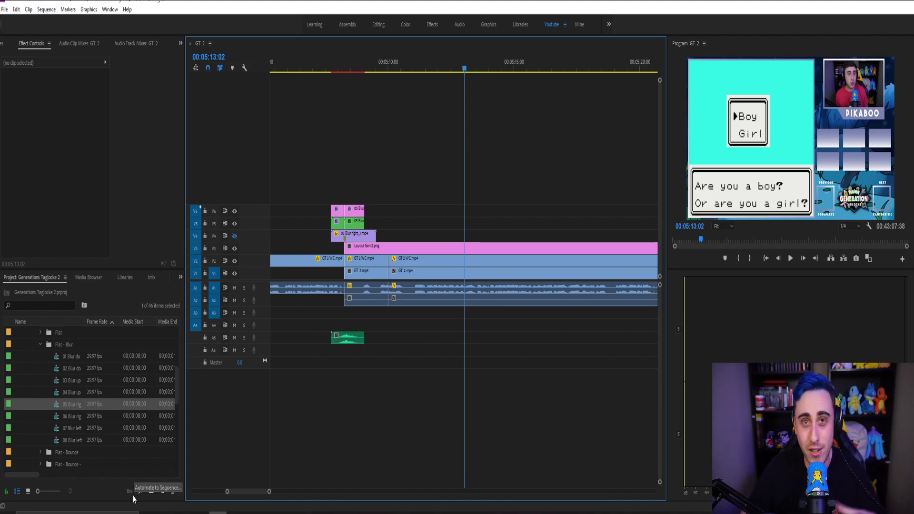
key("ctrl+s")
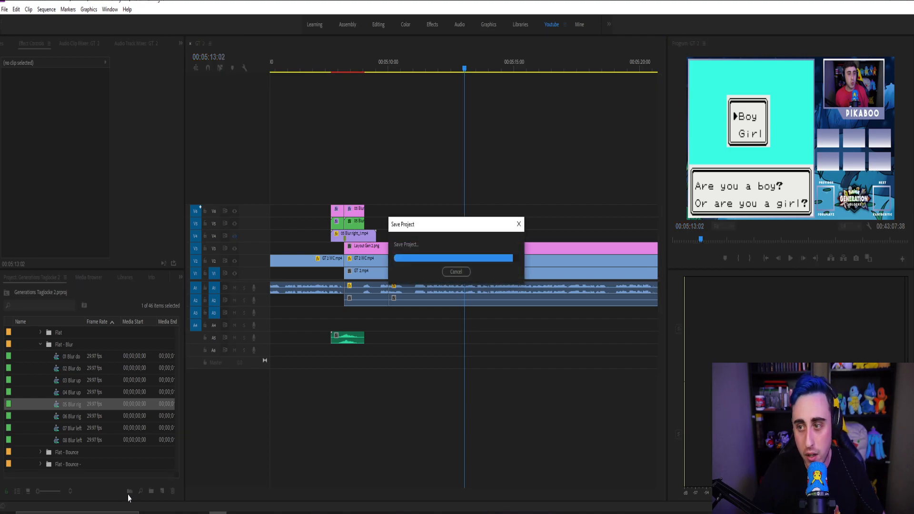
Cut the layout overlay, webcam and gameplay clips with their audio at 00:06:33:10, near the end of the talking.
key("space")
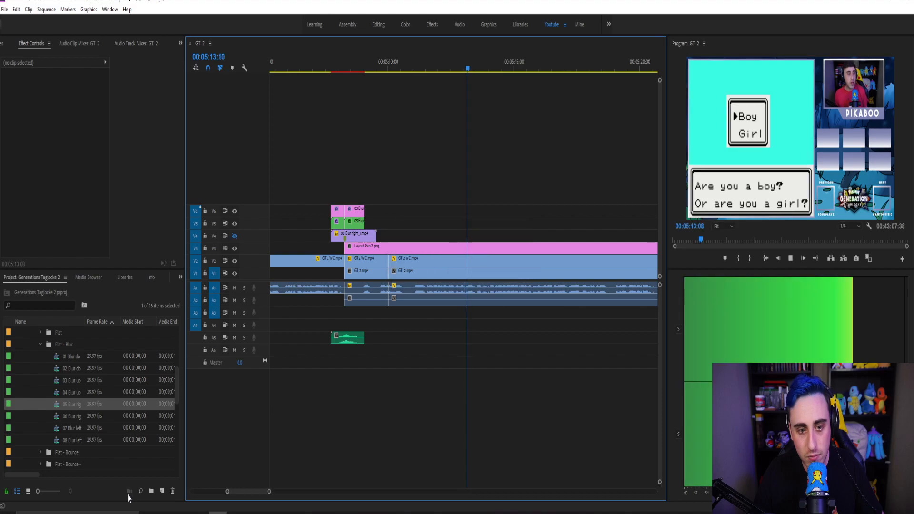
left_click_drag(269, 491, 399, 491)
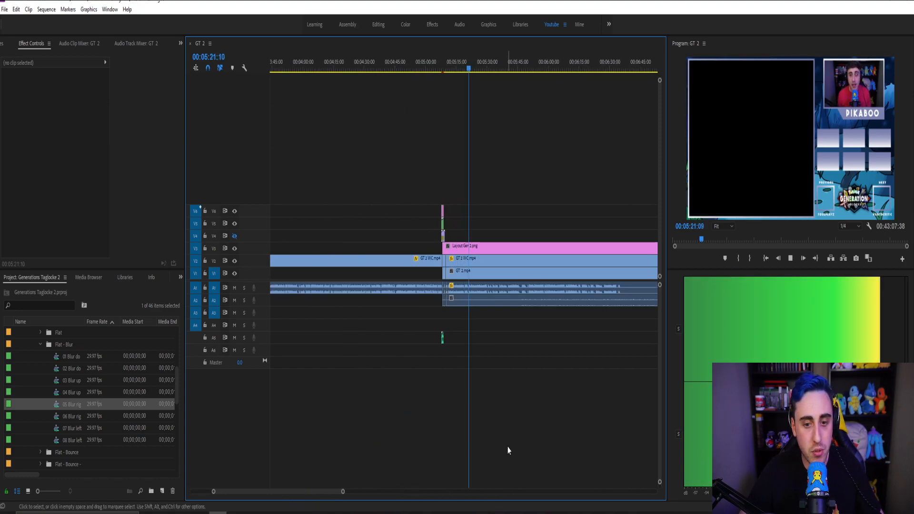
scroll(506, 450, "down", 5)
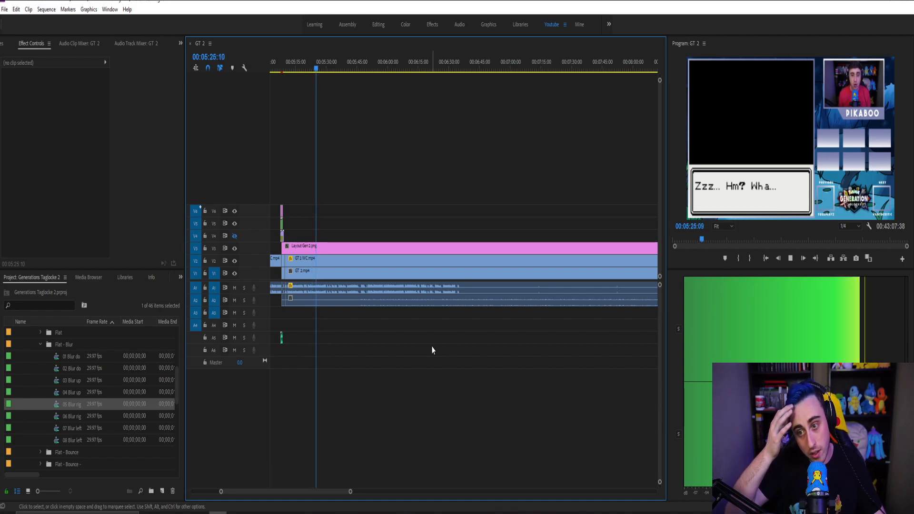
left_click(452, 69)
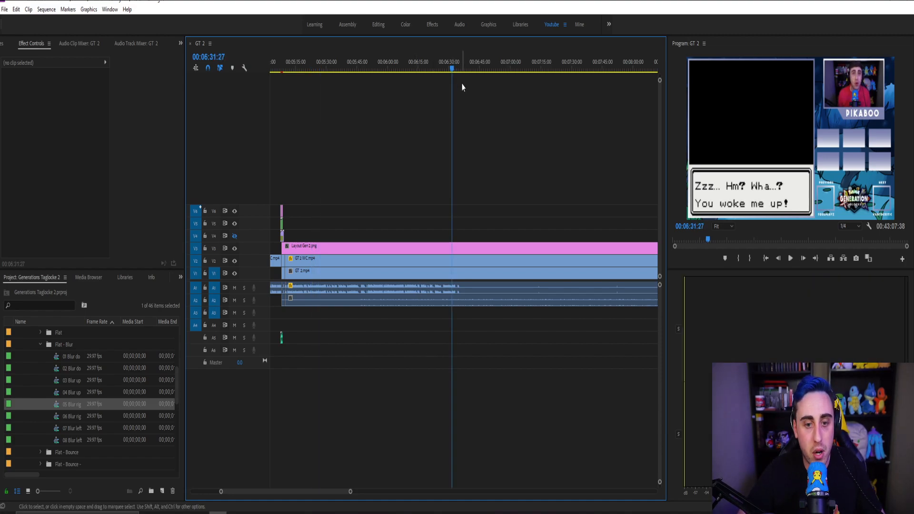
key("space")
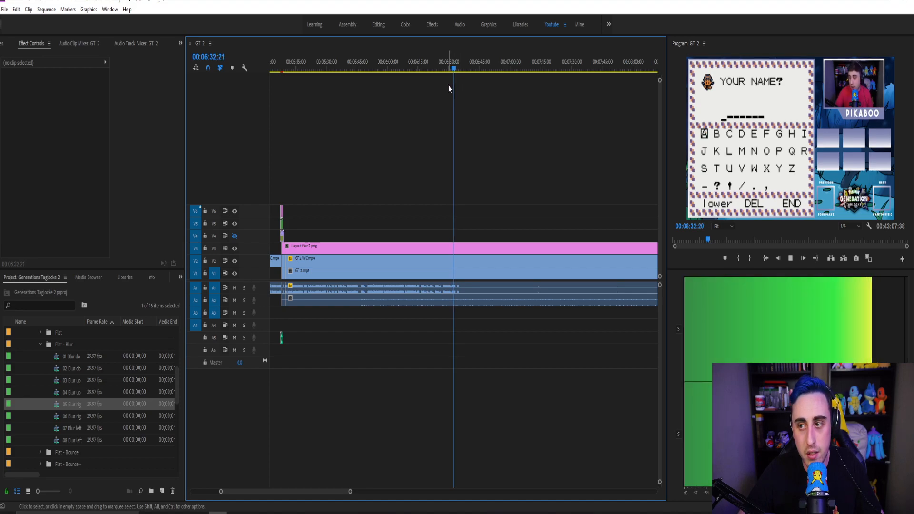
left_click_drag(351, 491, 314, 491)
key("space")
left_click_drag(470, 65, 460, 71)
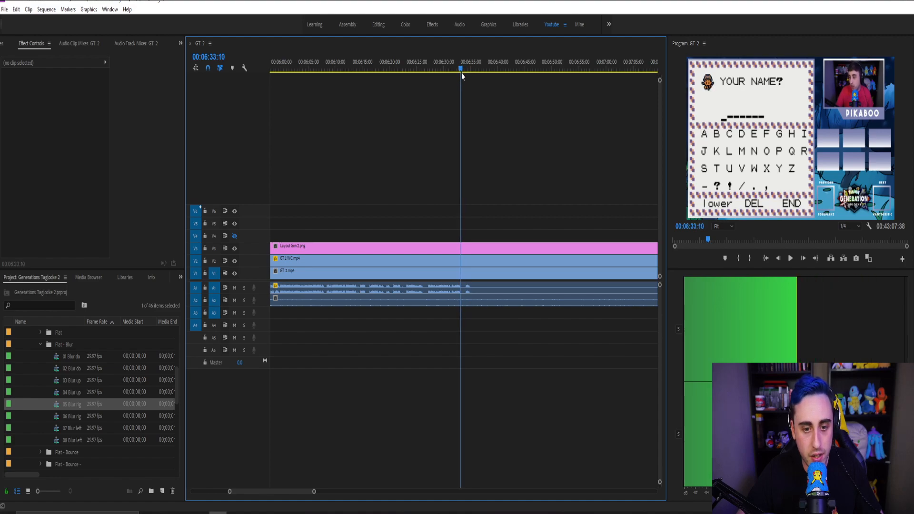
key("c")
left_click(461, 248)
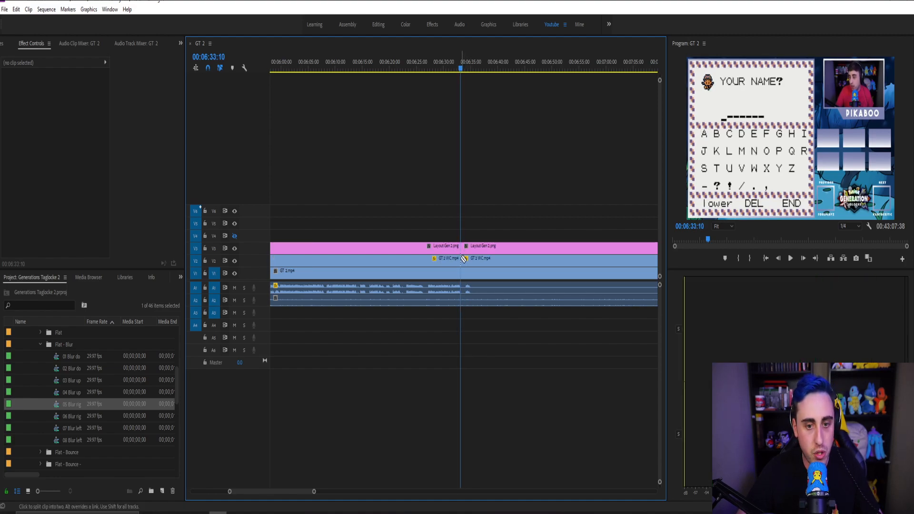
left_click(462, 271)
left_click(462, 297)
key("v")
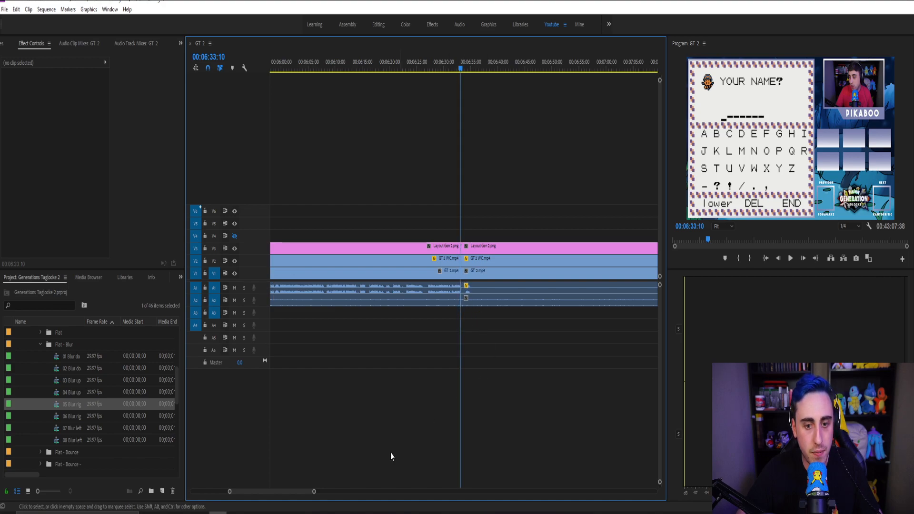
Cut the layout overlay, webcam and gameplay clips with their audio at 00:09:08:50, where the talking resumes.
left_click_drag(318, 490, 402, 484)
left_click(482, 75)
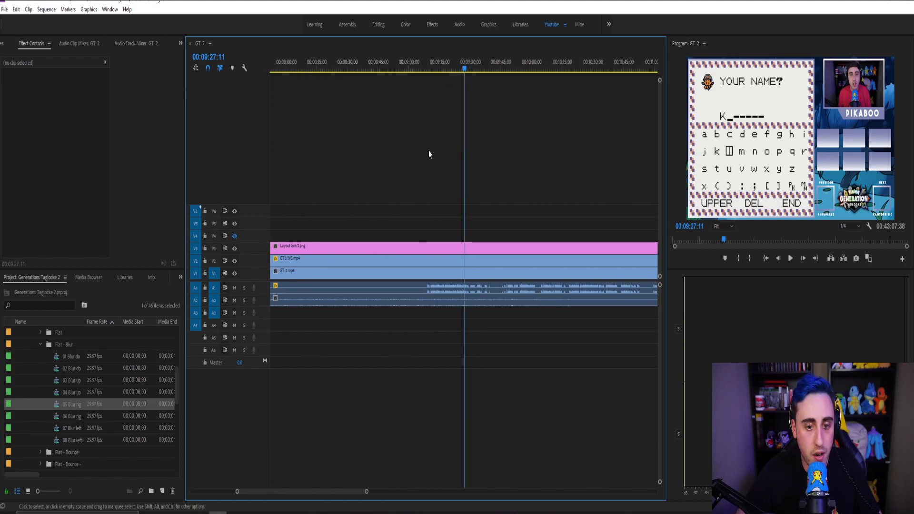
left_click_drag(462, 66, 427, 73)
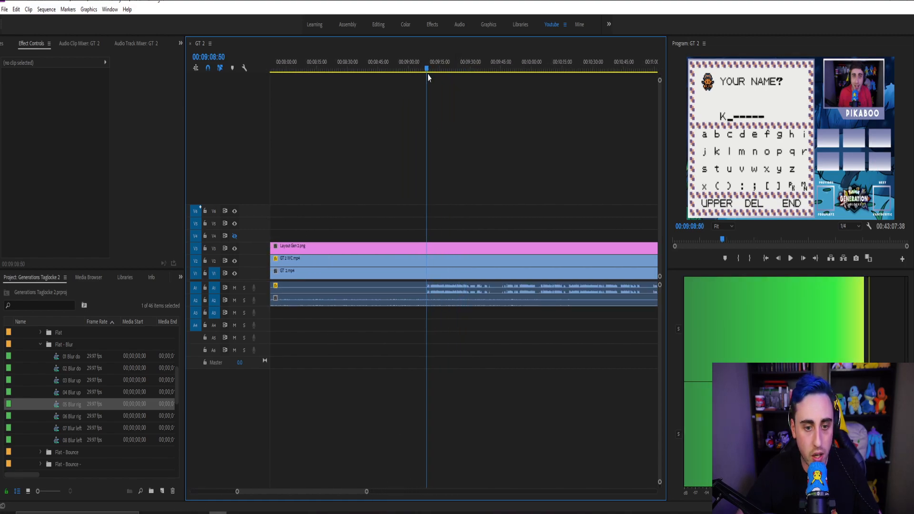
key("space")
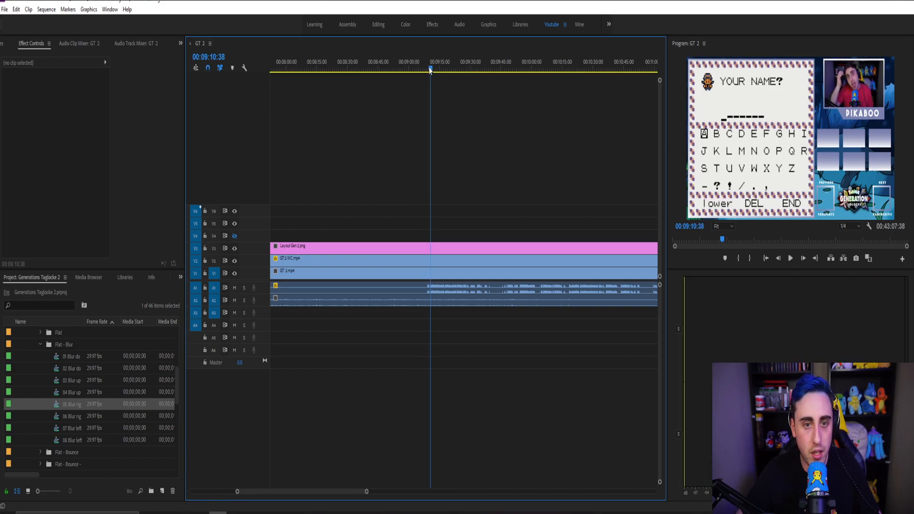
key("space")
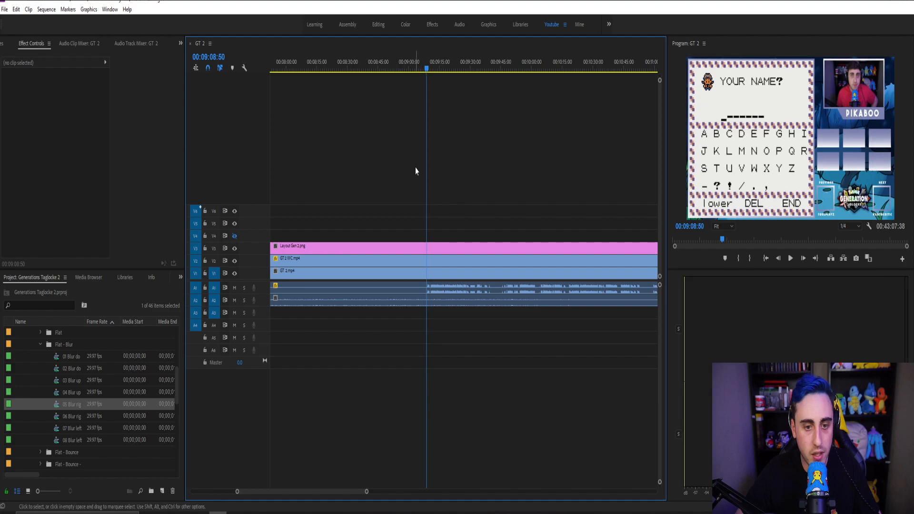
key("c")
left_click(426, 248)
left_click(427, 261)
left_click(426, 272)
left_click(427, 287)
left_click(427, 300)
key("v")
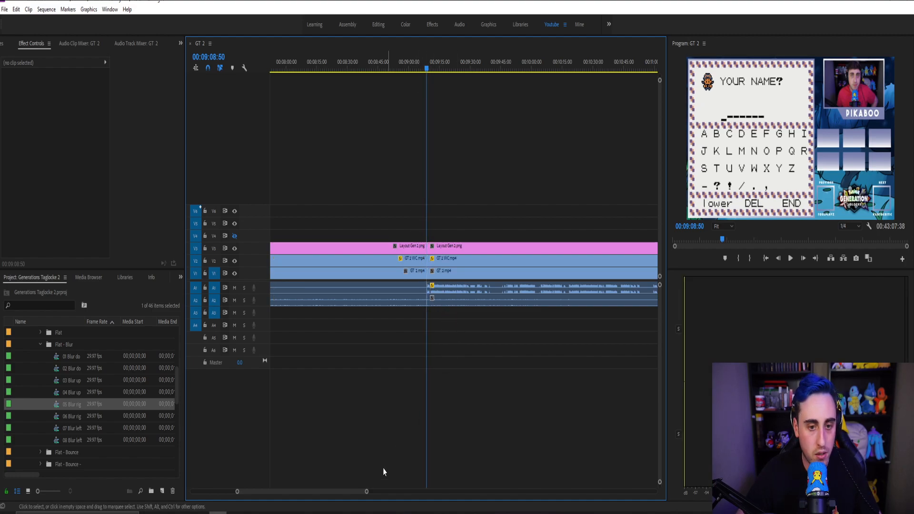
Ripple delete the quiet section between the cuts at 00:06:33:10 and 00:09:08:50 on all tracks.
left_click_drag(366, 493, 452, 492)
left_click_drag(429, 356, 436, 255)
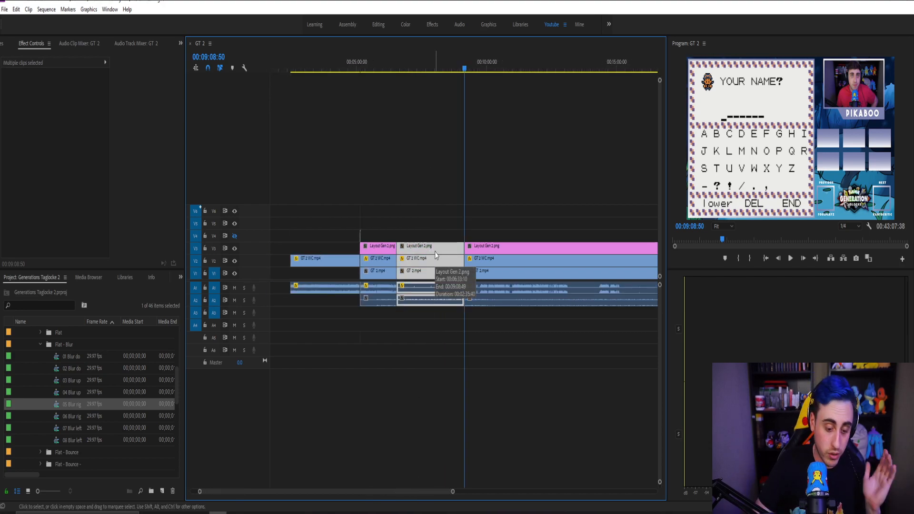
key("shift+Delete")
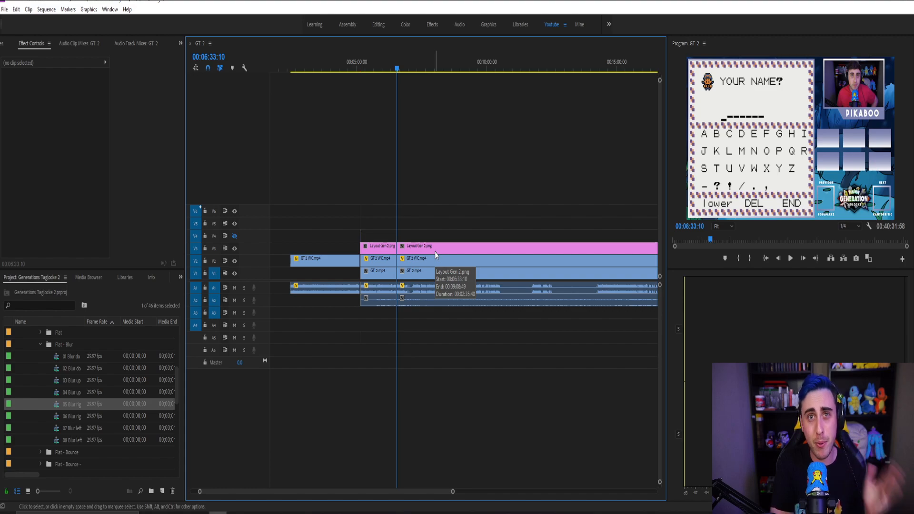
Play back the join at 00:06:33:10 to check how the talking continues across the cut.
left_click_drag(453, 492, 382, 492)
left_click(455, 66)
key("space")
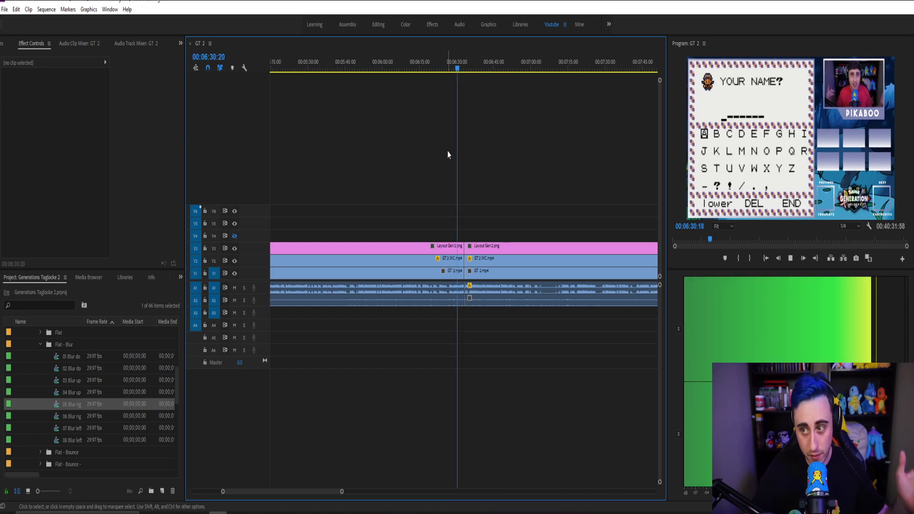
key("space")
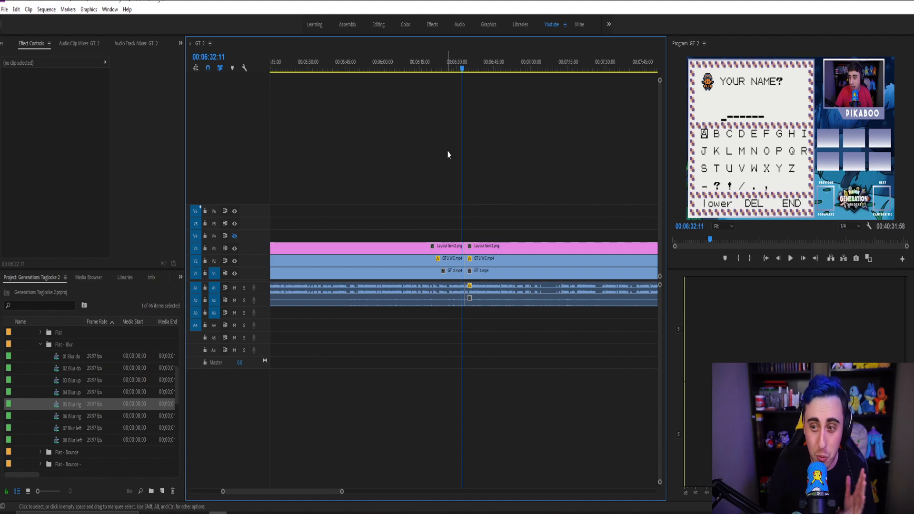
left_click_drag(341, 492, 449, 487)
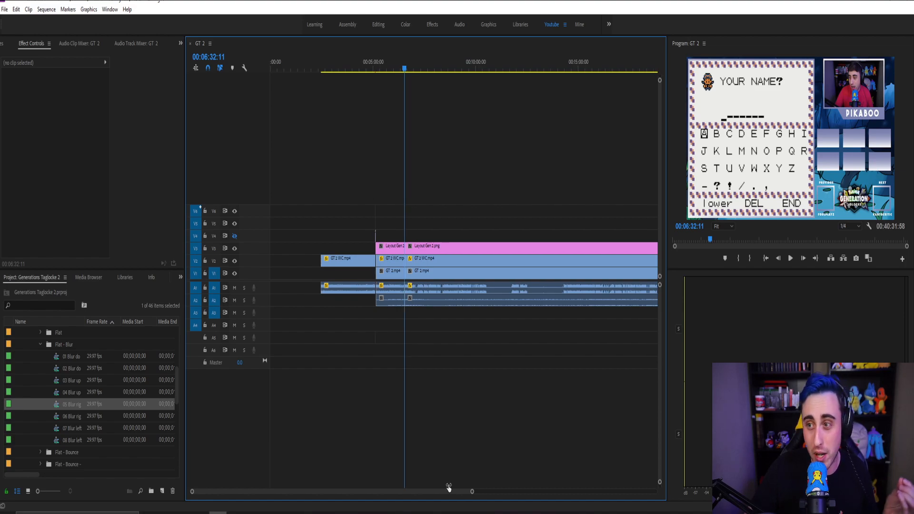
left_click_drag(449, 489, 381, 484)
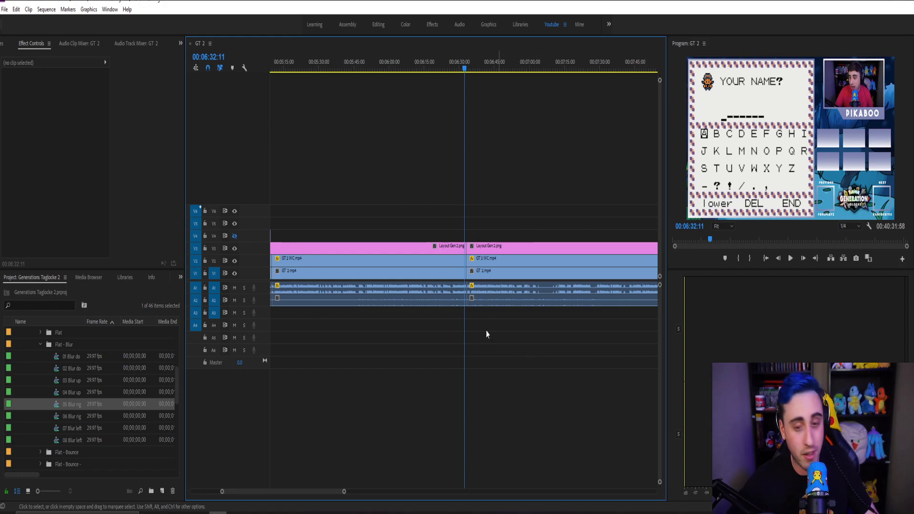
Cut the layout overlay, webcam and gameplay clips with their audio about half a second after the join at 00:06:33:10.
left_click_drag(343, 491, 295, 485)
scroll(532, 319, "down", 3)
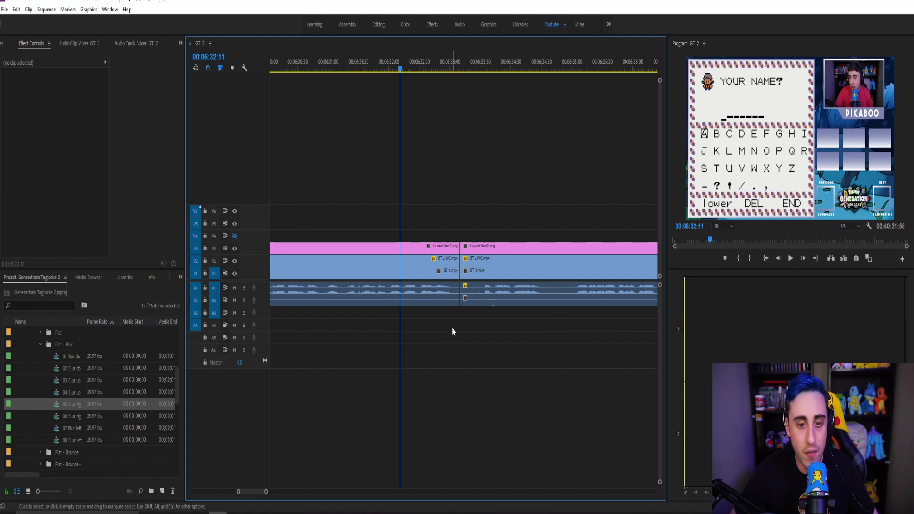
left_click_drag(401, 70, 462, 77)
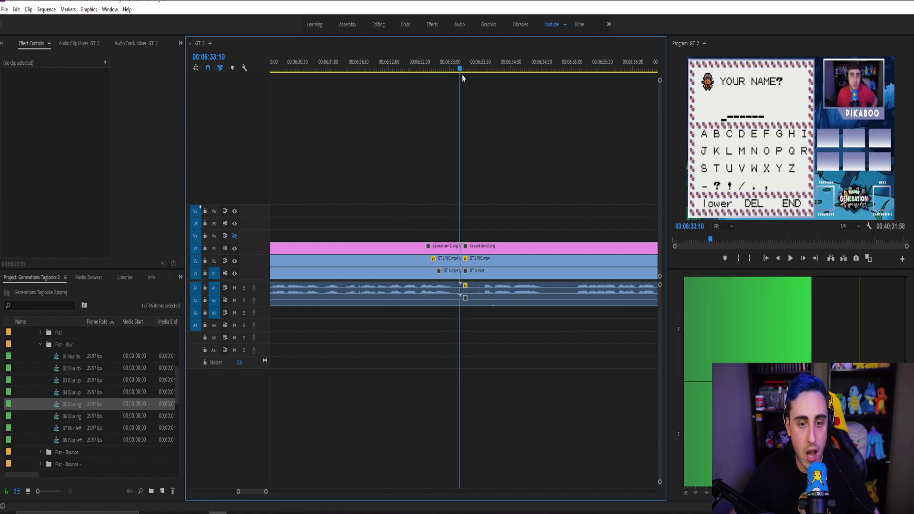
key("c")
left_click(491, 249)
left_click(491, 261)
left_click(490, 273)
left_click(490, 301)
key("v")
Nest the short overlay, webcam and gameplay segment after the join as Nested Sequence 01.
left_click_drag(469, 340, 472, 245)
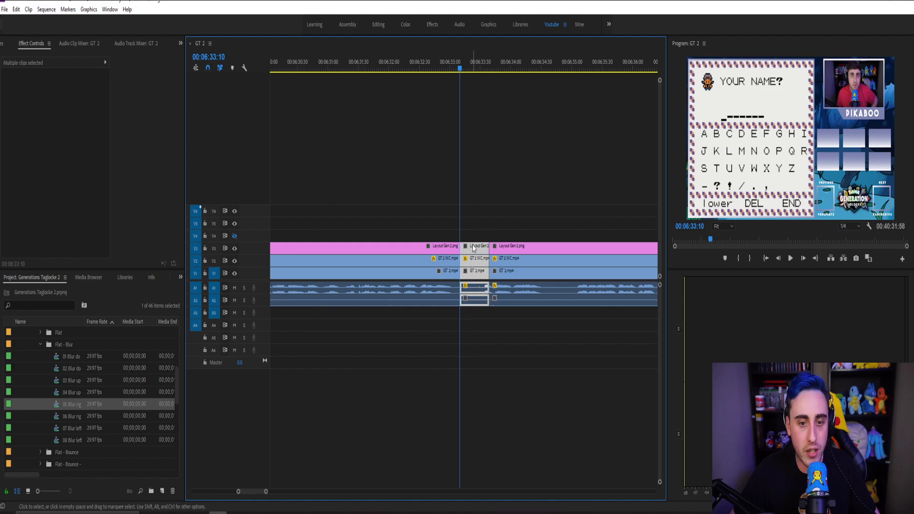
right_click(474, 248)
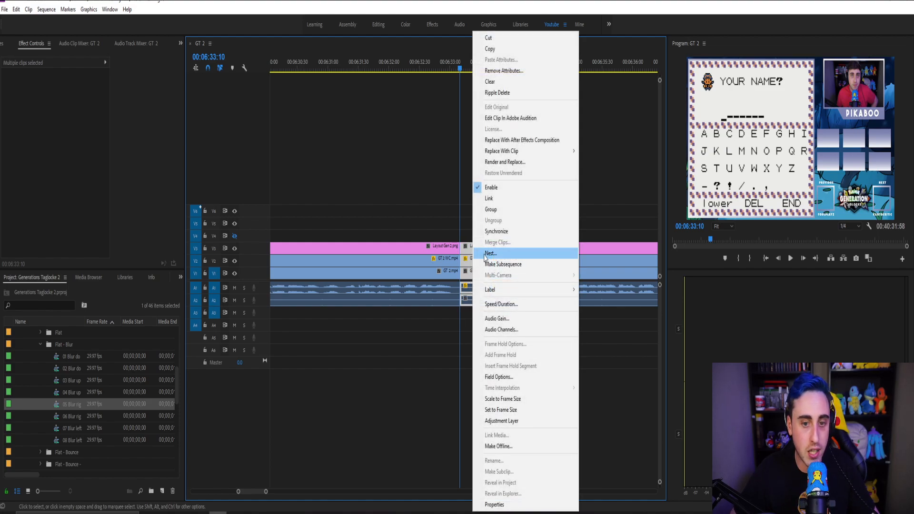
left_click(490, 254)
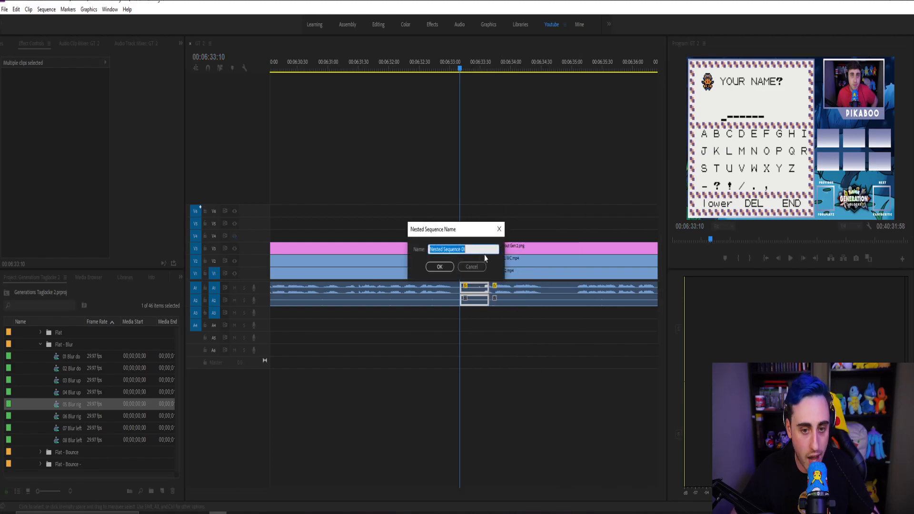
left_click(440, 267)
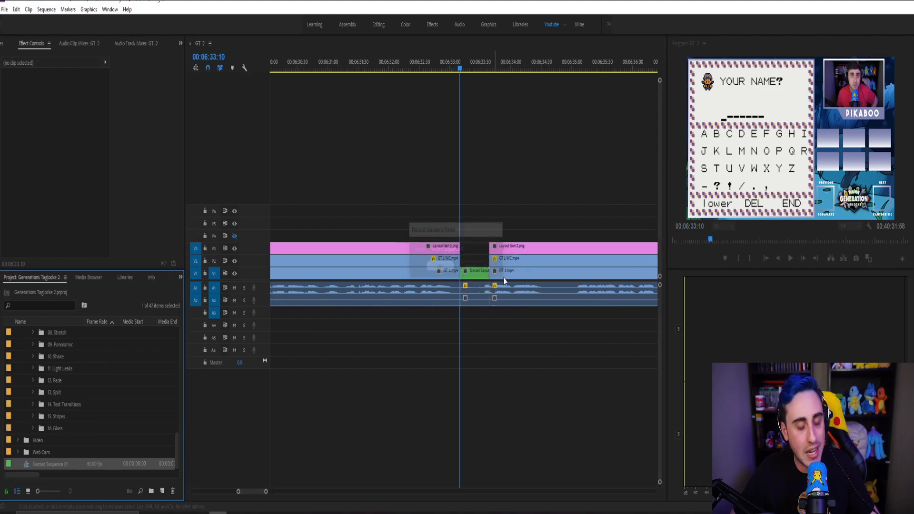
Scale the nested clip to 245 and reposition it so the framed webcam and its name banner are centred in the picture.
left_click(472, 272)
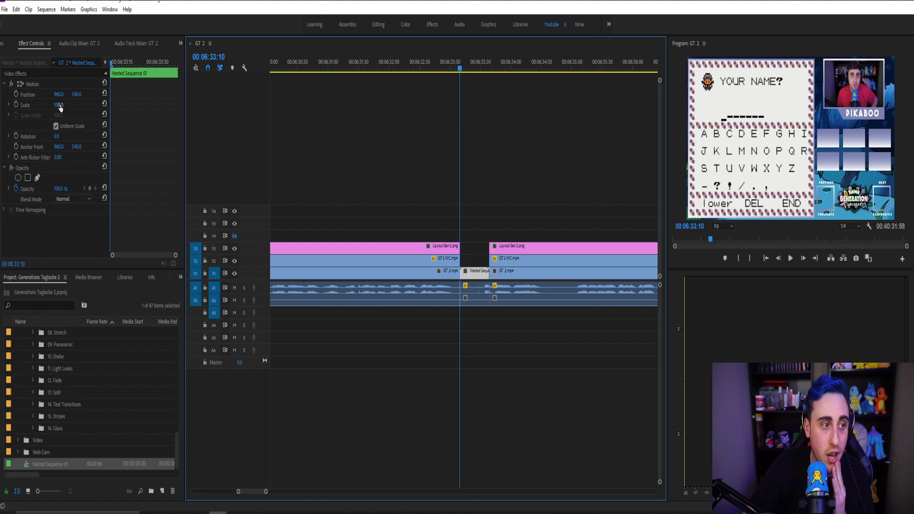
left_click_drag(59, 108, 332, 78)
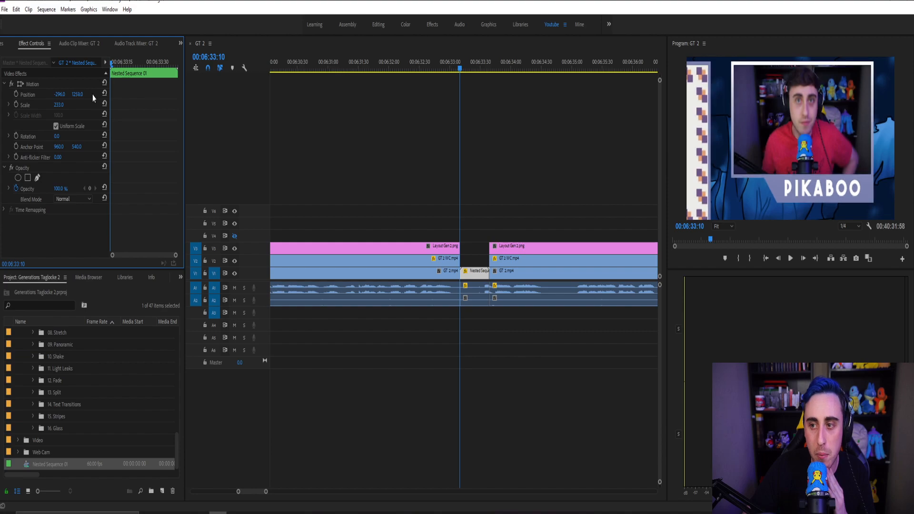
left_click(58, 105)
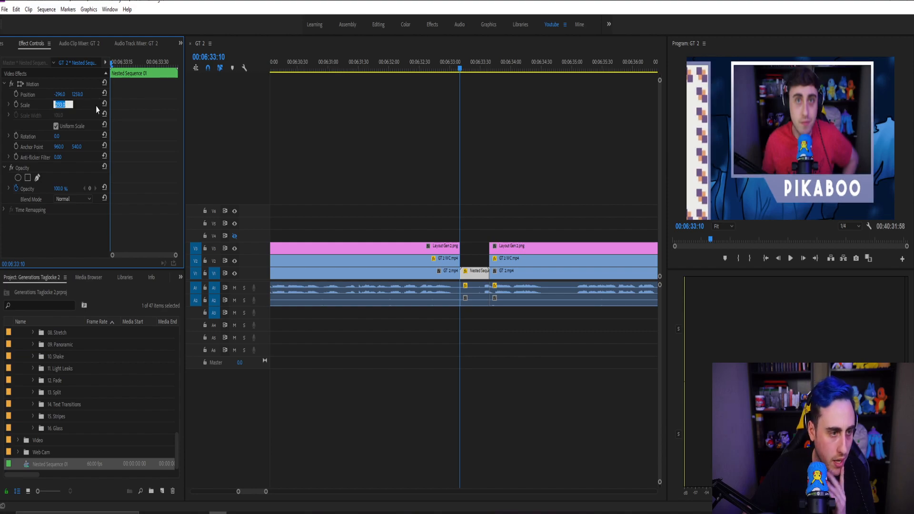
type("245")
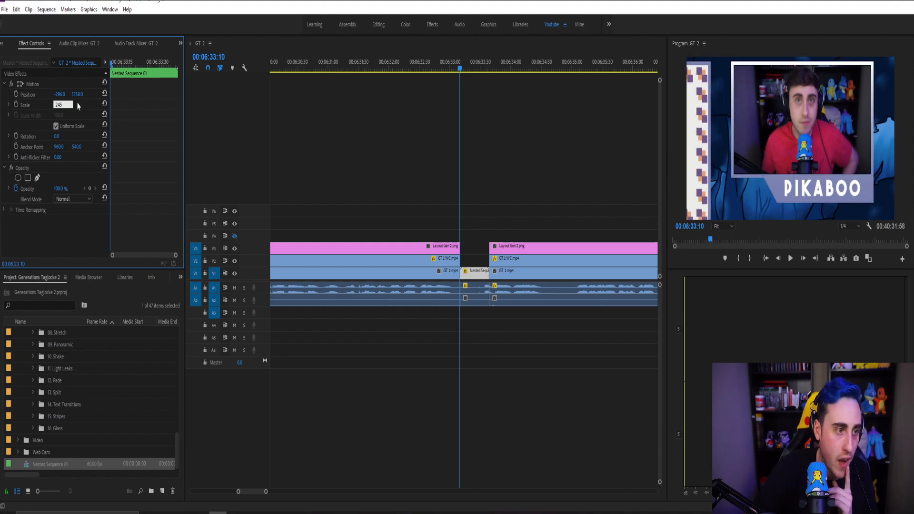
key("Return")
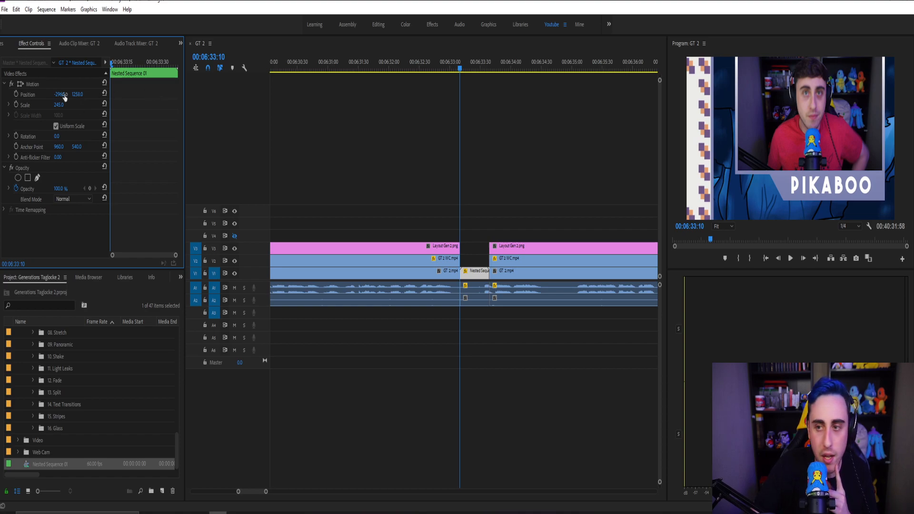
mouse_move(79, 97)
left_mouse_down()
mouse_move(139, 97)
mouse_move(10, 104)
mouse_move(63, 94)
left_mouse_up()
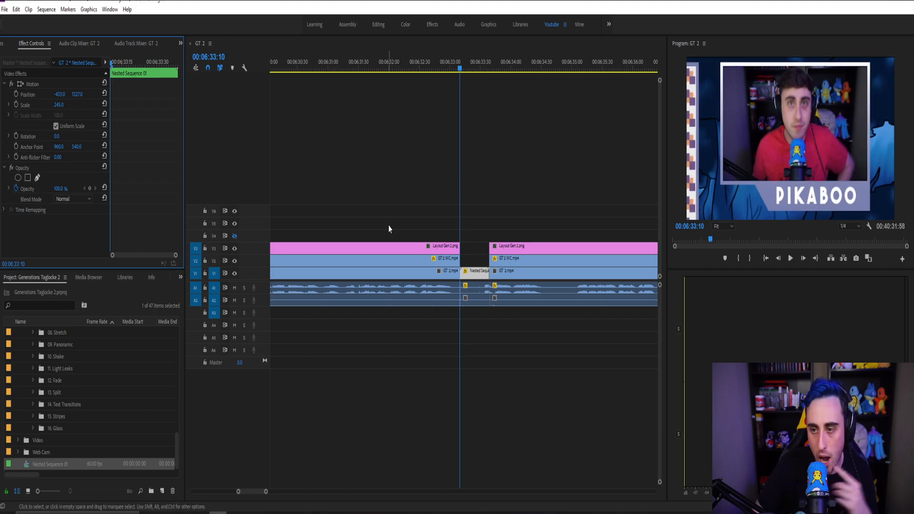
Play back the webcam zoom-in on the nested clip from shortly before the join.
key("space")
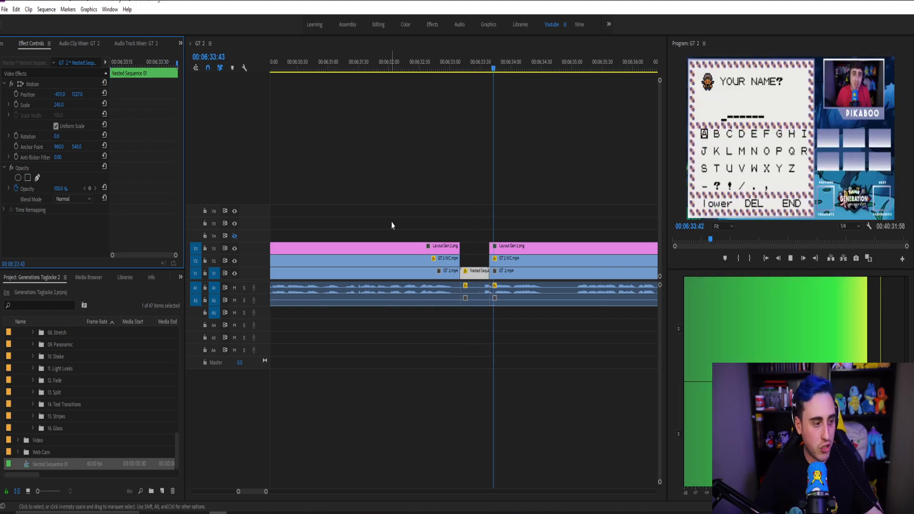
key("space")
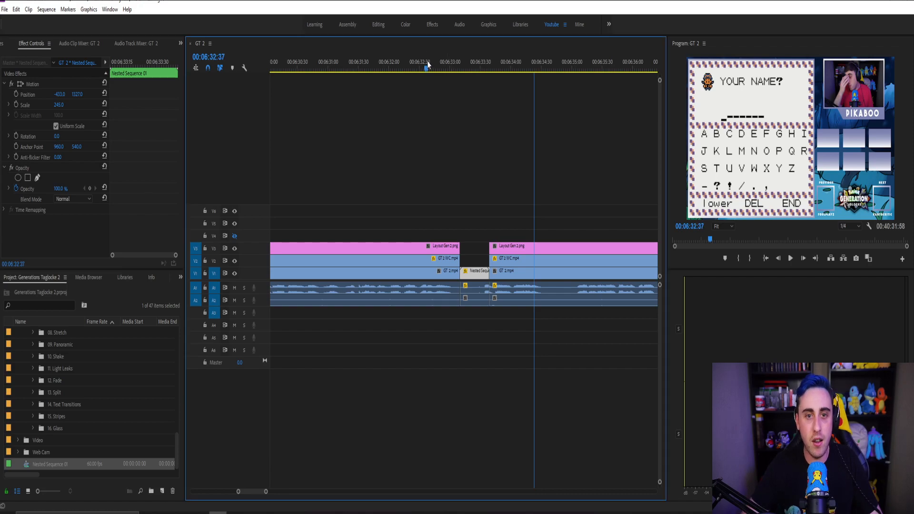
left_click(428, 64)
key("space")
key("space")
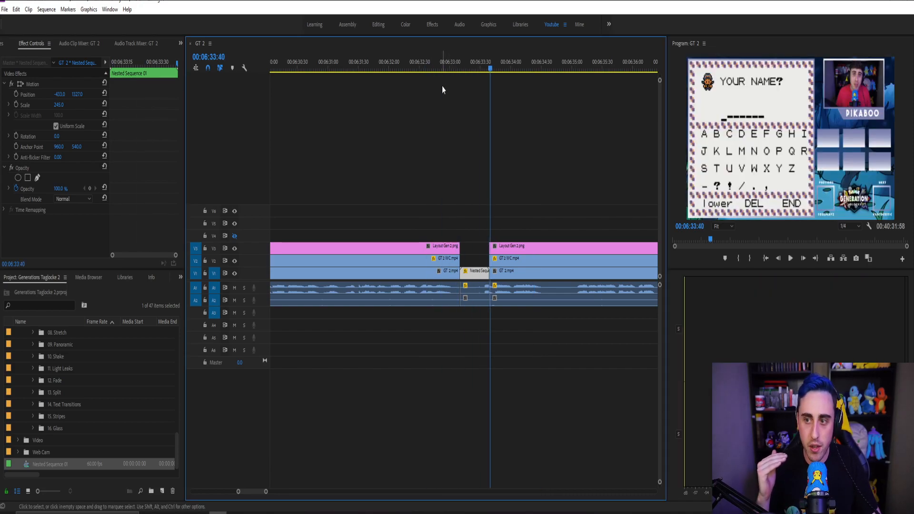
left_click(410, 69)
key("space")
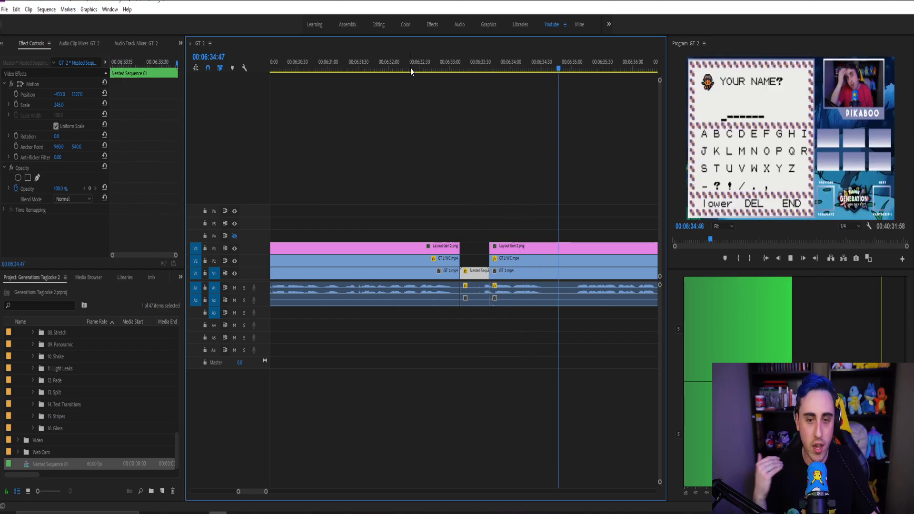
key("space")
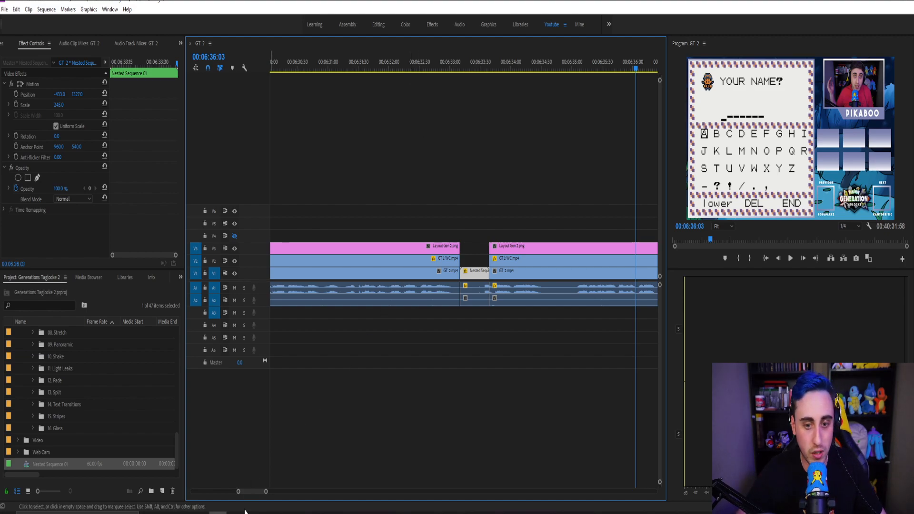
Save the project with the webcam zoom-in.
mouse_move(265, 492)
left_mouse_down()
mouse_move(294, 493)
mouse_move(272, 493)
left_mouse_up()
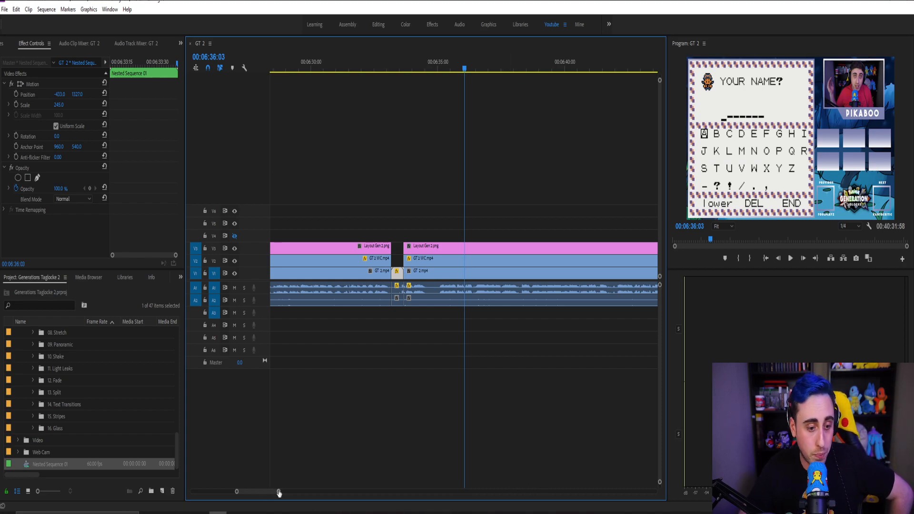
left_click_drag(280, 494, 440, 461)
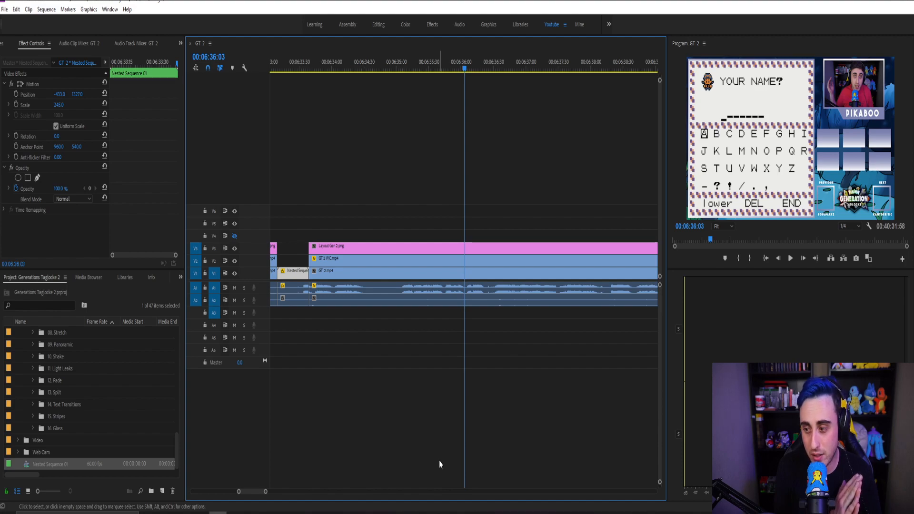
key("ctrl+s")
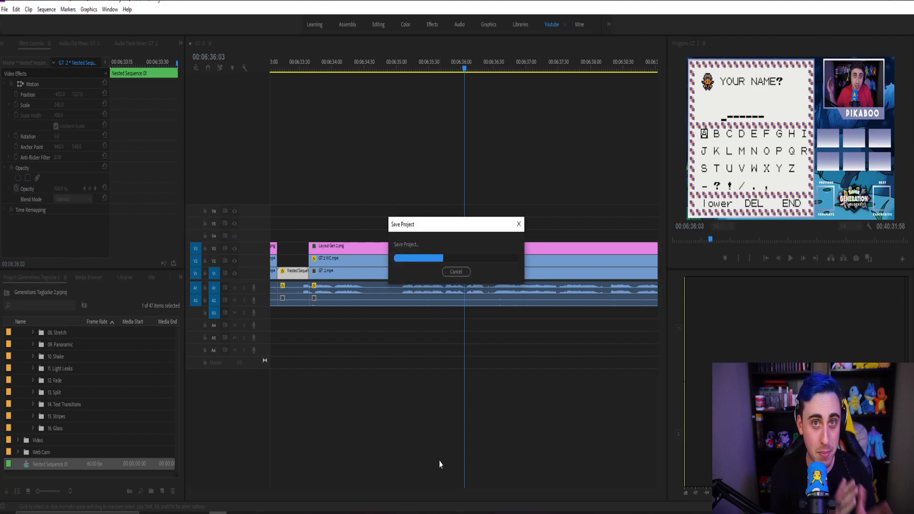